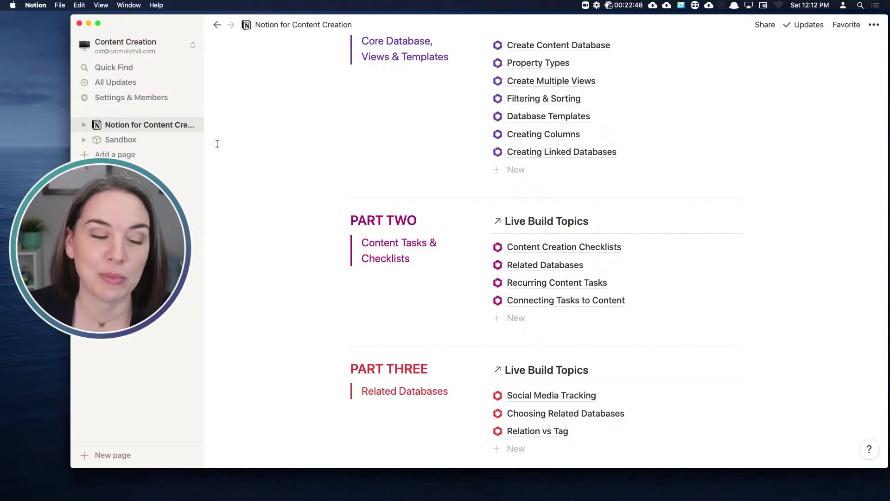
Open the Sandbox page and begin it as an empty page
{"action": "left_click", "coordinate": [119, 141]}
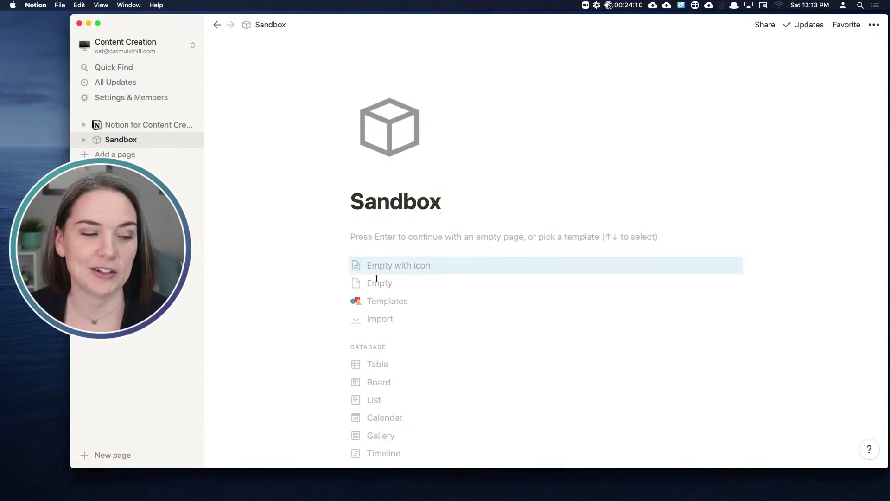
{"action": "scroll", "coordinate": [389, 348], "scroll_direction": "down", "scroll_amount": 1}
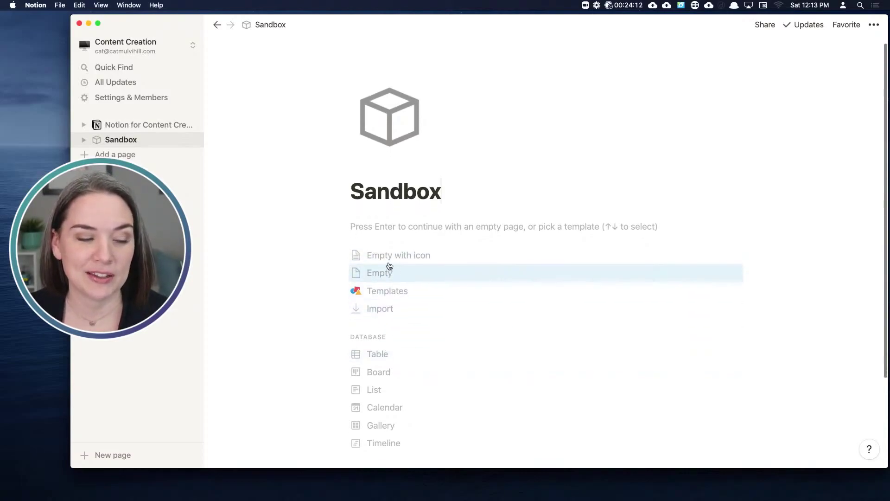
{"action": "scroll", "coordinate": [399, 303], "scroll_direction": "down", "scroll_amount": 3}
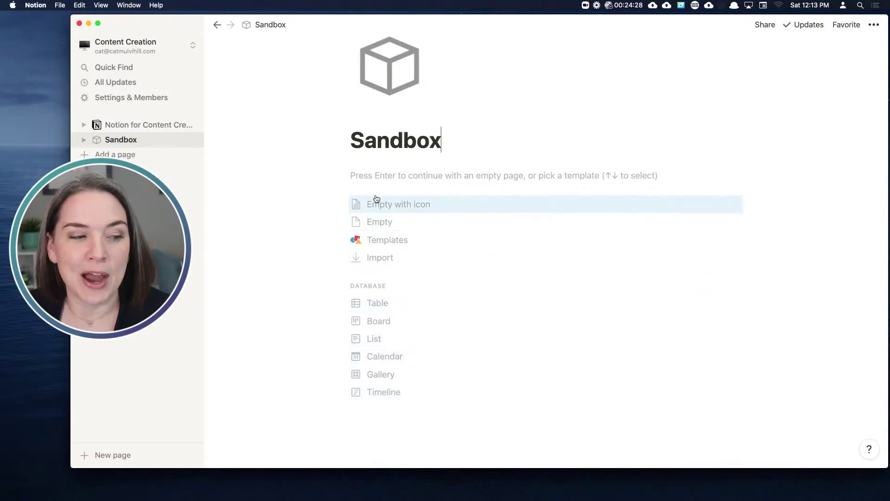
{"action": "left_click", "coordinate": [361, 175]}
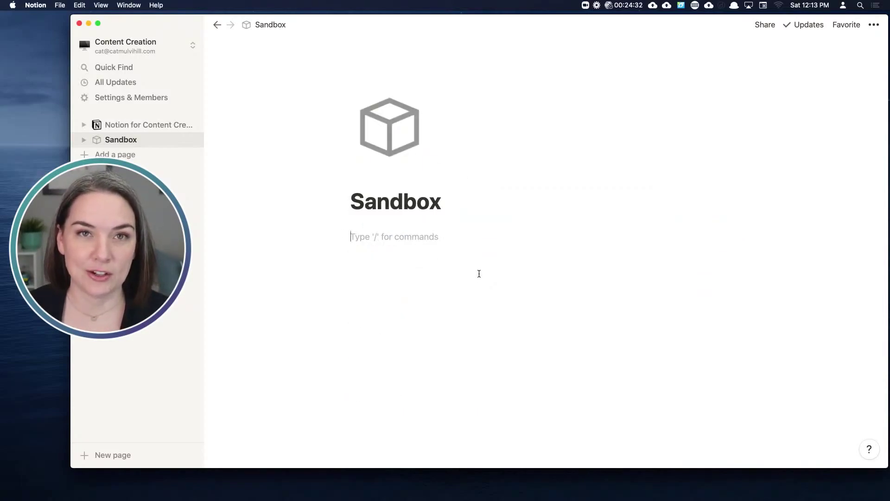
Review the Live Build Topics for each part on the Notion for Content Creation page
{"action": "left_click", "coordinate": [134, 128]}
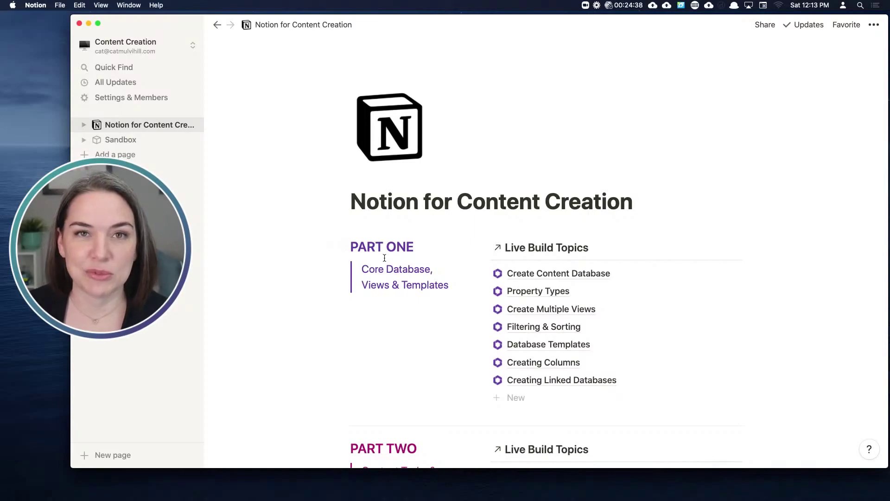
{"action": "left_click", "coordinate": [485, 248]}
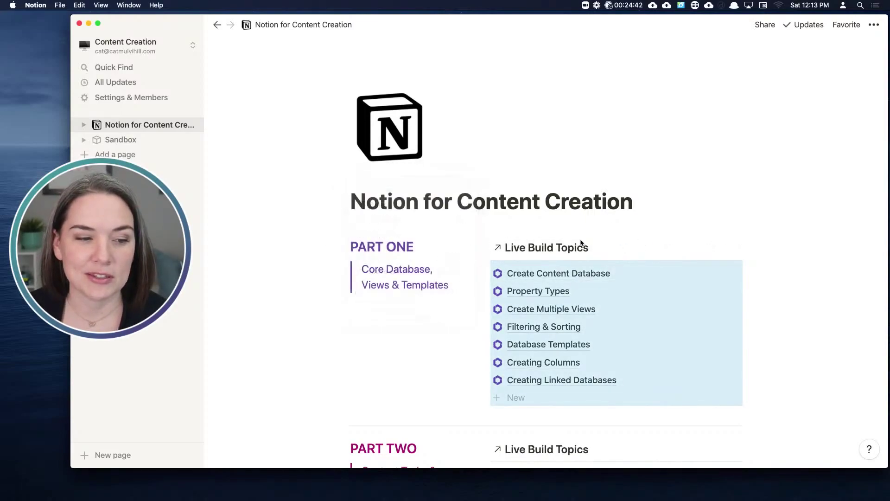
{"action": "key", "text": "Escape"}
{"action": "scroll", "coordinate": [546, 243], "scroll_direction": "down", "scroll_amount": 6}
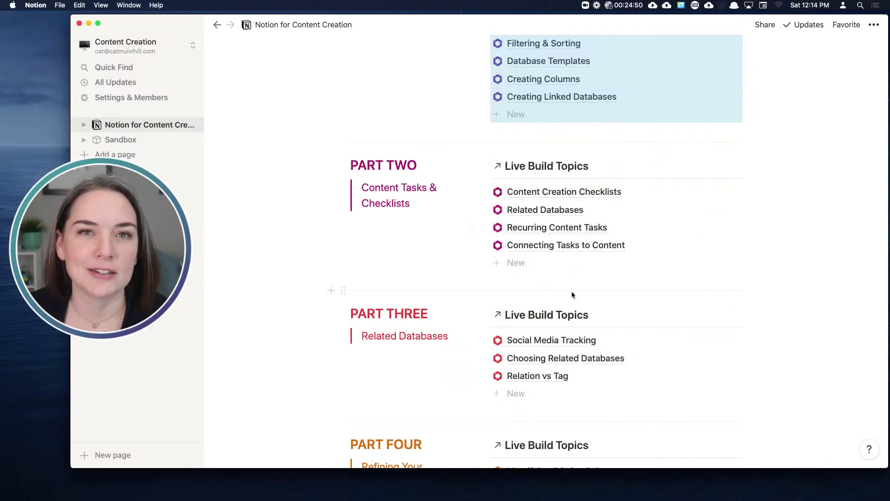
{"action": "scroll", "coordinate": [572, 291], "scroll_direction": "up", "scroll_amount": 3}
{"action": "scroll", "coordinate": [572, 291], "scroll_direction": "up", "scroll_amount": 4}
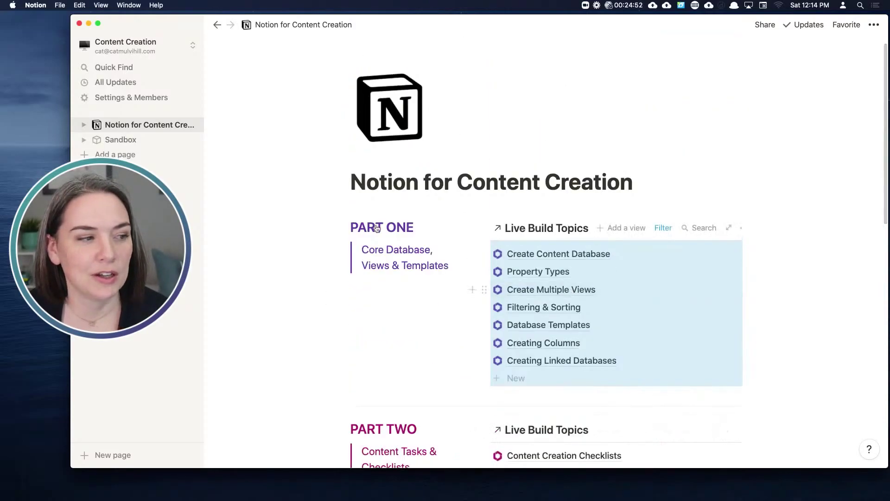
Write the lines "Videos - YouTube video about Notion" and "Blog posts" in the body of the Sandbox page
{"action": "left_click", "coordinate": [106, 140]}
{"action": "left_click", "coordinate": [424, 235]}
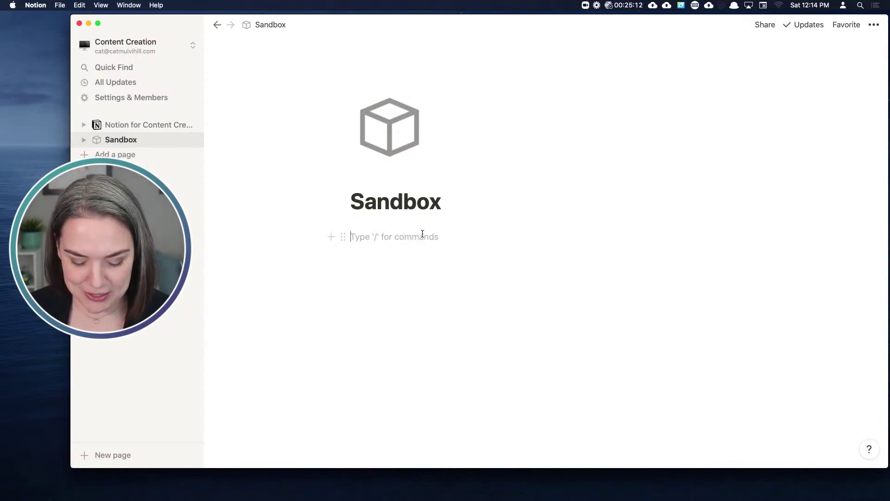
{"action": "type", "text": "Video"}
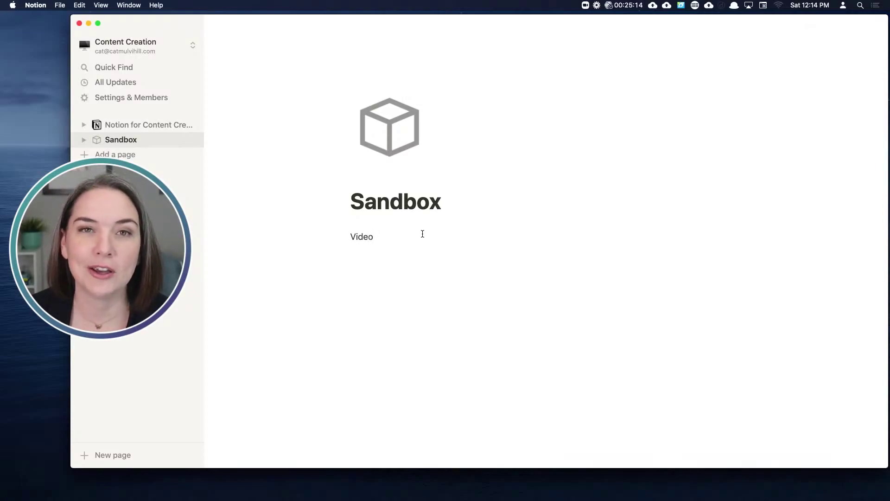
{"action": "type", "text": "s - Yo"}
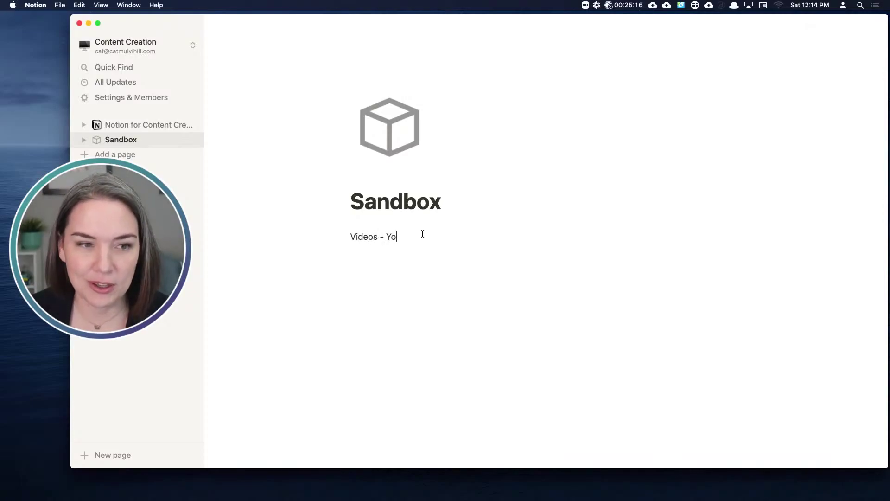
{"action": "type", "text": "uTube vi"}
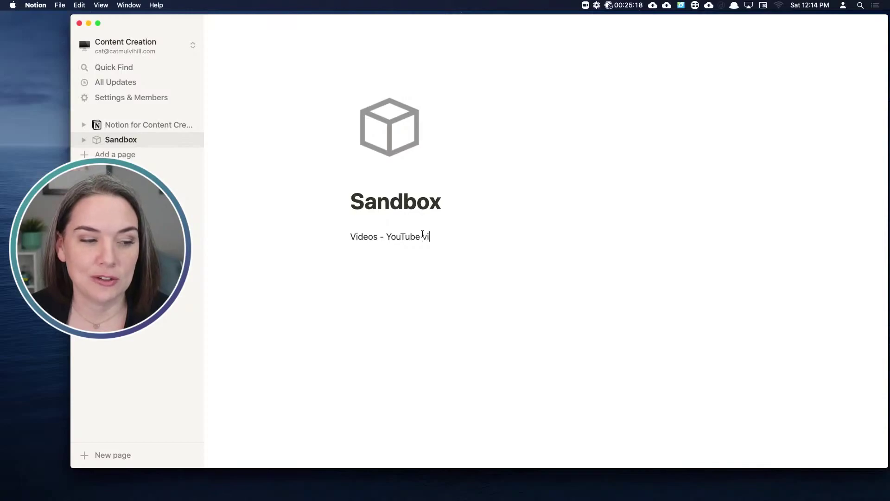
{"action": "type", "text": "deo about Notion"}
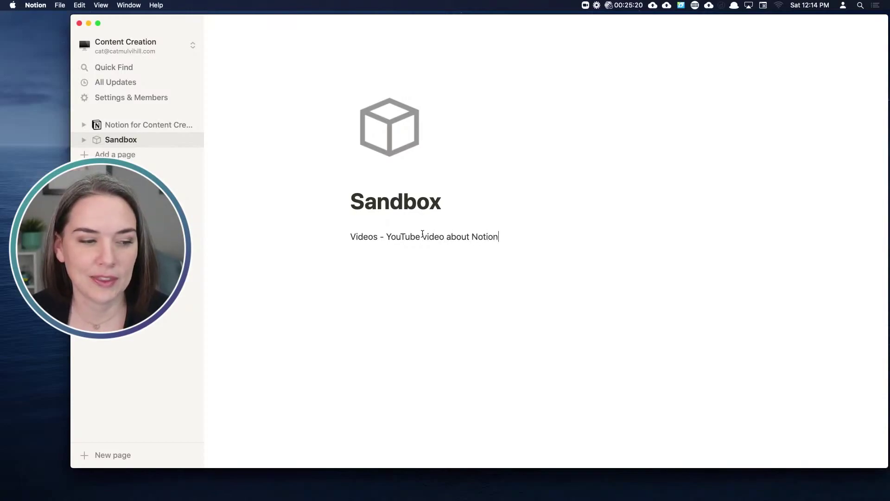
{"action": "key", "text": "Return"}
{"action": "type", "text": "Blog"}
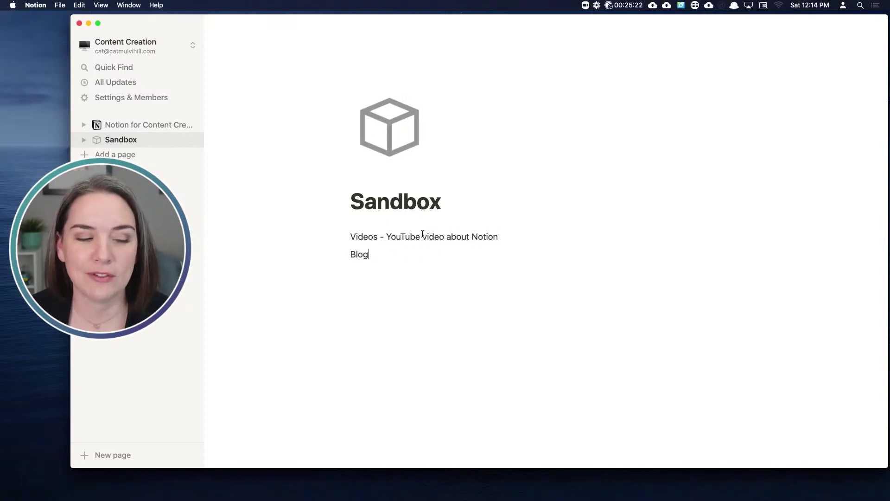
{"action": "type", "text": " posts"}
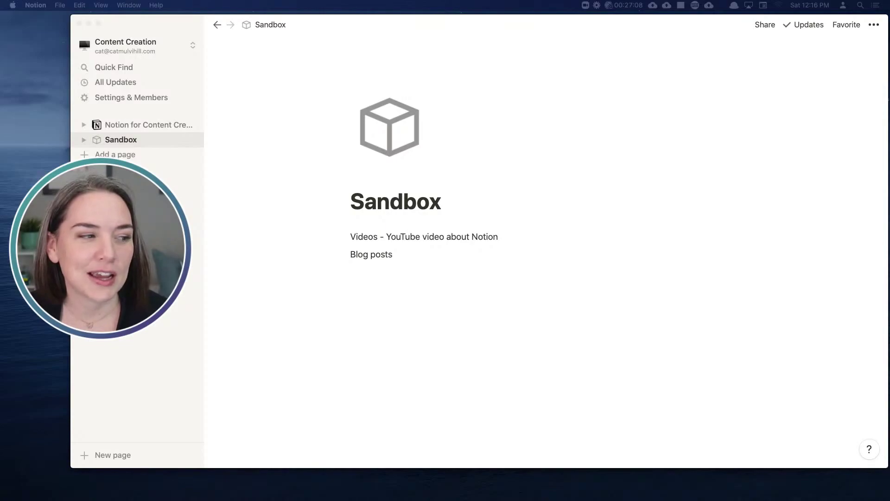
Add a new top-level page to the workspace and title it "Content Dashboard"
{"action": "left_click", "coordinate": [202, 154]}
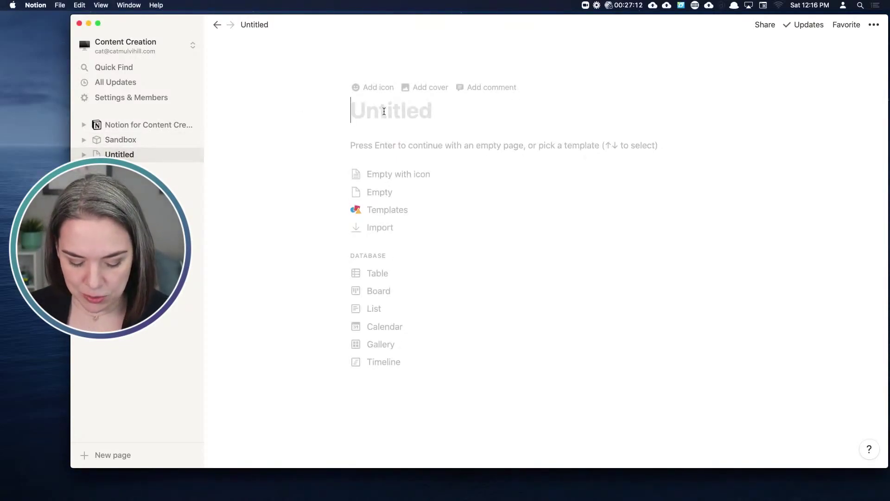
{"action": "type", "text": "Contend"}
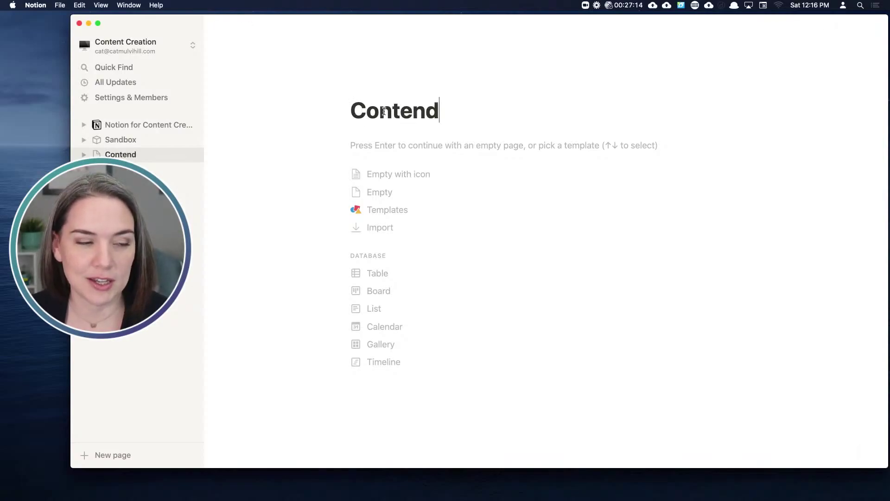
{"action": "key", "text": "BackSpace"}
{"action": "type", "text": "t Dashboard"}
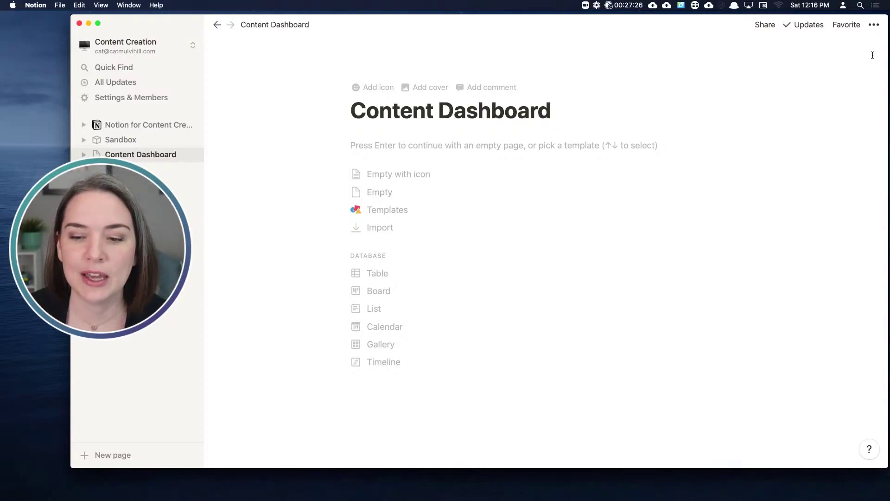
Set the Content Dashboard page to full width, with the Default font style and small text off
{"action": "left_click", "coordinate": [874, 26]}
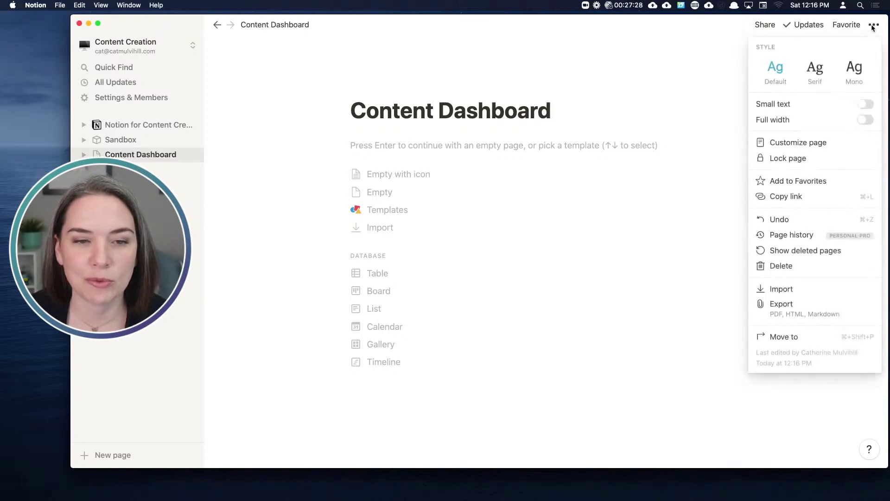
{"action": "left_click", "coordinate": [818, 77]}
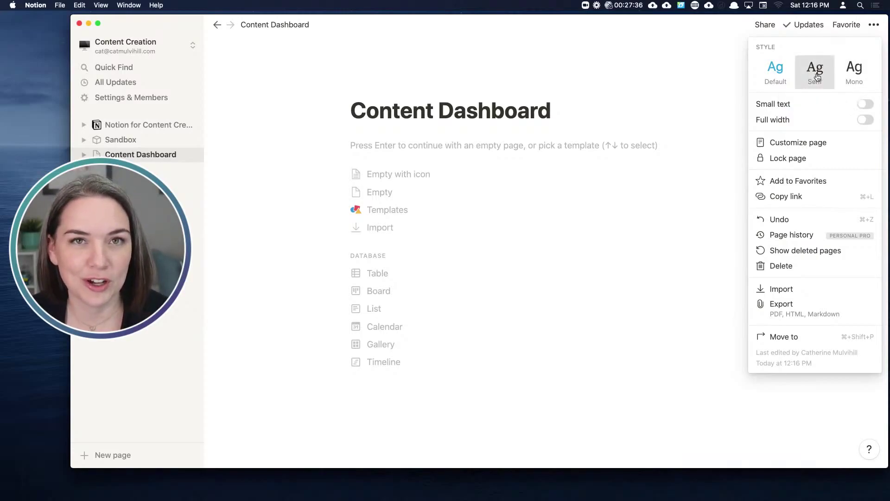
{"action": "left_click", "coordinate": [778, 77]}
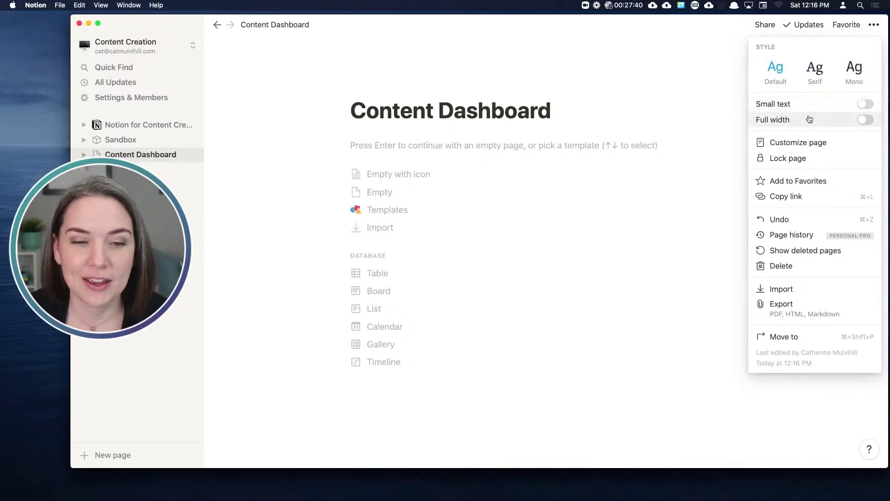
{"action": "left_click", "coordinate": [866, 104]}
{"action": "left_click", "coordinate": [866, 105]}
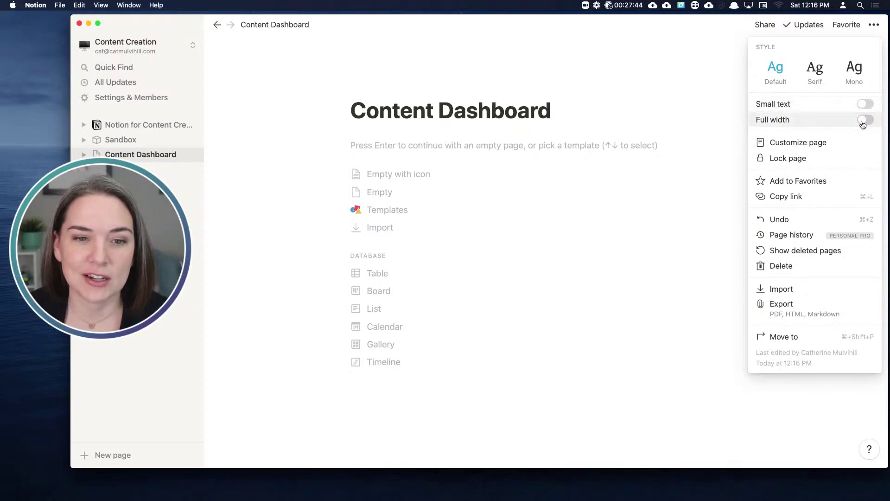
{"action": "left_click", "coordinate": [865, 120]}
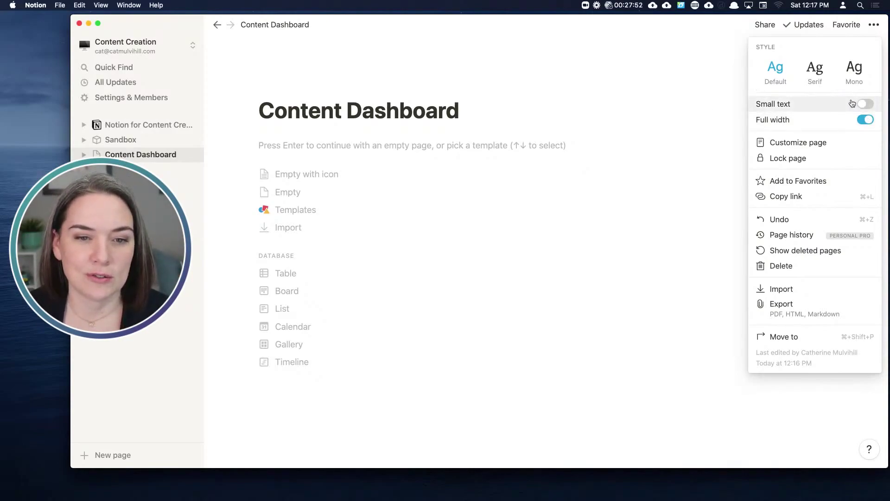
{"action": "left_click", "coordinate": [686, 91]}
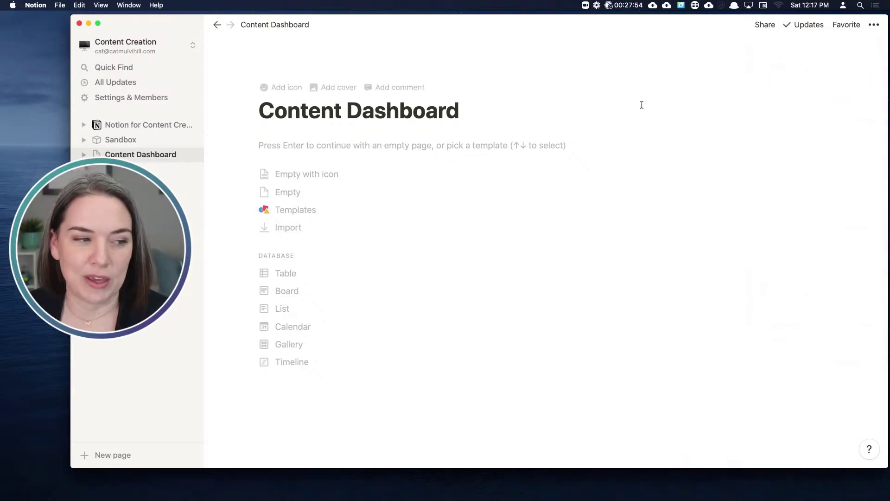
Begin the Content Dashboard as an empty page and insert an inline table database in its body
{"action": "left_click", "coordinate": [269, 149]}
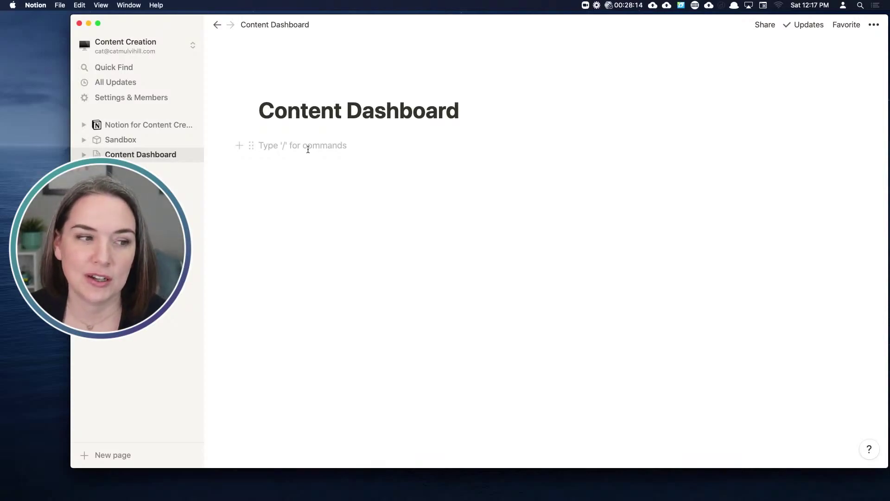
{"action": "type", "text": "/"}
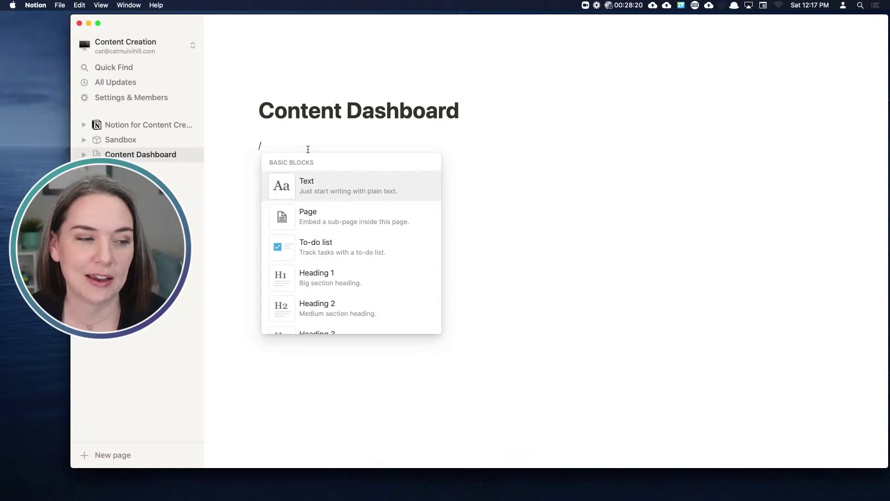
{"action": "mouse_move", "coordinate": [336, 190]}
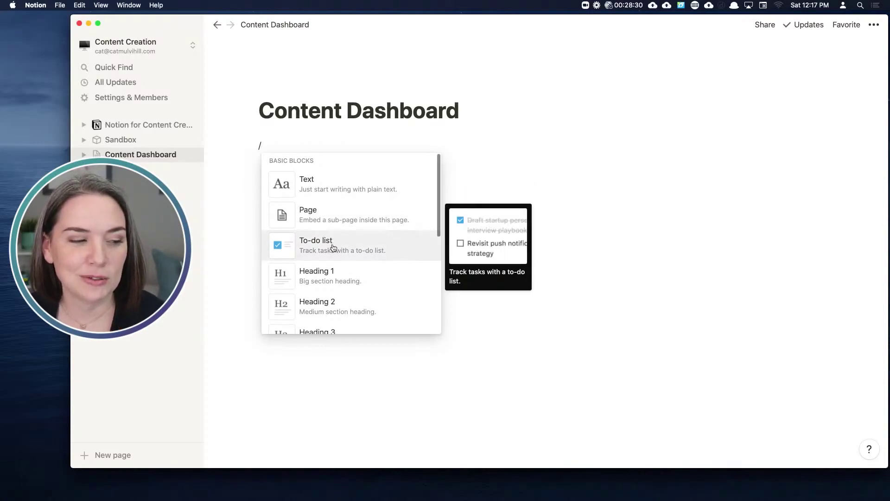
{"action": "scroll", "coordinate": [334, 248], "scroll_direction": "down", "scroll_amount": 3}
{"action": "scroll", "coordinate": [334, 248], "scroll_direction": "down", "scroll_amount": 3}
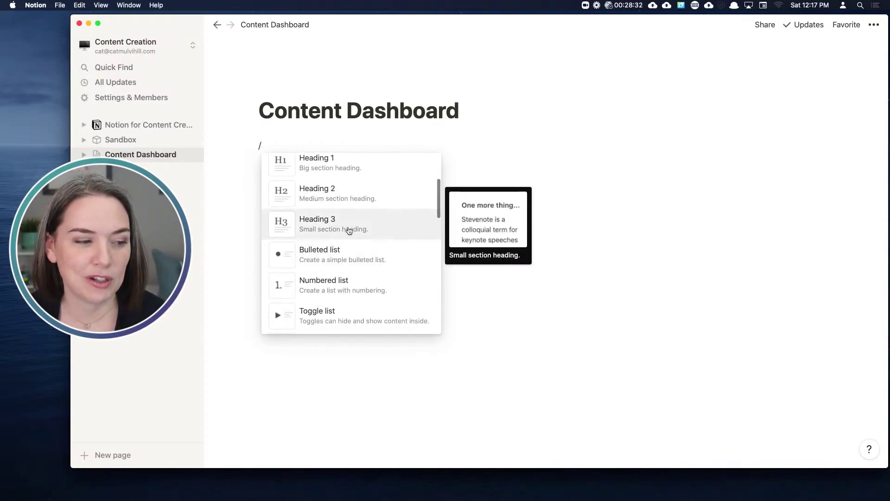
{"action": "scroll", "coordinate": [348, 230], "scroll_direction": "down", "scroll_amount": 2}
{"action": "scroll", "coordinate": [349, 230], "scroll_direction": "down", "scroll_amount": 1}
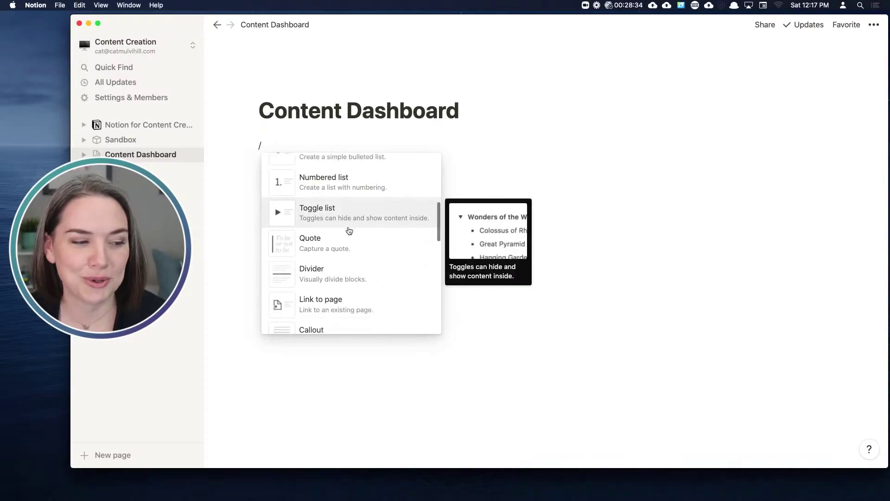
{"action": "scroll", "coordinate": [349, 230], "scroll_direction": "down", "scroll_amount": 3}
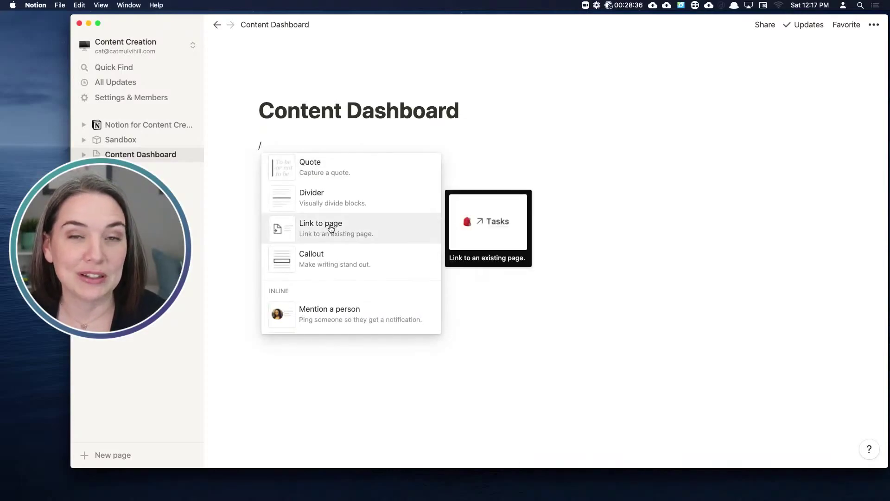
{"action": "scroll", "coordinate": [333, 228], "scroll_direction": "down", "scroll_amount": 2}
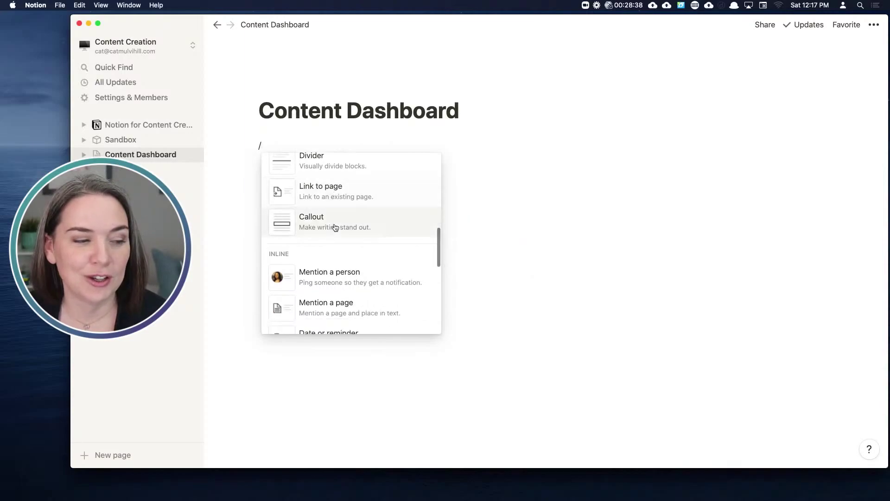
{"action": "scroll", "coordinate": [330, 224], "scroll_direction": "down", "scroll_amount": 3}
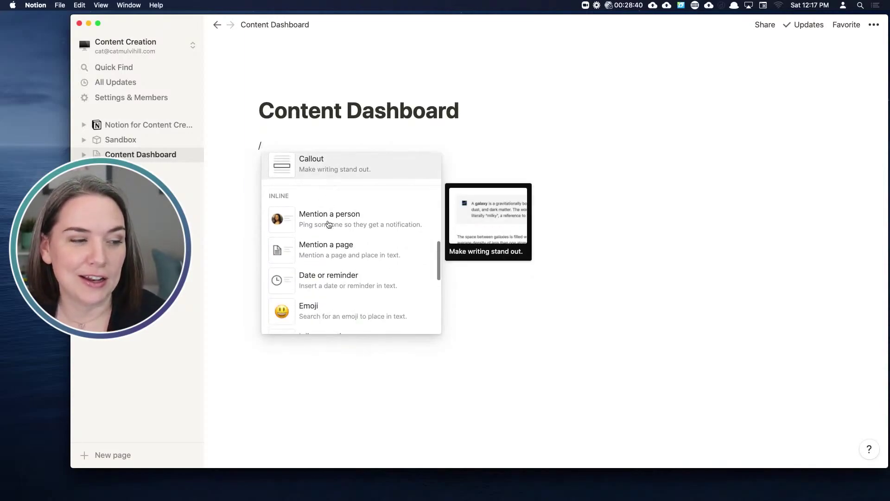
{"action": "scroll", "coordinate": [331, 223], "scroll_direction": "down", "scroll_amount": 4}
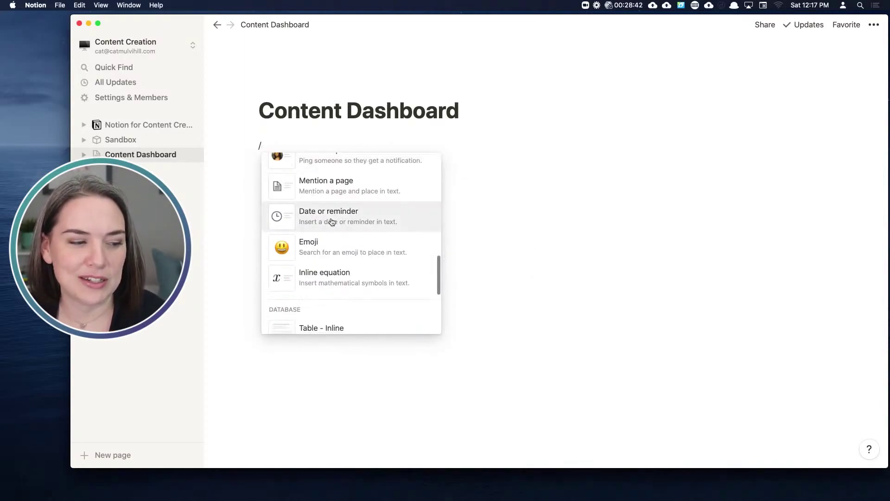
{"action": "scroll", "coordinate": [333, 222], "scroll_direction": "down", "scroll_amount": 3}
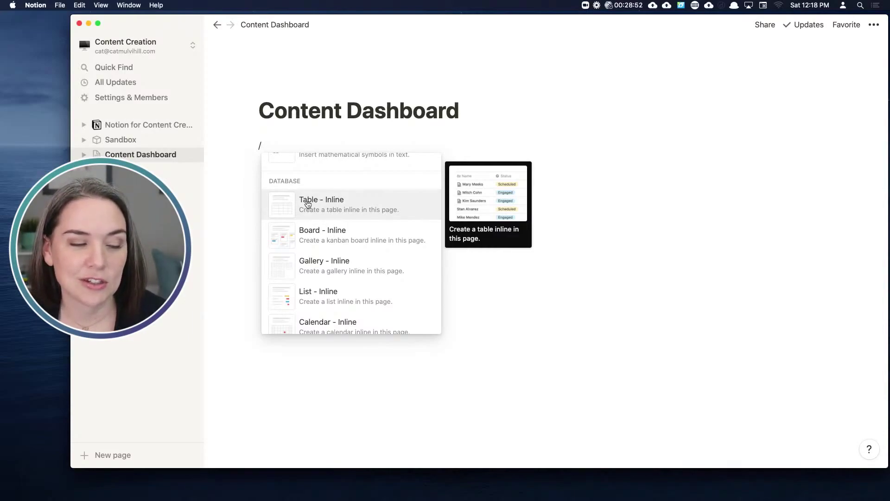
{"action": "left_click", "coordinate": [324, 205]}
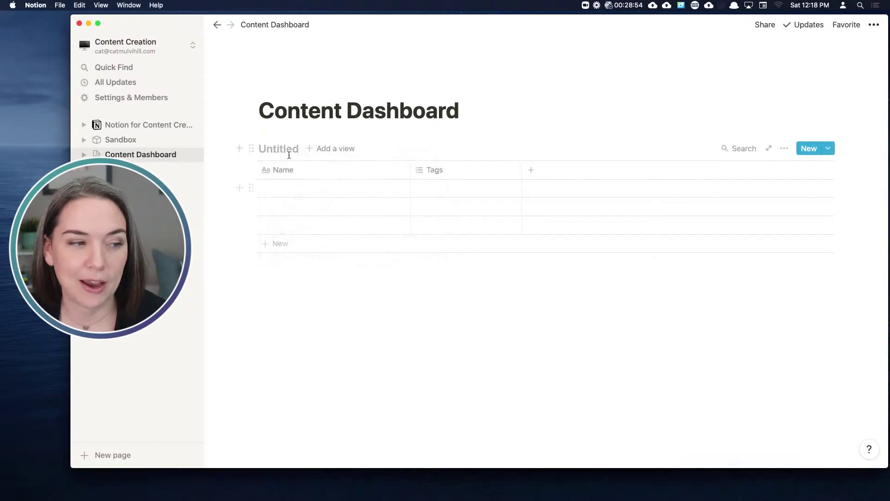
{"action": "left_click", "coordinate": [276, 290]}
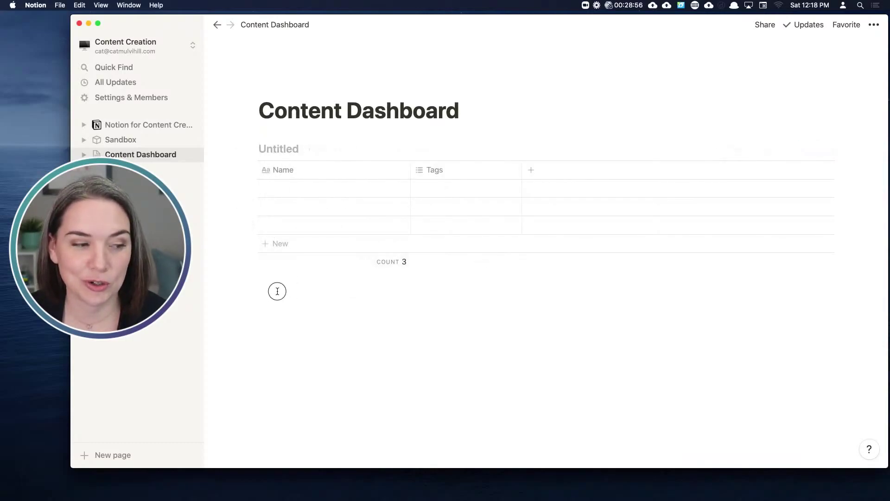
{"action": "type", "text": "/data"}
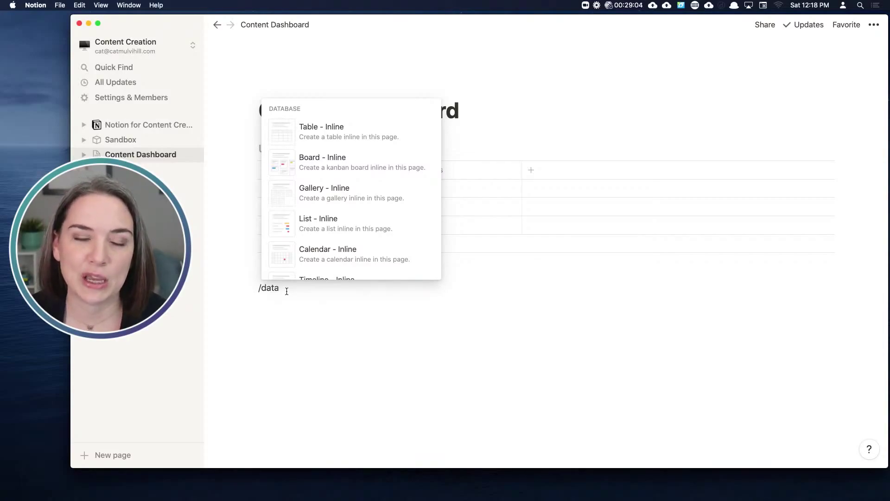
{"action": "key", "text": "BackSpace"}
{"action": "key", "text": "BackSpace"}
{"action": "key", "text": "BackSpace"}
{"action": "key", "text": "BackSpace"}
{"action": "key", "text": "BackSpace"}
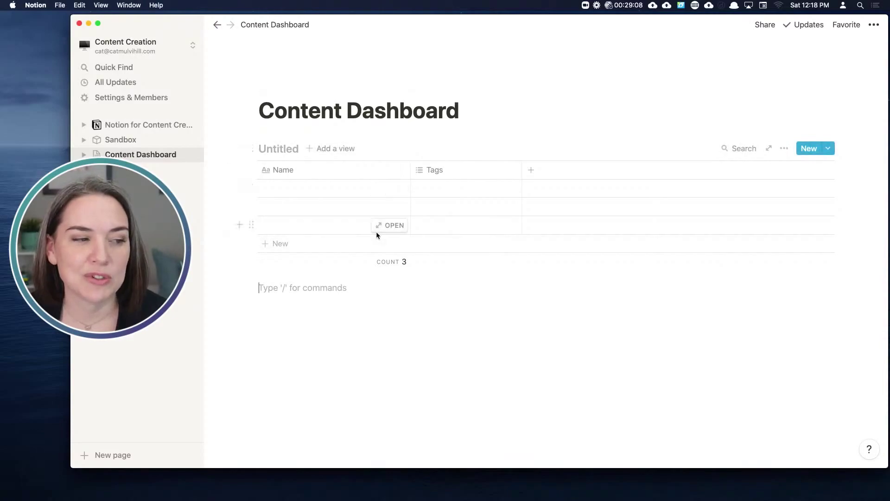
Title the inline database "Content" and look at the settings of its Name and Tags columns
{"action": "left_click", "coordinate": [273, 149]}
{"action": "type", "text": "Content"}
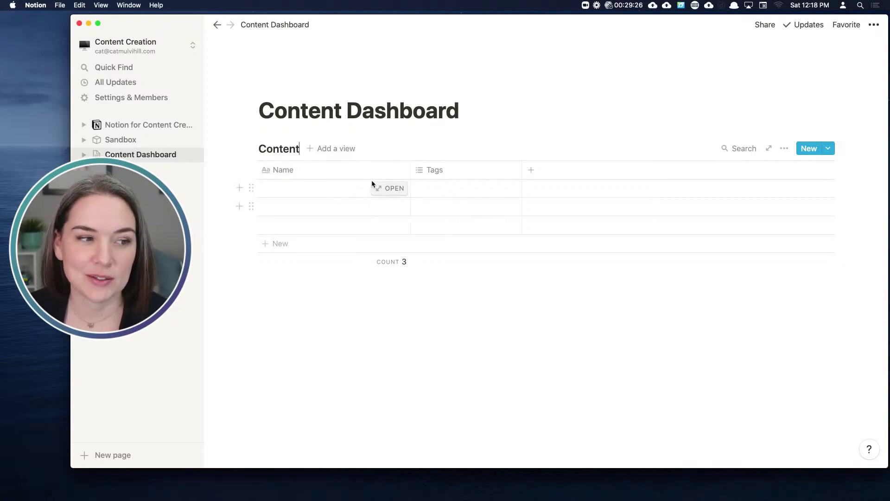
{"action": "left_click", "coordinate": [324, 172]}
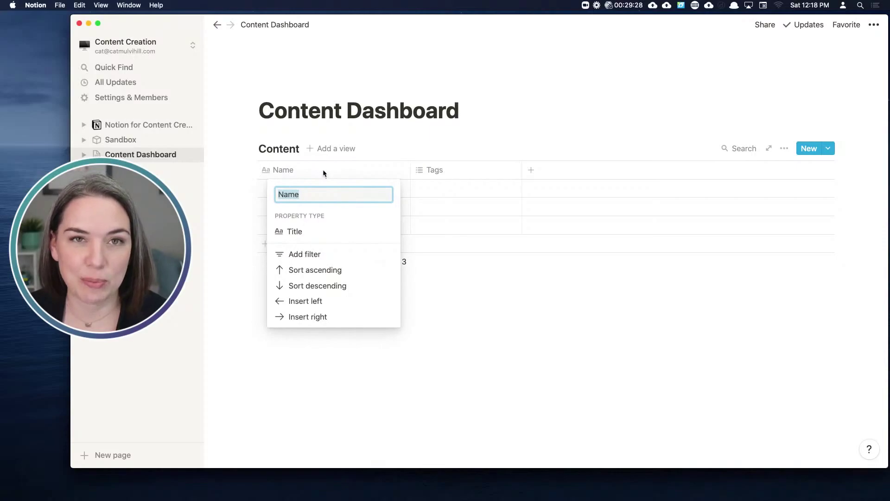
{"action": "left_click", "coordinate": [453, 171]}
{"action": "left_click", "coordinate": [454, 172]}
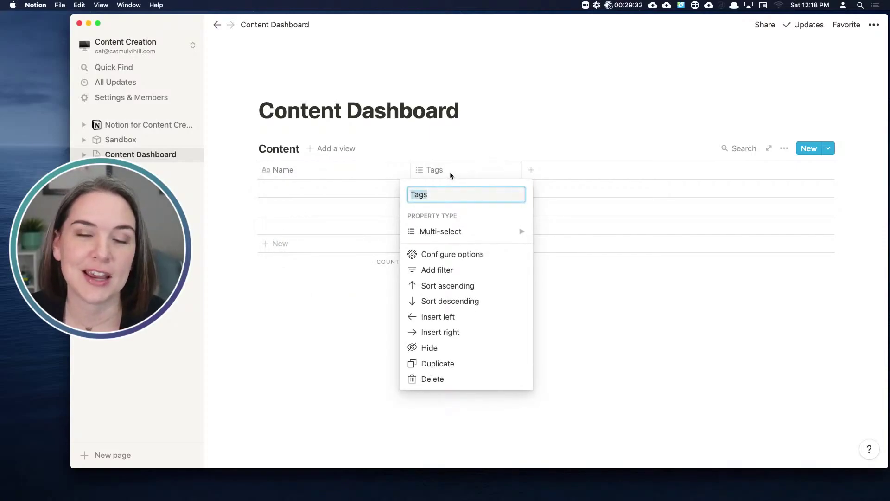
{"action": "left_click", "coordinate": [345, 169]}
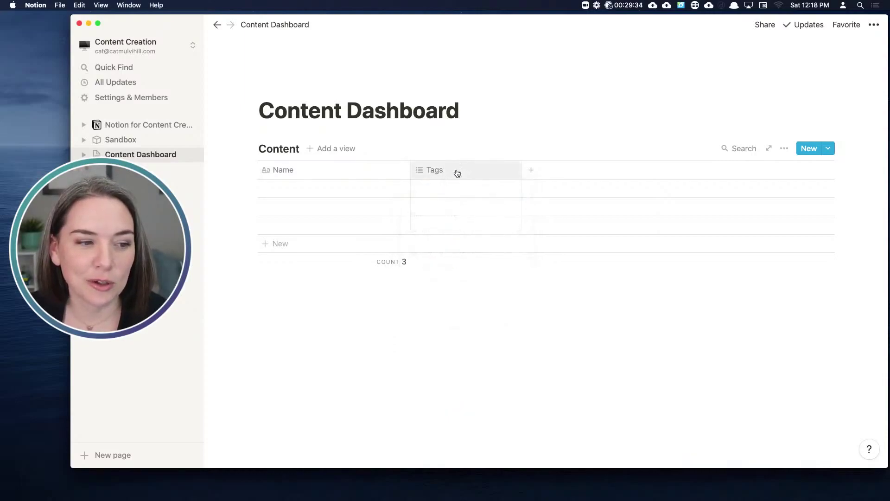
Add a third column of type Text to the Content table, and another Text property from within the first entry's page
{"action": "left_click", "coordinate": [530, 173]}
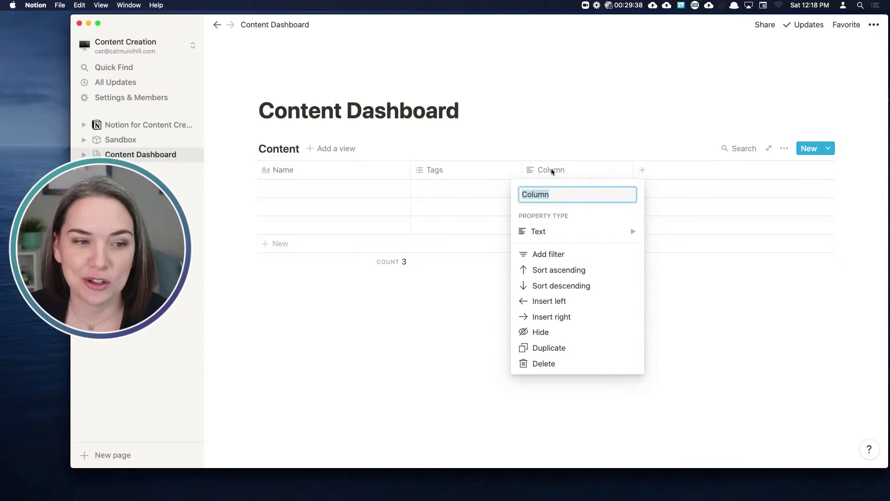
{"action": "left_click", "coordinate": [482, 192]}
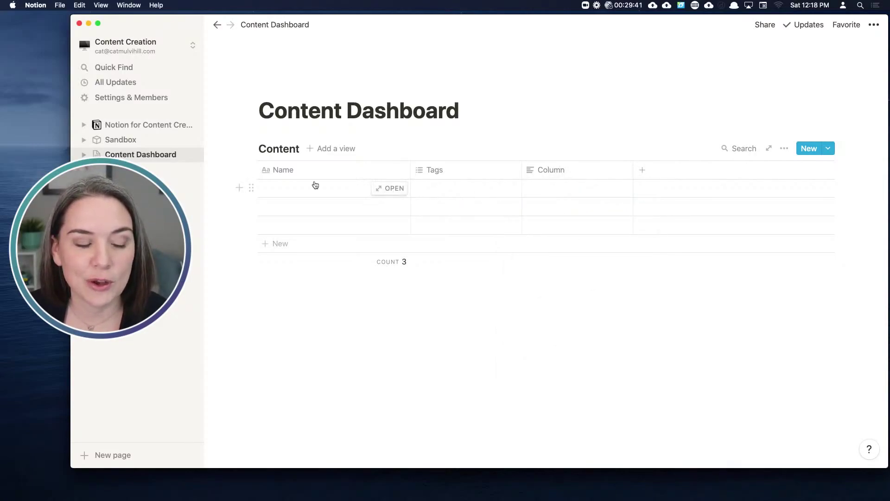
{"action": "left_click", "coordinate": [391, 188]}
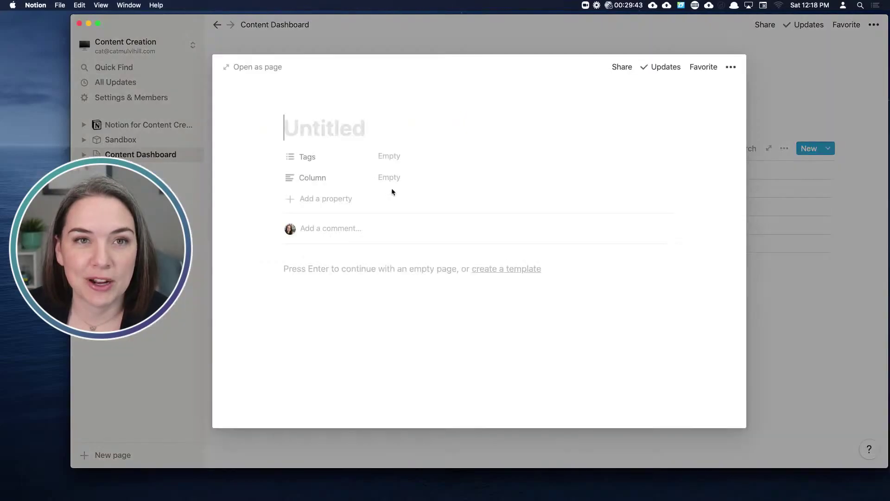
{"action": "left_click", "coordinate": [307, 157]}
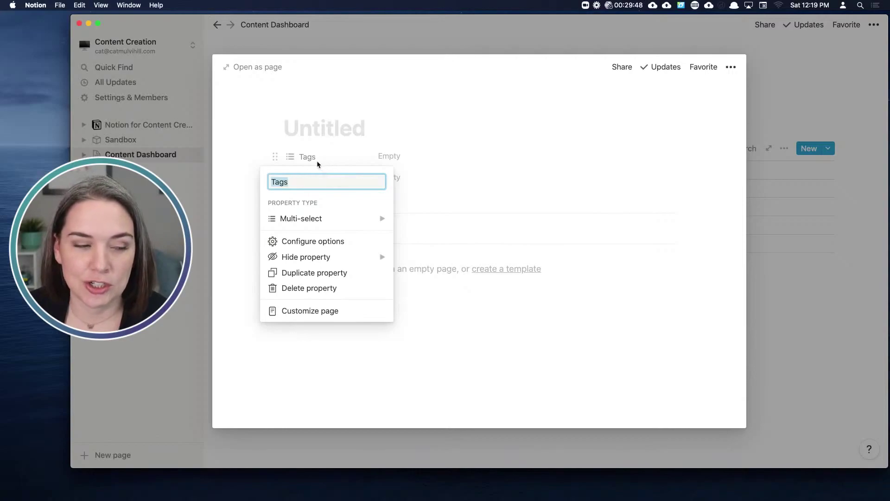
{"action": "left_click", "coordinate": [314, 158]}
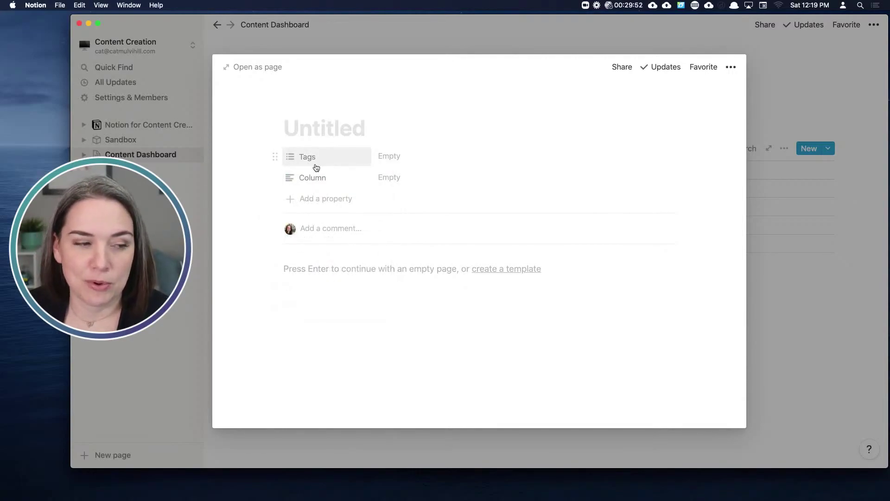
{"action": "left_click", "coordinate": [311, 203]}
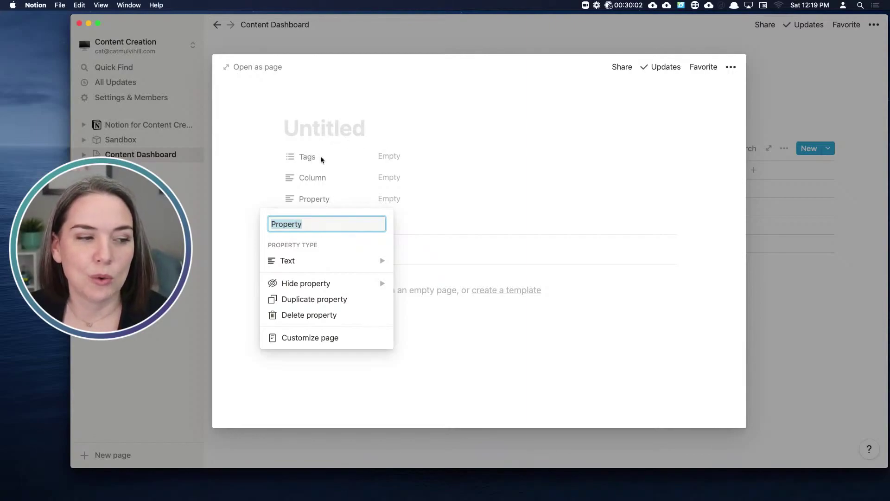
{"action": "left_click", "coordinate": [387, 158]}
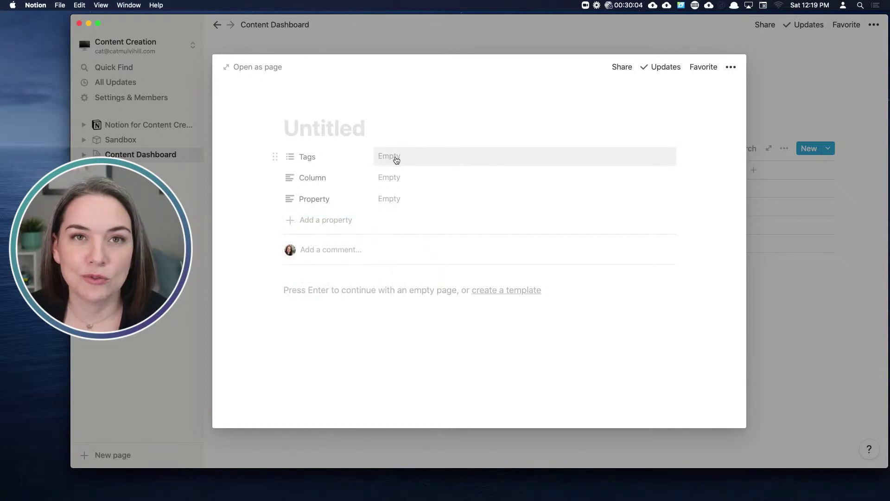
Rename the Tags property to "Channel" and change its property type to Select
{"action": "left_click", "coordinate": [323, 159]}
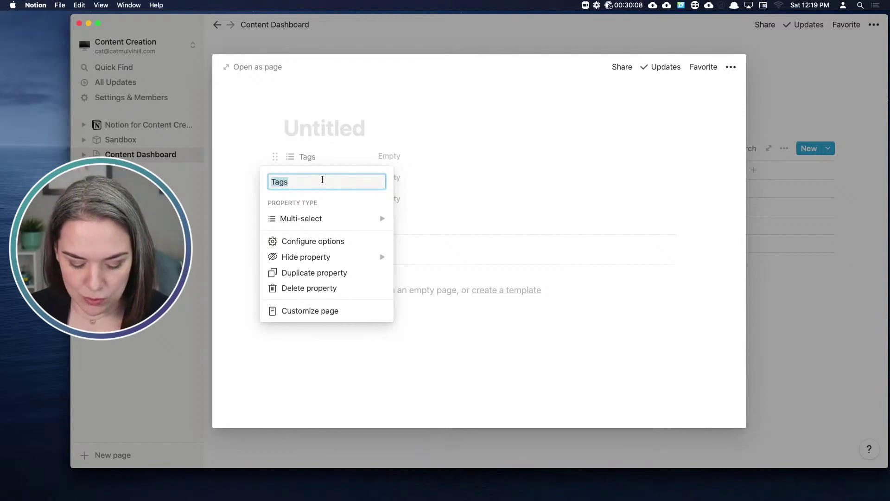
{"action": "type", "text": "Channel"}
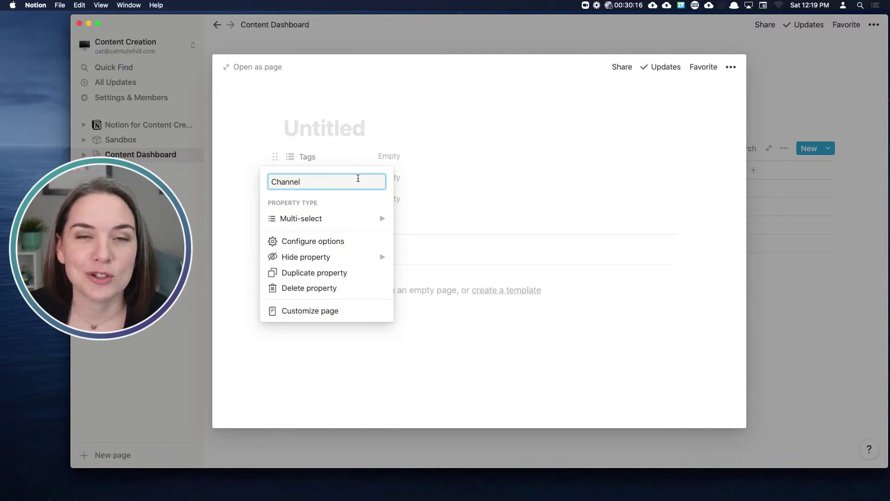
{"action": "mouse_move", "coordinate": [350, 223]}
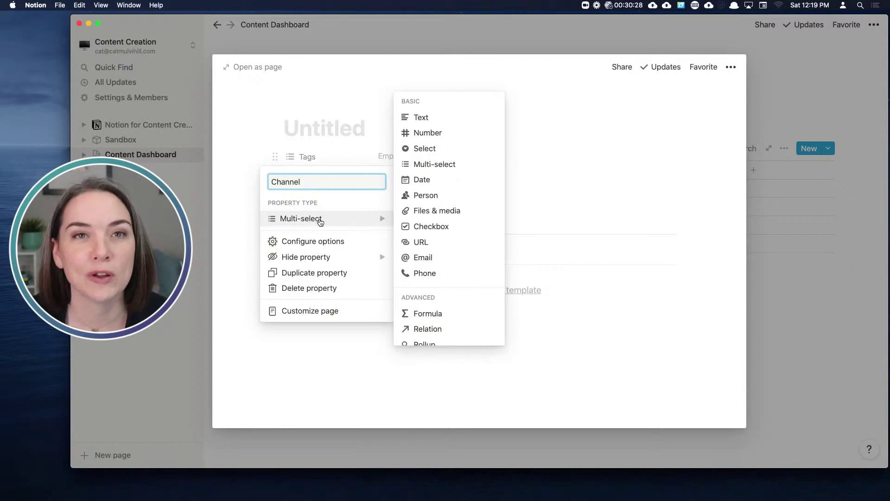
{"action": "left_click", "coordinate": [441, 152]}
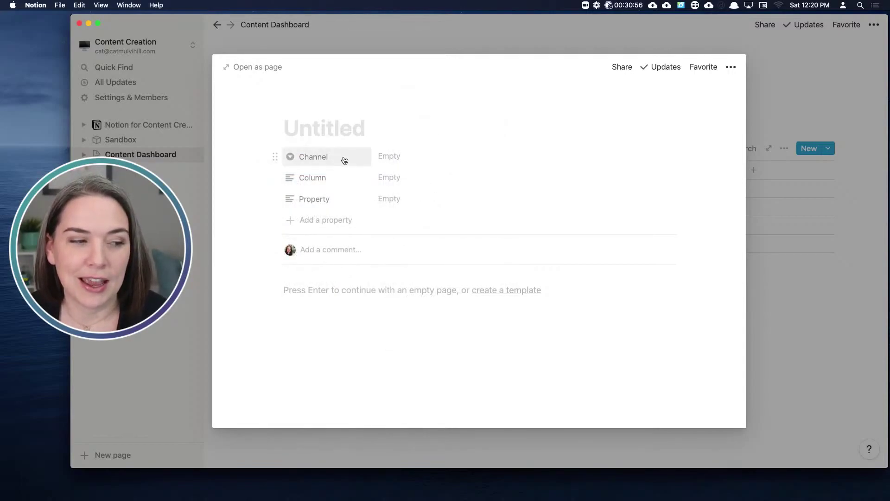
Rename the Channel property to "Type"
{"action": "left_click", "coordinate": [388, 157]}
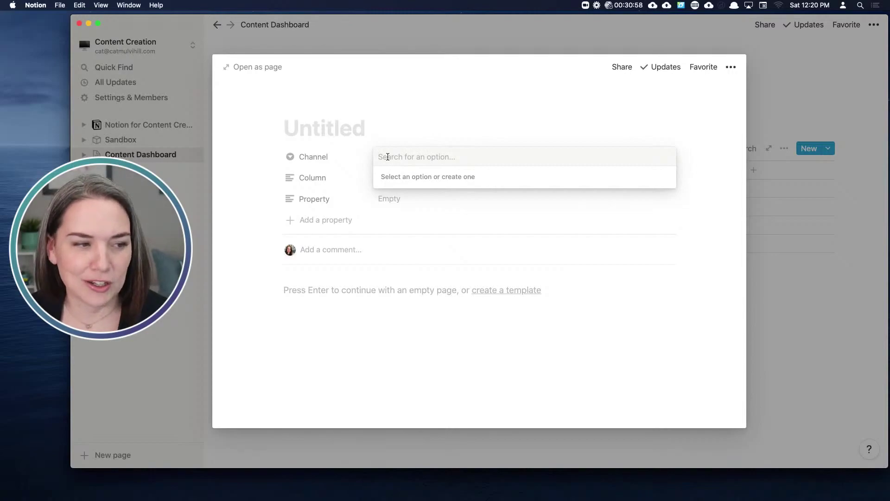
{"action": "left_click", "coordinate": [326, 158]}
{"action": "left_click", "coordinate": [318, 157]}
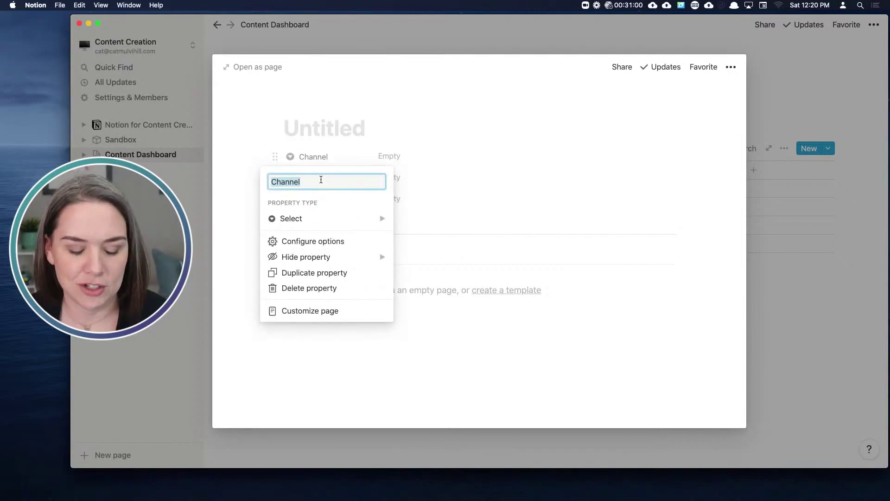
{"action": "type", "text": "Type"}
{"action": "key", "text": "Return"}
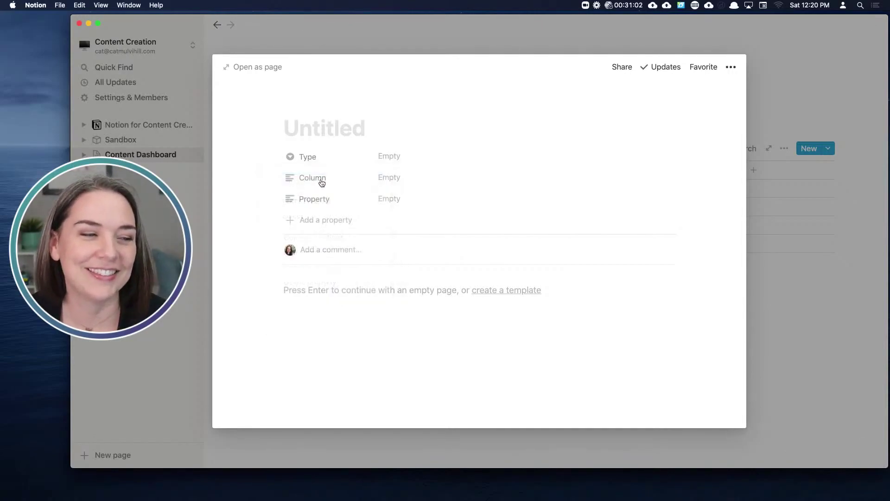
Create a "Recorded Video" option for the Type property and assign it to the open entry
{"action": "left_click", "coordinate": [390, 157]}
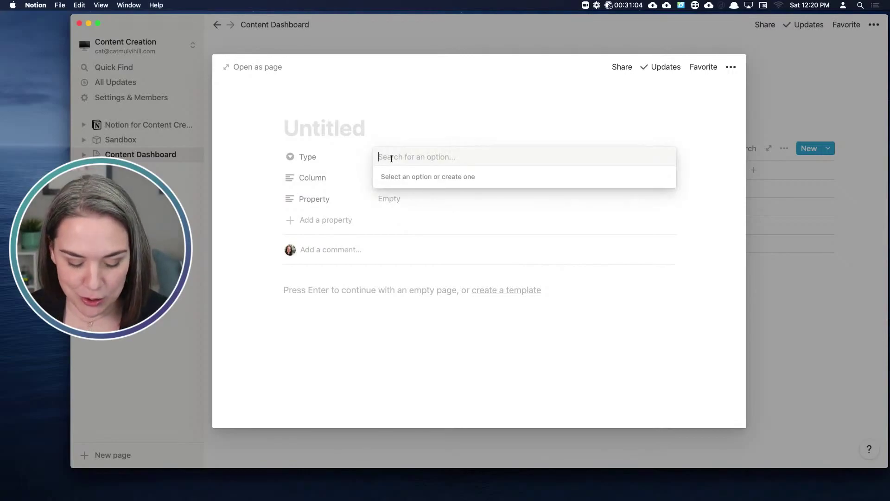
{"action": "type", "text": "Recrod"}
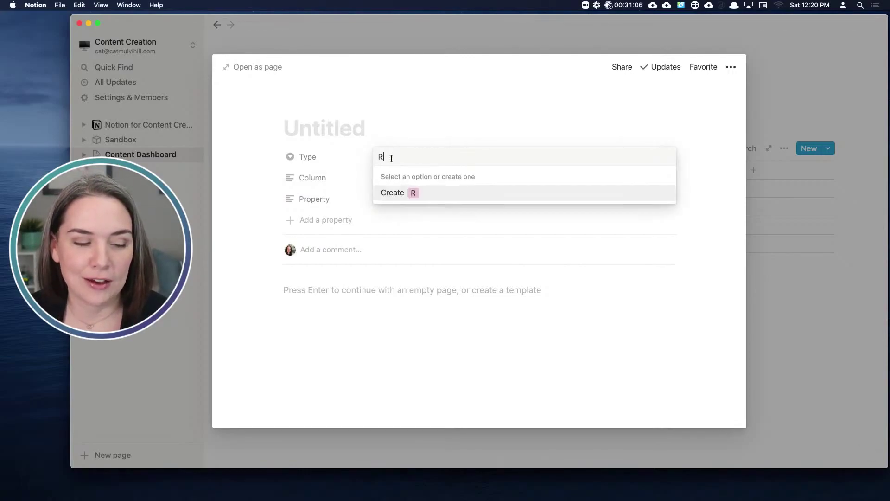
{"action": "key", "text": "BackSpace"}
{"action": "key", "text": "BackSpace"}
{"action": "key", "text": "BackSpace"}
{"action": "type", "text": "ording"}
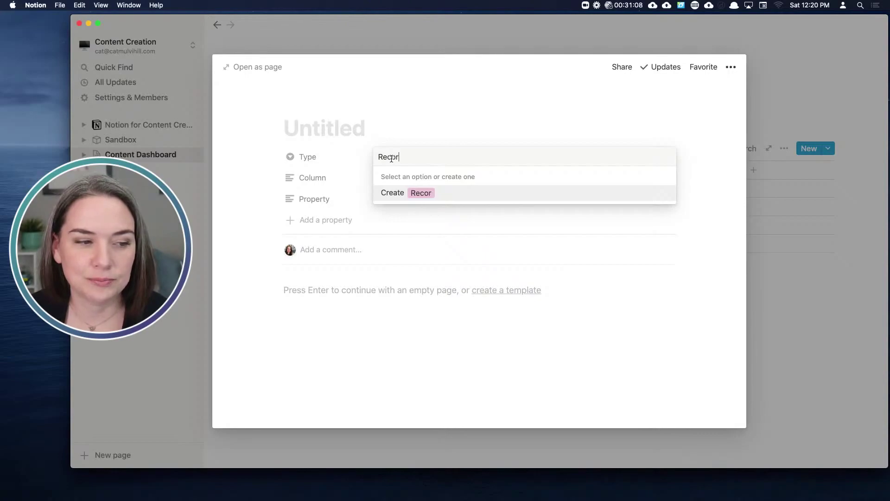
{"action": "key", "text": "BackSpace"}
{"action": "key", "text": "BackSpace"}
{"action": "key", "text": "BackSpace"}
{"action": "type", "text": "ed Video"}
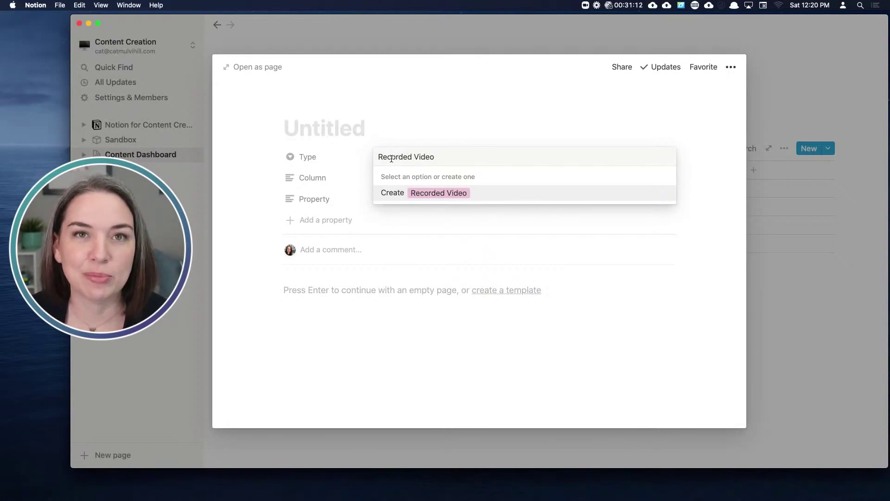
{"action": "left_click", "coordinate": [433, 194]}
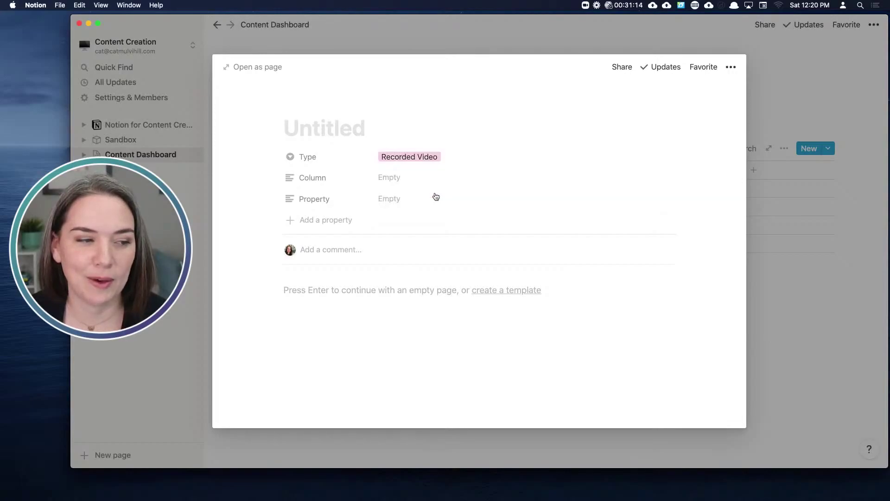
Create the additional Type options "Livestream" and "Blog", leaving Blog selected for the entry
{"action": "left_click", "coordinate": [460, 162]}
{"action": "type", "text": "Livestream"}
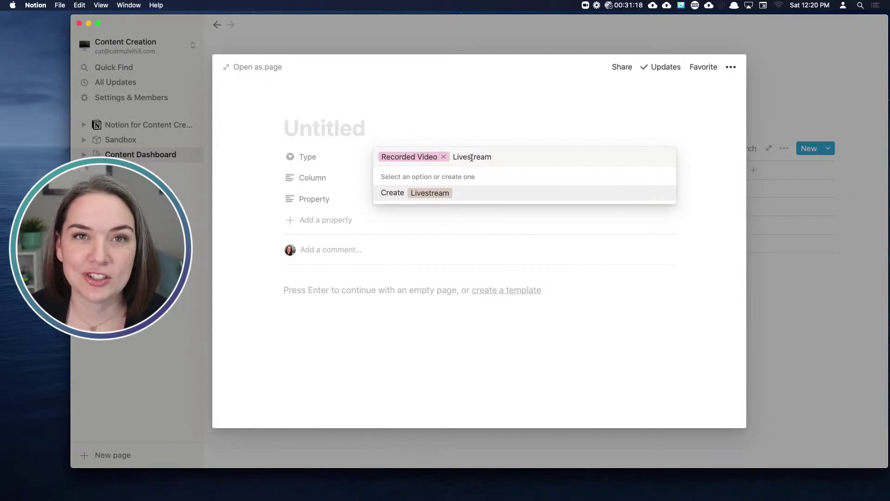
{"action": "left_click", "coordinate": [434, 193]}
{"action": "left_click", "coordinate": [478, 158]}
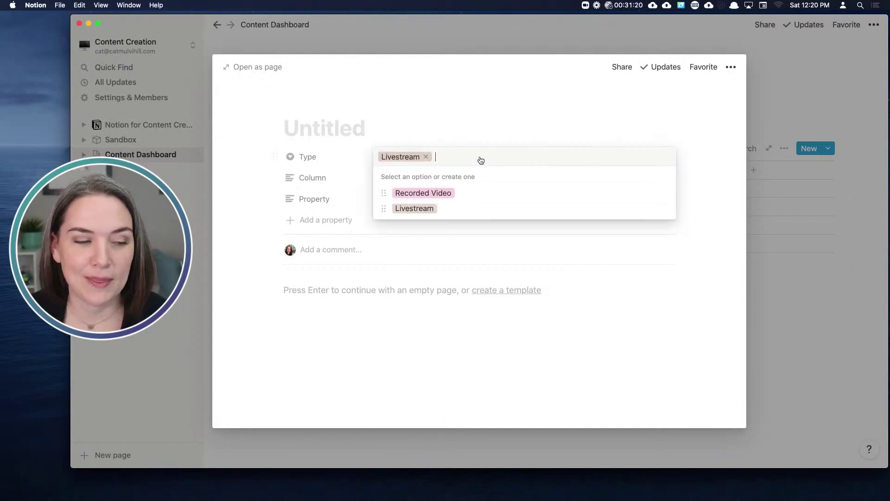
{"action": "type", "text": "Blog"}
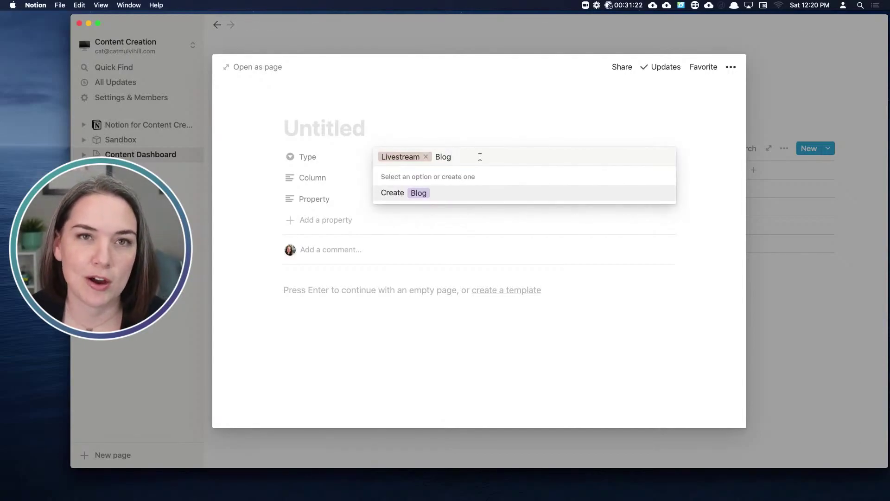
{"action": "left_click", "coordinate": [431, 194]}
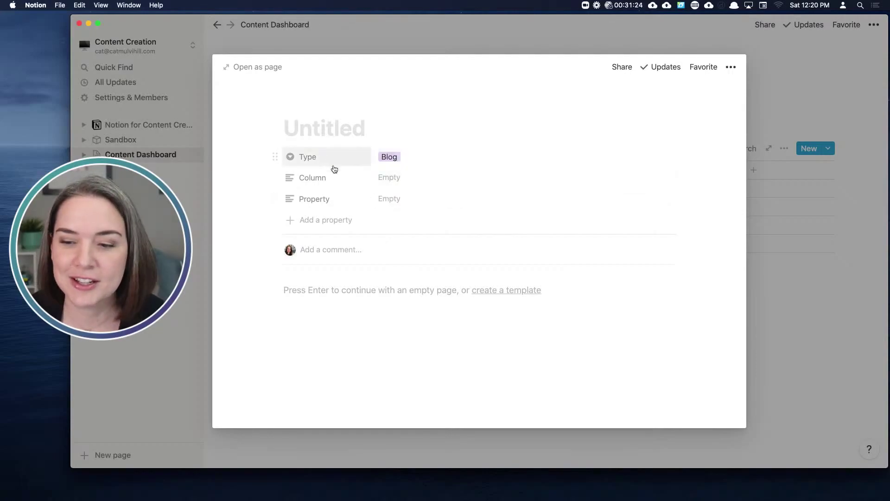
{"action": "left_click", "coordinate": [394, 158]}
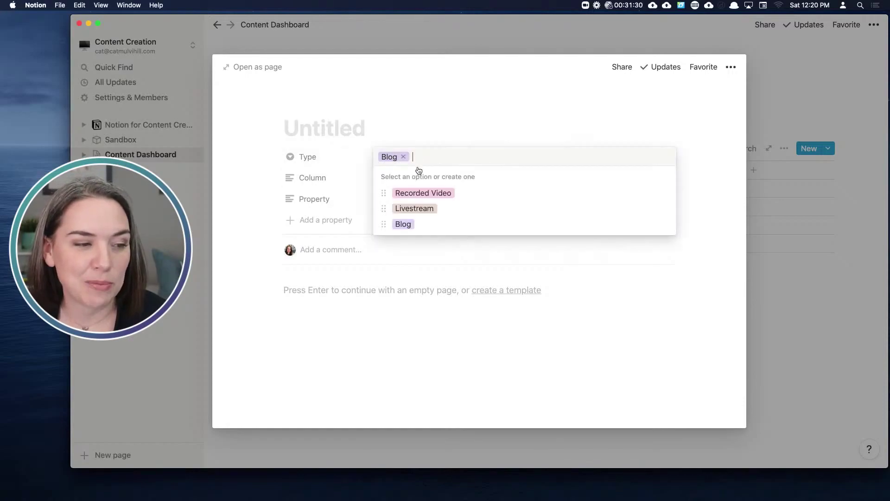
{"action": "left_click", "coordinate": [692, 158]}
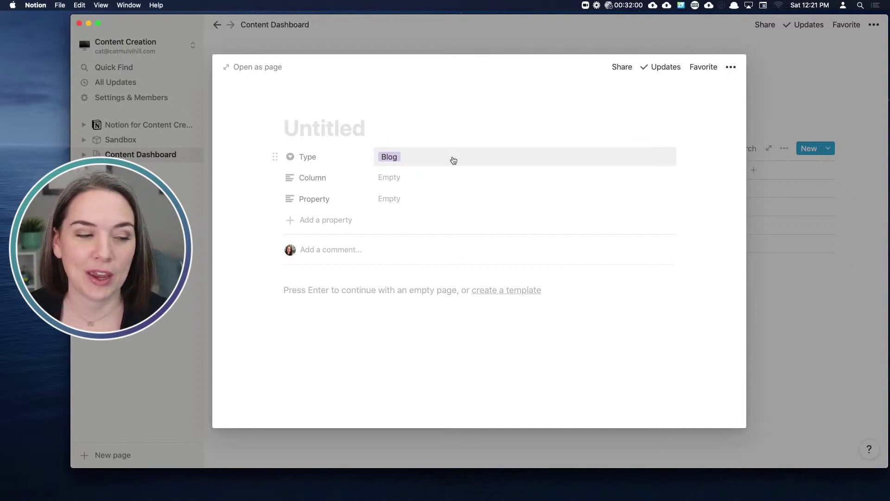
Change the Column property's type to Multi-select and rename the property "Platform"
{"action": "left_click", "coordinate": [327, 174]}
{"action": "mouse_move", "coordinate": [332, 241]}
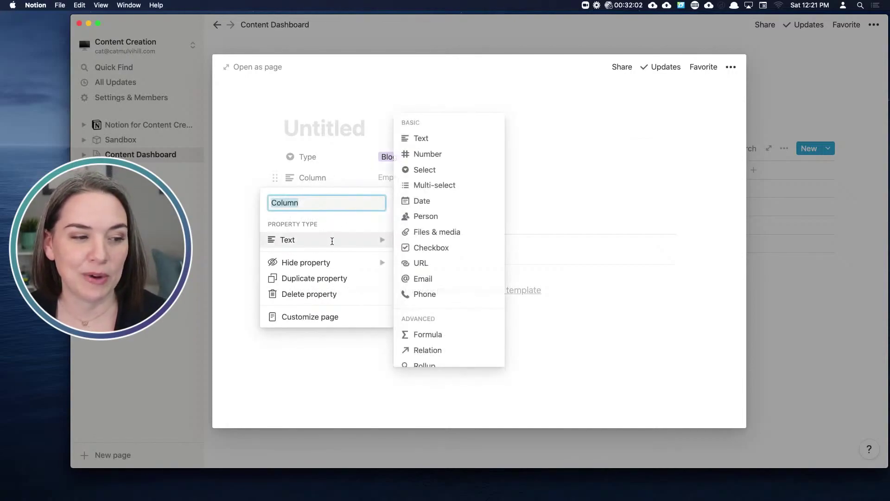
{"action": "left_click", "coordinate": [418, 185]}
{"action": "left_click", "coordinate": [335, 180]}
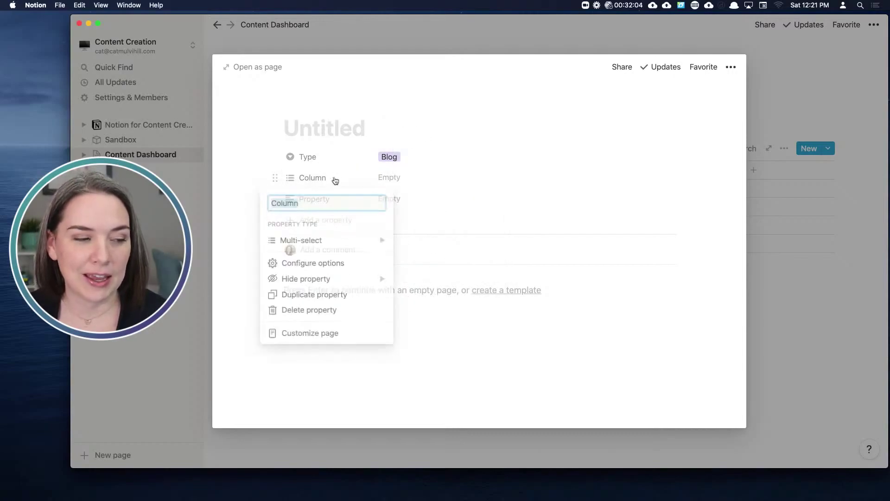
{"action": "type", "text": "Plato"}
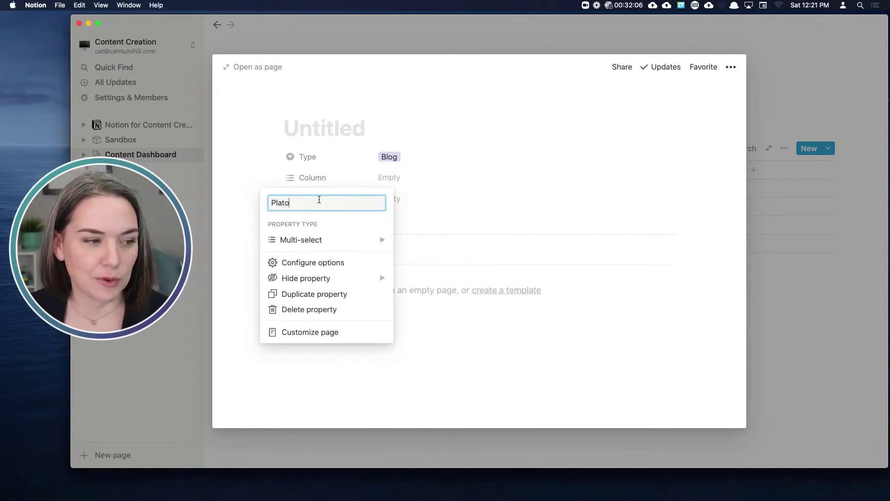
{"action": "key", "text": "BackSpace"}
{"action": "type", "text": "form"}
{"action": "key", "text": "Return"}
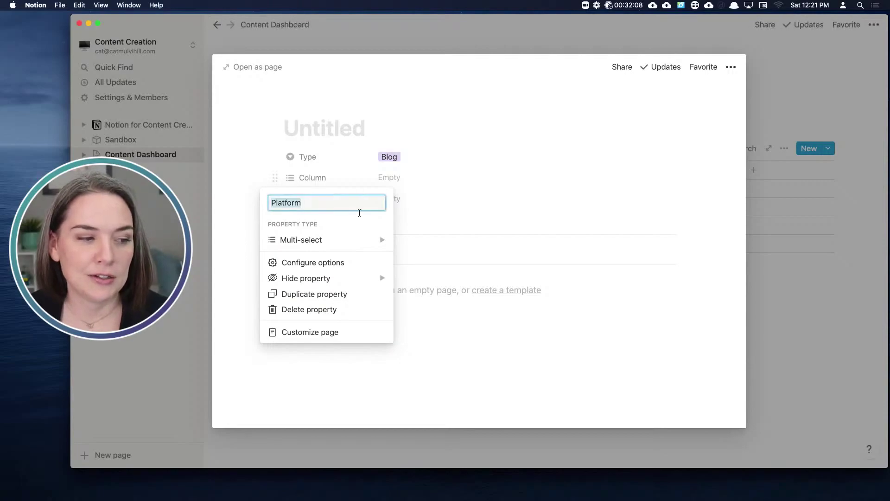
{"action": "left_click", "coordinate": [391, 175]}
Create the Platform options "Facebook" and "YouTube" and assign both to the open entry
{"action": "left_click", "coordinate": [392, 177]}
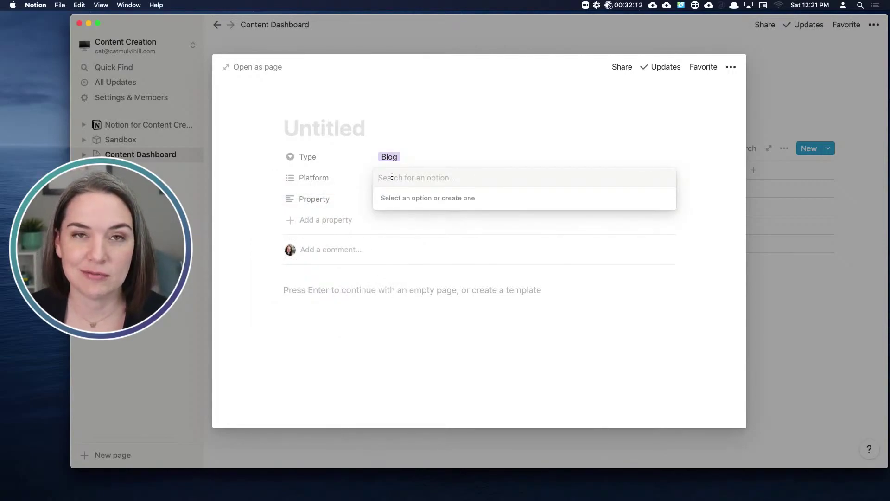
{"action": "type", "text": "Facebook"}
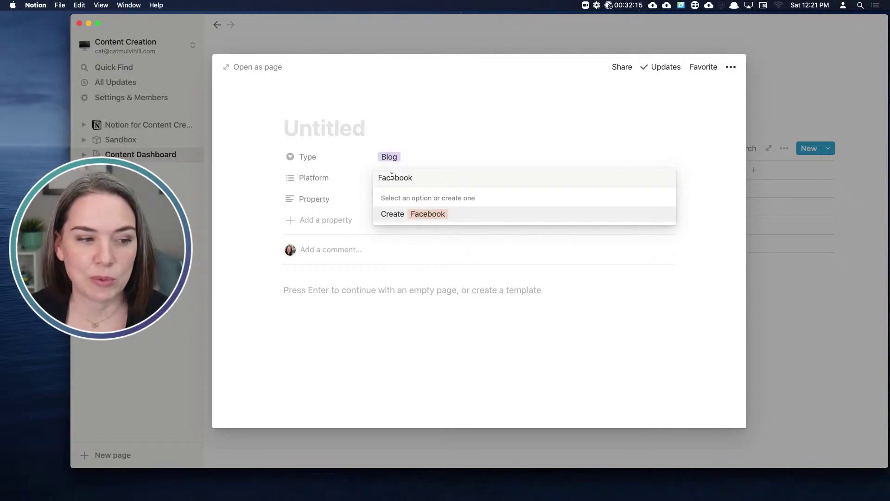
{"action": "left_click", "coordinate": [421, 214]}
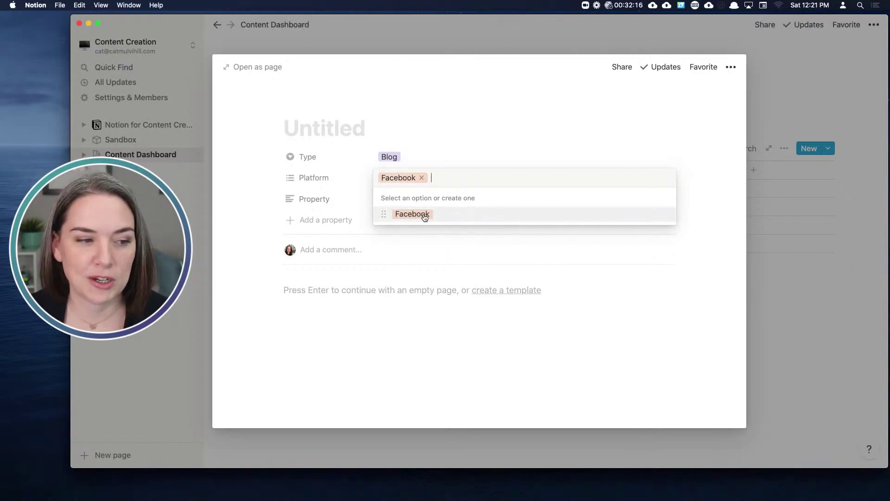
{"action": "type", "text": "YouTube"}
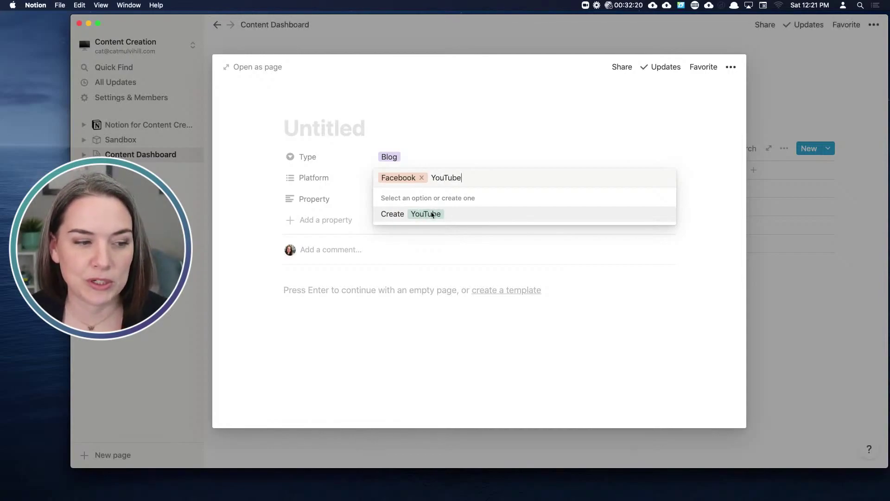
{"action": "key", "text": "Return"}
Create the additional Platform options "Twitch" and "LinkedIn" and assign them to the entry
{"action": "type", "text": "Twitcj"}
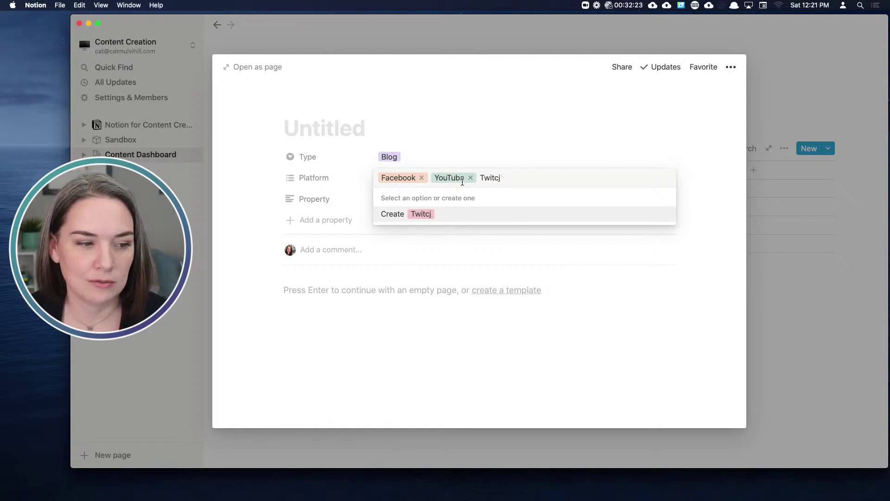
{"action": "key", "text": "BackSpace"}
{"action": "type", "text": "h"}
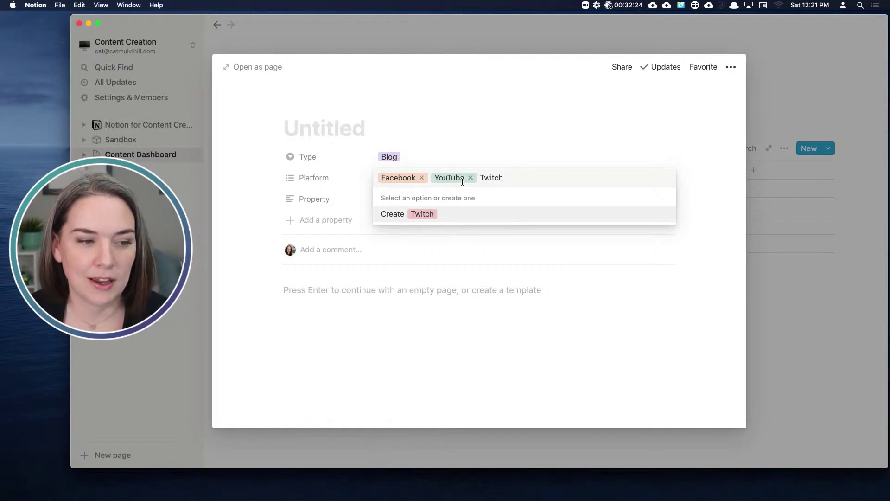
{"action": "key", "text": "Return"}
{"action": "type", "text": "Lin"}
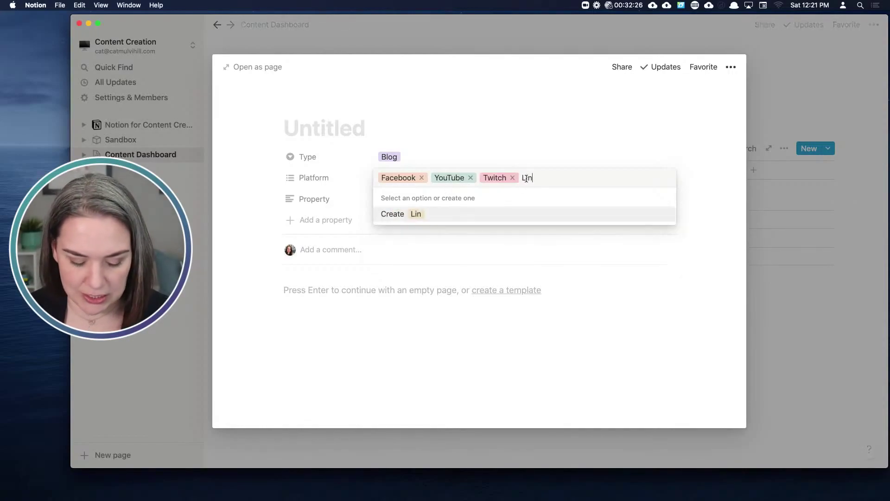
{"action": "type", "text": "kedIn"}
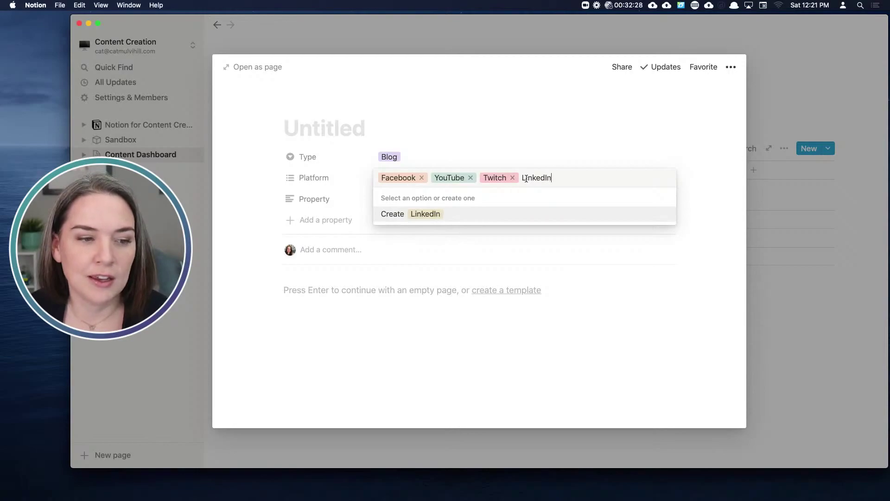
{"action": "left_click", "coordinate": [419, 214]}
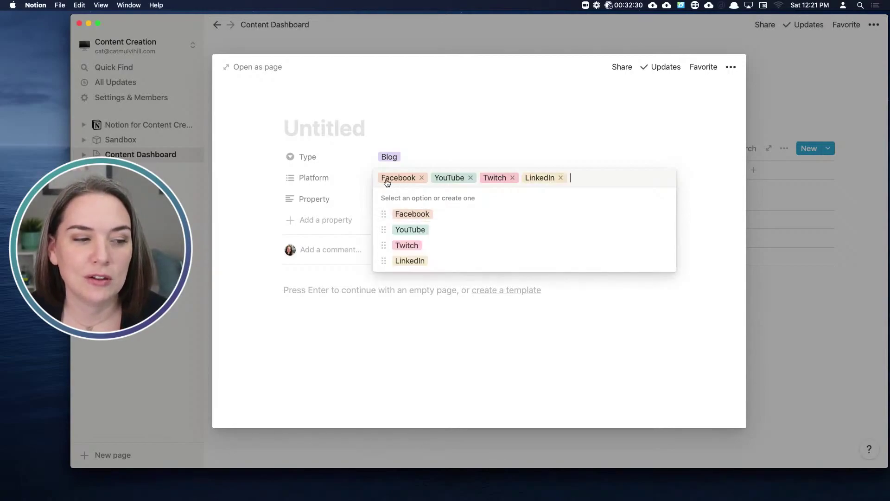
{"action": "left_click", "coordinate": [696, 176]}
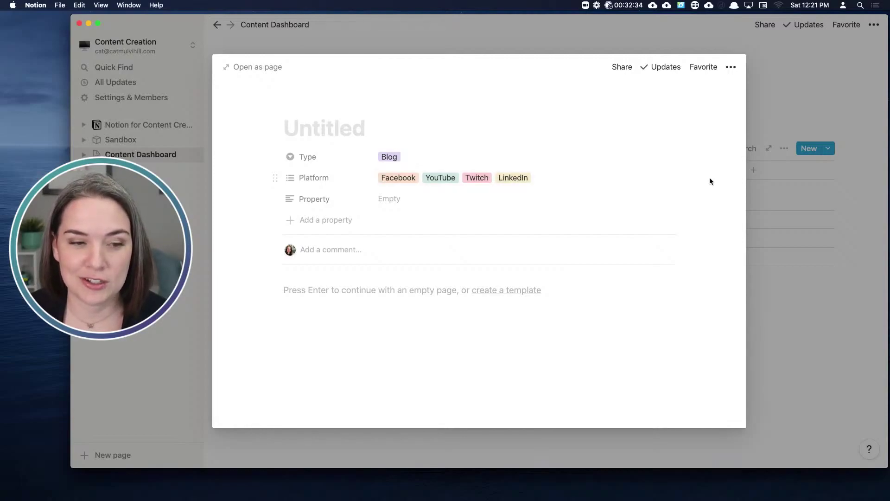
Remove LinkedIn and Twitch from the entry's Platform value, keeping them as available options
{"action": "left_click", "coordinate": [586, 182]}
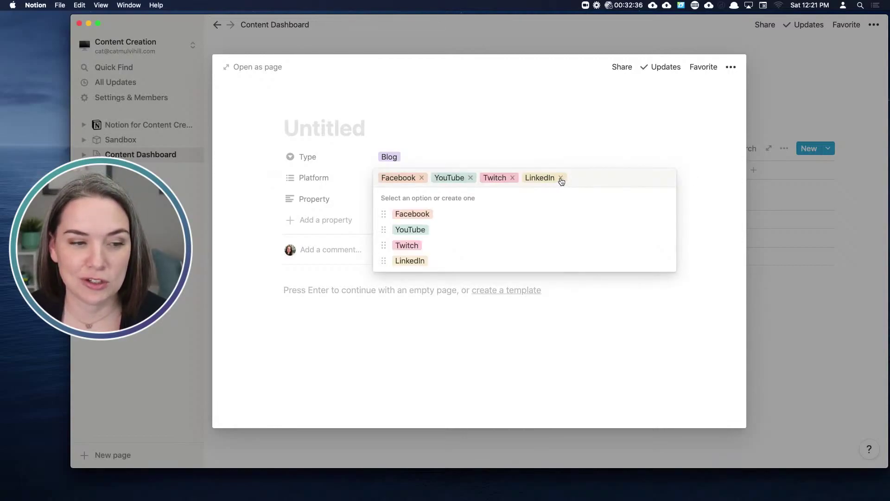
{"action": "left_click", "coordinate": [561, 178]}
{"action": "left_click", "coordinate": [513, 178]}
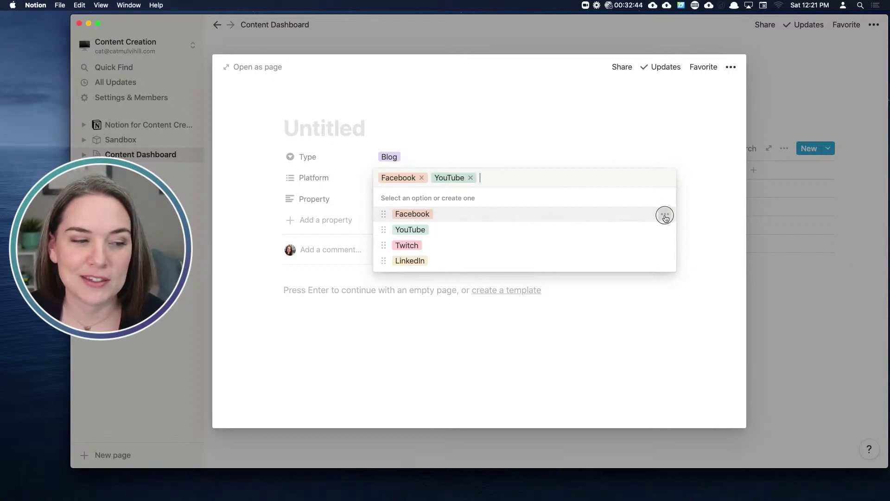
Set the colour of the Facebook option to Blue and the YouTube option to Red
{"action": "left_click", "coordinate": [665, 215]}
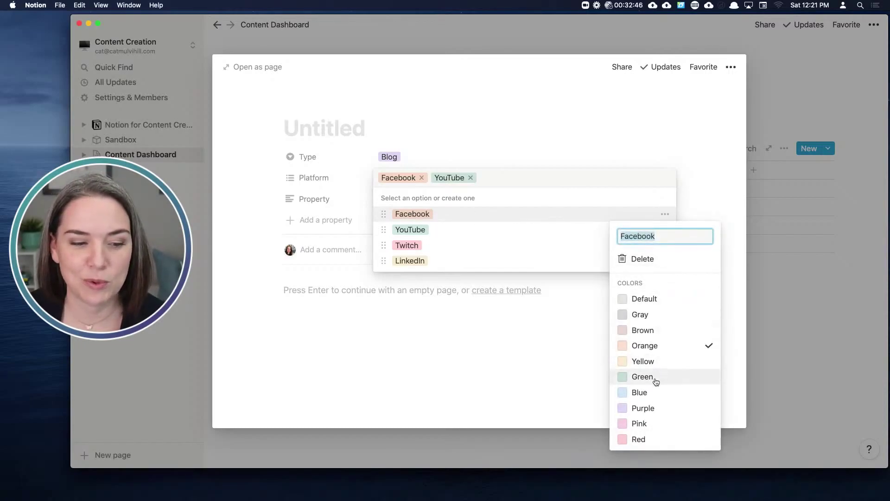
{"action": "left_click", "coordinate": [653, 392]}
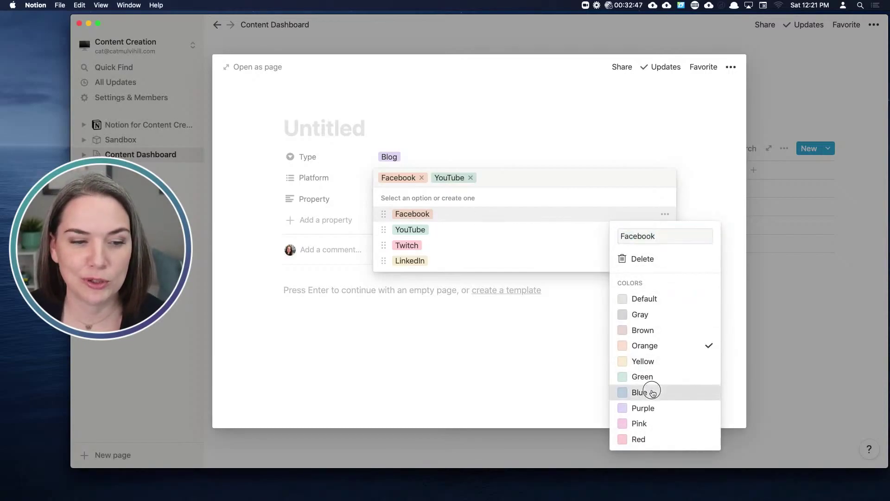
{"action": "left_click", "coordinate": [666, 214]}
{"action": "left_click", "coordinate": [667, 231]}
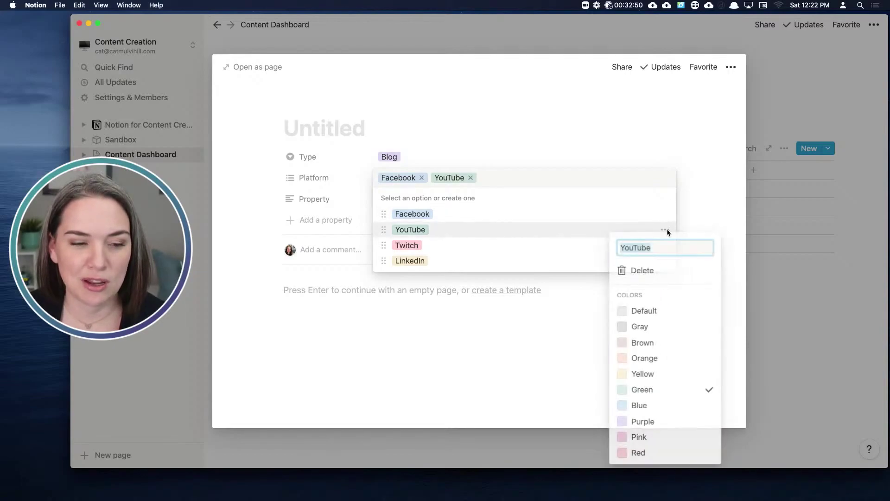
{"action": "left_click", "coordinate": [651, 451]}
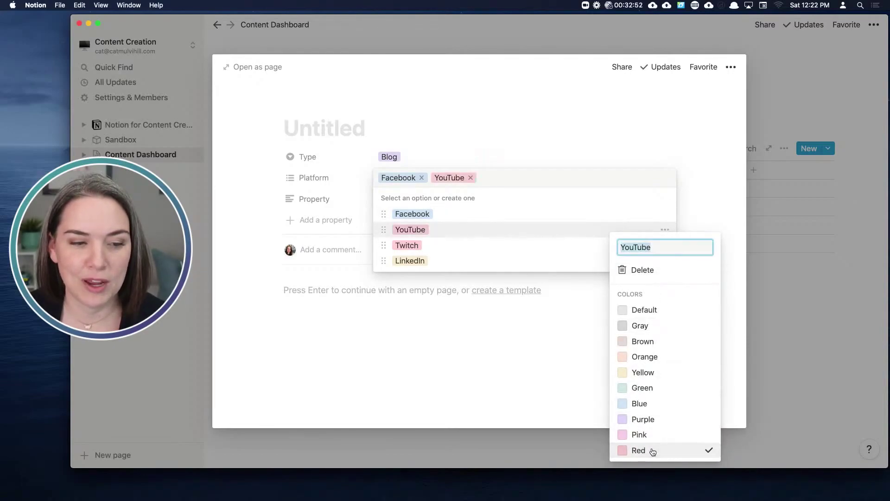
{"action": "left_click", "coordinate": [643, 210]}
Set the colour of the Twitch option to Purple and the LinkedIn option to Blue
{"action": "left_click", "coordinate": [666, 246]}
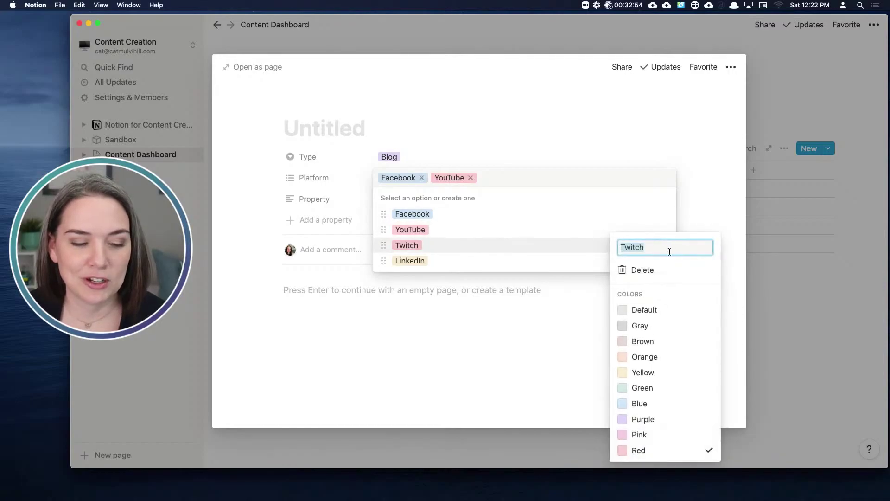
{"action": "left_click", "coordinate": [658, 420]}
{"action": "key", "text": "Escape"}
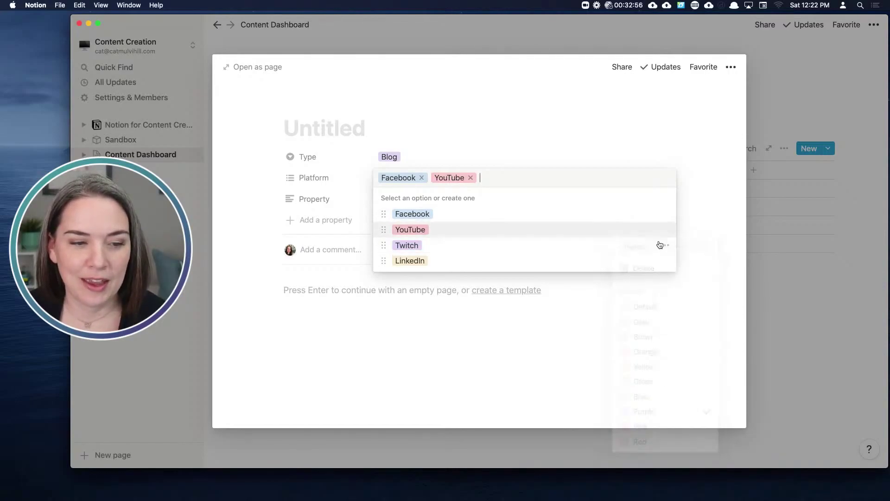
{"action": "left_click", "coordinate": [665, 261]}
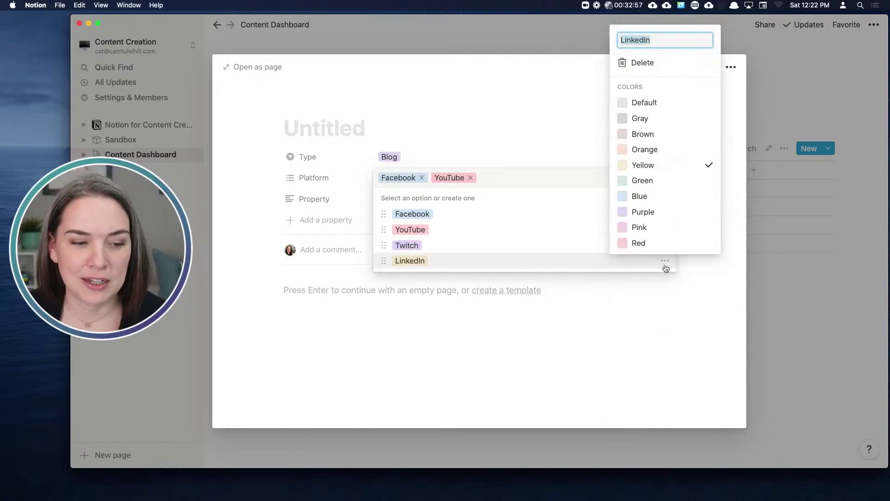
{"action": "left_click", "coordinate": [661, 196]}
{"action": "left_click", "coordinate": [567, 182]}
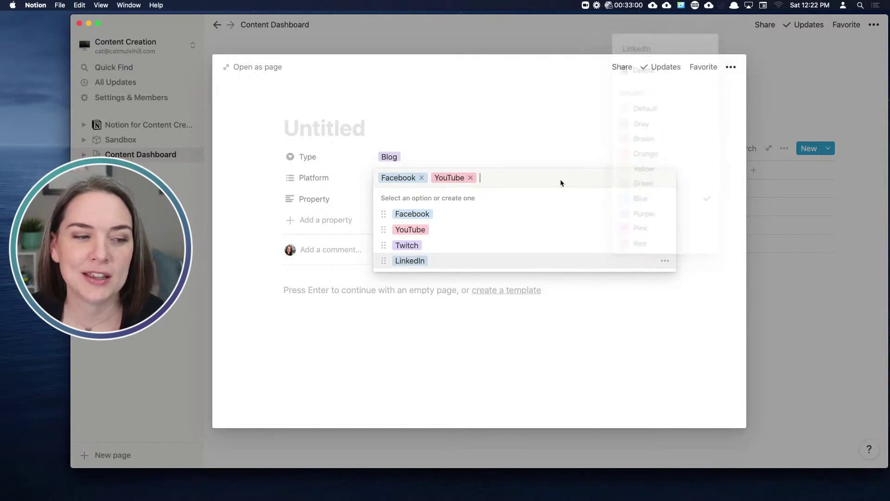
{"action": "left_click", "coordinate": [707, 219]}
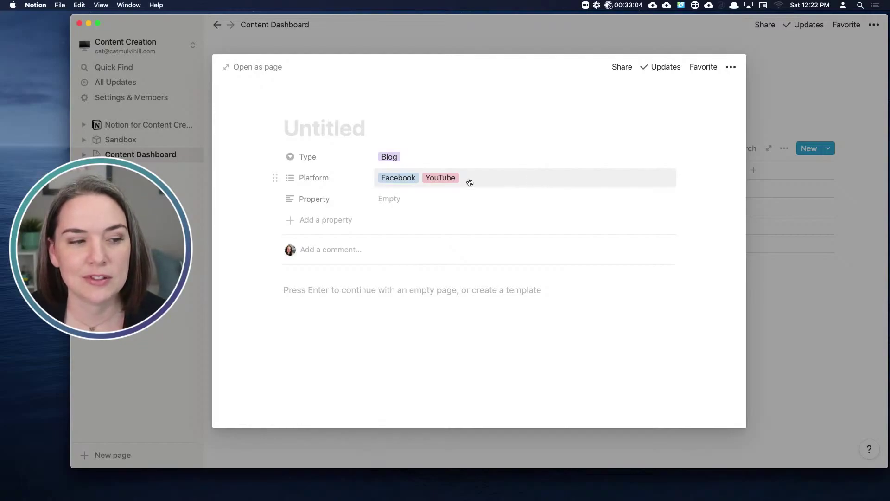
Set the entry's Type to Recorded Video, title it "New Video", and return to the Content table
{"action": "left_click", "coordinate": [425, 157]}
{"action": "left_click", "coordinate": [413, 195]}
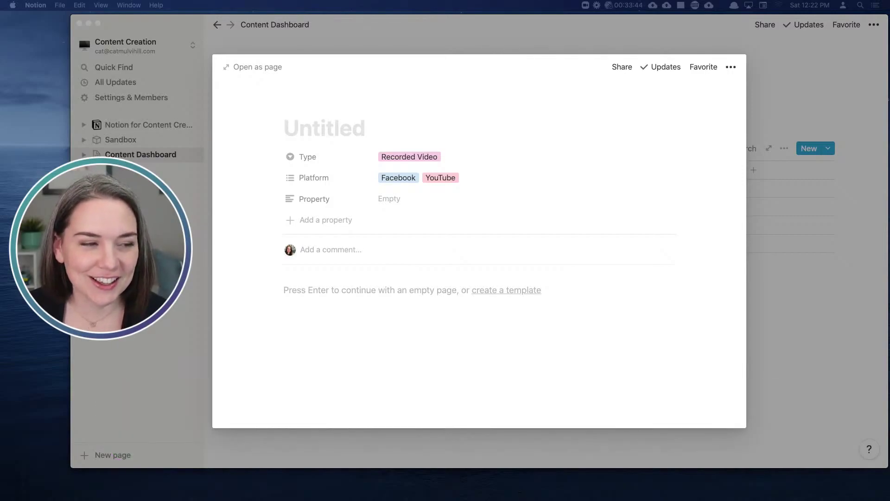
{"action": "left_click", "coordinate": [342, 128]}
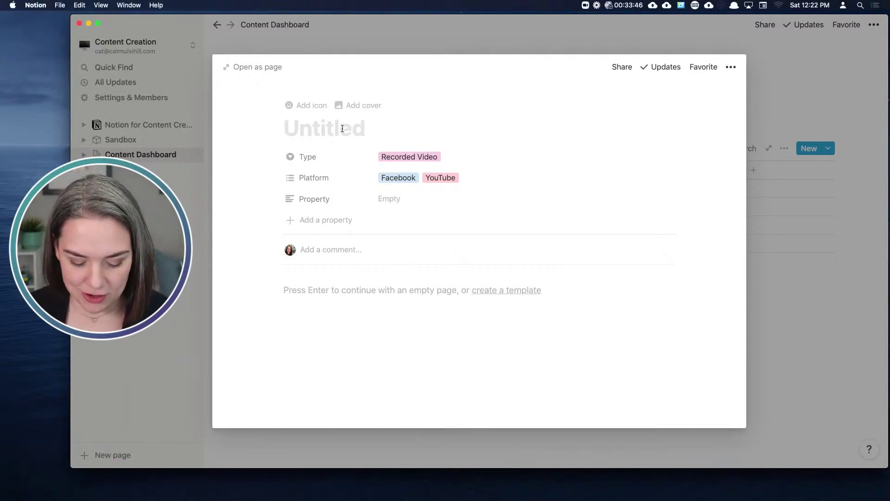
{"action": "type", "text": "New Video"}
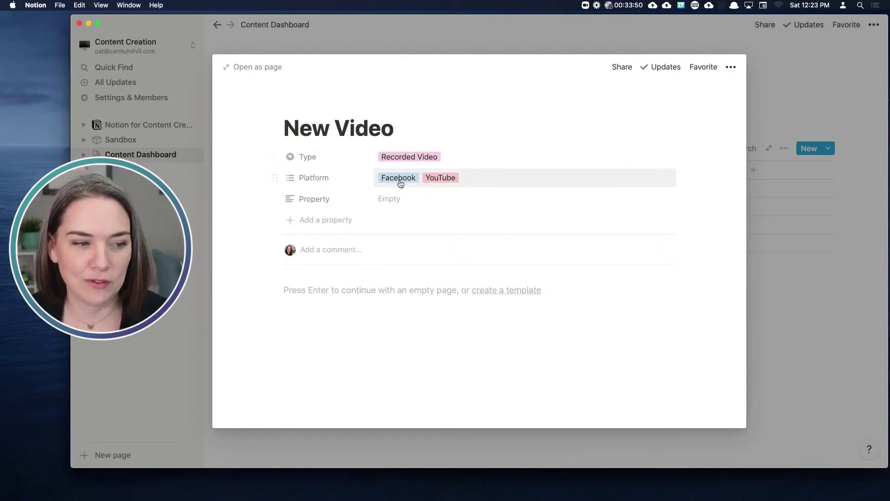
{"action": "left_click", "coordinate": [853, 266]}
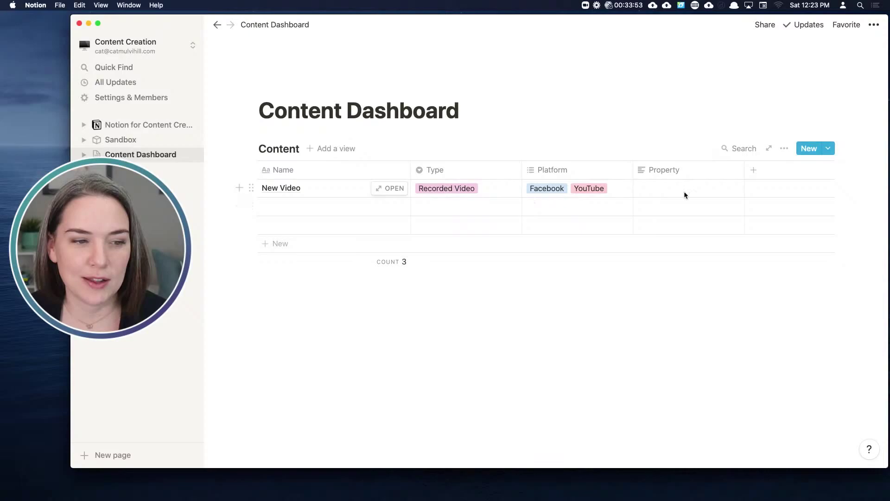
{"action": "left_click", "coordinate": [252, 189]}
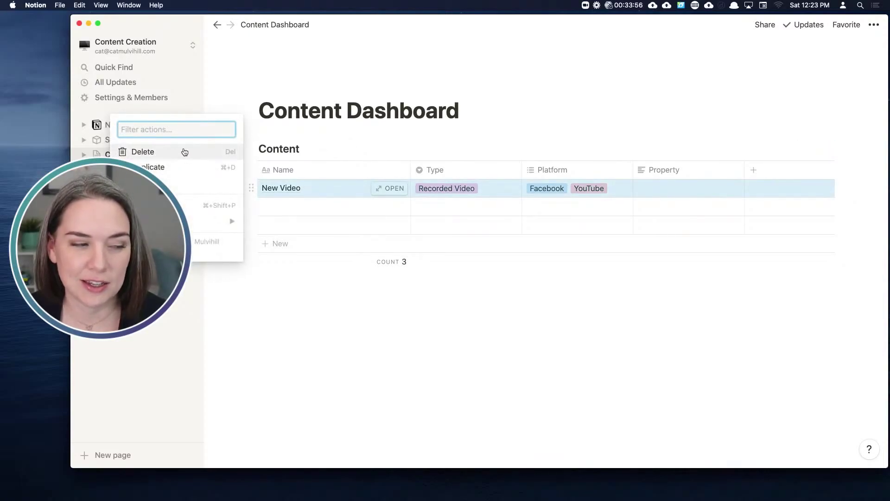
{"action": "left_click", "coordinate": [251, 189]}
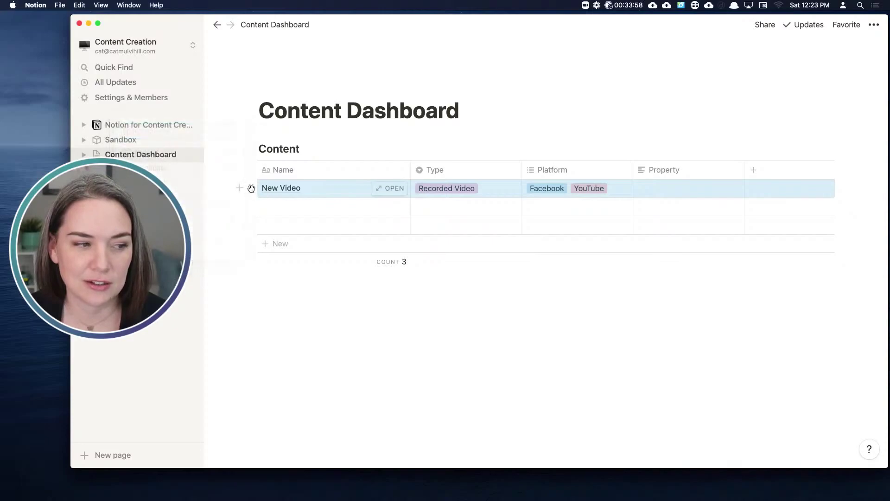
{"action": "left_click", "coordinate": [252, 188]}
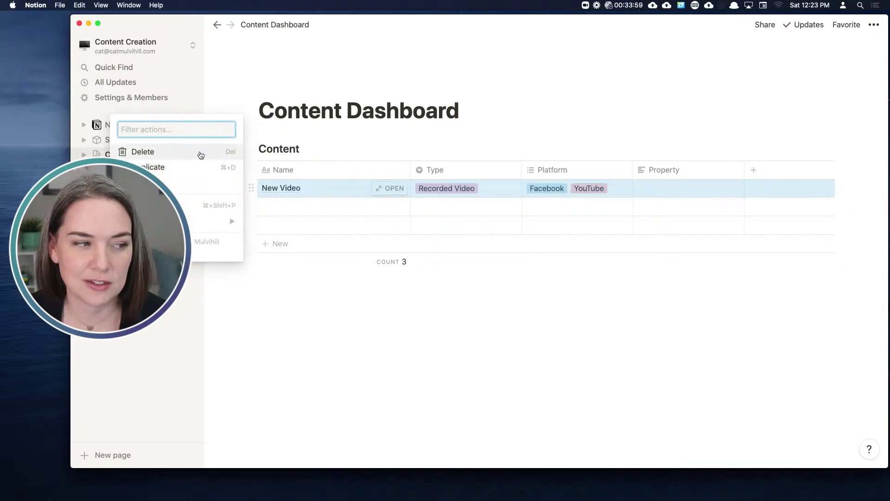
{"action": "left_click", "coordinate": [252, 192]}
Clear the name and the Type value of the New Video row in the Content table
{"action": "left_click", "coordinate": [321, 188]}
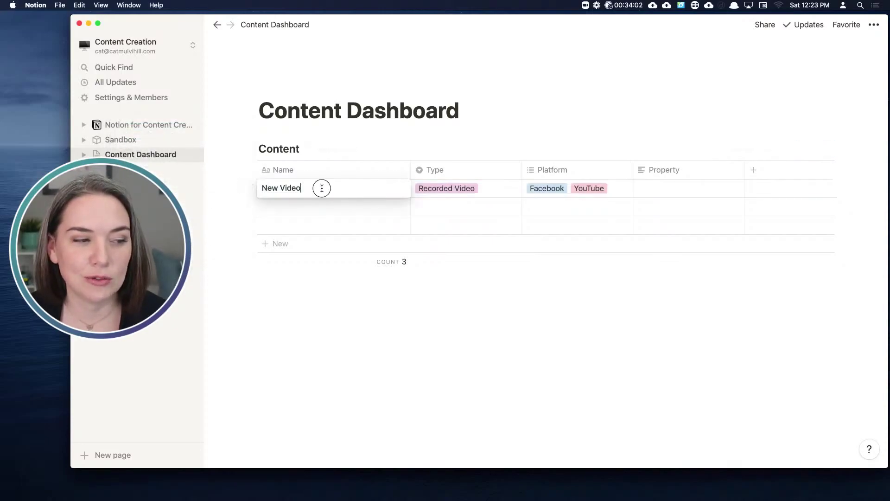
{"action": "left_click_drag", "start_coordinate": [322, 188], "coordinate": [254, 187]}
{"action": "key", "text": "BackSpace"}
{"action": "left_click", "coordinate": [455, 190]}
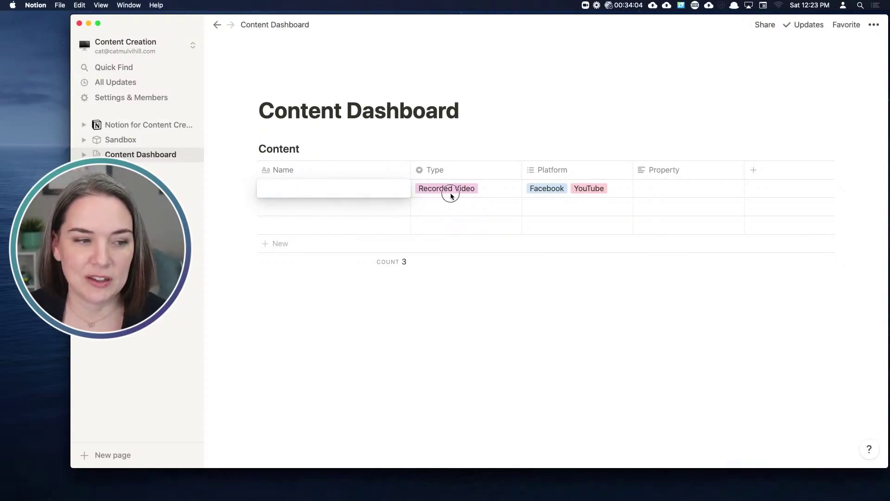
{"action": "left_click", "coordinate": [482, 189]}
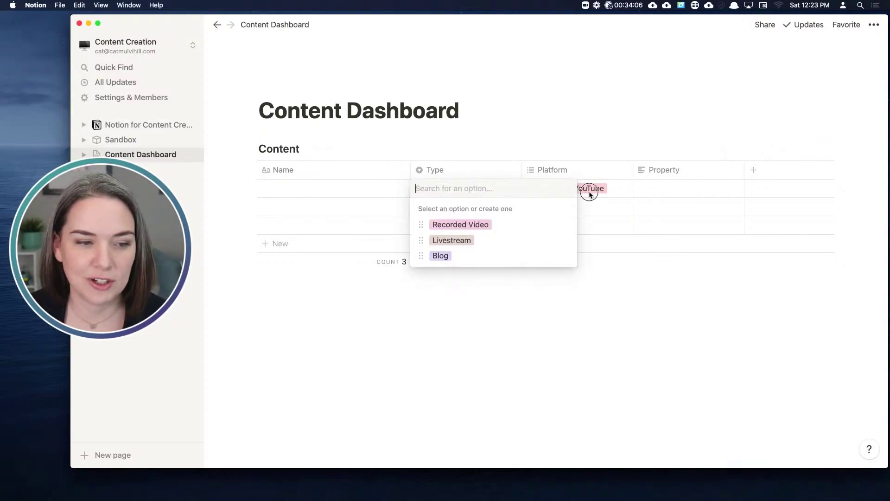
Clear the Platform values of the first row and add an empty row at the end of the Content table
{"action": "left_click", "coordinate": [613, 190]}
{"action": "left_click", "coordinate": [613, 190]}
{"action": "key", "text": "BackSpace"}
{"action": "key", "text": "BackSpace"}
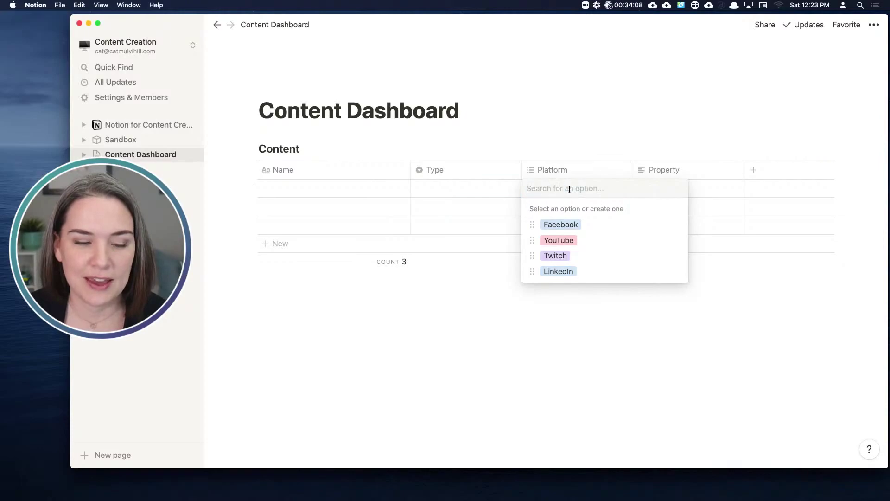
{"action": "key", "text": "Escape"}
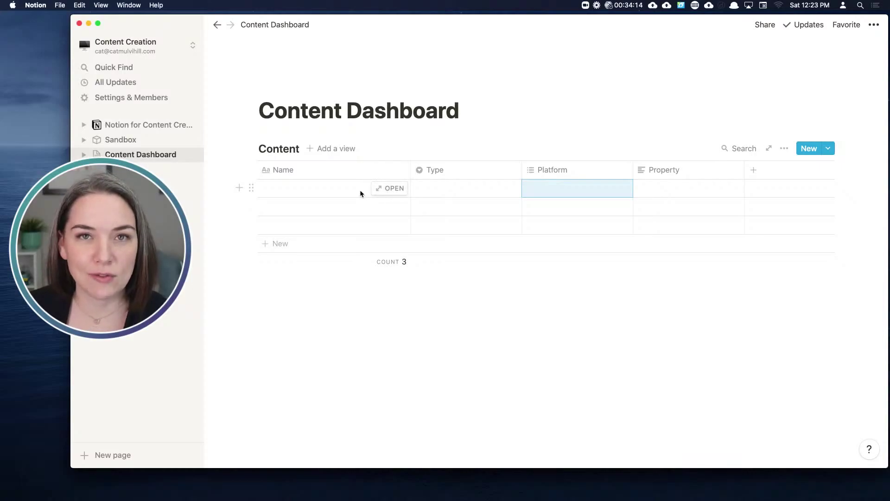
{"action": "left_click", "coordinate": [277, 243]}
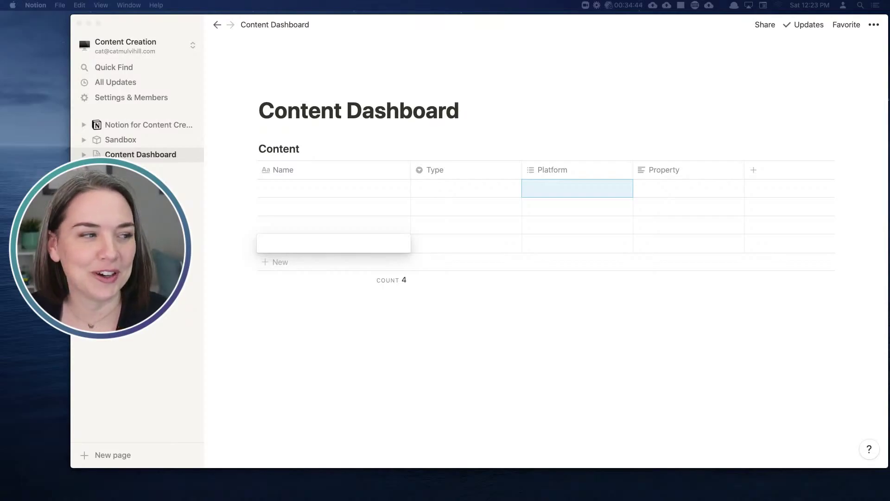
{"action": "key", "text": "Escape"}
Set Notion's appearance to Dark in the settings and return to the Content Dashboard page
{"action": "left_click", "coordinate": [112, 99]}
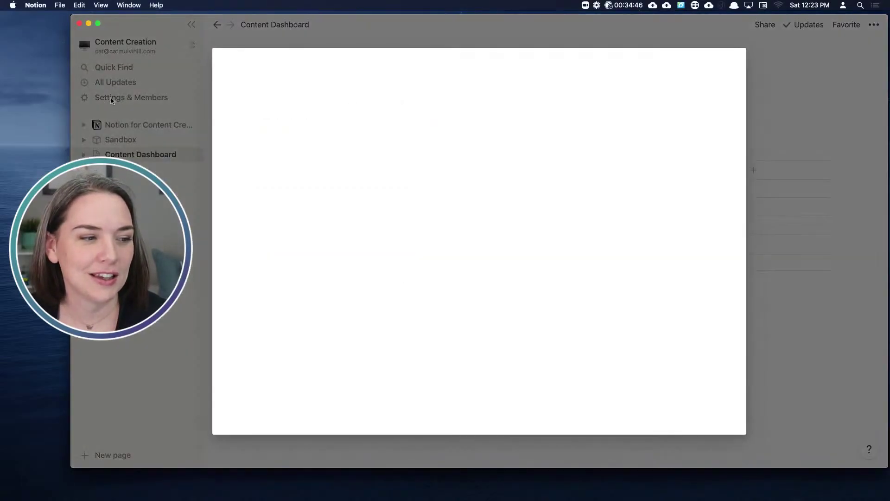
{"action": "left_click", "coordinate": [266, 142]}
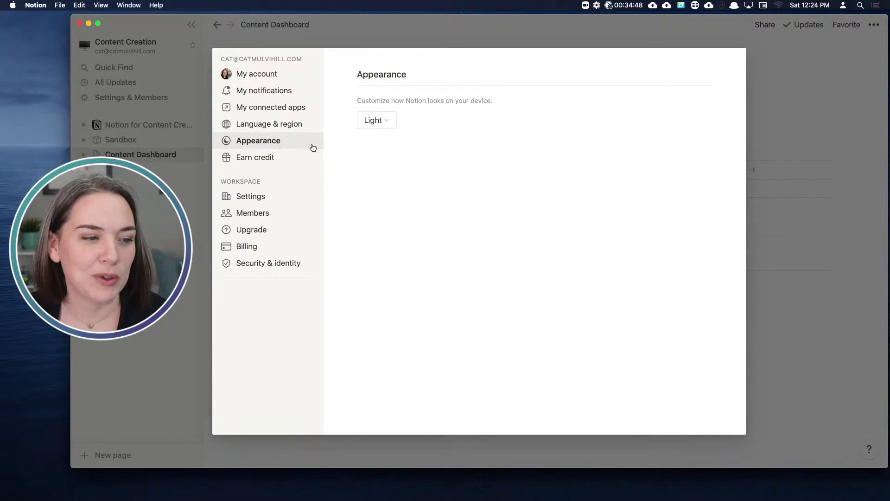
{"action": "left_click", "coordinate": [396, 123]}
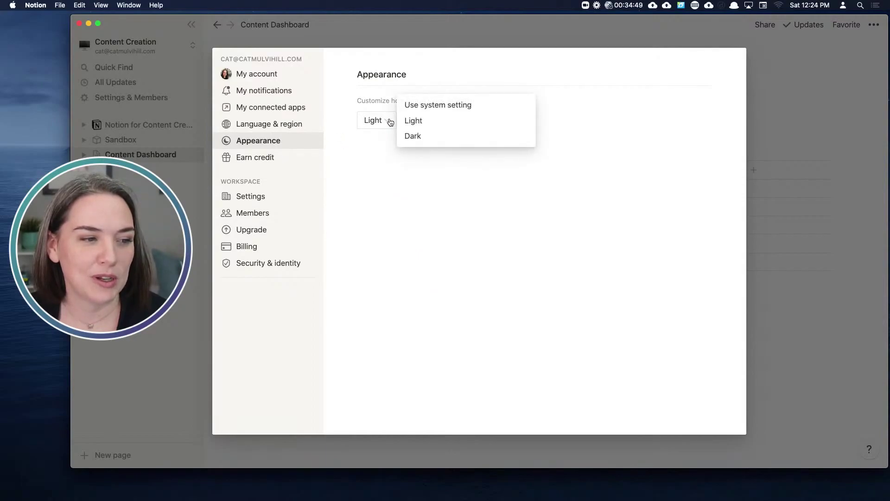
{"action": "left_click", "coordinate": [416, 140]}
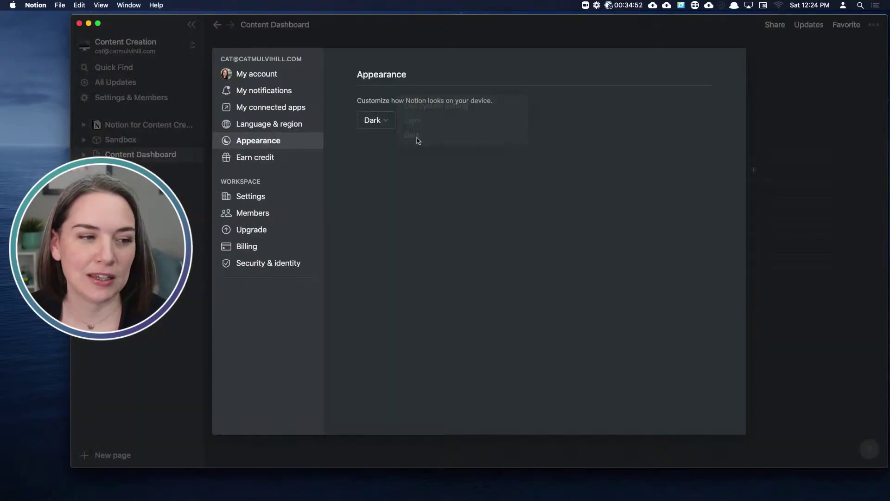
{"action": "left_click", "coordinate": [195, 260]}
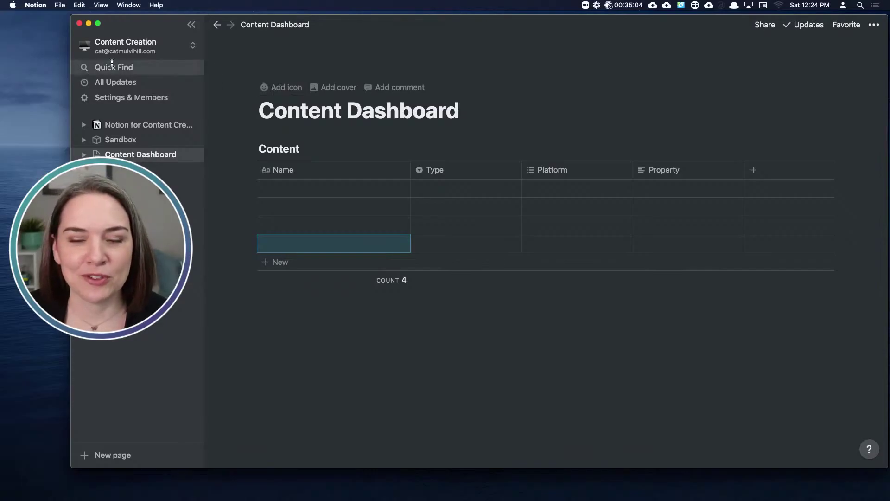
Set Notion's appearance back to Light and close the settings
{"action": "left_click", "coordinate": [133, 97]}
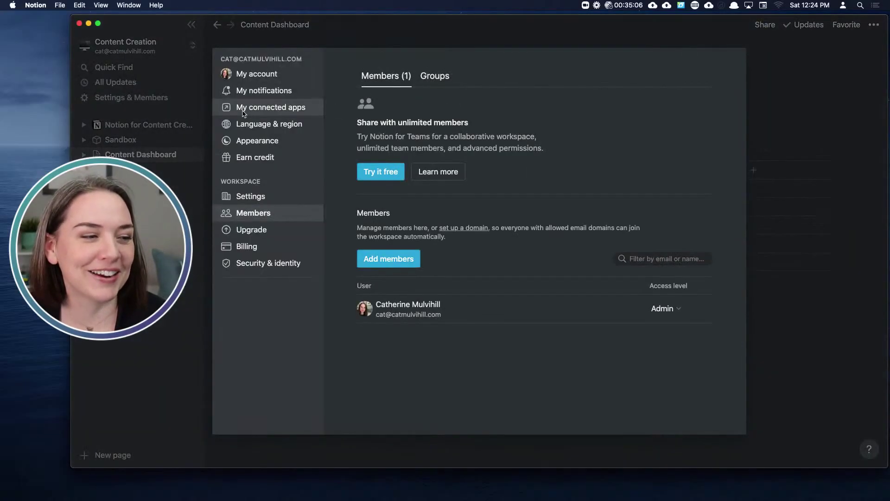
{"action": "left_click", "coordinate": [267, 143]}
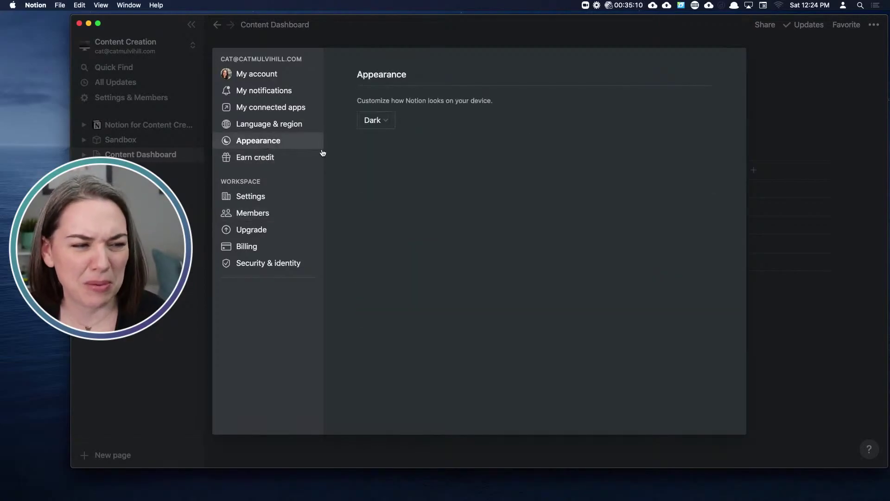
{"action": "left_click", "coordinate": [374, 120]}
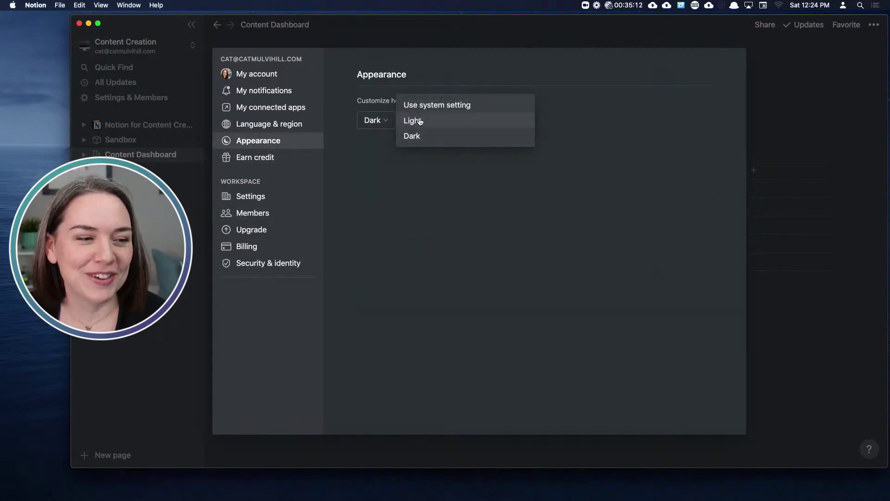
{"action": "left_click", "coordinate": [421, 121]}
{"action": "left_click", "coordinate": [473, 42]}
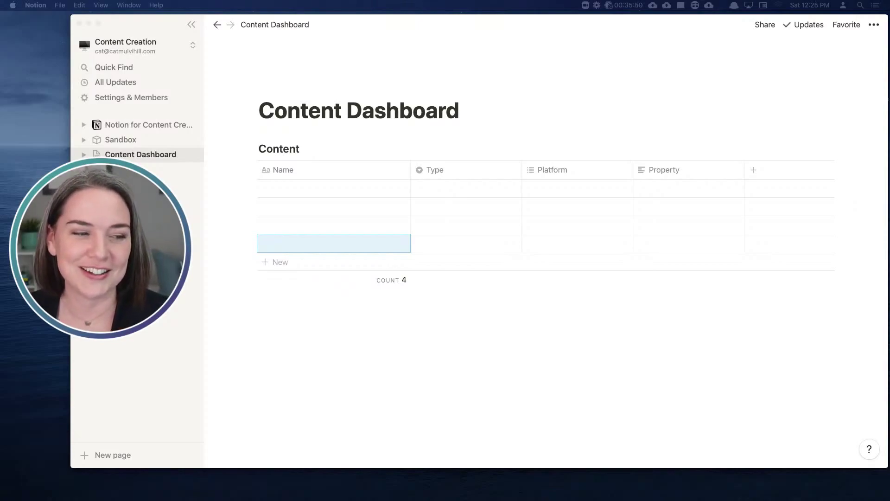
Open the first Content row as a page, rename its unnamed text property to "Link" and set its type to URL
{"action": "left_click", "coordinate": [347, 189]}
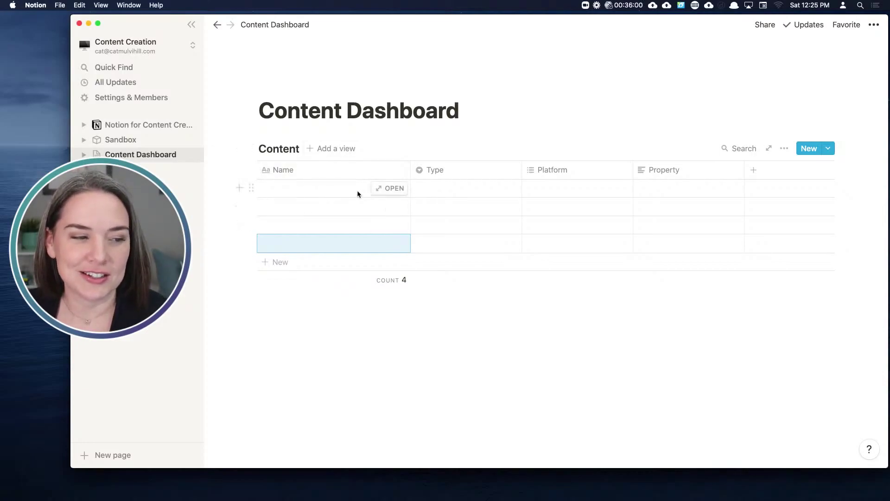
{"action": "left_click", "coordinate": [377, 190]}
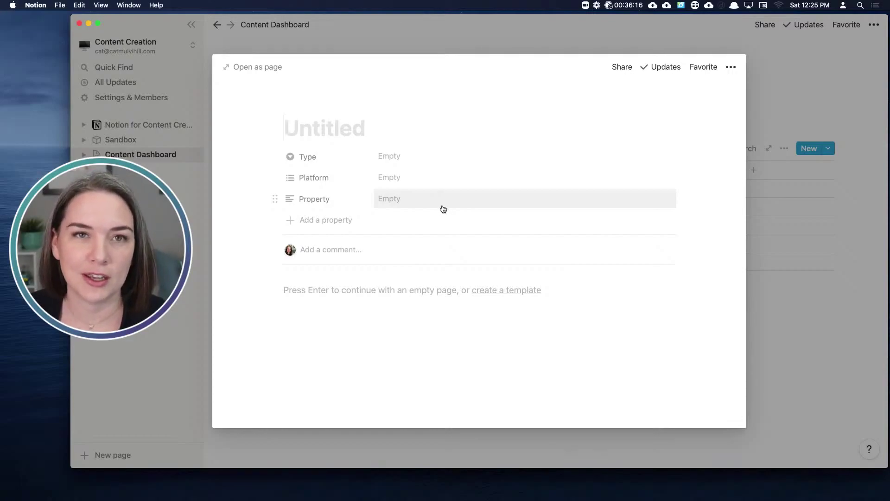
{"action": "left_click", "coordinate": [310, 203]}
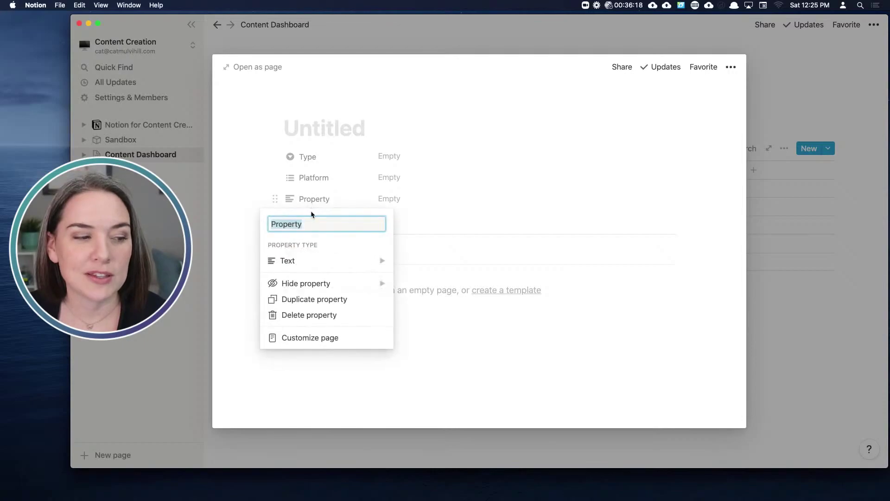
{"action": "type", "text": "Link"}
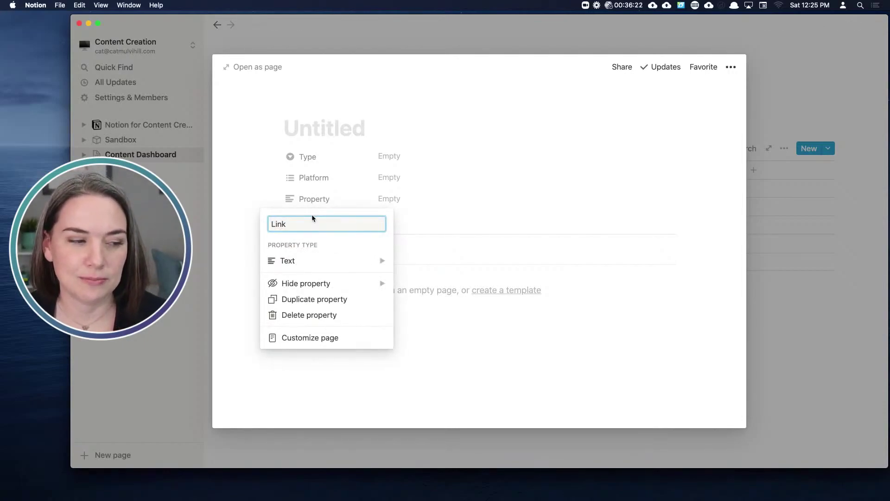
{"action": "mouse_move", "coordinate": [344, 269]}
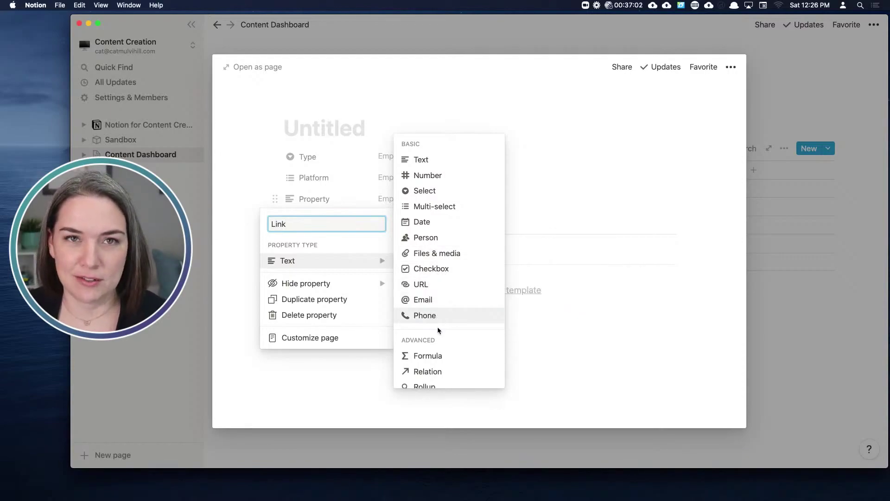
{"action": "left_click", "coordinate": [435, 288]}
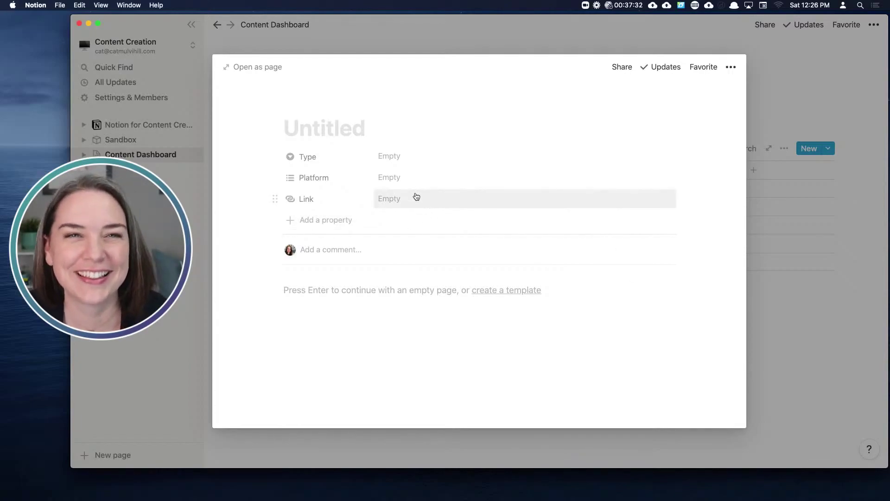
Add a property named "Date" to the entry and set its type to Date
{"action": "left_click", "coordinate": [302, 218]}
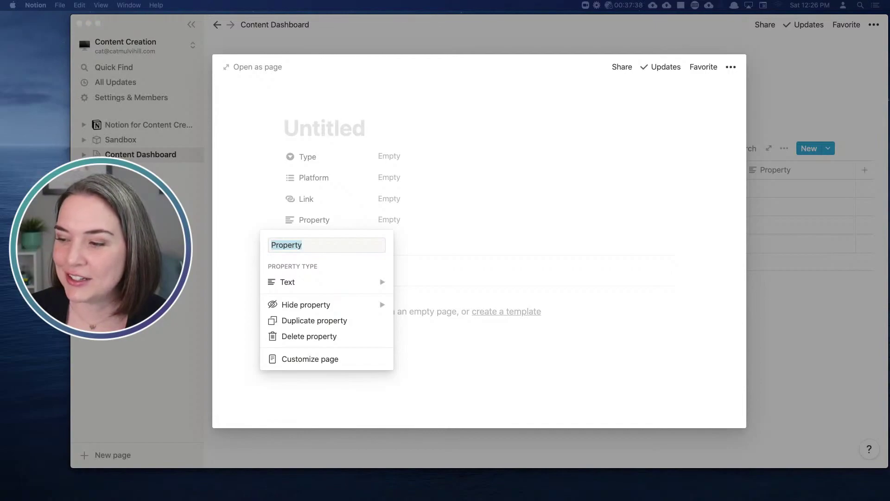
{"action": "left_click", "coordinate": [314, 247]}
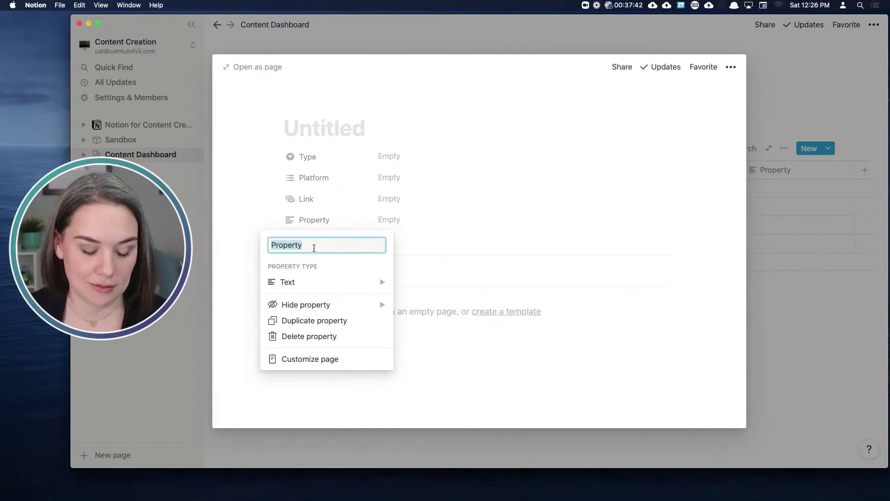
{"action": "type", "text": "DAte"}
{"action": "key", "text": "BackSpace"}
{"action": "key", "text": "BackSpace"}
{"action": "key", "text": "BackSpace"}
{"action": "type", "text": "ate"}
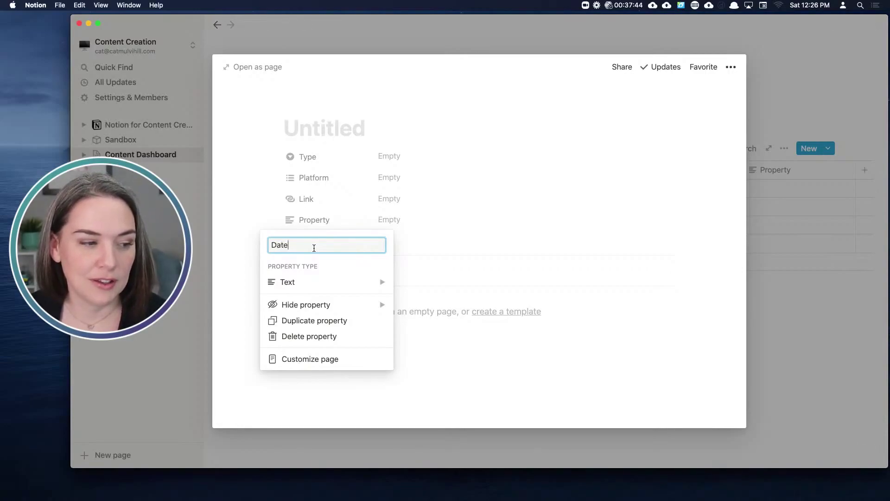
{"action": "mouse_move", "coordinate": [332, 285]}
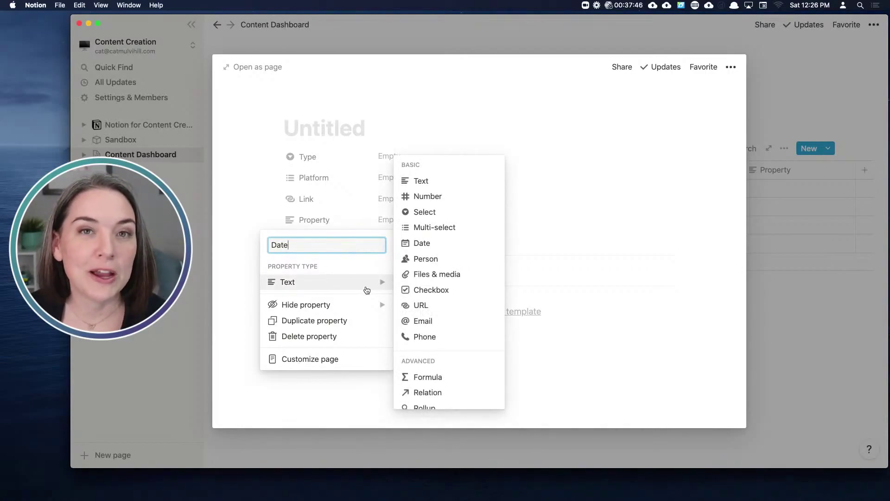
{"action": "left_click", "coordinate": [422, 248]}
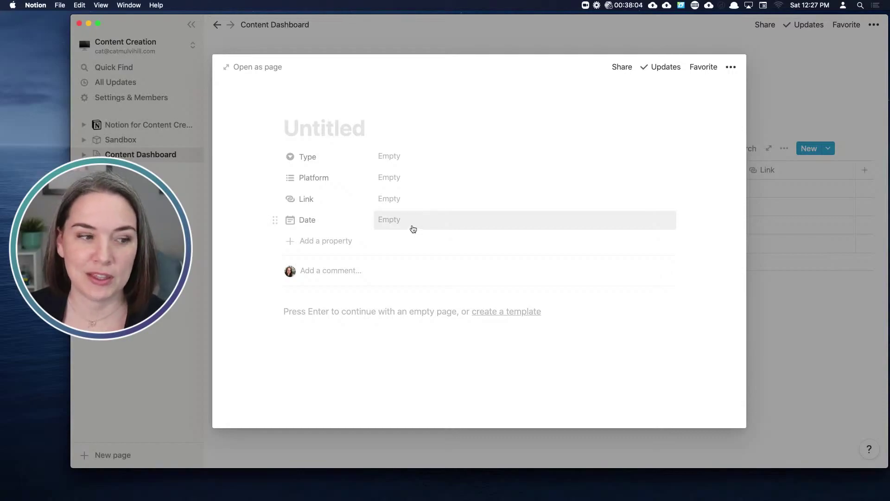
Add a property named "Status" to the entry and set its type to Select
{"action": "left_click", "coordinate": [312, 242]}
{"action": "type", "text": "Status"}
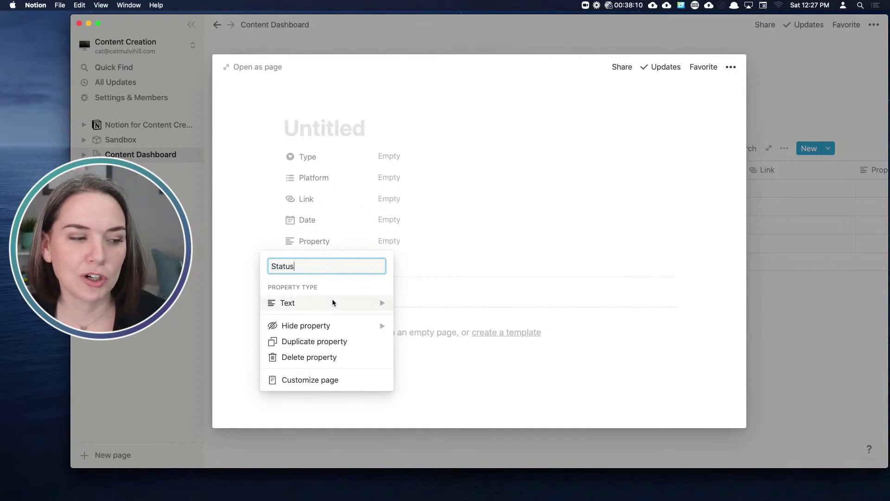
{"action": "mouse_move", "coordinate": [332, 301]}
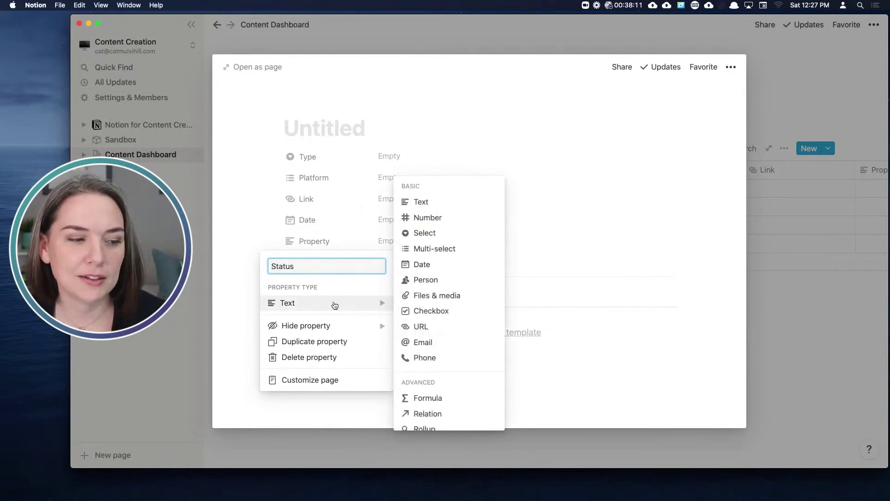
{"action": "left_click", "coordinate": [430, 234]}
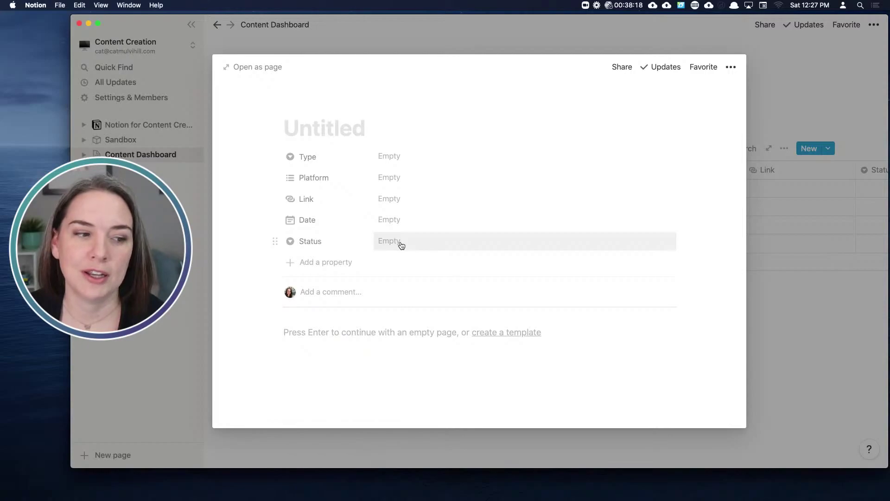
Create the options "Idea" and "Research" for the Status property
{"action": "left_click", "coordinate": [402, 245]}
{"action": "type", "text": "Idea"}
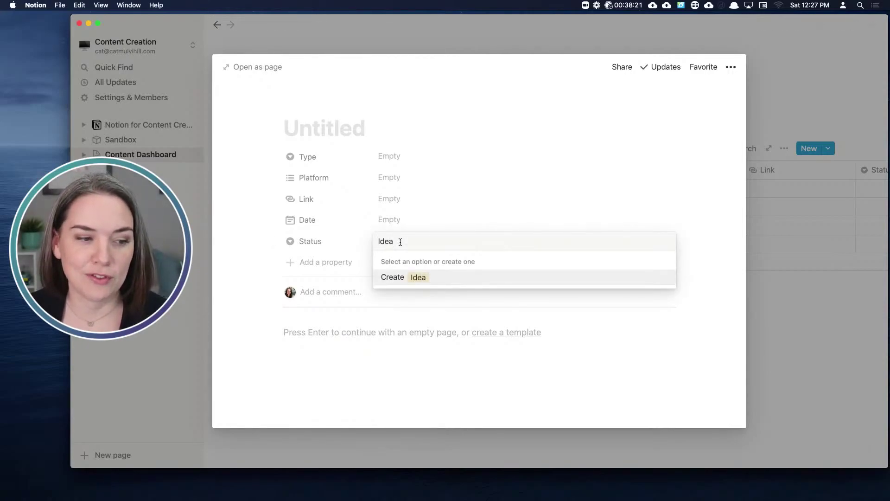
{"action": "key", "text": "Return"}
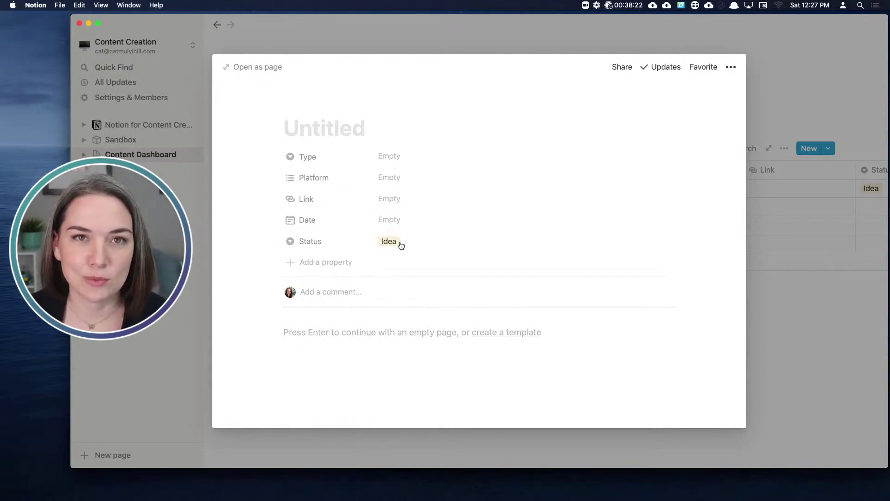
{"action": "left_click", "coordinate": [401, 245]}
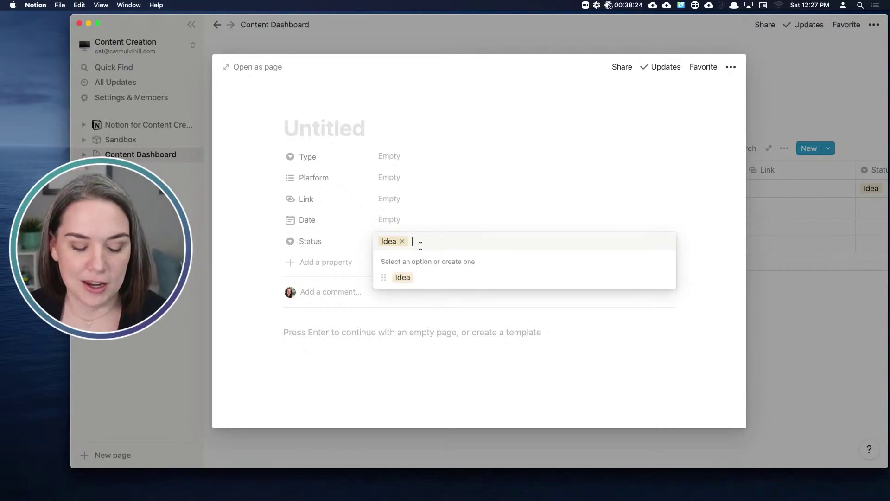
{"action": "type", "text": "Research"}
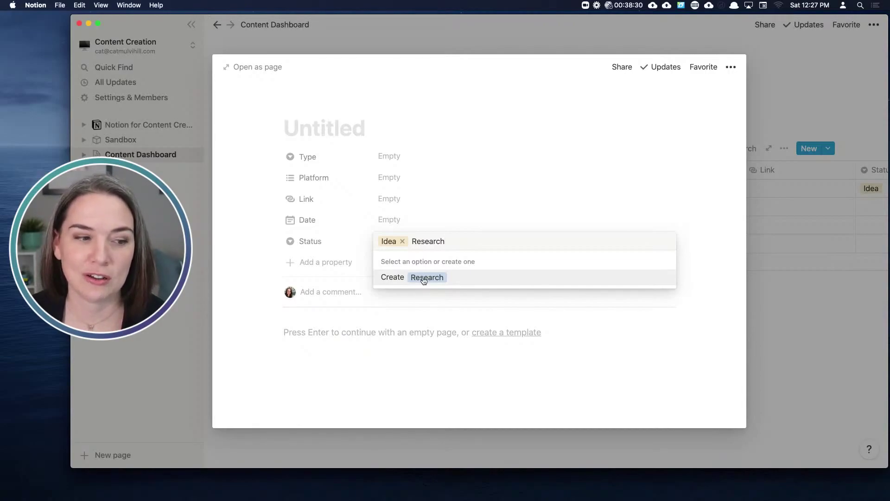
{"action": "left_click", "coordinate": [424, 280]}
Create the options "Prep" and "Filmed" for the Status property
{"action": "left_click", "coordinate": [434, 246]}
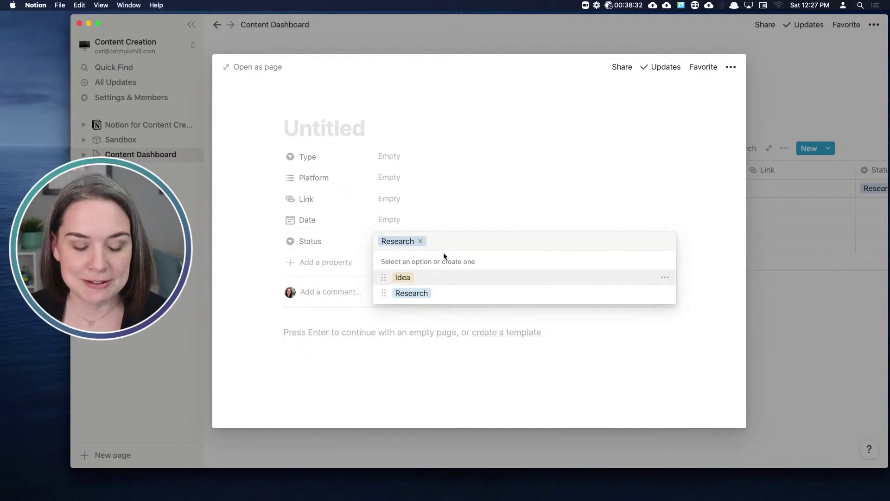
{"action": "type", "text": "Prep"}
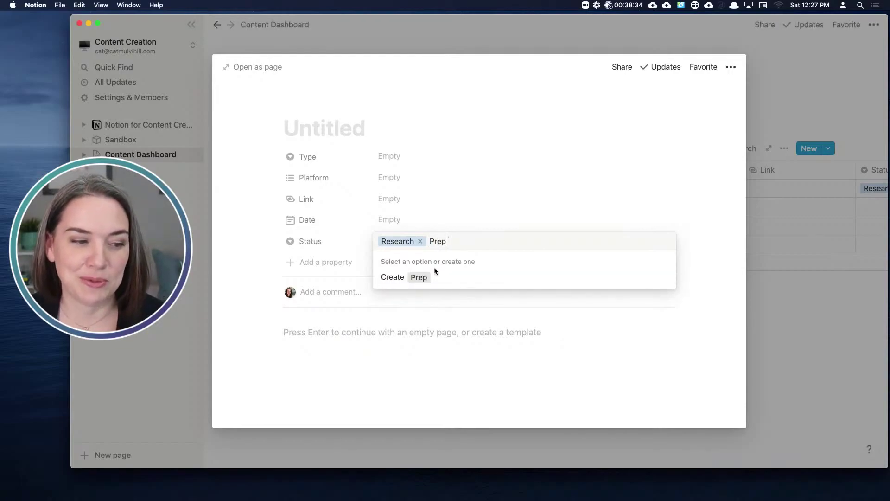
{"action": "left_click", "coordinate": [434, 275]}
{"action": "left_click", "coordinate": [425, 243]}
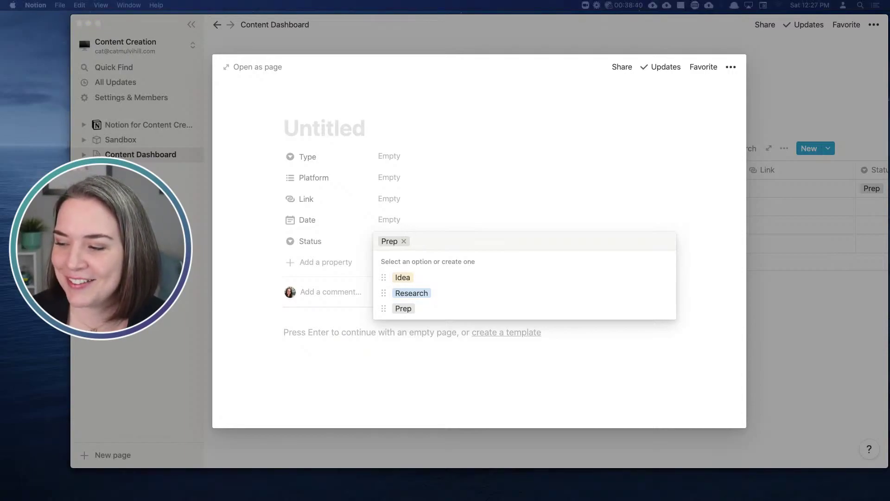
{"action": "left_click", "coordinate": [507, 301]}
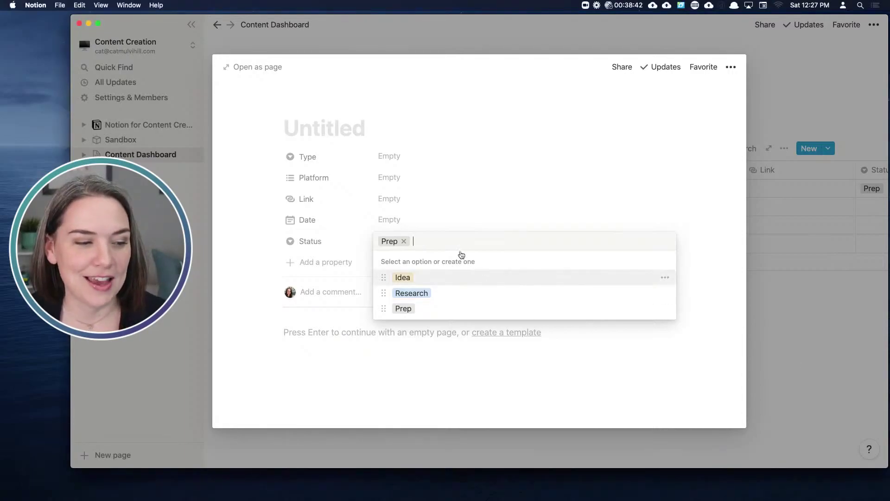
{"action": "type", "text": "Film"}
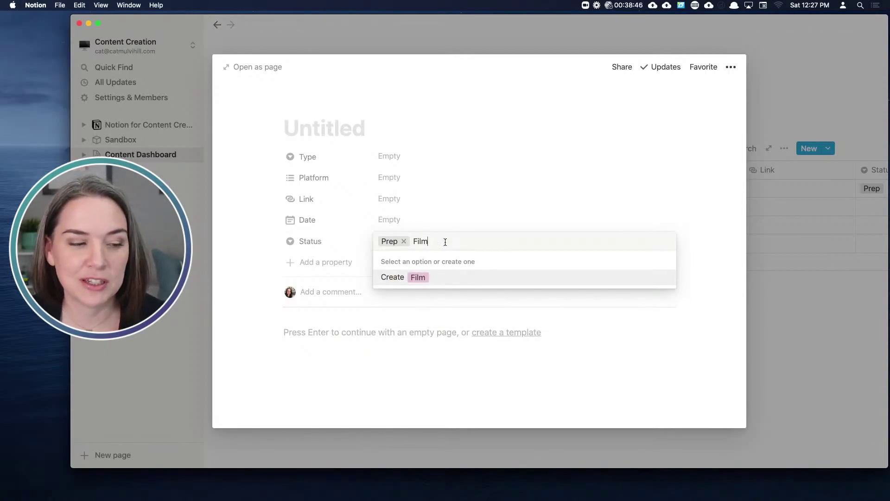
{"action": "type", "text": "ed"}
{"action": "left_click", "coordinate": [424, 277]}
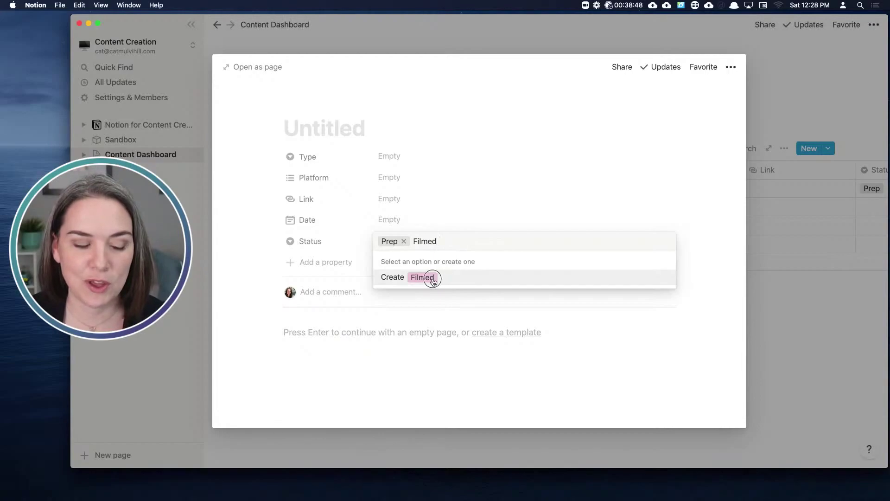
Add "Editing" and "Scheduled" to the Status property's options
{"action": "left_click", "coordinate": [426, 242]}
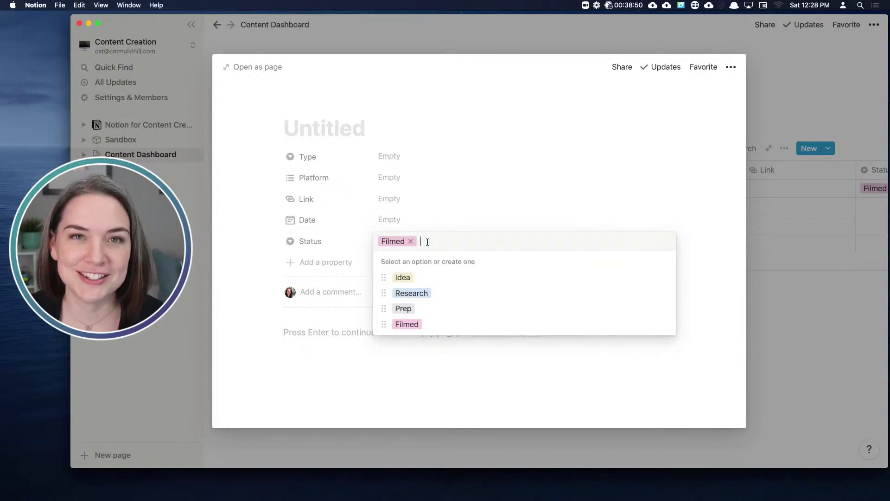
{"action": "type", "text": "E"}
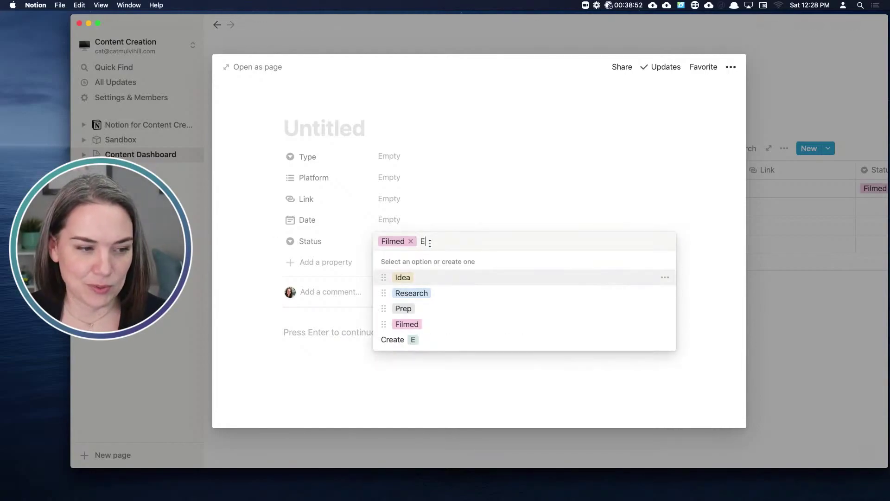
{"action": "type", "text": "diting"}
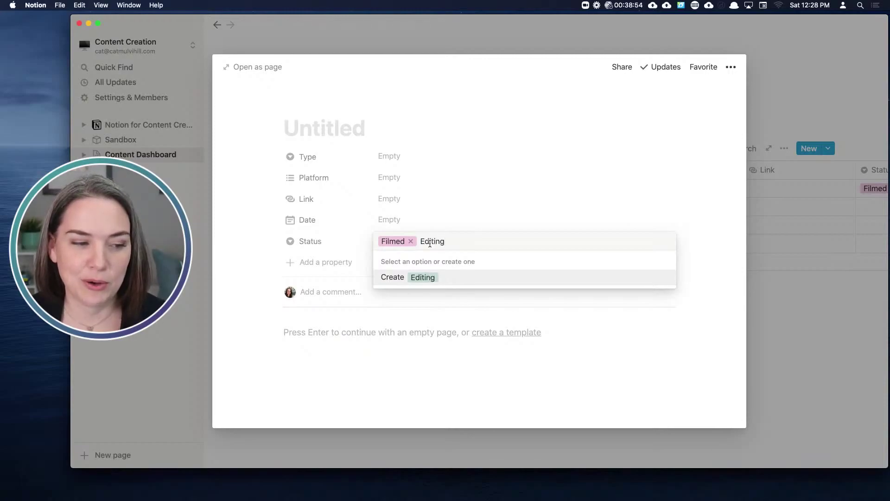
{"action": "left_click", "coordinate": [423, 277]}
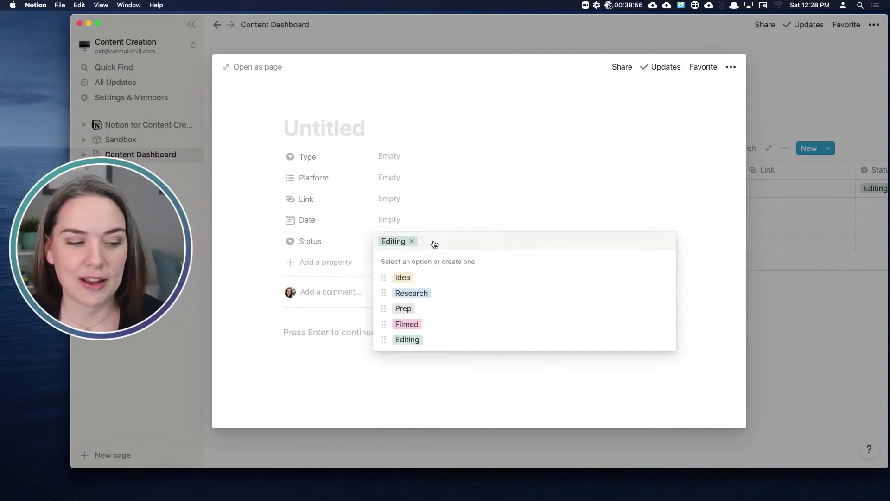
{"action": "type", "text": "S"}
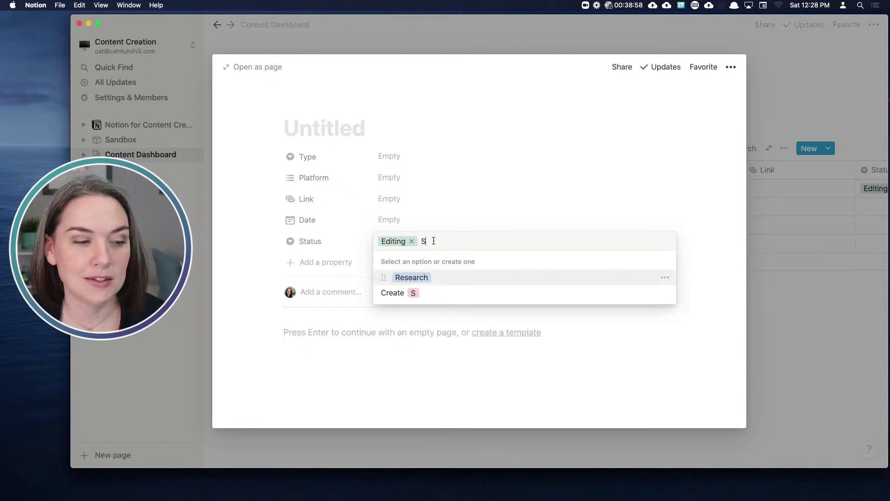
{"action": "type", "text": "cheduled"}
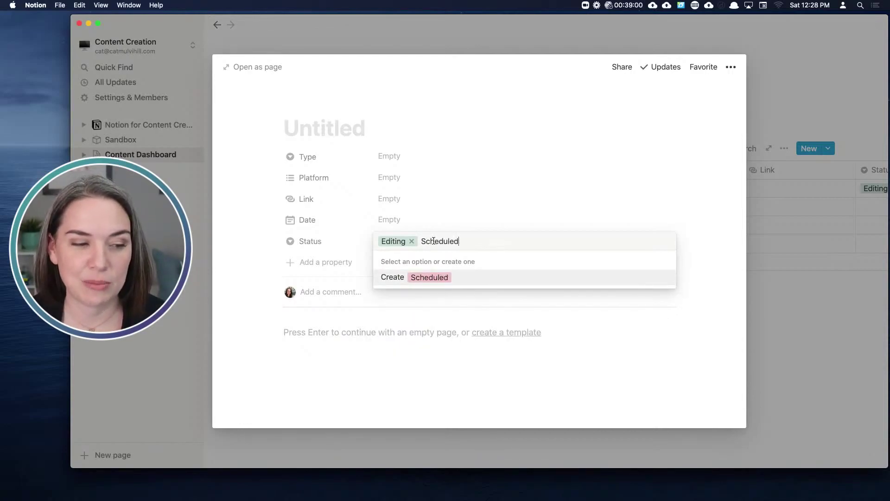
{"action": "left_click", "coordinate": [437, 283]}
Create a final Status option named "Published"
{"action": "left_click", "coordinate": [456, 256]}
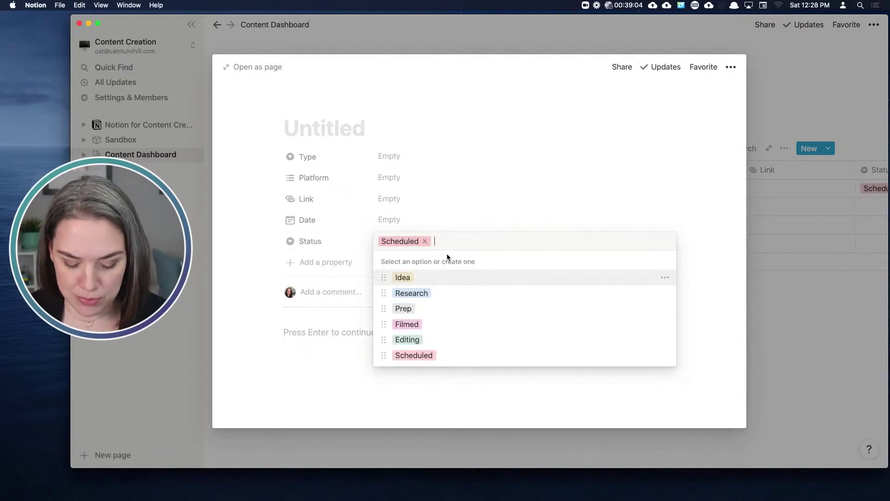
{"action": "type", "text": "Publi"}
{"action": "type", "text": "s"}
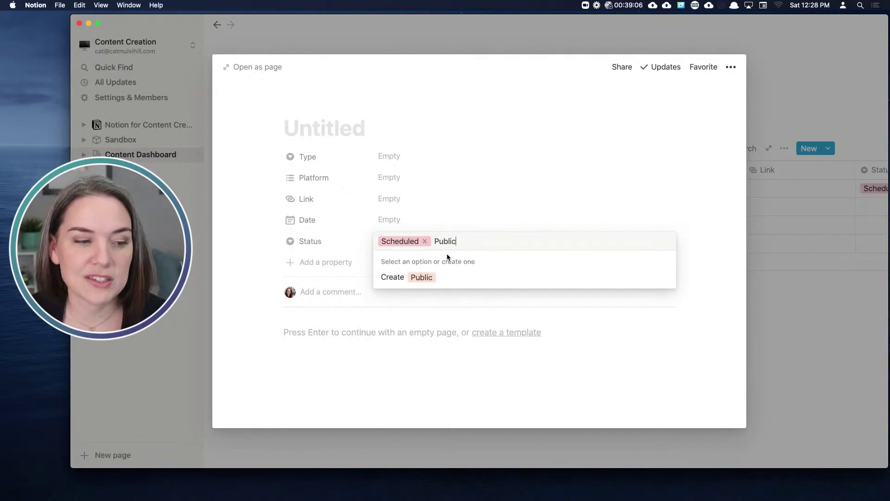
{"action": "key", "text": "BackSpace"}
{"action": "type", "text": "shed"}
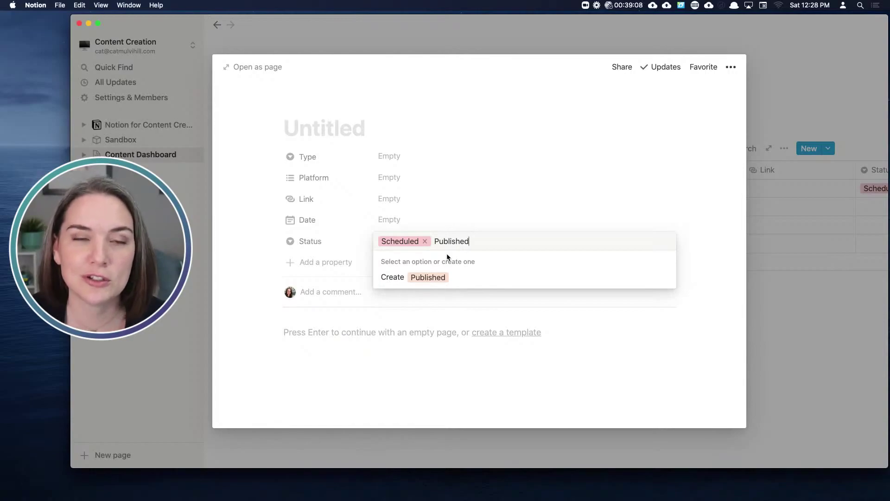
{"action": "left_click", "coordinate": [440, 283]}
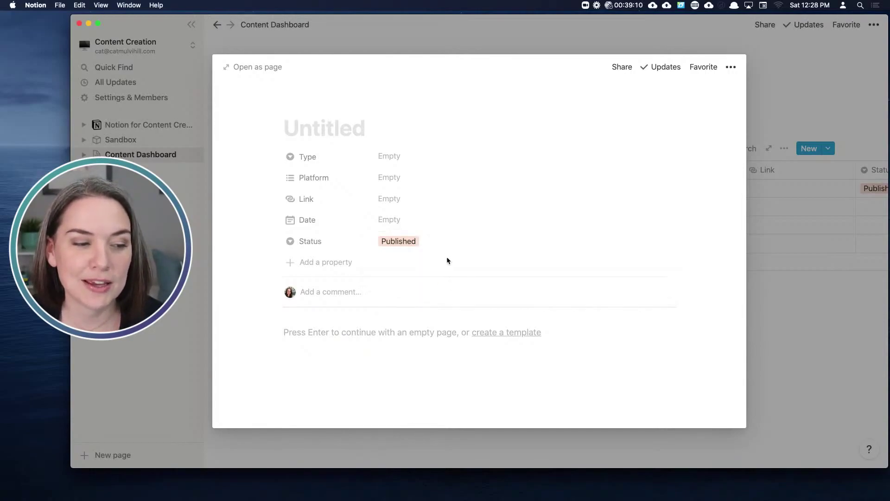
Remove the selected "Published" value from the entry's Status, leaving the field empty
{"action": "left_click", "coordinate": [443, 241]}
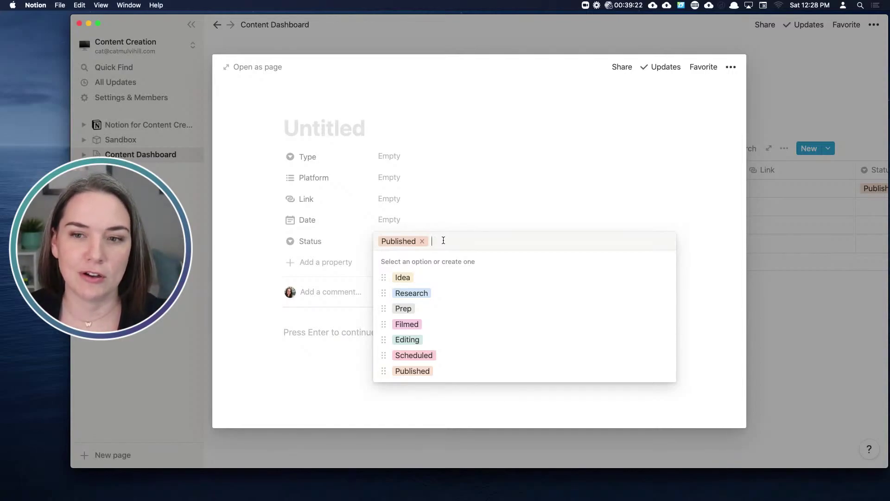
{"action": "left_click", "coordinate": [491, 224]}
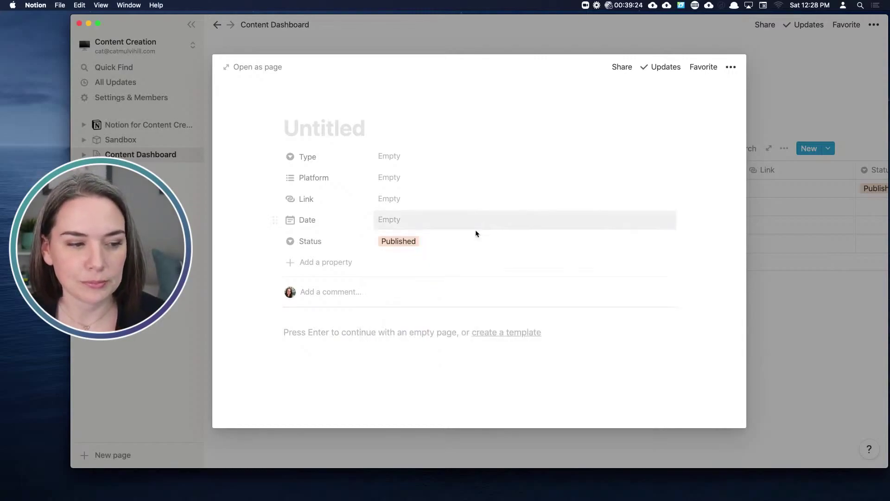
{"action": "left_click", "coordinate": [413, 244]}
{"action": "left_click", "coordinate": [422, 242]}
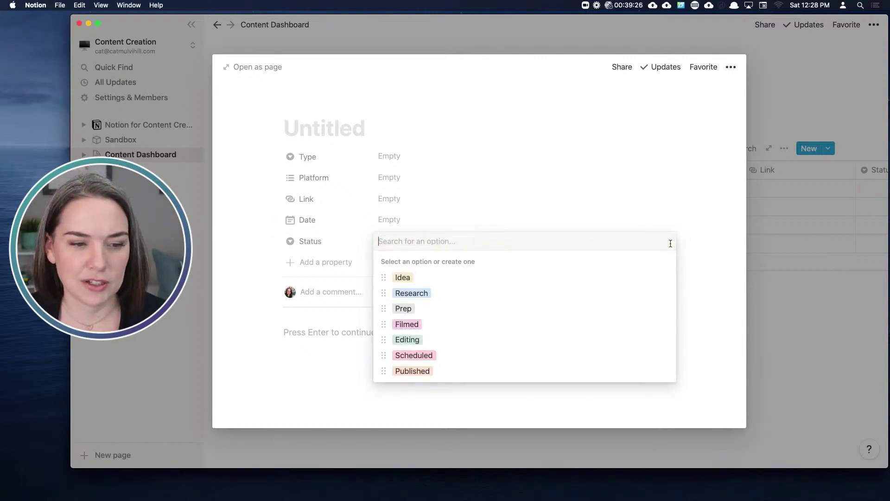
{"action": "left_click", "coordinate": [690, 250]}
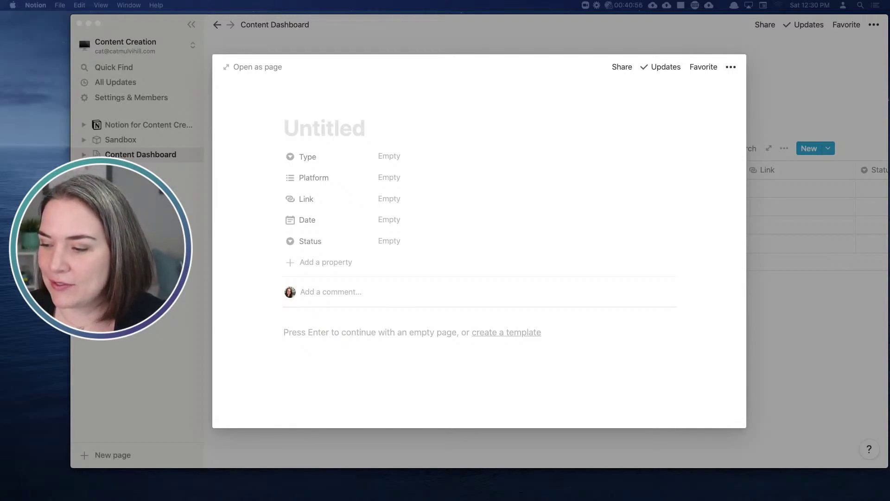
Add a text property named "Description" to the entry
{"action": "left_click", "coordinate": [326, 261]}
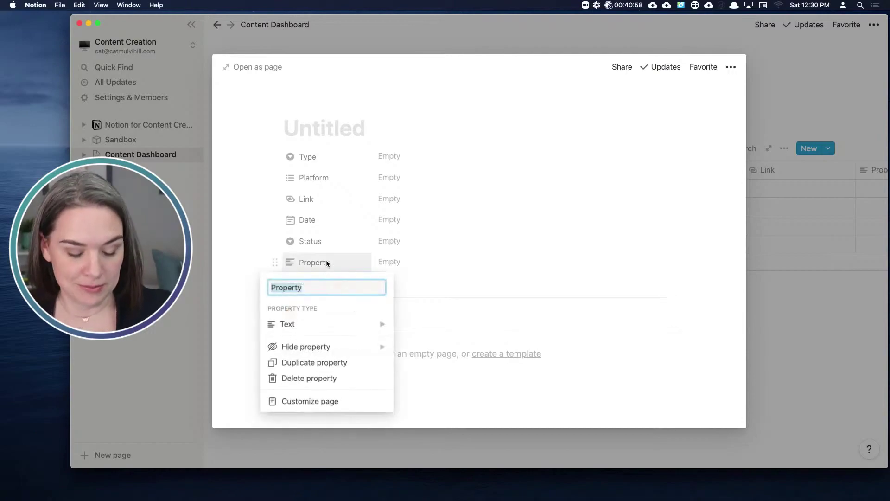
{"action": "type", "text": "Desc"}
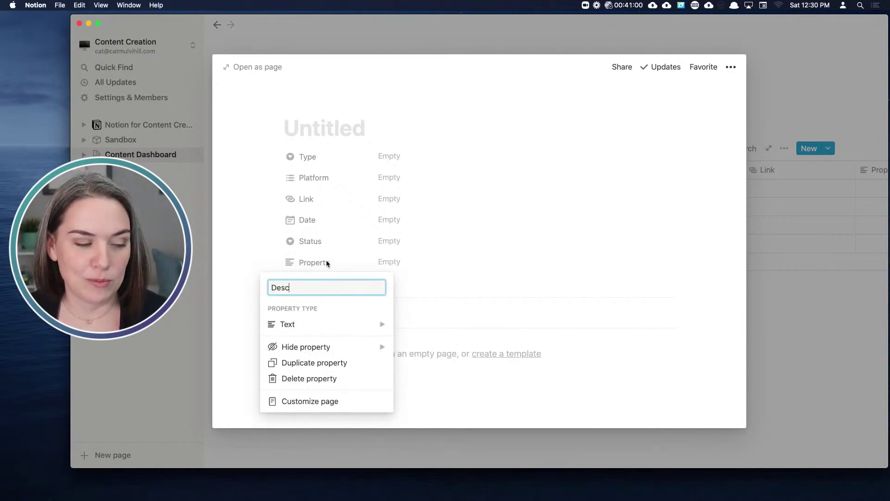
{"action": "type", "text": "ription"}
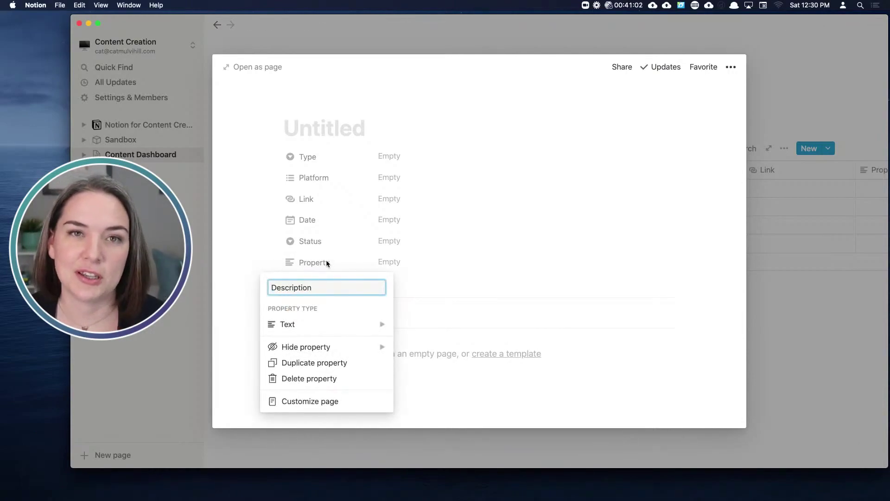
{"action": "double_click", "coordinate": [372, 285]}
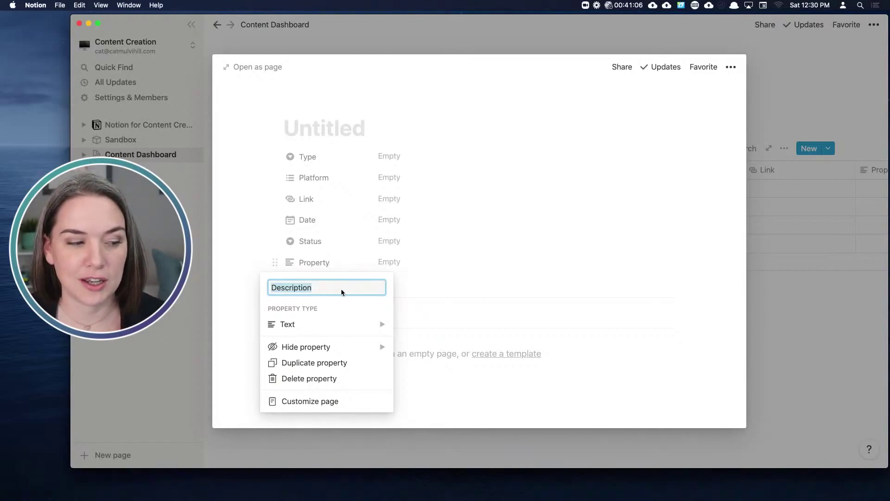
{"action": "left_click", "coordinate": [456, 287]}
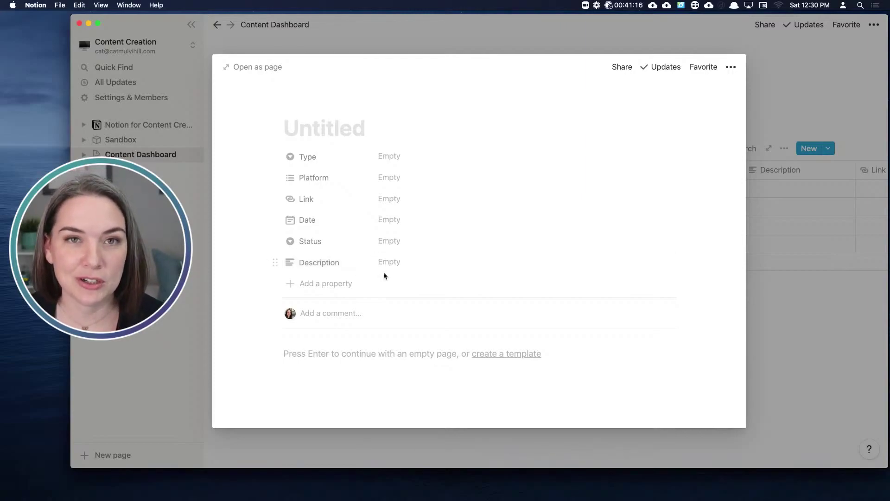
Add a property named "Thumbnails or Featured Image" to the entry and set its type to Files & media
{"action": "left_click", "coordinate": [308, 283]}
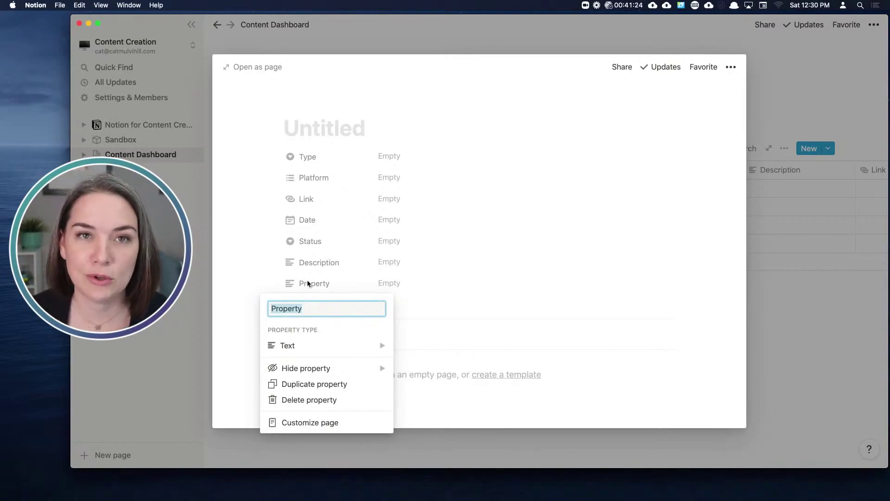
{"action": "type", "text": "Thumbn"}
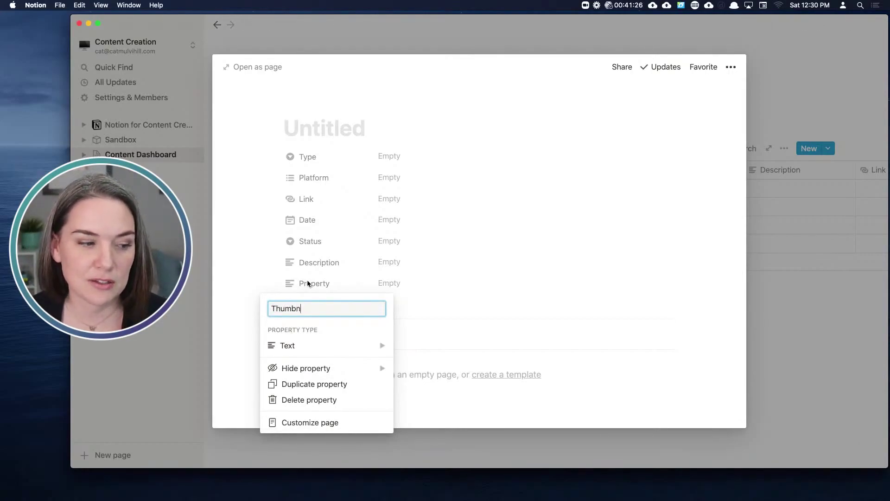
{"action": "type", "text": "ails"}
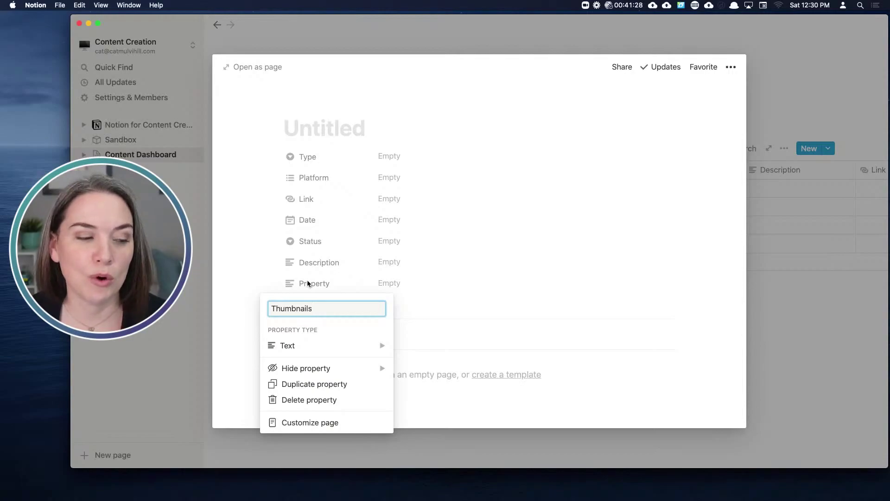
{"action": "type", "text": " or F"}
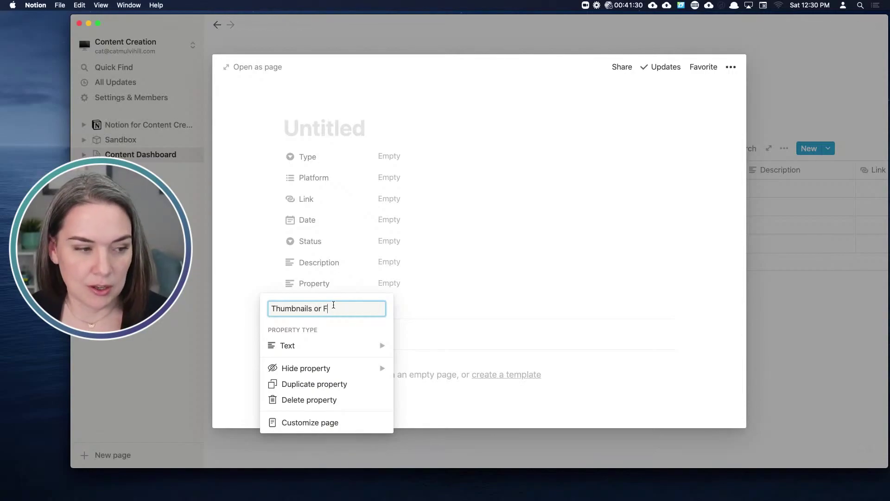
{"action": "type", "text": "eatured Im"}
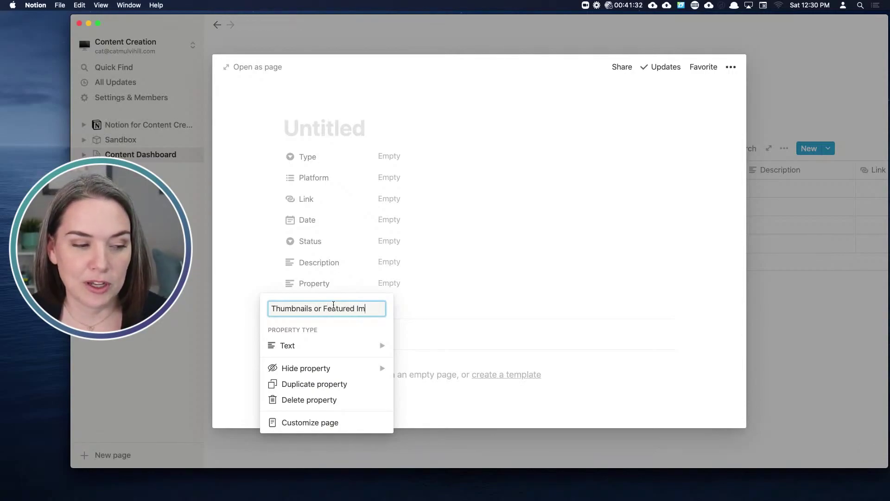
{"action": "type", "text": "age"}
{"action": "mouse_move", "coordinate": [359, 342]}
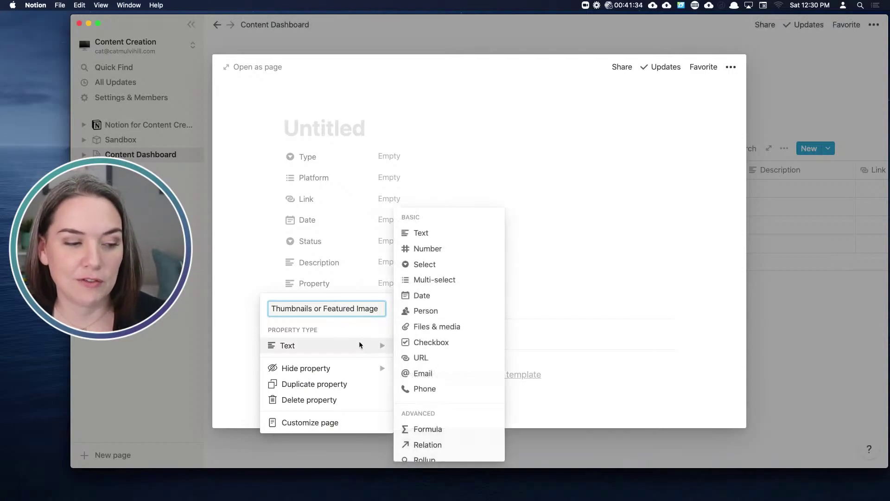
{"action": "left_click", "coordinate": [428, 326]}
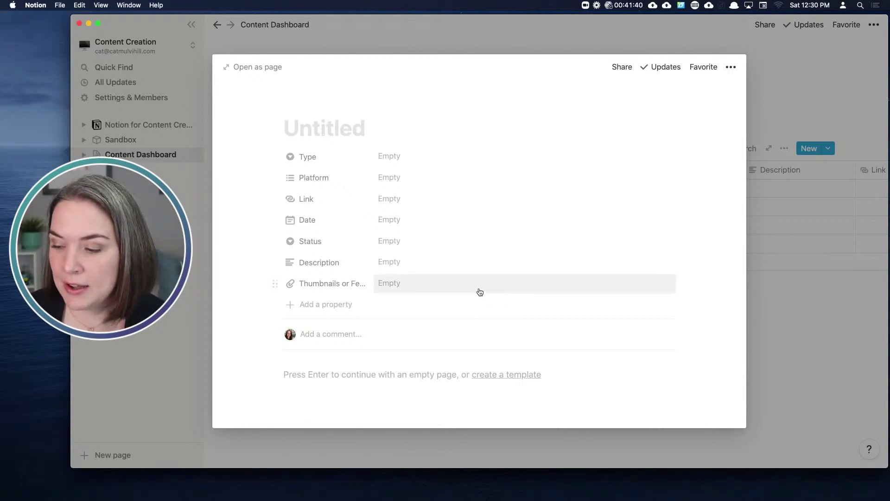
Add a property named "Tags" to the entry and set its type to Multi-select
{"action": "left_click", "coordinate": [331, 305]}
{"action": "type", "text": "Tag"}
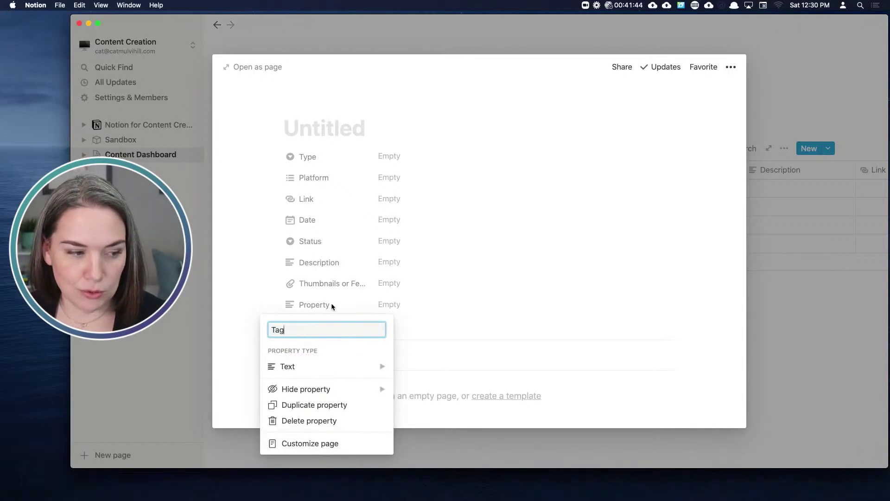
{"action": "type", "text": "s"}
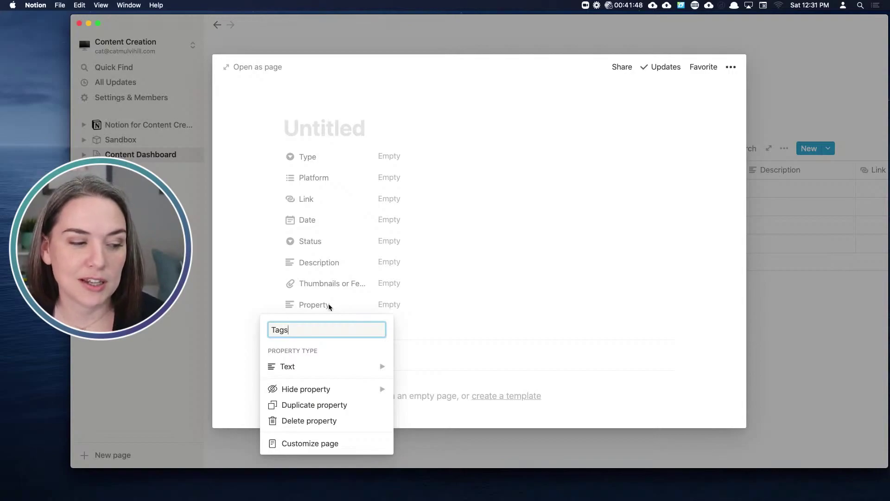
{"action": "mouse_move", "coordinate": [341, 374]}
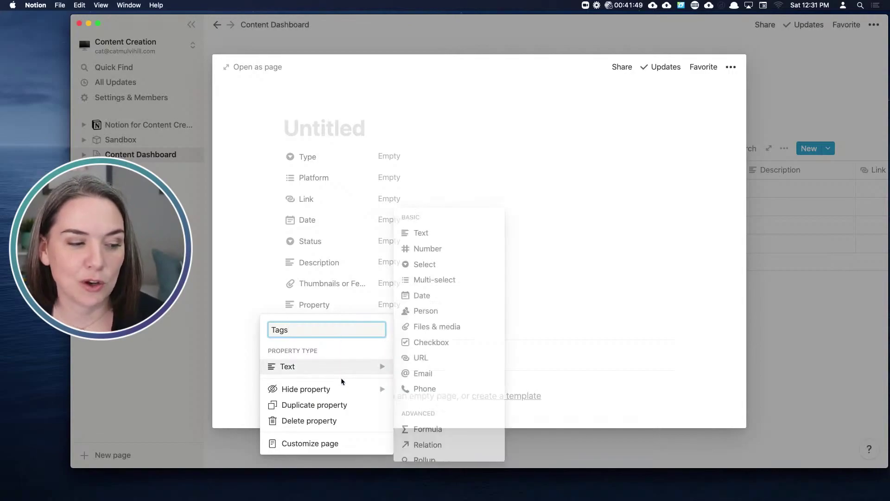
{"action": "left_click", "coordinate": [443, 279]}
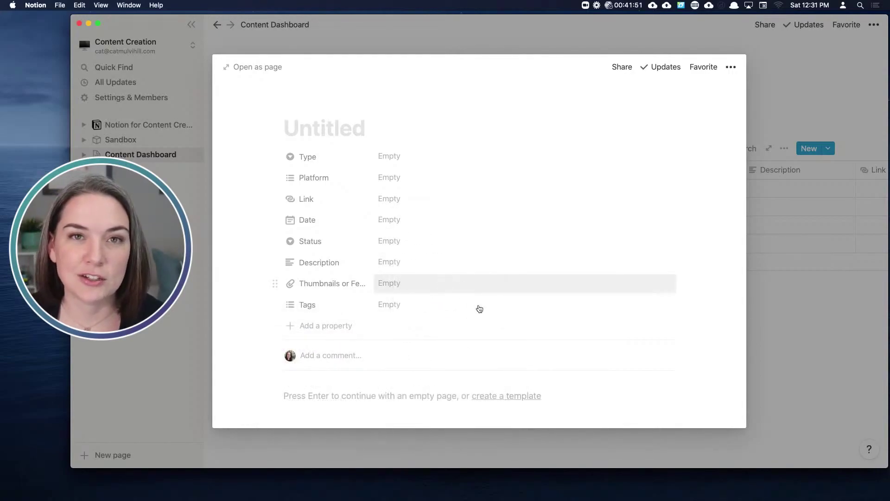
Create the first two Tags options for the entry, "Case Study" and "Formulas"
{"action": "left_click", "coordinate": [390, 306]}
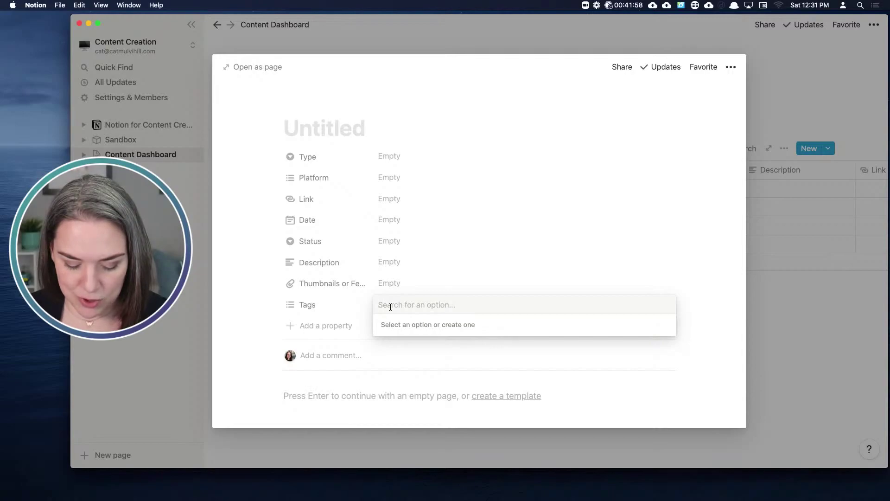
{"action": "type", "text": "Case Stude"}
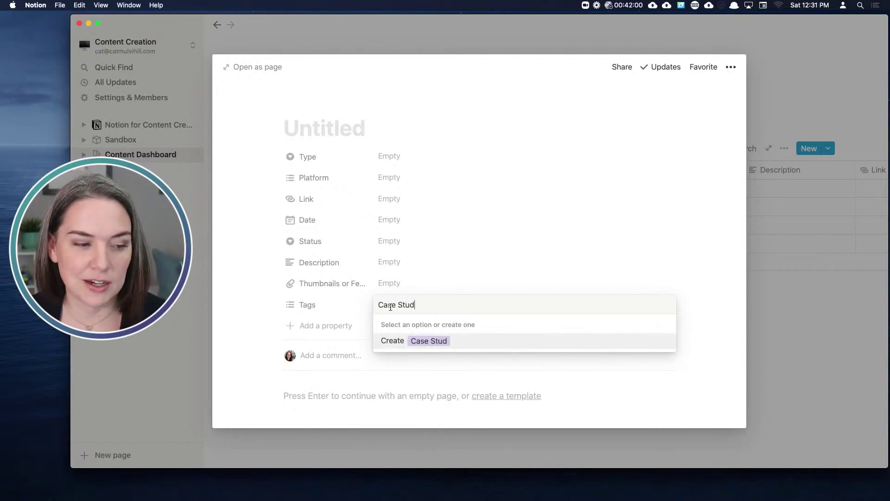
{"action": "key", "text": "Return"}
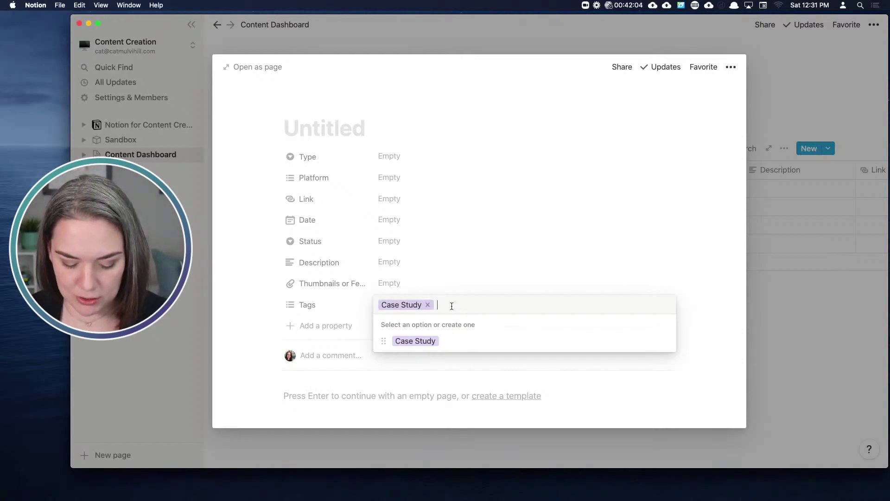
{"action": "type", "text": "Form"}
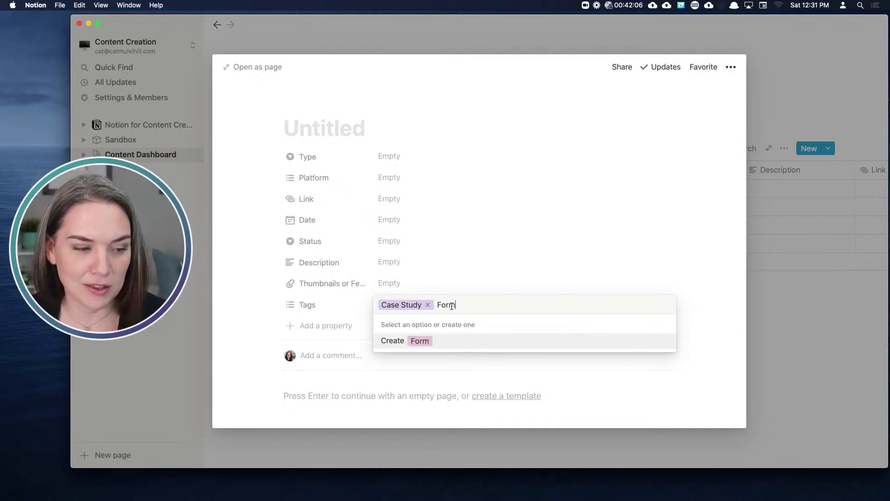
{"action": "type", "text": "ulas"}
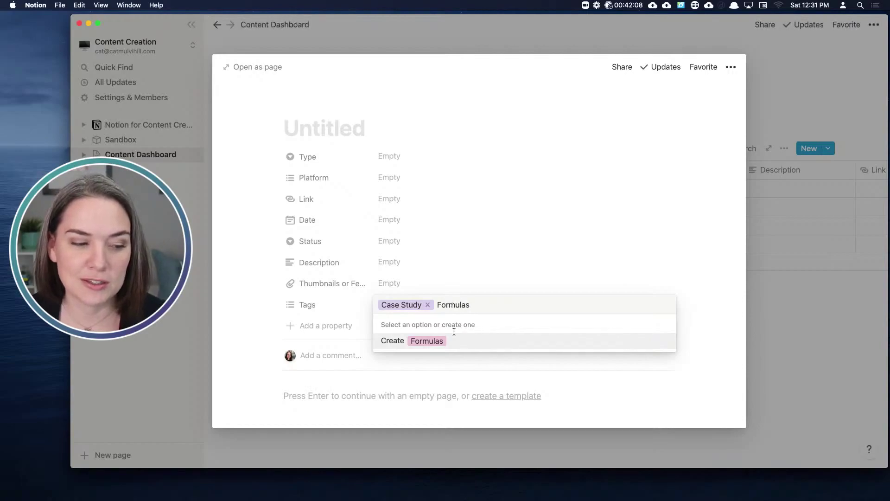
{"action": "left_click", "coordinate": [435, 346]}
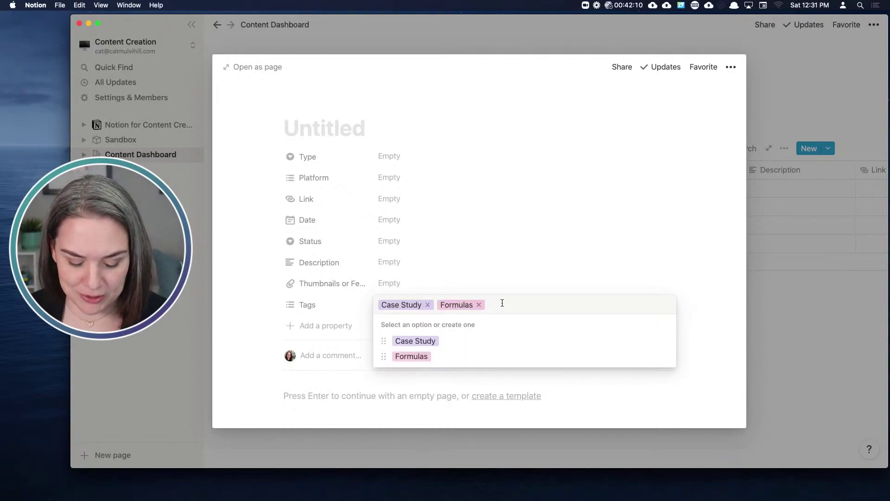
Create two more Tags options named "Team" and "Tips & Tricks"
{"action": "type", "text": "Team"}
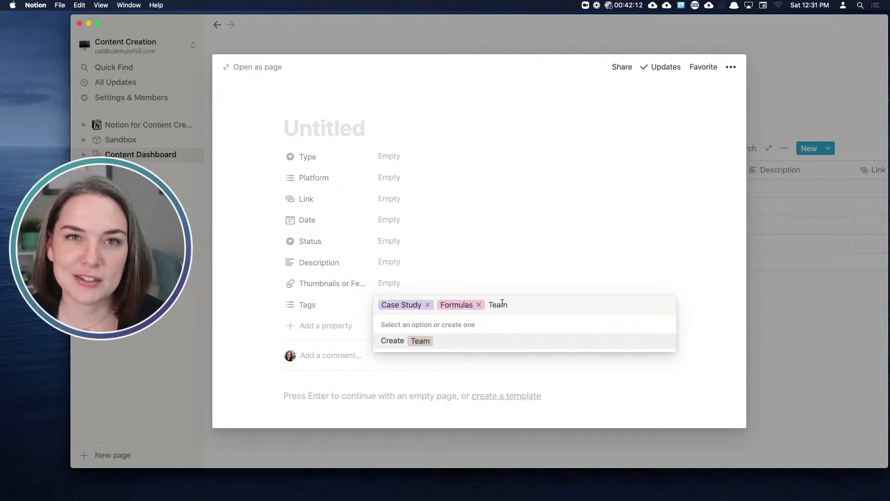
{"action": "left_click", "coordinate": [421, 343]}
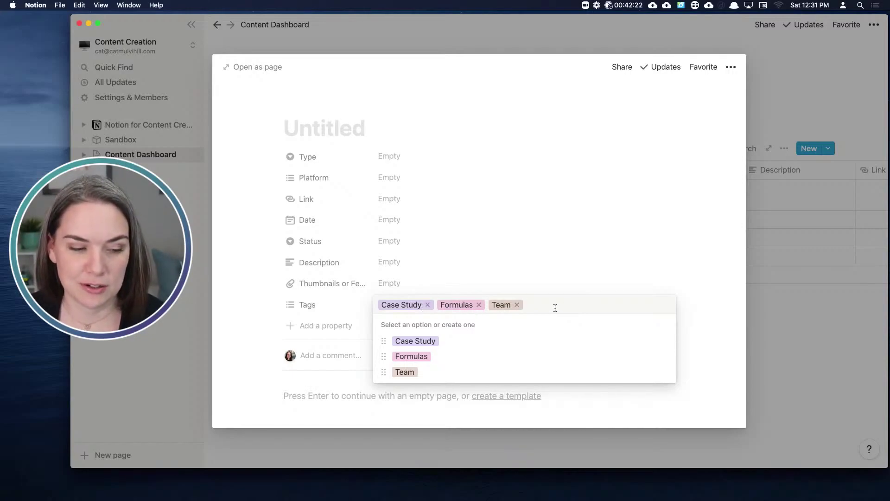
{"action": "type", "text": "t"}
{"action": "key", "text": "BackSpace"}
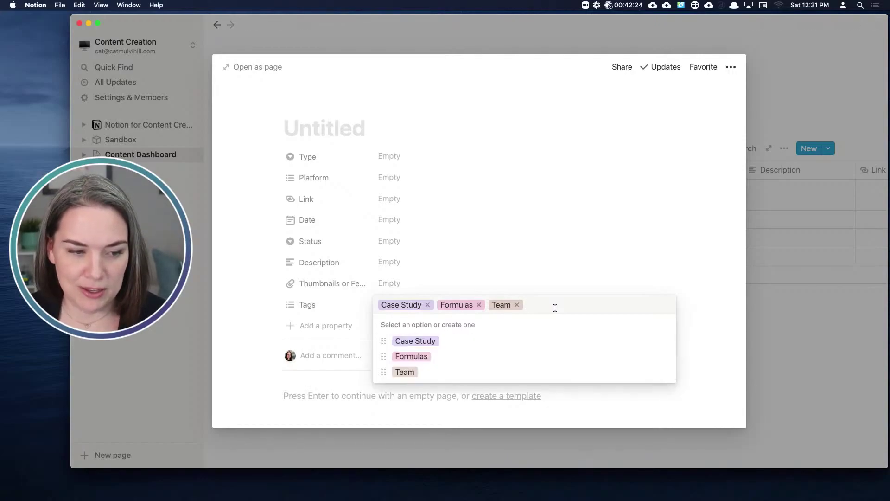
{"action": "type", "text": "Tips & Tricks"}
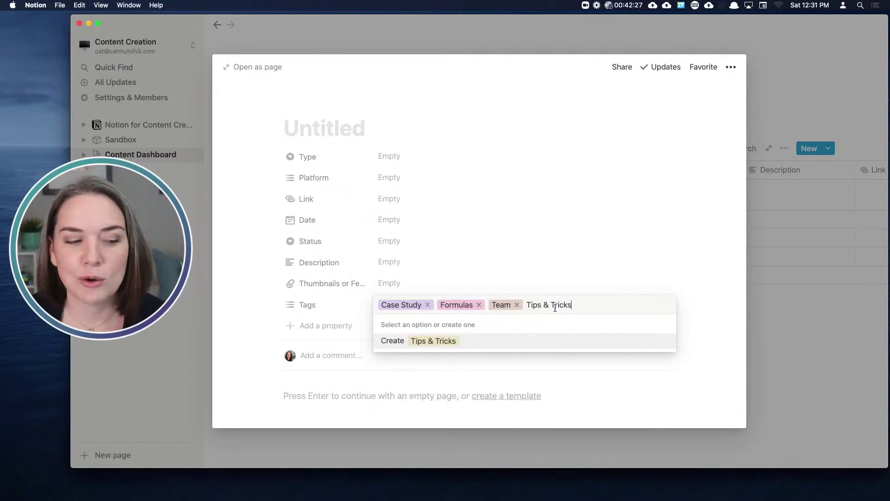
{"action": "left_click", "coordinate": [452, 341]}
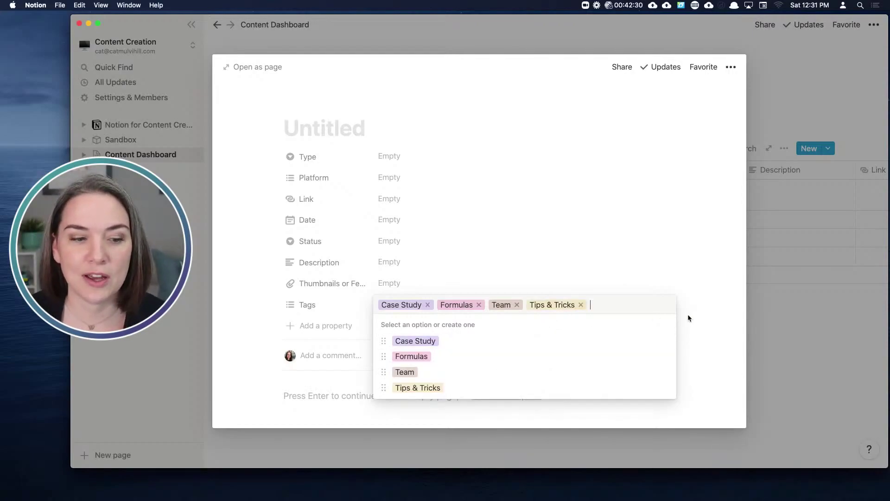
Remove all selected values from the entry's Tags field, keeping the options available
{"action": "left_click", "coordinate": [581, 305]}
{"action": "left_click", "coordinate": [516, 305]}
{"action": "left_click", "coordinate": [479, 305]}
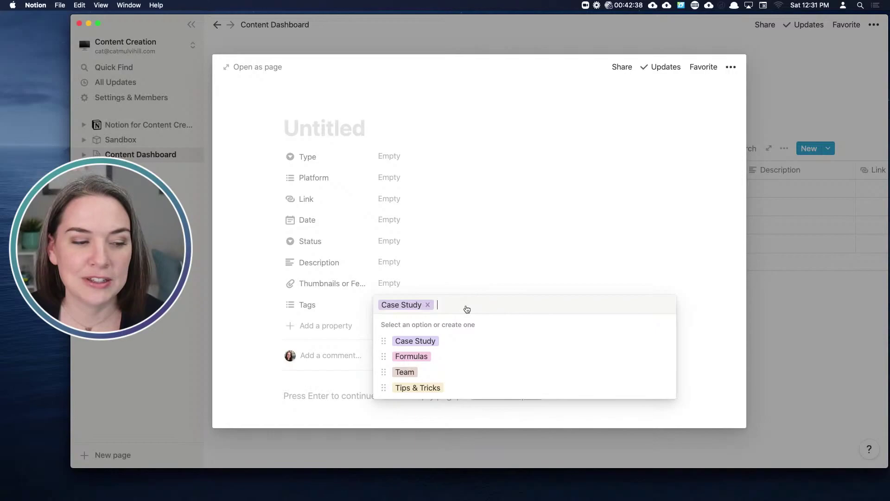
{"action": "left_click", "coordinate": [427, 305]}
{"action": "left_click", "coordinate": [696, 330]}
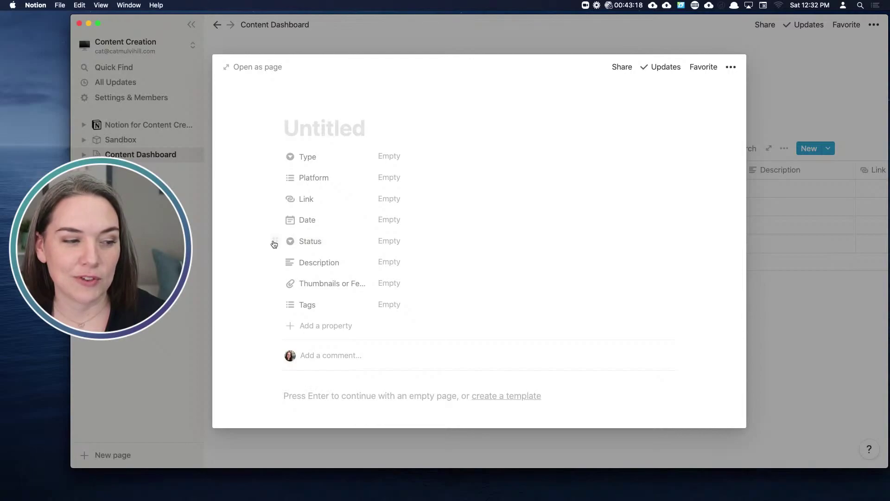
Reorder the entry's properties so Status sits directly below Type and Link directly below Description
{"action": "left_click_drag", "start_coordinate": [273, 241], "coordinate": [274, 176]}
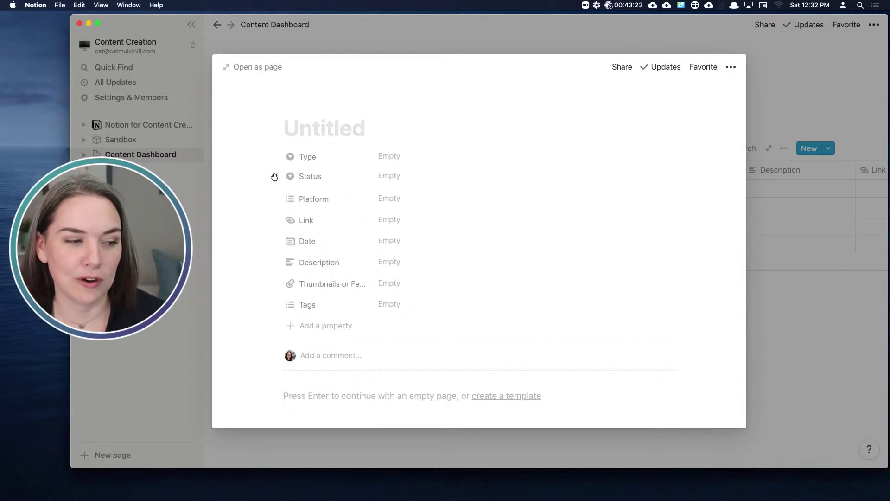
{"action": "left_click", "coordinate": [277, 198]}
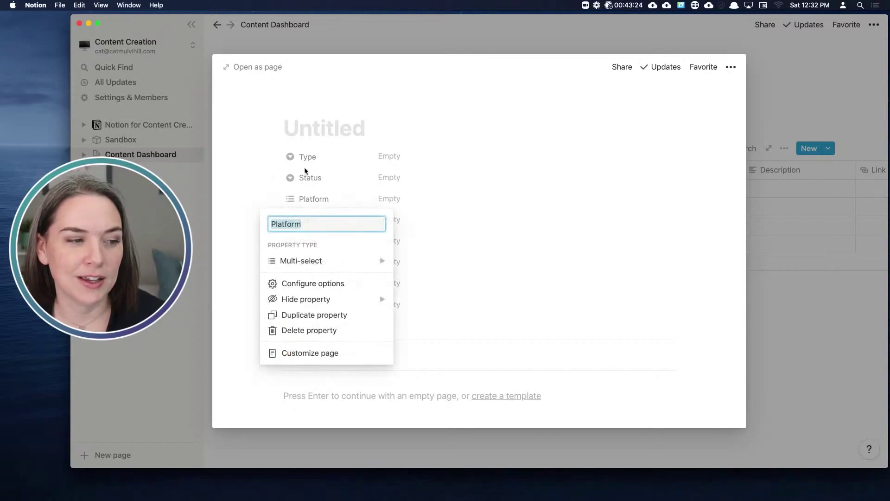
{"action": "left_click", "coordinate": [371, 158]}
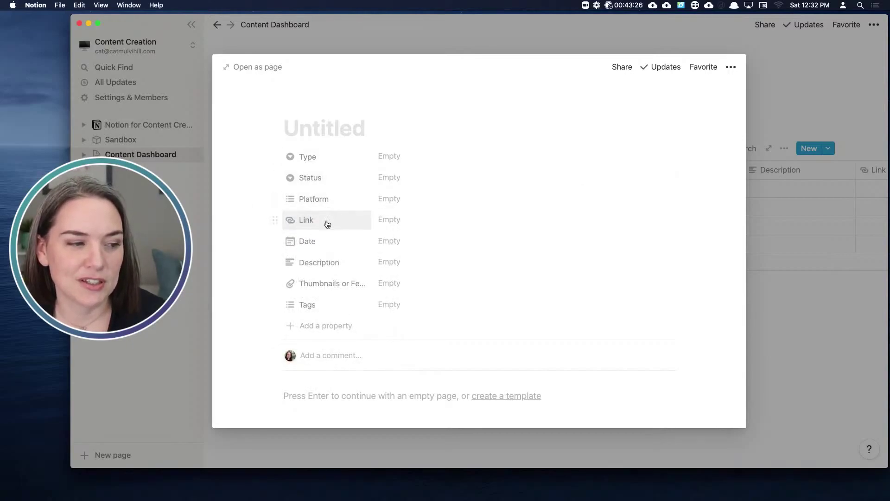
{"action": "left_click_drag", "start_coordinate": [275, 219], "coordinate": [273, 260]}
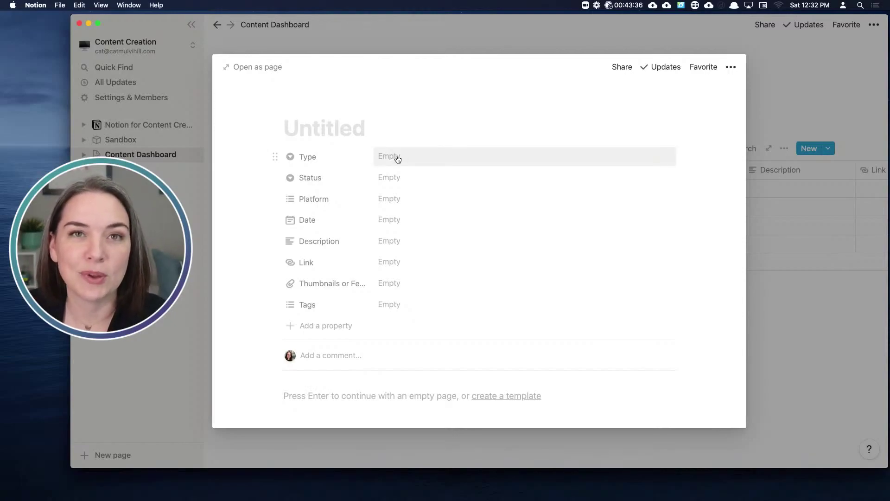
Open the Content table's first entry as a full page and title it "Introduction to Formulas in Notion"
{"action": "left_click", "coordinate": [794, 311]}
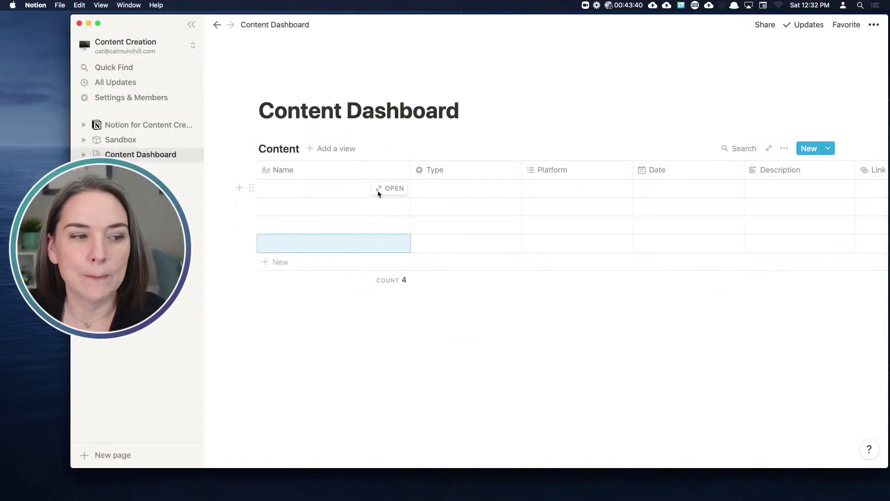
{"action": "left_click", "coordinate": [378, 192]}
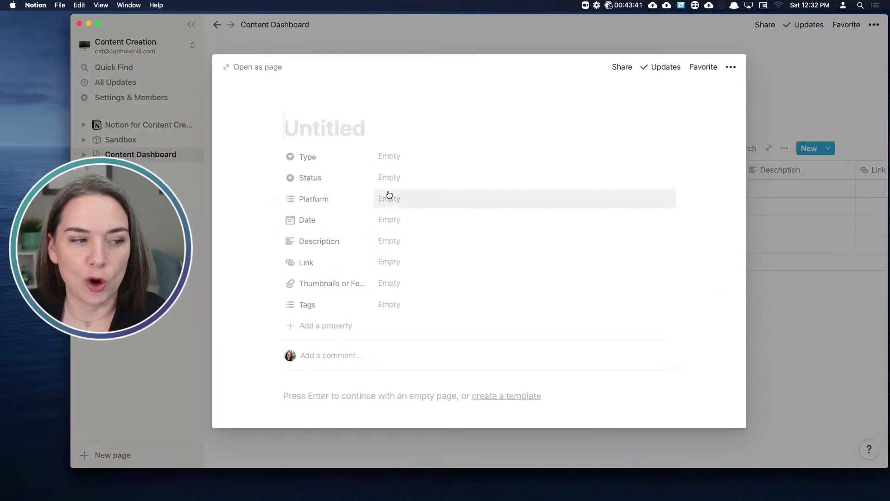
{"action": "left_click", "coordinate": [257, 71]}
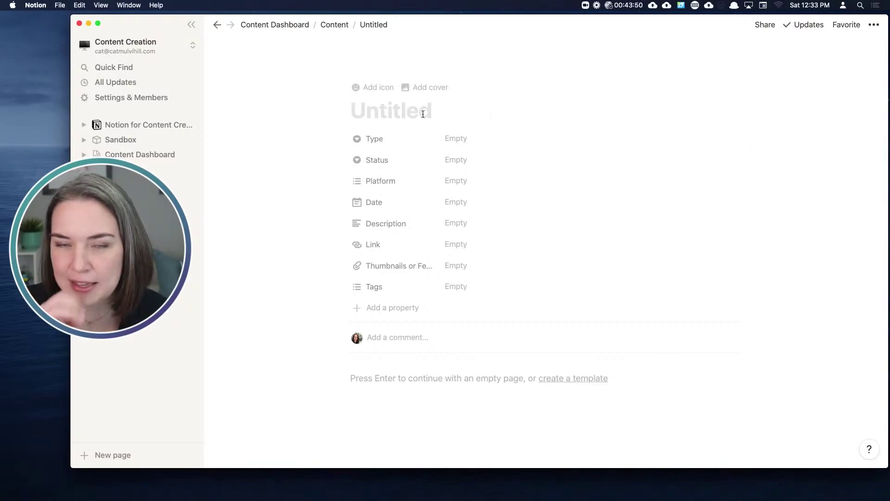
{"action": "type", "text": "In"}
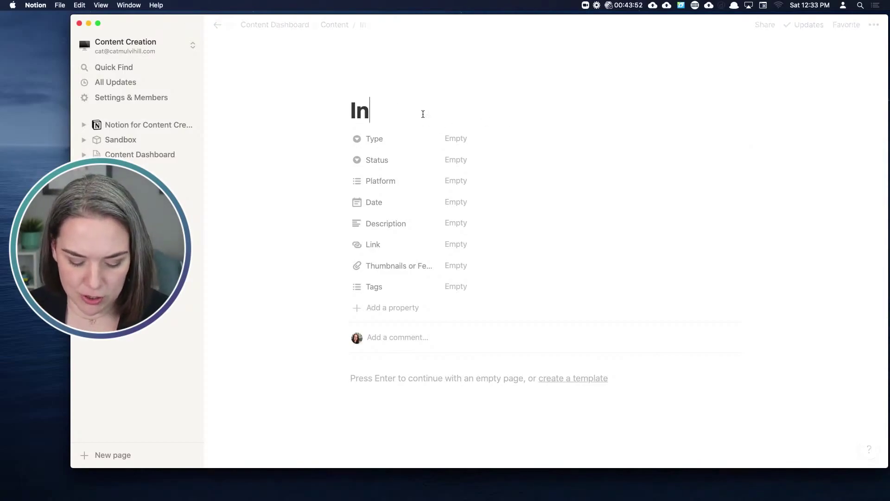
{"action": "type", "text": "troduction to"}
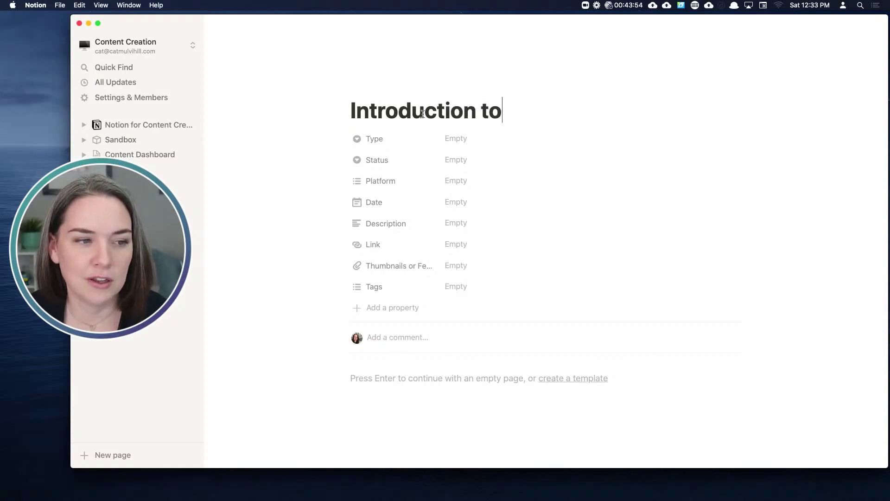
{"action": "type", "text": " Formulas "}
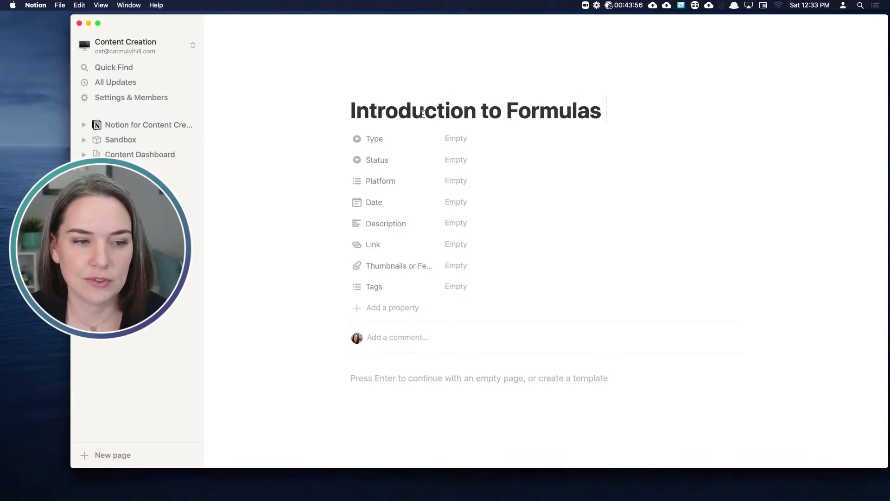
{"action": "type", "text": "in Notion"}
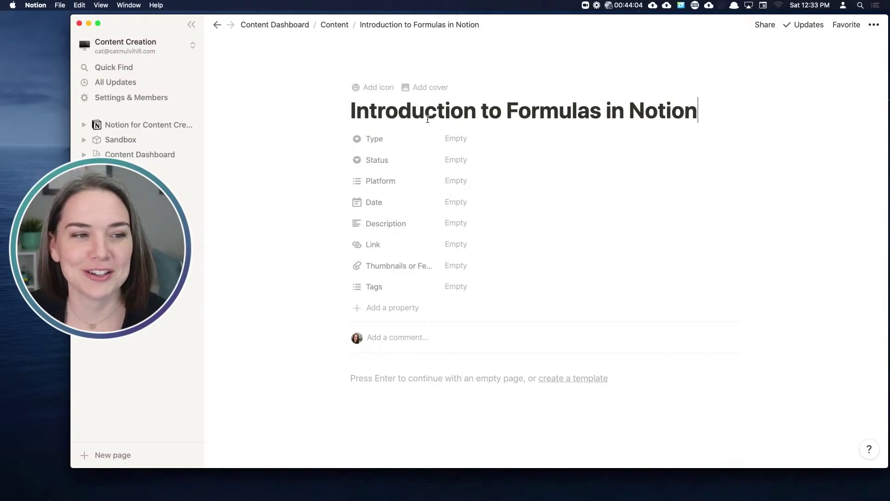
Set the entry's Type to Recorded Video and its Status to Idea
{"action": "left_click", "coordinate": [460, 144]}
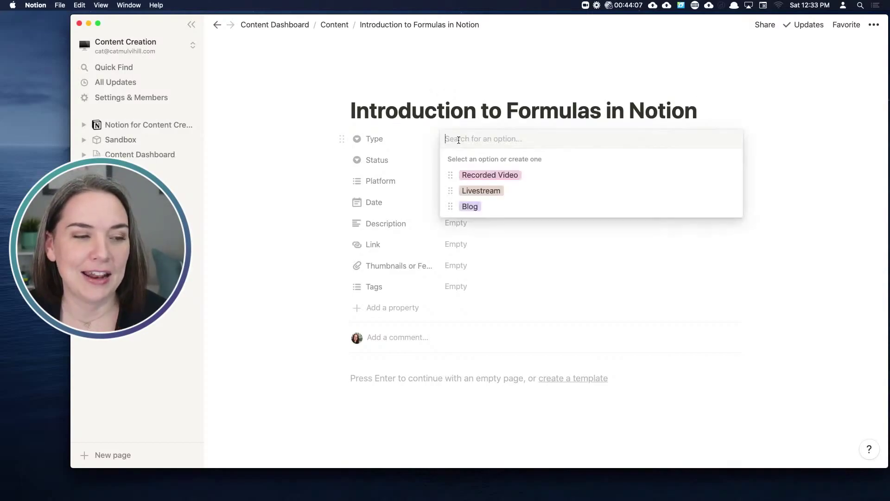
{"action": "left_click", "coordinate": [500, 177]}
{"action": "left_click", "coordinate": [493, 168]}
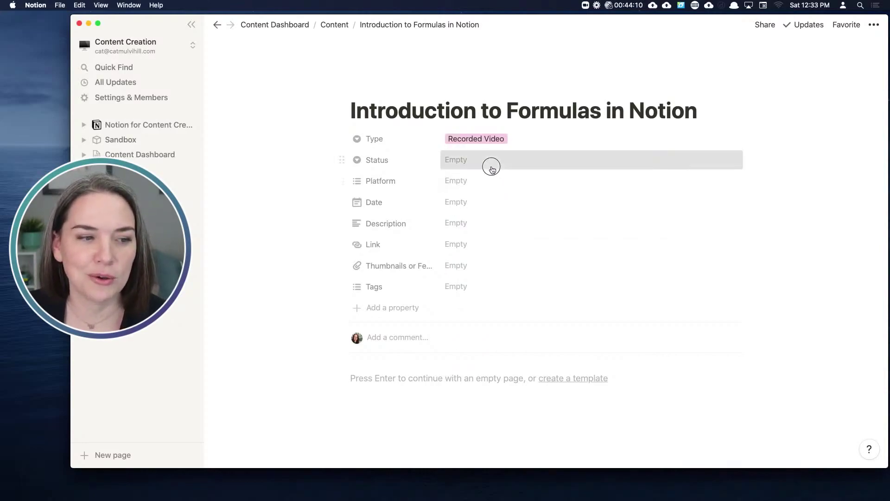
{"action": "left_click", "coordinate": [493, 197]}
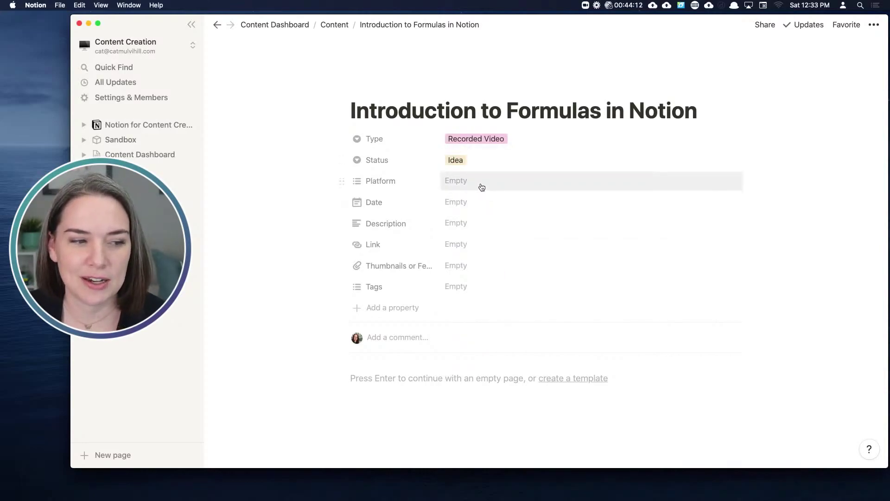
Set the entry's Platform to YouTube and its Date to June 5, 2021
{"action": "left_click", "coordinate": [482, 186]}
{"action": "left_click", "coordinate": [478, 232]}
{"action": "left_click", "coordinate": [422, 209]}
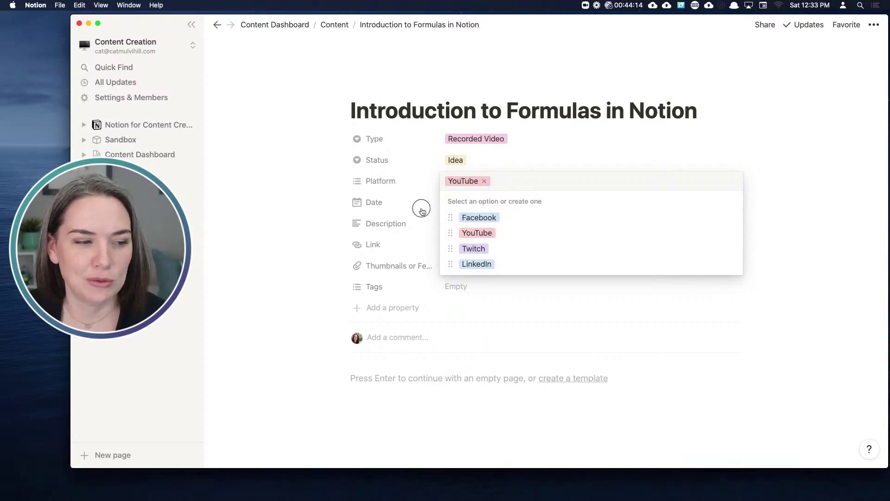
{"action": "left_click", "coordinate": [458, 205]}
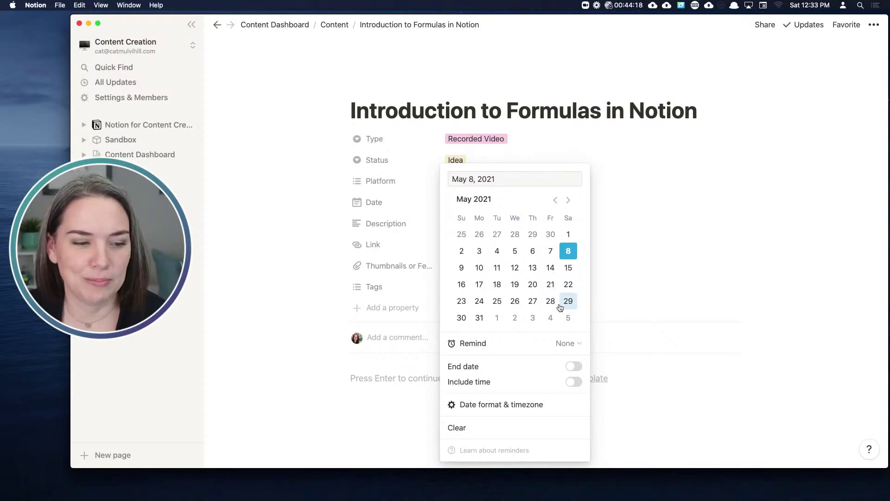
{"action": "left_click", "coordinate": [568, 317]}
{"action": "left_click", "coordinate": [649, 268]}
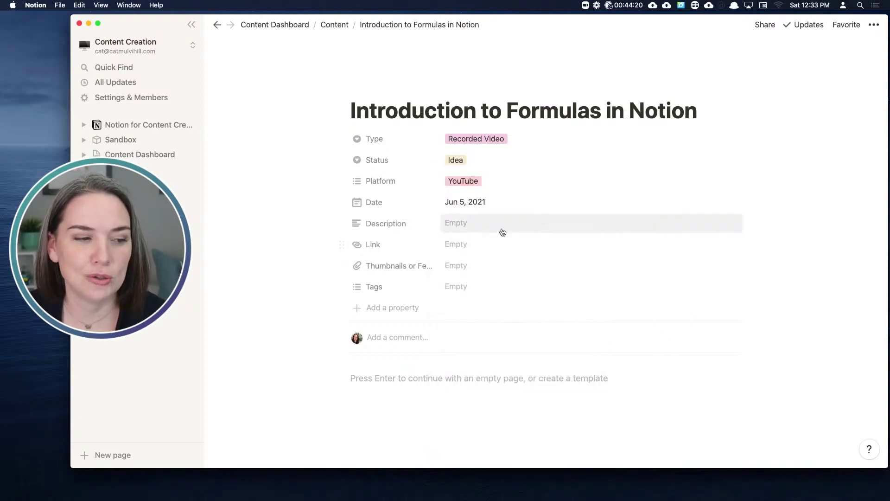
Tag the entry with Formulas, leaving its Description and Thumbnails properties empty
{"action": "left_click", "coordinate": [472, 230]}
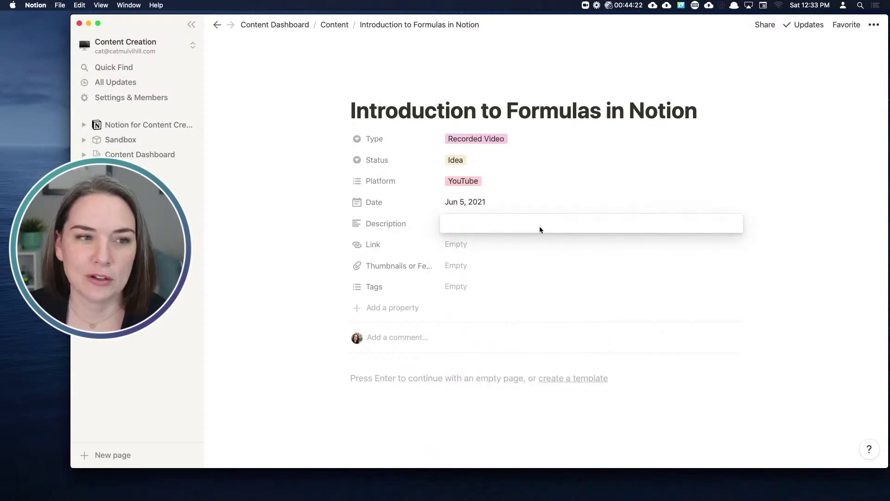
{"action": "left_click", "coordinate": [476, 263]}
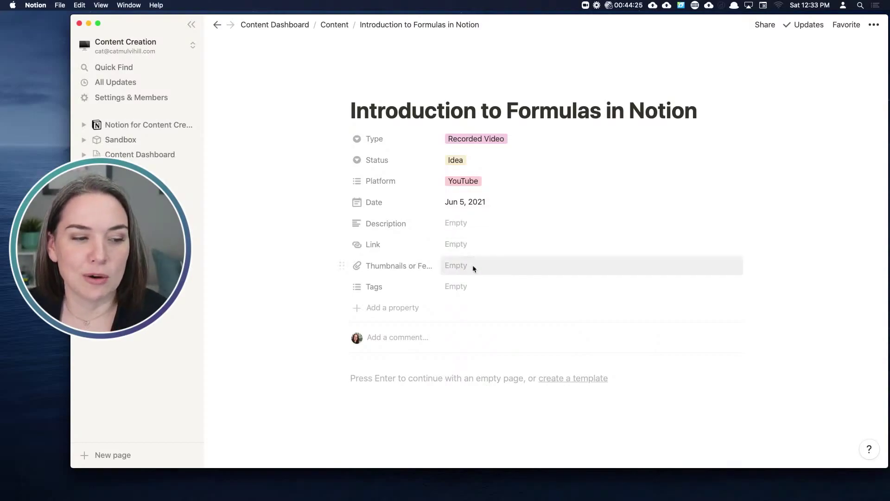
{"action": "left_click", "coordinate": [487, 288]}
{"action": "left_click", "coordinate": [487, 339]}
{"action": "left_click", "coordinate": [784, 282]}
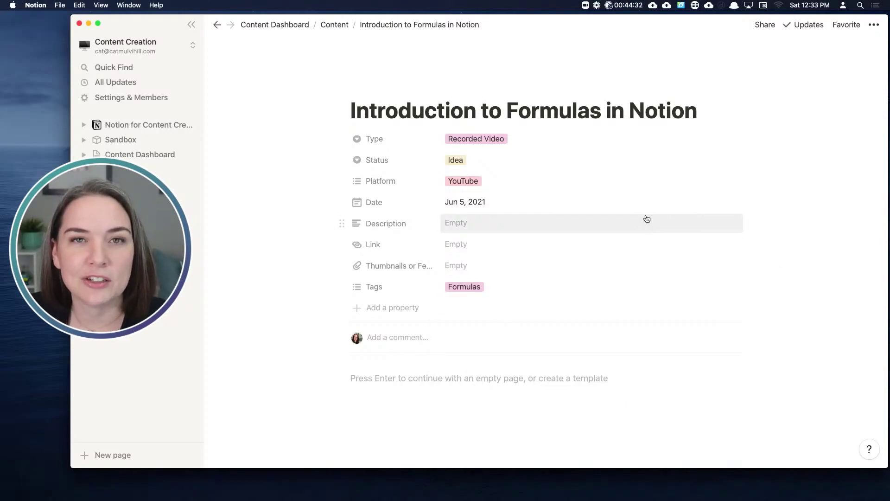
Start the entry's page body with a Heading 2 block reading "OUTLINE"
{"action": "scroll", "coordinate": [643, 218], "scroll_direction": "down", "scroll_amount": 1}
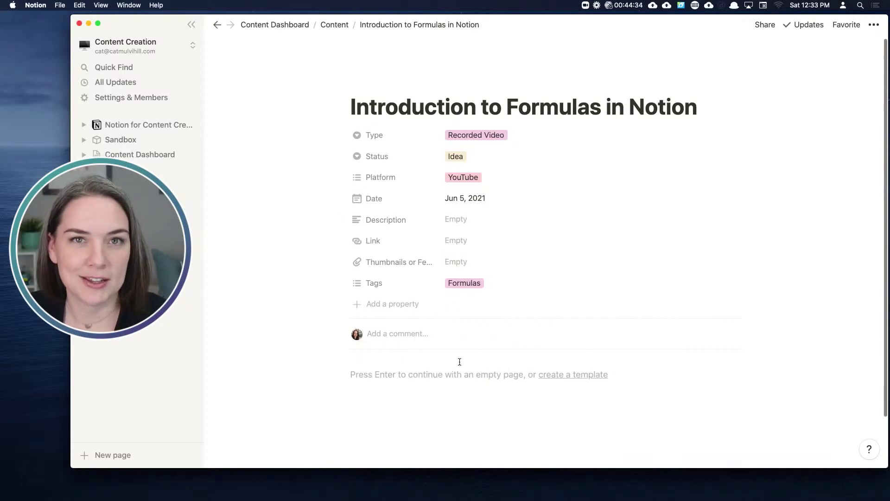
{"action": "scroll", "coordinate": [459, 362], "scroll_direction": "down", "scroll_amount": 3}
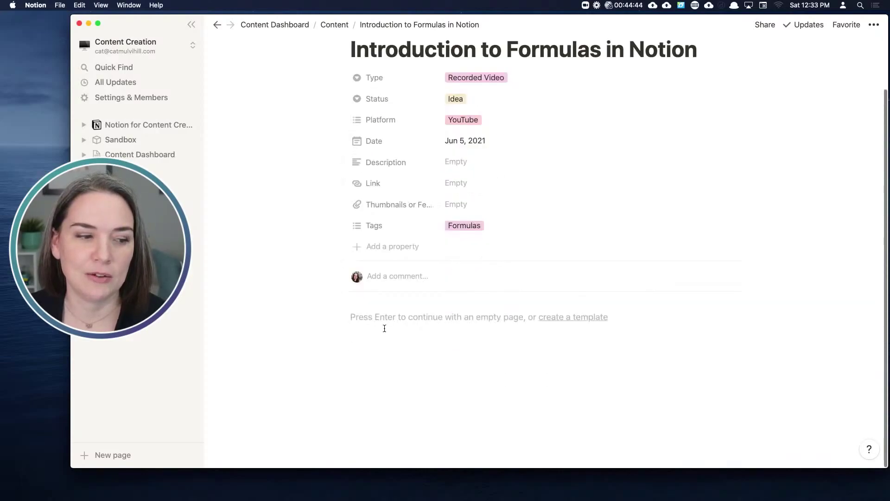
{"action": "left_click", "coordinate": [376, 316]}
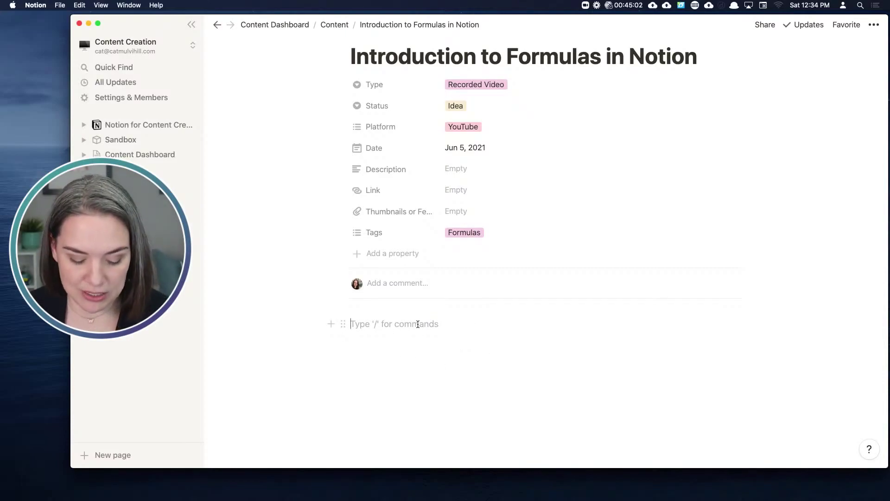
{"action": "type", "text": "/hea"}
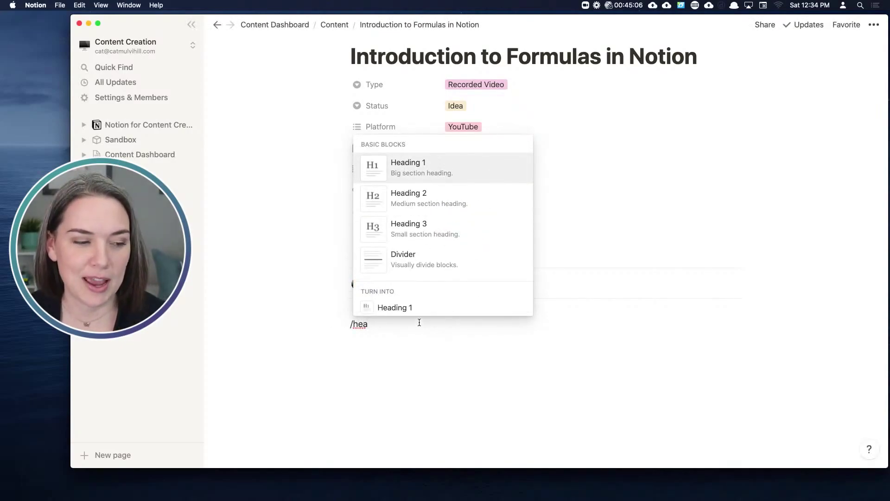
{"action": "key", "text": "BackSpace"}
{"action": "key", "text": "BackSpace"}
{"action": "type", "text": "2"}
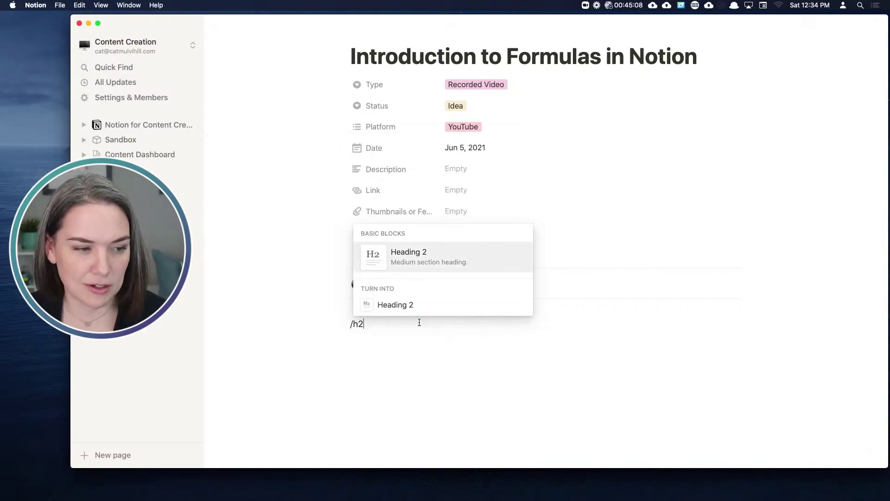
{"action": "key", "text": "Return"}
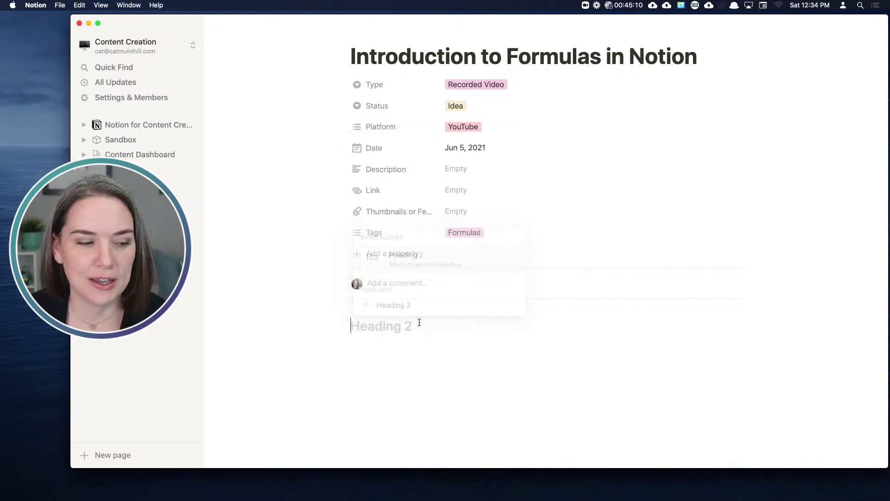
{"action": "type", "text": "OUTLINE"}
{"action": "key", "text": "Return"}
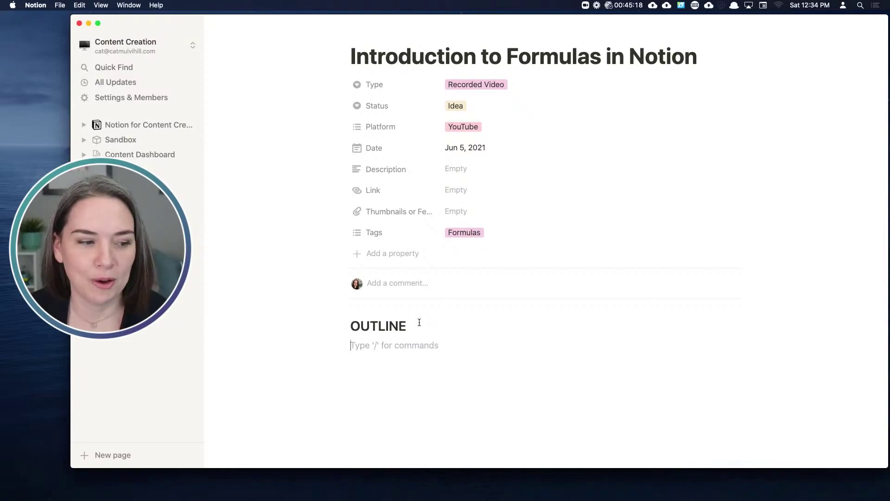
Add a bulleted list under the OUTLINE heading with the items "Main Idea 1" and "Main Idea 2"
{"action": "type", "text": "_ M"}
{"action": "key", "text": "BackSpace"}
{"action": "key", "text": "BackSpace"}
{"action": "key", "text": "BackSpace"}
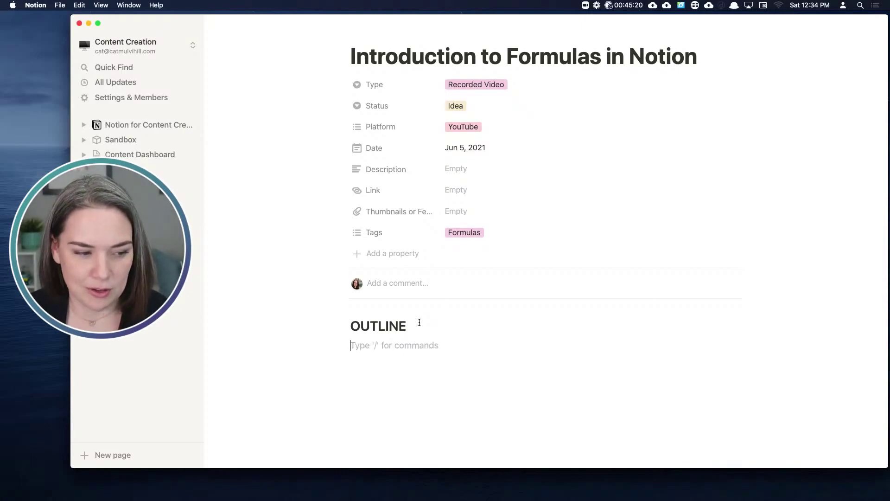
{"action": "type", "text": "- Main Idea 1"}
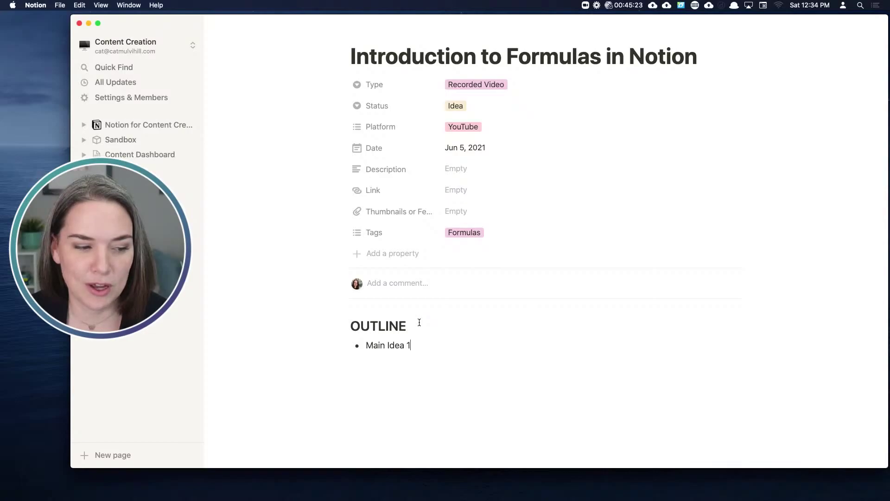
{"action": "key", "text": "Return"}
{"action": "type", "text": "Main Idea 2"}
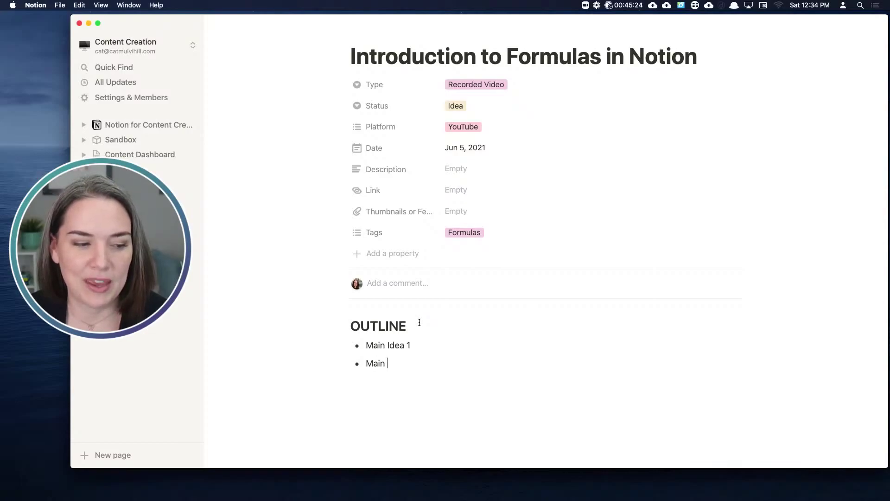
{"action": "key", "text": "Return"}
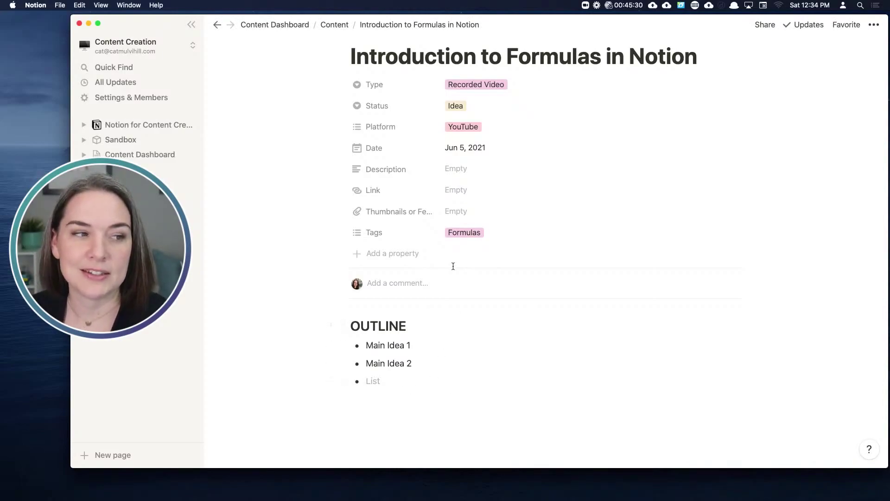
Return to the Content Dashboard page and review the first entry's row across all Content table columns
{"action": "left_click", "coordinate": [275, 24]}
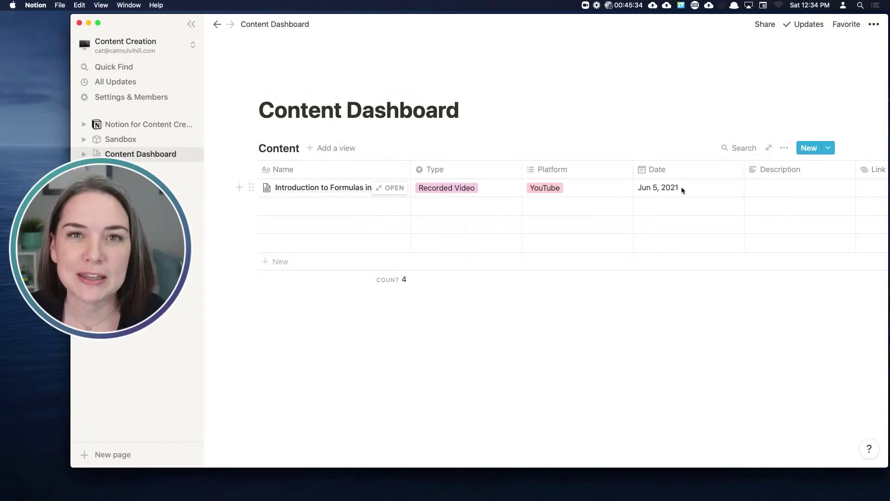
{"action": "scroll", "coordinate": [682, 190], "scroll_direction": "right", "scroll_amount": 10}
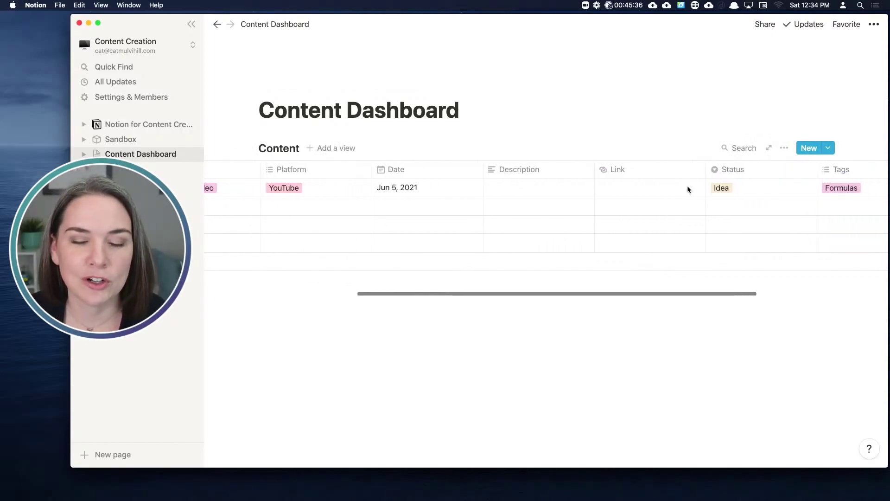
{"action": "scroll", "coordinate": [689, 189], "scroll_direction": "right", "scroll_amount": 8}
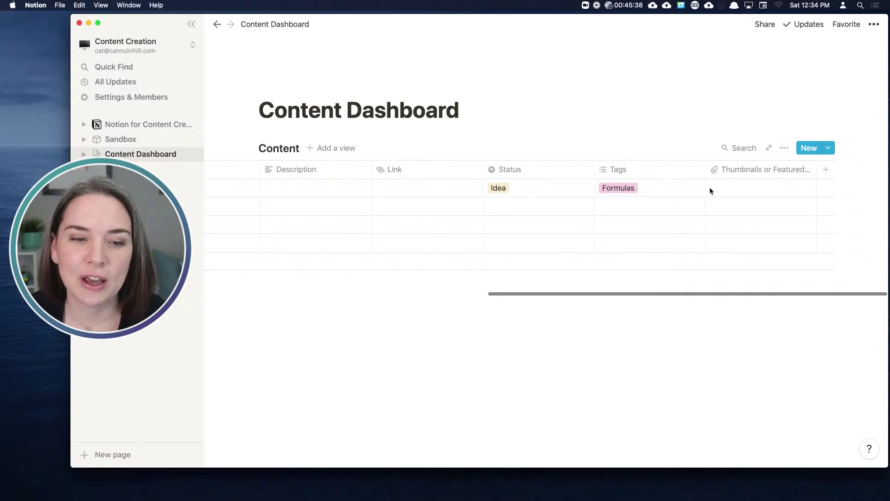
{"action": "scroll", "coordinate": [730, 197], "scroll_direction": "left", "scroll_amount": 10}
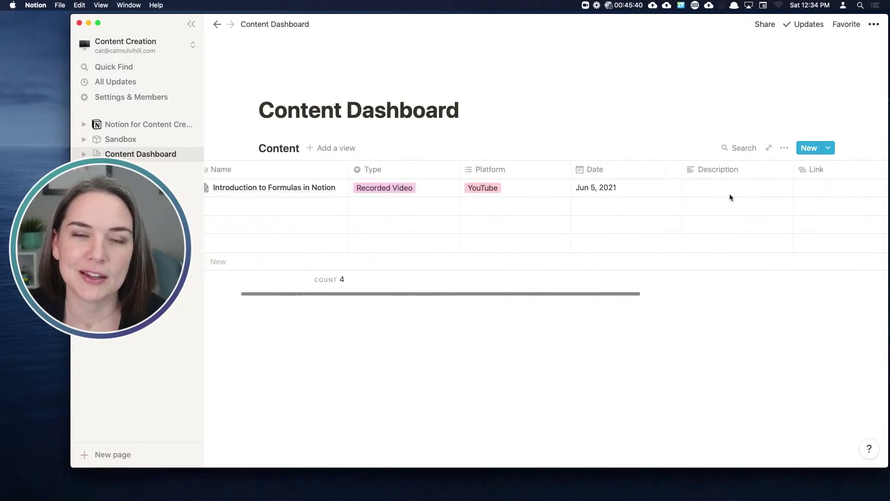
{"action": "scroll", "coordinate": [730, 197], "scroll_direction": "left", "scroll_amount": 3}
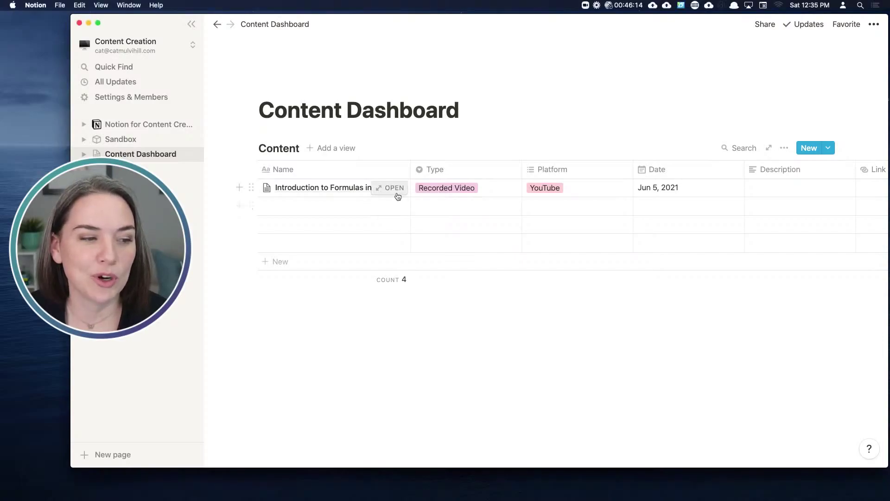
Add a Select property named "Clothing" from the "Introduction to Formulas in Notion" entry, and close the entry
{"action": "left_click", "coordinate": [392, 188]}
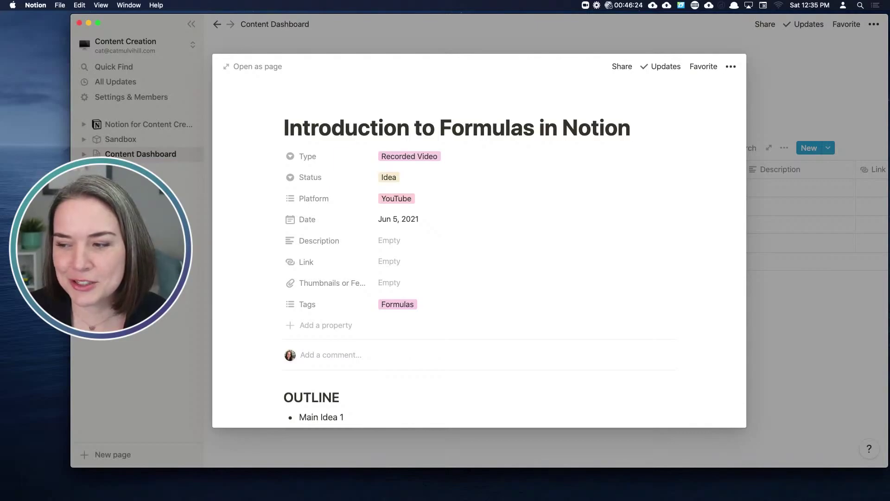
{"action": "left_click", "coordinate": [327, 325]}
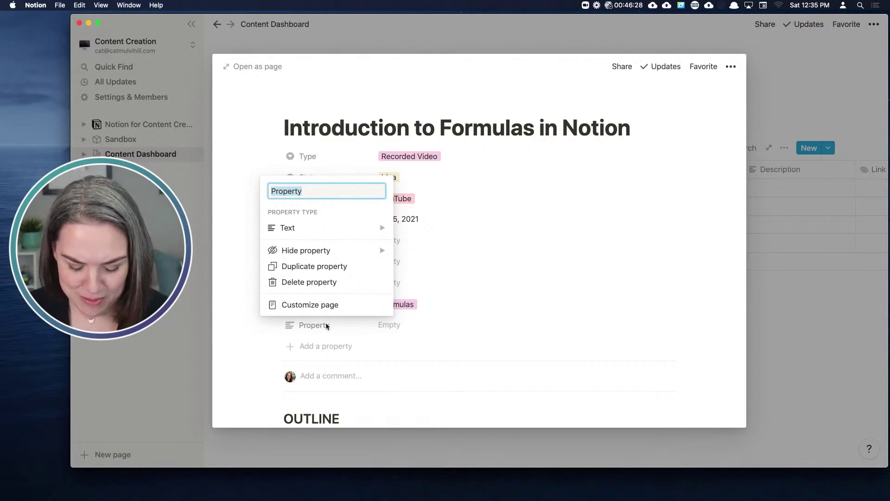
{"action": "type", "text": "Clothing"}
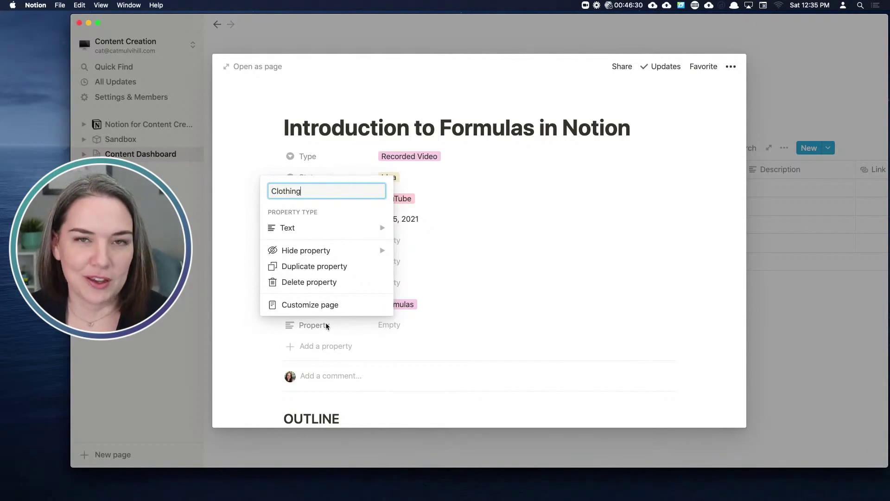
{"action": "mouse_move", "coordinate": [345, 233]}
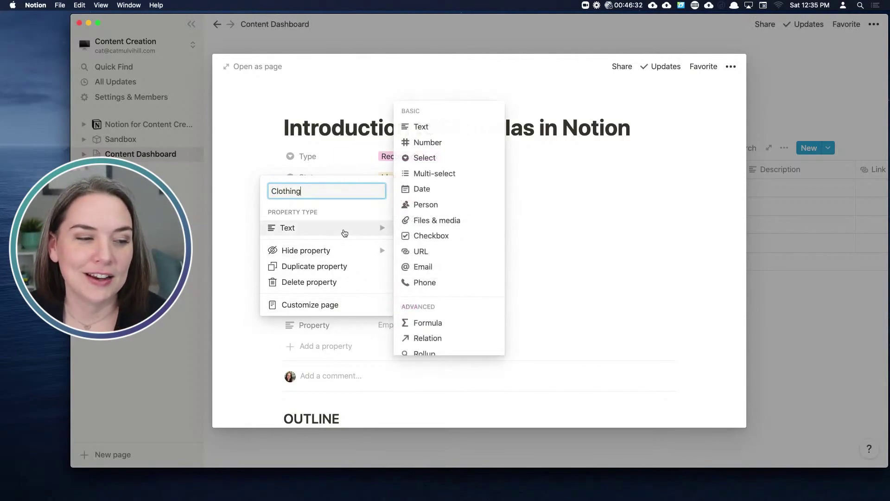
{"action": "left_click", "coordinate": [431, 158]}
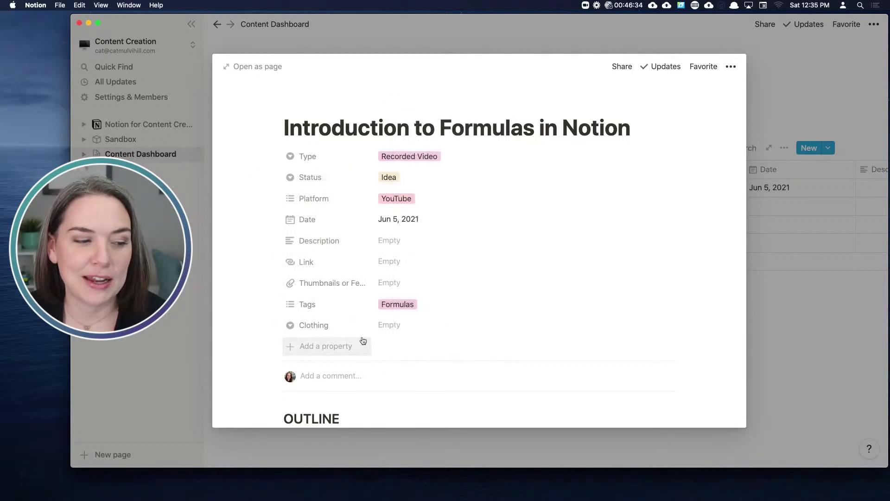
{"action": "left_click", "coordinate": [812, 371]}
Open the Content table's second, untitled entry and create the Clothing option "Black Top"
{"action": "scroll", "coordinate": [666, 237], "scroll_direction": "right", "scroll_amount": 2}
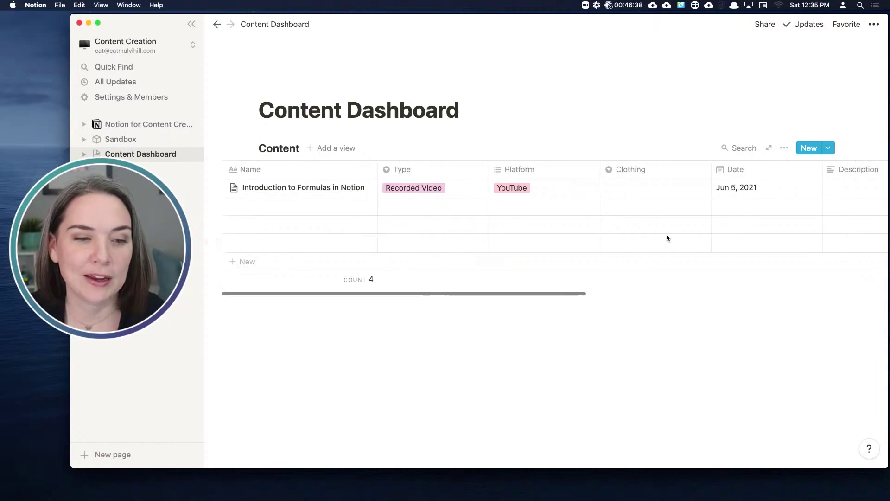
{"action": "scroll", "coordinate": [667, 233], "scroll_direction": "right", "scroll_amount": 10}
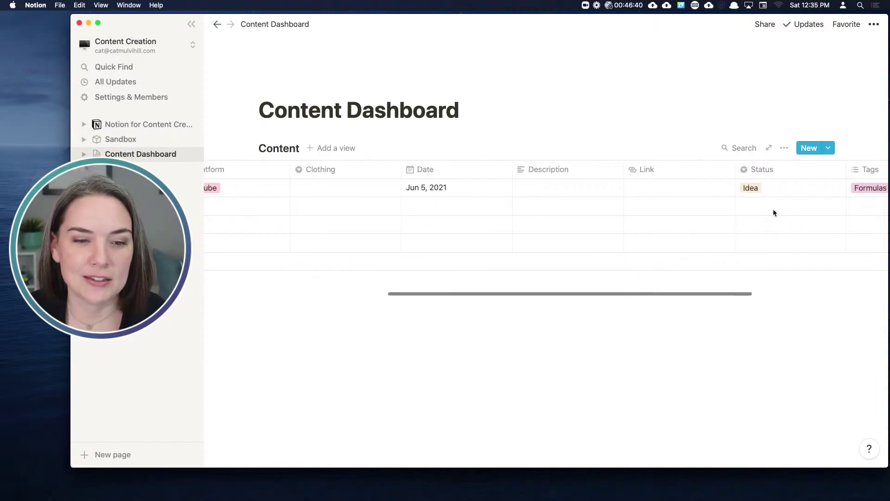
{"action": "scroll", "coordinate": [774, 209], "scroll_direction": "right", "scroll_amount": 8}
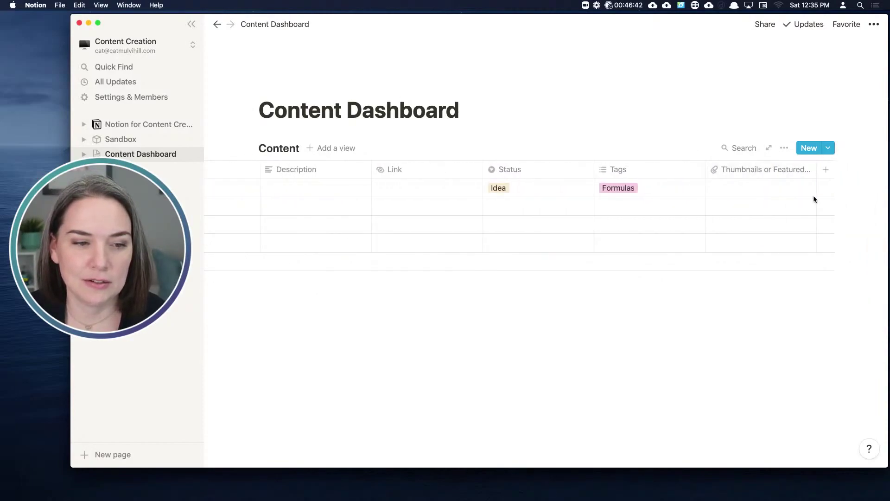
{"action": "scroll", "coordinate": [715, 194], "scroll_direction": "left", "scroll_amount": 10}
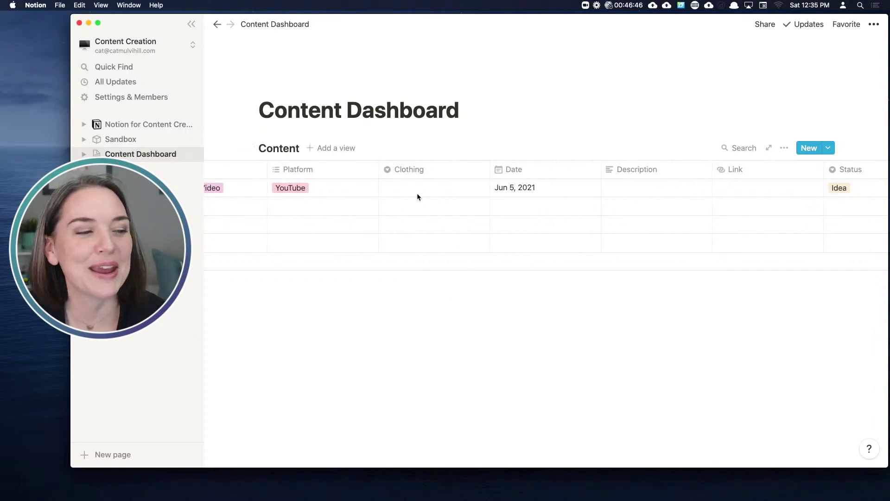
{"action": "scroll", "coordinate": [417, 197], "scroll_direction": "left", "scroll_amount": 6}
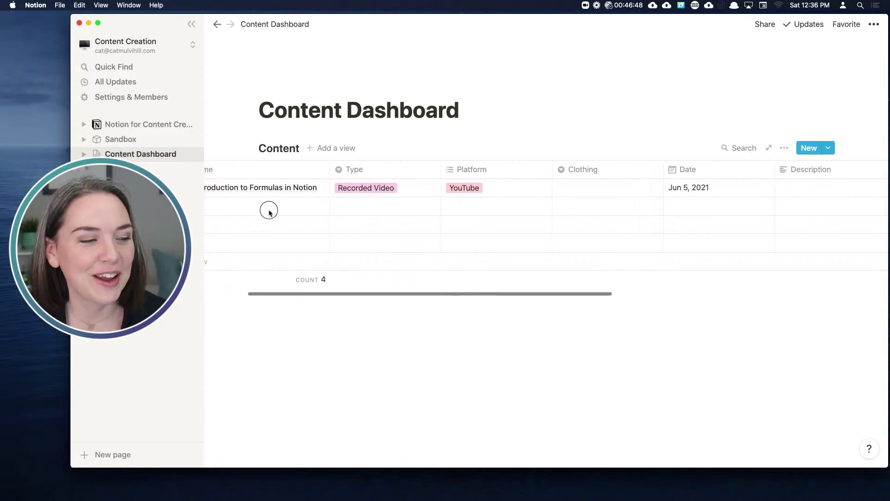
{"action": "left_click", "coordinate": [311, 207]}
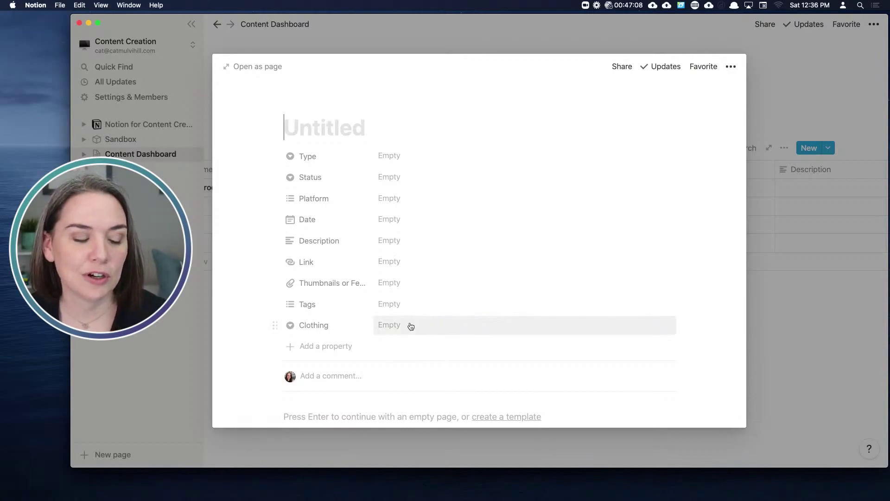
{"action": "left_click", "coordinate": [395, 328]}
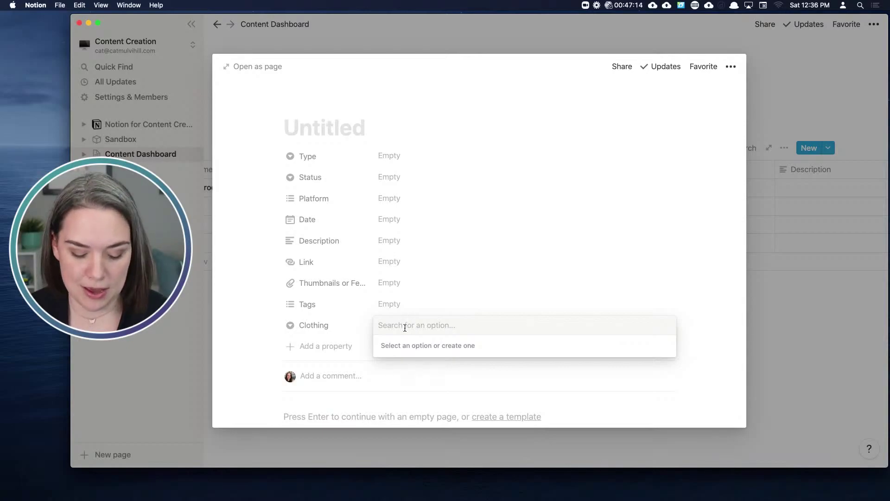
{"action": "type", "text": "Black Top"}
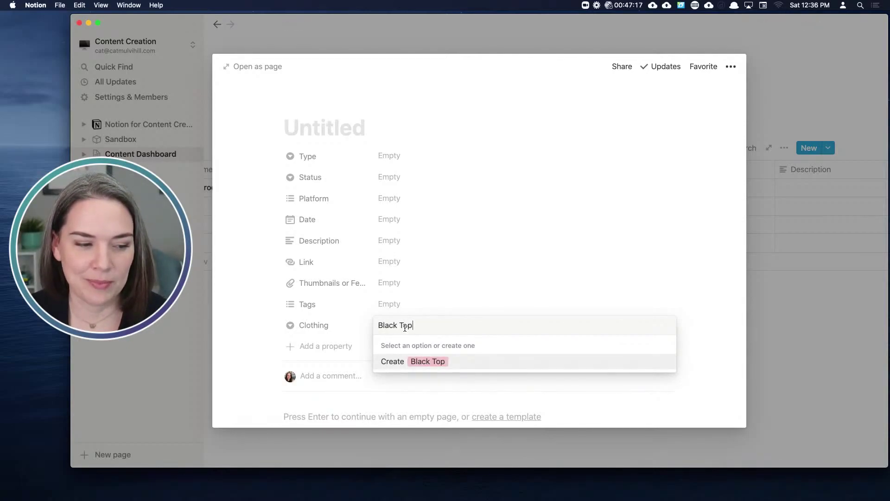
{"action": "key", "text": "Return"}
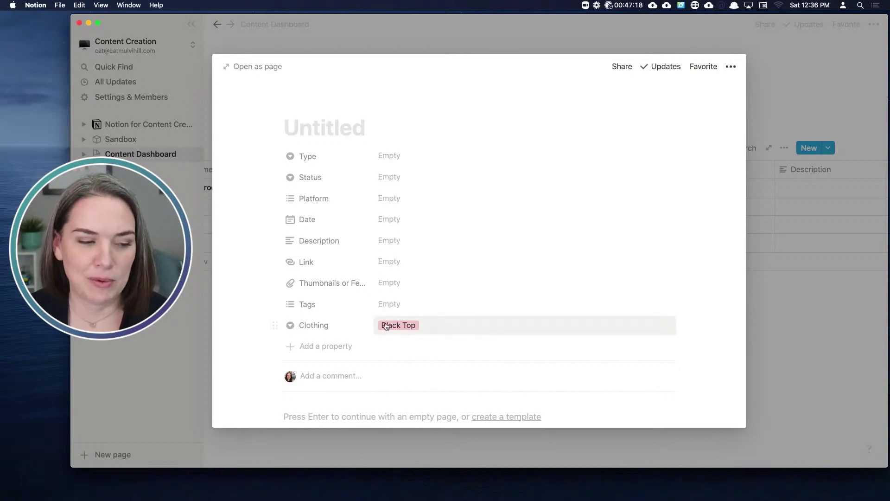
Create the Clothing options "Green Top" and "Purple Top" in the untitled entry, leaving "Purple Top" selected, and close the entry
{"action": "left_click", "coordinate": [438, 330]}
{"action": "type", "text": "Green Top"}
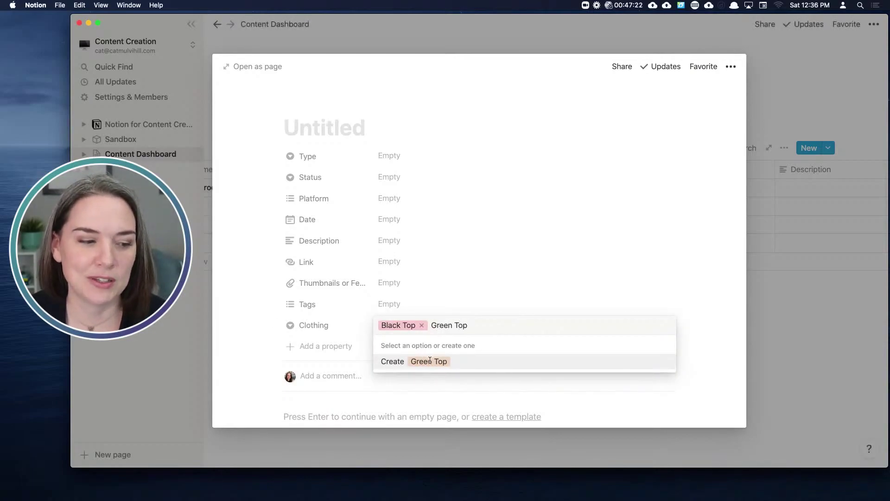
{"action": "key", "text": "Return"}
{"action": "left_click", "coordinate": [471, 328]}
{"action": "type", "text": "Purple Top"}
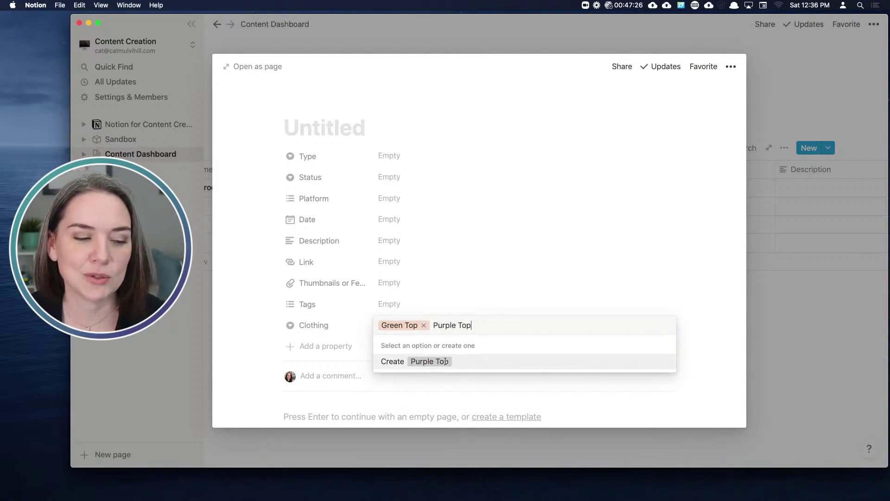
{"action": "key", "text": "Return"}
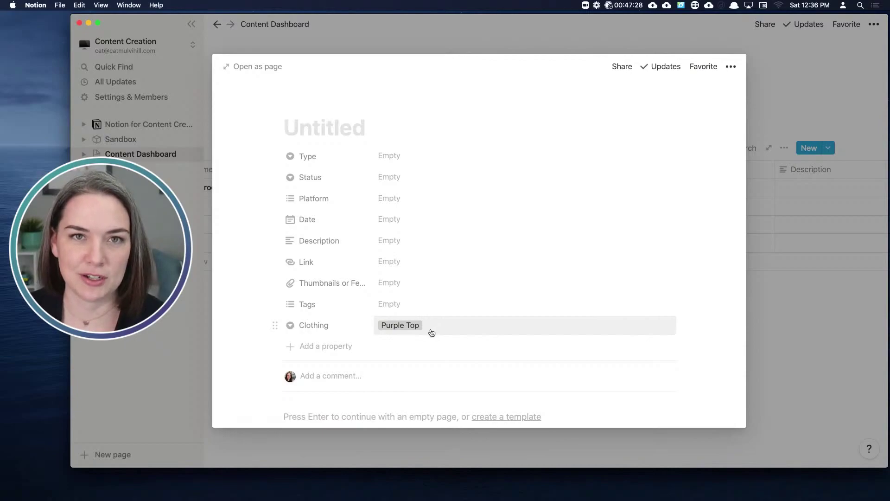
{"action": "left_click", "coordinate": [801, 330]}
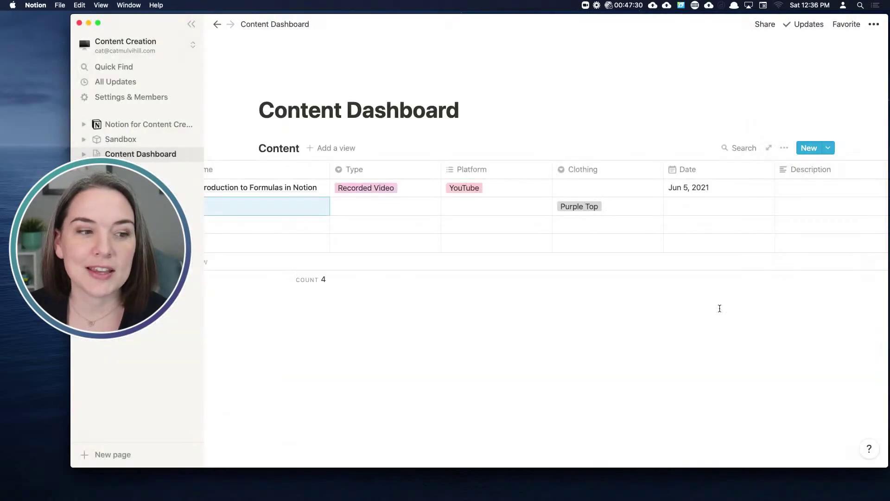
Name the three untitled entries in the Content table "Video 2", "Video 3" and "Video 4"
{"action": "scroll", "coordinate": [317, 232], "scroll_direction": "left", "scroll_amount": 3}
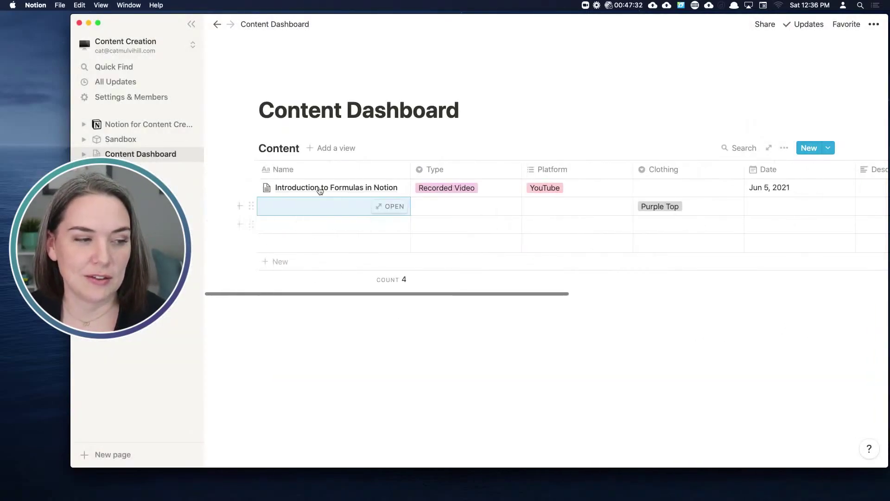
{"action": "left_click", "coordinate": [313, 208]}
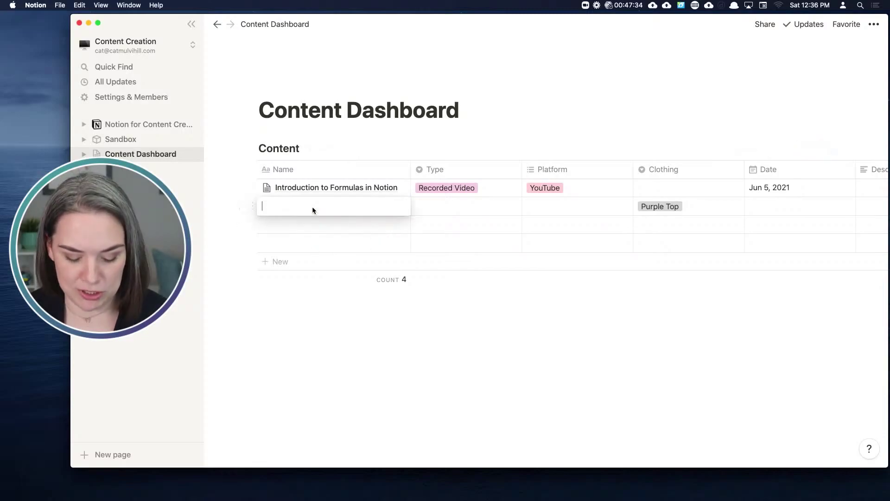
{"action": "type", "text": "Video "}
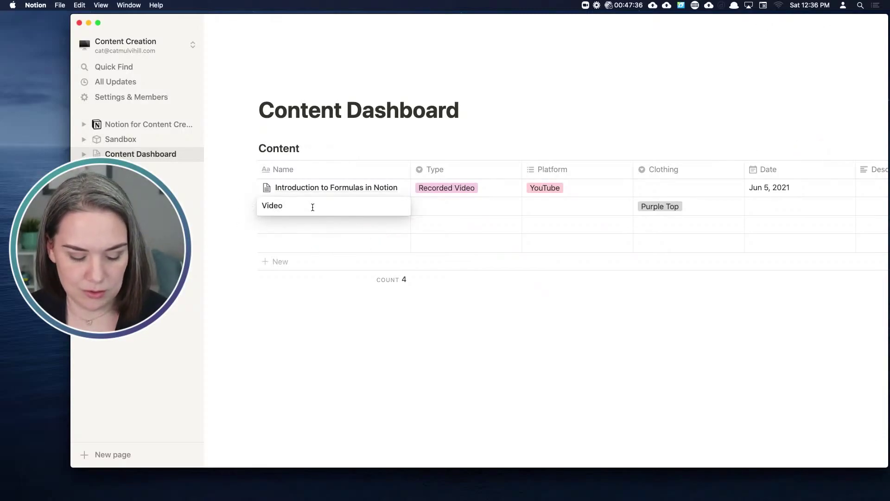
{"action": "type", "text": "2"}
{"action": "key", "text": "Return"}
{"action": "type", "text": "Video 3"}
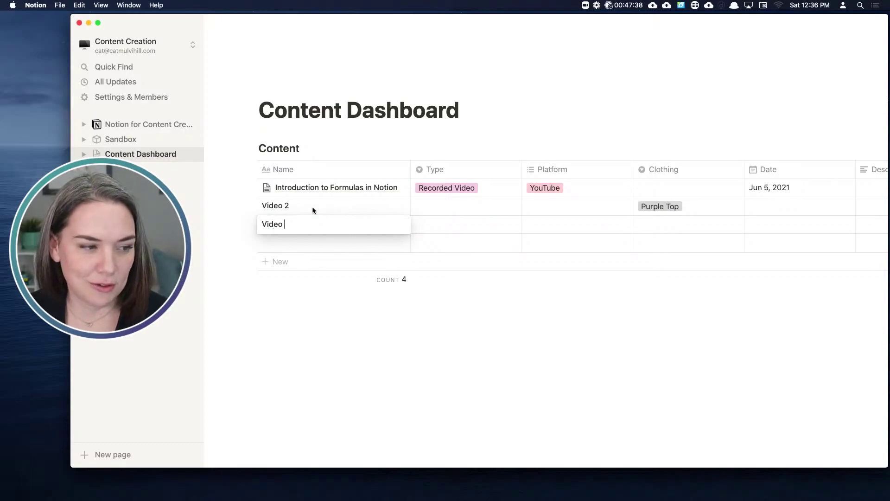
{"action": "key", "text": "Return"}
{"action": "type", "text": "Video 4"}
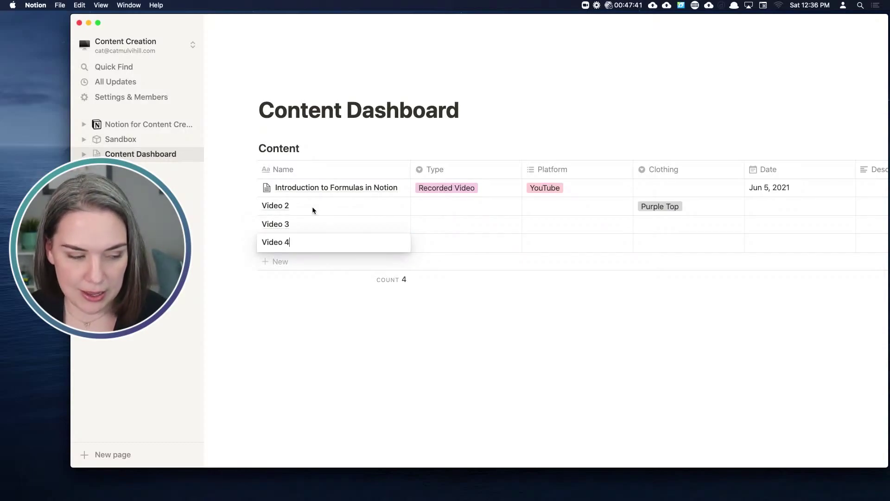
{"action": "key", "text": "Return"}
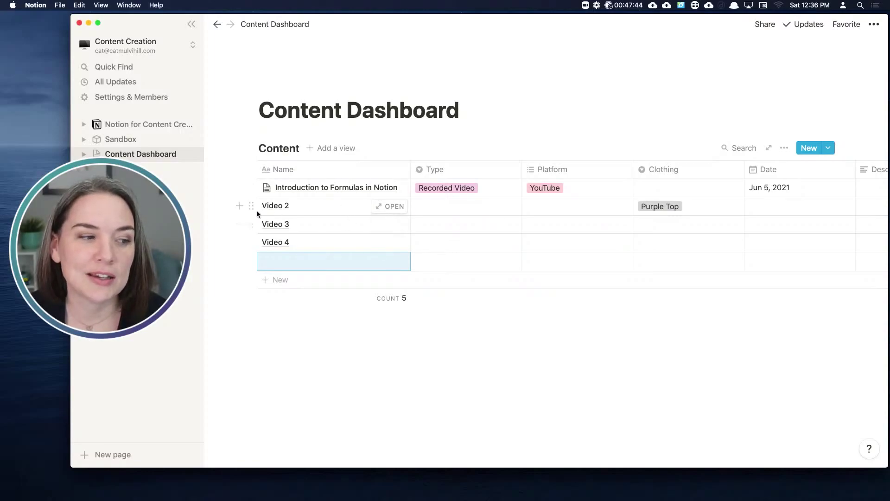
Select the Video 2 and Video 3 rows together and set their Clothing property to "Green Top" in one bulk edit
{"action": "left_click_drag", "start_coordinate": [230, 207], "coordinate": [304, 224]}
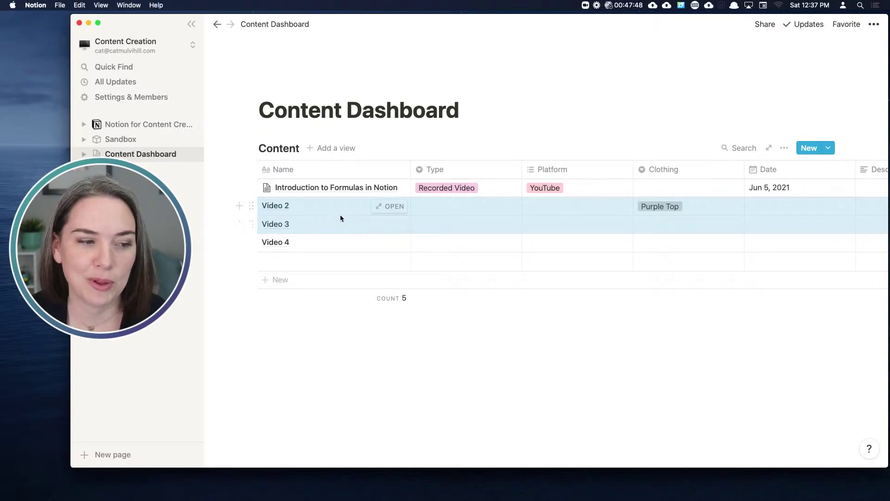
{"action": "left_click", "coordinate": [251, 206]}
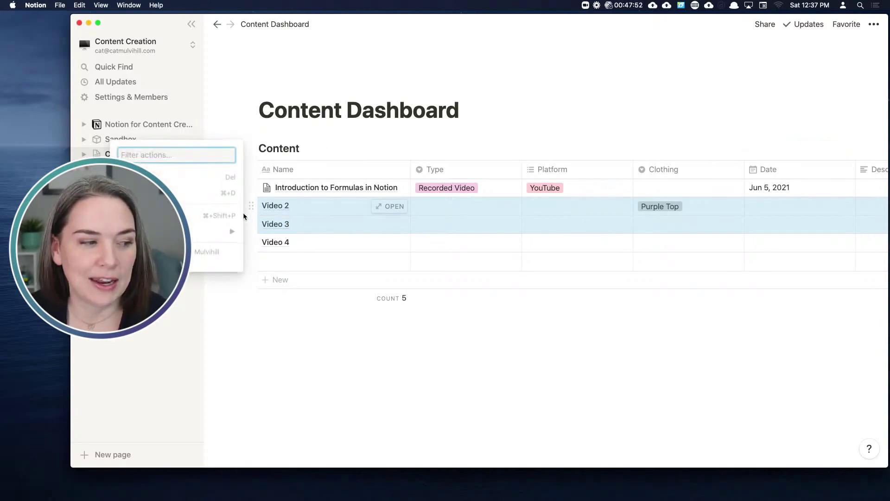
{"action": "mouse_move", "coordinate": [227, 231]}
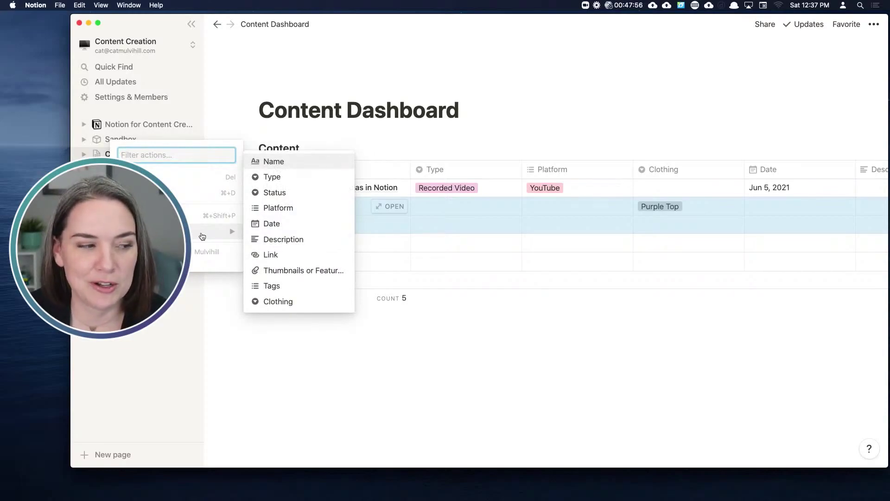
{"action": "left_click", "coordinate": [287, 305]}
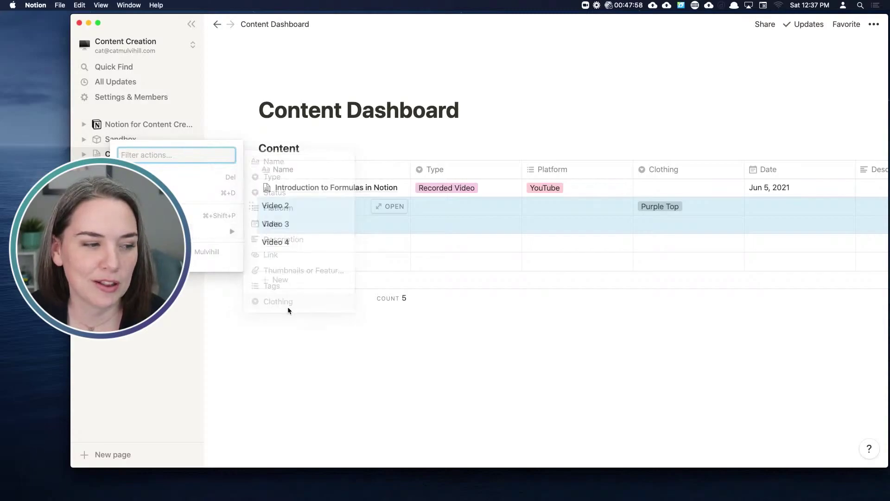
{"action": "left_click_drag", "start_coordinate": [70, 302], "coordinate": [260, 302]}
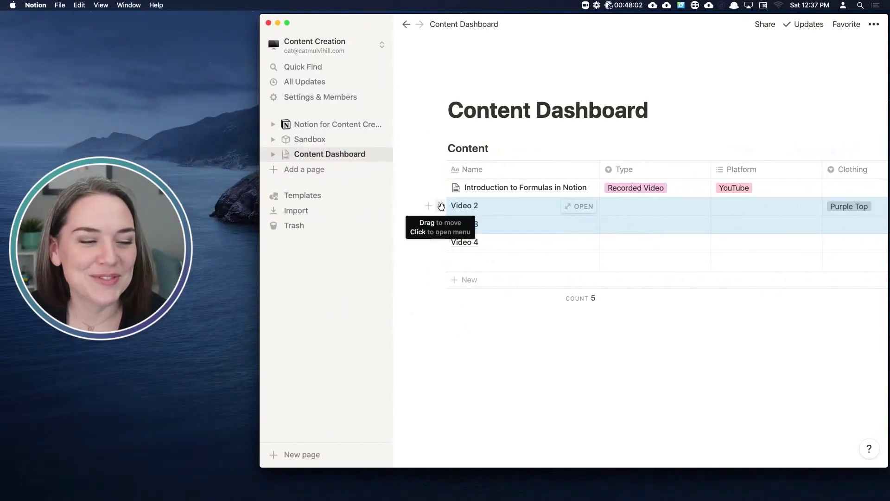
{"action": "left_click", "coordinate": [440, 207]}
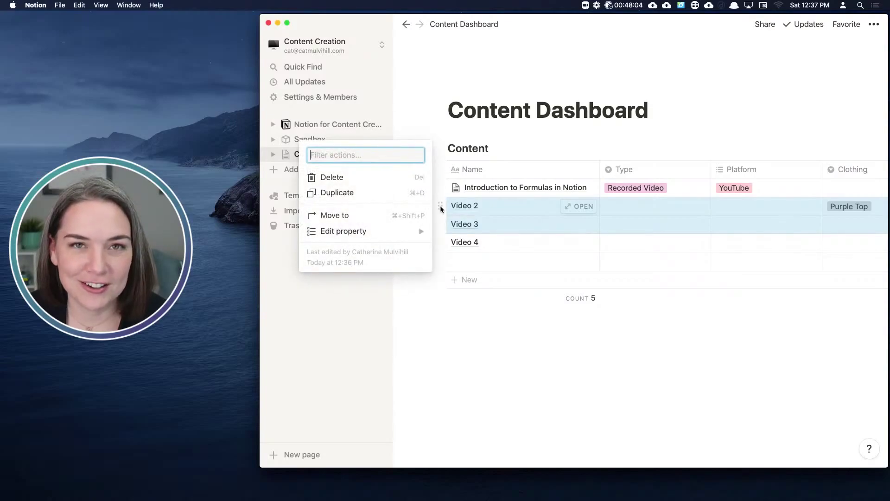
{"action": "mouse_move", "coordinate": [374, 238]}
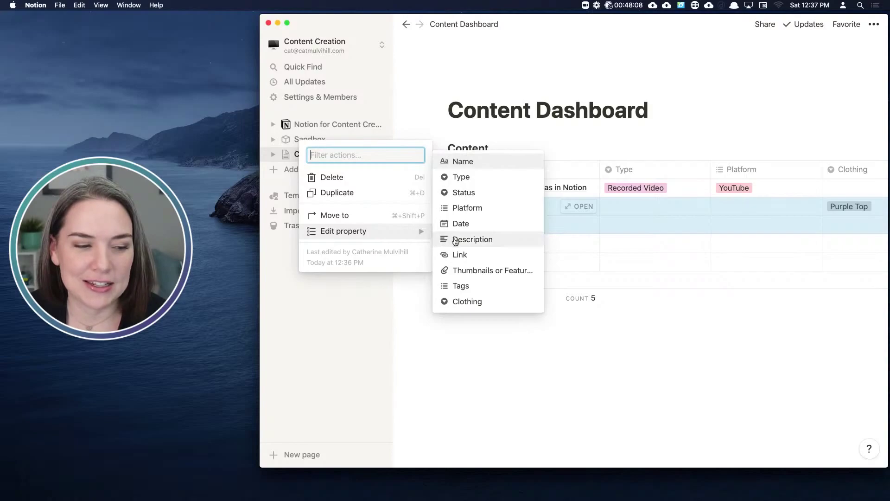
{"action": "left_click", "coordinate": [468, 302]}
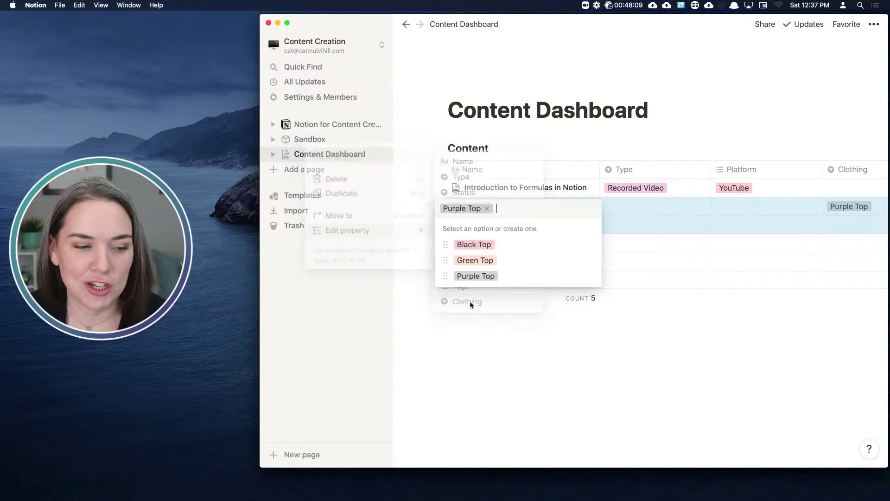
{"action": "left_click", "coordinate": [482, 260]}
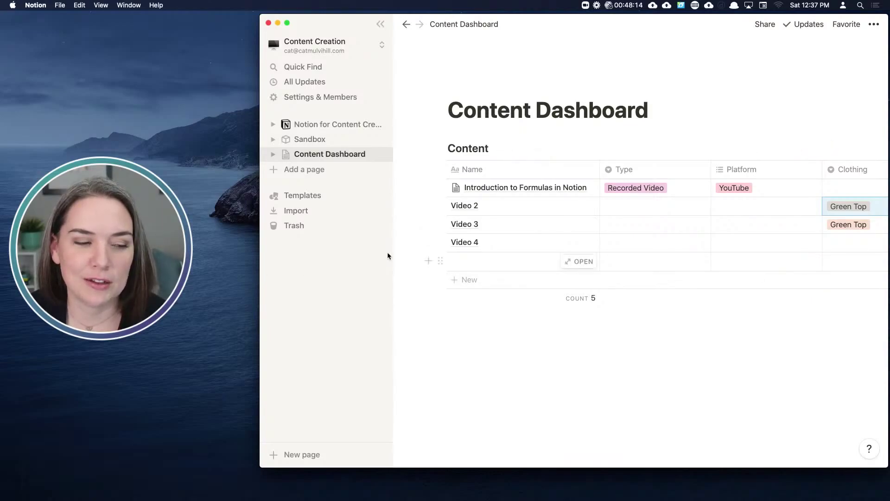
Set Clothing to "Black Top" for the Video 4 and "Introduction to Formulas in Notion" entries
{"action": "left_click", "coordinate": [440, 243]}
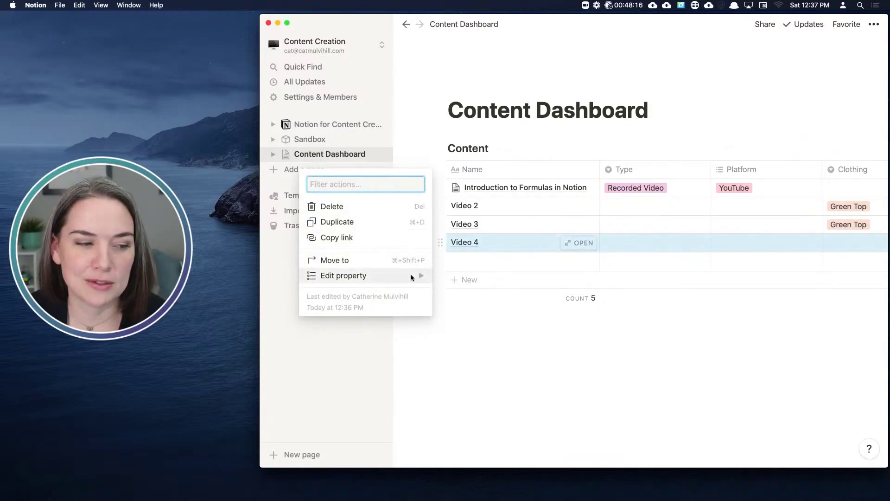
{"action": "mouse_move", "coordinate": [418, 276]}
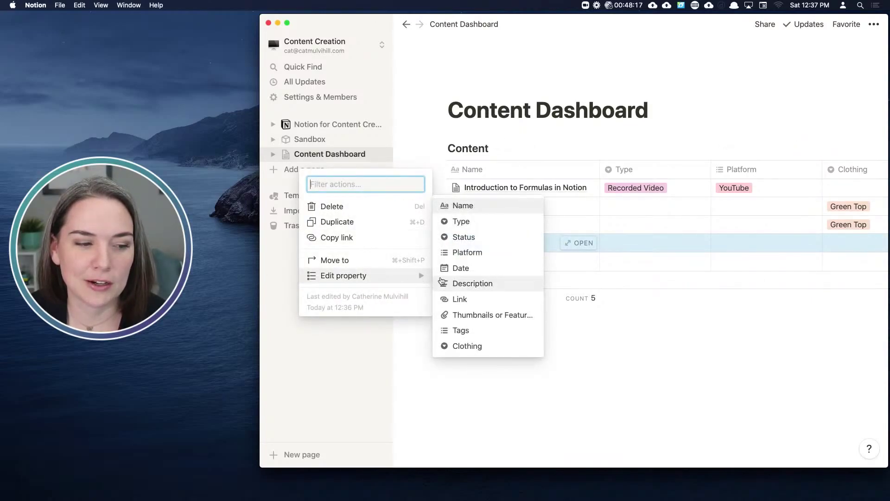
{"action": "left_click", "coordinate": [465, 349]}
{"action": "left_click", "coordinate": [483, 282]}
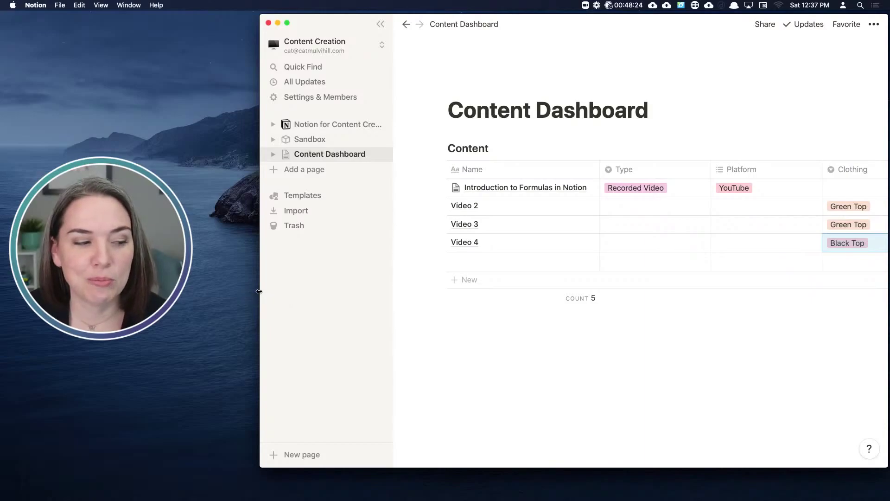
{"action": "left_click_drag", "start_coordinate": [259, 293], "coordinate": [61, 292]}
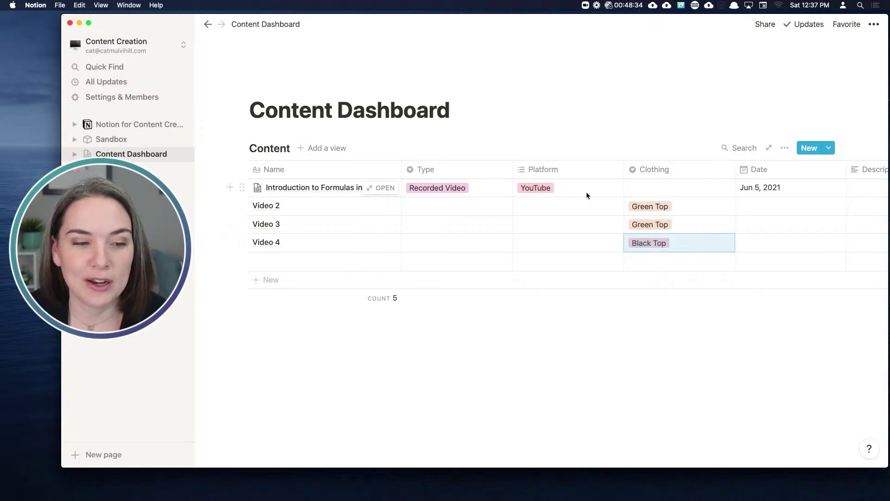
{"action": "left_click", "coordinate": [634, 187]}
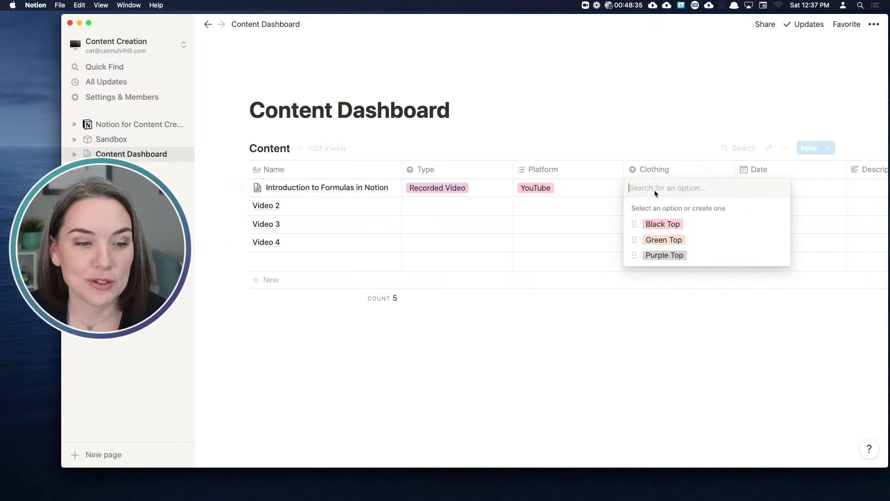
{"action": "left_click", "coordinate": [654, 224]}
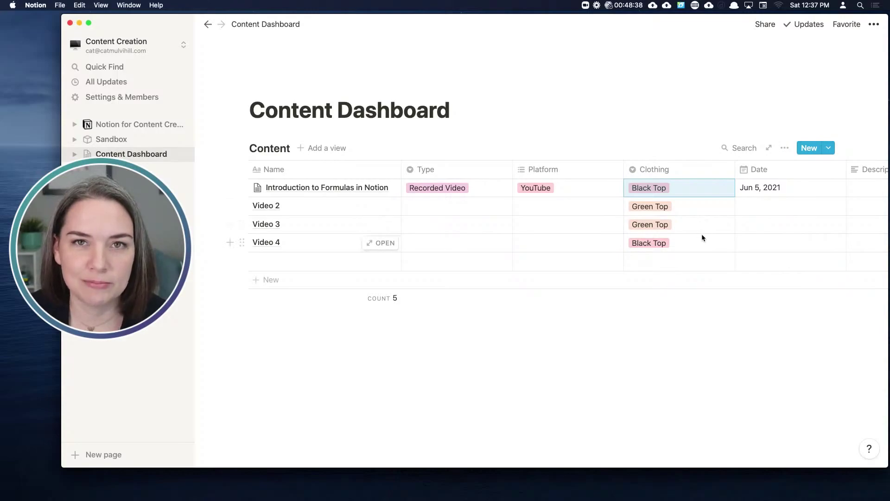
{"action": "left_click", "coordinate": [661, 260]}
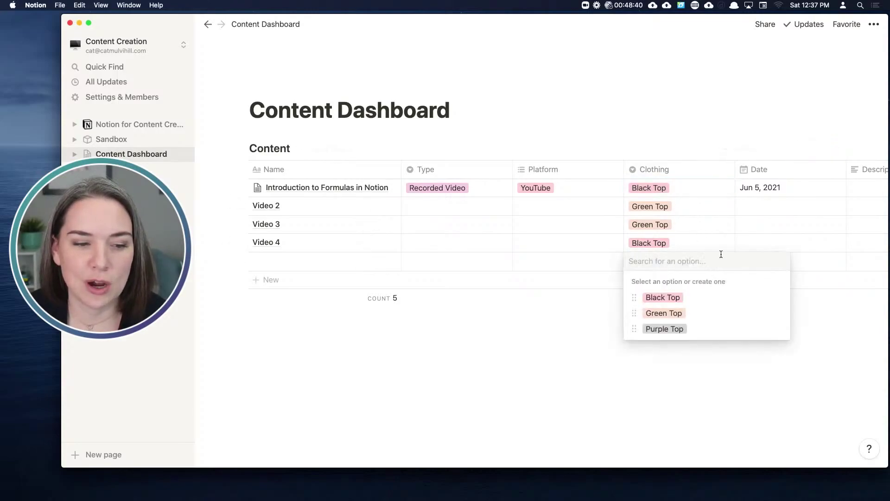
{"action": "key", "text": "Escape"}
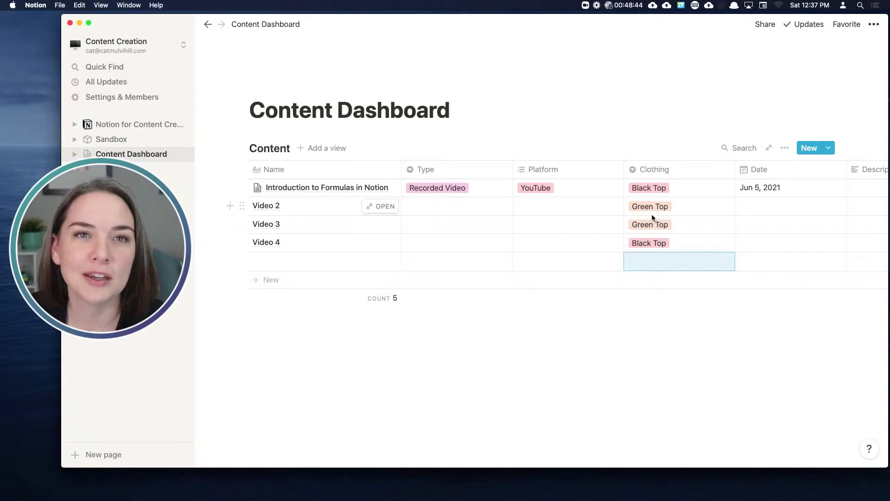
{"action": "left_click", "coordinate": [316, 210]}
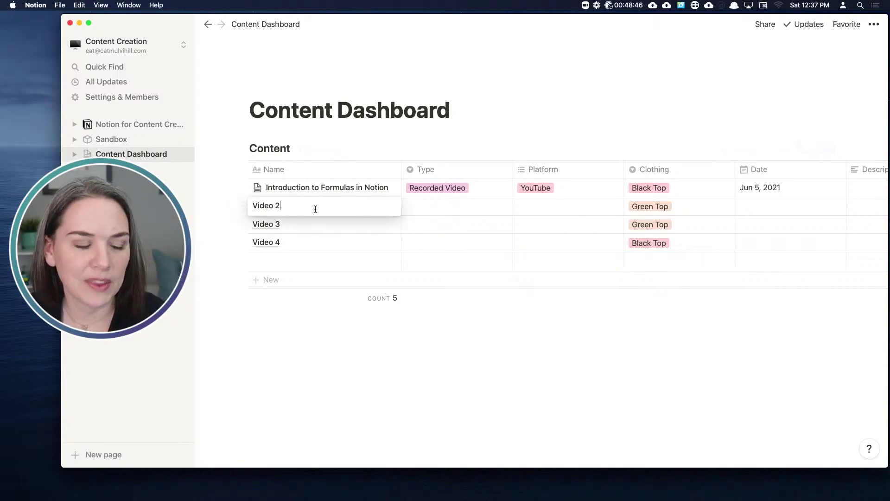
{"action": "left_click_drag", "start_coordinate": [302, 204], "coordinate": [217, 203]}
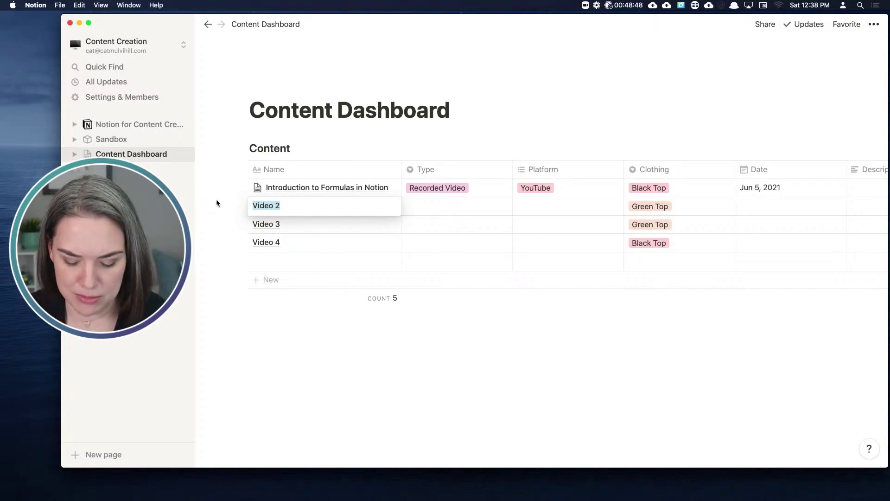
{"action": "key", "text": "Escape"}
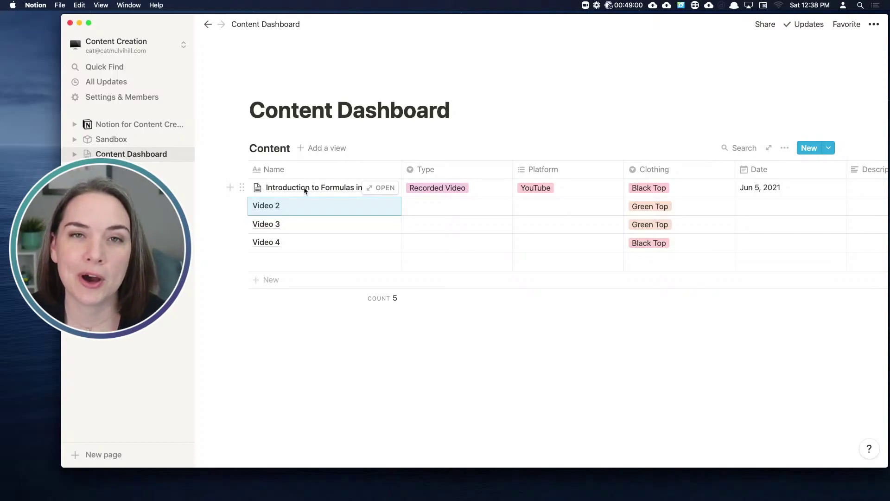
Compare the page contents of the Video 2 and "Introduction to Formulas in Notion" entries, and return to the Content table
{"action": "left_click", "coordinate": [385, 207]}
{"action": "scroll", "coordinate": [385, 208], "scroll_direction": "down", "scroll_amount": 5}
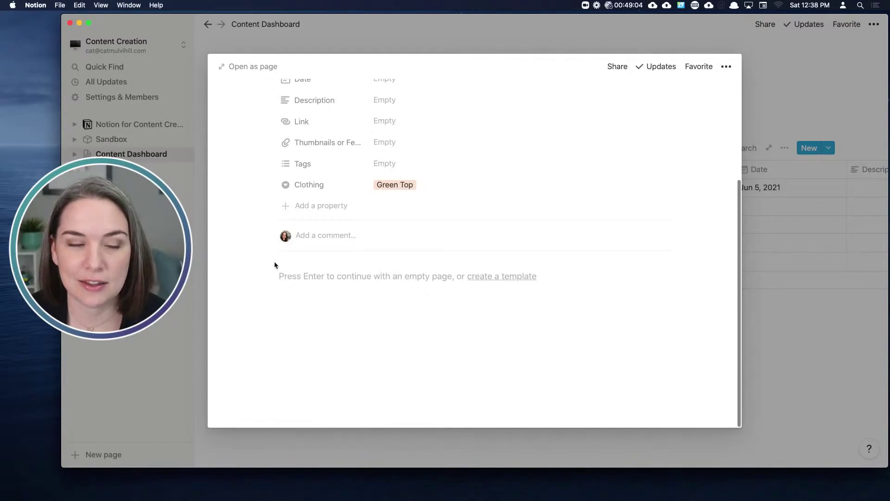
{"action": "left_click", "coordinate": [189, 274]}
{"action": "left_click", "coordinate": [389, 188]}
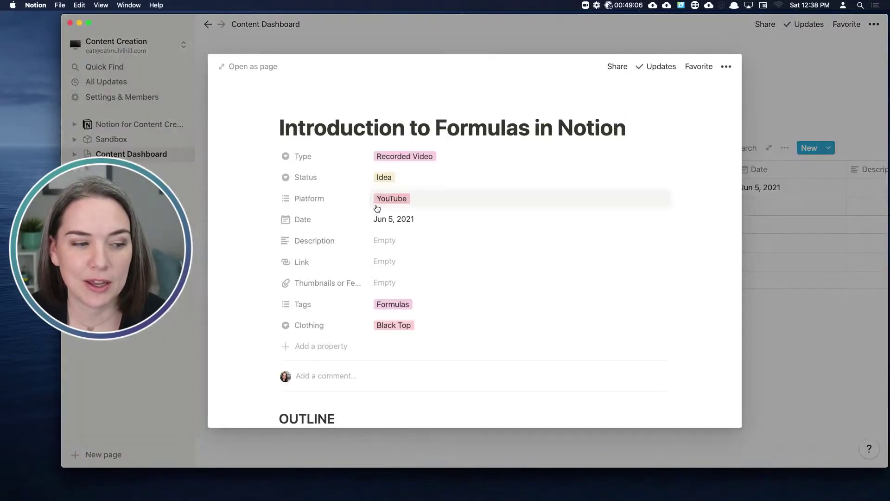
{"action": "scroll", "coordinate": [390, 218], "scroll_direction": "down", "scroll_amount": 3}
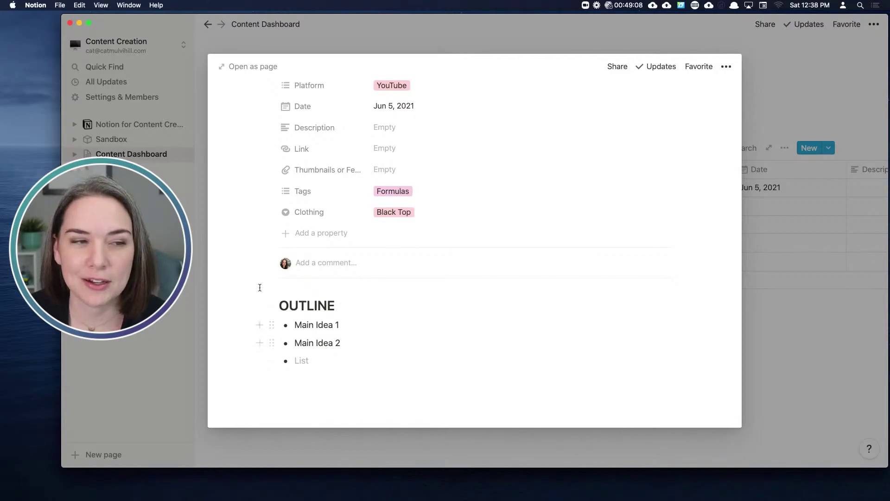
{"action": "left_click", "coordinate": [203, 269]}
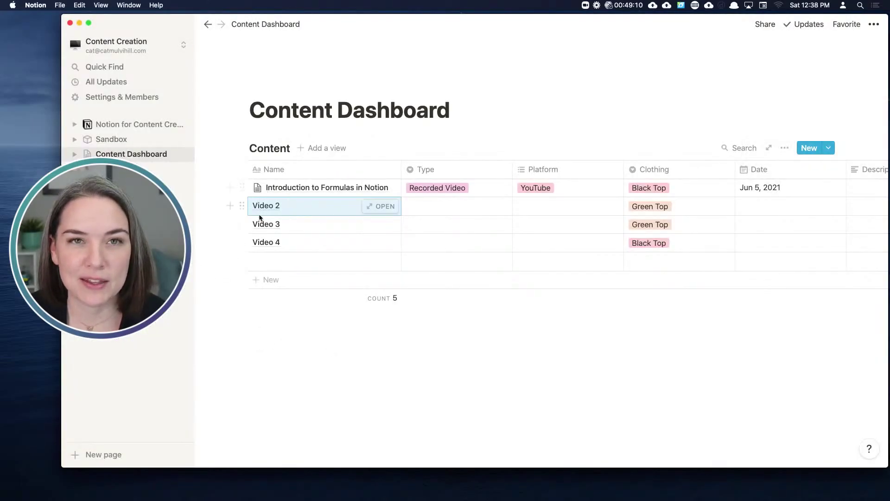
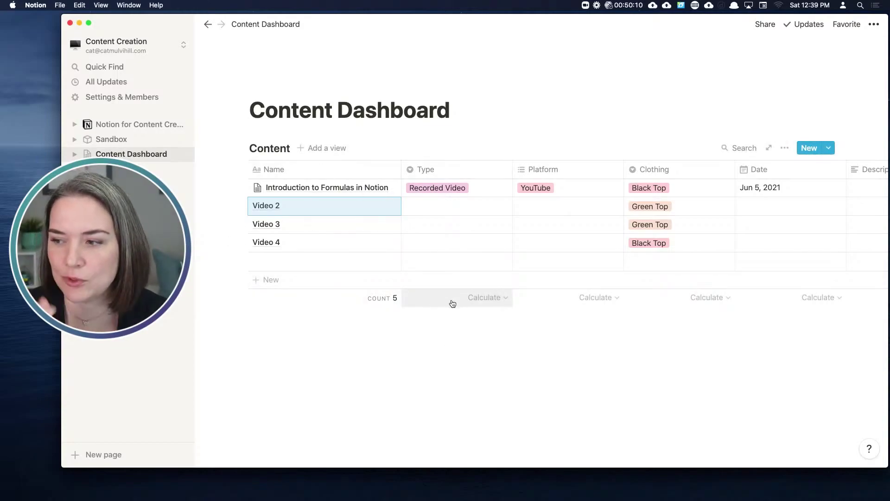
Check the Notion for Content Creation outline page, and in the Content Dashboard table rename the "Video 2" entry as "Filtered Views"
{"action": "left_click", "coordinate": [121, 124]}
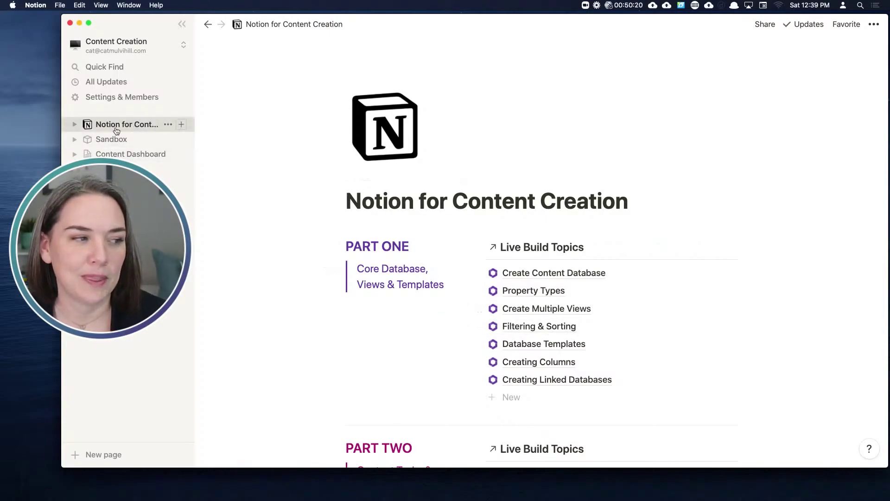
{"action": "left_click", "coordinate": [111, 154]}
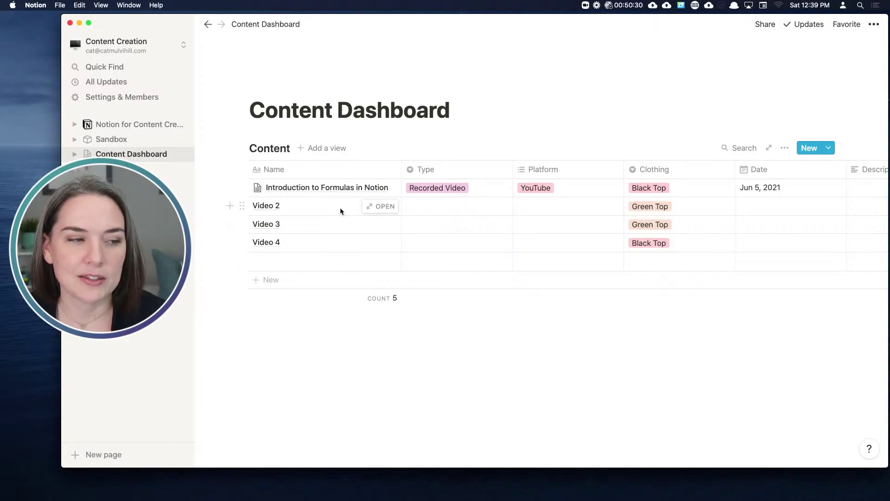
{"action": "left_click", "coordinate": [329, 207]}
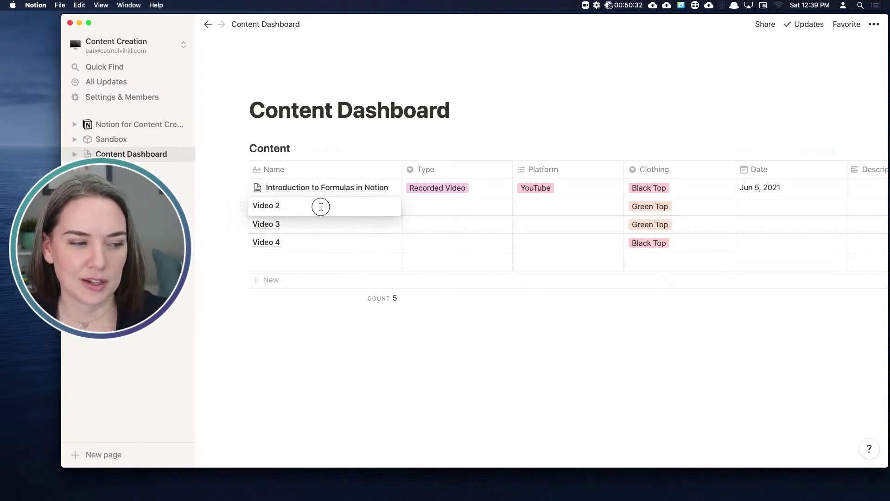
{"action": "left_click_drag", "start_coordinate": [321, 206], "coordinate": [243, 209]}
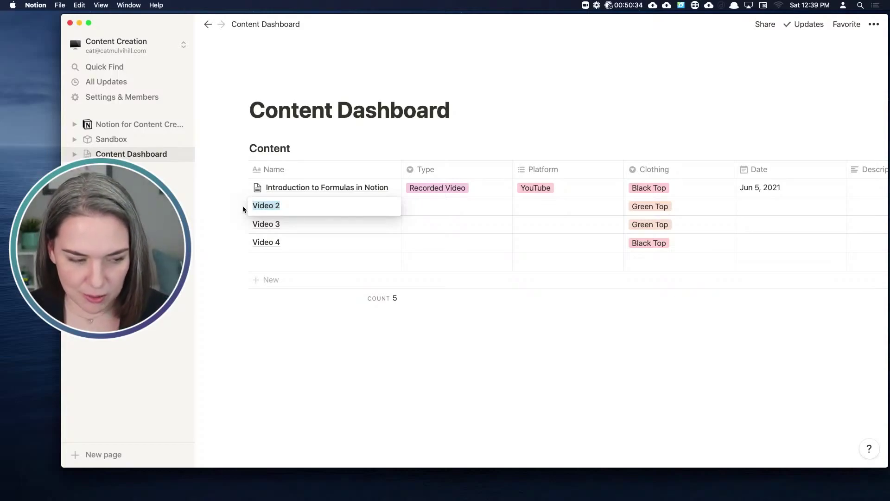
{"action": "type", "text": "Filtere"}
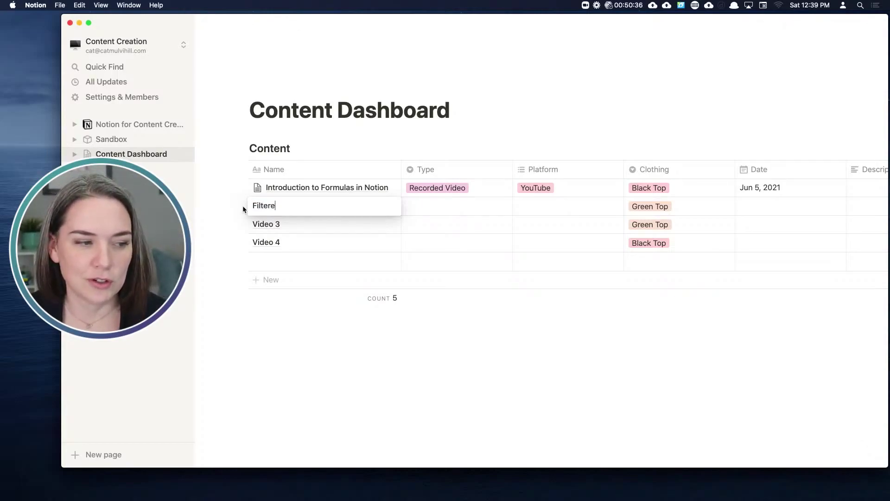
{"action": "type", "text": "d Views"}
{"action": "key", "text": "Tab"}
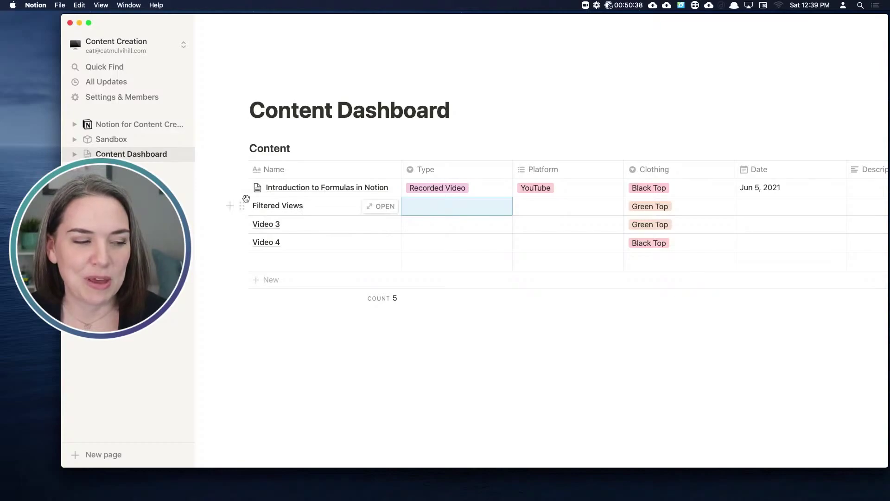
Rename the "Video 3" entry in the Content table as "Habit Tracking in Notion"
{"action": "left_click", "coordinate": [301, 223]}
{"action": "left_click_drag", "start_coordinate": [300, 222], "coordinate": [237, 223]}
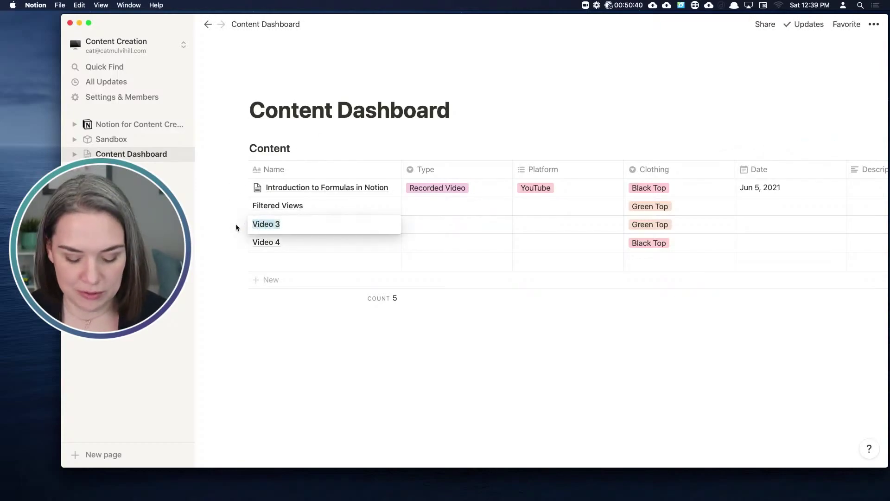
{"action": "type", "text": "Hab"}
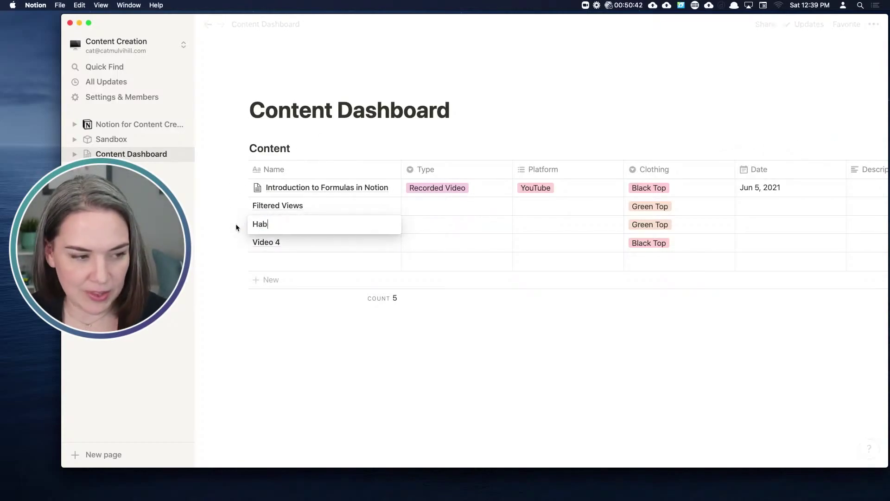
{"action": "type", "text": "it Tracking in Notion"}
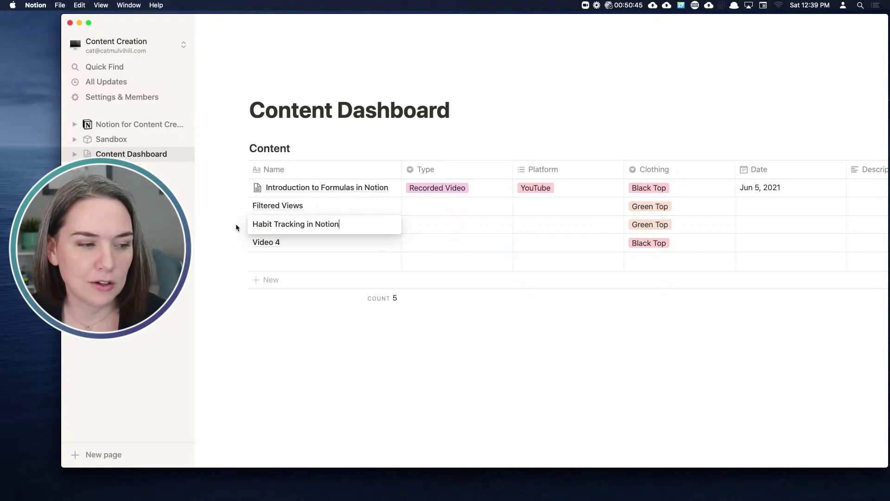
{"action": "key", "text": "Return"}
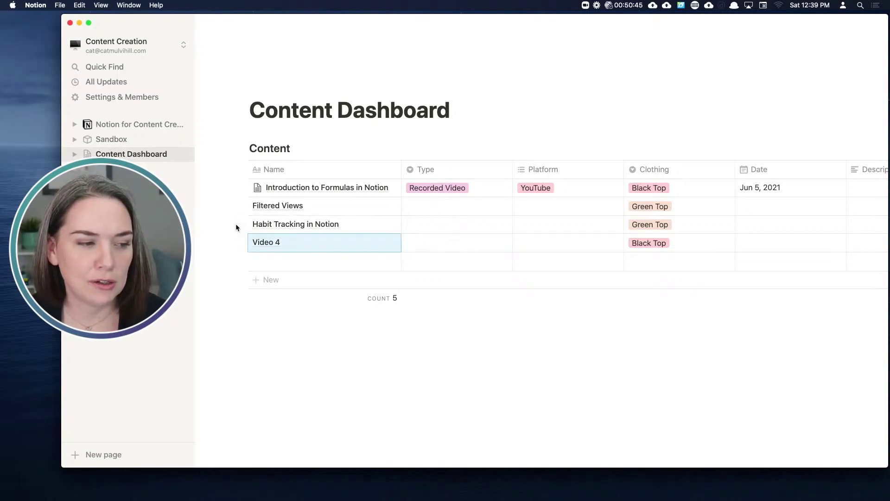
Rename the "Video 4" entry in the Content table as "Knitting Projects"
{"action": "left_click", "coordinate": [298, 241]}
{"action": "left_click_drag", "start_coordinate": [298, 241], "coordinate": [251, 242]}
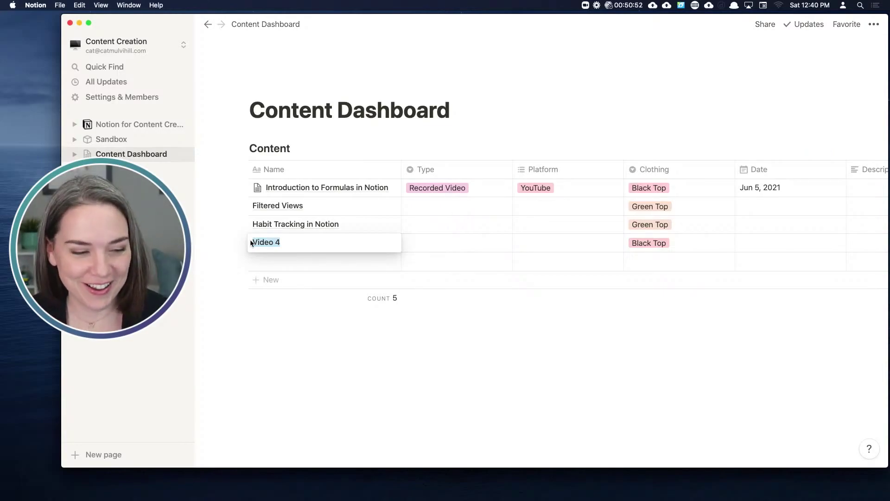
{"action": "type", "text": "Knitting"}
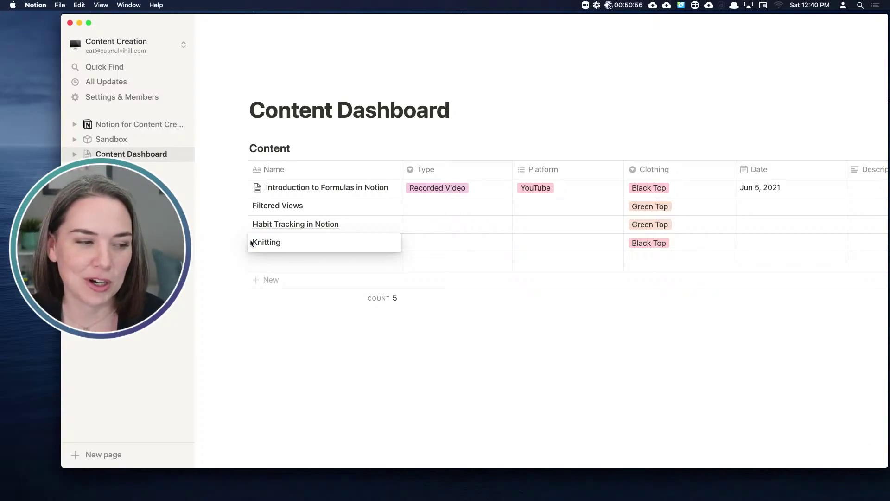
{"action": "type", "text": " Projects"}
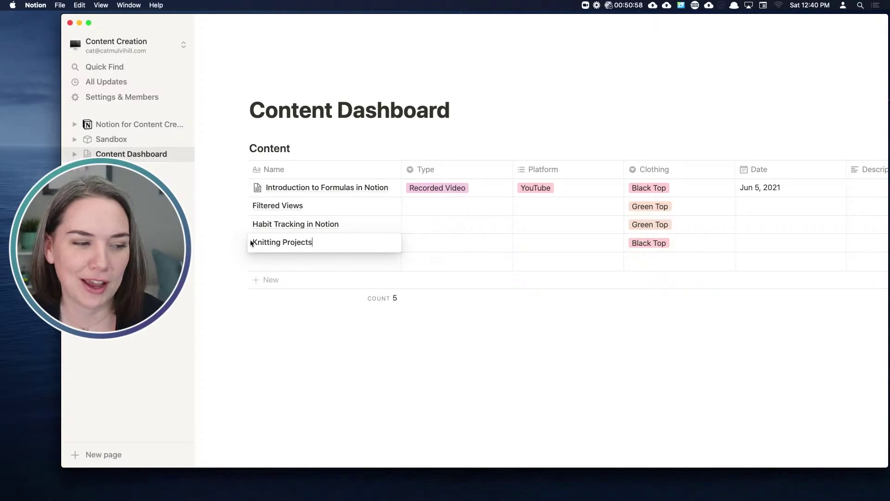
{"action": "key", "text": "Tab"}
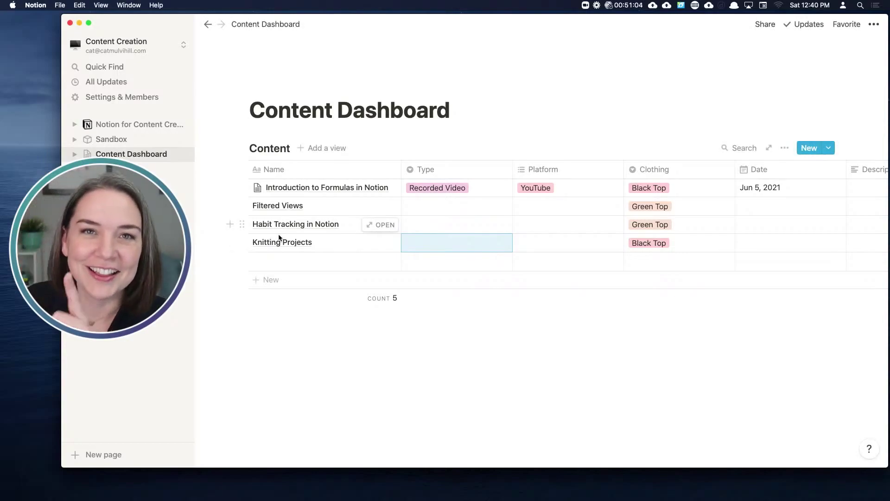
Name the untitled entry below "Knitting Projects" as "Team Task Tracking"
{"action": "left_click", "coordinate": [297, 260]}
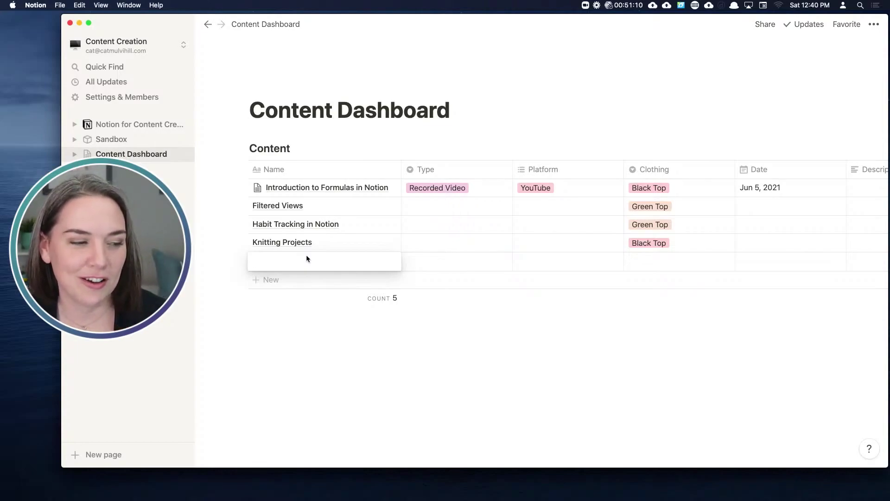
{"action": "type", "text": "Team Tas"}
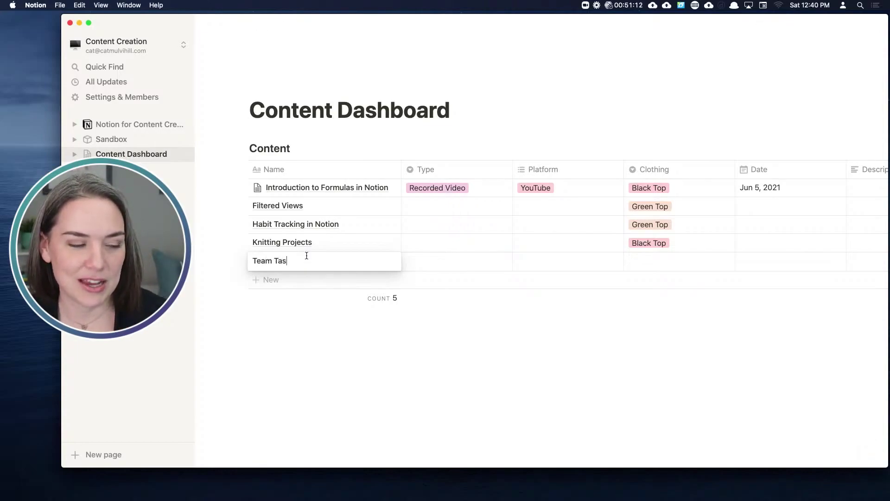
{"action": "type", "text": "k Tracking"}
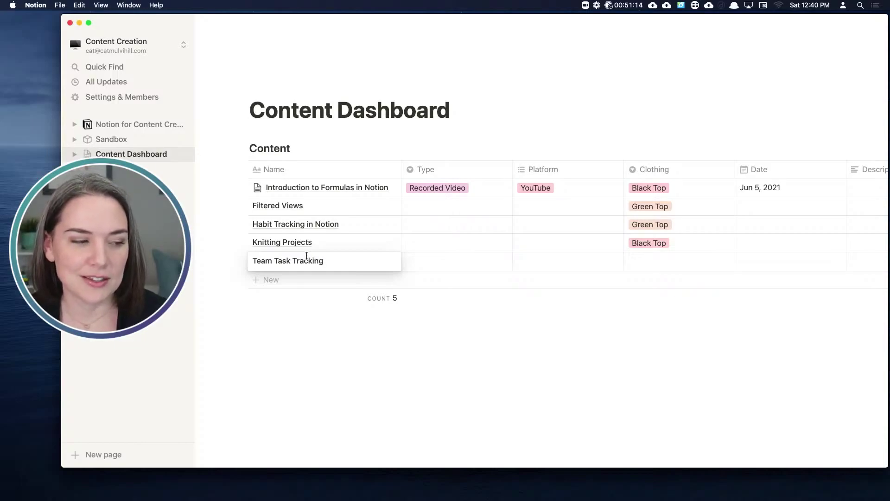
{"action": "key", "text": "Tab"}
Add a new entry named "Library or Knowledge Hub" to the Content table
{"action": "left_click", "coordinate": [300, 279]}
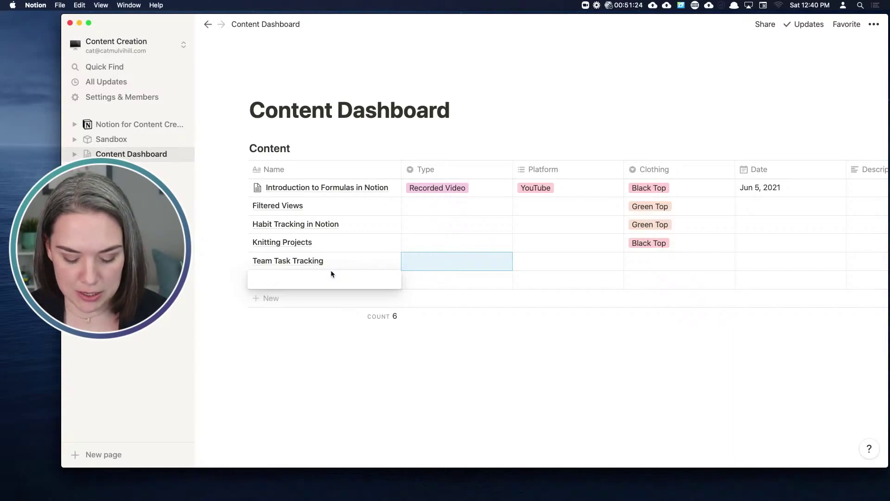
{"action": "type", "text": "You"}
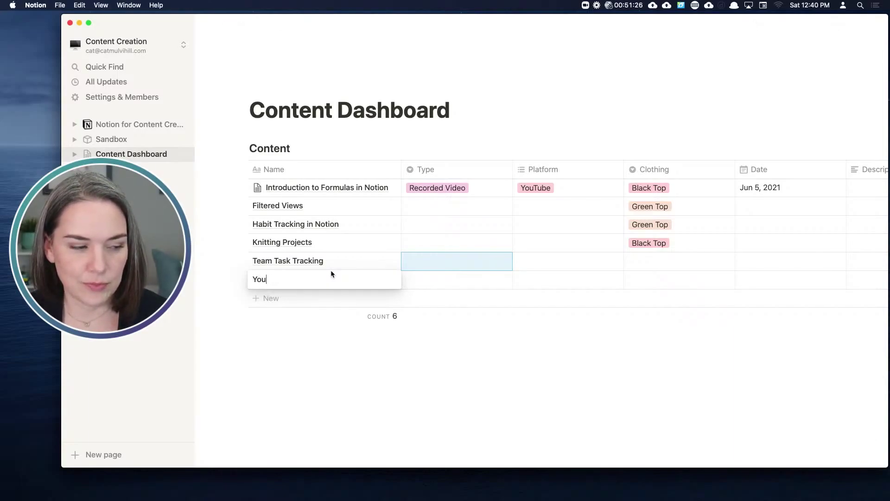
{"action": "key", "text": "BackSpace"}
{"action": "key", "text": "BackSpace"}
{"action": "key", "text": "BackSpace"}
{"action": "type", "text": "Library"}
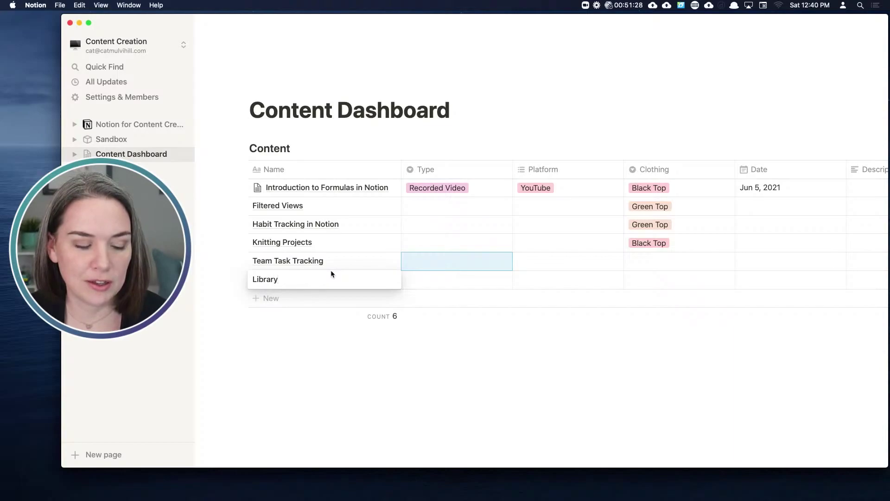
{"action": "type", "text": " or Kn"}
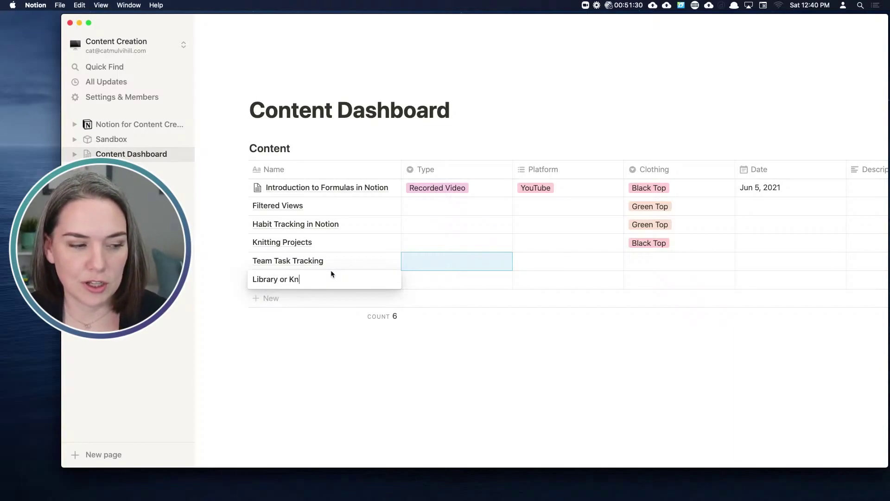
{"action": "type", "text": "owledge Hub"}
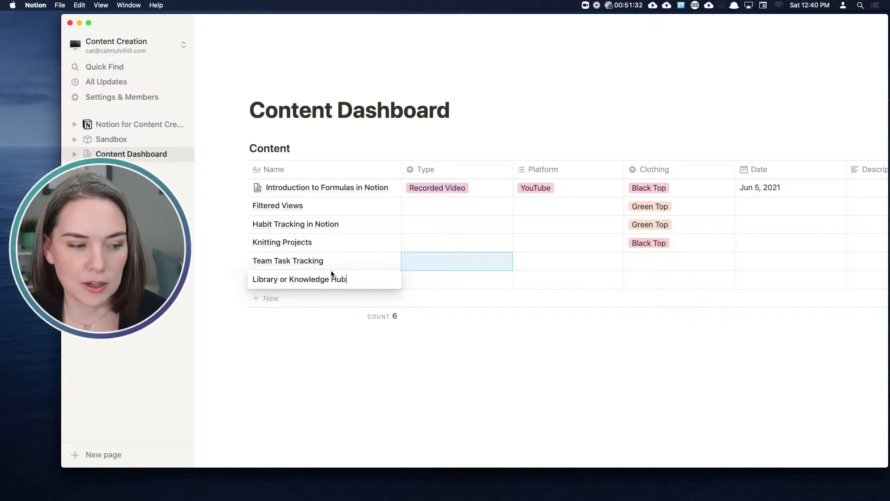
{"action": "left_click", "coordinate": [435, 279]}
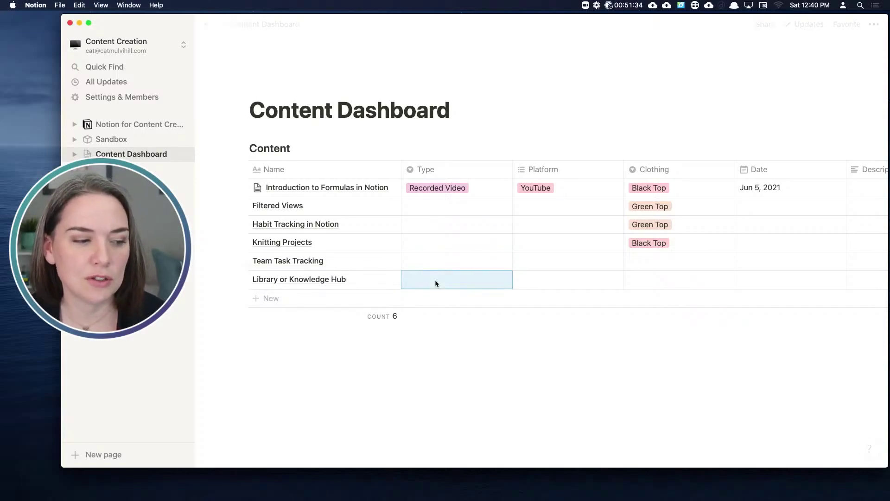
Add a "Meal Planning" entry to the Content table, and set the Type of "Filtered Views" to Livestream
{"action": "left_click", "coordinate": [273, 303]}
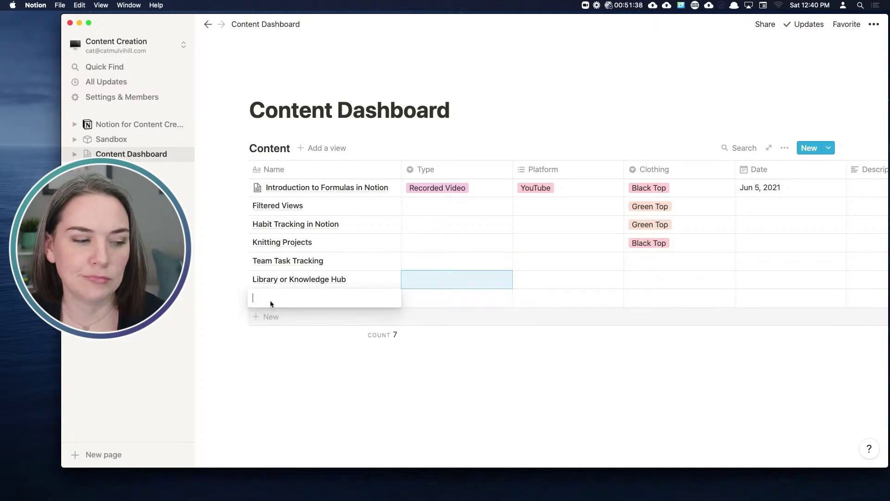
{"action": "type", "text": "Meal Planning"}
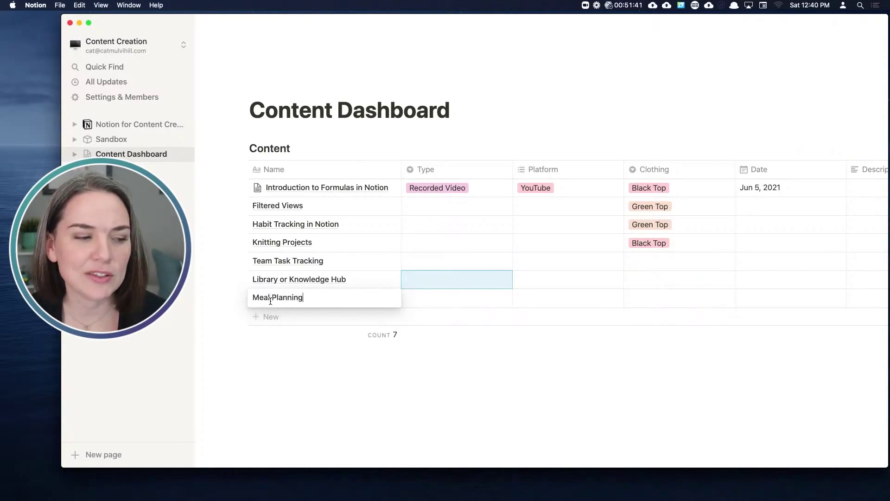
{"action": "key", "text": "Tab"}
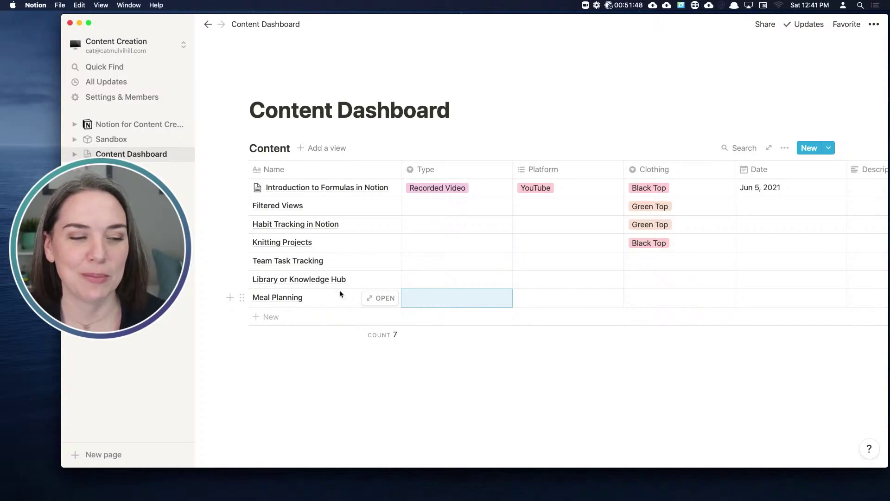
{"action": "left_click", "coordinate": [454, 205]}
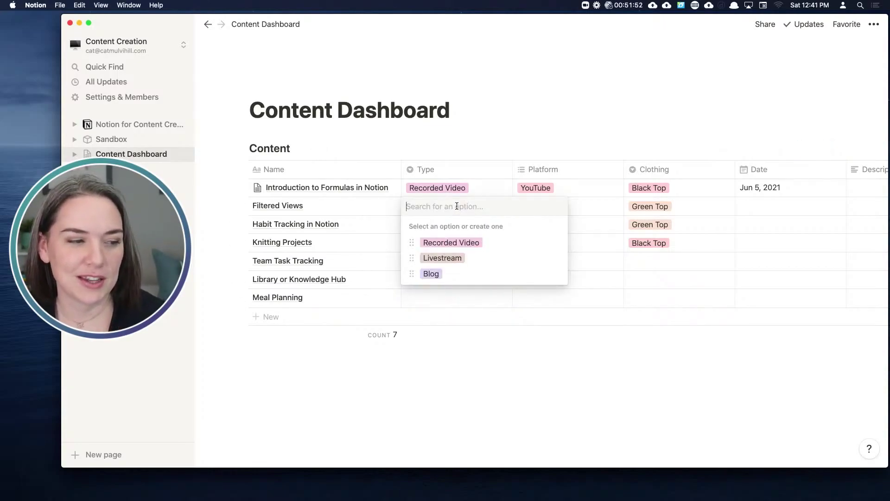
{"action": "left_click", "coordinate": [463, 258]}
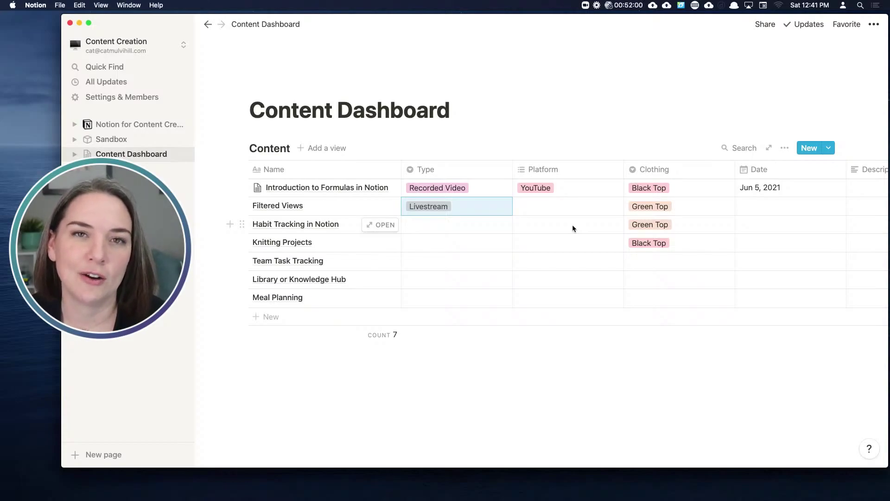
Create a Board view of the Content database named "By Type"
{"action": "left_click", "coordinate": [329, 151]}
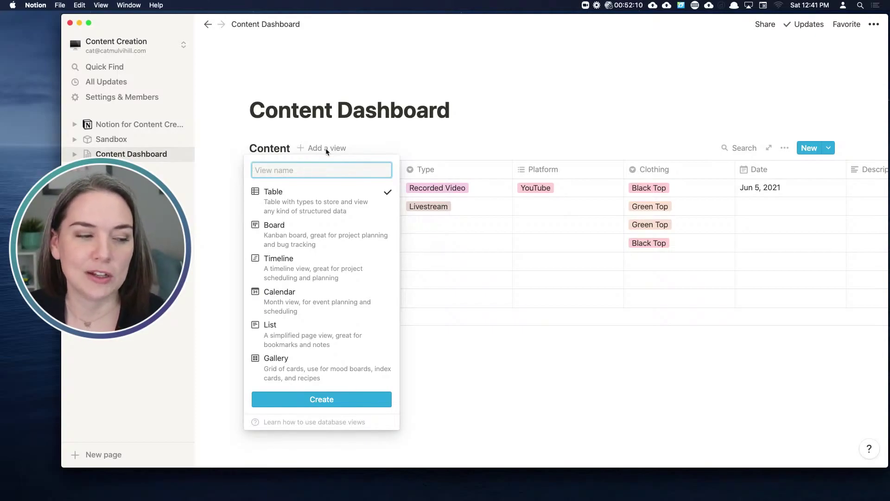
{"action": "left_click", "coordinate": [322, 237]}
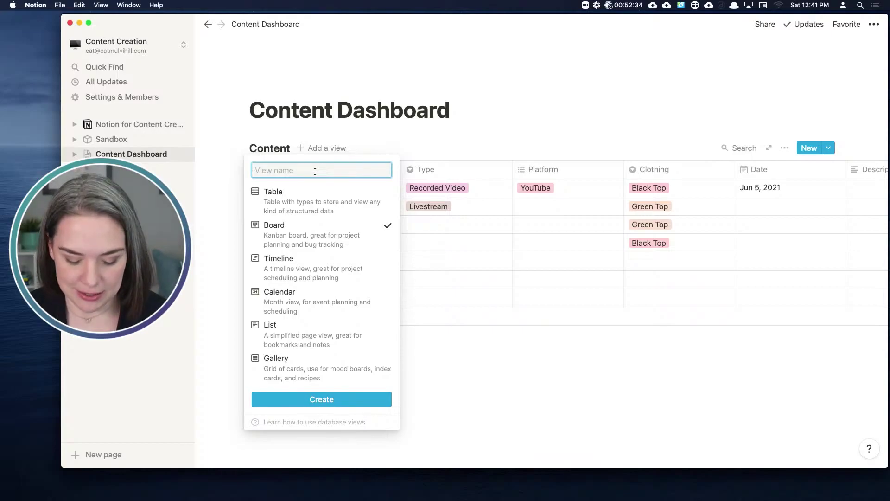
{"action": "type", "text": "By Type"}
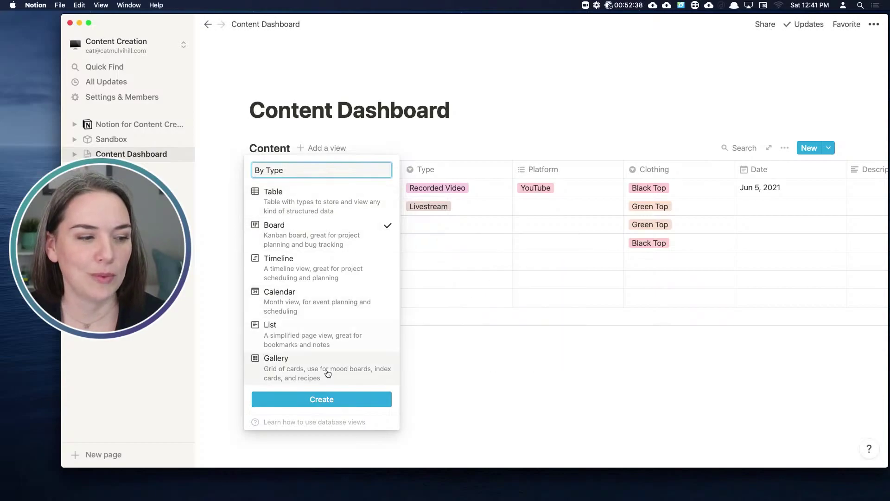
{"action": "left_click", "coordinate": [331, 401]}
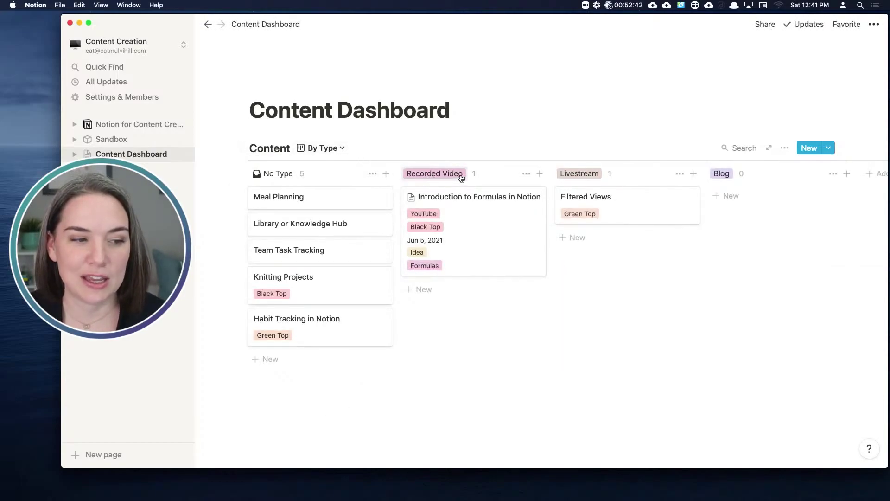
Examine which properties the By Type board can be grouped by, keeping Type as the grouping
{"action": "left_click", "coordinate": [784, 149]}
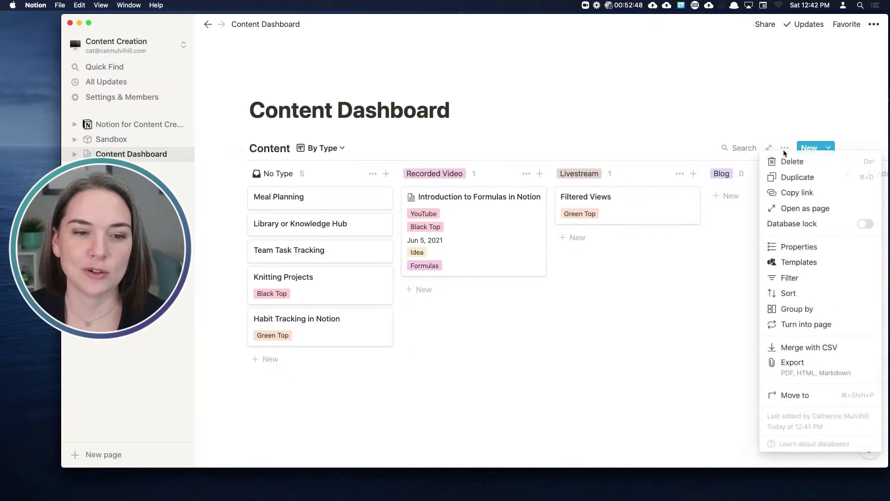
{"action": "left_click", "coordinate": [783, 127]}
{"action": "mouse_move", "coordinate": [773, 151]}
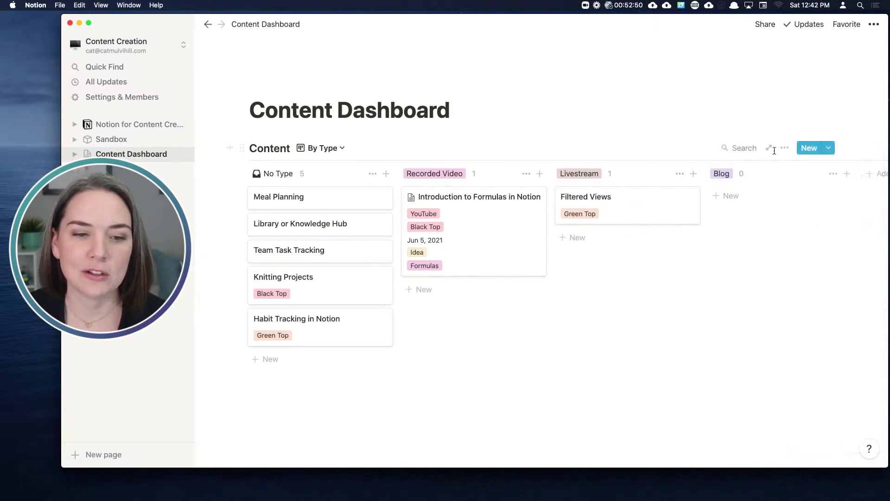
{"action": "left_click", "coordinate": [785, 149]}
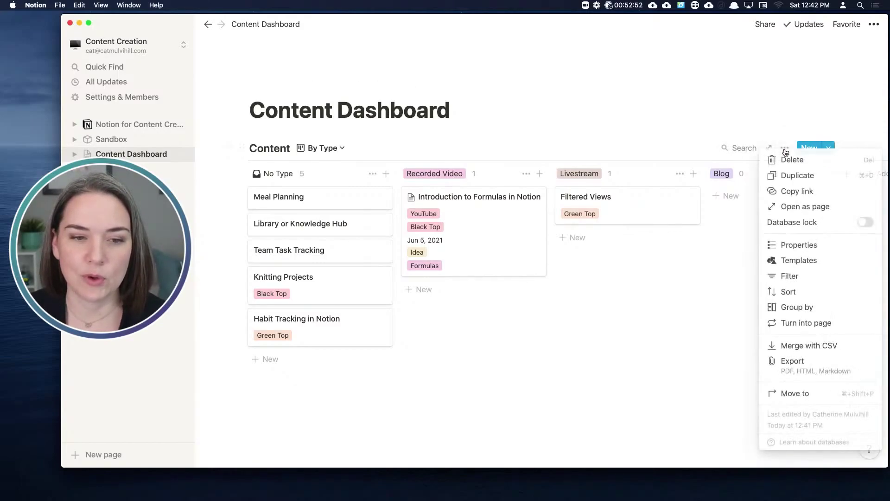
{"action": "left_click", "coordinate": [788, 309]}
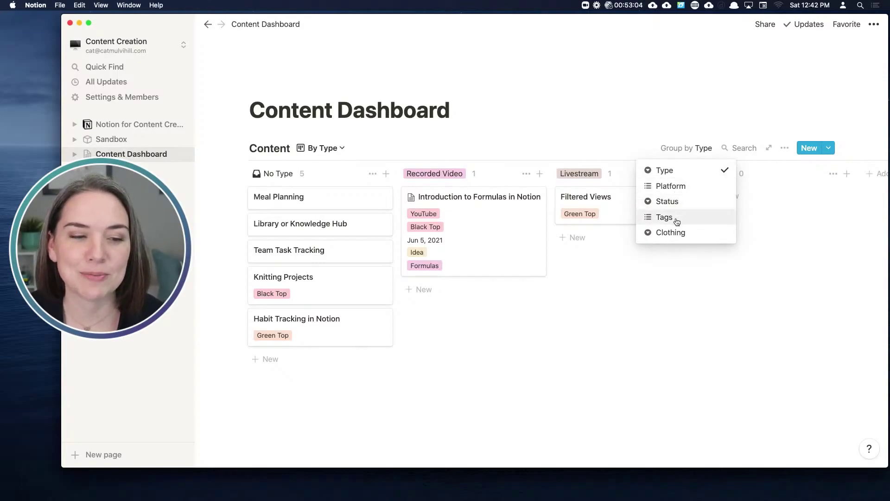
{"action": "left_click", "coordinate": [674, 175]}
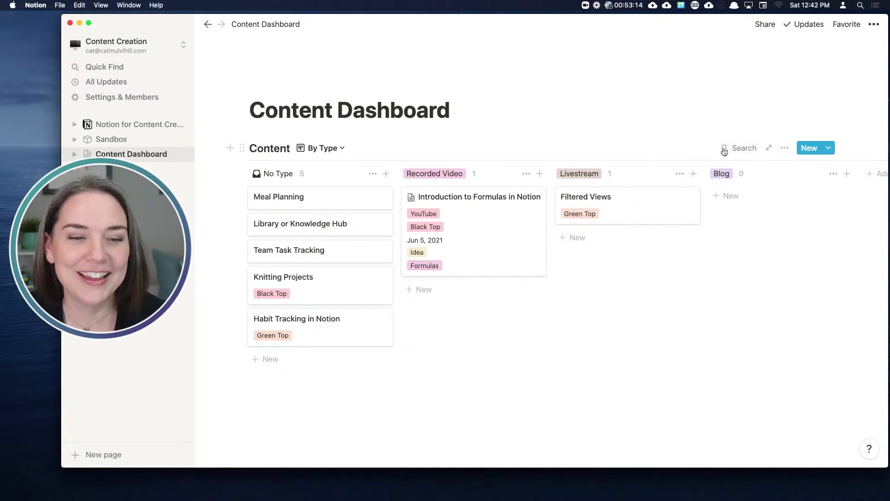
{"action": "left_click", "coordinate": [785, 148]}
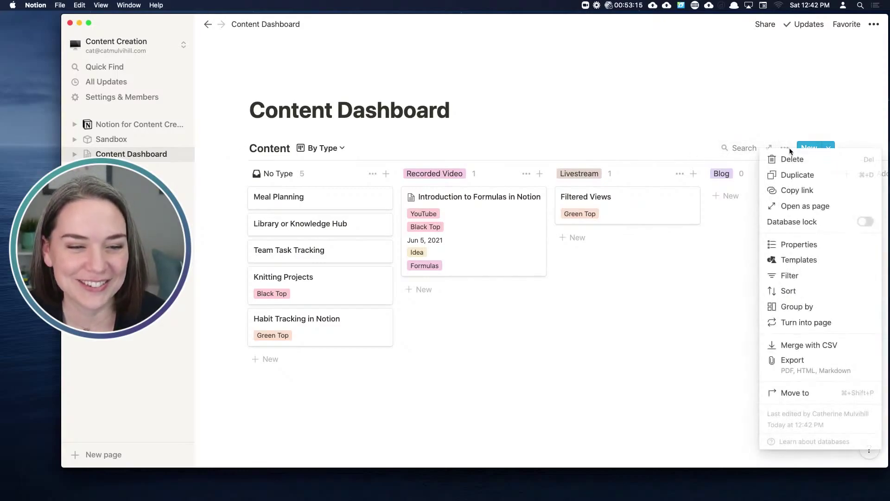
{"action": "left_click", "coordinate": [791, 307]}
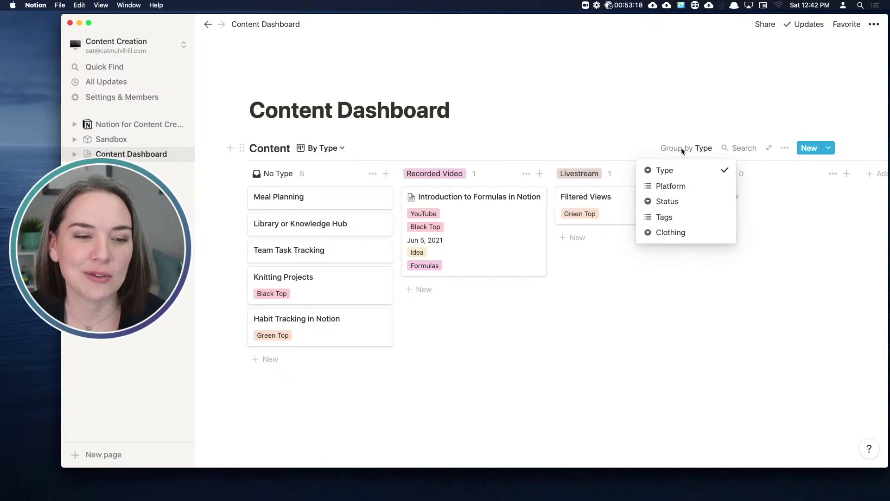
{"action": "left_click", "coordinate": [679, 139]}
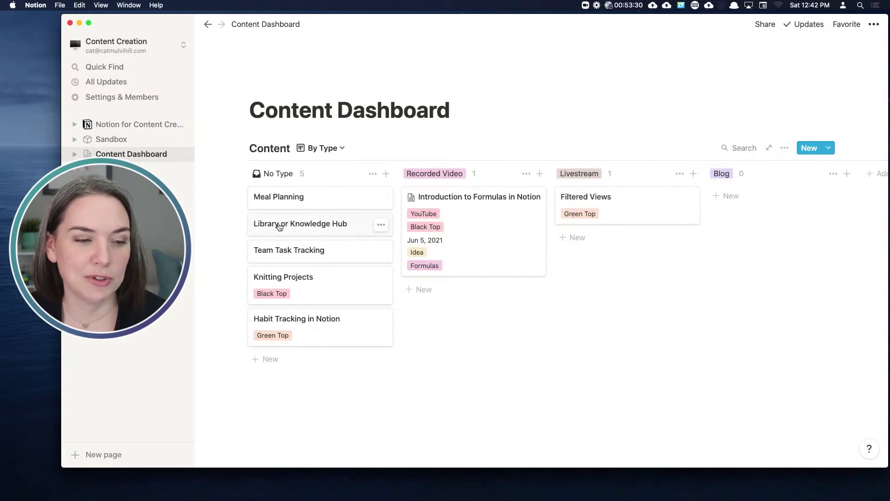
Move "Library or Knowledge Hub", "Habit Tracking in Notion" and "Meal Planning" to Livestream, and "Knitting Projects" and "Team Task Tracking" to Recorded Video
{"action": "left_click_drag", "start_coordinate": [280, 226], "coordinate": [563, 239]}
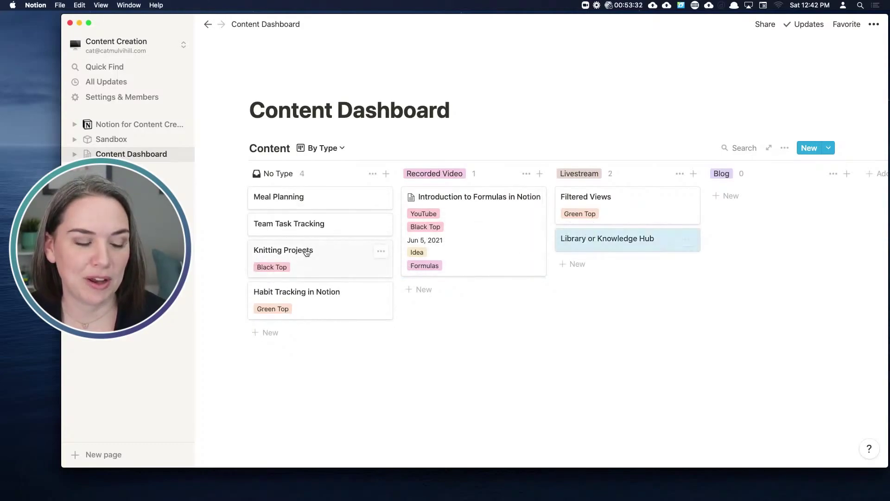
{"action": "left_click_drag", "start_coordinate": [302, 253], "coordinate": [429, 329]}
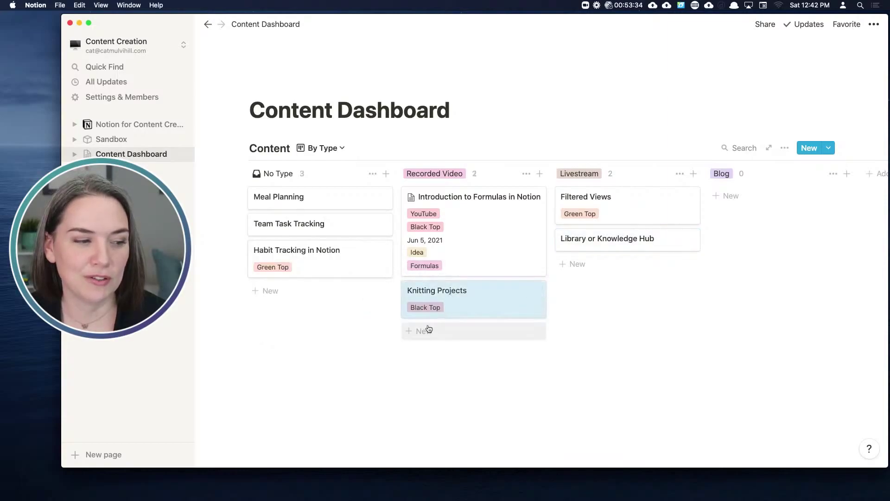
{"action": "left_click_drag", "start_coordinate": [319, 257], "coordinate": [609, 271]}
{"action": "left_click_drag", "start_coordinate": [300, 231], "coordinate": [409, 306]}
{"action": "left_click_drag", "start_coordinate": [300, 202], "coordinate": [607, 308]}
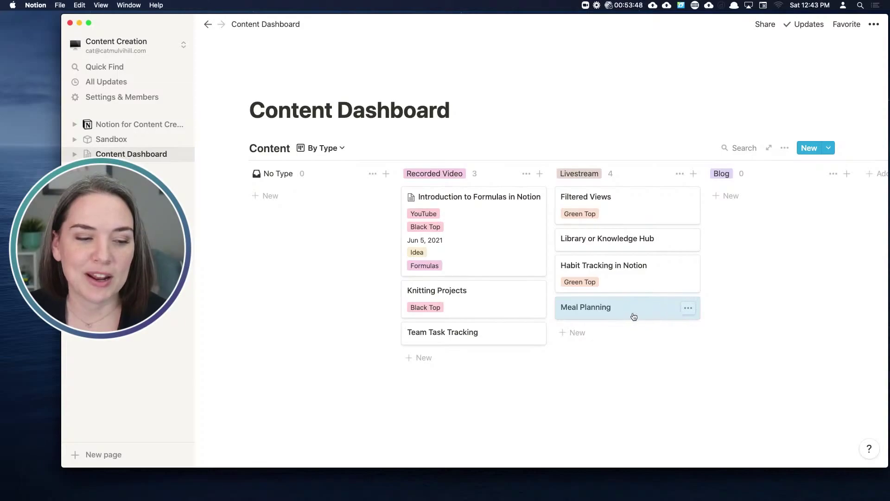
Duplicate the "Meal Planning" card, title the copy "Meal Planning" and set its Type to Blog
{"action": "left_click", "coordinate": [688, 309]}
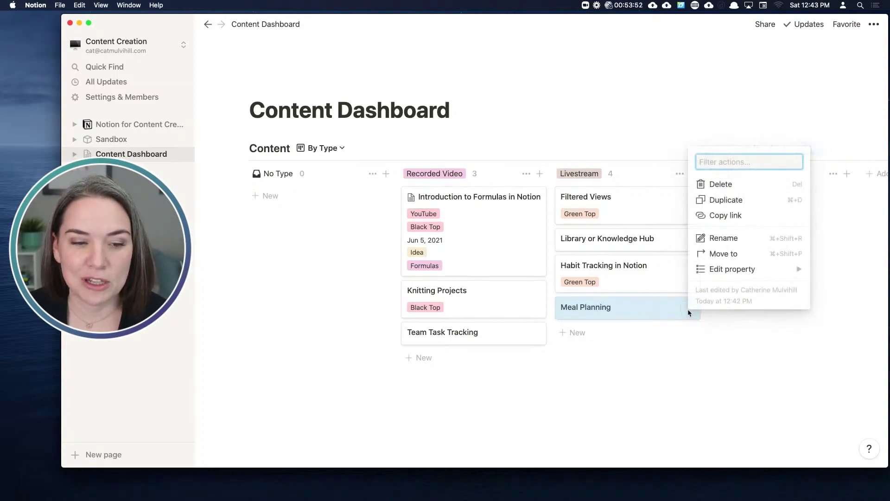
{"action": "left_click", "coordinate": [724, 200]}
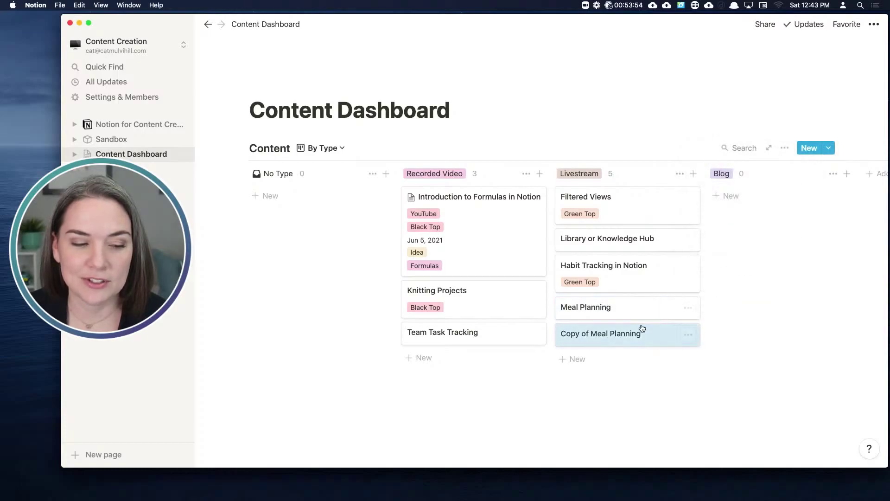
{"action": "left_click", "coordinate": [608, 334]}
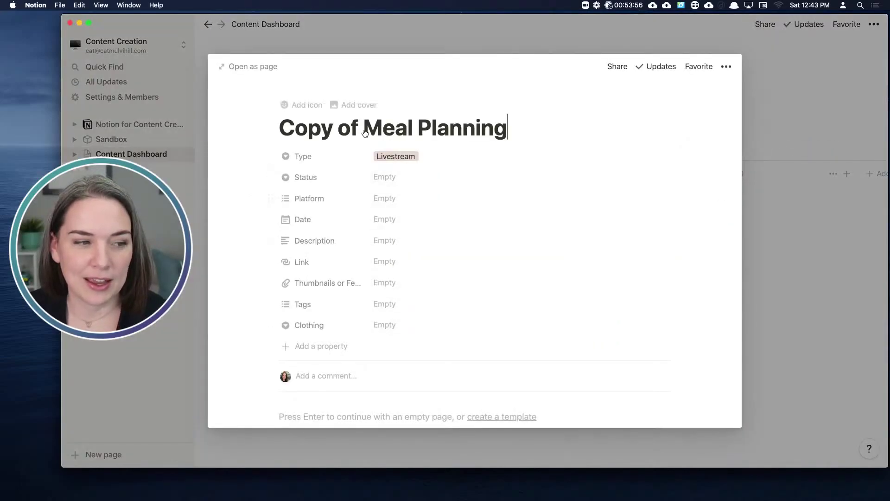
{"action": "left_click_drag", "start_coordinate": [365, 133], "coordinate": [276, 132]}
{"action": "key", "text": "BackSpace"}
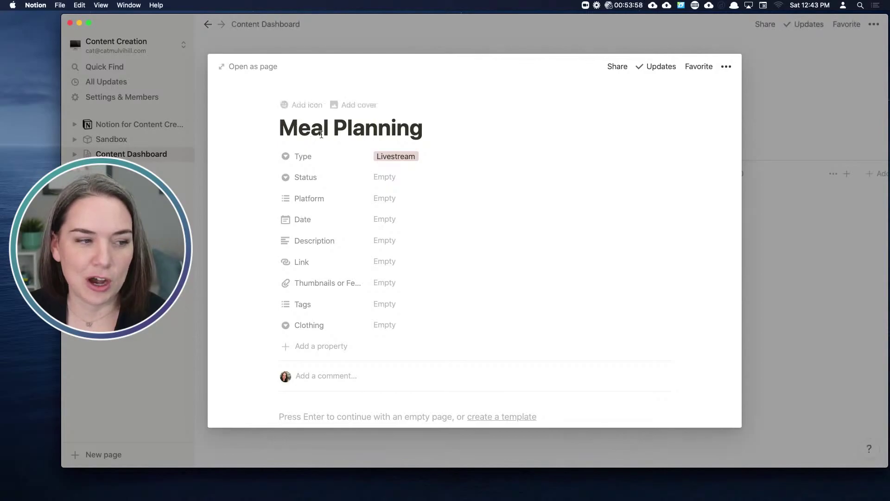
{"action": "left_click", "coordinate": [404, 160]}
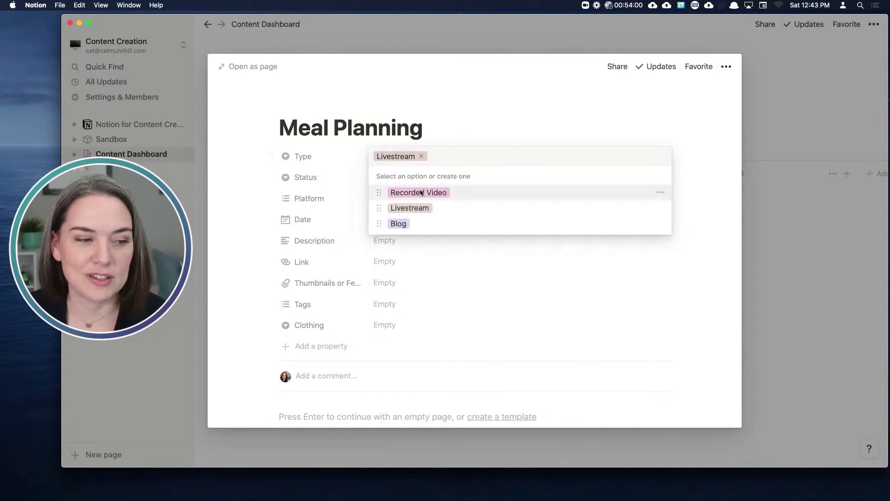
{"action": "left_click", "coordinate": [406, 224]}
{"action": "left_click", "coordinate": [783, 285]}
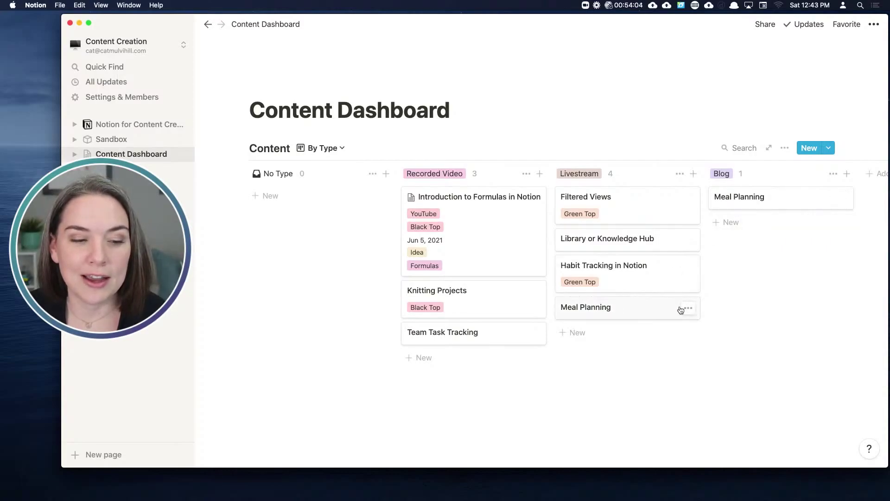
Duplicate the Livestream card "Habit Tracking in Notion" and move the copy into the Blog column
{"action": "left_click", "coordinate": [687, 308]}
{"action": "key", "text": "Escape"}
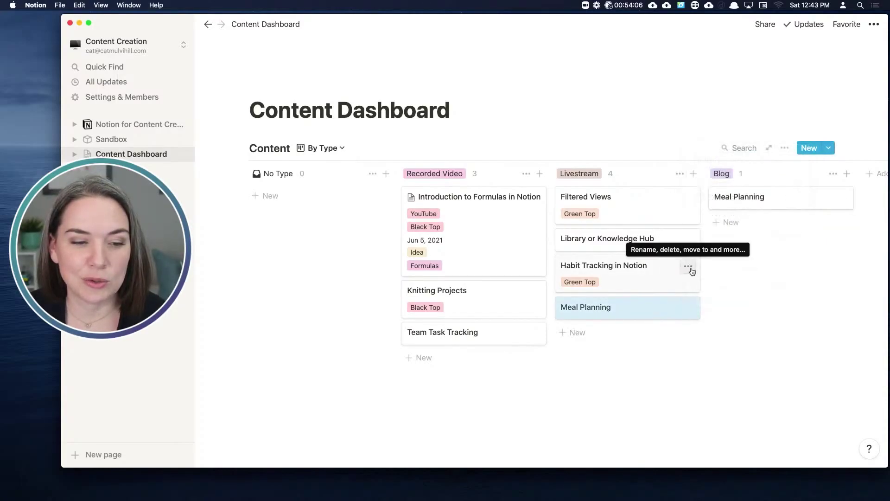
{"action": "left_click", "coordinate": [688, 268]}
{"action": "left_click", "coordinate": [722, 320]}
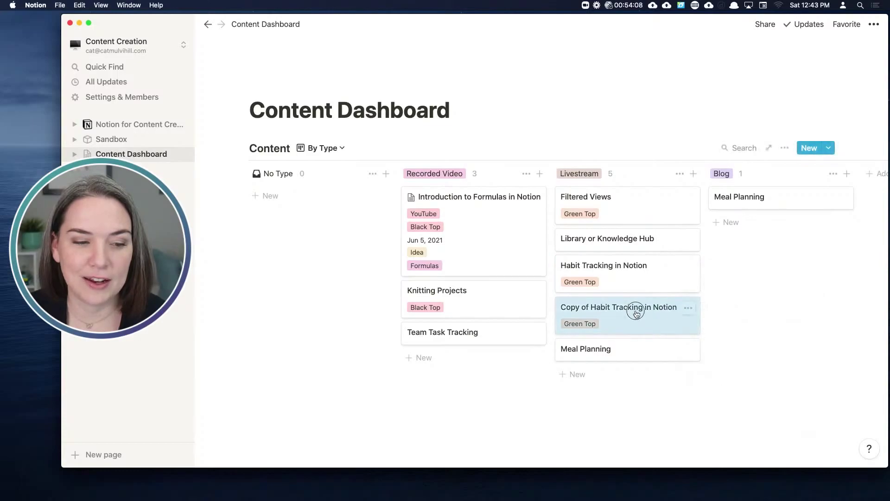
{"action": "left_click_drag", "start_coordinate": [637, 313], "coordinate": [781, 223]}
Remove "Copy of" from the Blog card's title so it reads "Habit Tracking in Notion"
{"action": "left_click", "coordinate": [766, 224]}
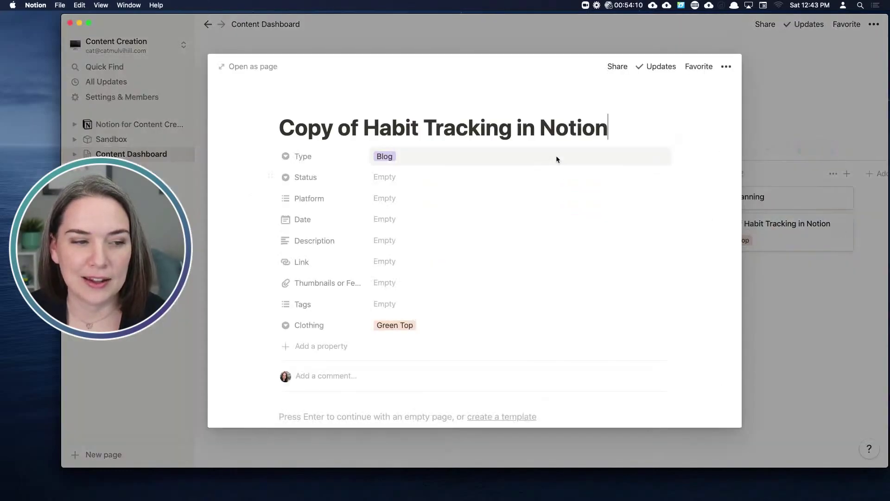
{"action": "left_click_drag", "start_coordinate": [366, 132], "coordinate": [264, 133]}
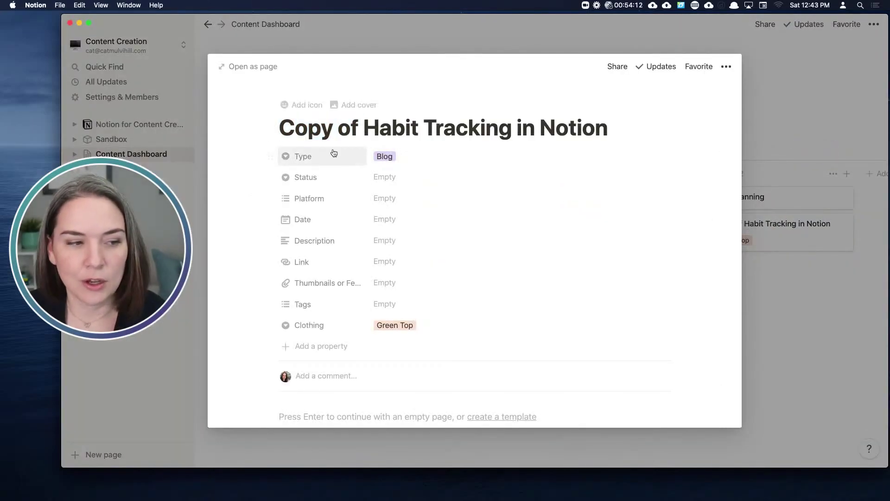
{"action": "left_click_drag", "start_coordinate": [364, 129], "coordinate": [260, 130]}
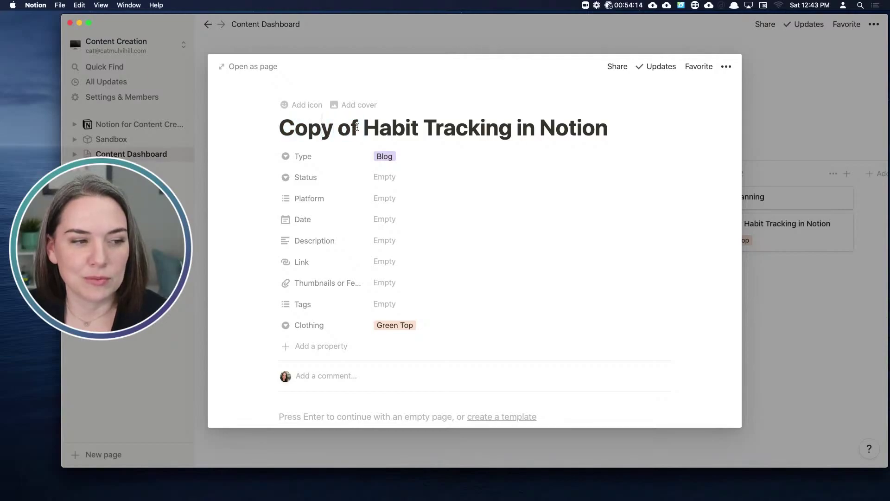
{"action": "left_click", "coordinate": [356, 126]}
{"action": "key", "text": "BackSpace"}
{"action": "key", "text": "BackSpace"}
{"action": "key", "text": "BackSpace"}
{"action": "key", "text": "BackSpace"}
{"action": "key", "text": "BackSpace"}
{"action": "key", "text": "BackSpace"}
{"action": "key", "text": "BackSpace"}
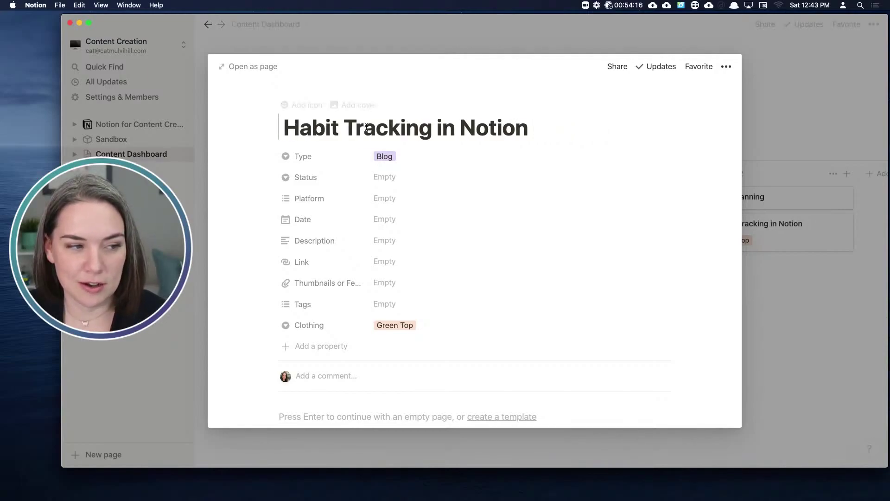
{"action": "key", "text": "Delete"}
{"action": "left_click", "coordinate": [761, 277]}
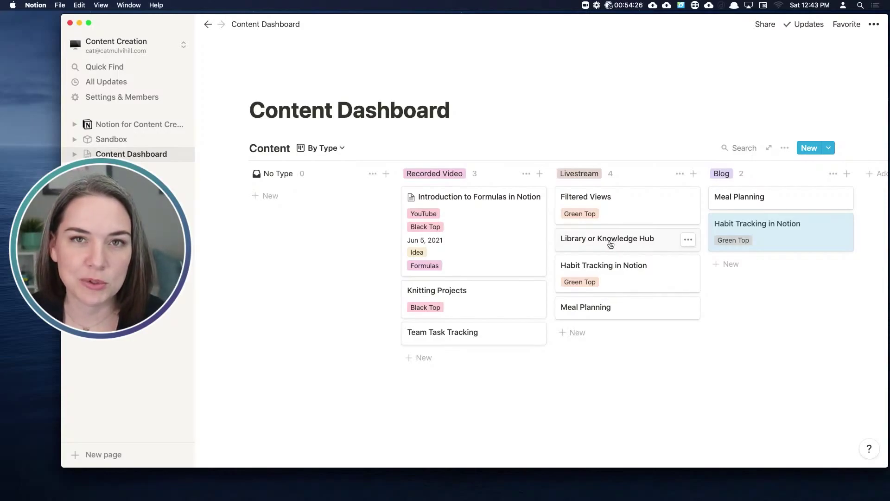
Place a duplicate of the Livestream card "Library or Knowledge Hub" at the end of the Blog column
{"action": "left_click_drag", "start_coordinate": [600, 243], "coordinate": [747, 266]}
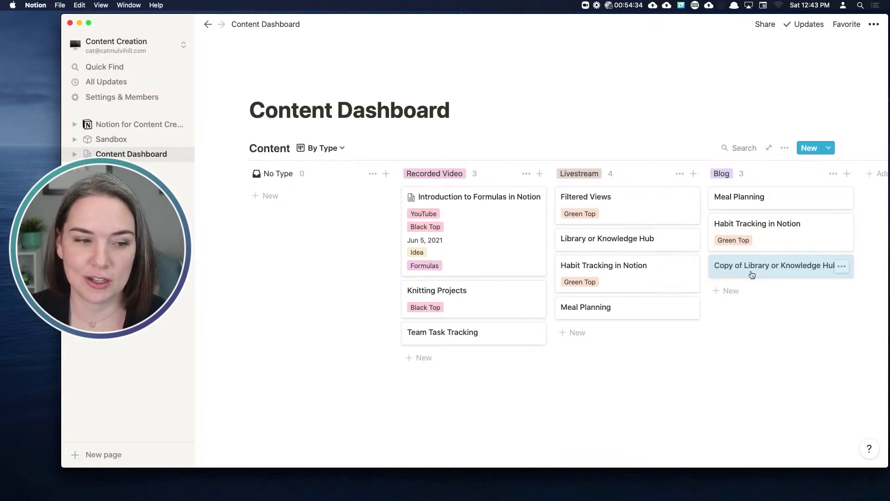
Add a "Video" text line below the board, duplicate it, and delete both lines
{"action": "left_click", "coordinate": [292, 408]}
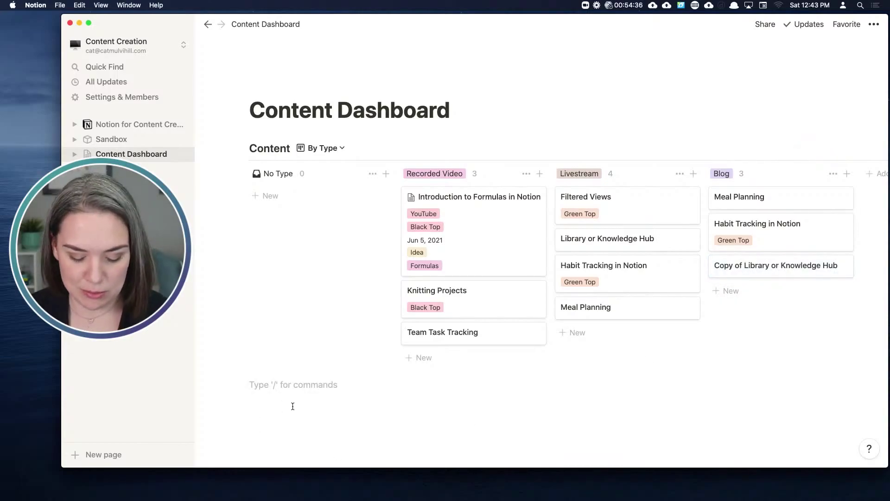
{"action": "type", "text": "Video"}
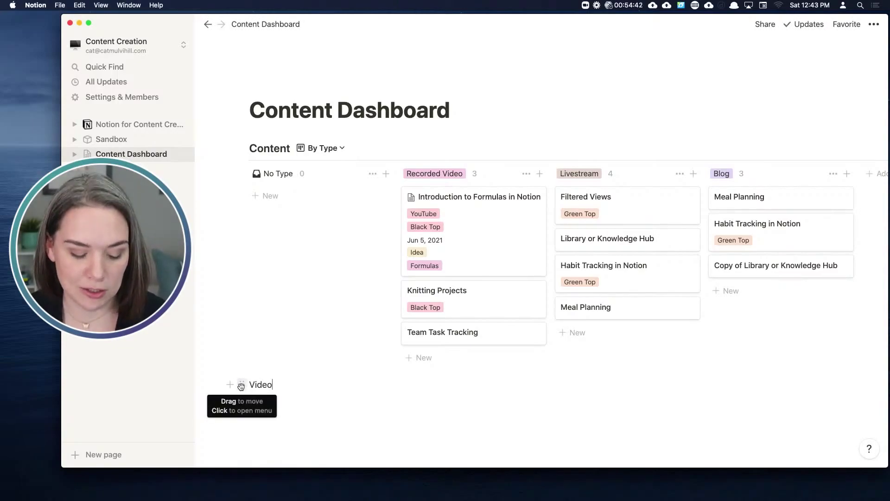
{"action": "key", "text": "cmd+d"}
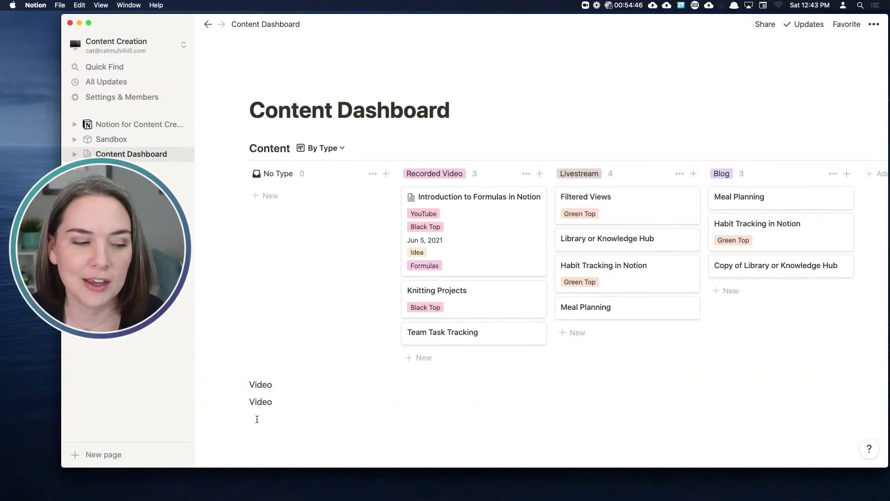
{"action": "left_click_drag", "start_coordinate": [257, 419], "coordinate": [235, 380]}
{"action": "key", "text": "BackSpace"}
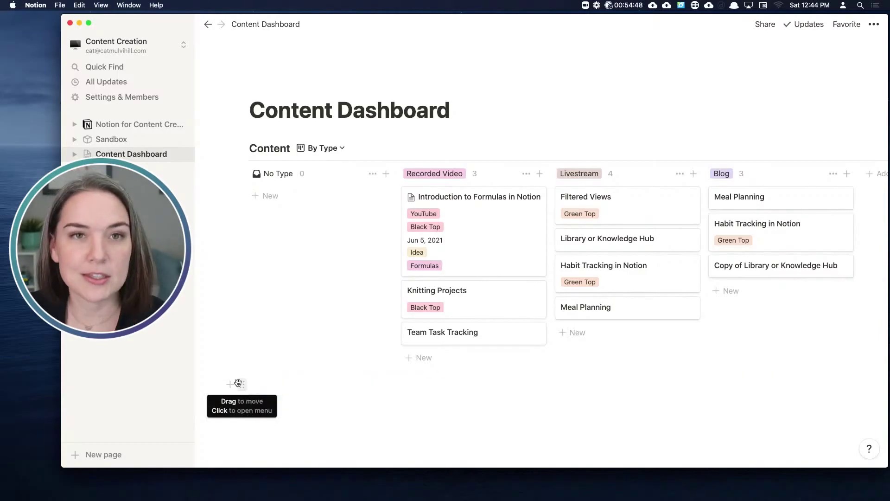
Rename the copied card in the Blog column to "Library or Knowledge Hub"
{"action": "left_click", "coordinate": [742, 268]}
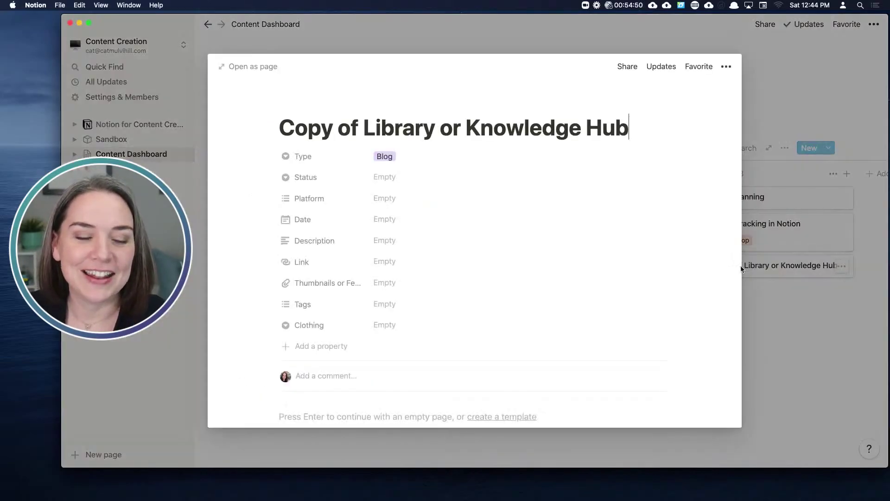
{"action": "left_click_drag", "start_coordinate": [365, 129], "coordinate": [260, 132]}
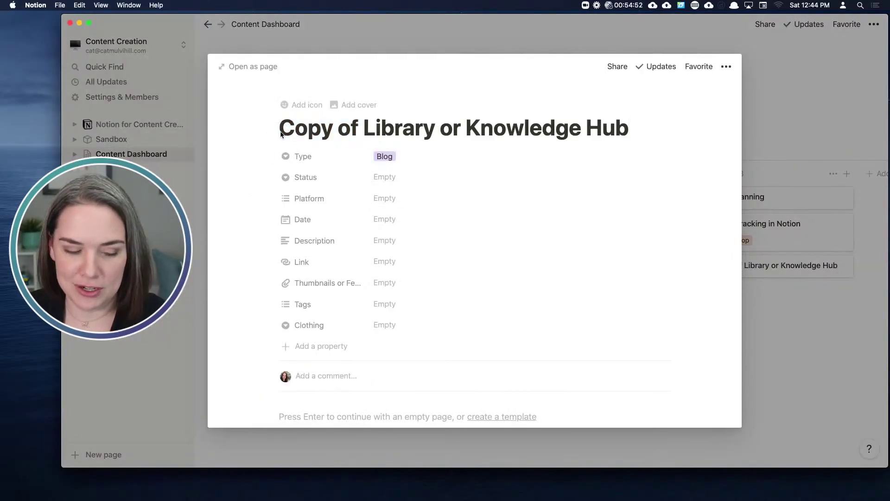
{"action": "left_click_drag", "start_coordinate": [365, 130], "coordinate": [274, 131]}
{"action": "key", "text": "BackSpace"}
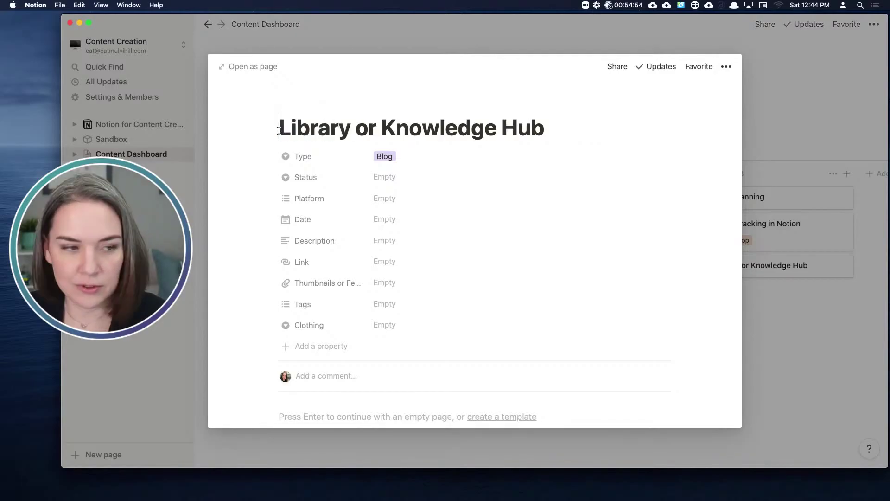
{"action": "left_click", "coordinate": [835, 346]}
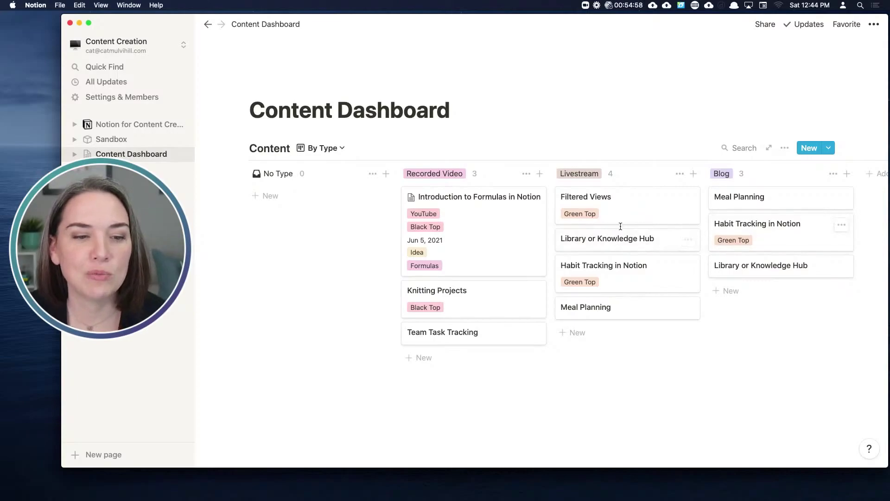
Create another Board view of the Content database named "By Platform"
{"action": "left_click", "coordinate": [330, 149]}
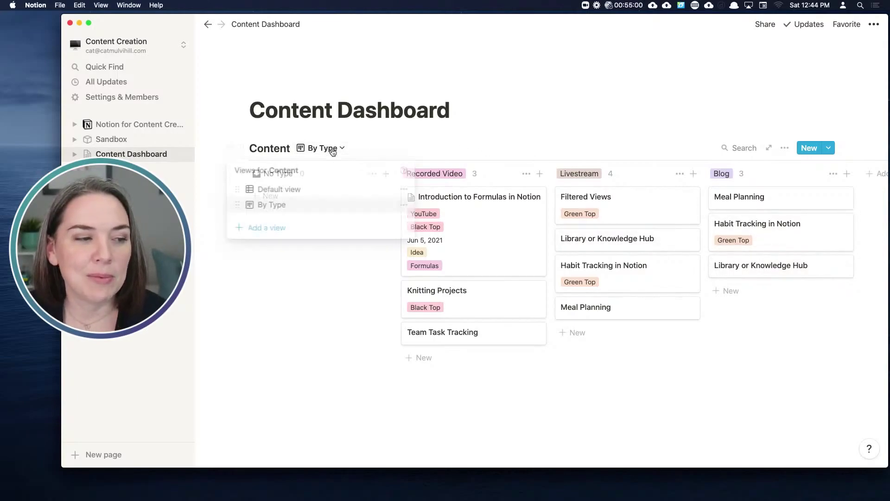
{"action": "left_click", "coordinate": [271, 231]}
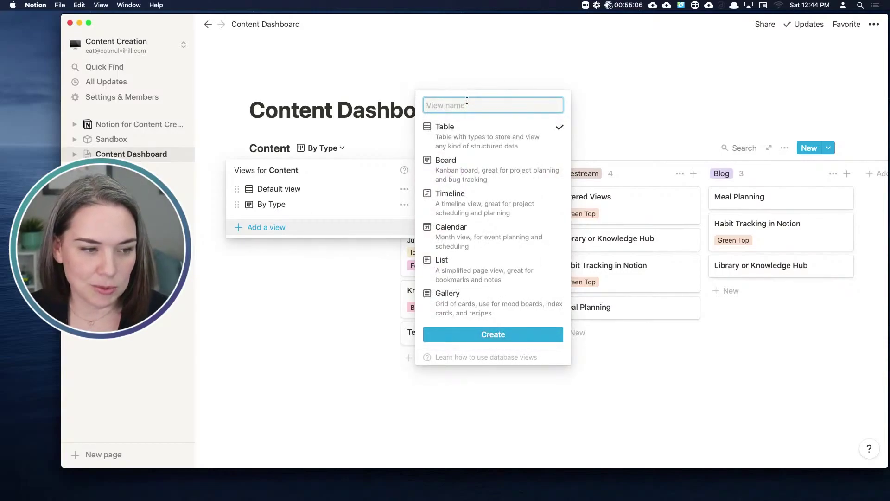
{"action": "type", "text": "By Platform"}
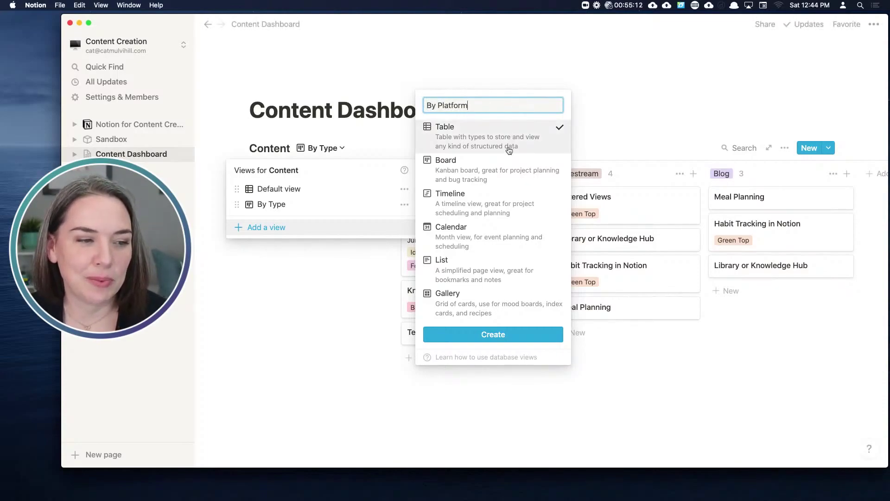
{"action": "left_click", "coordinate": [496, 167]}
{"action": "left_click", "coordinate": [497, 336]}
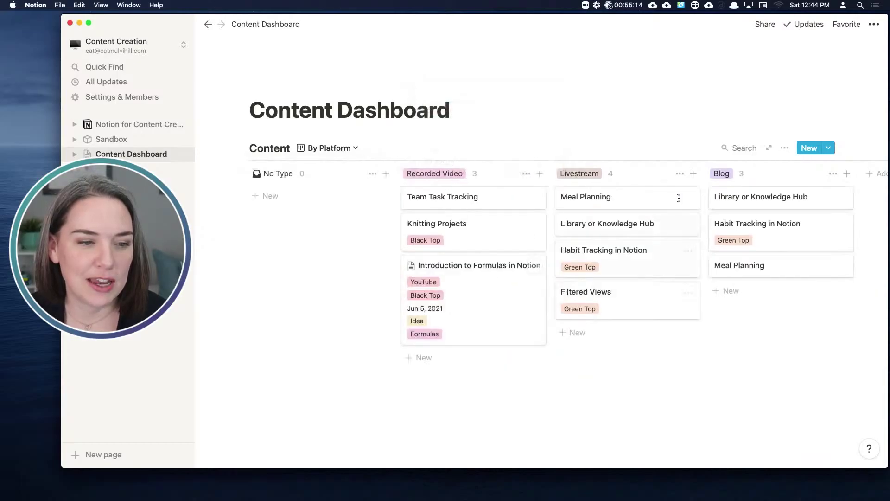
Group the By Platform board of the Content database by the Platform property
{"action": "left_click", "coordinate": [785, 149]}
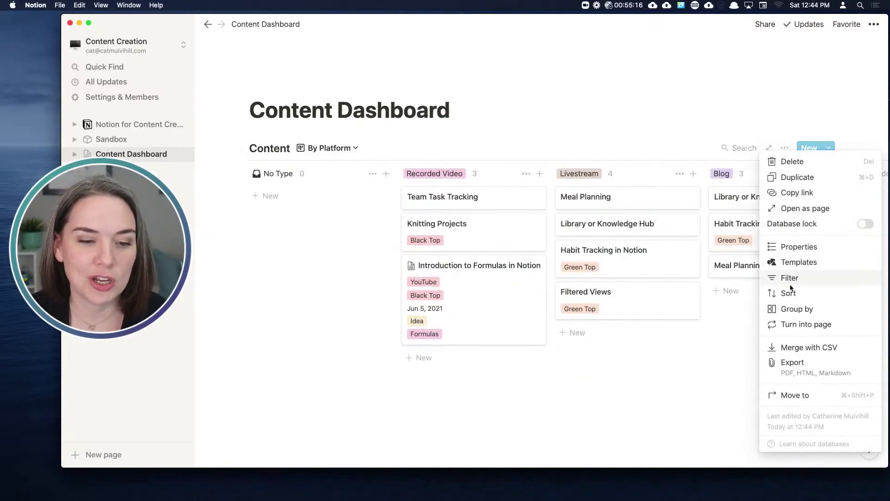
{"action": "left_click", "coordinate": [795, 309]}
{"action": "left_click", "coordinate": [676, 187]}
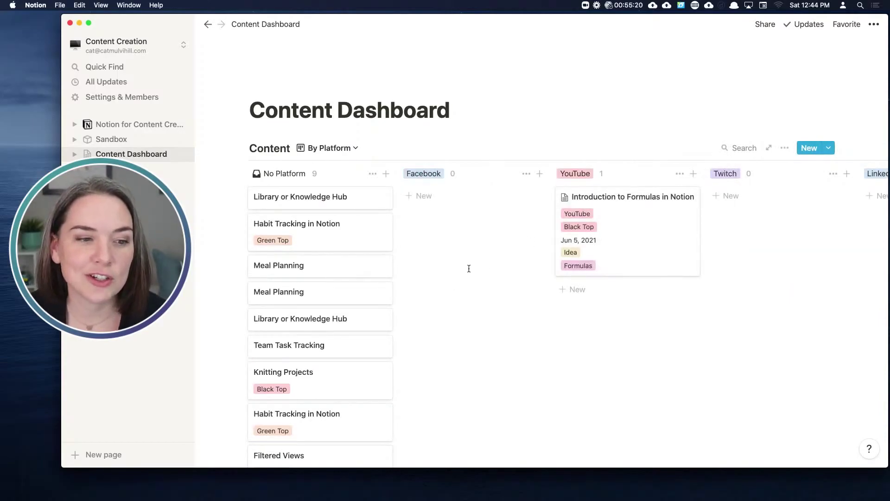
{"action": "scroll", "coordinate": [469, 269], "scroll_direction": "down", "scroll_amount": 3}
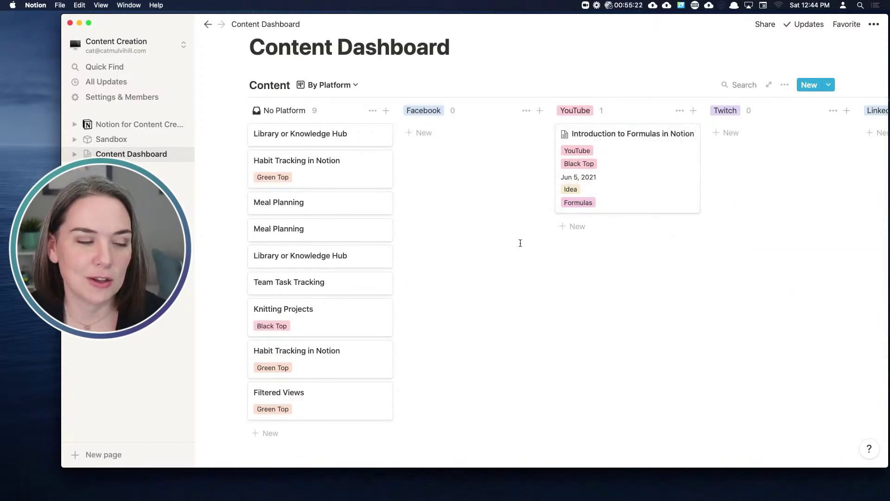
{"action": "mouse_move", "coordinate": [218, 135]}
{"action": "left_mouse_down"}
{"action": "mouse_move", "coordinate": [246, 133]}
{"action": "mouse_move", "coordinate": [232, 133]}
{"action": "left_mouse_up"}
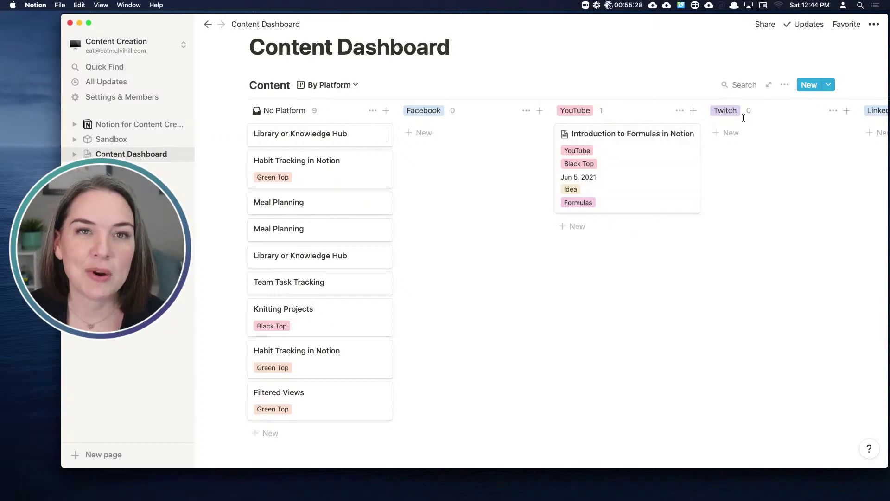
Show the Type property and hide the Clothing property on the By Platform board's cards
{"action": "left_click", "coordinate": [785, 85]}
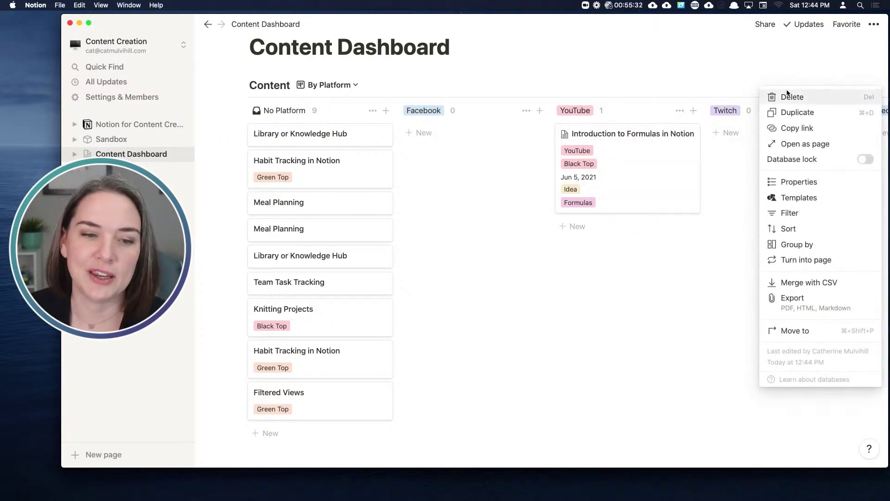
{"action": "left_click", "coordinate": [795, 183]}
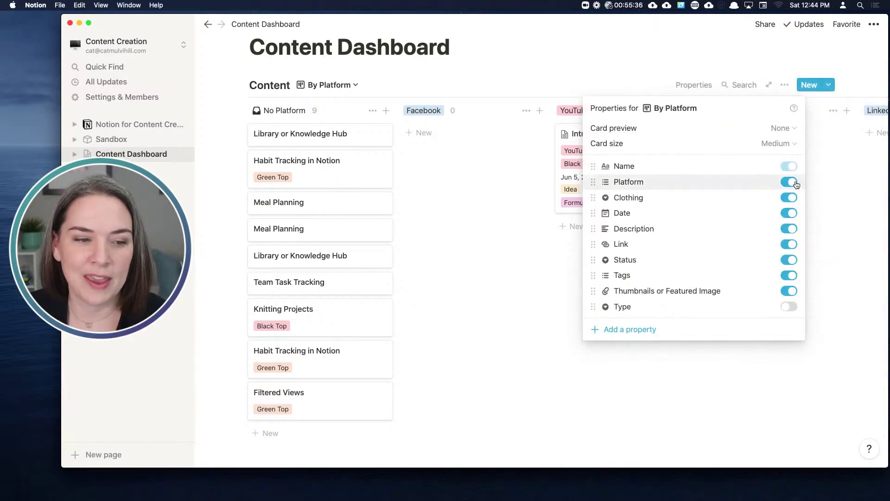
{"action": "left_click", "coordinate": [793, 308]}
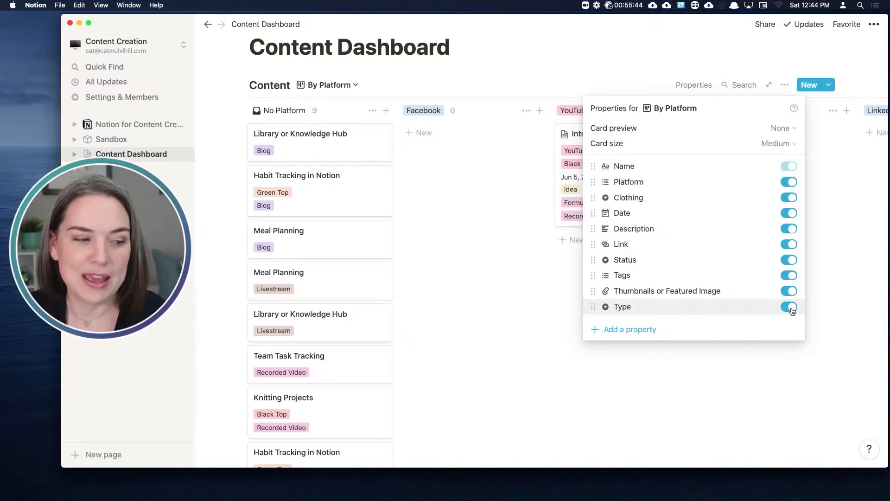
{"action": "left_click", "coordinate": [790, 199]}
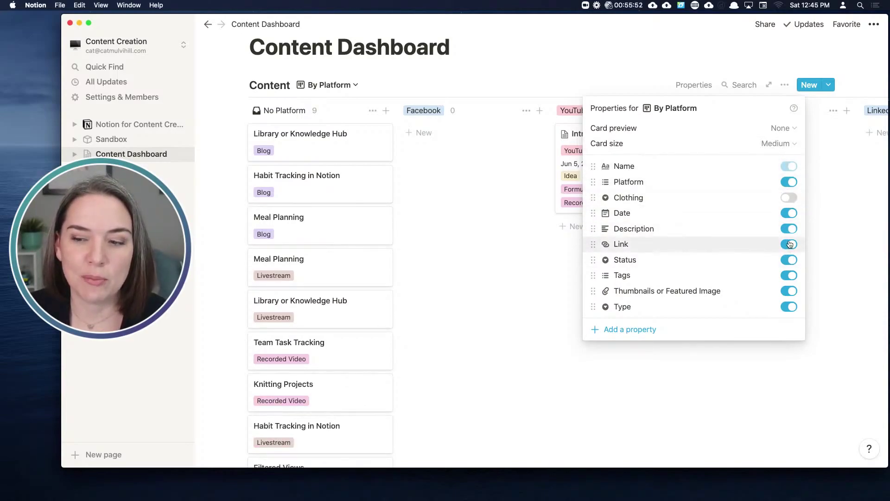
{"action": "left_click", "coordinate": [815, 245]}
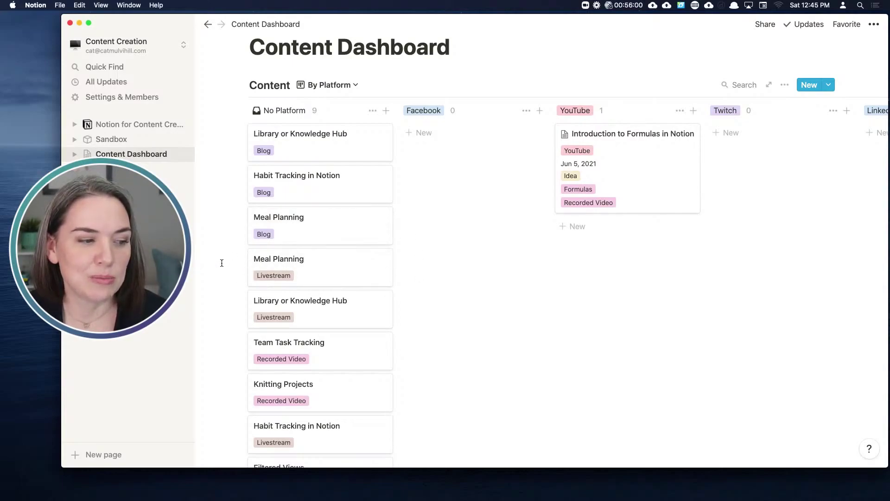
Move the four Livestream cards, Meal Planning, Library or Knowledge Hub, Habit Tracking in Notion and Filtered Views, from No Platform to the YouTube column
{"action": "left_click_drag", "start_coordinate": [222, 263], "coordinate": [614, 235]}
{"action": "left_click_drag", "start_coordinate": [230, 353], "coordinate": [319, 408]}
{"action": "left_click_drag", "start_coordinate": [380, 340], "coordinate": [605, 334]}
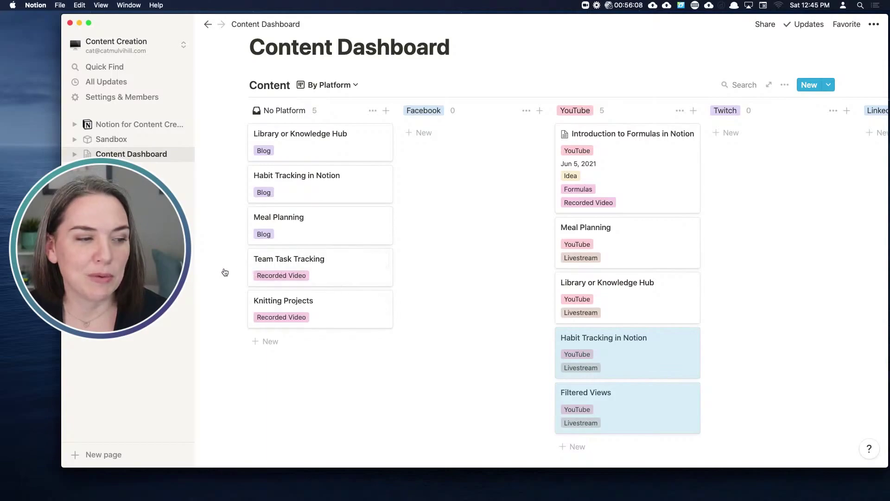
Move the Recorded Video cards Team Task Tracking and Knitting Projects together from No Platform to the Facebook column
{"action": "left_click_drag", "start_coordinate": [224, 271], "coordinate": [310, 326]}
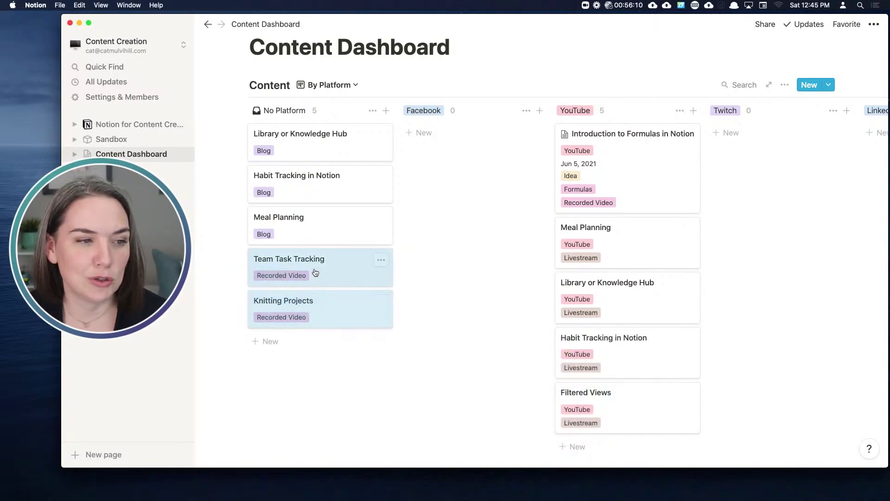
{"action": "left_click_drag", "start_coordinate": [316, 284], "coordinate": [468, 143]}
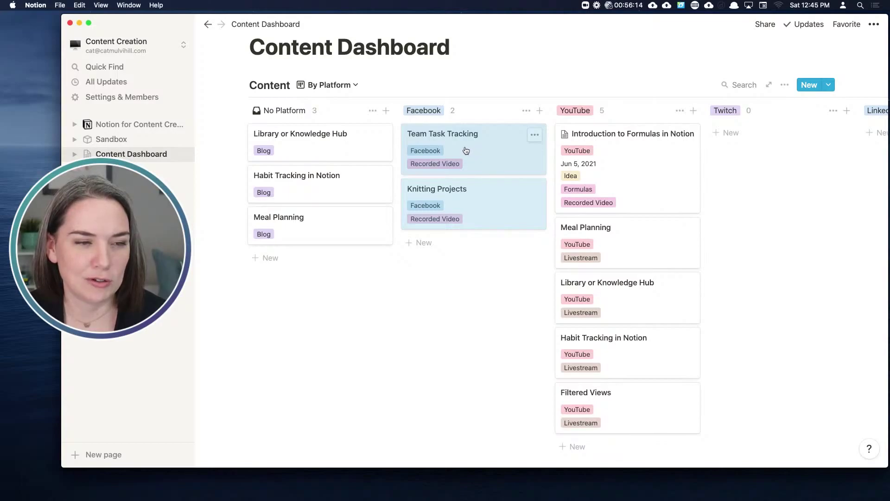
{"action": "left_click", "coordinate": [498, 266]}
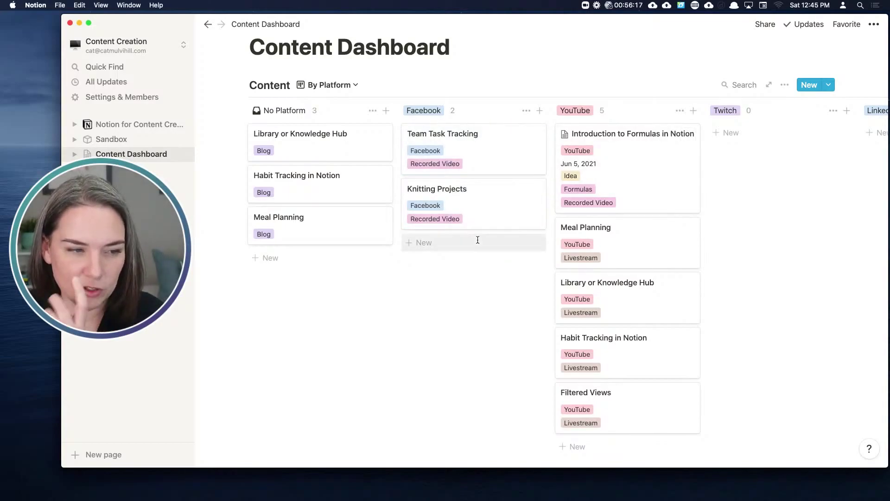
Add YouTube as a second platform on the Team Task Tracking card, and close the card
{"action": "left_click", "coordinate": [475, 148]}
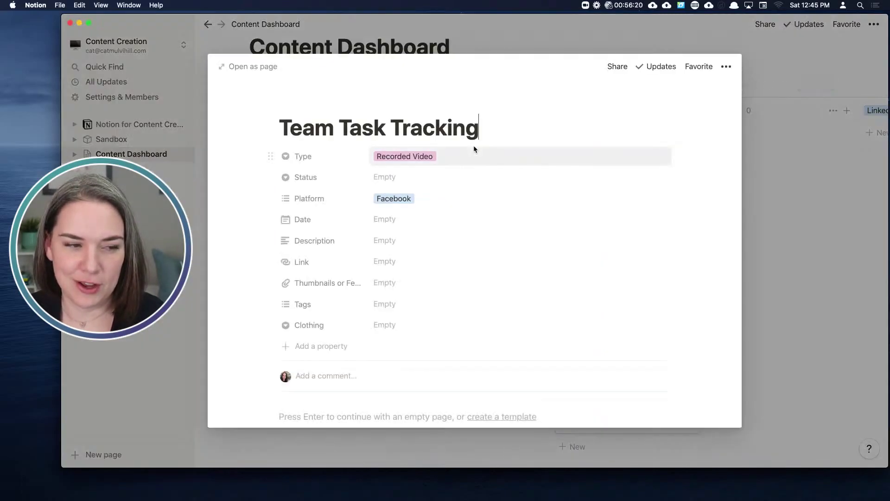
{"action": "left_click", "coordinate": [448, 206]}
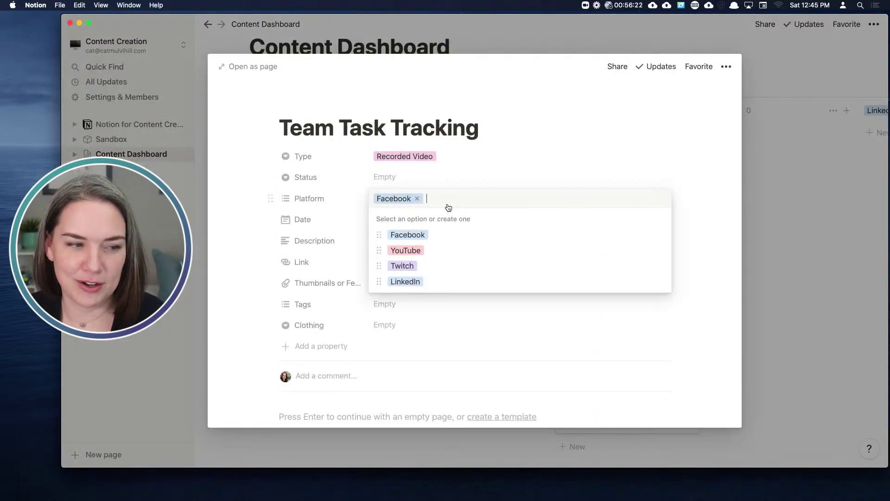
{"action": "left_click", "coordinate": [427, 250]}
{"action": "left_click", "coordinate": [773, 246]}
{"action": "left_click", "coordinate": [773, 246]}
Add YouTube as a second platform on the Knitting Projects card, and close the card
{"action": "left_click", "coordinate": [529, 219]}
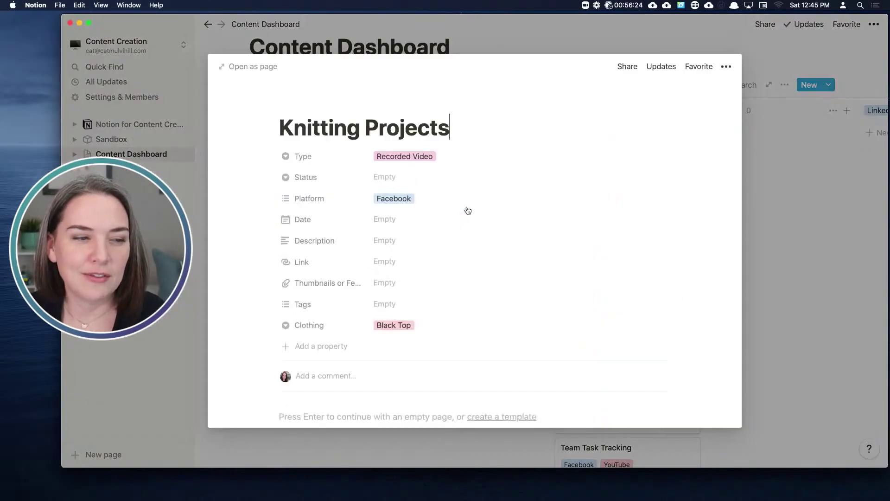
{"action": "left_click", "coordinate": [434, 201]}
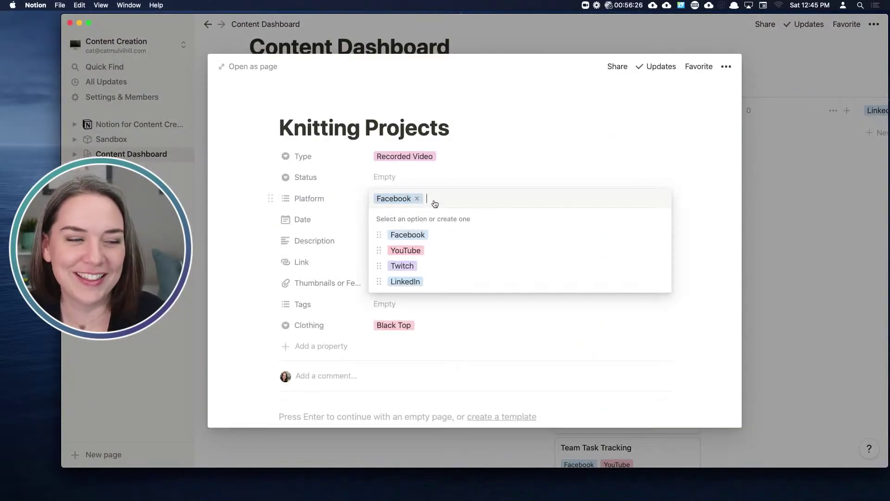
{"action": "left_click", "coordinate": [431, 249]}
{"action": "left_click", "coordinate": [766, 264]}
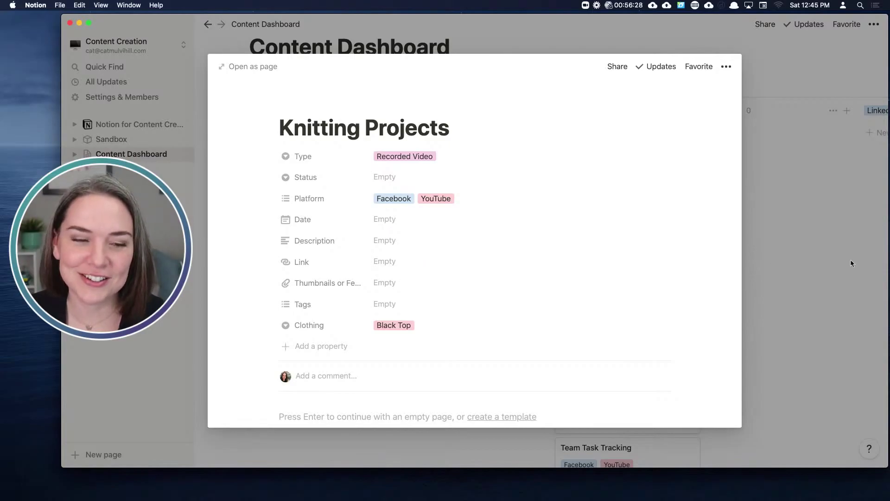
{"action": "left_click", "coordinate": [765, 264]}
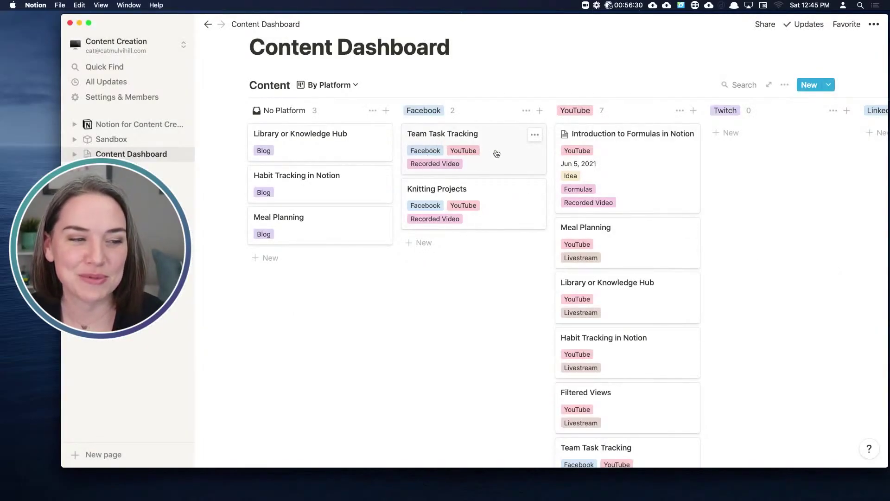
Examine the YouTube column of the By Platform board for the cards assigned to both Facebook and YouTube
{"action": "scroll", "coordinate": [521, 165], "scroll_direction": "down", "scroll_amount": 3}
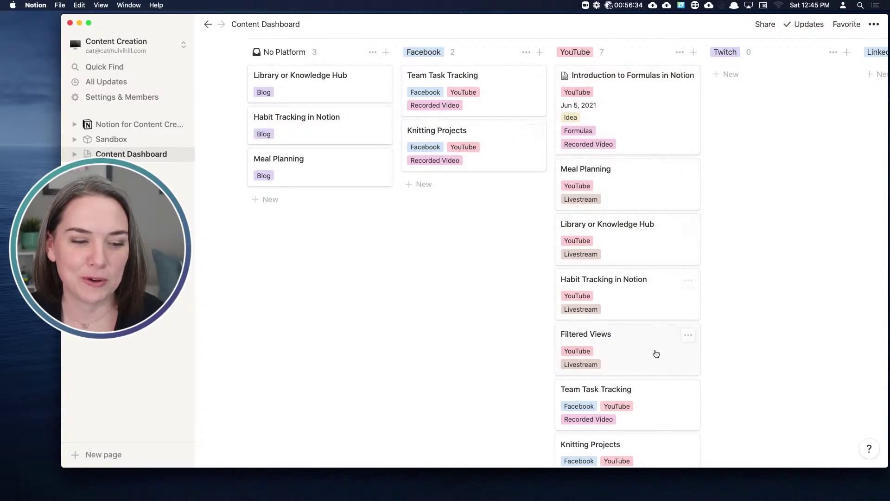
{"action": "scroll", "coordinate": [654, 347], "scroll_direction": "down", "scroll_amount": 4}
{"action": "scroll", "coordinate": [518, 166], "scroll_direction": "up", "scroll_amount": 2}
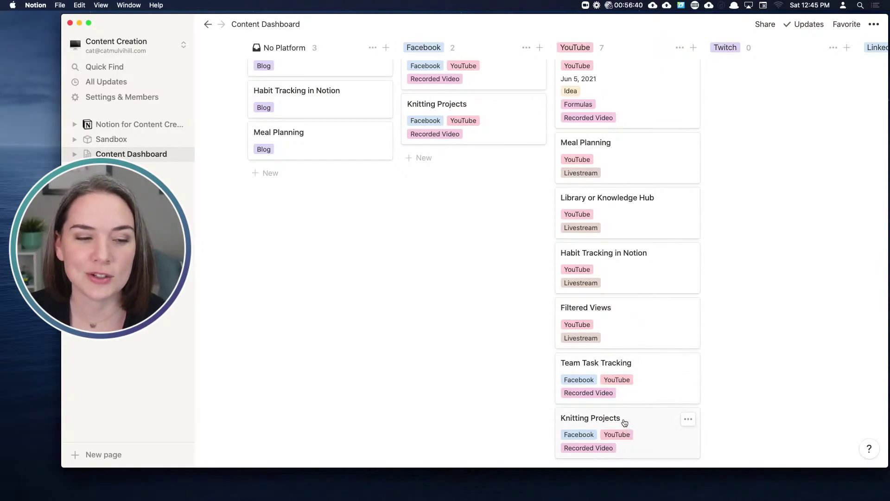
{"action": "scroll", "coordinate": [548, 322], "scroll_direction": "up", "scroll_amount": 3}
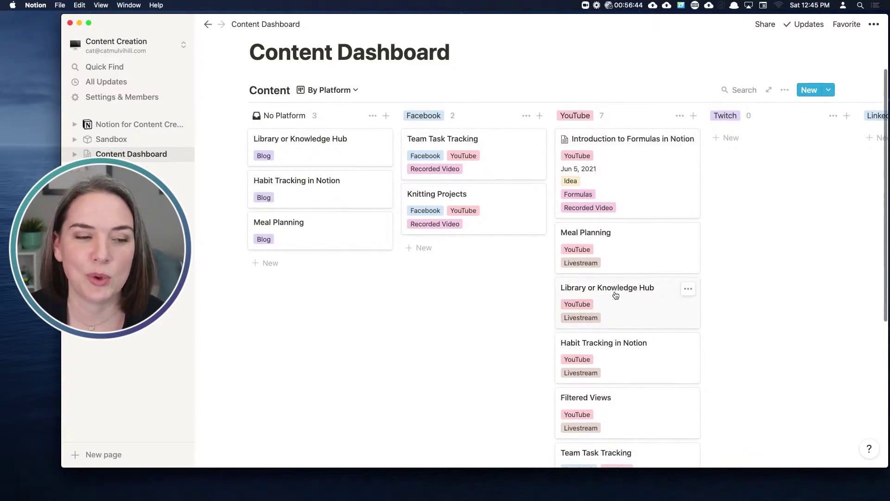
{"action": "scroll", "coordinate": [615, 295], "scroll_direction": "down", "scroll_amount": 5}
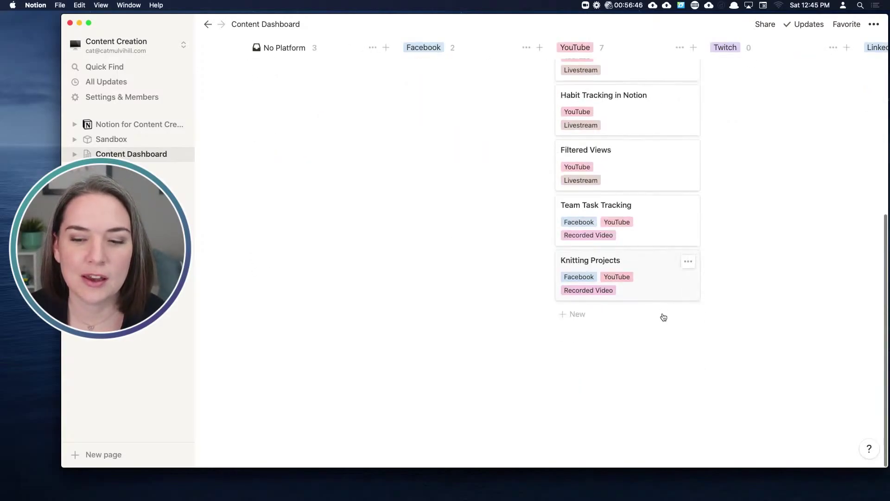
{"action": "scroll", "coordinate": [661, 314], "scroll_direction": "up", "scroll_amount": 6}
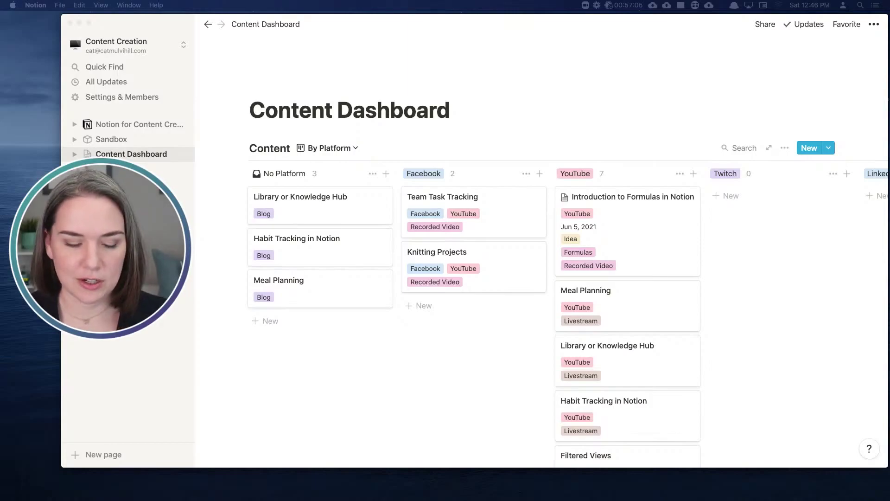
Create a Calendar view of the Content database without entering a custom name
{"action": "left_click", "coordinate": [344, 149]}
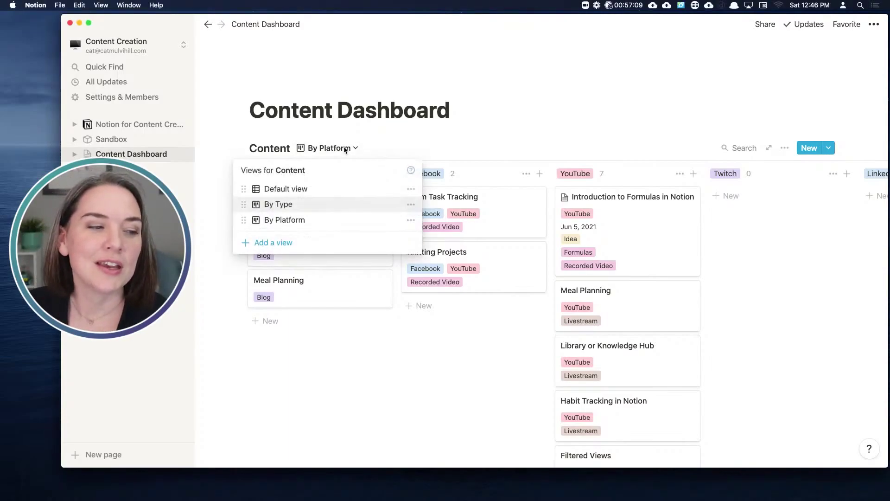
{"action": "left_click", "coordinate": [285, 242]}
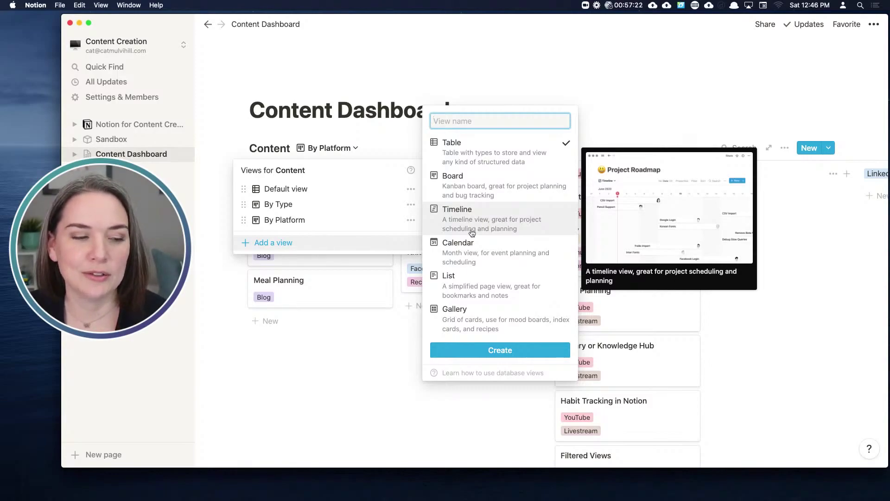
{"action": "left_click", "coordinate": [473, 258]}
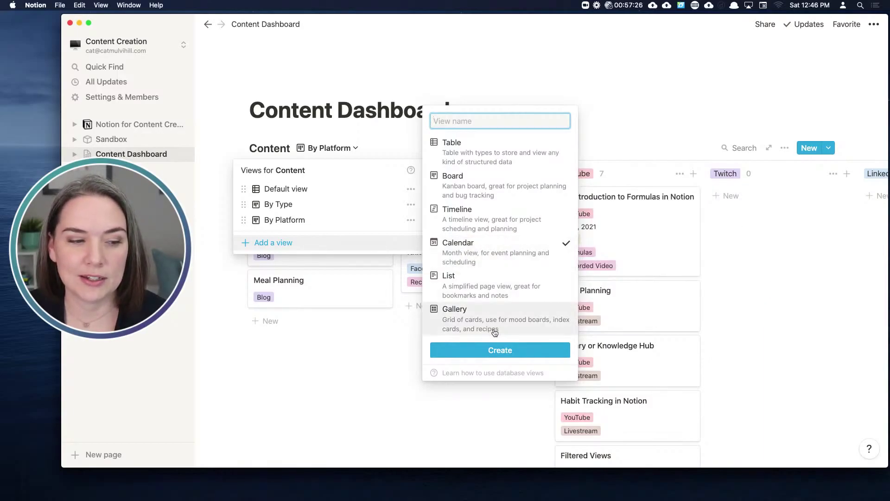
{"action": "left_click", "coordinate": [499, 351]}
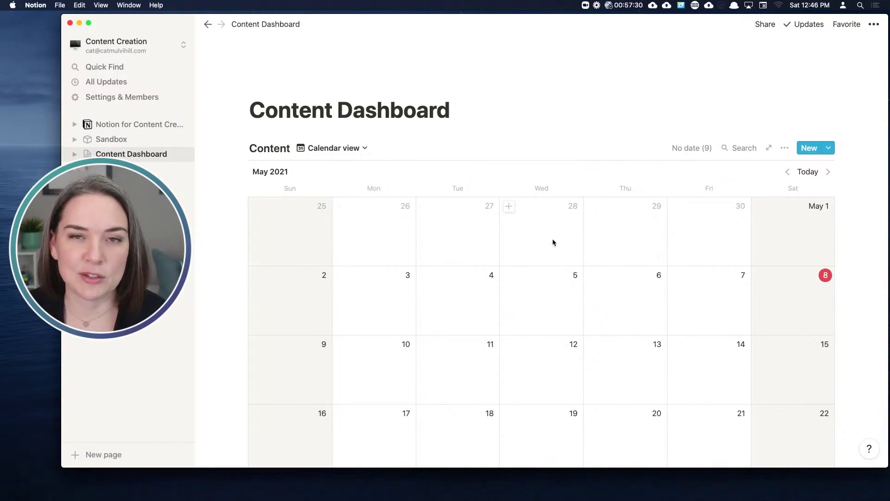
Add one undated Meal Planning page to the calendar from the pages with no date
{"action": "left_click", "coordinate": [691, 150]}
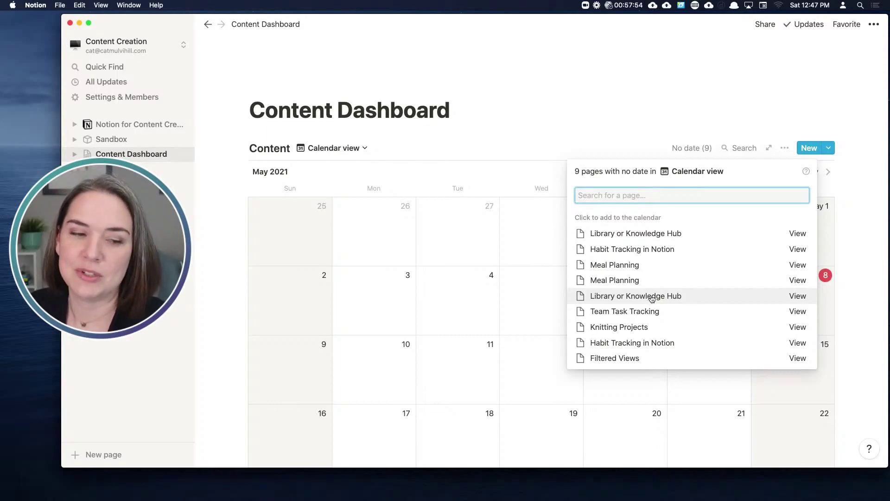
{"action": "left_click", "coordinate": [605, 270]}
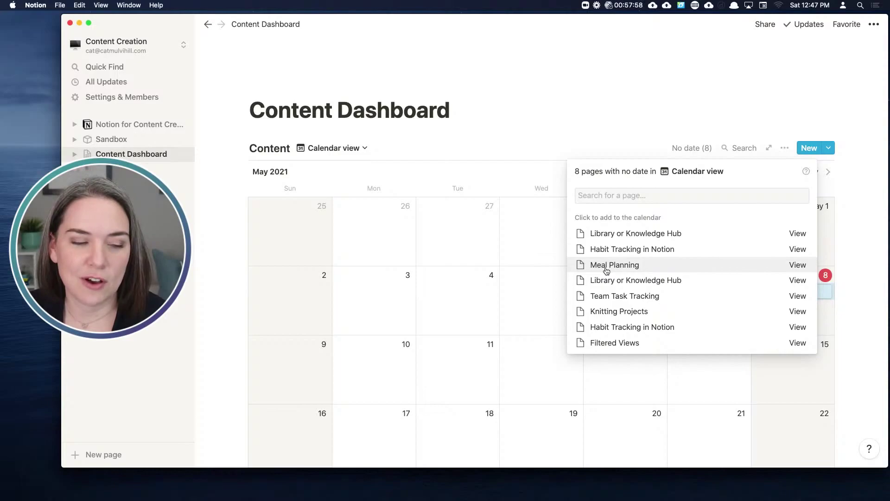
{"action": "left_click", "coordinate": [531, 288]}
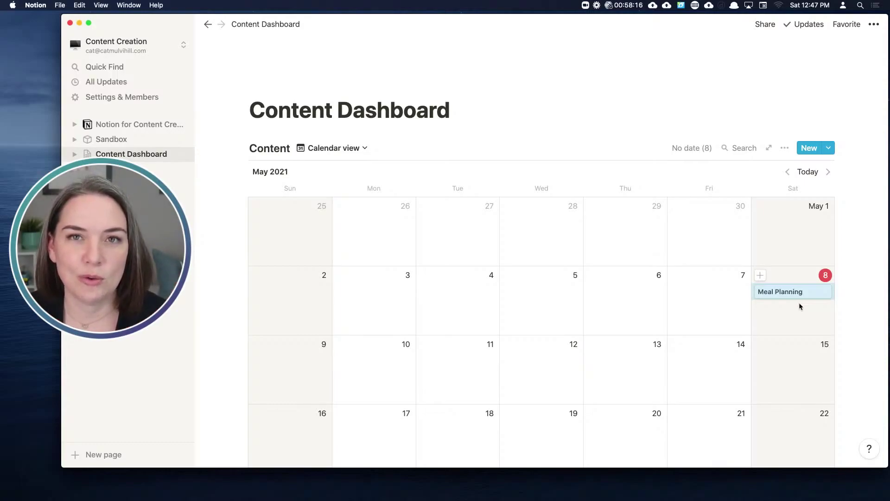
Create a List view of the Content database without entering a custom name
{"action": "left_click", "coordinate": [347, 149]}
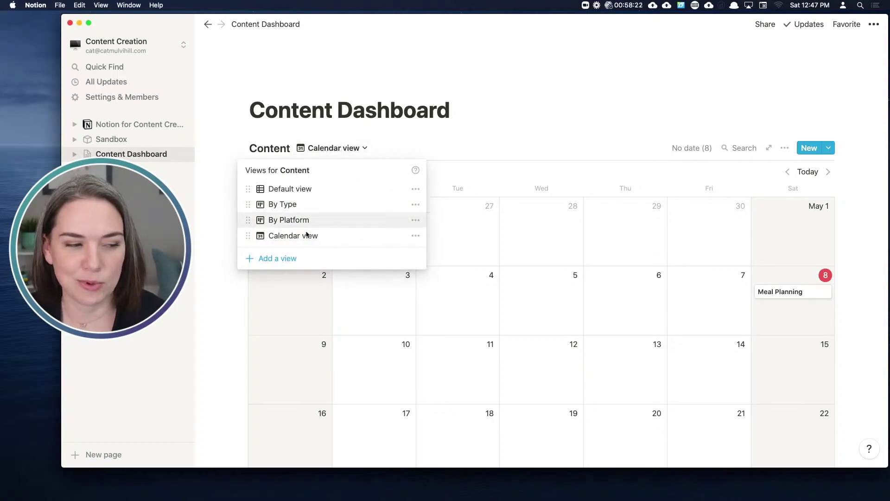
{"action": "left_click", "coordinate": [292, 262]}
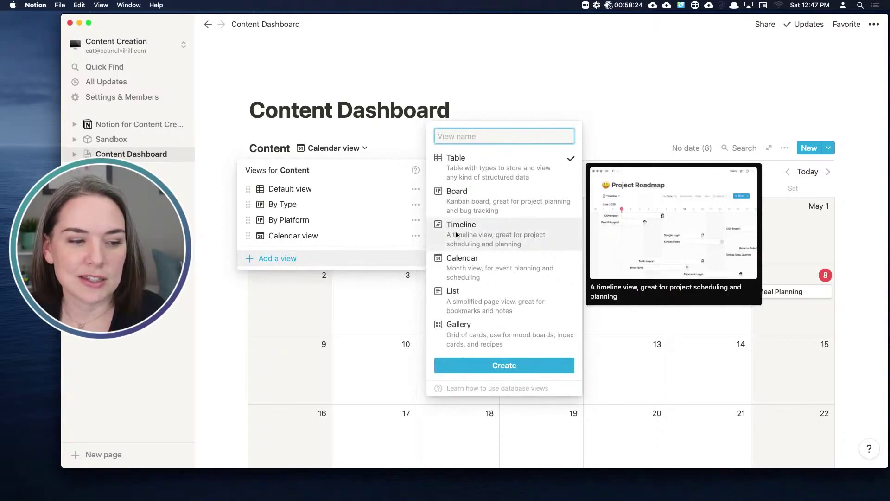
{"action": "left_click", "coordinate": [496, 305]}
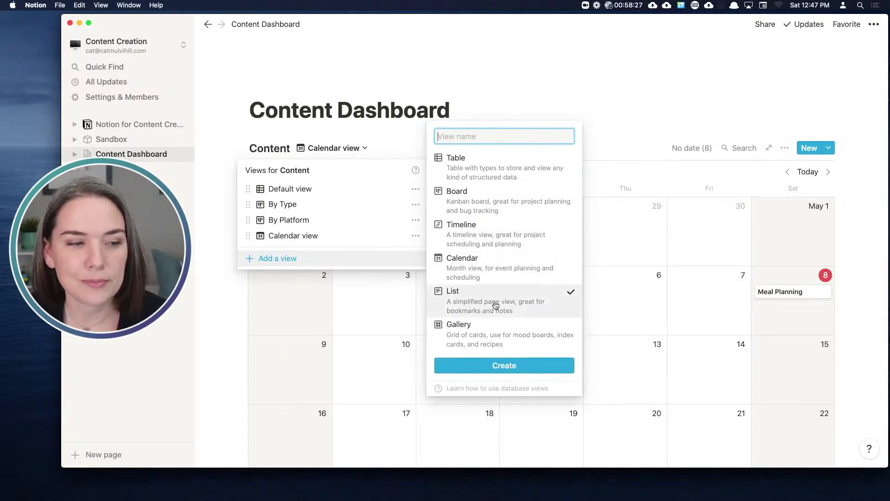
{"action": "left_click", "coordinate": [507, 369]}
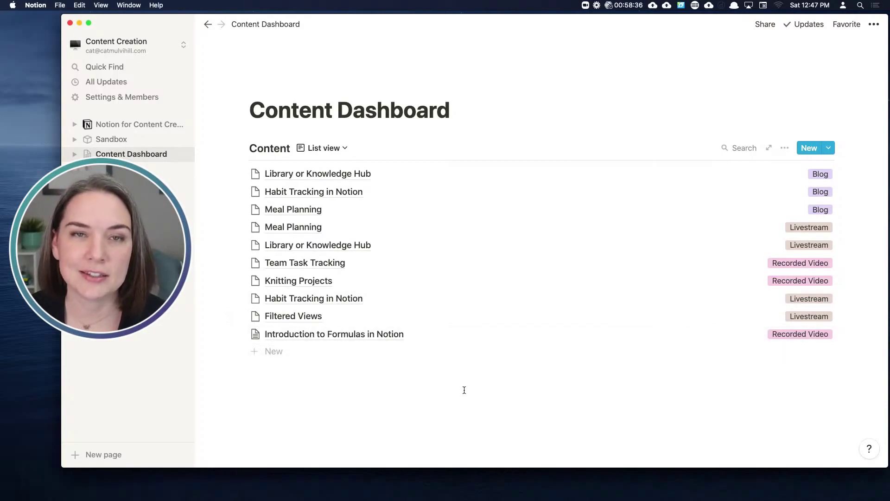
Check the live build topics on the Notion for Content Creation page and return to the Content Dashboard
{"action": "left_click", "coordinate": [136, 125]}
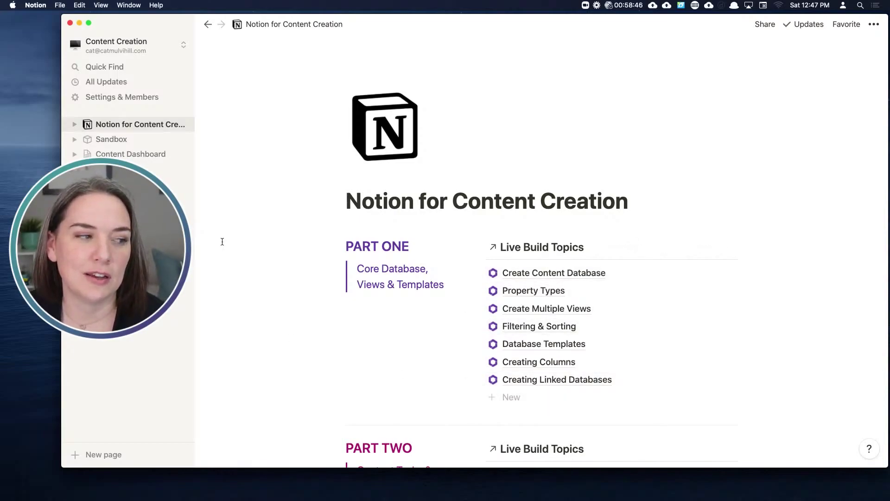
{"action": "left_click", "coordinate": [125, 156]}
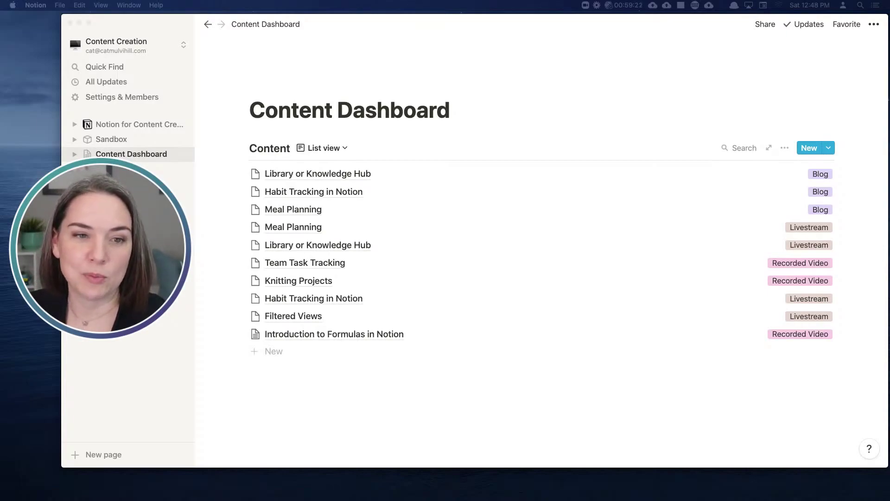
Publish the Content Dashboard page to the web with duplication as a template disallowed
{"action": "left_click", "coordinate": [766, 24]}
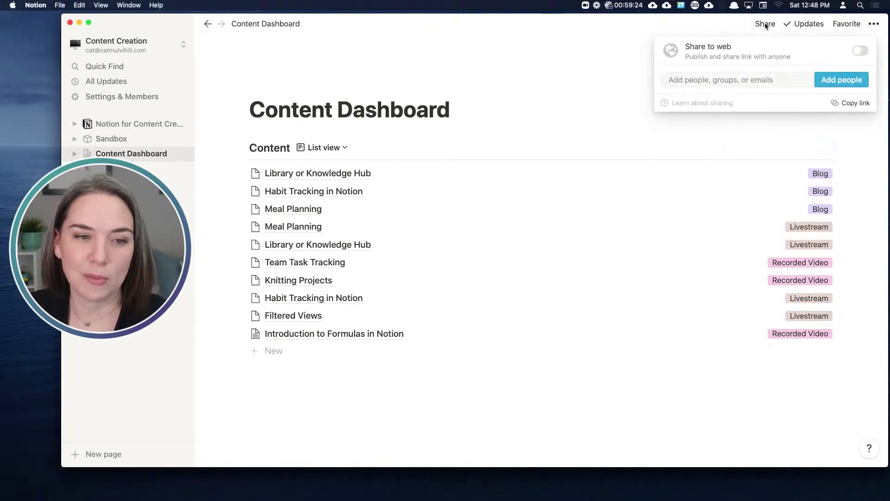
{"action": "left_click", "coordinate": [856, 52]}
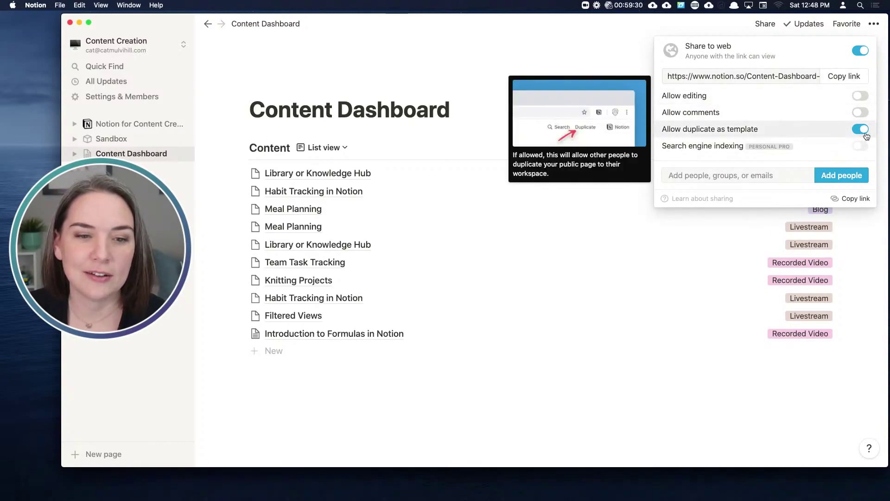
{"action": "mouse_move", "coordinate": [861, 134]}
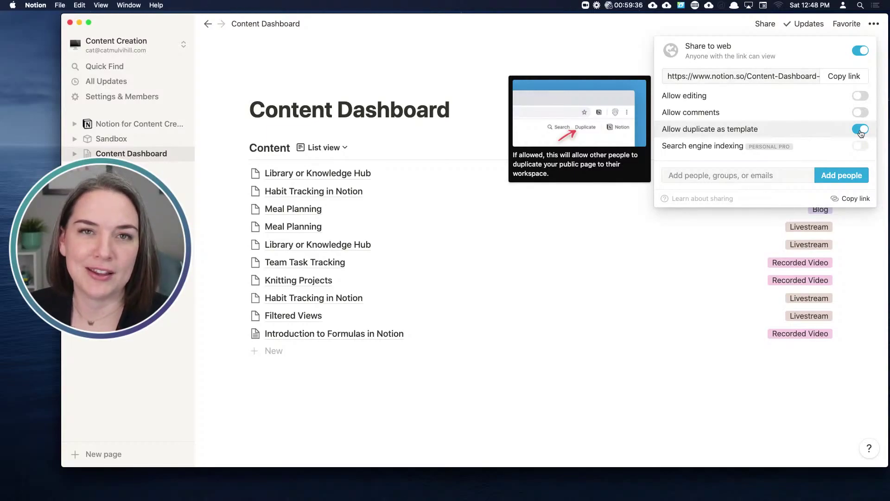
{"action": "left_click", "coordinate": [863, 132]}
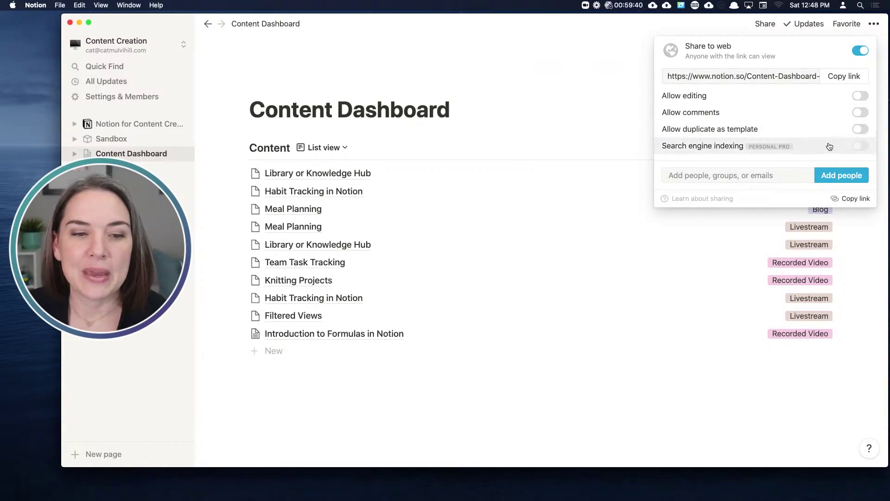
{"action": "mouse_move", "coordinate": [804, 152]}
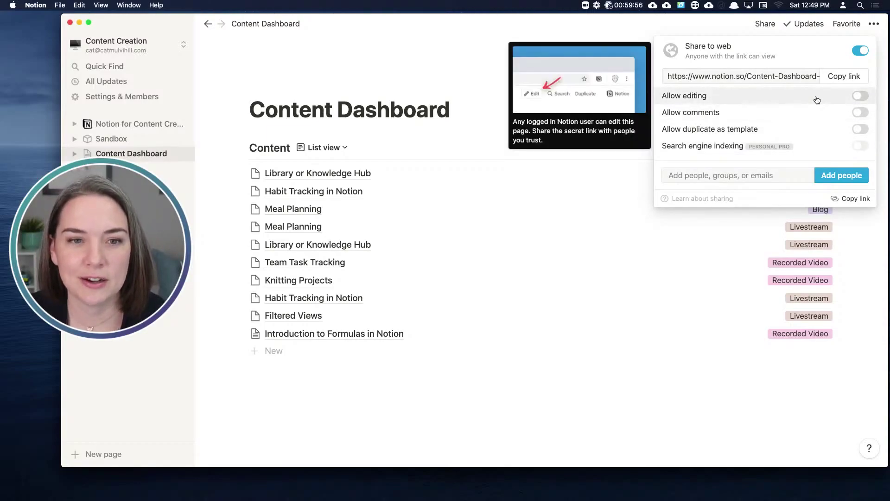
{"action": "mouse_move", "coordinate": [726, 49]}
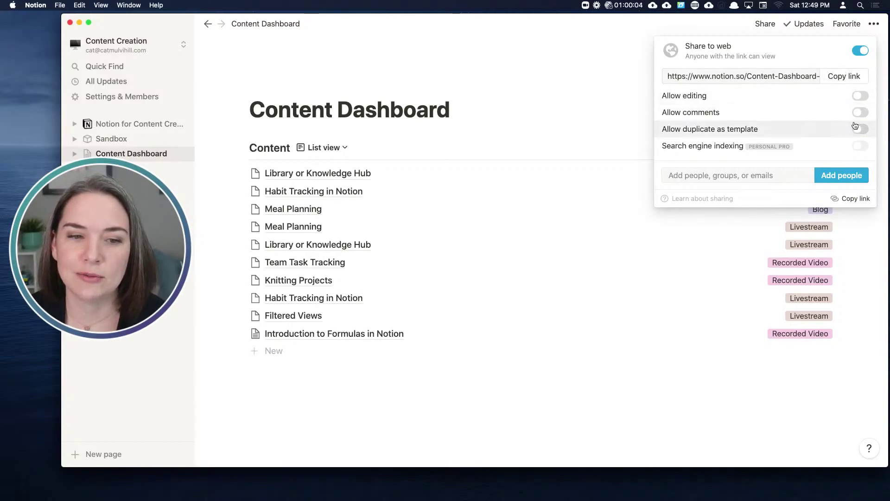
{"action": "left_click", "coordinate": [604, 78]}
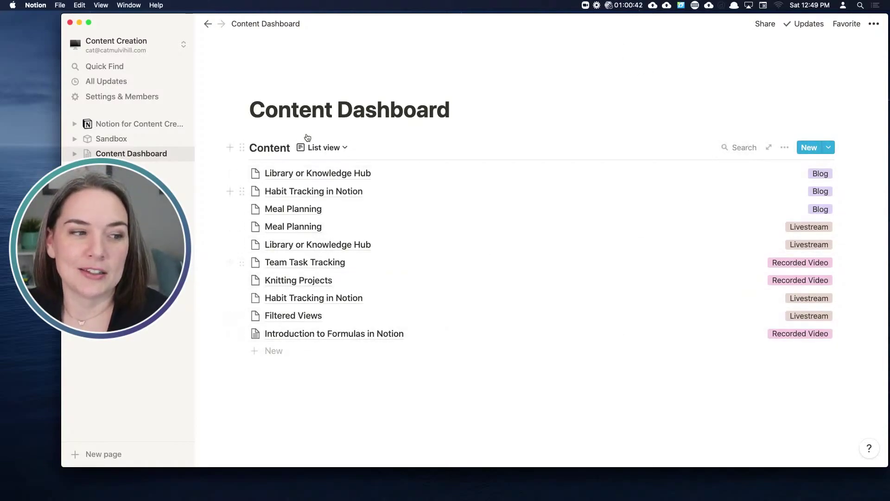
Create a Gallery view of the Content database without entering a custom name
{"action": "left_click", "coordinate": [324, 148]}
{"action": "left_click", "coordinate": [279, 273]}
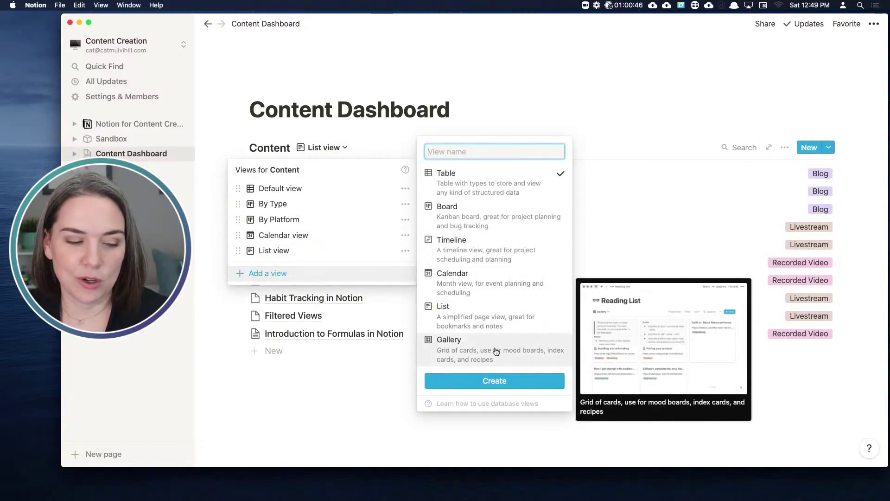
{"action": "left_click", "coordinate": [472, 352]}
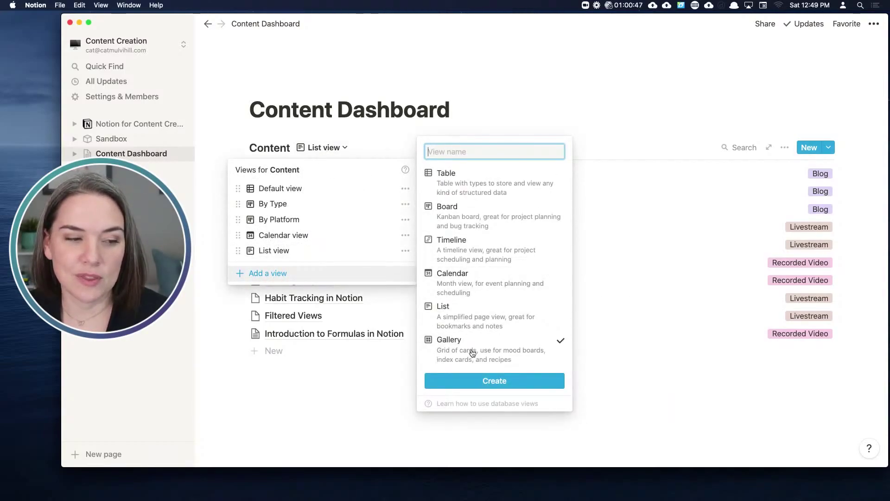
{"action": "left_click", "coordinate": [502, 381]}
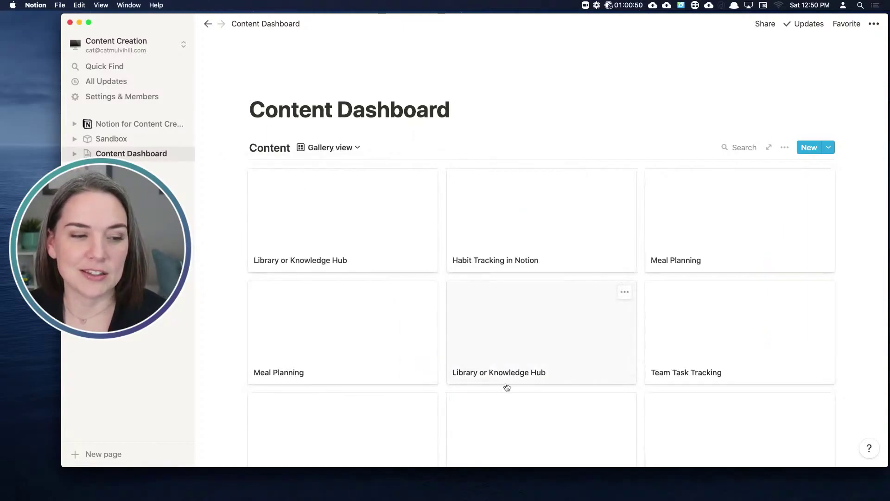
Set the Gallery view's card preview to None
{"action": "scroll", "coordinate": [616, 342], "scroll_direction": "down", "scroll_amount": 3}
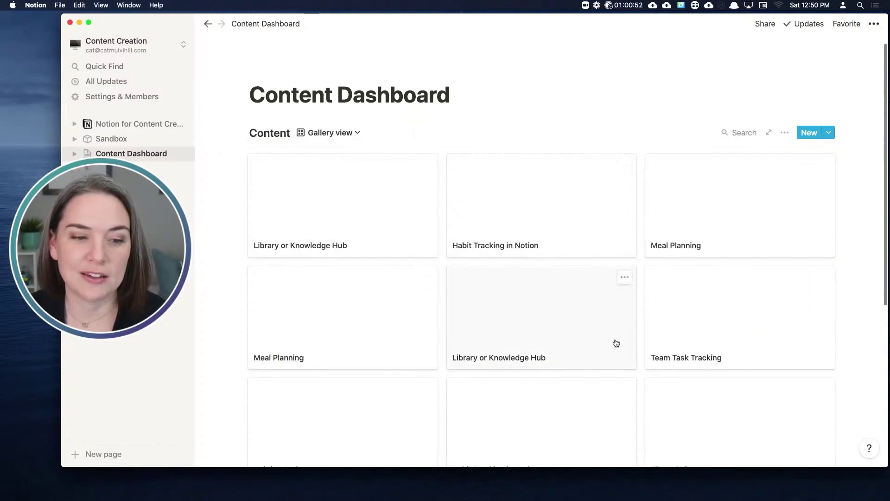
{"action": "scroll", "coordinate": [640, 341], "scroll_direction": "down", "scroll_amount": 4}
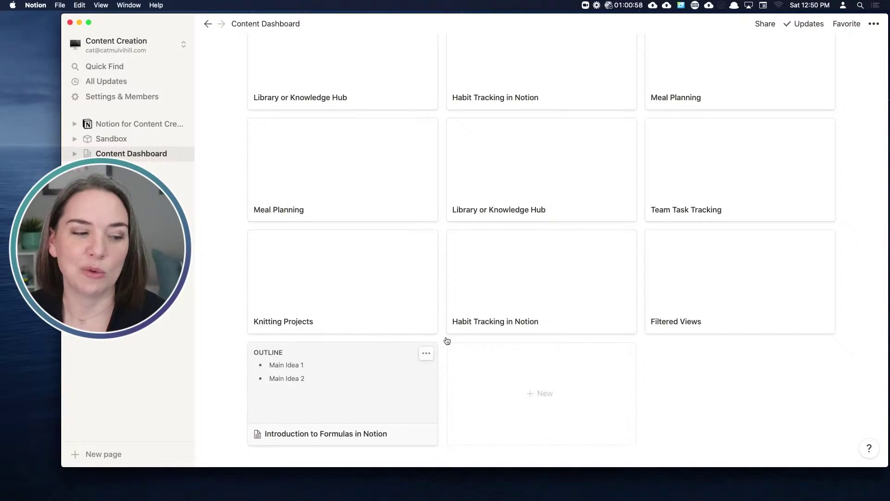
{"action": "scroll", "coordinate": [693, 295], "scroll_direction": "up", "scroll_amount": 1}
{"action": "scroll", "coordinate": [693, 295], "scroll_direction": "up", "scroll_amount": 5}
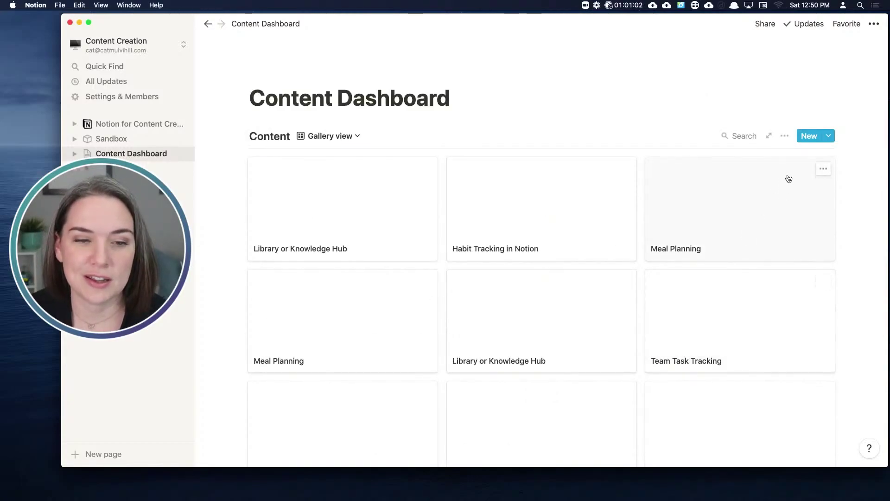
{"action": "left_click", "coordinate": [784, 138]}
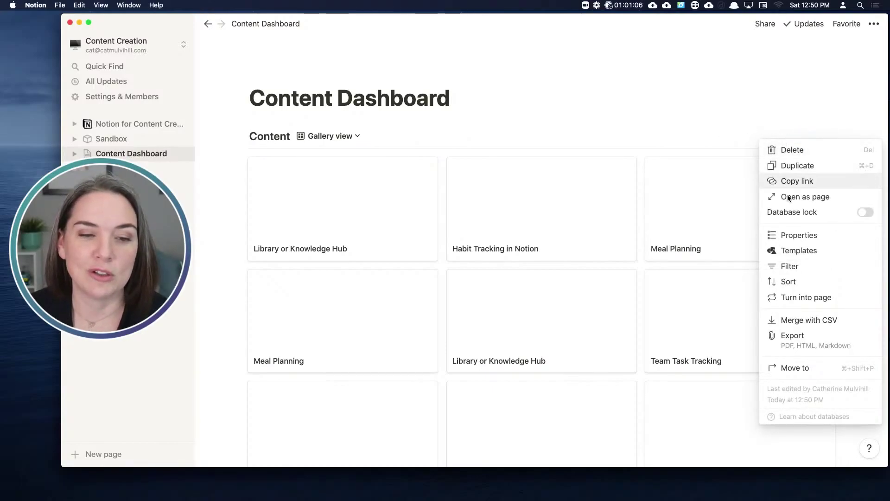
{"action": "left_click", "coordinate": [792, 234]}
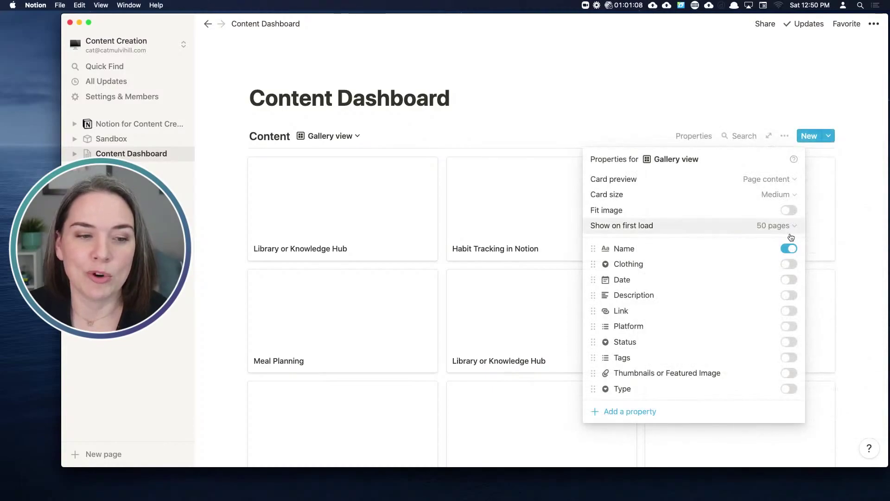
{"action": "left_click", "coordinate": [776, 180]}
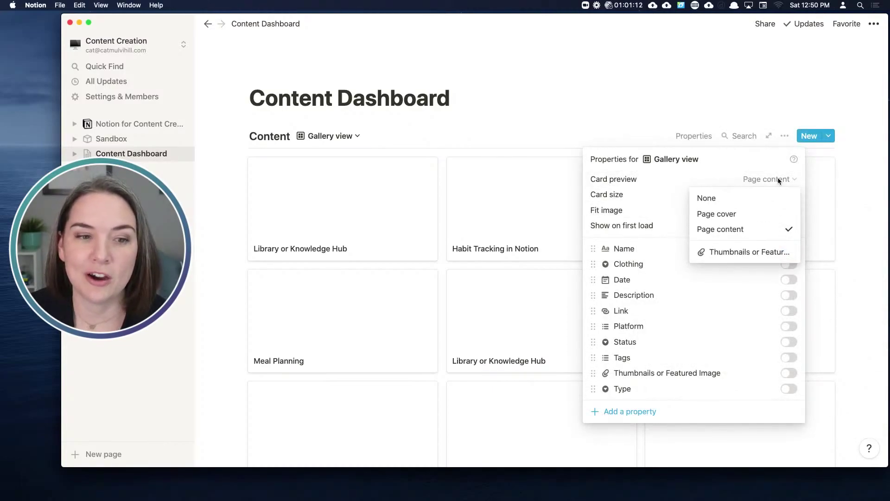
{"action": "left_click", "coordinate": [763, 198]}
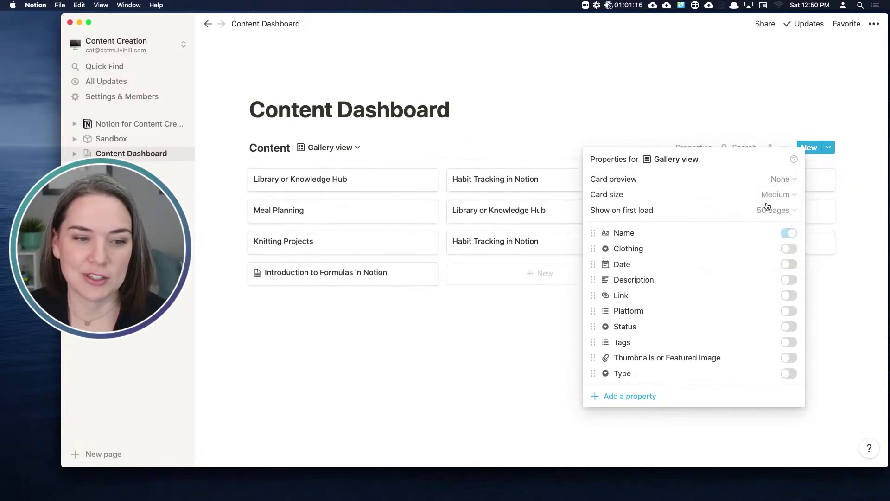
{"action": "left_click", "coordinate": [847, 300]}
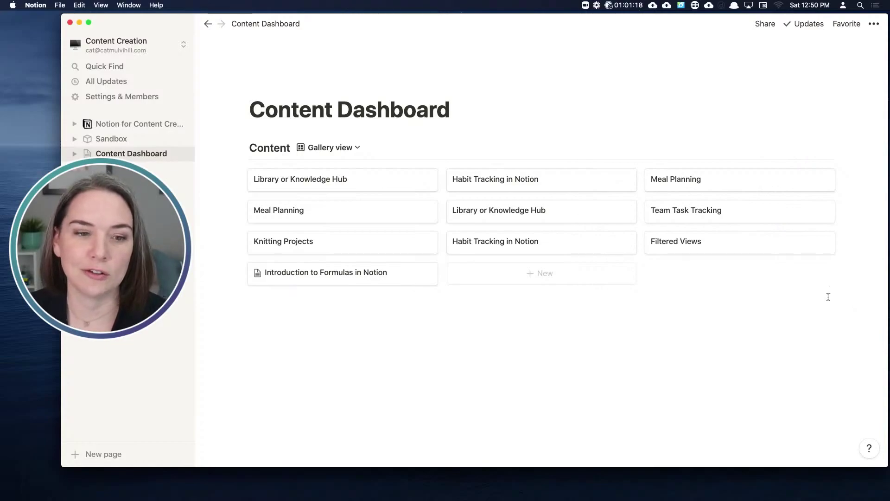
Try showing Platform on the gallery cards, but keep only the Type property shown beneath the name
{"action": "left_click", "coordinate": [784, 150]}
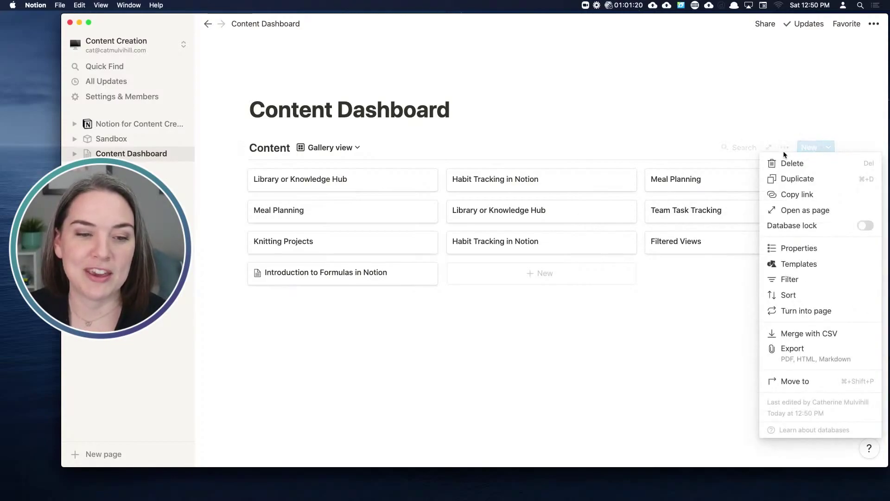
{"action": "left_click", "coordinate": [795, 248]}
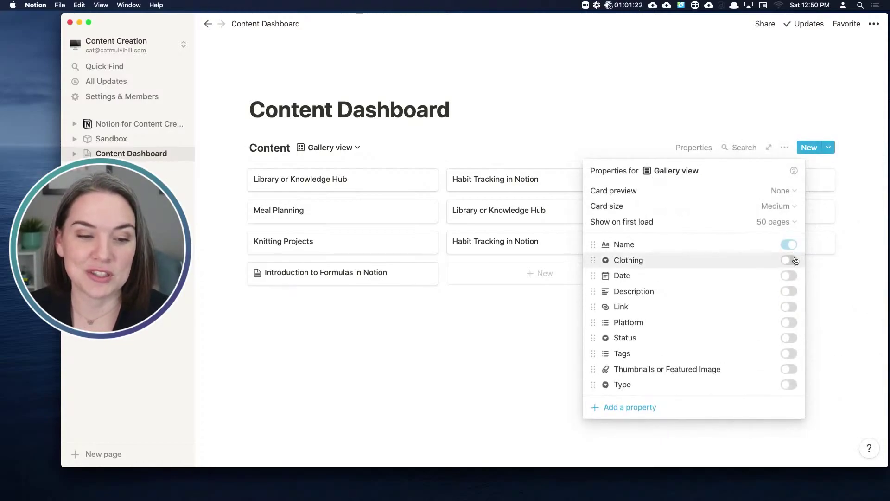
{"action": "left_click", "coordinate": [792, 323]}
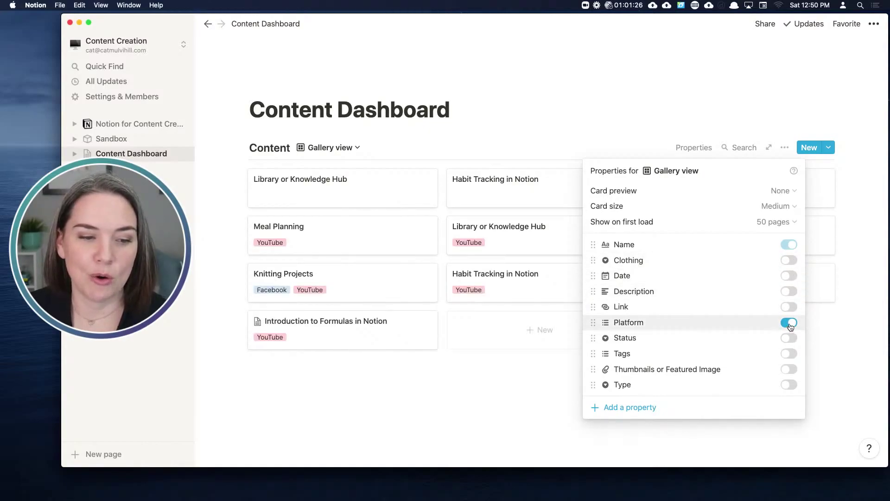
{"action": "left_click", "coordinate": [790, 385]}
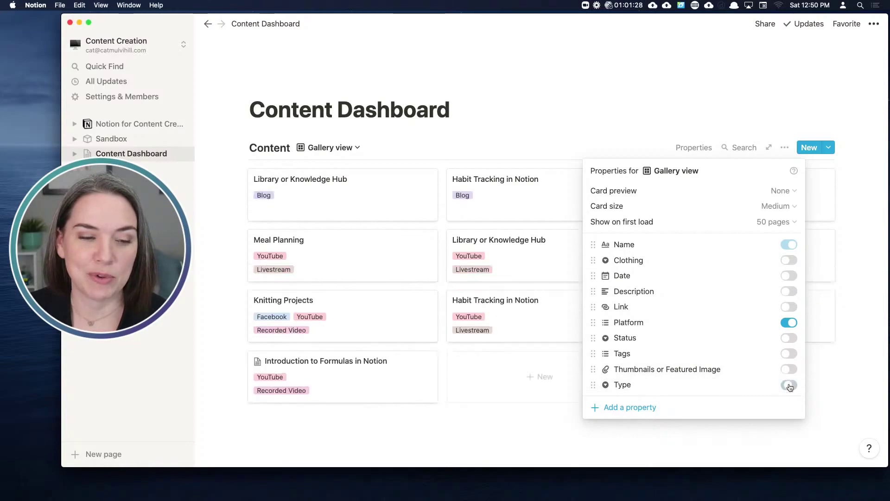
{"action": "left_click", "coordinate": [791, 323]}
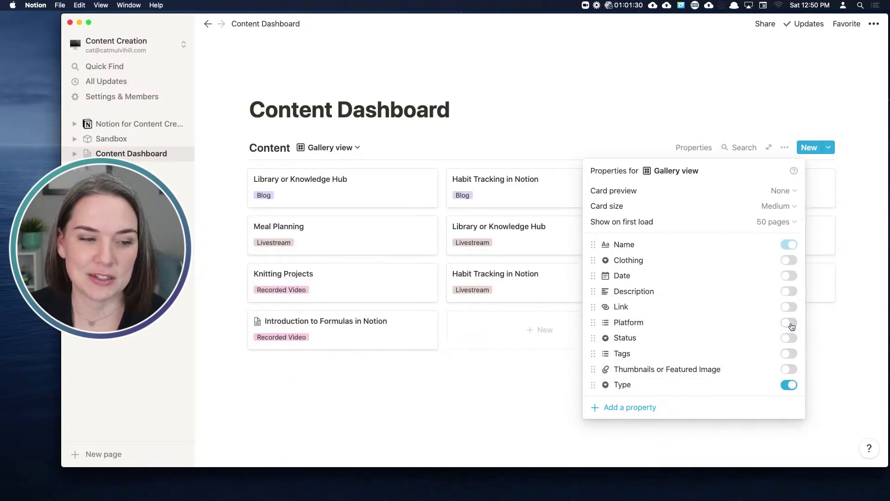
{"action": "left_click", "coordinate": [840, 388]}
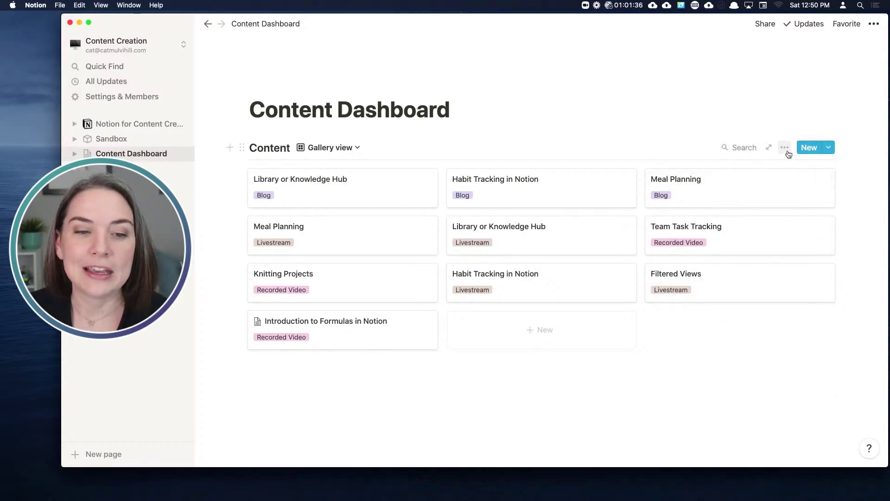
Examine the card preview options available for the Gallery view without changing the setting
{"action": "left_click", "coordinate": [785, 149]}
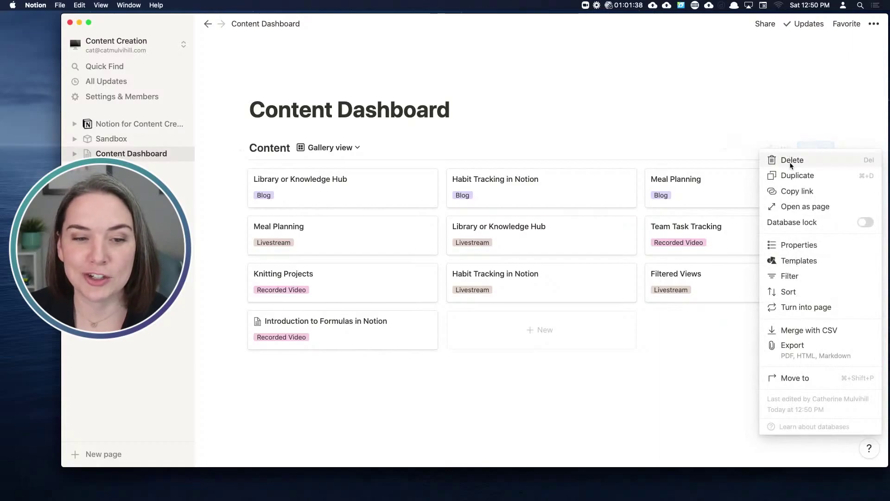
{"action": "left_click", "coordinate": [799, 246]}
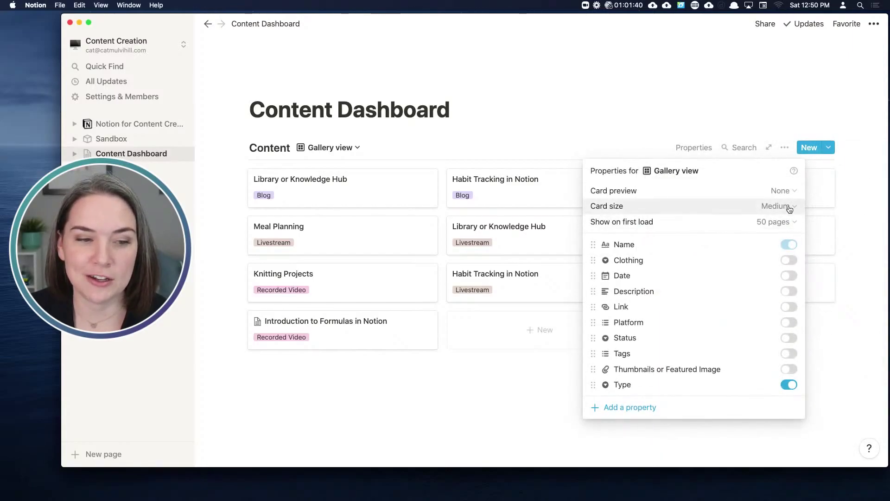
{"action": "left_click", "coordinate": [784, 190]}
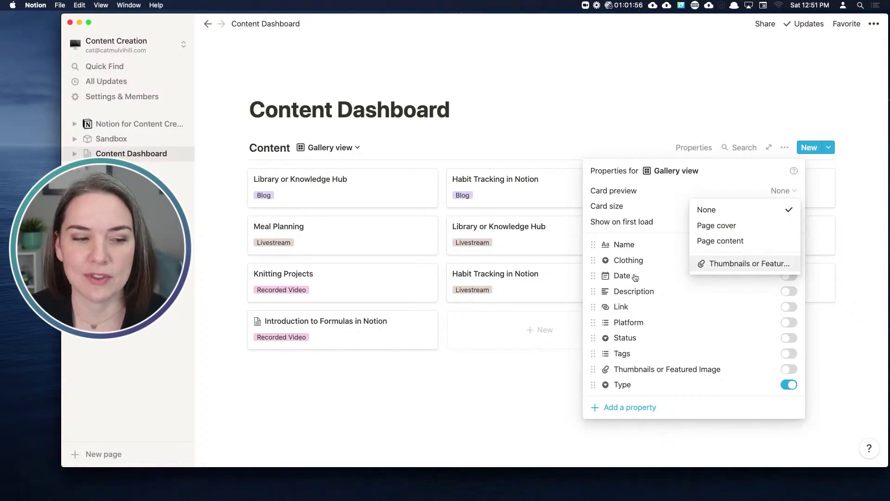
{"action": "left_click", "coordinate": [547, 367]}
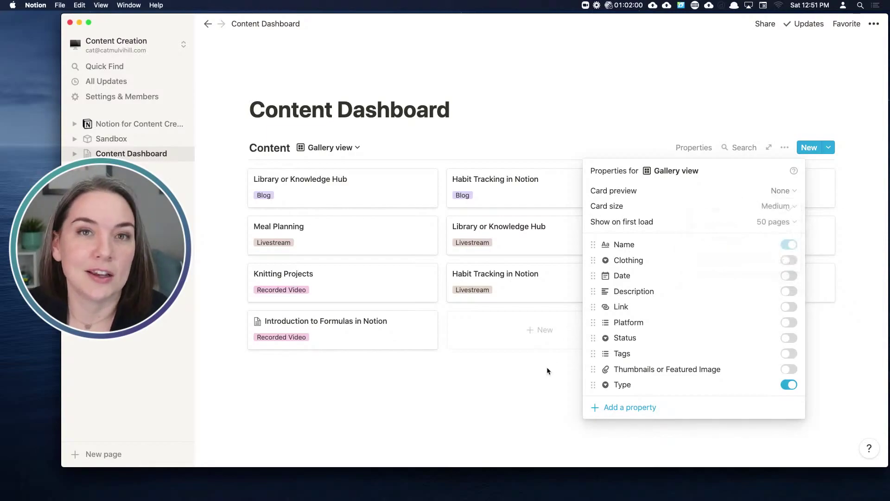
{"action": "left_click", "coordinate": [554, 377]}
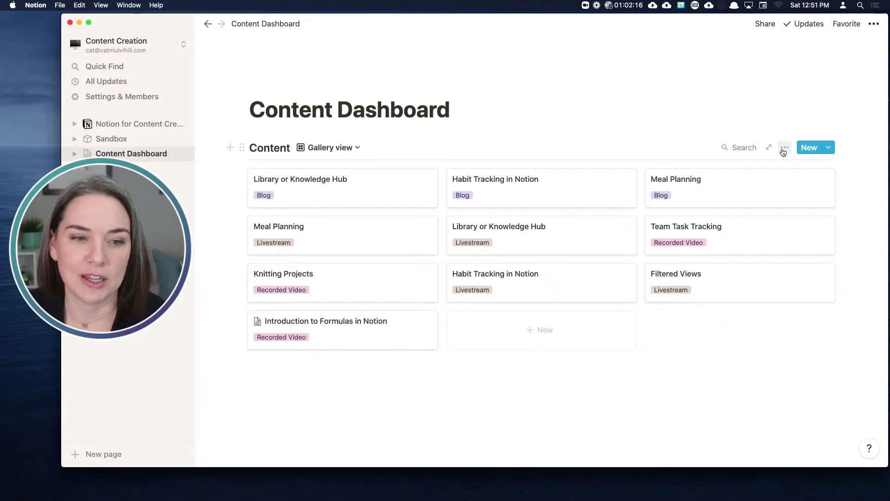
Rename the Gallery view of the Content database as Videos
{"action": "left_click", "coordinate": [352, 149]}
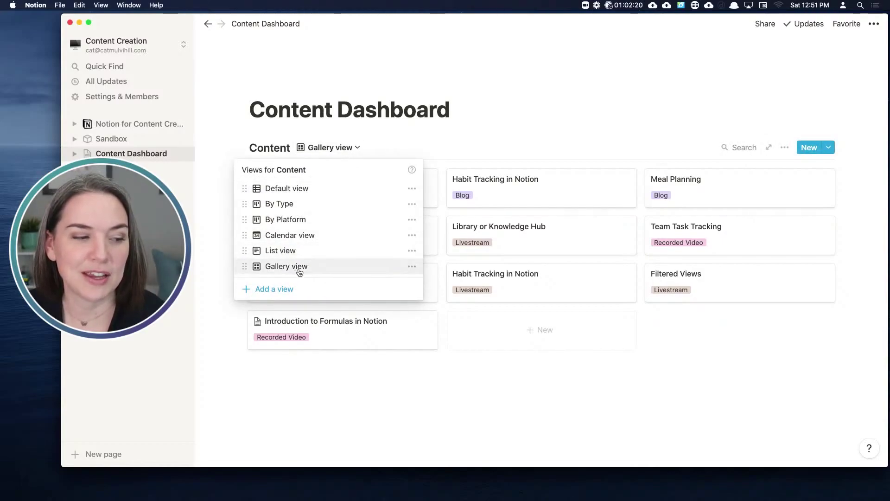
{"action": "left_click", "coordinate": [411, 268]}
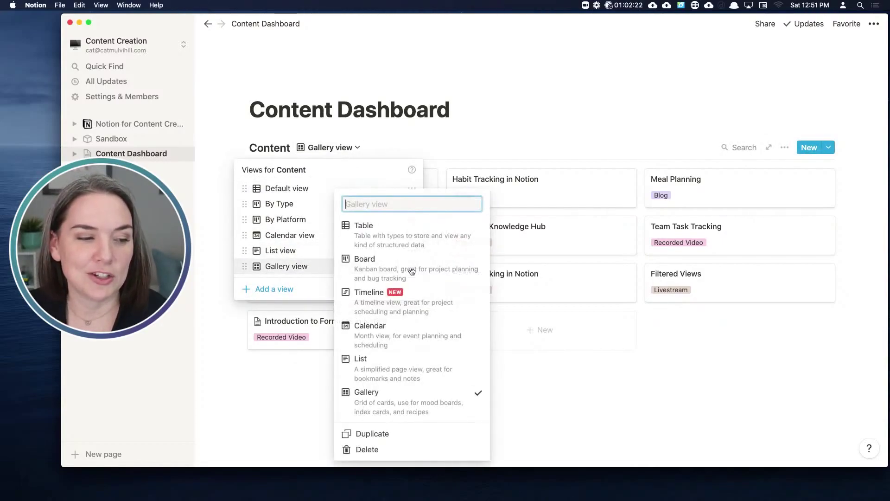
{"action": "type", "text": "Videos"}
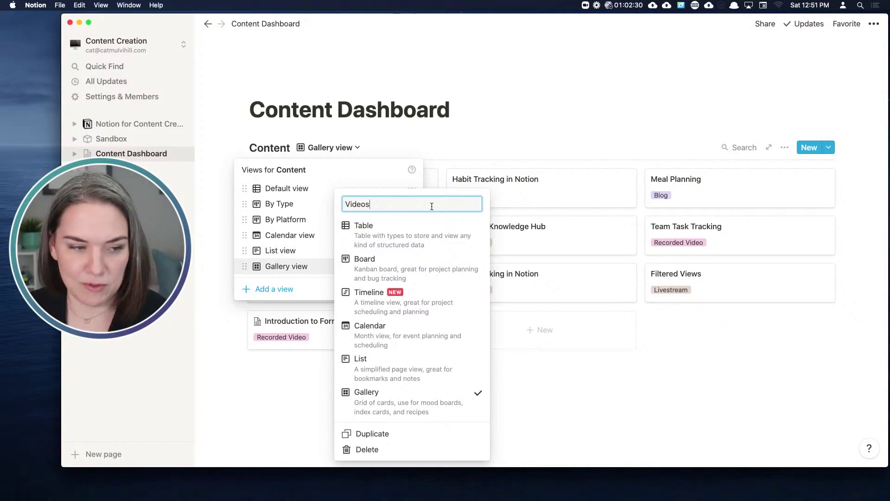
{"action": "key", "text": "Return"}
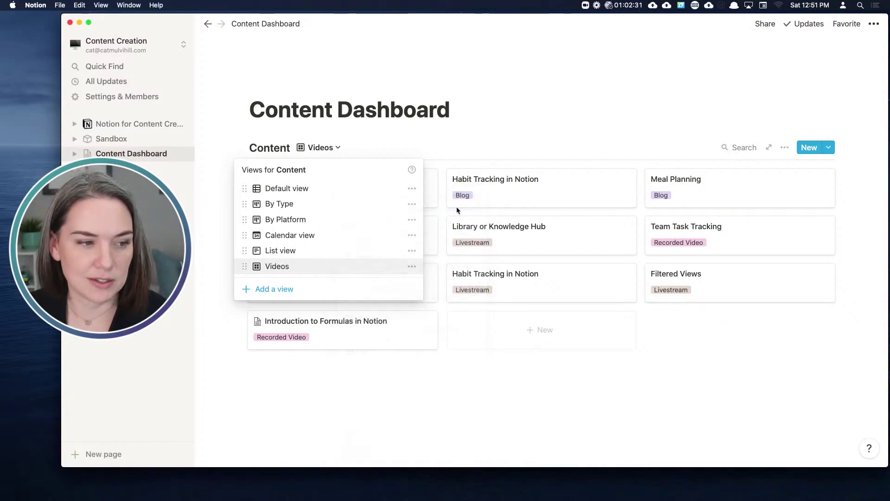
Add a filter rule on the Type property to the Videos view of the Content database
{"action": "left_click", "coordinate": [573, 368]}
{"action": "left_click", "coordinate": [785, 147]}
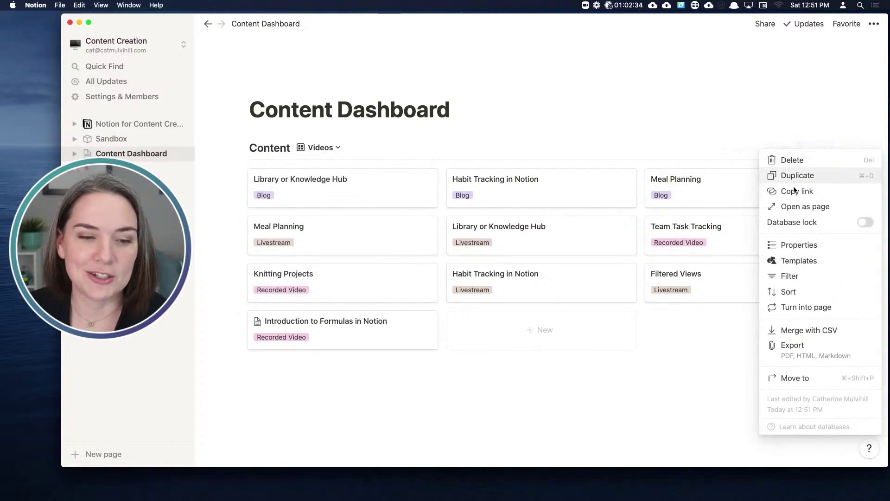
{"action": "left_click", "coordinate": [789, 276]}
{"action": "left_click", "coordinate": [618, 251]}
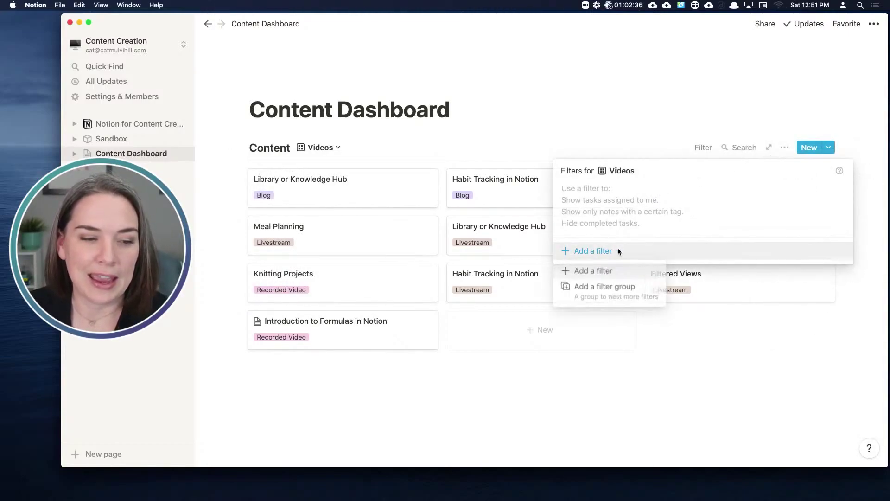
{"action": "left_click", "coordinate": [606, 273]}
{"action": "left_click", "coordinate": [630, 193]}
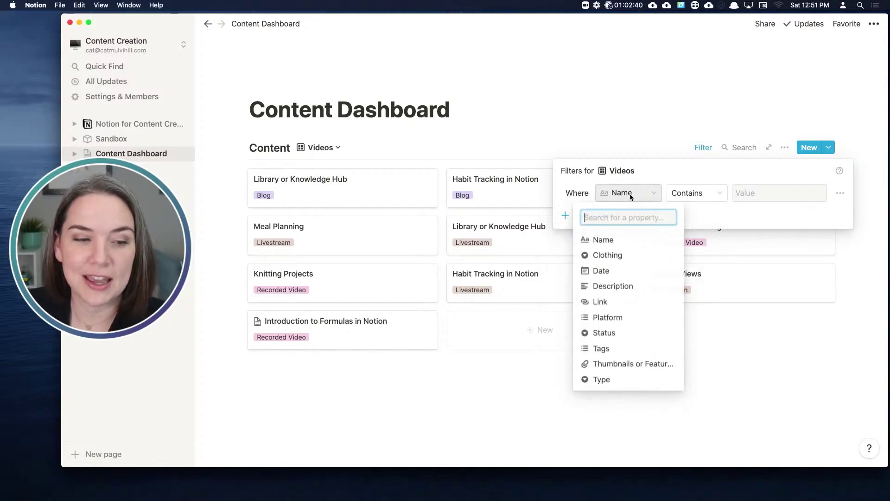
{"action": "left_click", "coordinate": [623, 379]}
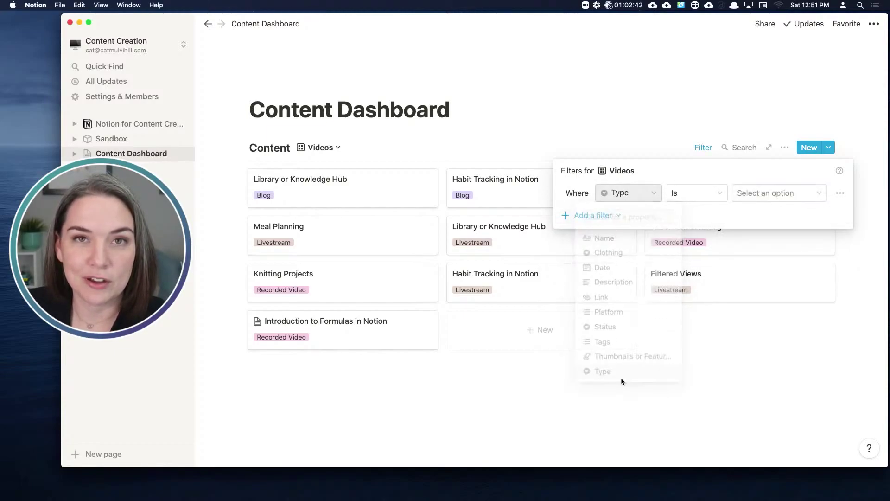
Set the Videos view's Type filter to Is not Blog
{"action": "left_click", "coordinate": [701, 192]}
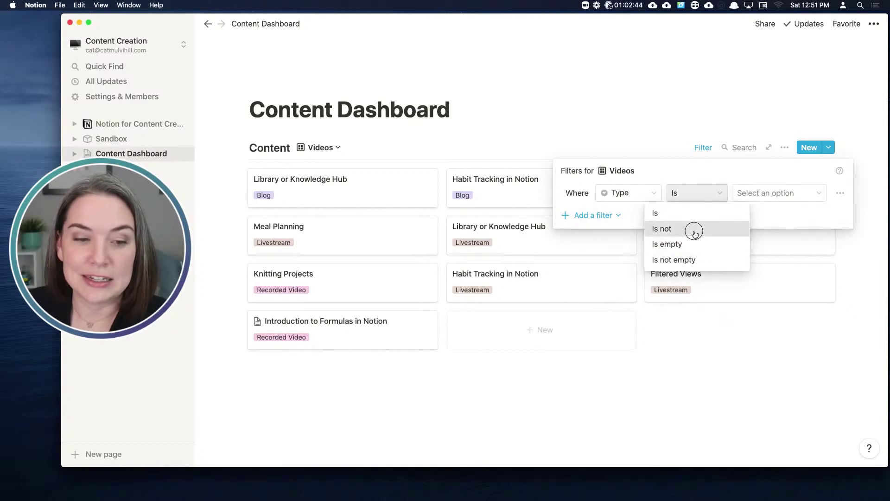
{"action": "left_click", "coordinate": [694, 229]}
{"action": "left_click", "coordinate": [759, 193]}
{"action": "left_click", "coordinate": [753, 288]}
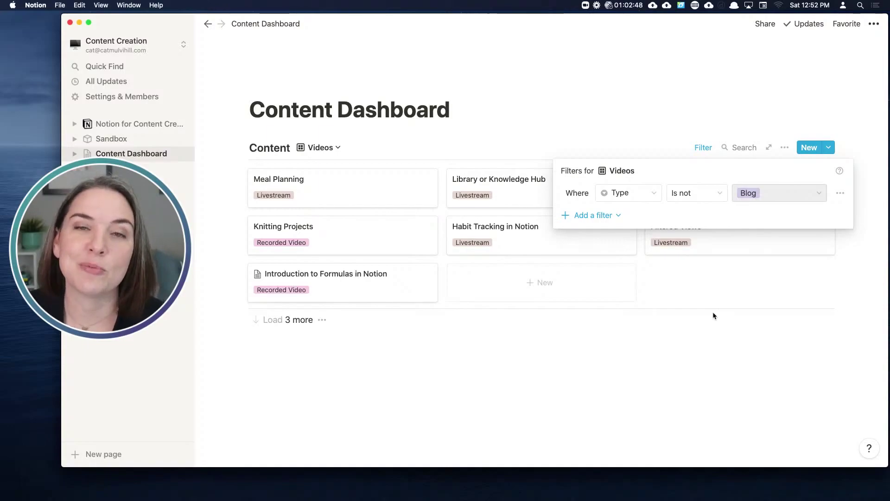
{"action": "left_click", "coordinate": [740, 326]}
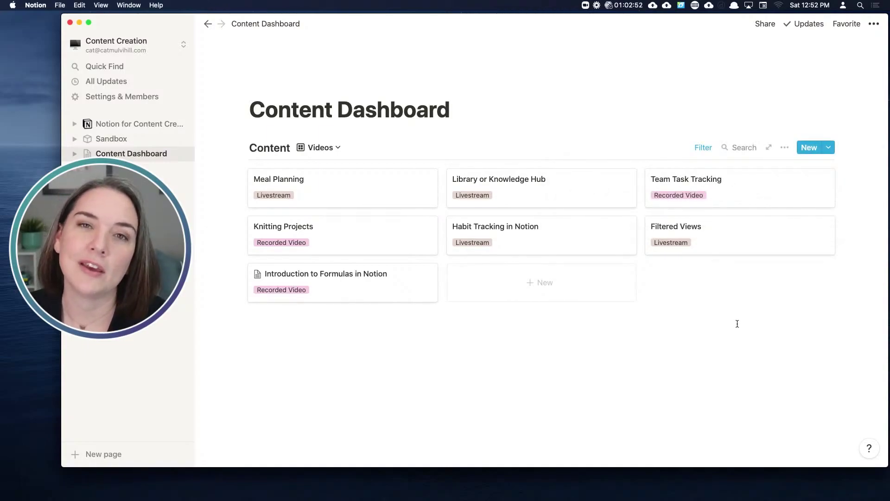
Change the Videos view's filter rule so that Type Is Recorded Video
{"action": "left_click", "coordinate": [701, 149]}
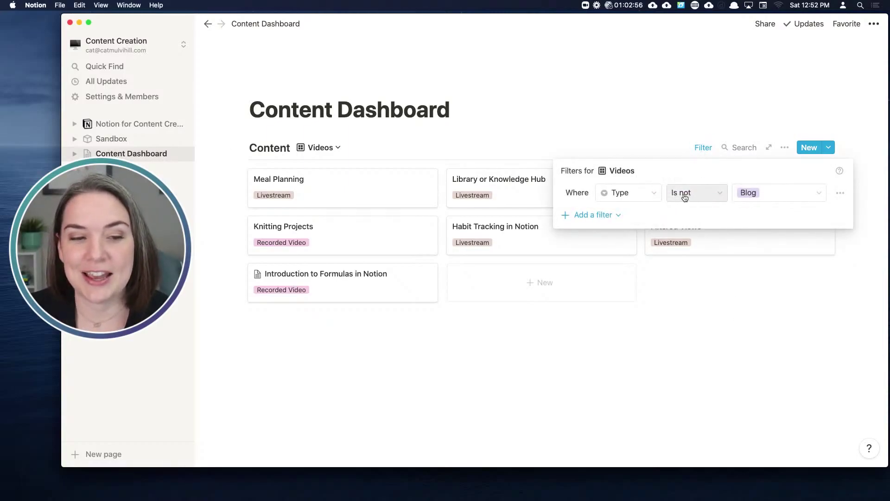
{"action": "left_click", "coordinate": [701, 193]}
{"action": "left_click", "coordinate": [688, 216]}
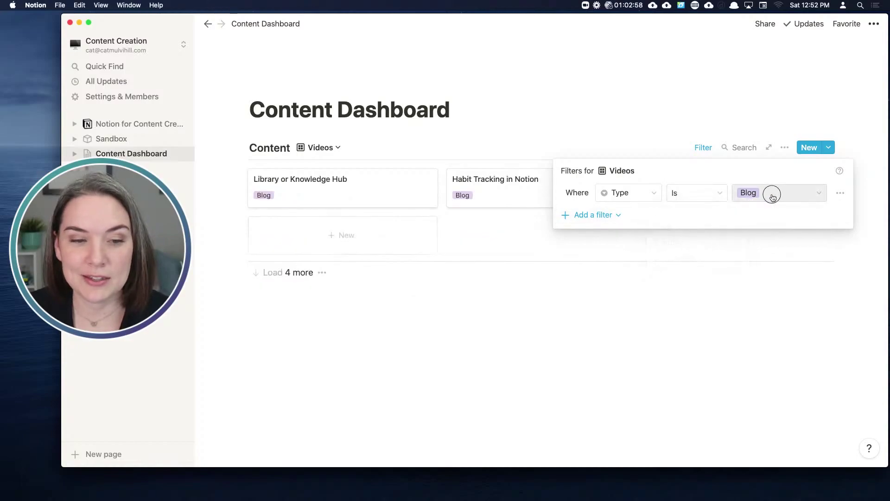
{"action": "left_click", "coordinate": [771, 192]}
{"action": "left_click", "coordinate": [770, 255]}
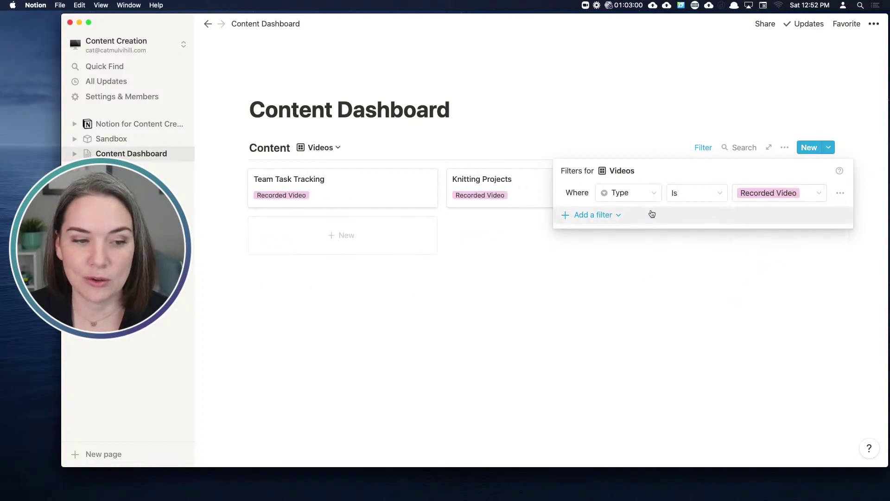
Add a second filter rule to the Videos view, joined with Or, where Type Is Livestream
{"action": "left_click", "coordinate": [597, 217]}
{"action": "left_click", "coordinate": [593, 234]}
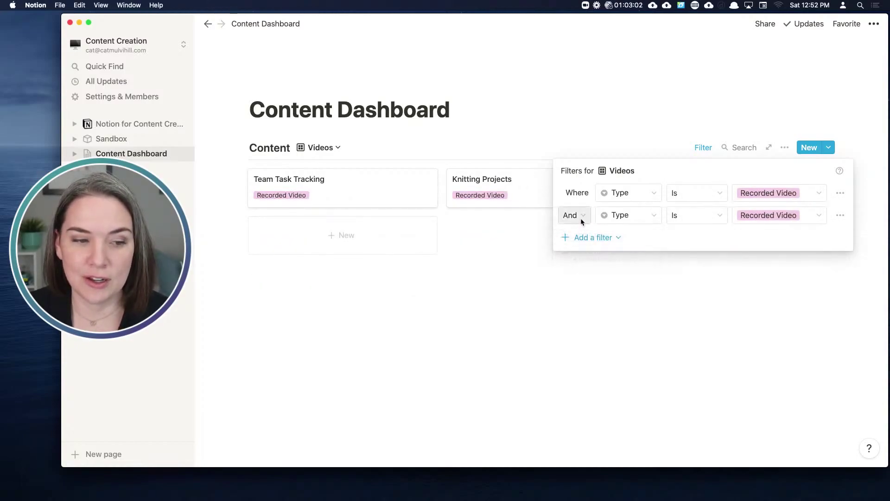
{"action": "left_click", "coordinate": [581, 218]}
{"action": "left_click", "coordinate": [553, 262]}
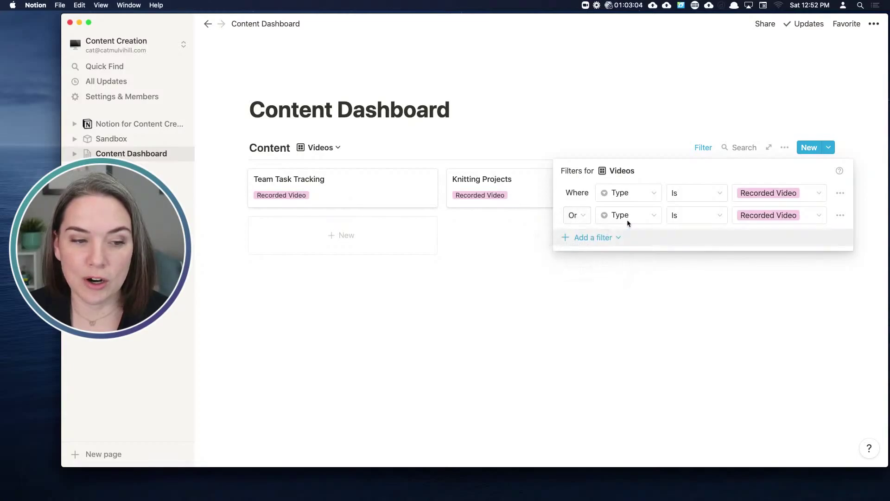
{"action": "left_click", "coordinate": [746, 215]}
{"action": "left_click", "coordinate": [765, 293]}
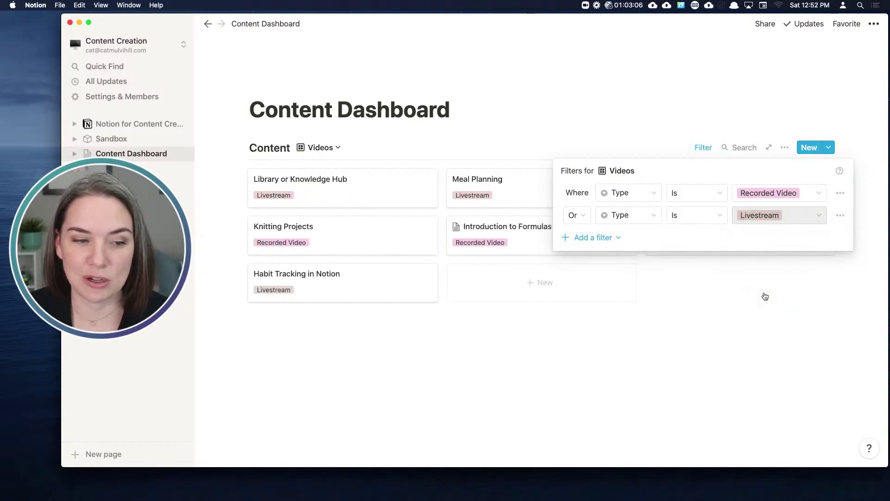
{"action": "left_click", "coordinate": [723, 283]}
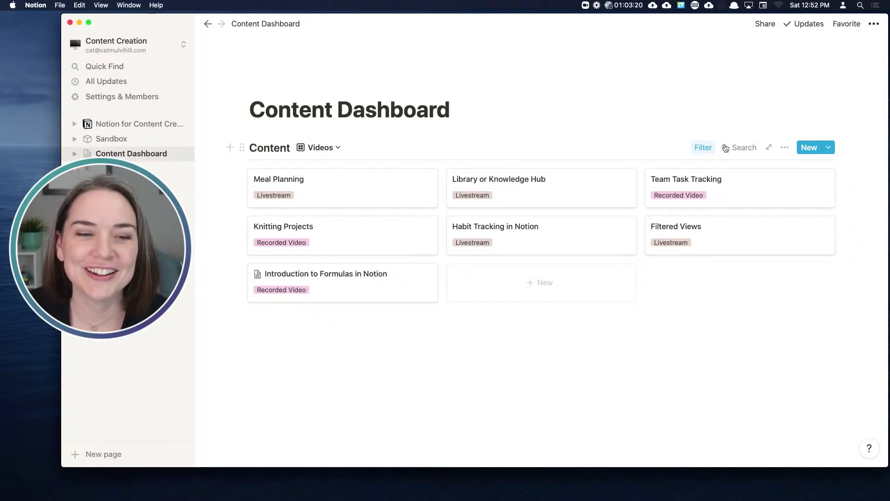
Sort the Videos view by the Type property in ascending order
{"action": "left_click", "coordinate": [785, 148]}
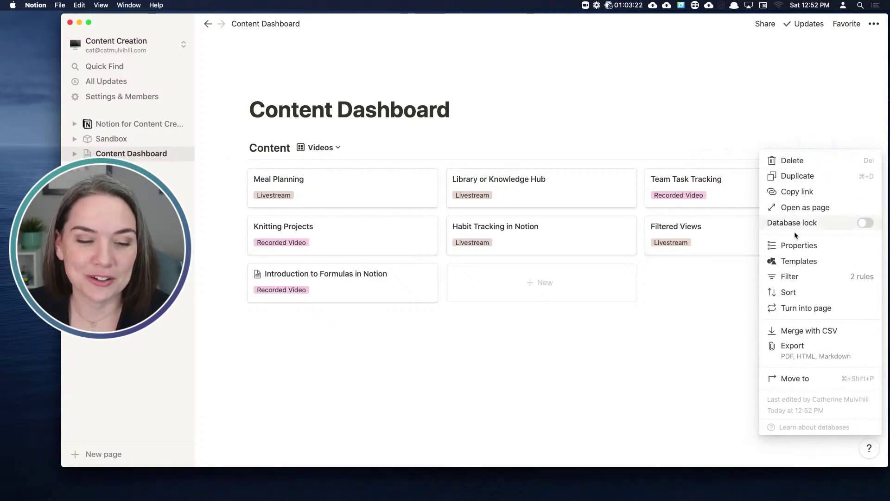
{"action": "left_click", "coordinate": [790, 292]}
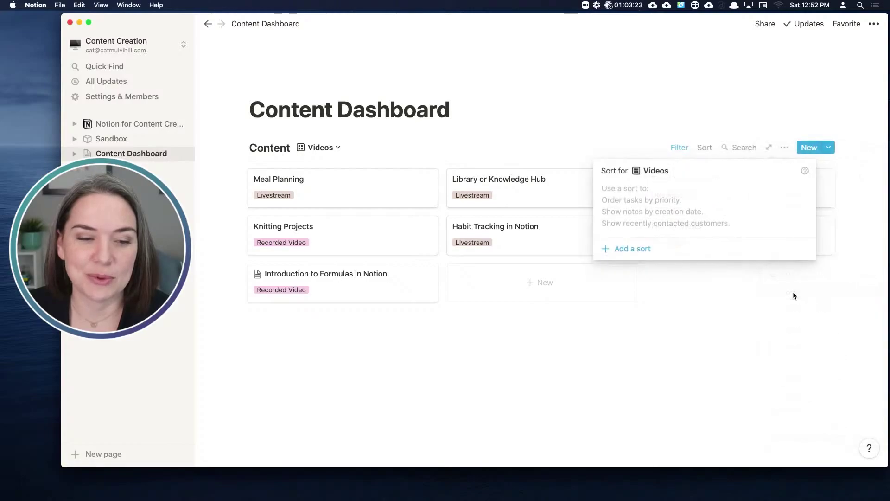
{"action": "left_click", "coordinate": [638, 254]}
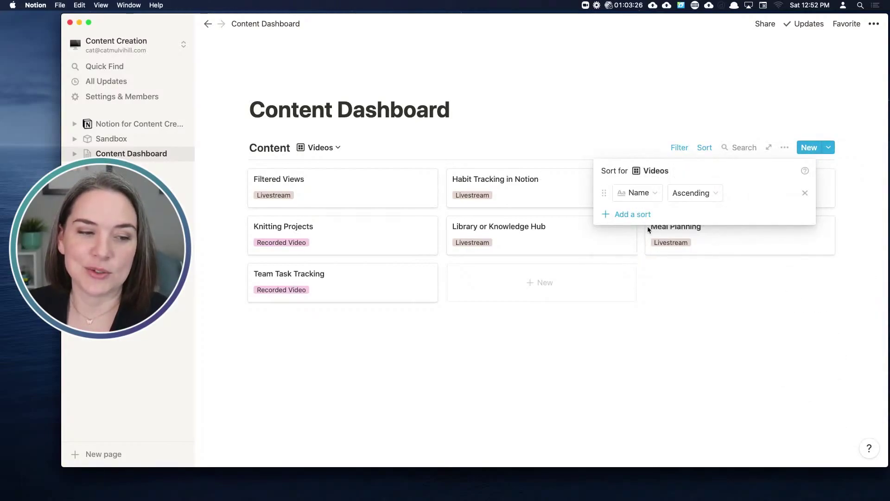
{"action": "left_click", "coordinate": [654, 196]}
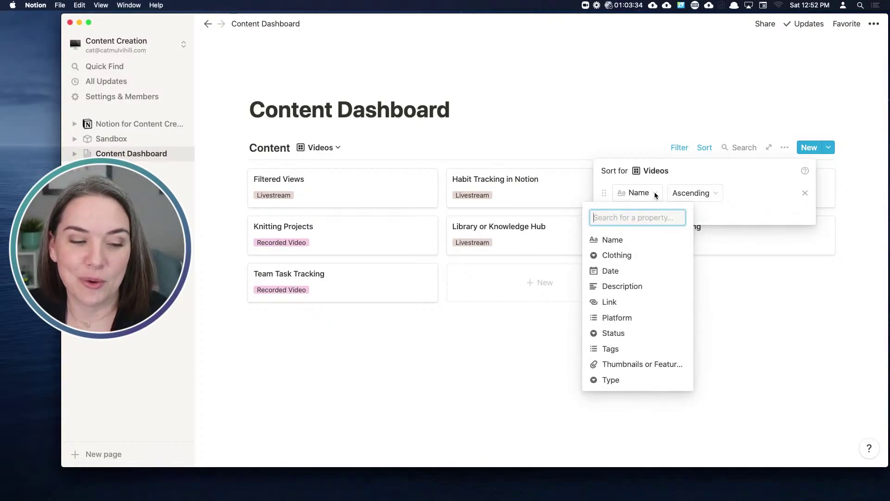
{"action": "left_click", "coordinate": [628, 381]}
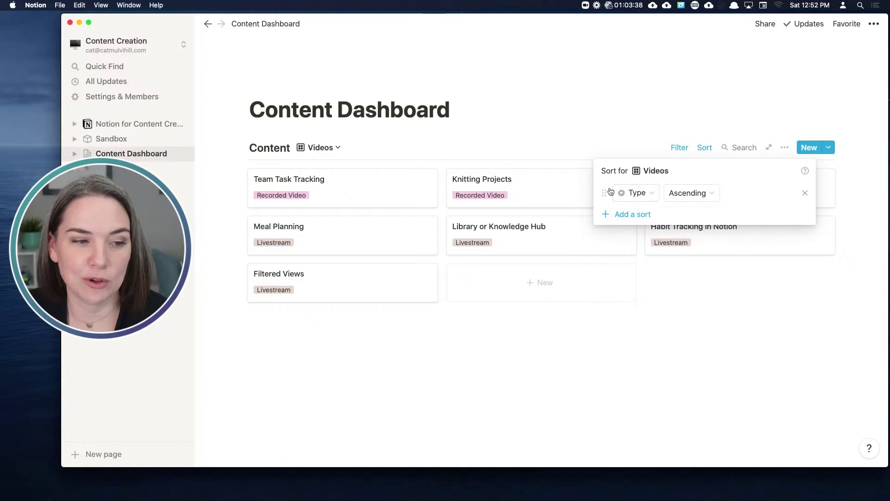
{"action": "left_click", "coordinate": [708, 194]}
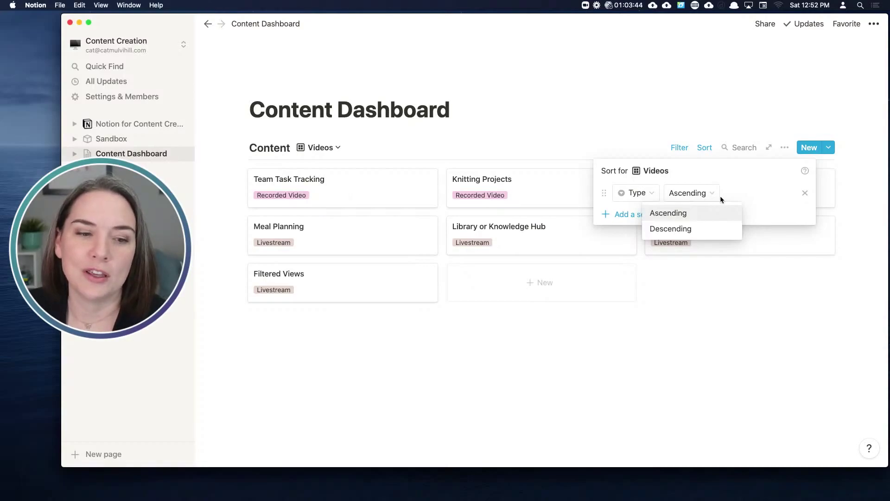
{"action": "left_click", "coordinate": [735, 194]}
{"action": "left_click", "coordinate": [543, 189]}
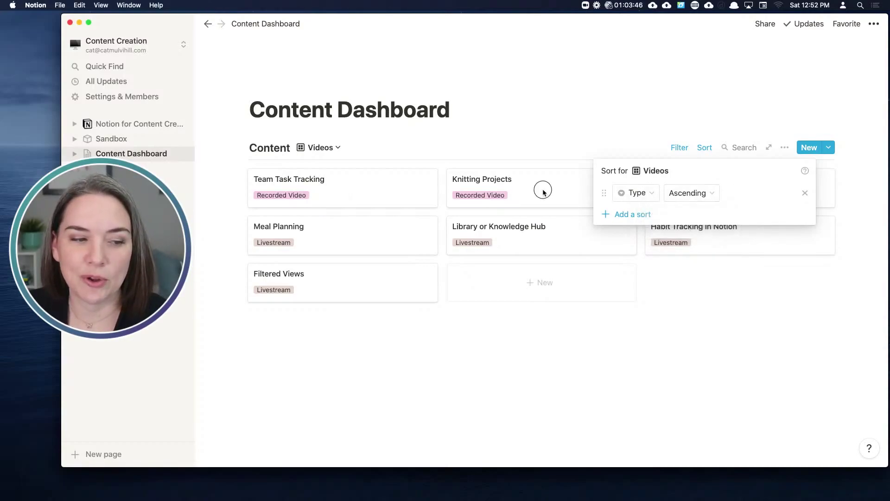
Open the Knitting Projects entry and reorder the Type options so Livestream comes before Recorded Video
{"action": "left_click", "coordinate": [506, 196]}
{"action": "left_click", "coordinate": [440, 156]}
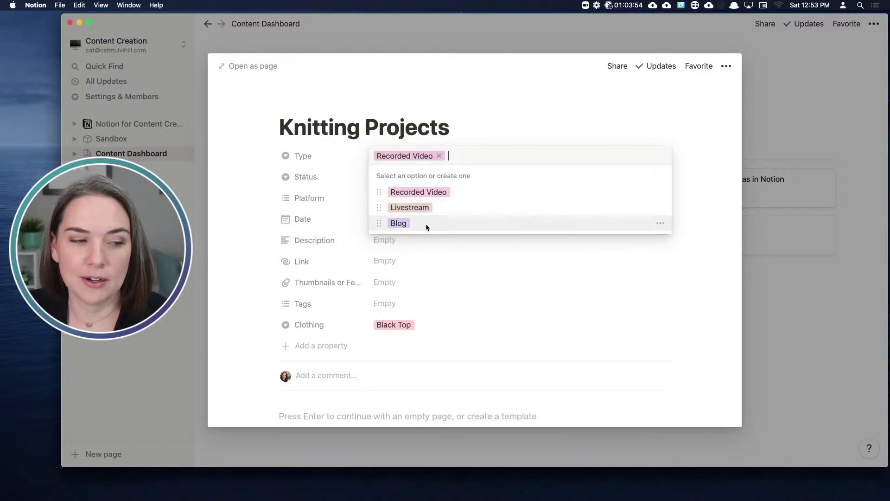
{"action": "left_click_drag", "start_coordinate": [378, 207], "coordinate": [378, 193]}
{"action": "left_click", "coordinate": [703, 227]}
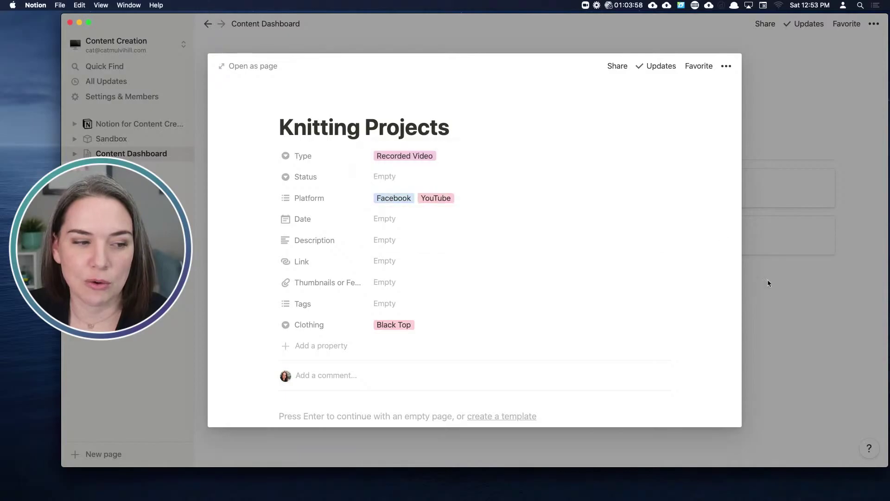
{"action": "left_click", "coordinate": [778, 285]}
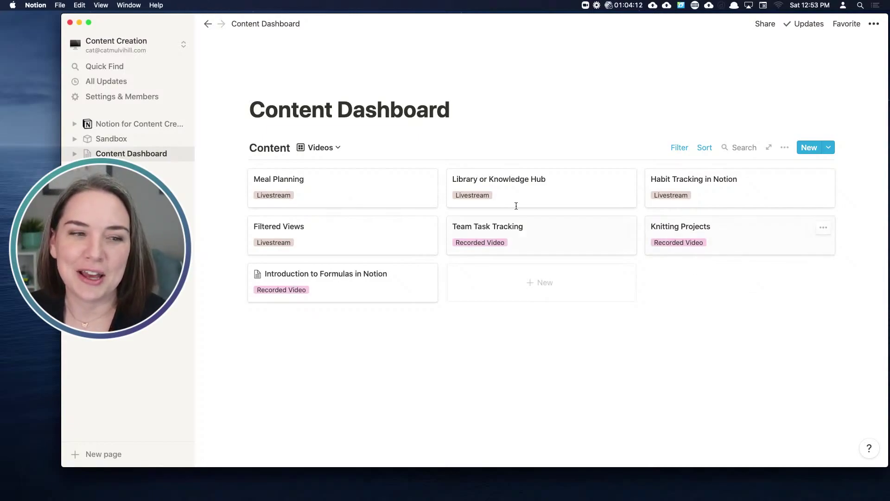
Check the live build topics on the Notion for Content Creation page, and switch the dashboard's Content database to Default view
{"action": "left_click", "coordinate": [124, 128]}
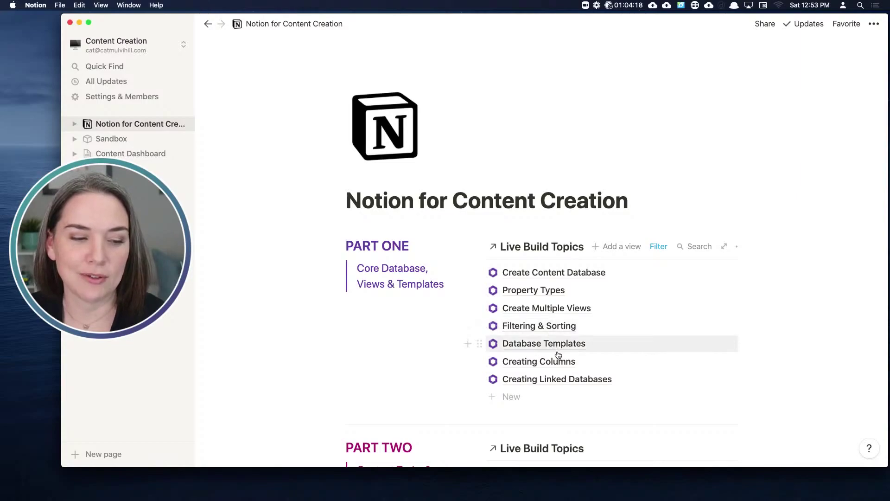
{"action": "left_click", "coordinate": [120, 154]}
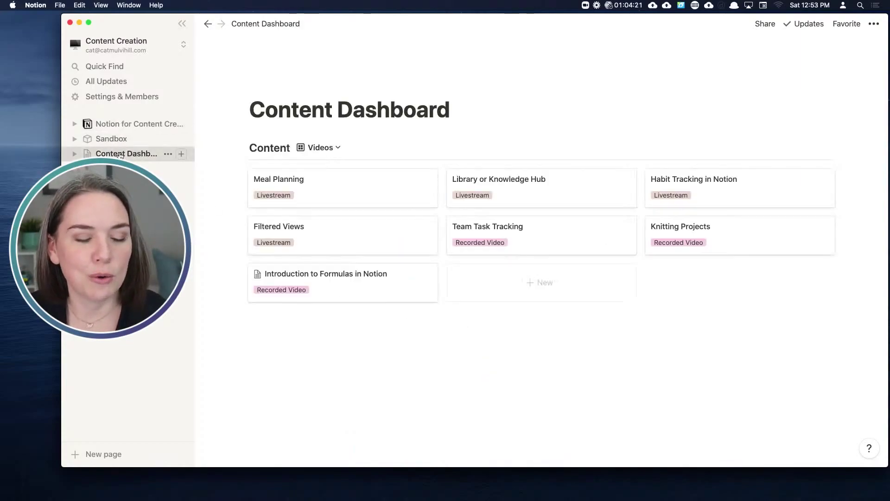
{"action": "left_click", "coordinate": [322, 148]}
{"action": "left_click", "coordinate": [304, 189]}
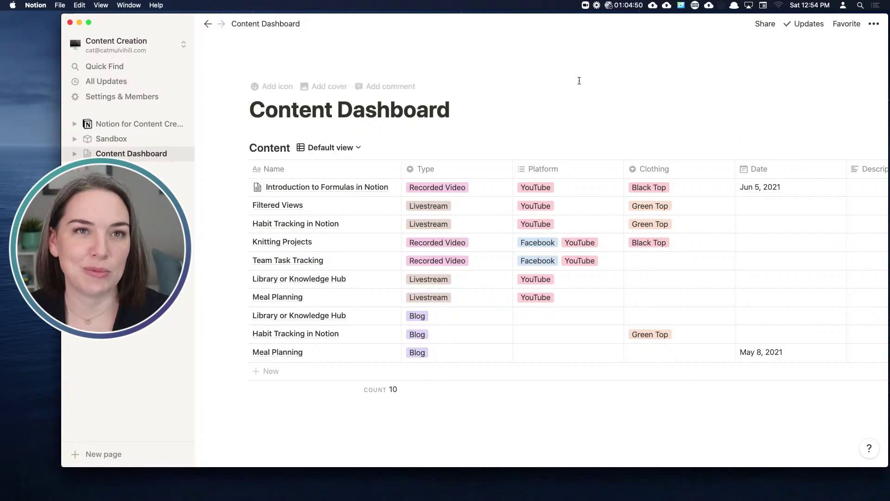
{"action": "left_click_drag", "start_coordinate": [62, 268], "coordinate": [221, 268]}
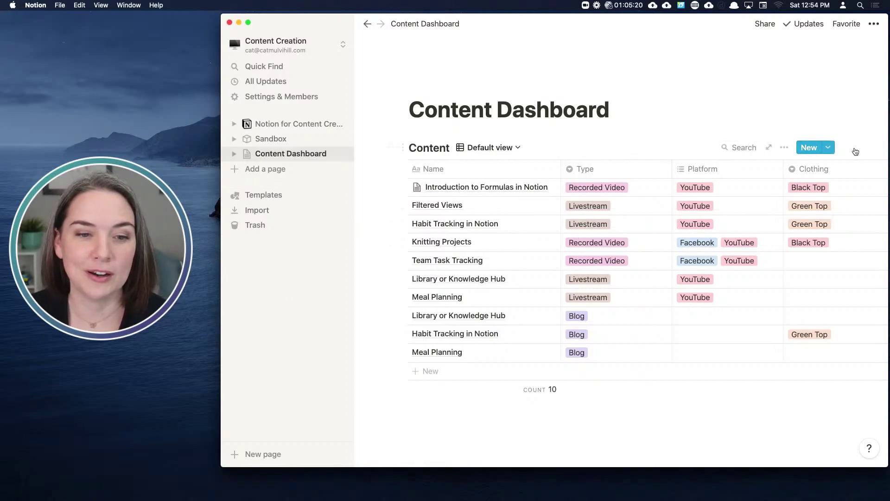
{"action": "left_click", "coordinate": [832, 148]}
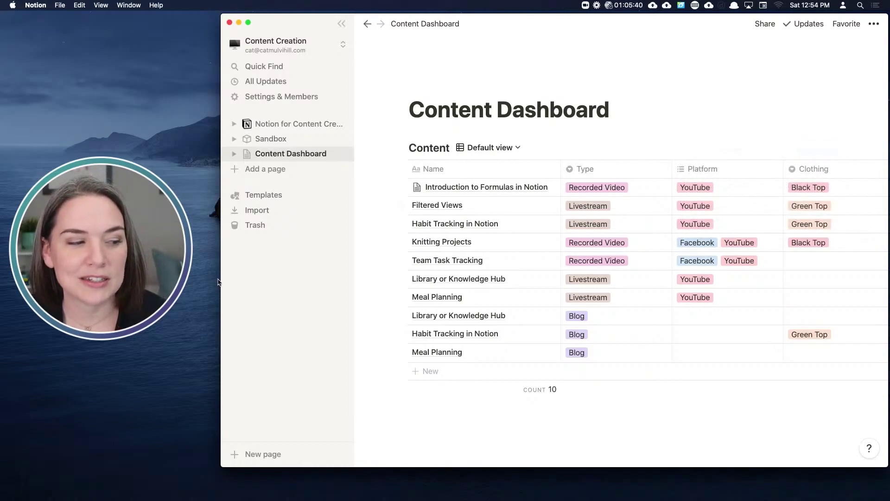
{"action": "left_click_drag", "start_coordinate": [221, 279], "coordinate": [36, 278]}
Look up the Template button block in the block commands below the Content table, without inserting it
{"action": "scroll", "coordinate": [348, 302], "scroll_direction": "down", "scroll_amount": 3}
{"action": "left_click", "coordinate": [274, 347]}
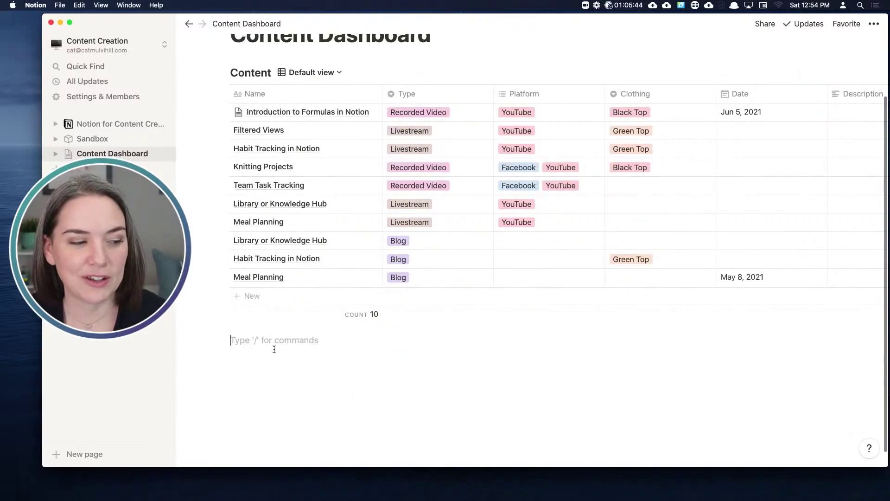
{"action": "type", "text": "/"}
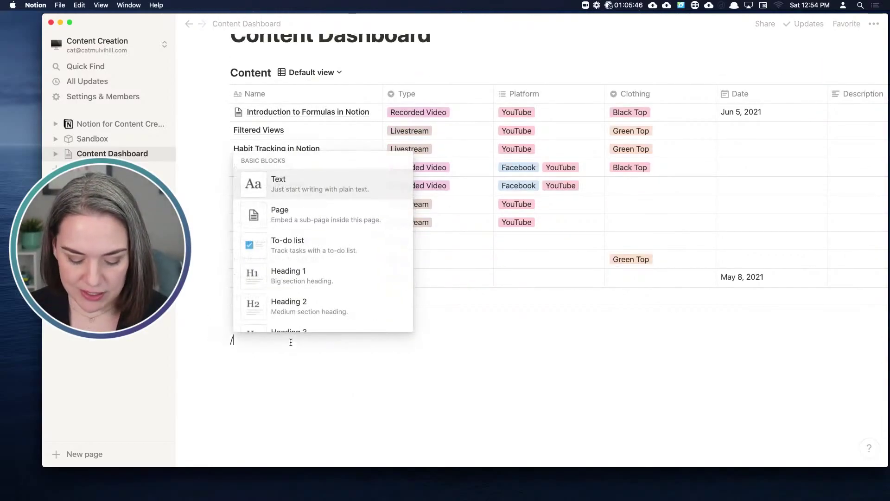
{"action": "type", "text": "tem"}
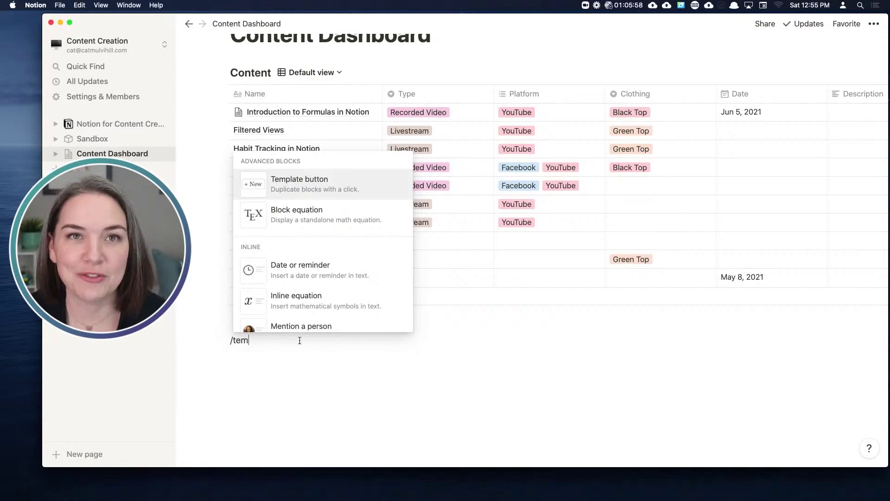
{"action": "key", "text": "BackSpace"}
{"action": "key", "text": "BackSpace"}
{"action": "key", "text": "BackSpace"}
{"action": "key", "text": "BackSpace"}
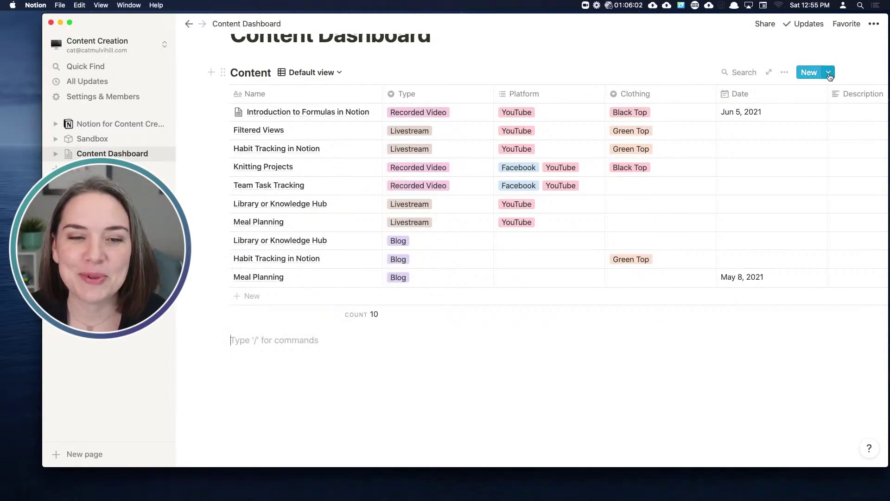
Create a new template for the Content database titled "New Livestream" and set its Type to Livestream
{"action": "left_click", "coordinate": [829, 73]}
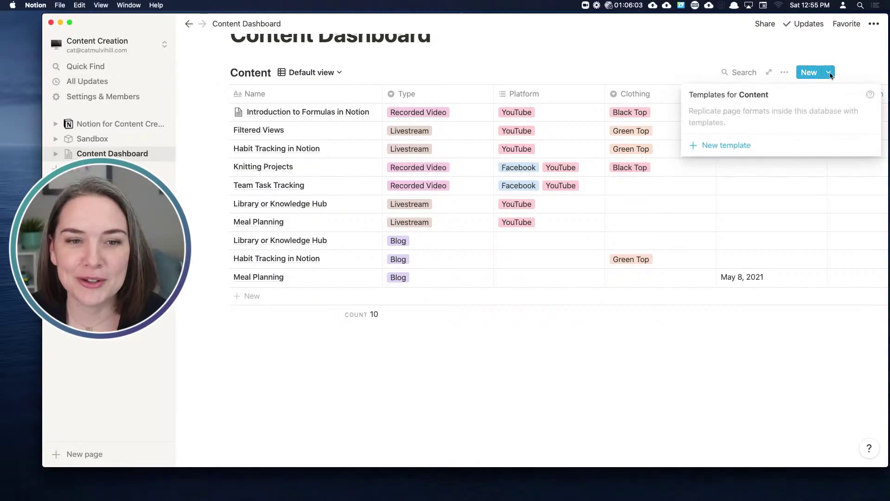
{"action": "left_click", "coordinate": [729, 153]}
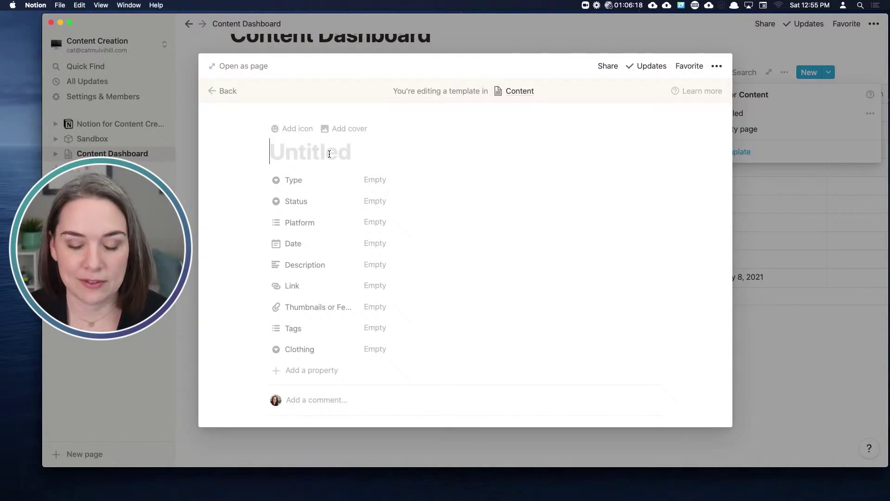
{"action": "type", "text": "New Live"}
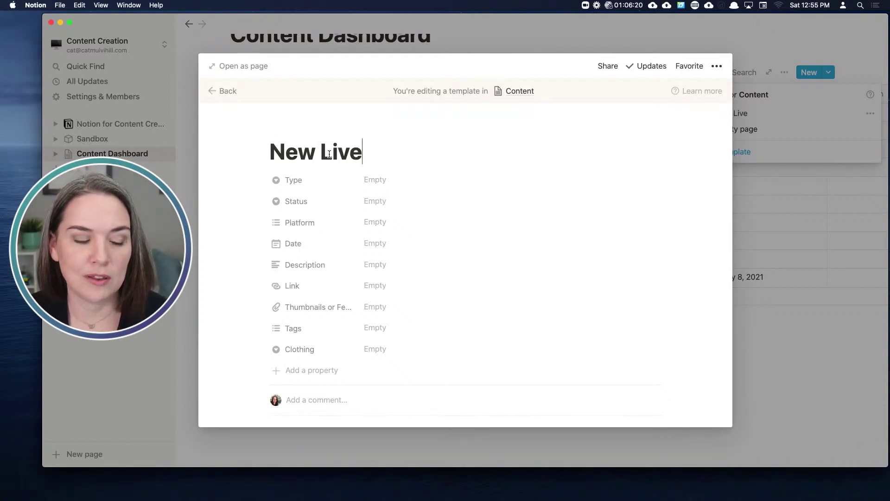
{"action": "type", "text": "stream"}
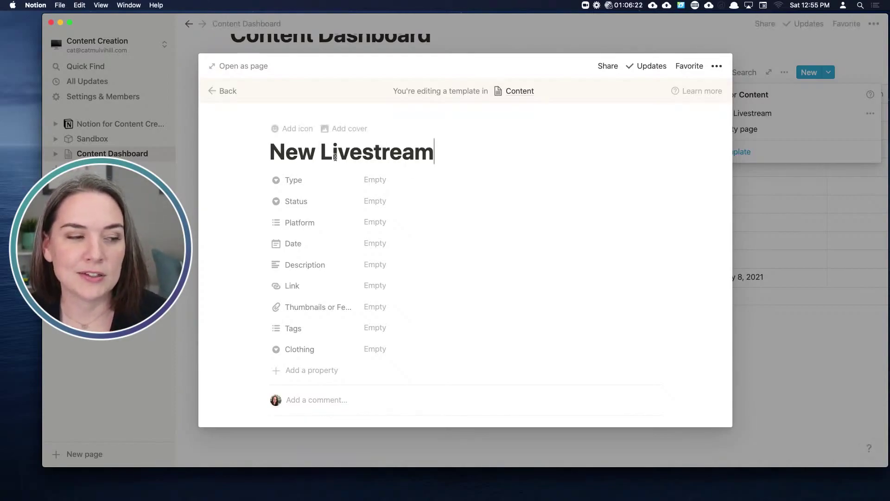
{"action": "left_click", "coordinate": [387, 181]}
{"action": "left_click", "coordinate": [407, 218]}
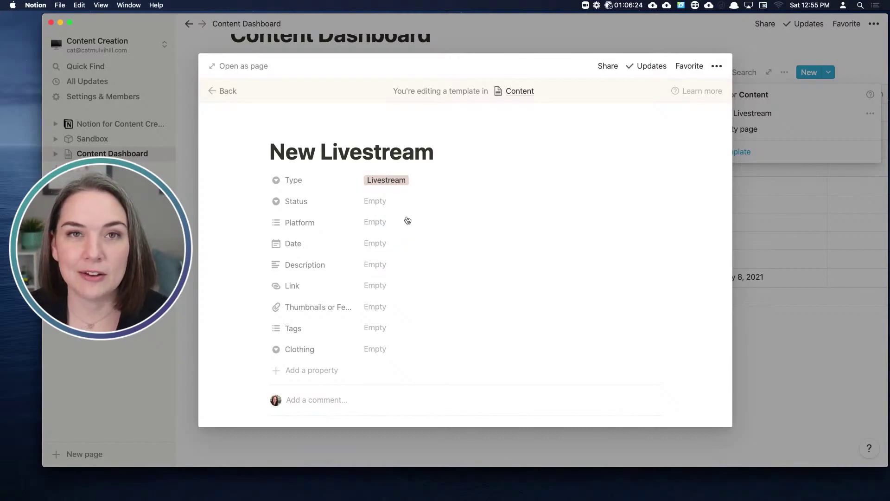
Set the New Livestream template's Status property to Idea
{"action": "left_click", "coordinate": [407, 201]}
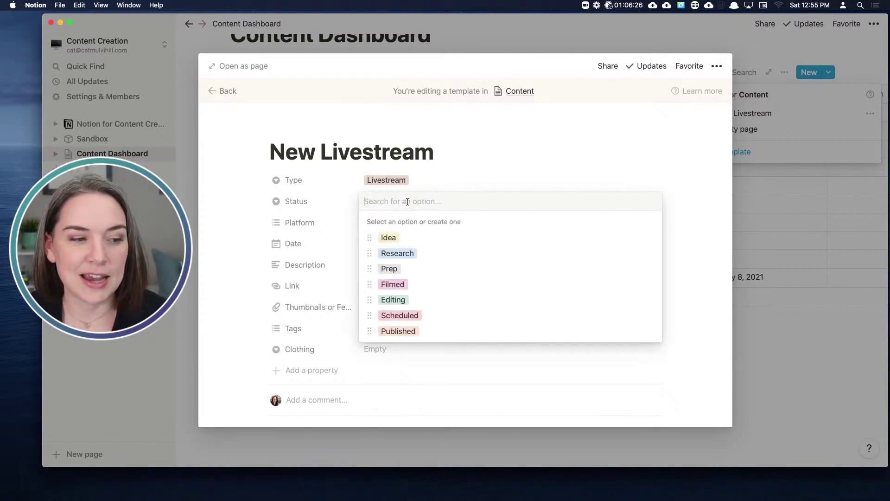
{"action": "left_click", "coordinate": [400, 240]}
{"action": "left_click", "coordinate": [398, 203]}
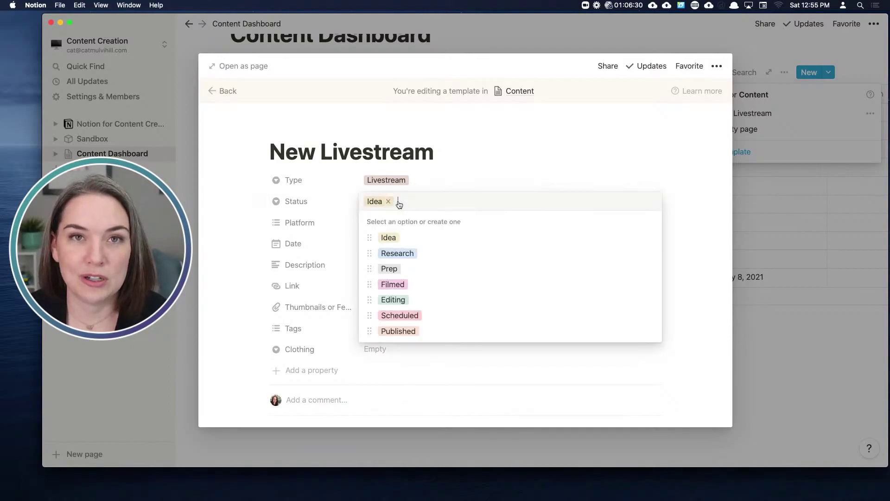
{"action": "left_click", "coordinate": [387, 201]}
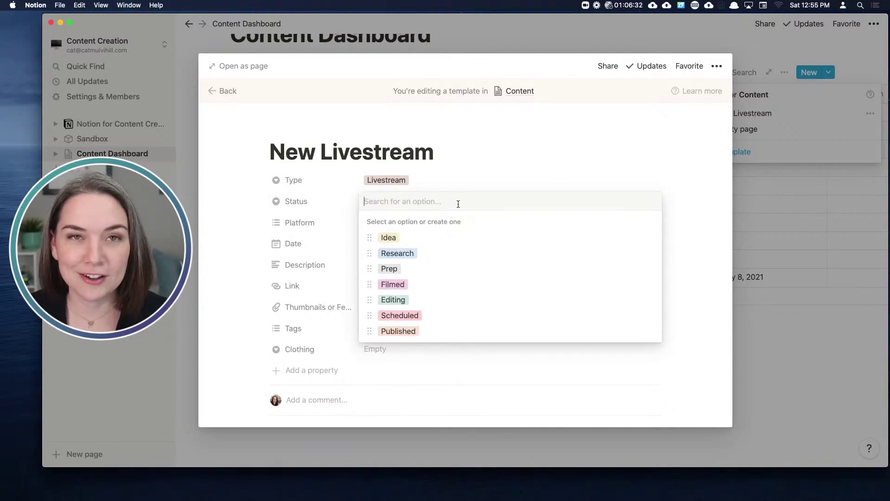
{"action": "left_click", "coordinate": [675, 213]}
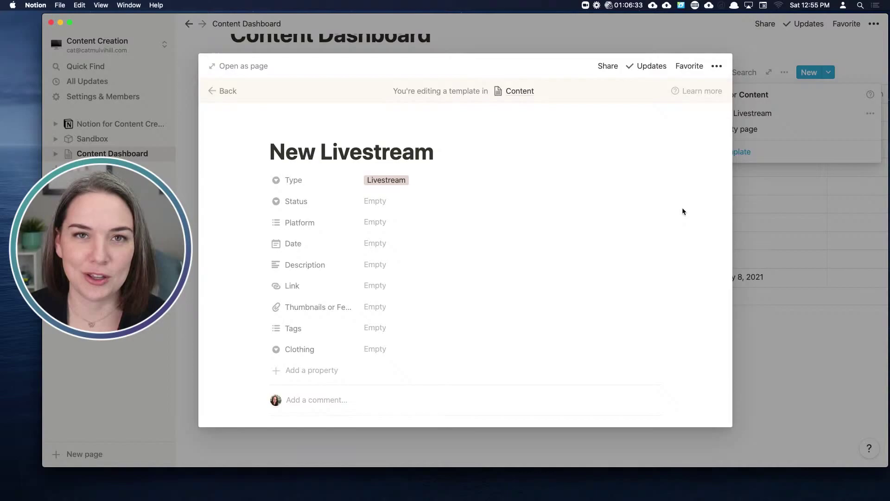
{"action": "left_click", "coordinate": [390, 206]}
{"action": "left_click", "coordinate": [394, 235]}
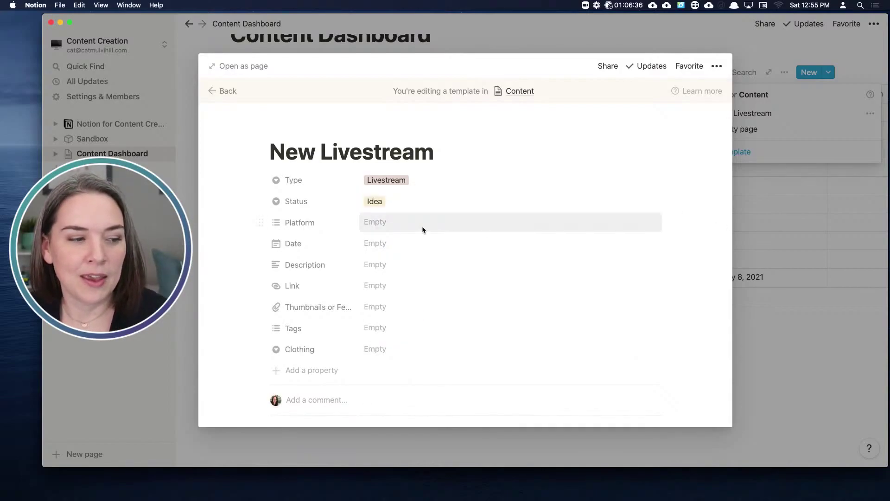
Set the template's Platform to YouTube and look over the available Tags options without choosing one
{"action": "left_click", "coordinate": [387, 225]}
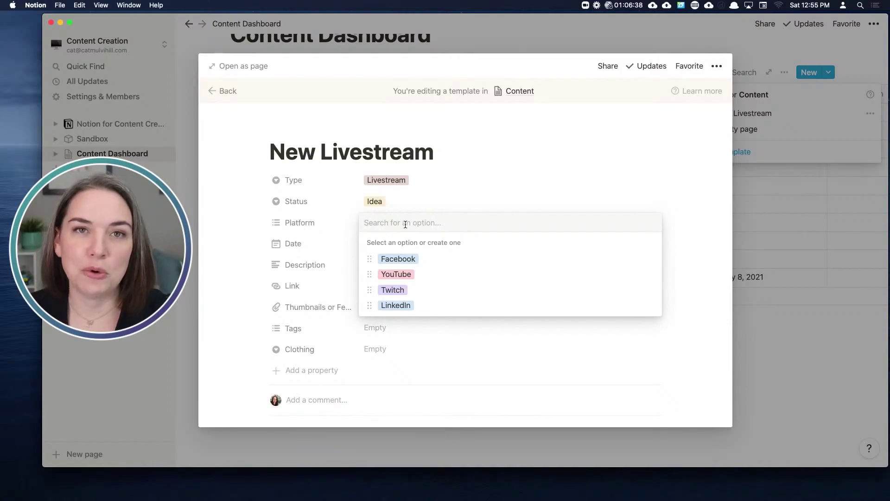
{"action": "left_click", "coordinate": [417, 277]}
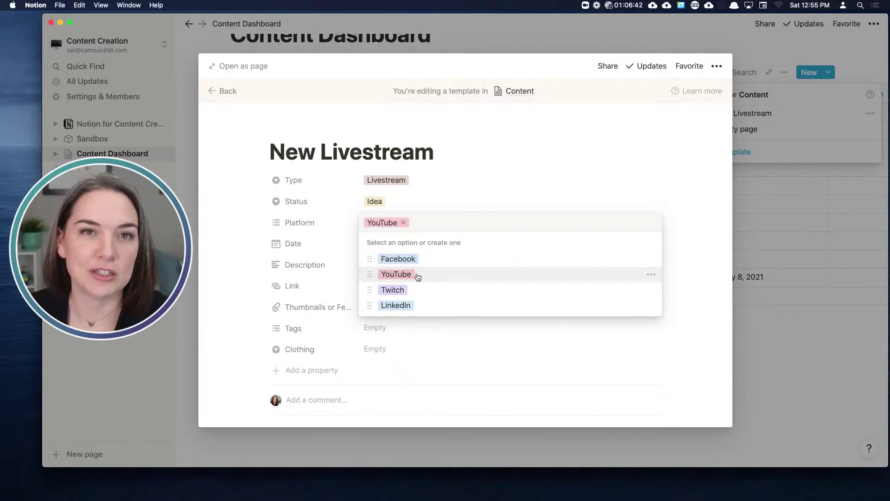
{"action": "left_click", "coordinate": [686, 258]}
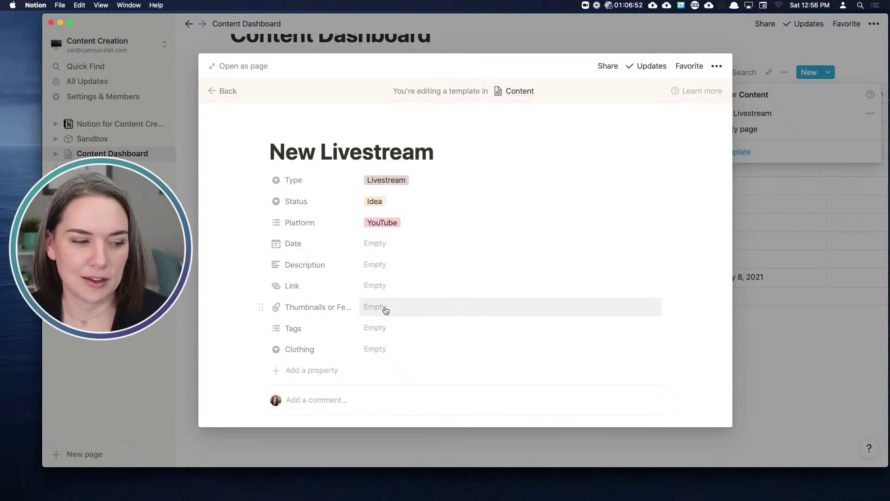
{"action": "left_click", "coordinate": [381, 332]}
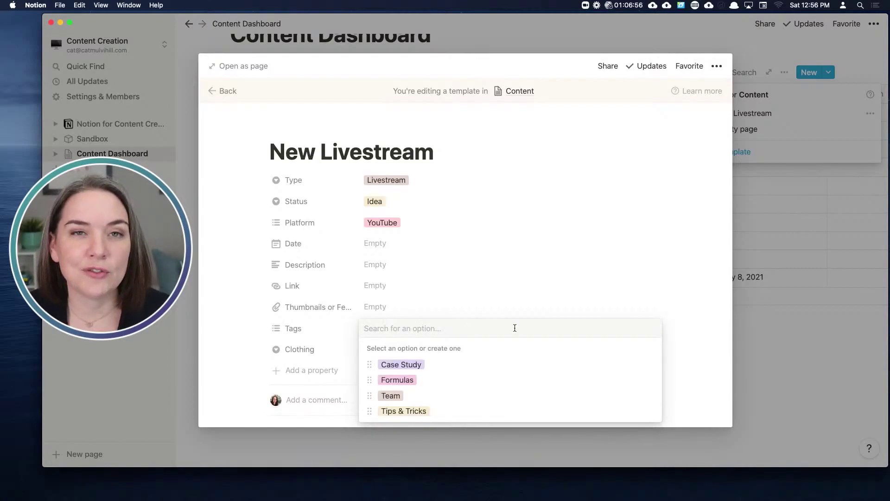
{"action": "left_click", "coordinate": [690, 335]}
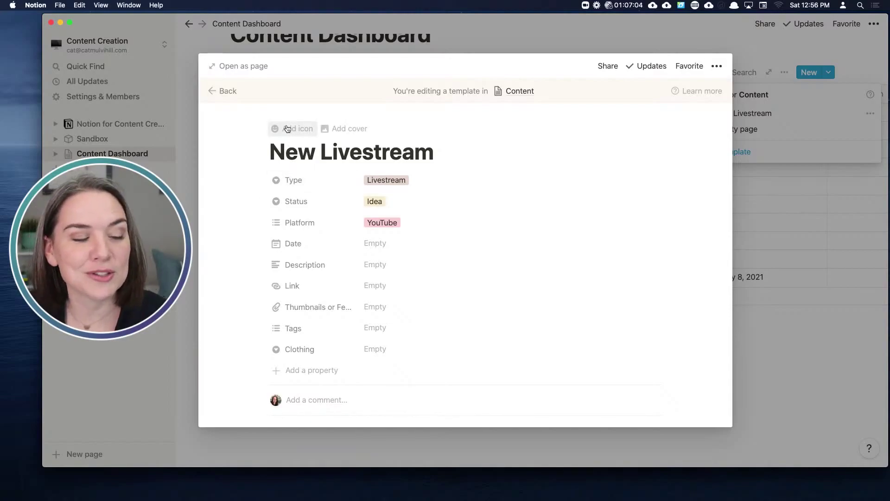
Add an icon to the template by uploading "Notion Icons - Social.png" from the Notion Icons - Social folder
{"action": "left_click", "coordinate": [288, 130]}
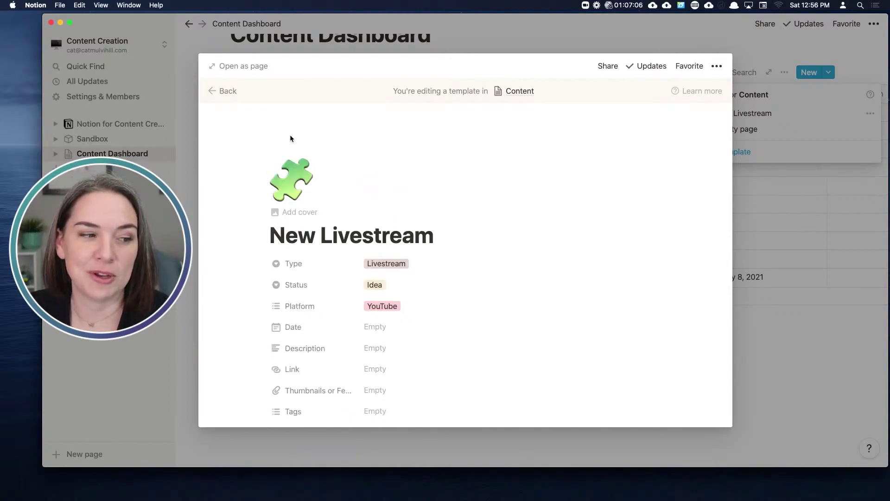
{"action": "left_click", "coordinate": [290, 183]}
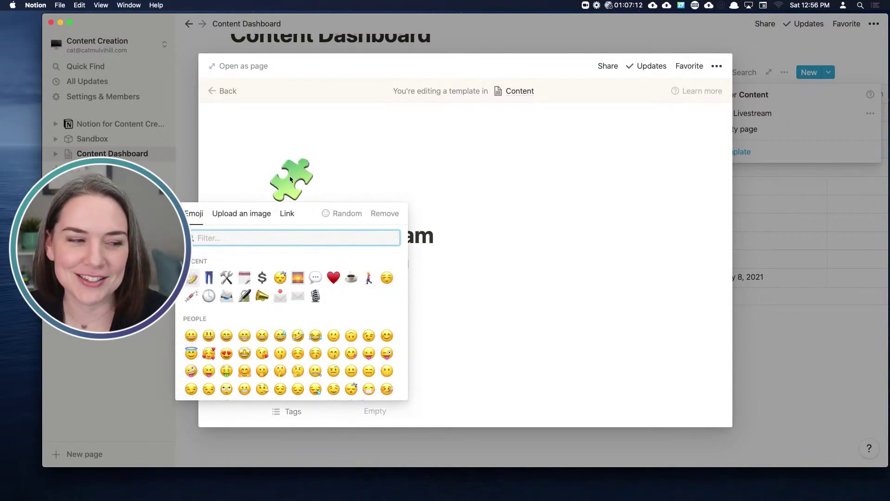
{"action": "left_click", "coordinate": [241, 214]}
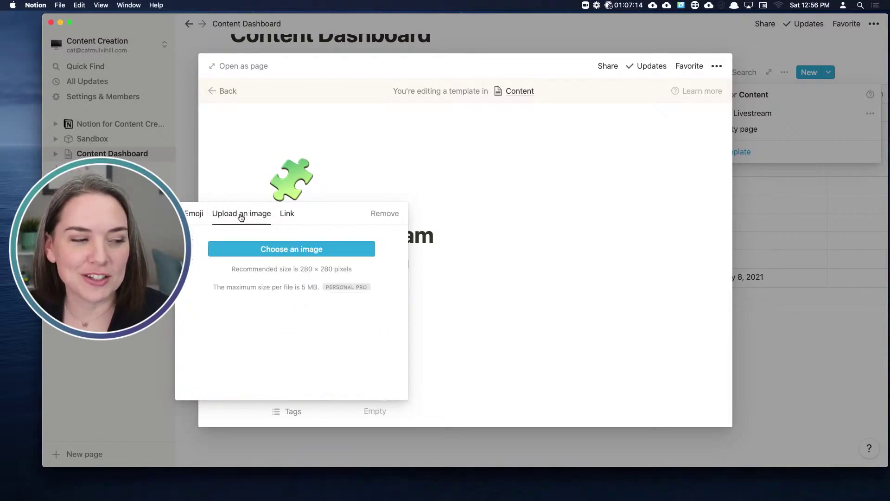
{"action": "left_click", "coordinate": [302, 250]}
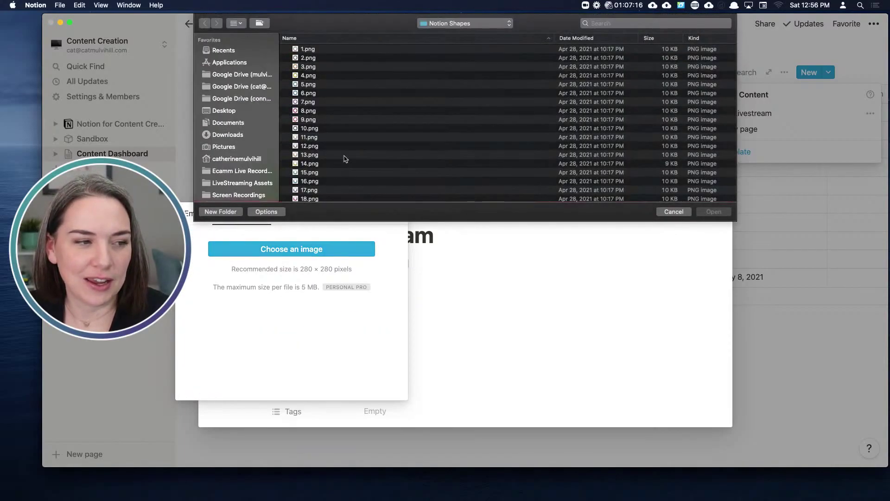
{"action": "left_click", "coordinate": [441, 24]}
{"action": "left_click", "coordinate": [444, 35]}
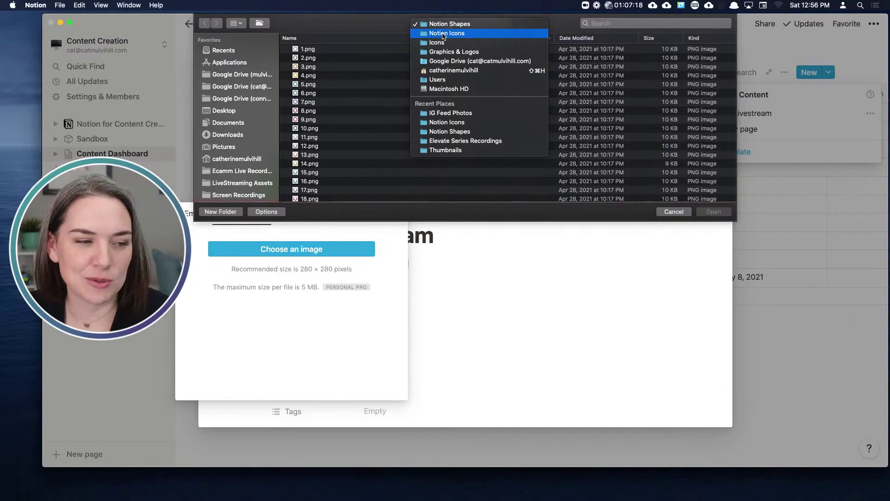
{"action": "double_click", "coordinate": [327, 95]}
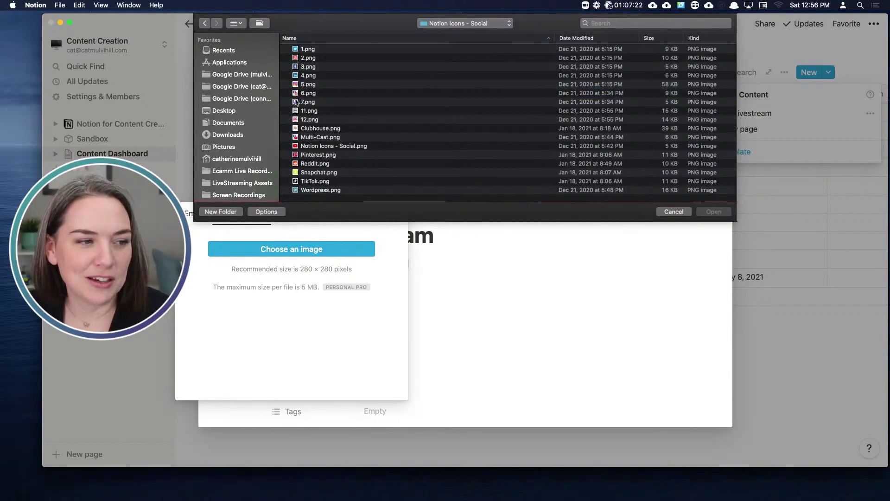
{"action": "left_click", "coordinate": [299, 147]}
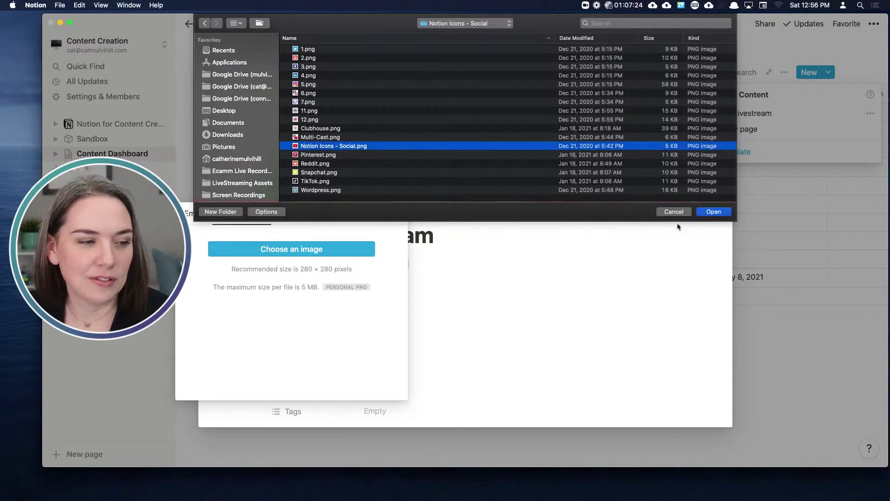
{"action": "left_click", "coordinate": [714, 212]}
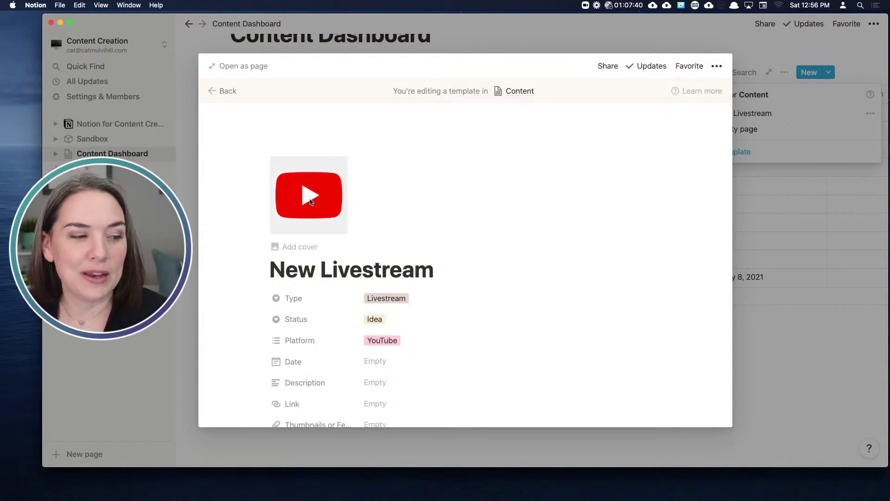
Look at the option for setting the template's icon from an image link, leaving the uploaded icon in place
{"action": "scroll", "coordinate": [403, 242], "scroll_direction": "down", "scroll_amount": 3}
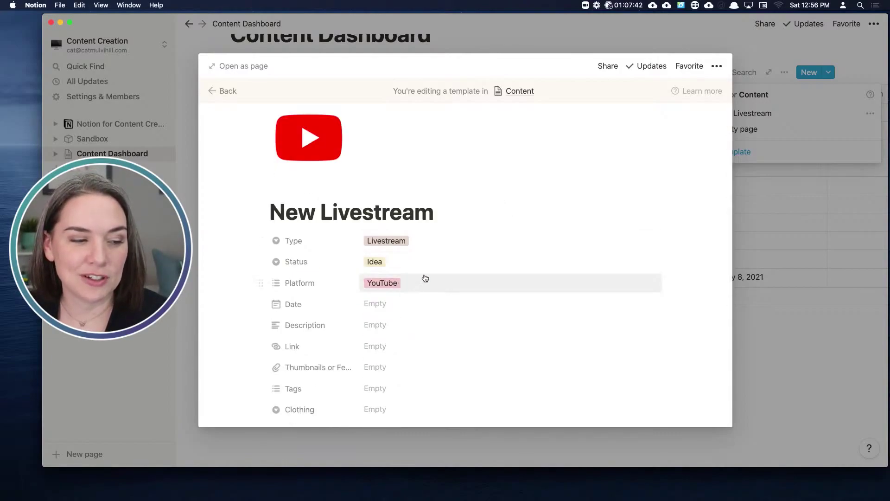
{"action": "scroll", "coordinate": [446, 268], "scroll_direction": "up", "scroll_amount": 3}
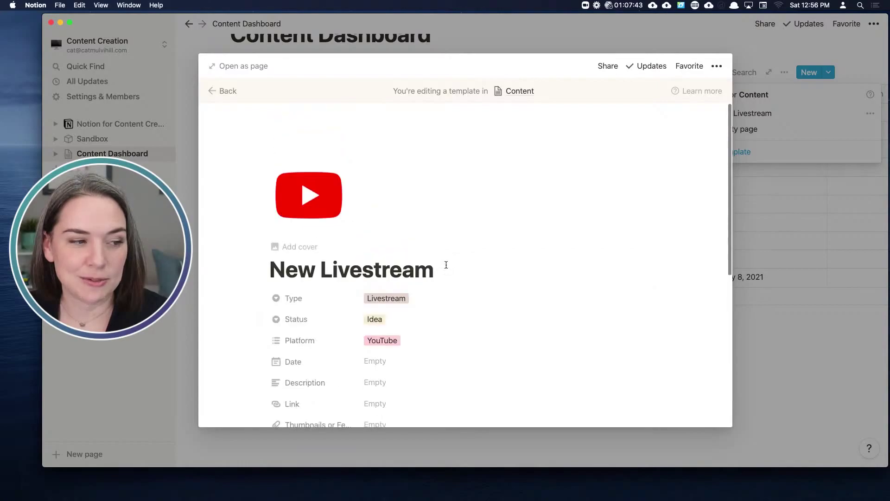
{"action": "left_click", "coordinate": [305, 206]}
{"action": "left_click", "coordinate": [304, 247]}
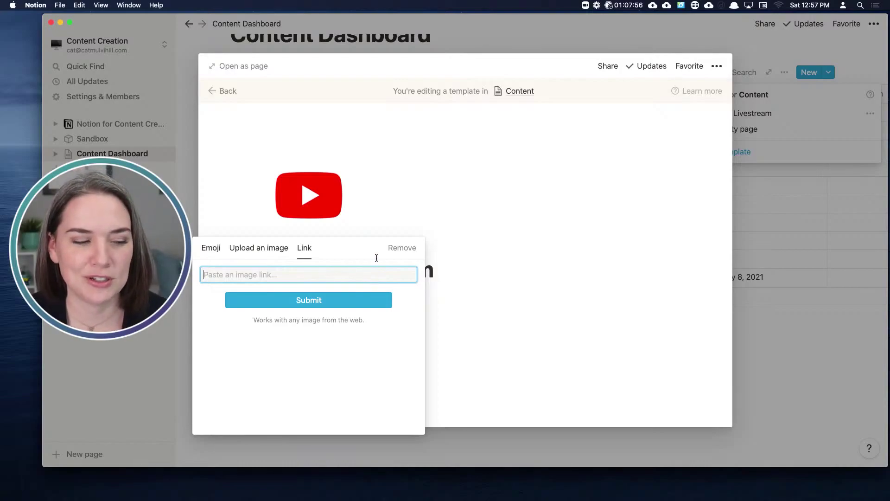
{"action": "left_click", "coordinate": [456, 224]}
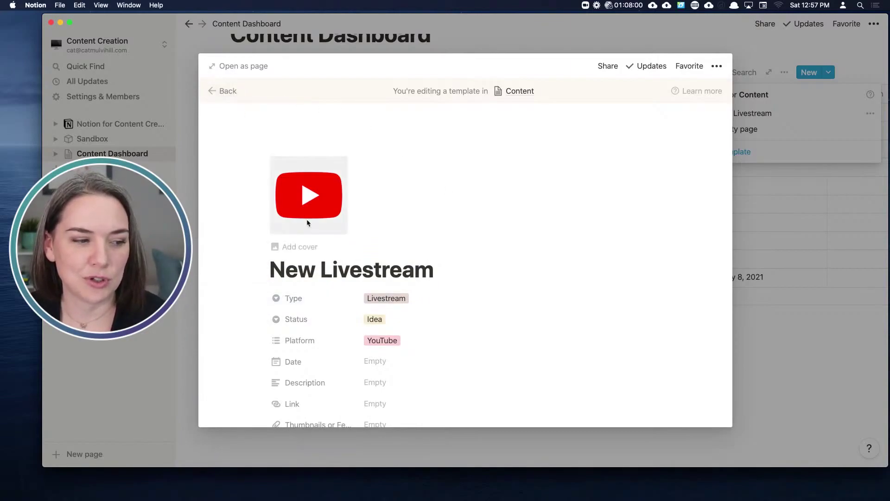
Rename the template to "New YouTube Livestream" and return to the Content Dashboard
{"action": "left_click", "coordinate": [319, 269]}
{"action": "type", "text": "YouTube"}
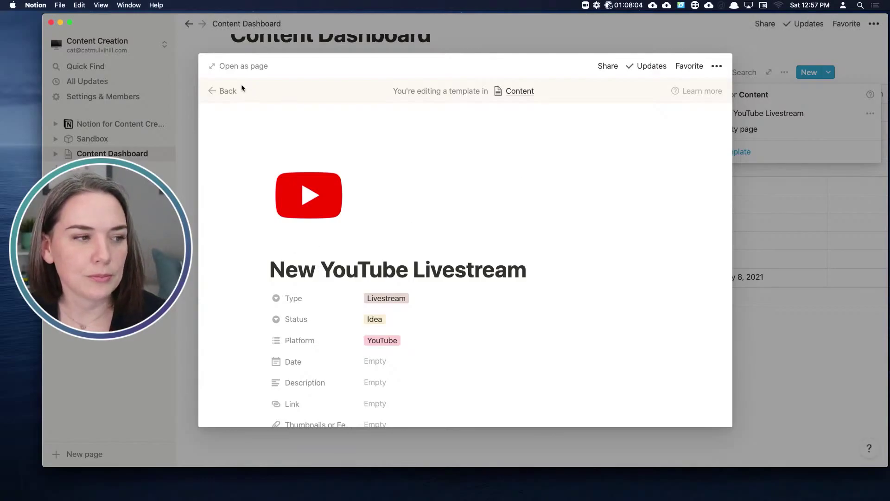
{"action": "left_click", "coordinate": [224, 91]}
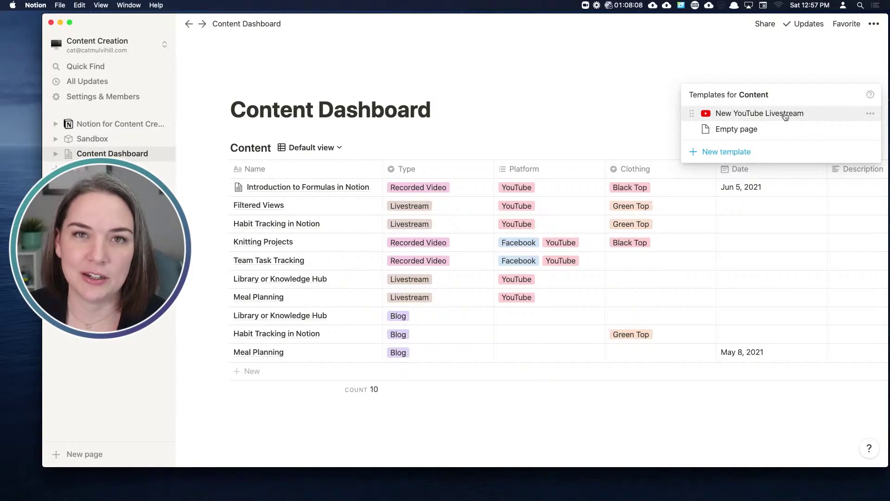
{"action": "left_click", "coordinate": [631, 116]}
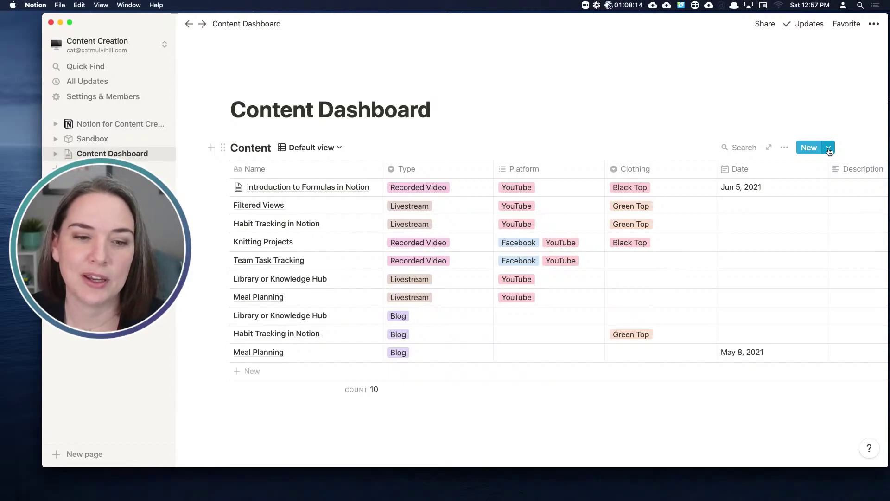
Create a Content entry from the New YouTube Livestream template and title it "Tracking Workouts in Notion"
{"action": "left_click", "coordinate": [829, 147]}
{"action": "left_click", "coordinate": [771, 187]}
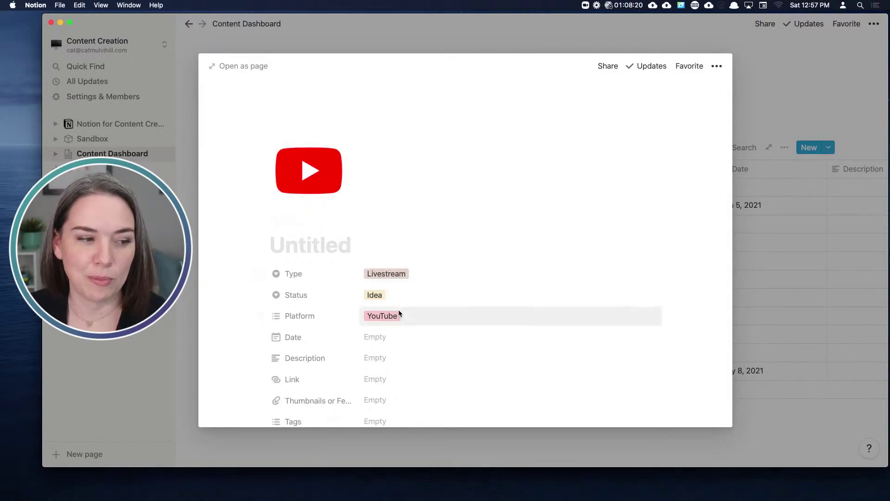
{"action": "left_click", "coordinate": [331, 245]}
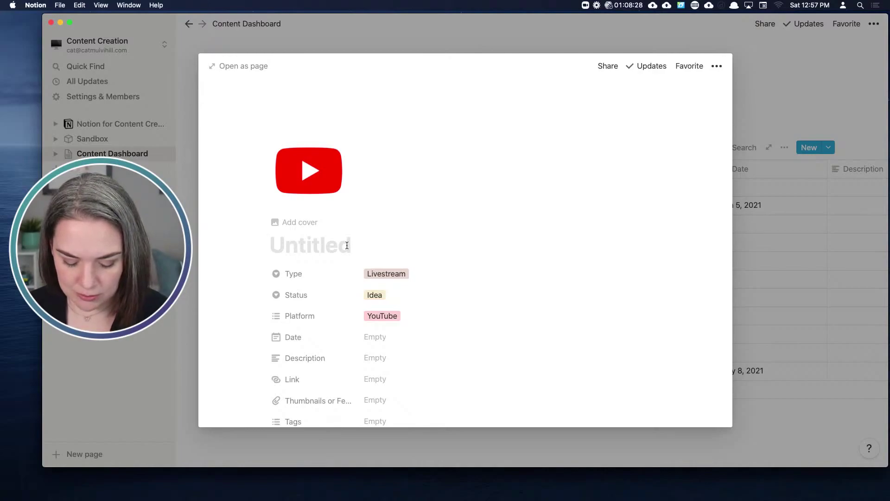
{"action": "type", "text": "Tracking W"}
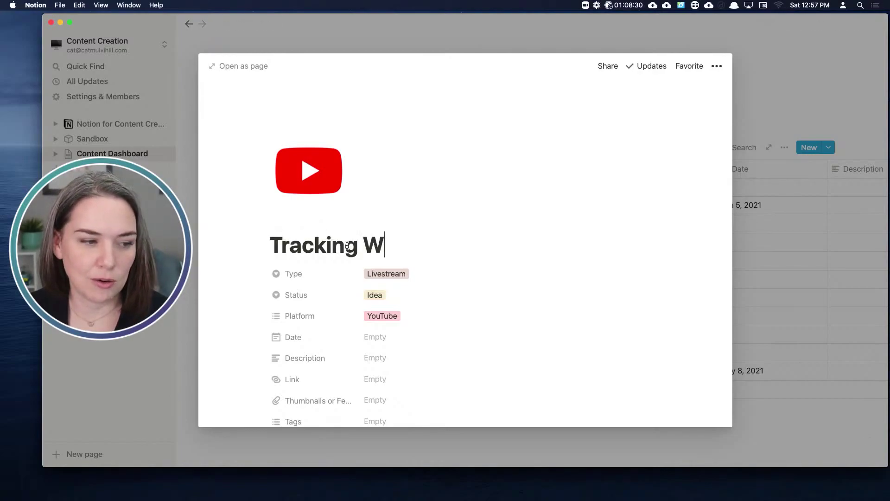
{"action": "type", "text": "orkouts in Notion"}
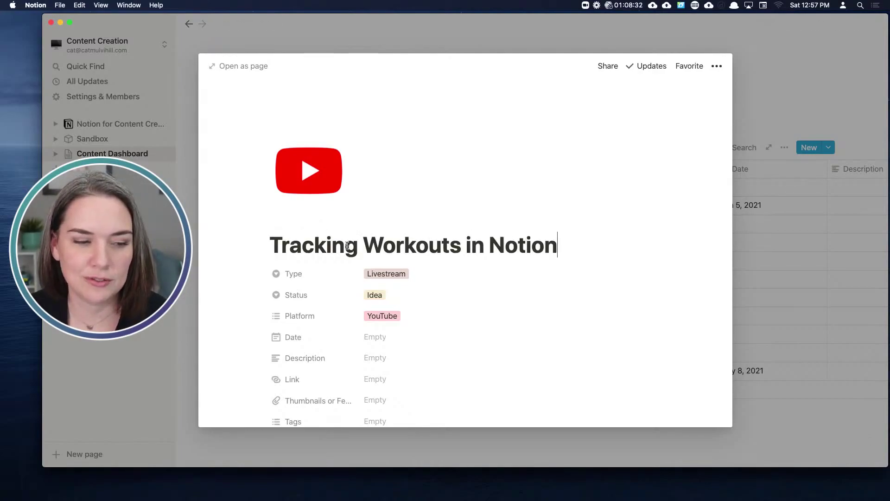
{"action": "scroll", "coordinate": [507, 260], "scroll_direction": "down", "scroll_amount": 3}
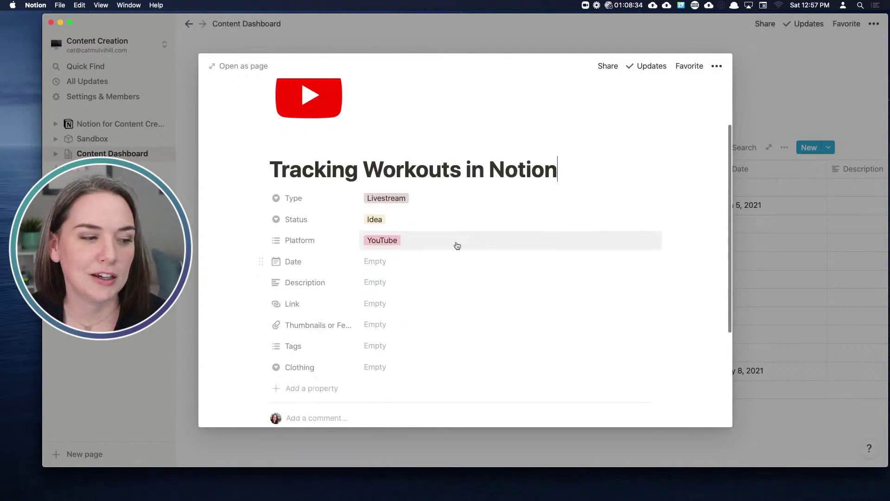
Set the entry's Status to Research, tag it Tips & Tricks and Case Study, and close it
{"action": "left_click", "coordinate": [400, 221]}
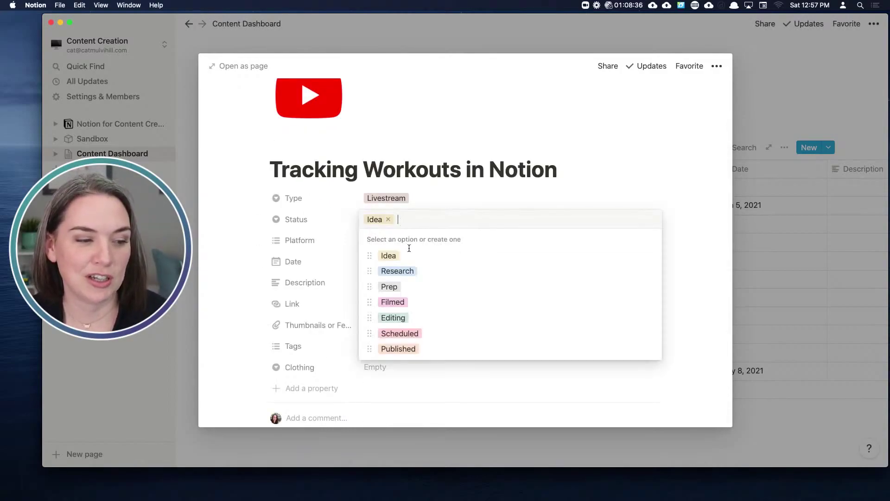
{"action": "left_click", "coordinate": [410, 266]}
{"action": "left_click", "coordinate": [389, 347]}
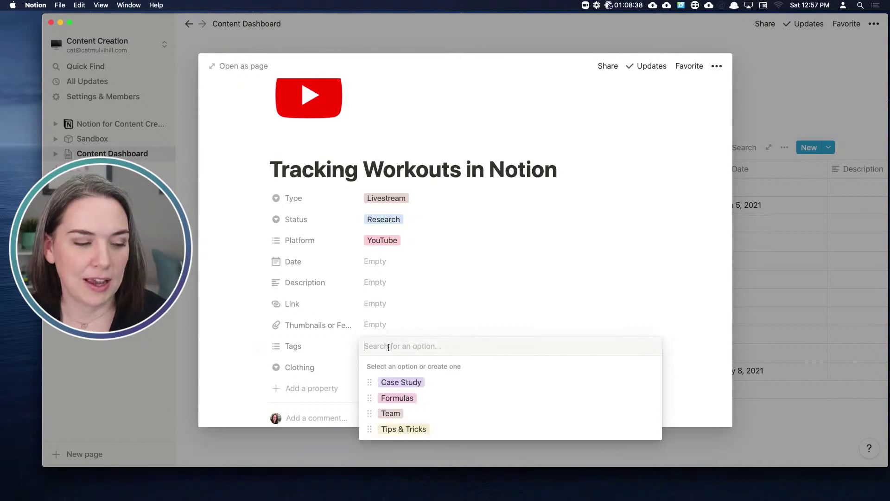
{"action": "left_click", "coordinate": [432, 430]}
{"action": "left_click", "coordinate": [505, 383]}
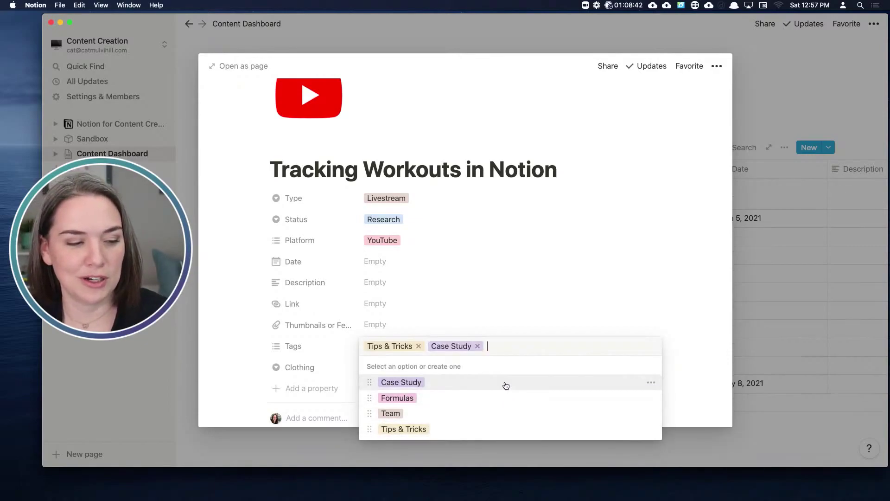
{"action": "left_click", "coordinate": [707, 366]}
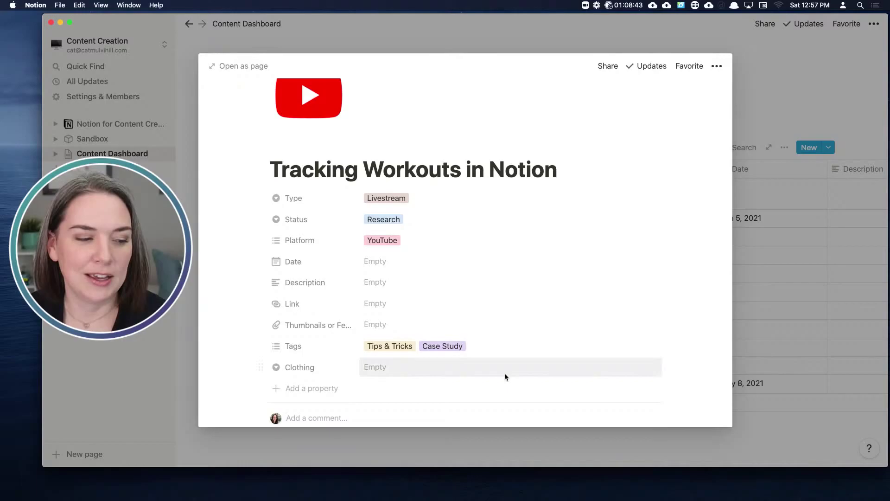
{"action": "left_click", "coordinate": [197, 349]}
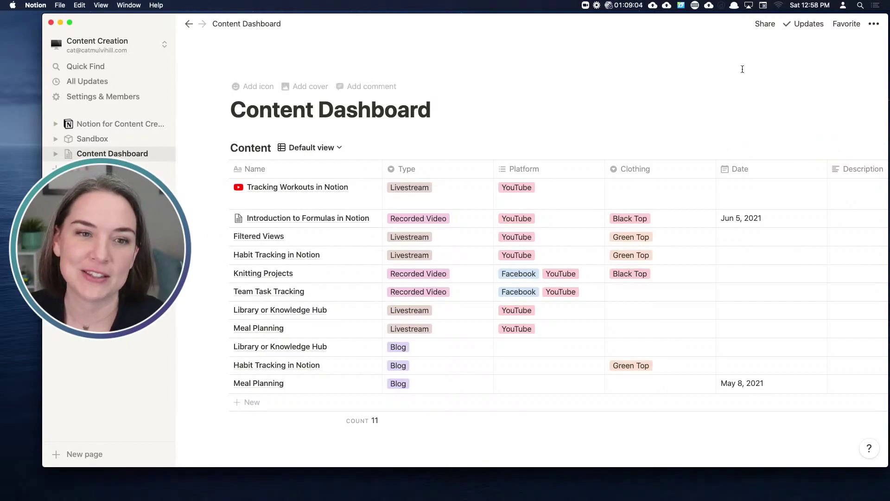
Look at the web and people sharing options for the Content Dashboard page
{"action": "left_click", "coordinate": [759, 27]}
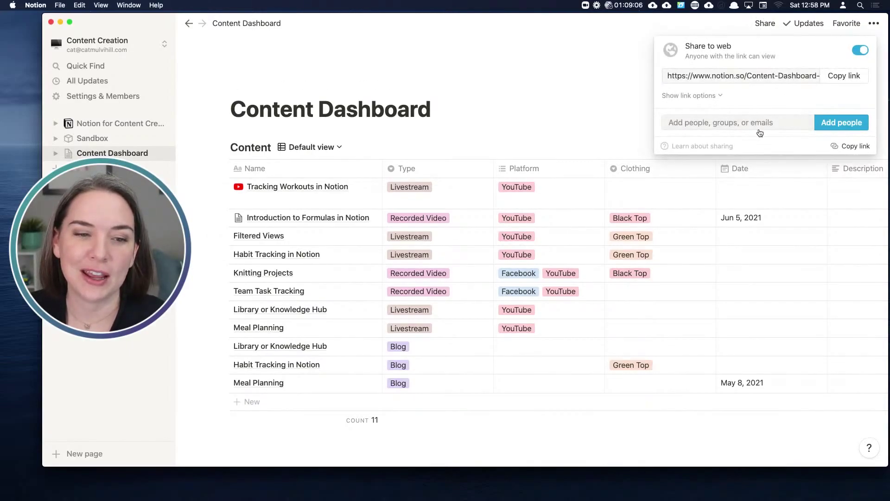
{"action": "left_click", "coordinate": [612, 126]}
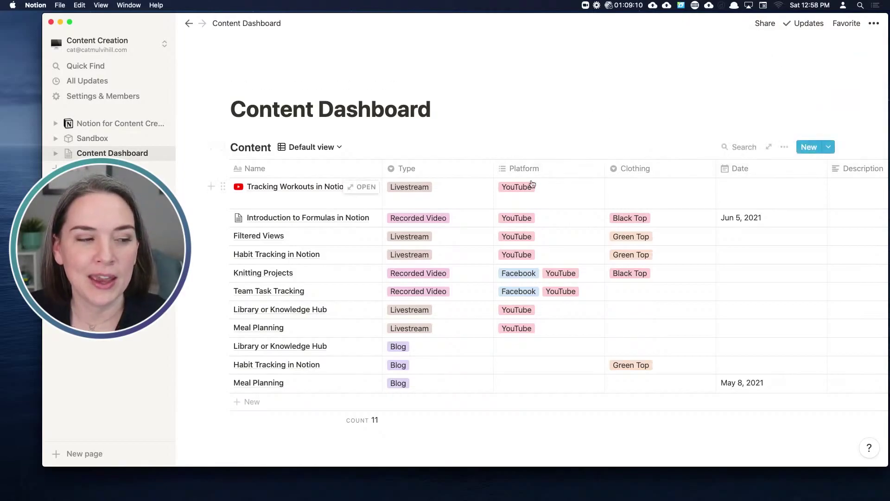
Open the Tracking Workouts in Notion entry and add a Person property named "Who"
{"action": "left_click", "coordinate": [362, 186]}
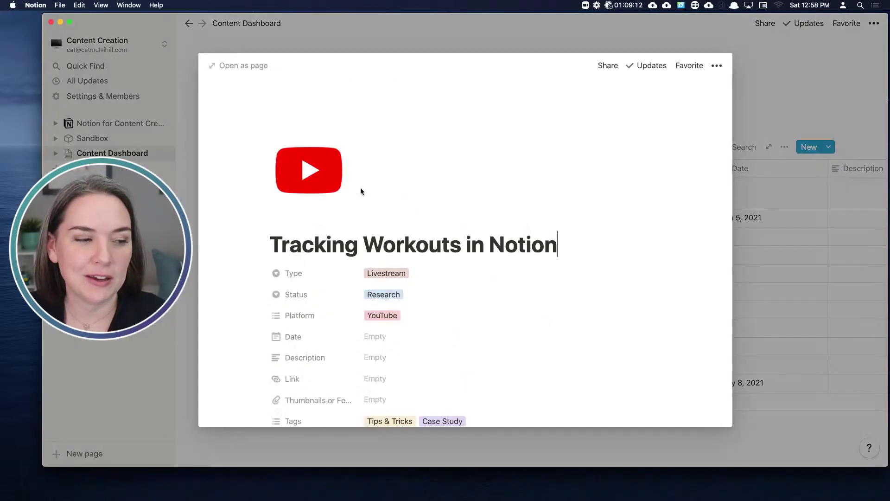
{"action": "scroll", "coordinate": [418, 190], "scroll_direction": "down", "scroll_amount": 6}
{"action": "left_click", "coordinate": [329, 156]}
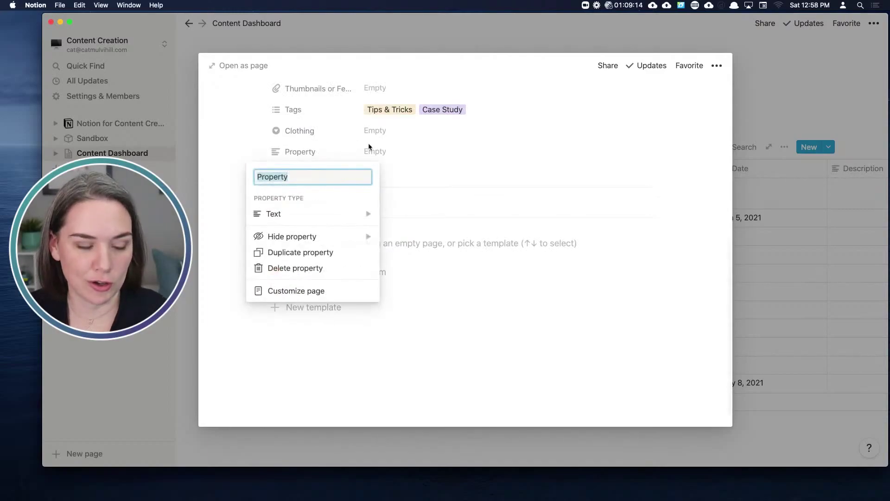
{"action": "type", "text": "Who"}
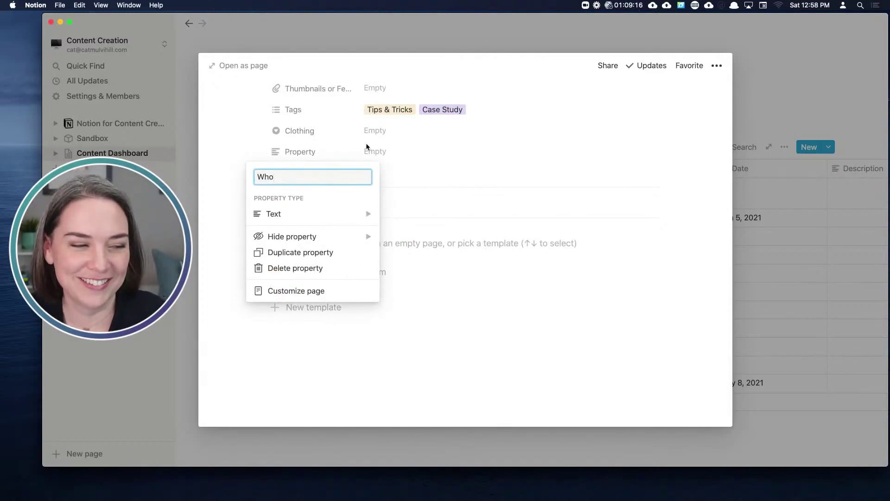
{"action": "mouse_move", "coordinate": [349, 214]}
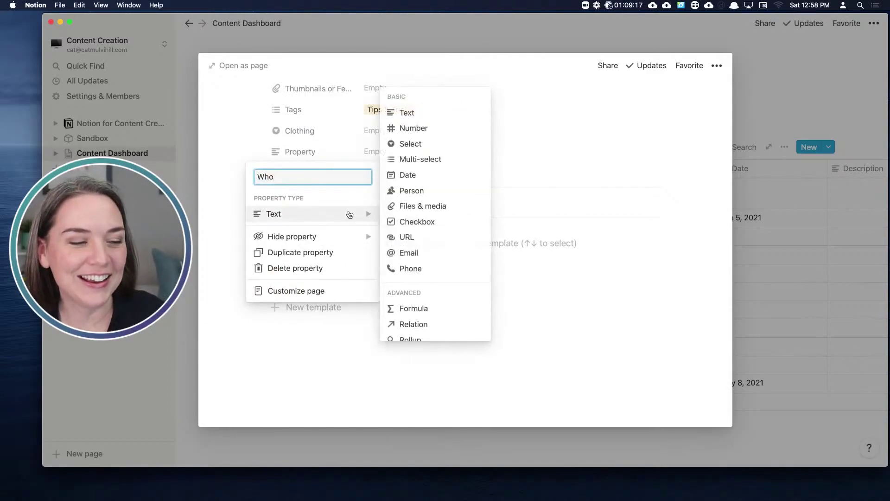
{"action": "left_click", "coordinate": [437, 190]}
Assign the listed workspace member to the entry in its Who property
{"action": "scroll", "coordinate": [443, 192], "scroll_direction": "up", "scroll_amount": 2}
{"action": "left_click", "coordinate": [378, 195]}
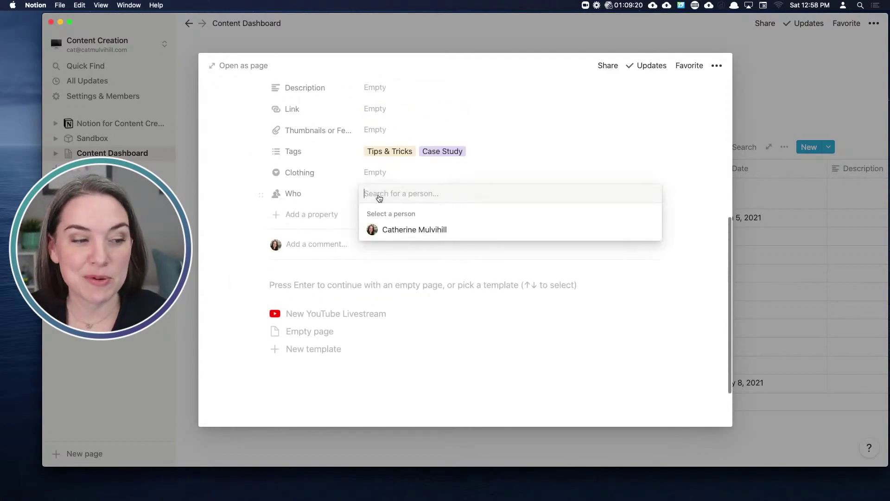
{"action": "left_click", "coordinate": [420, 231]}
{"action": "left_click", "coordinate": [672, 247]}
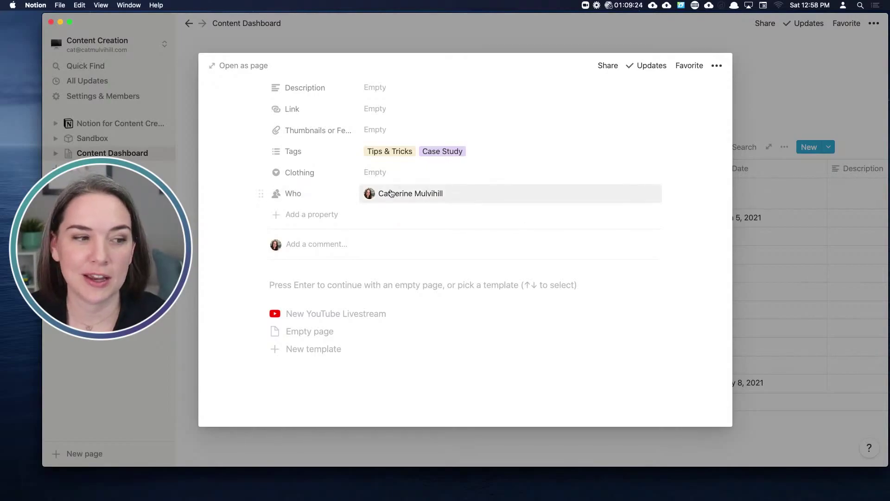
Rename the Who property to "Assigned To" and close the entry to return to the Content table
{"action": "left_click", "coordinate": [307, 199]}
{"action": "type", "text": "Assigned To"}
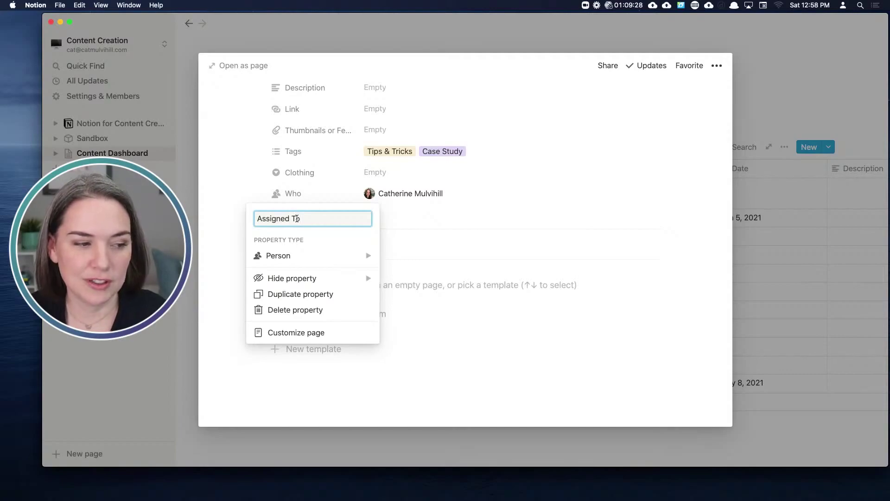
{"action": "left_click", "coordinate": [446, 224]}
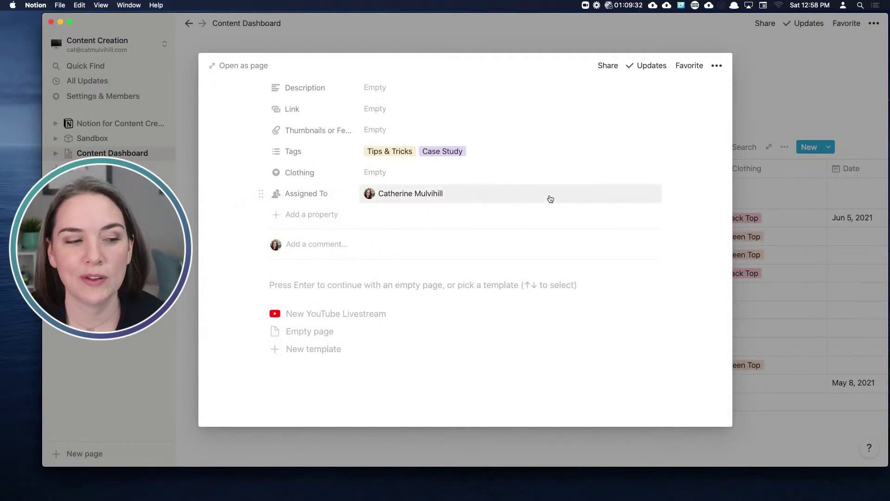
{"action": "scroll", "coordinate": [551, 199], "scroll_direction": "up", "scroll_amount": 1}
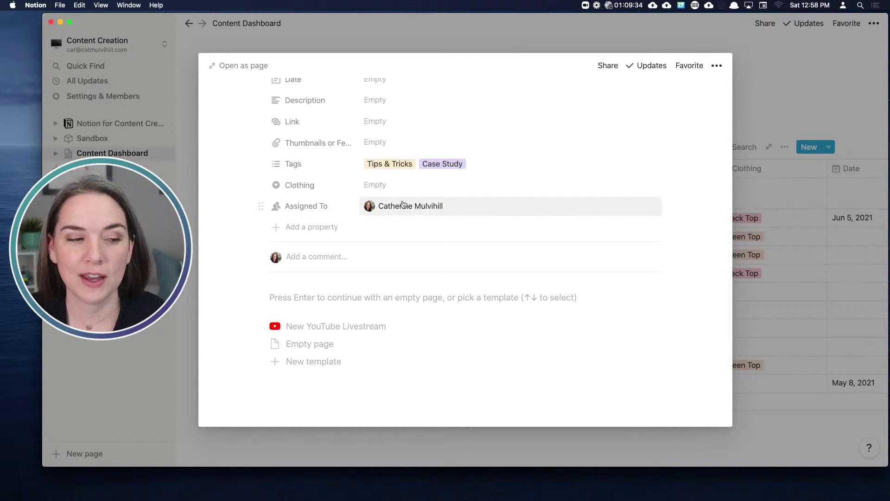
{"action": "scroll", "coordinate": [688, 183], "scroll_direction": "up", "scroll_amount": 5}
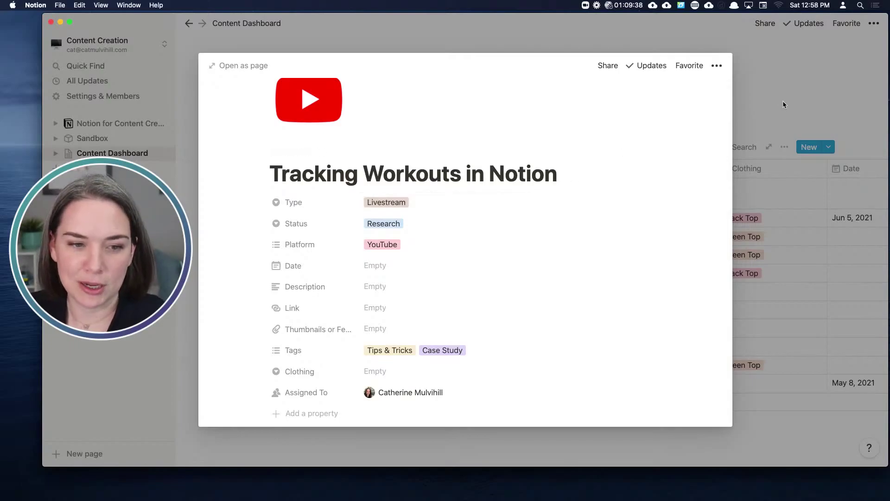
{"action": "left_click", "coordinate": [773, 91]}
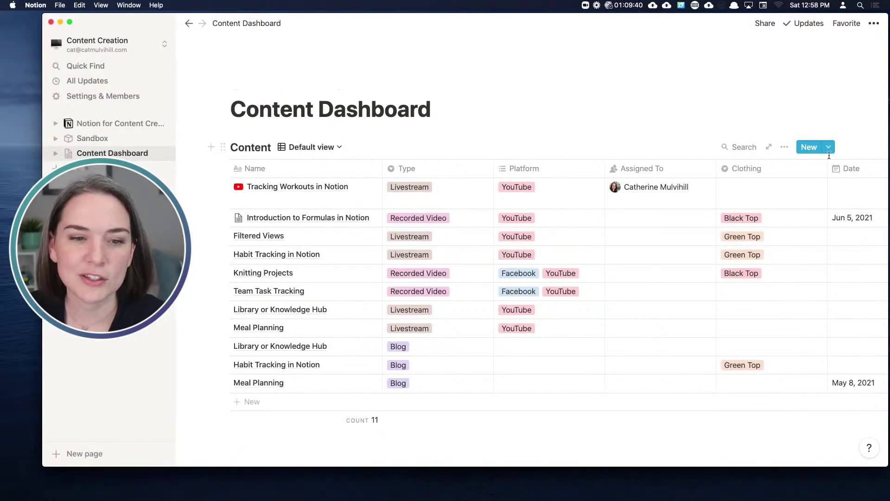
Create a second Content template titled "New Blog Post" and give it the paper-and-pencil emoji as its icon
{"action": "left_click", "coordinate": [829, 148]}
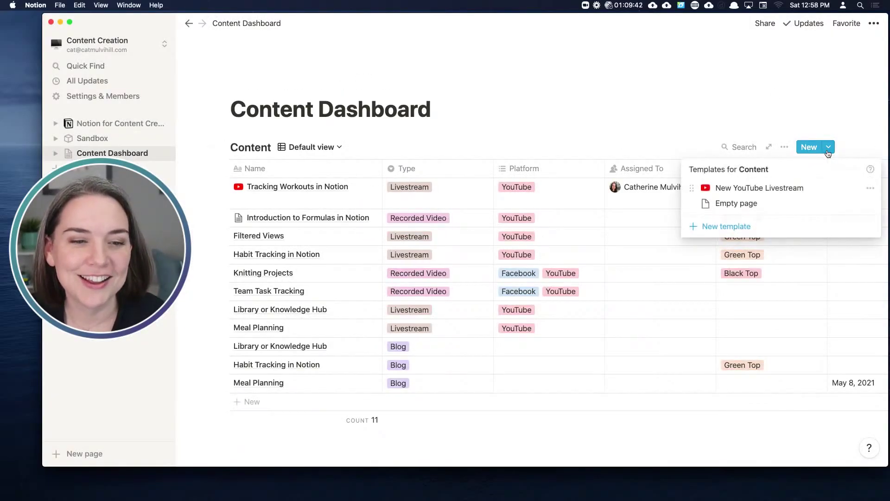
{"action": "left_click", "coordinate": [718, 227]}
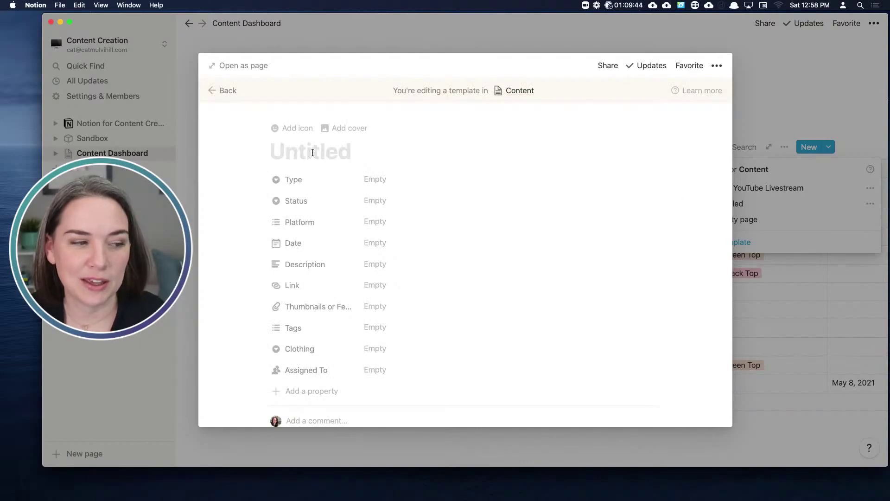
{"action": "type", "text": "New Blog"}
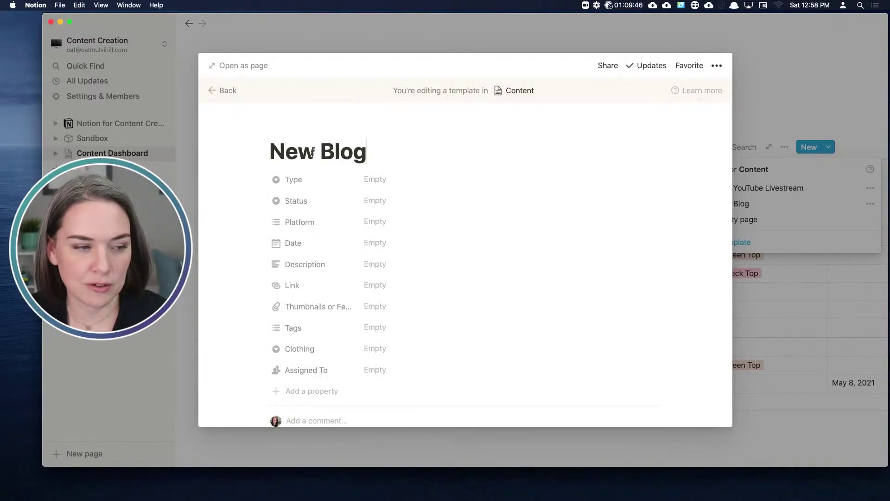
{"action": "type", "text": " Post"}
{"action": "left_click", "coordinate": [296, 129]}
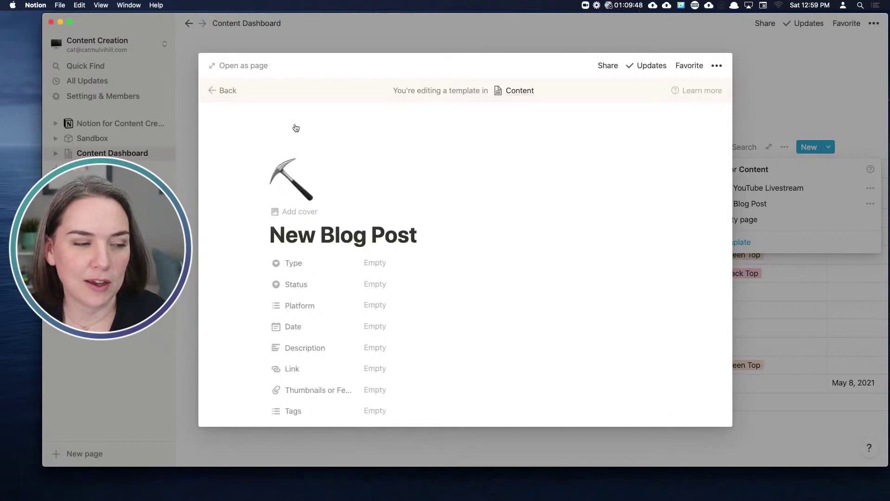
{"action": "left_click", "coordinate": [294, 195]}
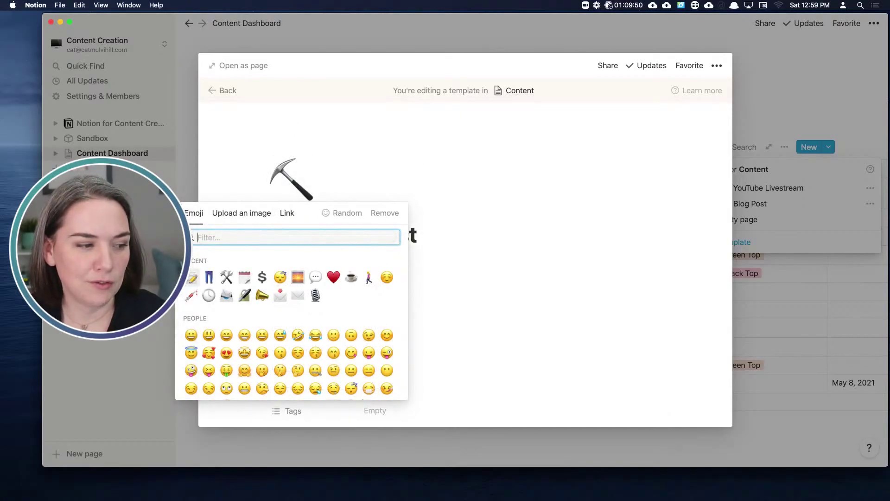
{"action": "left_click", "coordinate": [190, 278]}
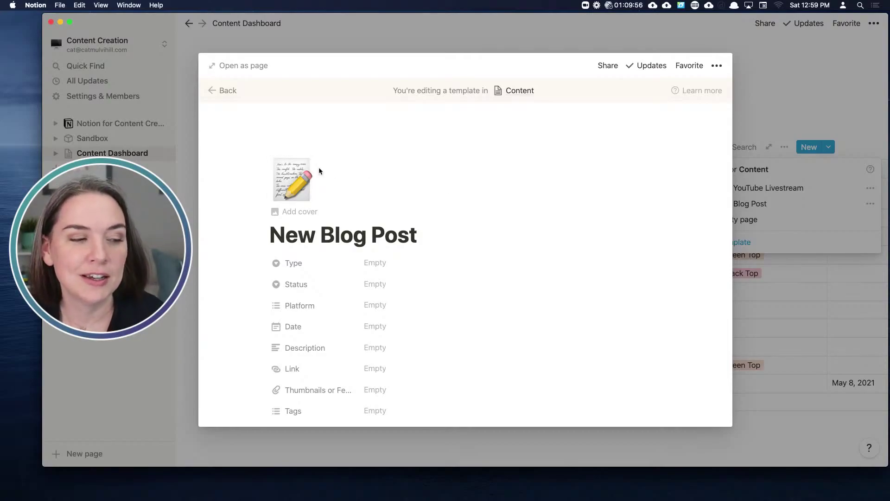
{"action": "scroll", "coordinate": [306, 171], "scroll_direction": "down", "scroll_amount": 1}
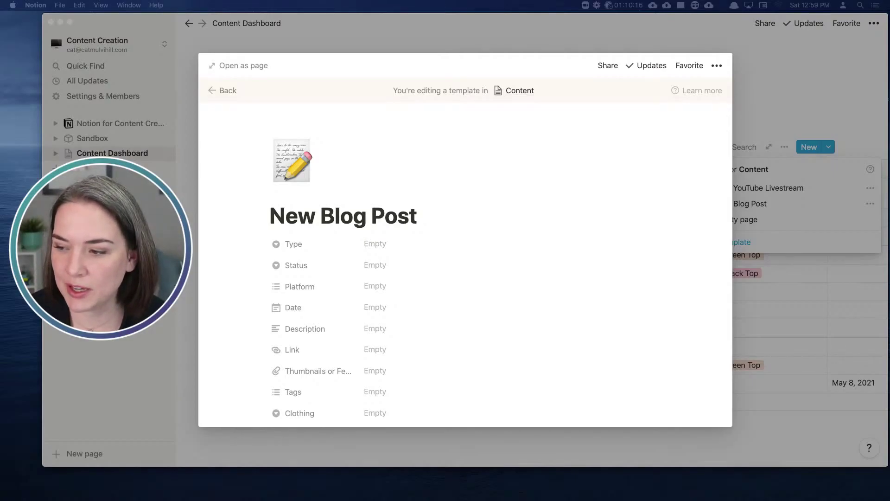
Switch to Safari, copy the link of the round blue WordPress logo in the Google results, and return to the Notion template
{"action": "left_click_drag", "start_coordinate": [889, 58], "coordinate": [668, 44]}
{"action": "left_click", "coordinate": [668, 44]}
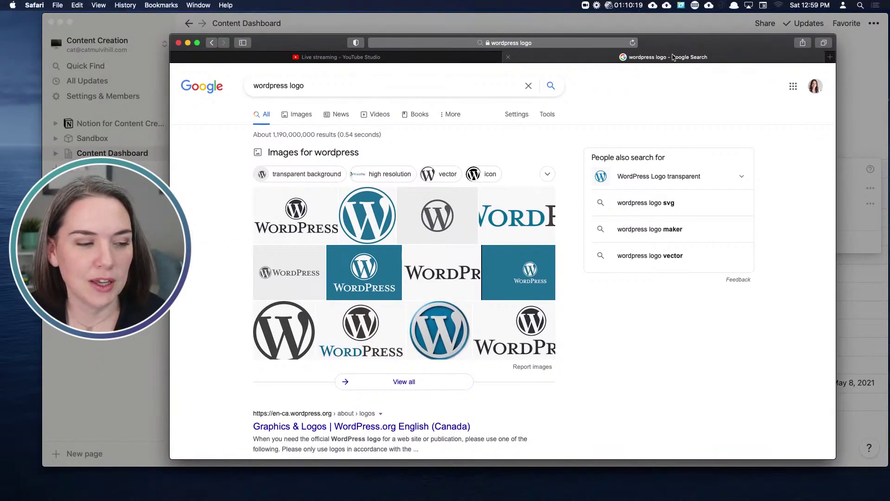
{"action": "right_click", "coordinate": [366, 221]}
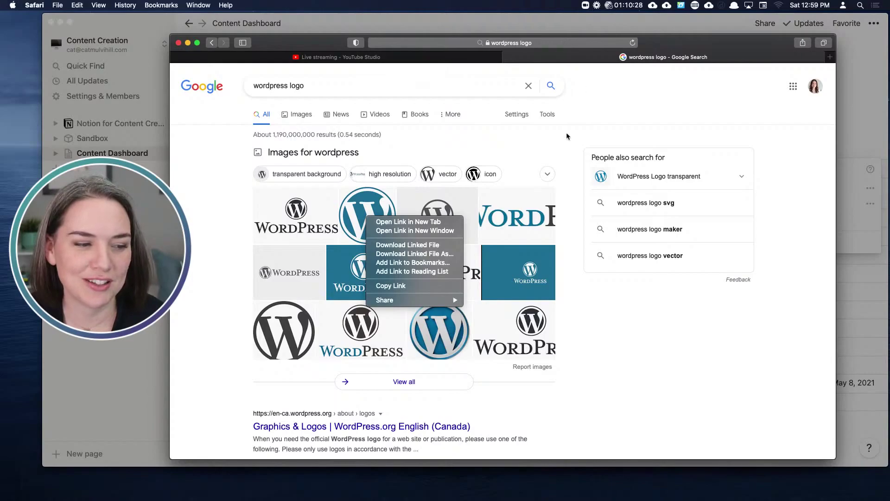
{"action": "left_click", "coordinate": [412, 286]}
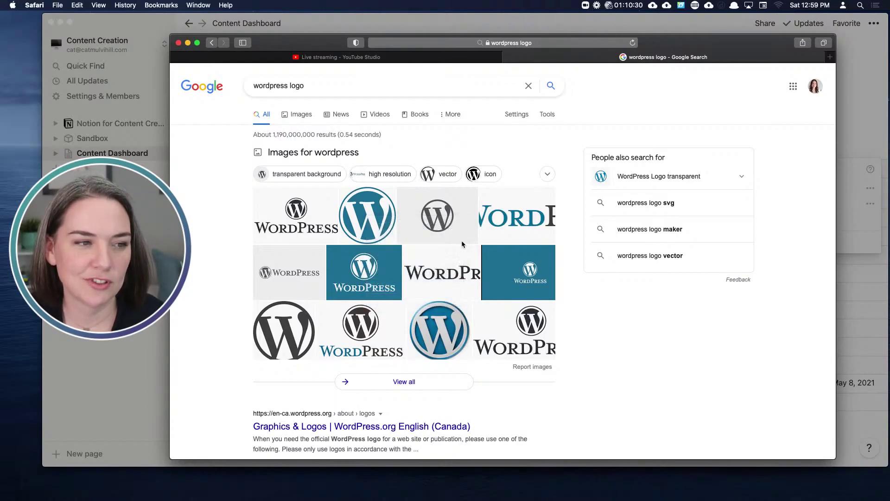
{"action": "left_click_drag", "start_coordinate": [292, 43], "coordinate": [0, 44]}
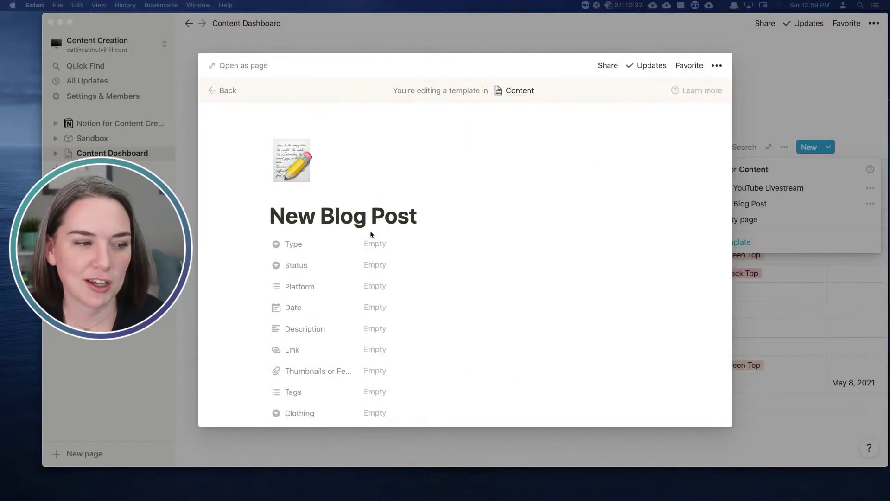
Try to set the New Blog Post template's icon from the copied WordPress logo link
{"action": "left_click", "coordinate": [292, 160]}
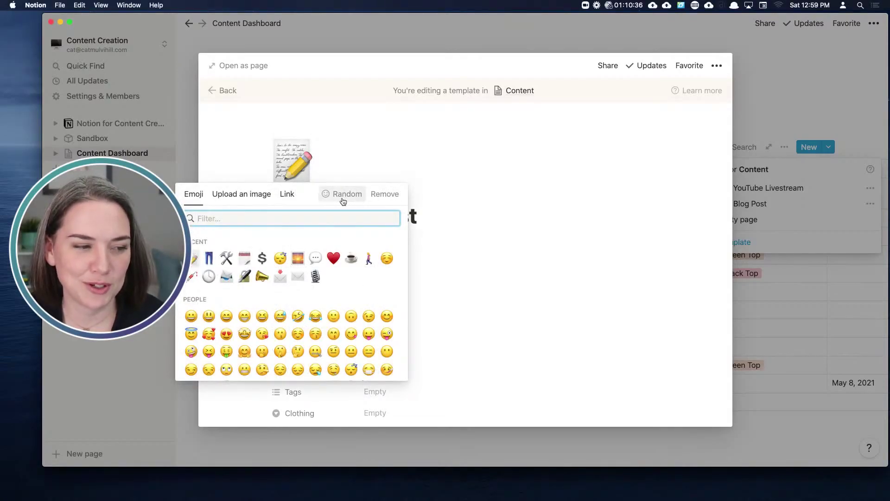
{"action": "left_click", "coordinate": [286, 196]}
{"action": "key", "text": "super+v"}
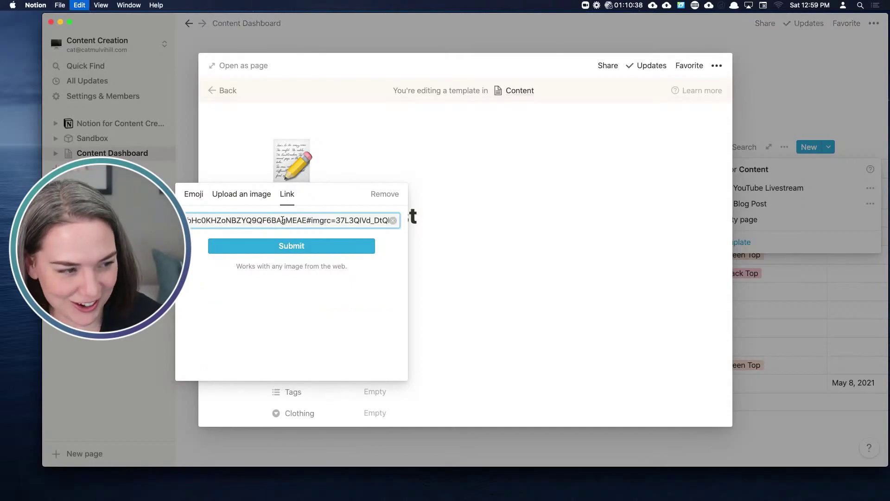
{"action": "left_click", "coordinate": [290, 244]}
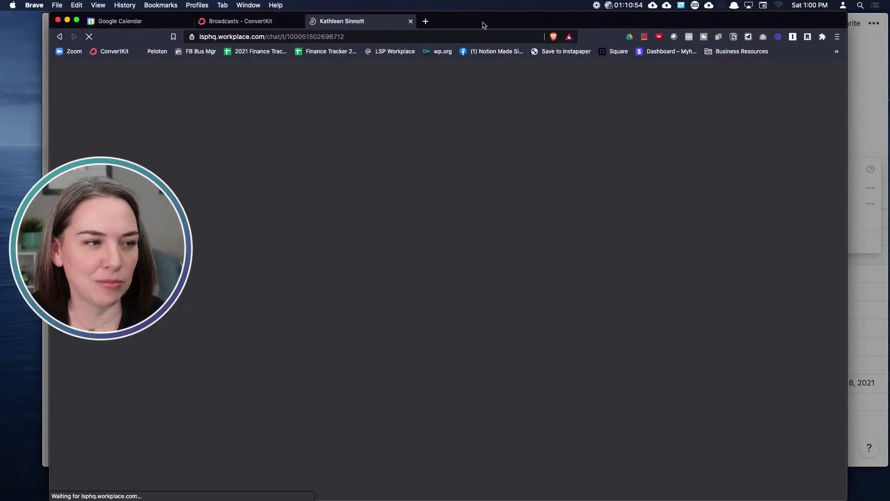
Switch to Brave, move the chat window out of the way, and search Google Images for "wordpress logo" in a new window
{"action": "left_click_drag", "start_coordinate": [483, 26], "coordinate": [557, 500]}
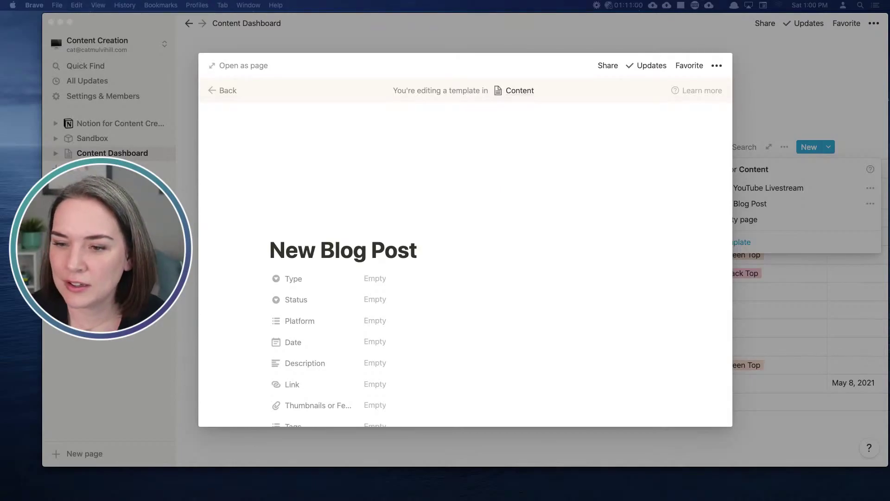
{"action": "key", "text": "super+n"}
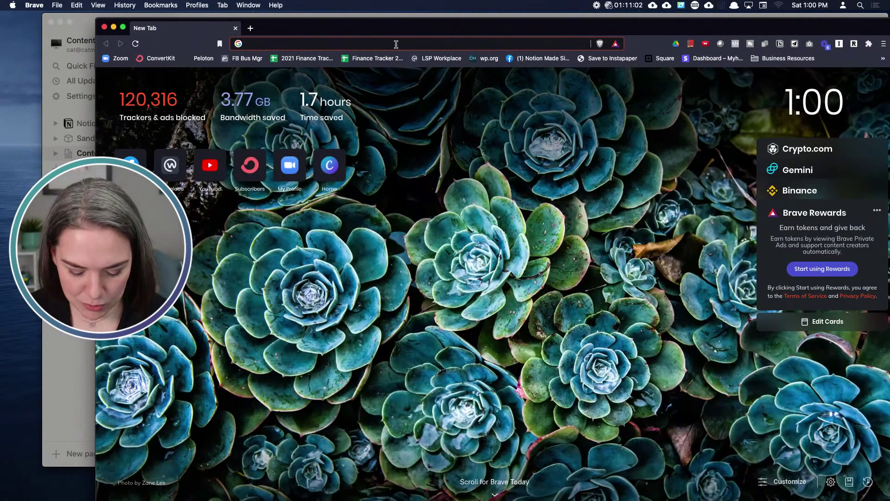
{"action": "type", "text": "wordpress logo"}
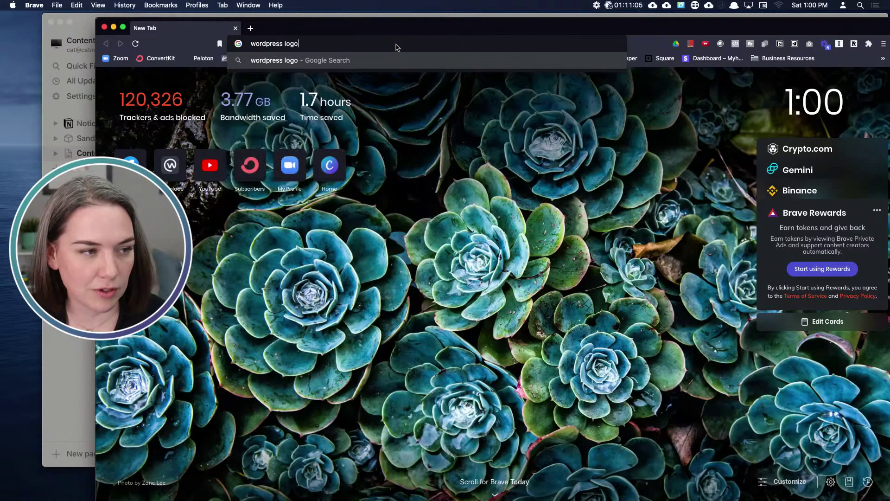
{"action": "key", "text": "Return"}
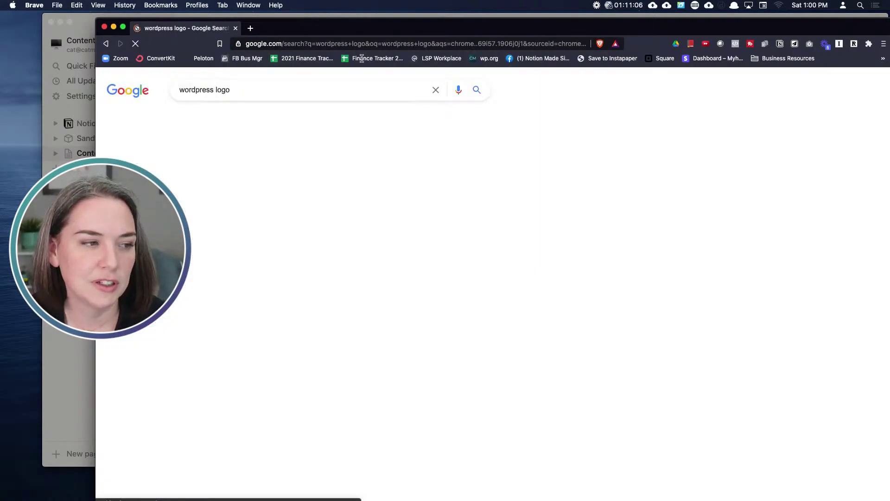
{"action": "left_click", "coordinate": [225, 118]}
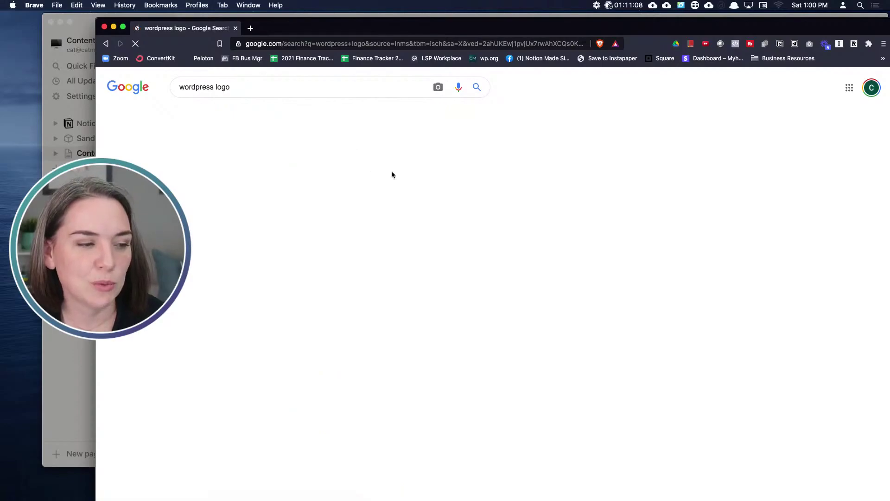
Copy the image address of the round blue WordPress logo from Wikimedia Commons and return to the Notion template
{"action": "right_click", "coordinate": [294, 199]}
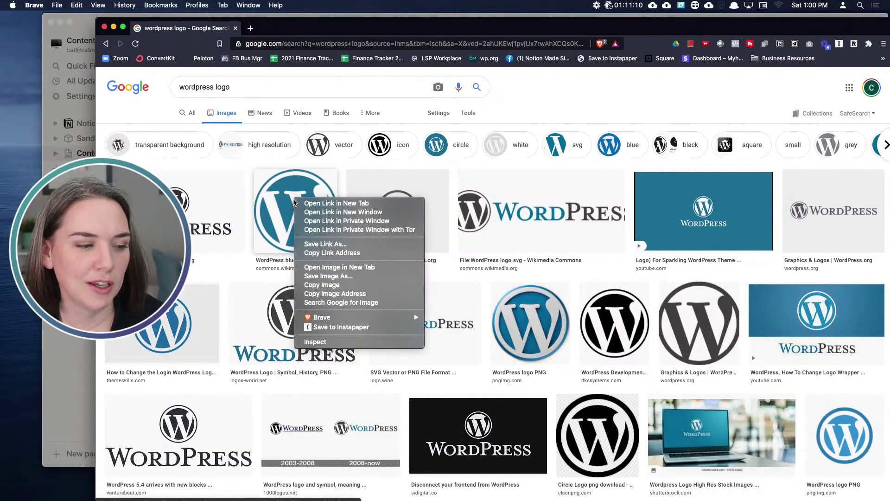
{"action": "left_click", "coordinate": [332, 295]}
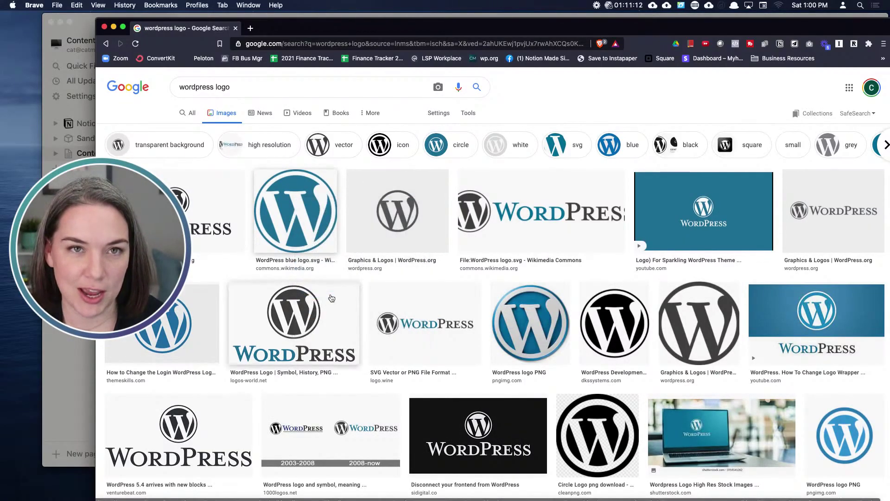
{"action": "right_click", "coordinate": [288, 204]}
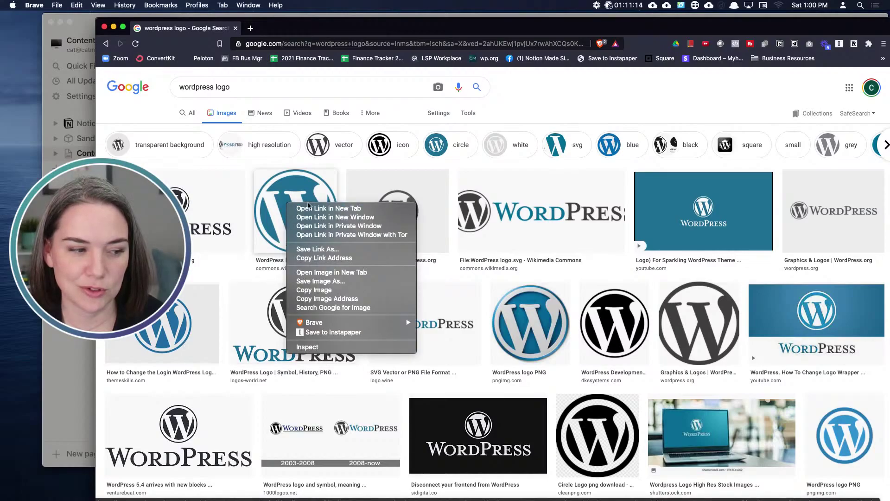
{"action": "left_click", "coordinate": [330, 300]}
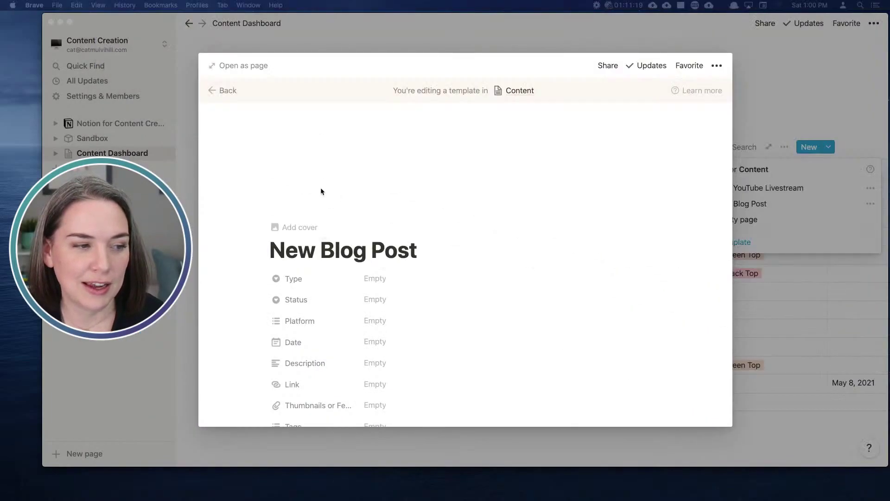
Set the New Blog Post template's icon to the WordPress logo using the copied image address
{"action": "left_click", "coordinate": [288, 224]}
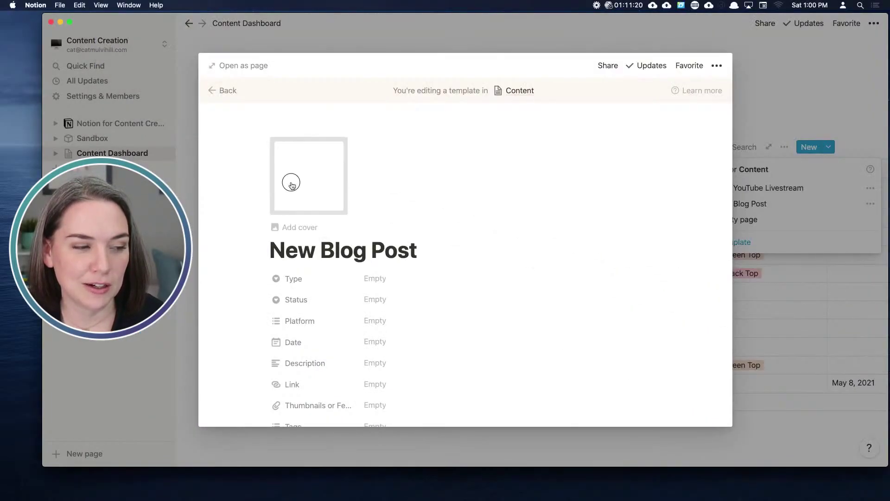
{"action": "left_click", "coordinate": [292, 184]}
{"action": "left_click", "coordinate": [304, 228]}
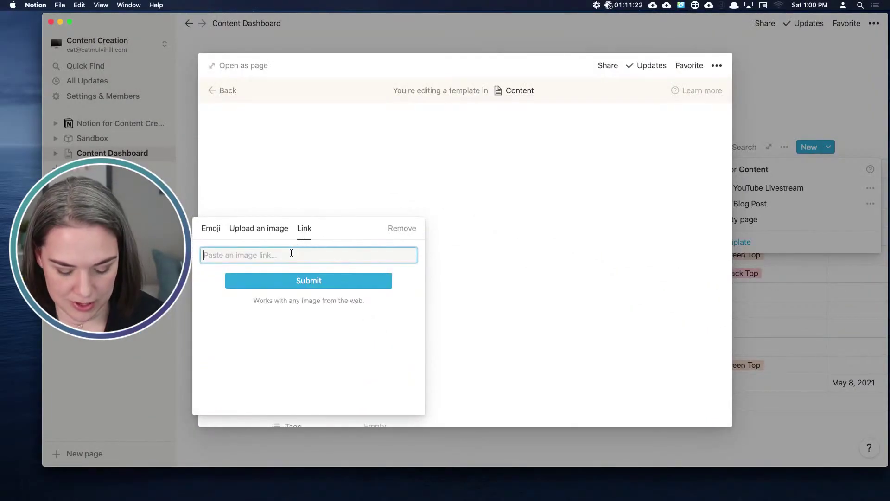
{"action": "key", "text": "super+v"}
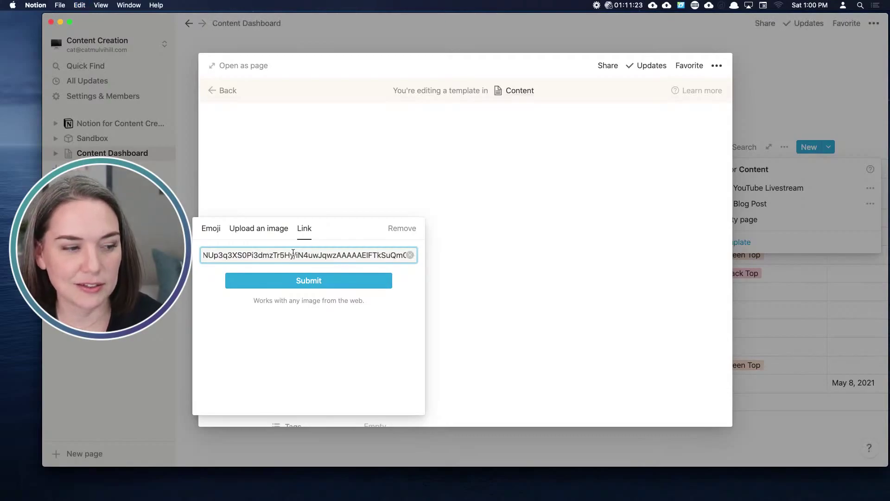
{"action": "left_click", "coordinate": [315, 281]}
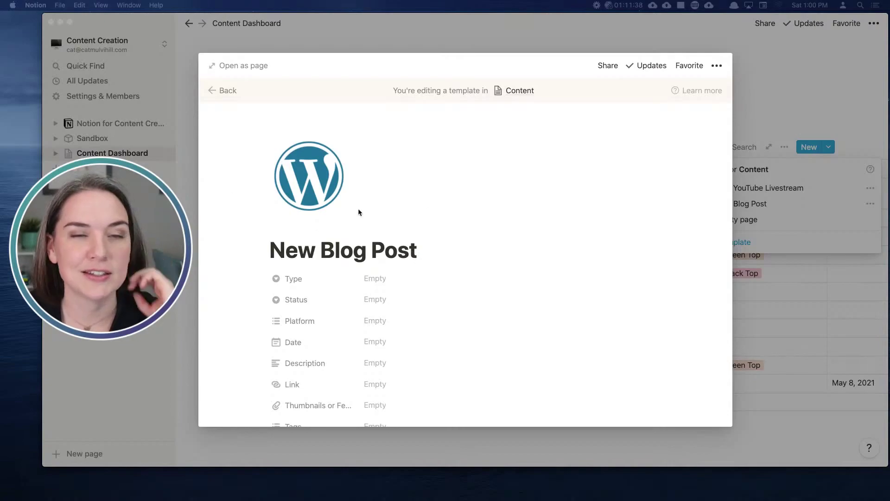
Set the New Blog Post template's Type to Blog and its Status to Idea
{"action": "scroll", "coordinate": [353, 186], "scroll_direction": "down", "scroll_amount": 1}
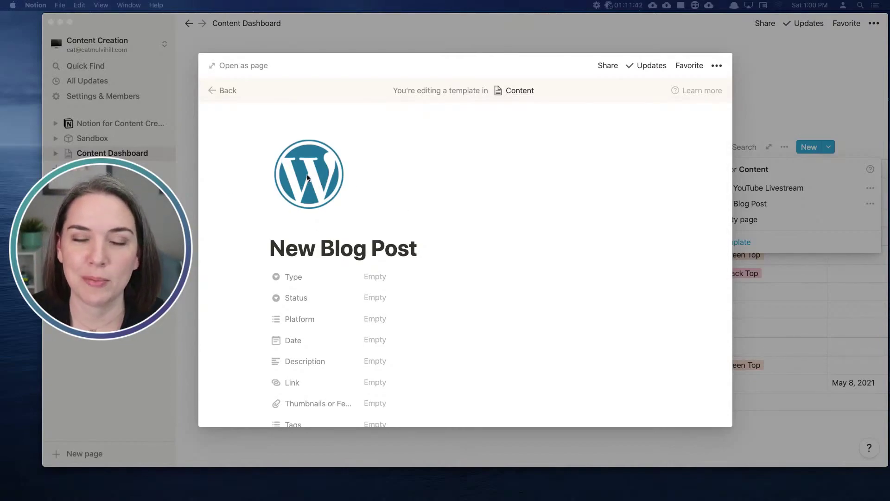
{"action": "scroll", "coordinate": [391, 192], "scroll_direction": "down", "scroll_amount": 3}
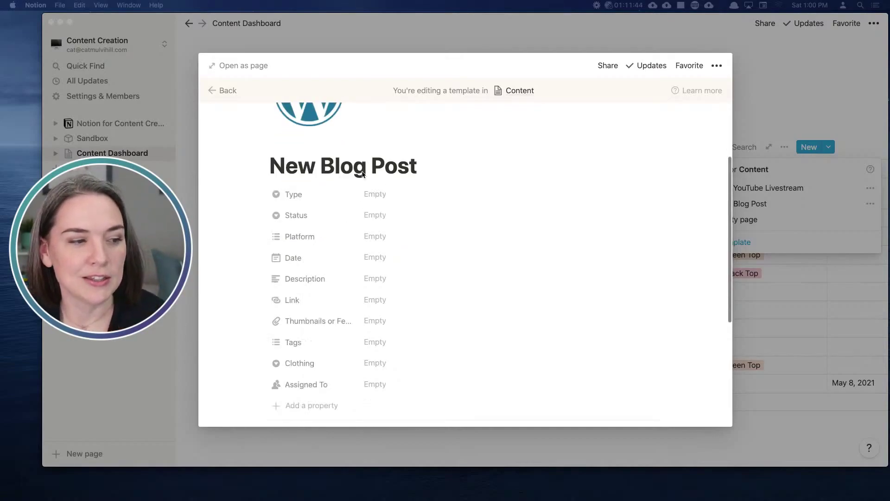
{"action": "left_click", "coordinate": [380, 213]}
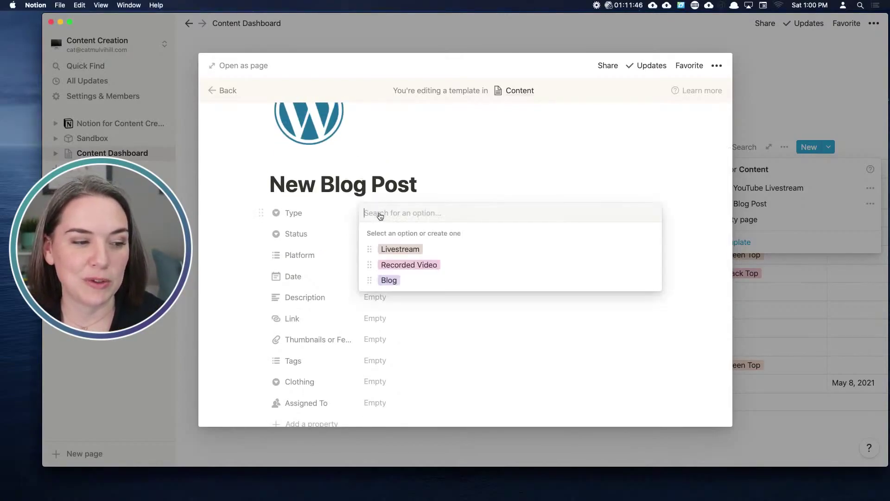
{"action": "left_click", "coordinate": [389, 278]}
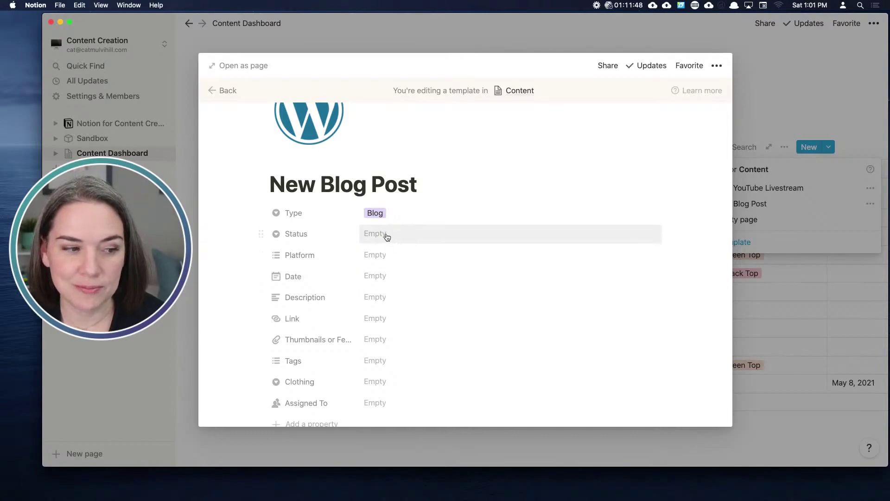
{"action": "left_click", "coordinate": [385, 234]}
{"action": "left_click", "coordinate": [397, 269]}
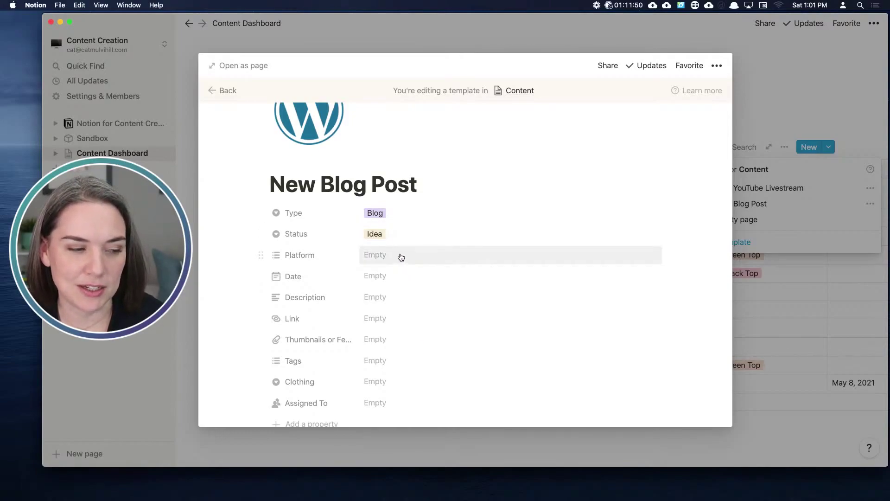
Create a new Platform option named "Website" and assign it to the New Blog Post template
{"action": "left_click", "coordinate": [378, 256]}
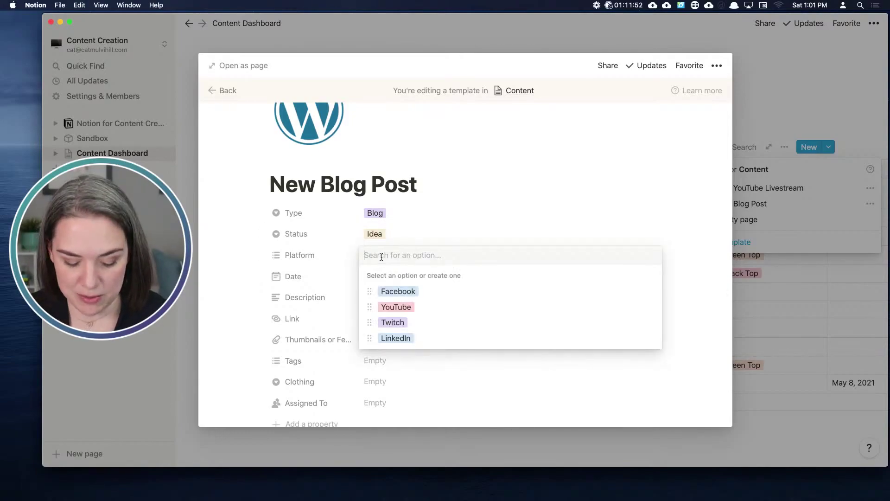
{"action": "type", "text": "Wor"}
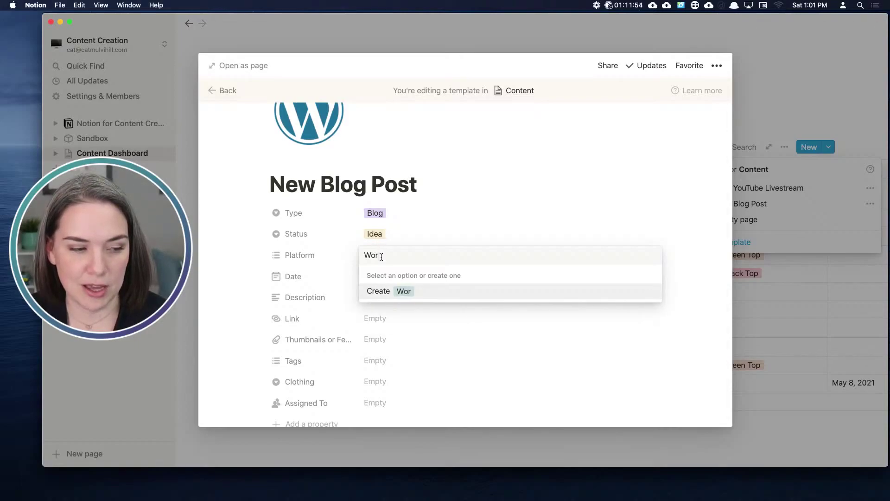
{"action": "key", "text": "BackSpace"}
{"action": "key", "text": "BackSpace"}
{"action": "type", "text": "ebsite"}
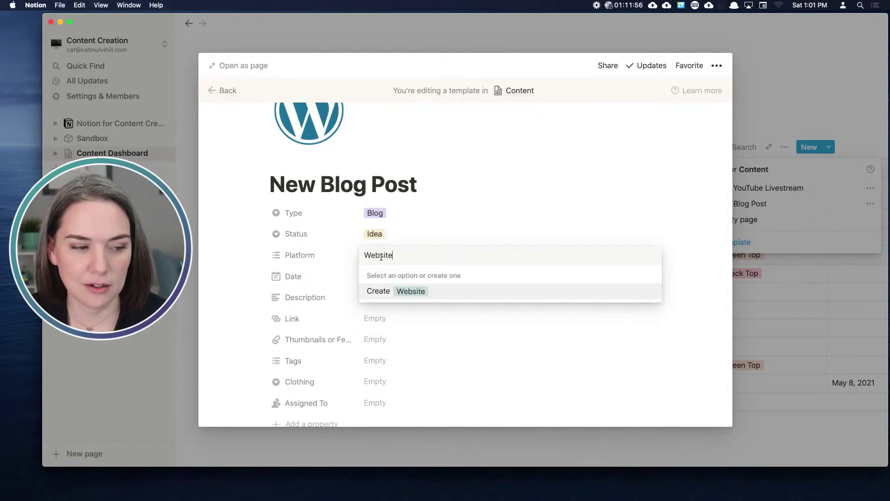
{"action": "left_click", "coordinate": [419, 292]}
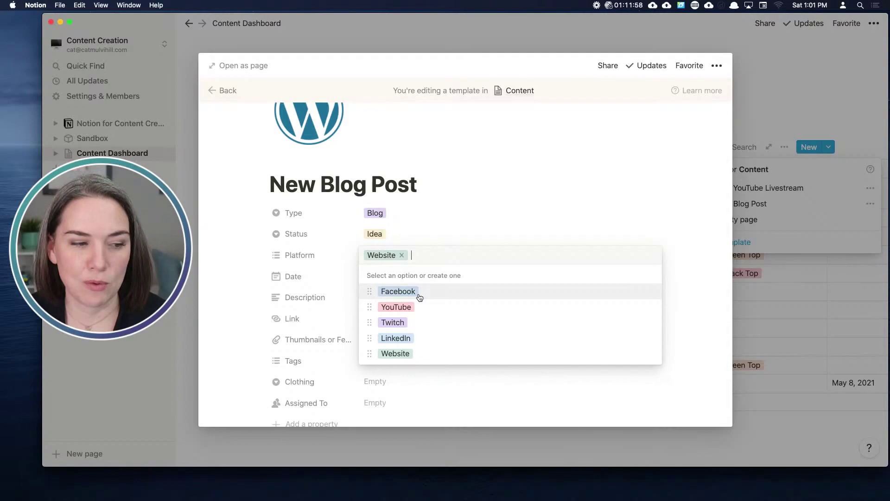
{"action": "left_click", "coordinate": [711, 277]}
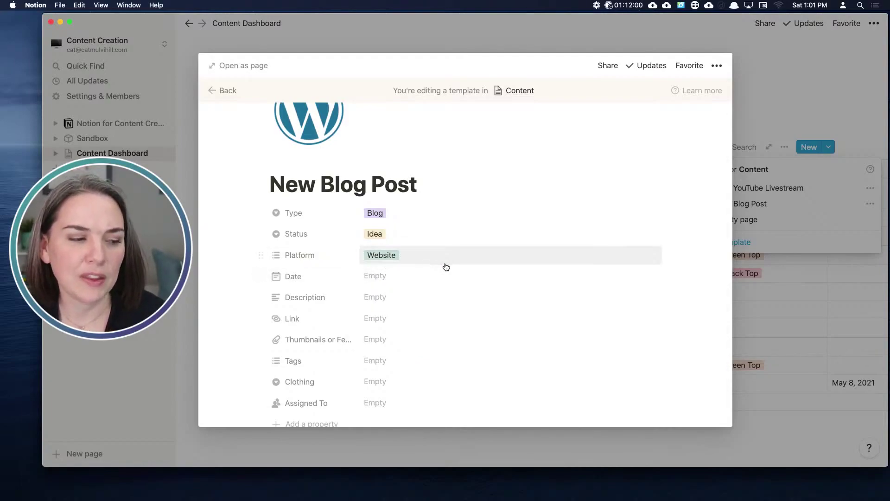
Assign the New Blog Post template to the workspace owner and return to the list of Content templates
{"action": "scroll", "coordinate": [423, 314], "scroll_direction": "down", "scroll_amount": 3}
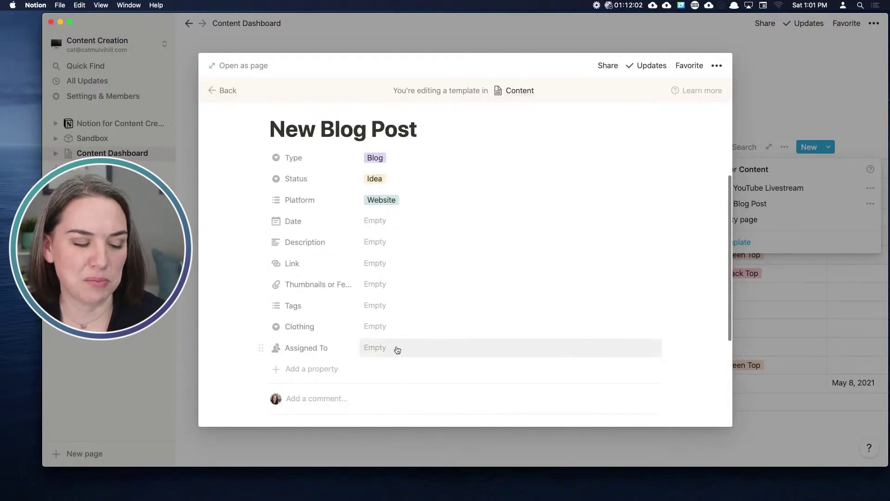
{"action": "left_click", "coordinate": [375, 347]}
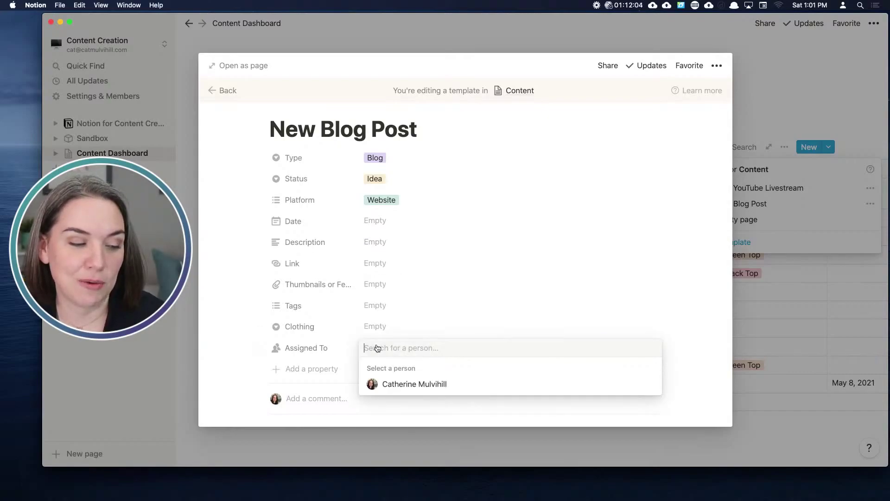
{"action": "left_click", "coordinate": [422, 384]}
{"action": "left_click", "coordinate": [701, 352]}
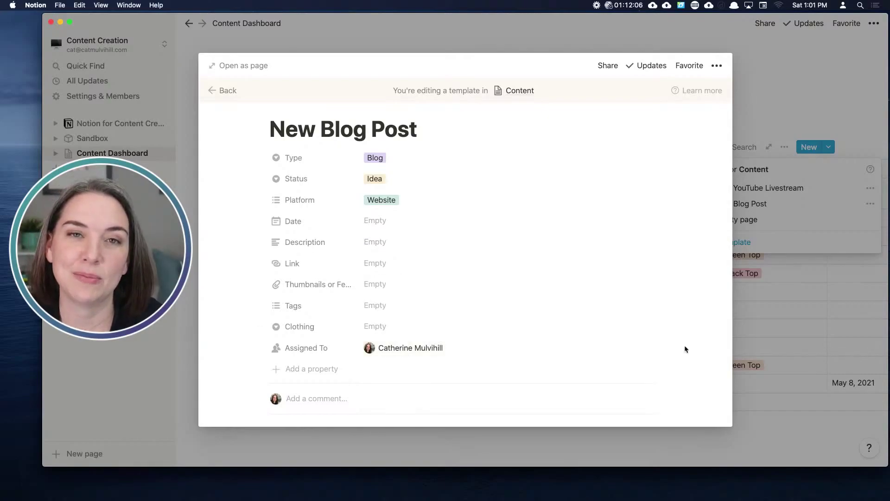
{"action": "scroll", "coordinate": [566, 271], "scroll_direction": "up", "scroll_amount": 5}
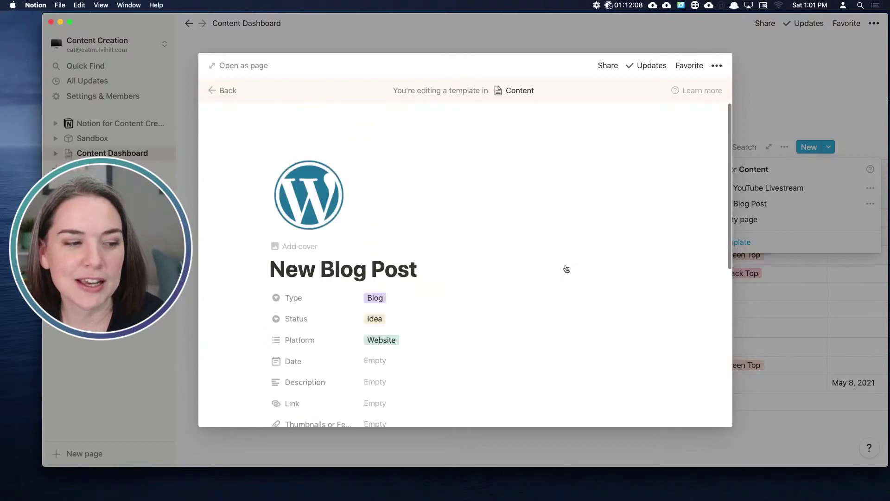
{"action": "left_click", "coordinate": [204, 90]}
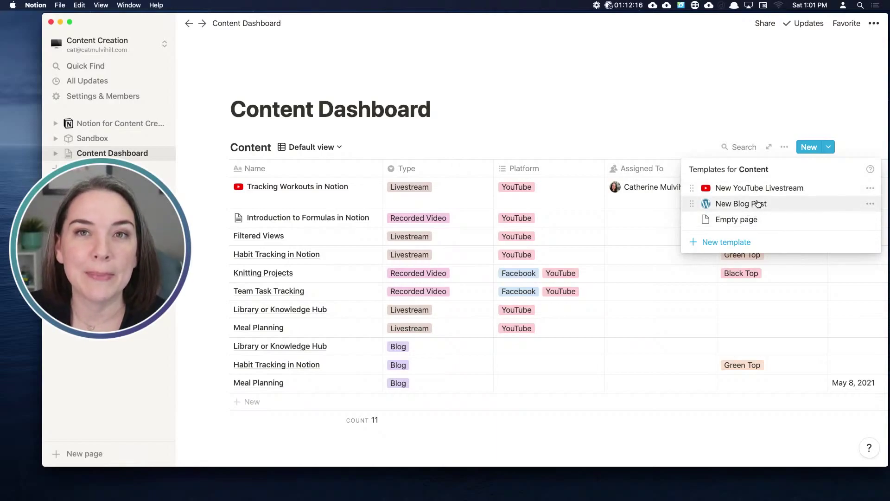
Create a third Content template titled "New Recorded Video"
{"action": "left_click", "coordinate": [727, 246]}
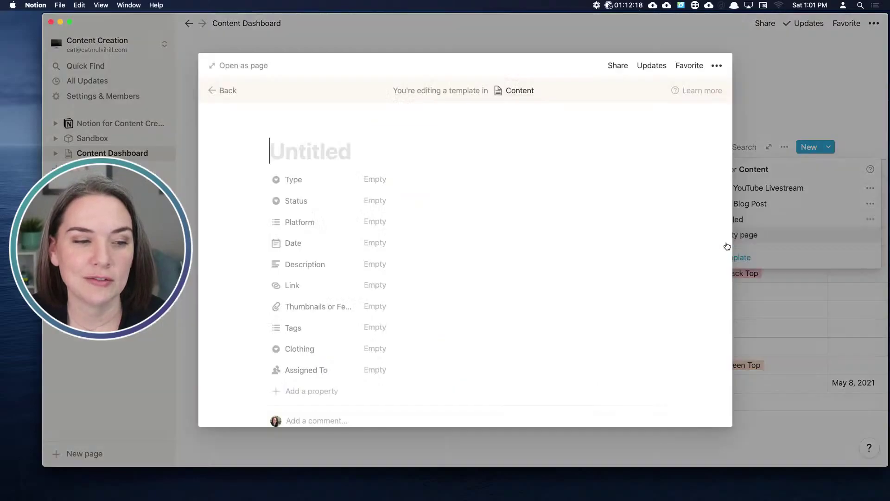
{"action": "type", "text": "New Reo"}
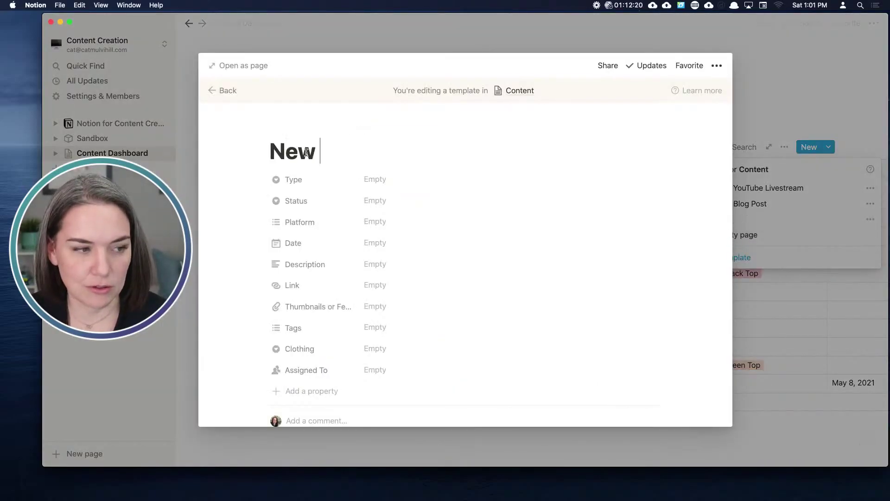
{"action": "key", "text": "BackSpace"}
{"action": "type", "text": "ro"}
{"action": "key", "text": "BackSpace"}
{"action": "key", "text": "BackSpace"}
{"action": "type", "text": "cord"}
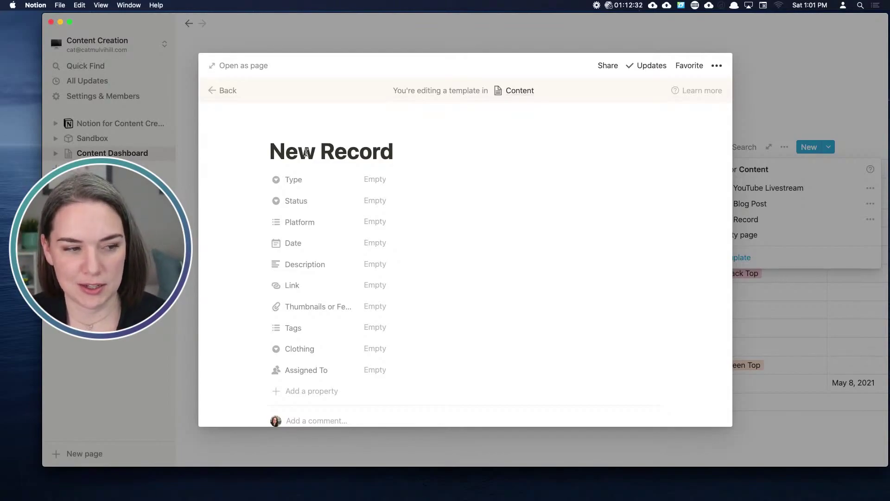
{"action": "type", "text": "ed Video"}
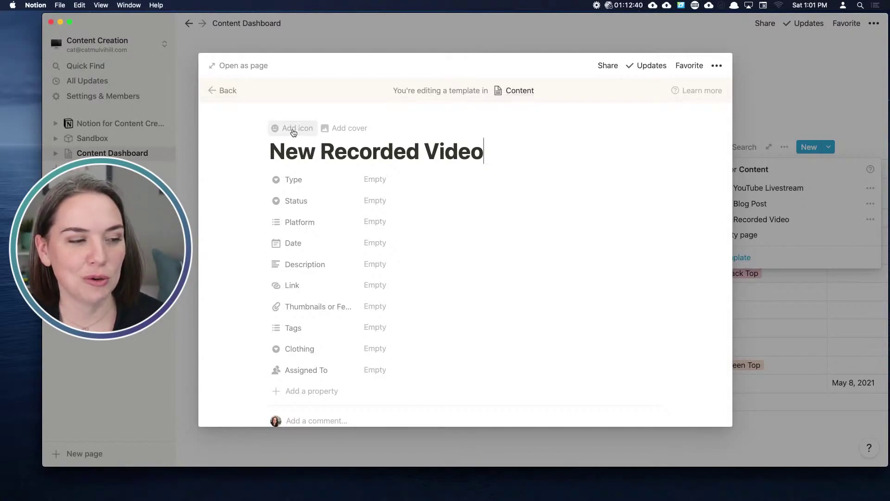
Give the New Recorded Video template an uploaded icon using the image Multi-Cast.png
{"action": "left_click", "coordinate": [294, 133]}
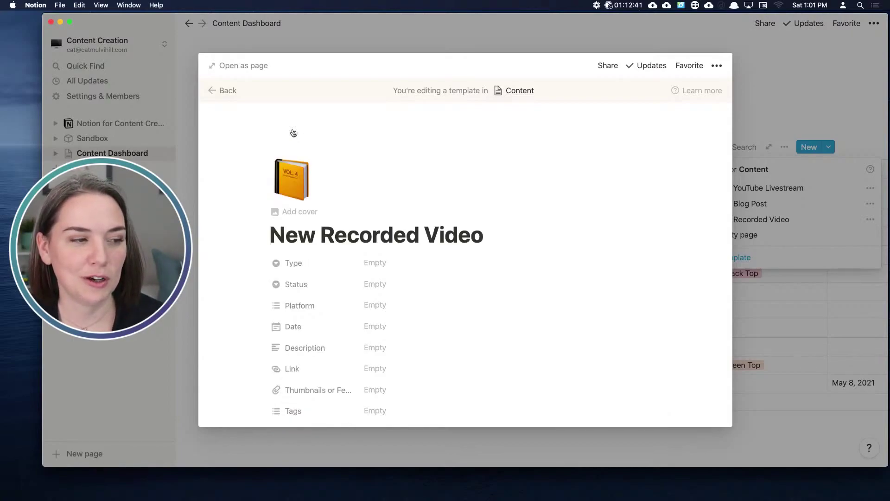
{"action": "left_click", "coordinate": [292, 181]}
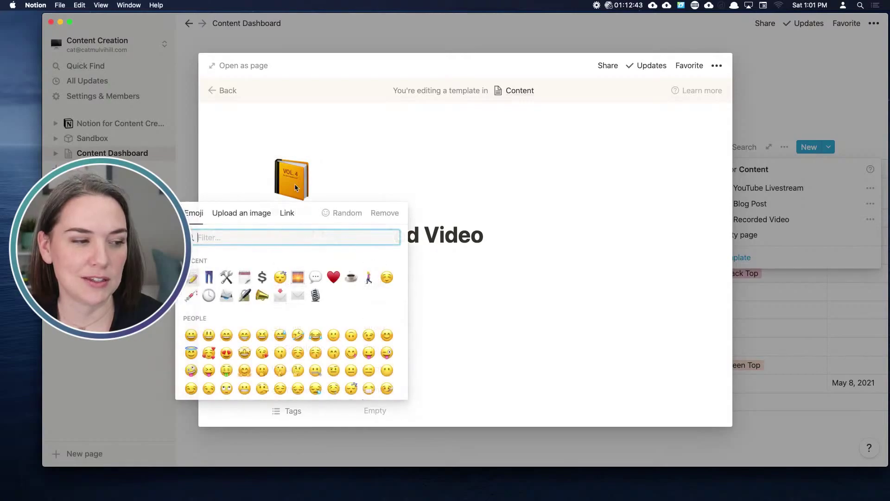
{"action": "left_click", "coordinate": [249, 216]}
{"action": "left_click", "coordinate": [261, 244]}
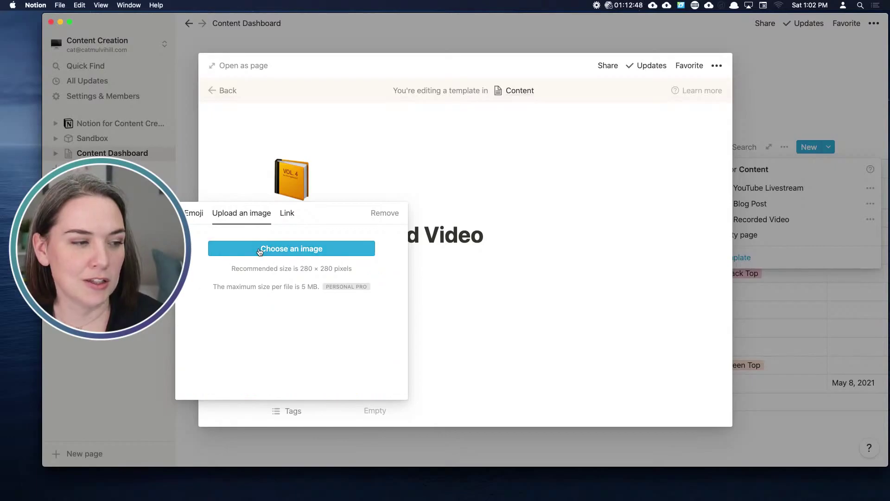
{"action": "left_click", "coordinate": [295, 137]}
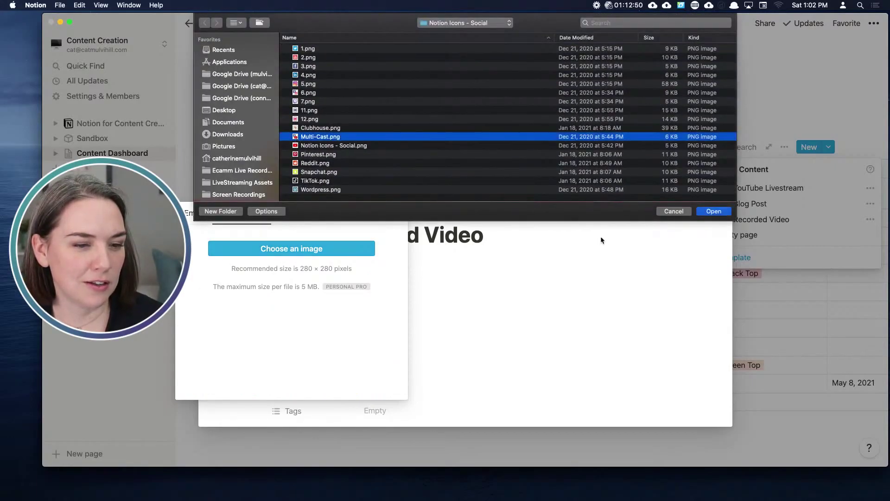
{"action": "left_click", "coordinate": [714, 211]}
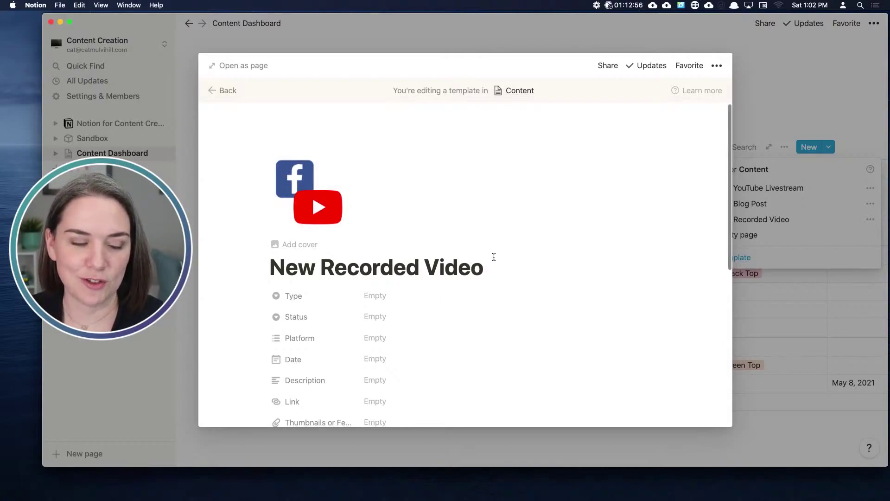
Set the New Recorded Video template's Type to Recorded Video and its Status to Idea
{"action": "scroll", "coordinate": [494, 255], "scroll_direction": "down", "scroll_amount": 4}
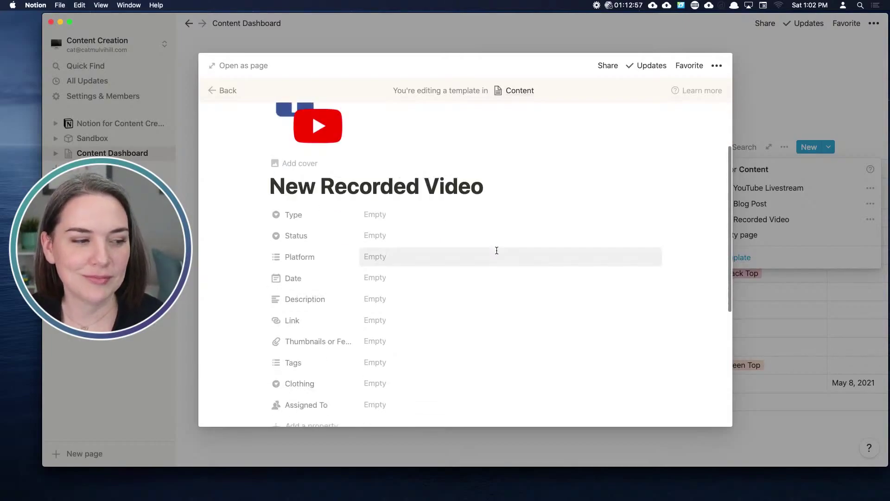
{"action": "left_click", "coordinate": [378, 216]}
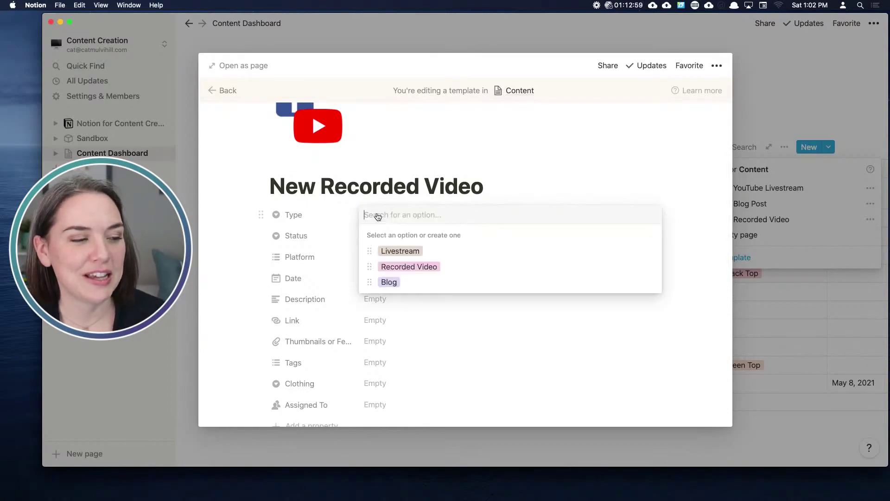
{"action": "left_click", "coordinate": [408, 268]}
{"action": "left_click", "coordinate": [384, 243]}
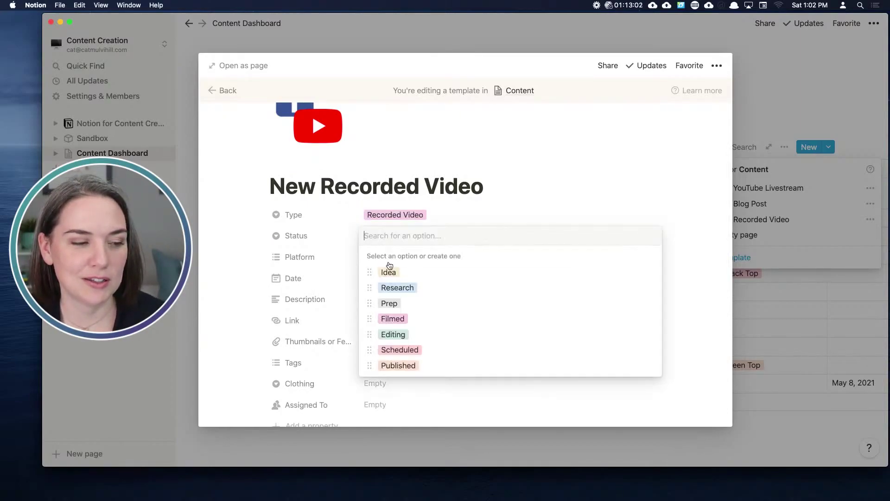
{"action": "left_click", "coordinate": [389, 269]}
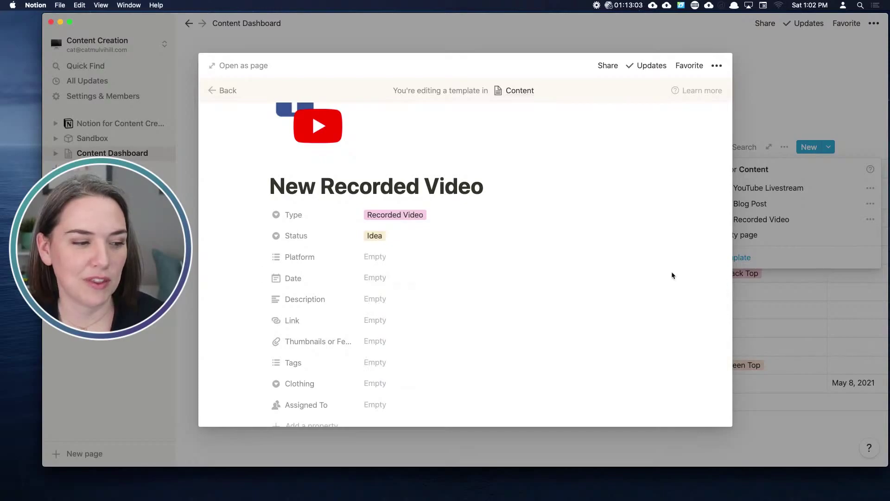
Assign Facebook and YouTube as the platforms of the New Recorded Video template
{"action": "left_click", "coordinate": [374, 256]}
{"action": "left_click", "coordinate": [406, 298]}
{"action": "left_click", "coordinate": [406, 309]}
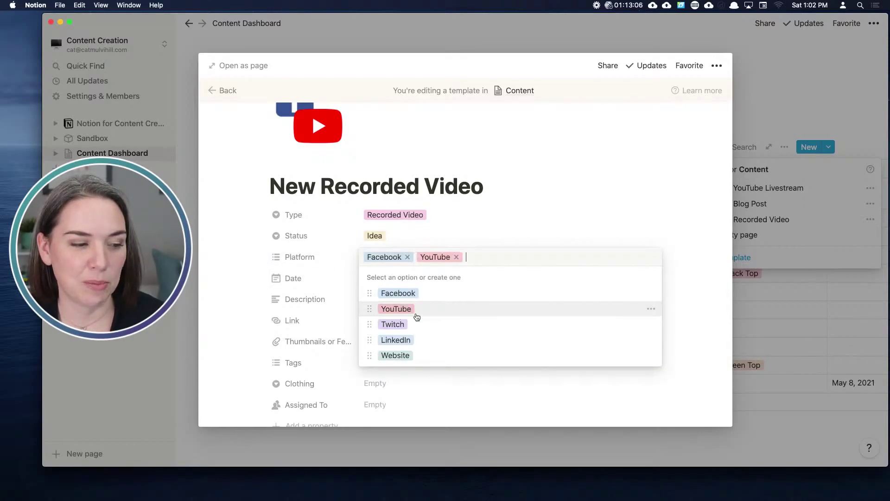
{"action": "left_click", "coordinate": [684, 306]}
Return to the list of Content templates and move New Recorded Video above New Blog Post
{"action": "scroll", "coordinate": [525, 278], "scroll_direction": "down", "scroll_amount": 2}
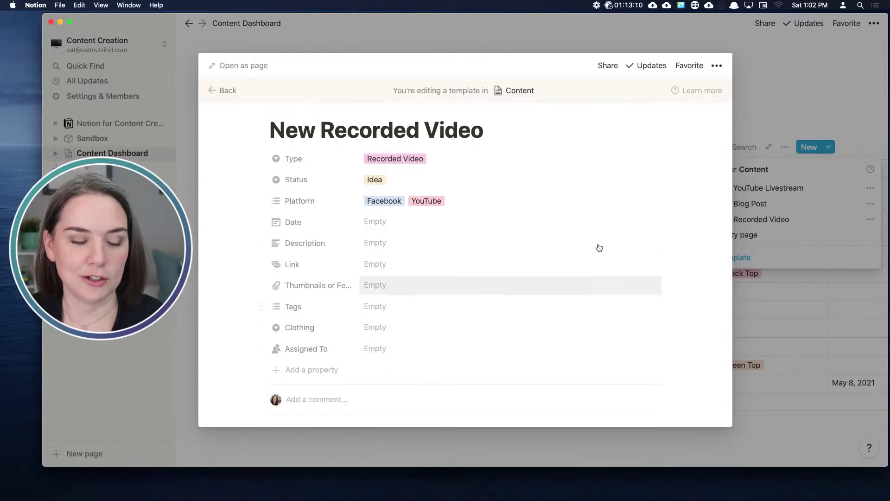
{"action": "scroll", "coordinate": [409, 135], "scroll_direction": "up", "scroll_amount": 3}
{"action": "left_click", "coordinate": [214, 91]}
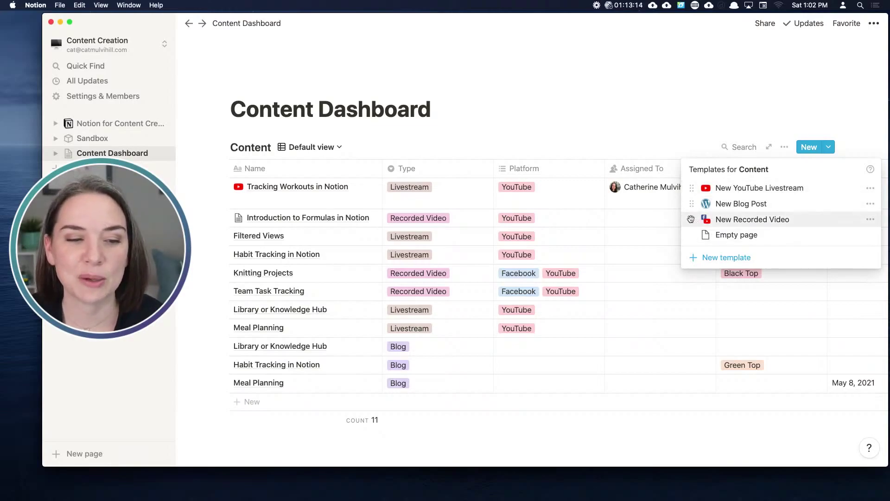
{"action": "left_click_drag", "start_coordinate": [692, 219], "coordinate": [689, 203]}
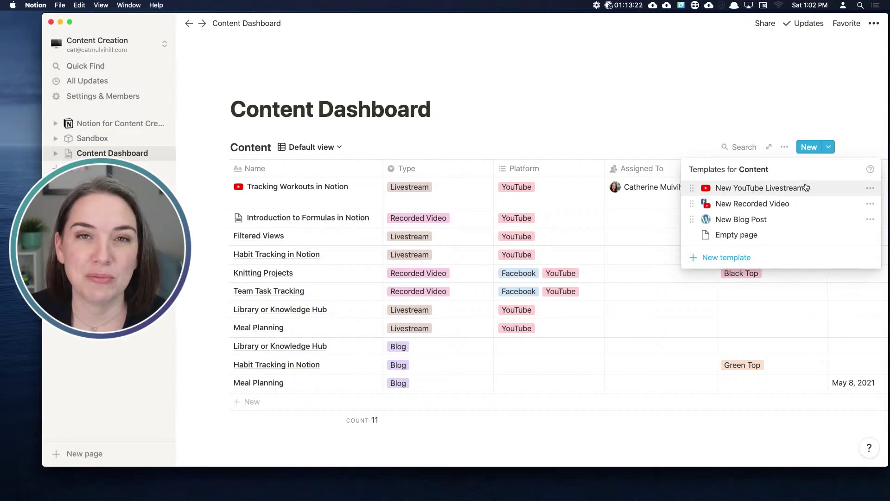
Duplicate the New YouTube Livestream template and add Twitch to the copy's Platform property
{"action": "left_click", "coordinate": [871, 189]}
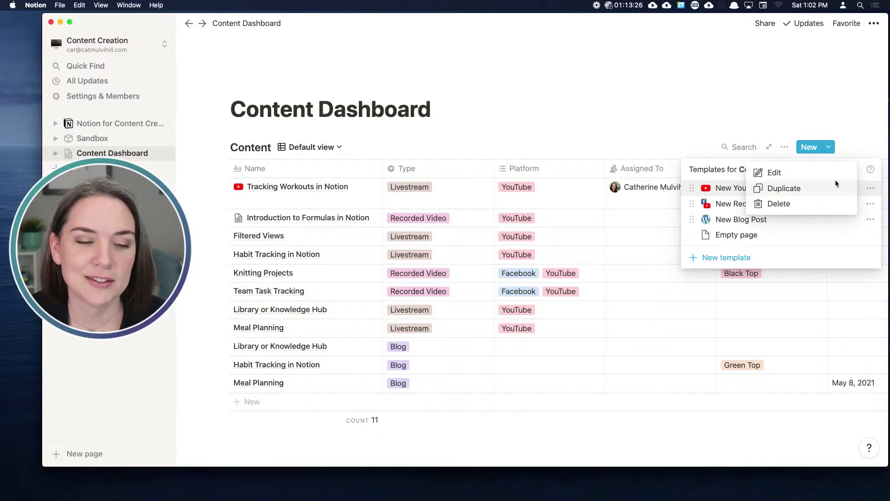
{"action": "left_click", "coordinate": [774, 193]}
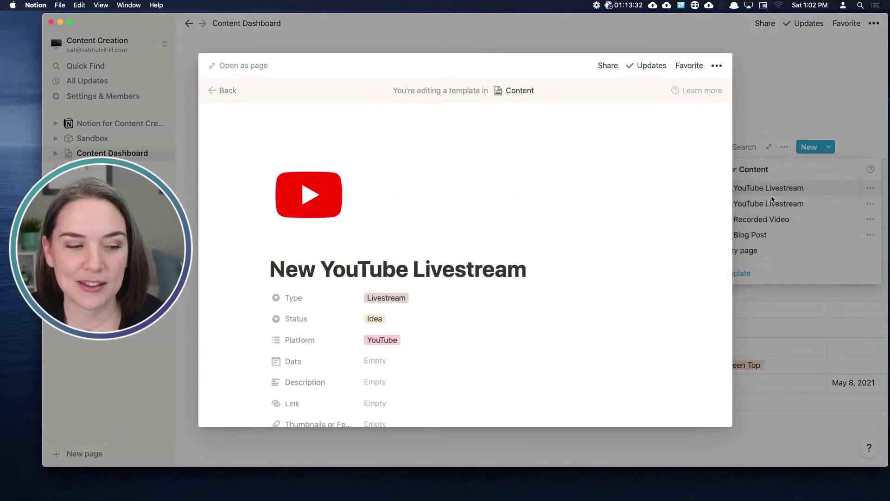
{"action": "left_click", "coordinate": [404, 342]}
{"action": "left_click", "coordinate": [404, 408]}
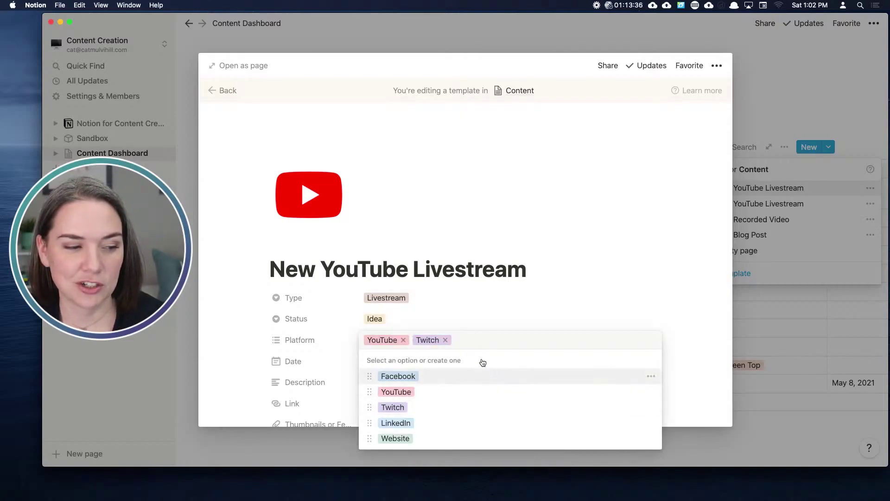
{"action": "left_click", "coordinate": [302, 204]}
Replace the duplicated template's icon with the uploaded image 7.png
{"action": "left_click", "coordinate": [302, 205]}
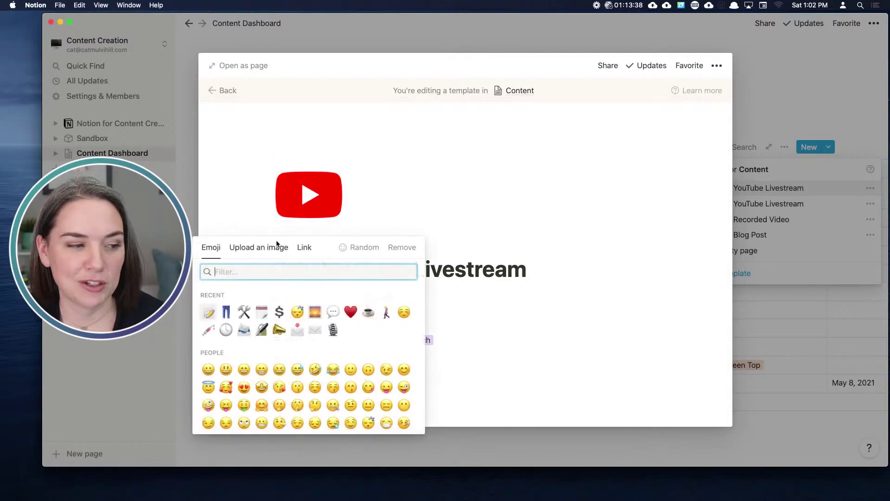
{"action": "left_click", "coordinate": [266, 248]}
{"action": "left_click", "coordinate": [290, 284]}
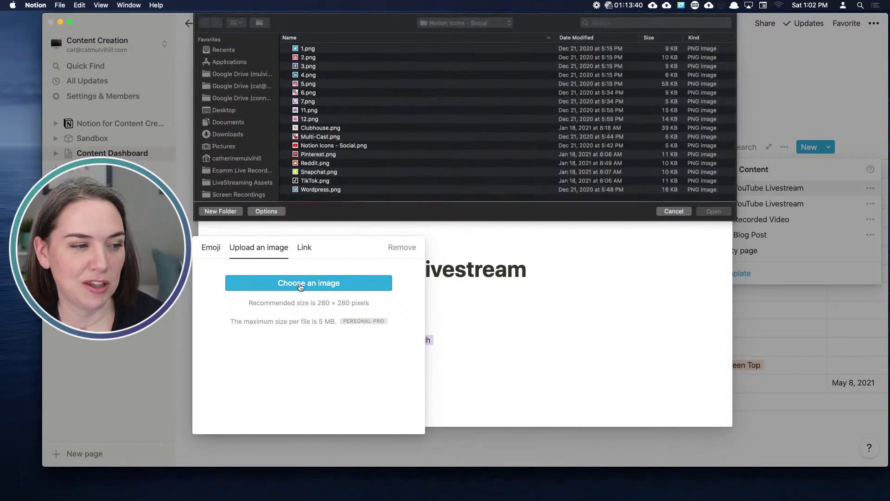
{"action": "left_click", "coordinate": [297, 101]}
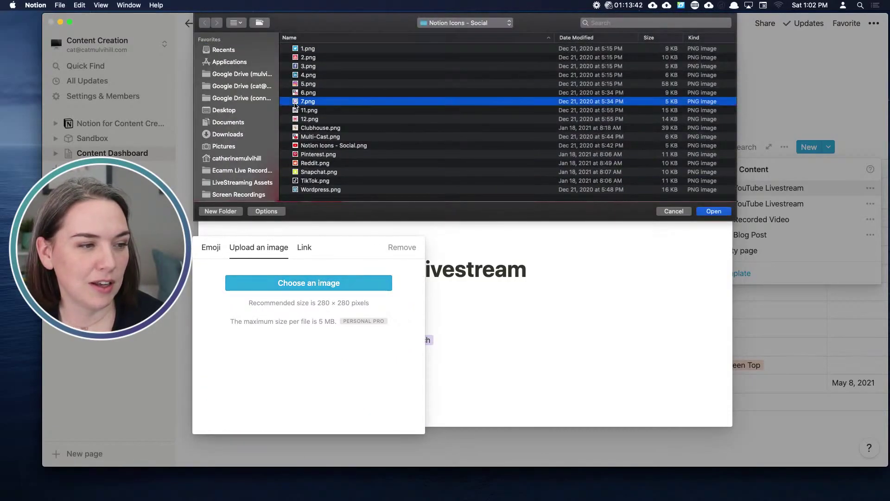
{"action": "left_click", "coordinate": [713, 211]}
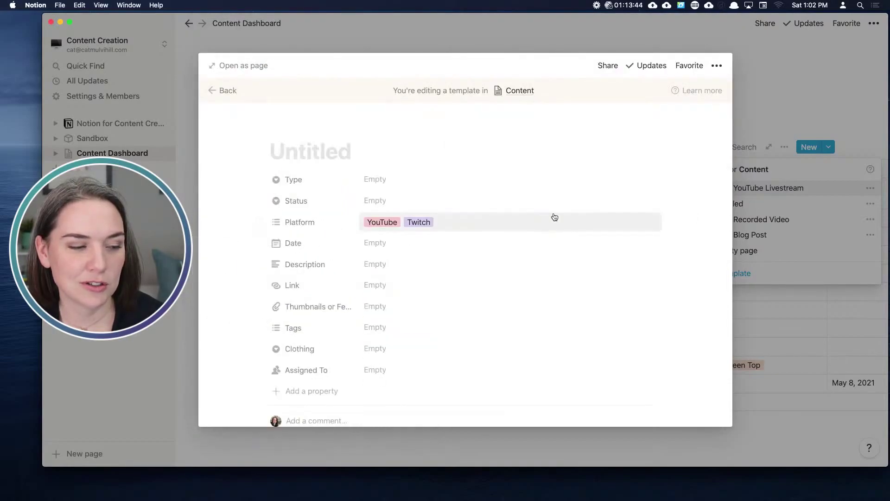
Set the duplicated template's Type to Livestream and its Status to Idea
{"action": "left_click", "coordinate": [381, 301]}
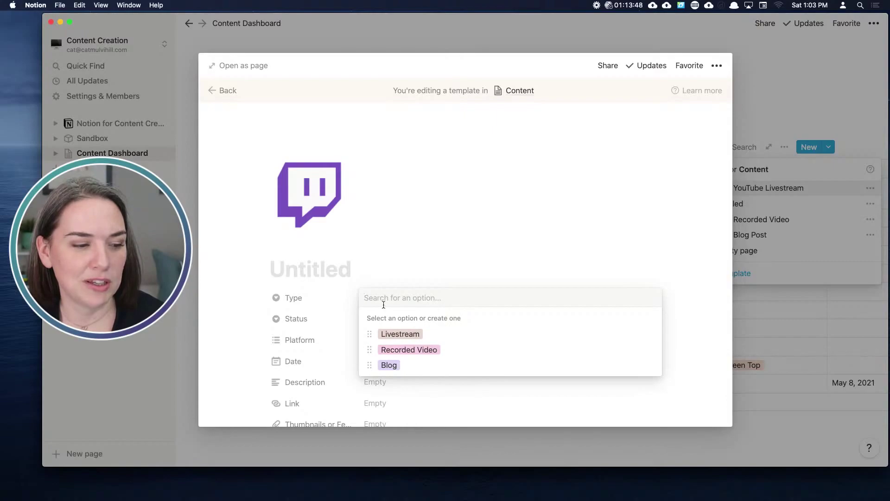
{"action": "left_click", "coordinate": [403, 332]}
{"action": "left_click", "coordinate": [393, 320]}
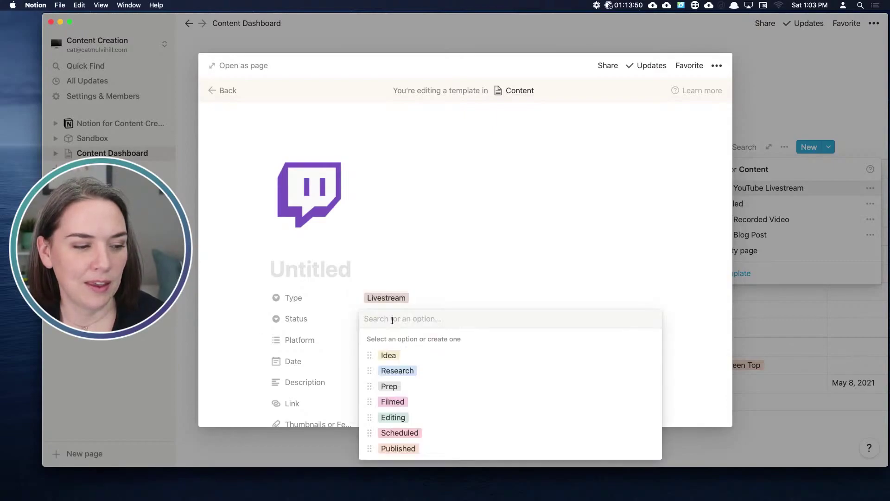
{"action": "left_click", "coordinate": [389, 355]}
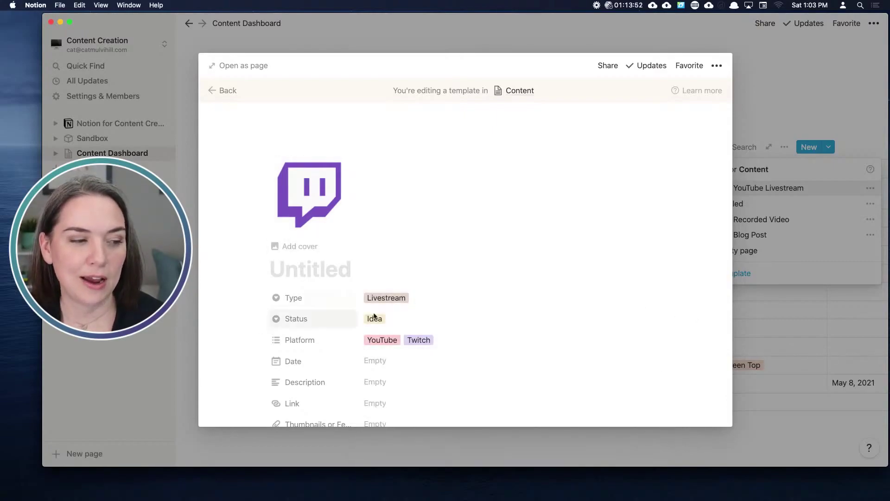
Title the duplicated template "New Twitch Livestream" and return to the Content Dashboard table
{"action": "left_click", "coordinate": [321, 256]}
{"action": "type", "text": "New T"}
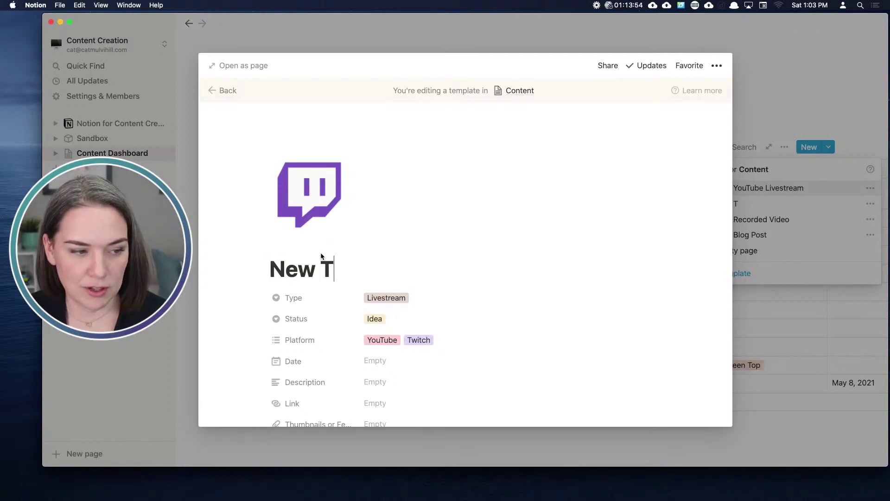
{"action": "type", "text": "witch Live"}
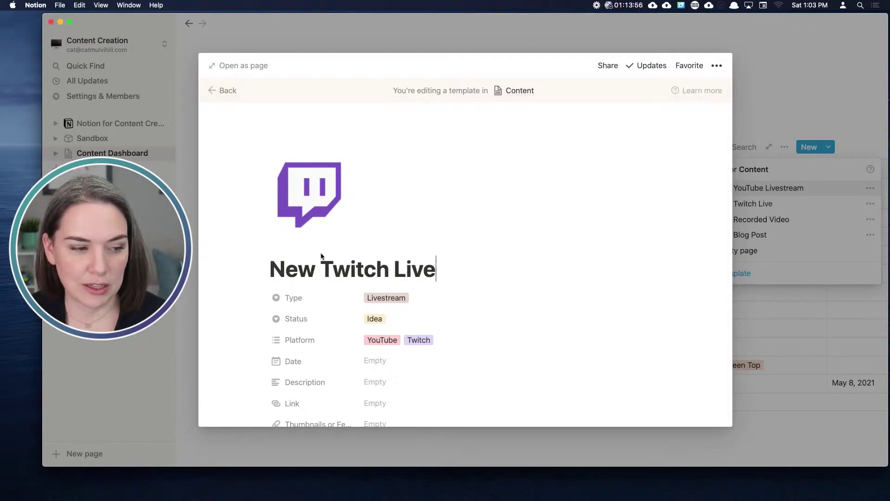
{"action": "type", "text": "stream"}
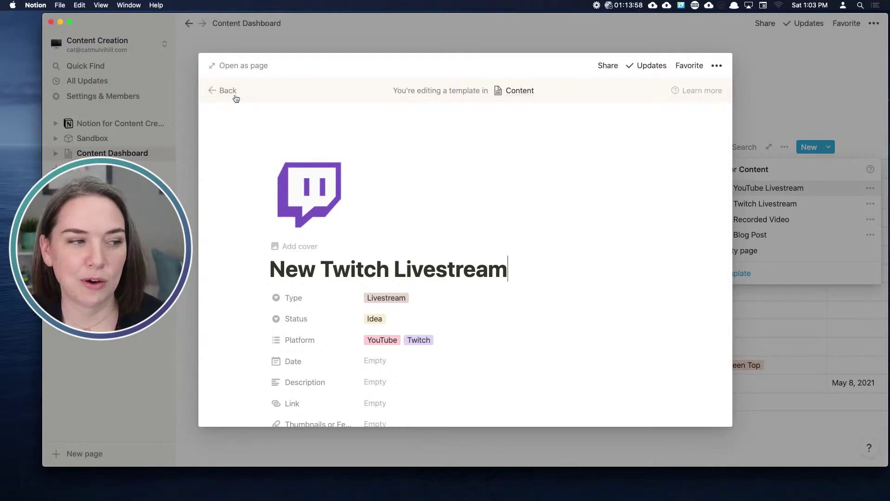
{"action": "left_click", "coordinate": [235, 97]}
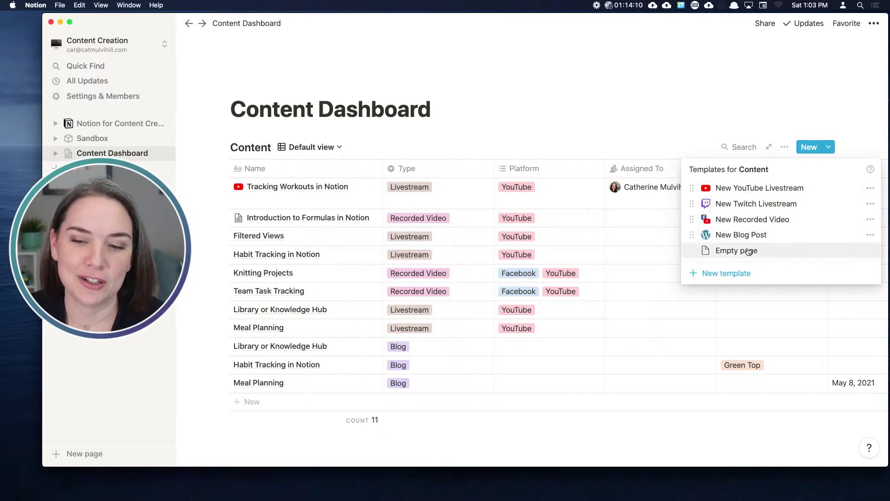
{"action": "key", "text": "Escape"}
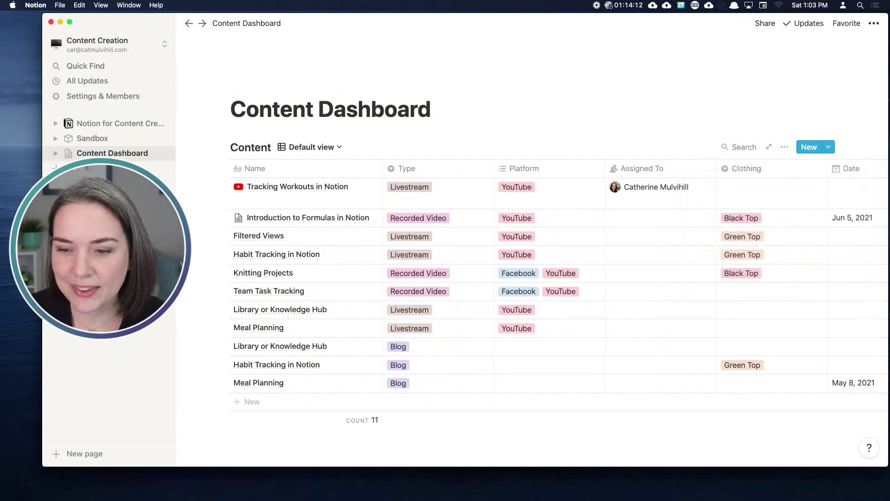
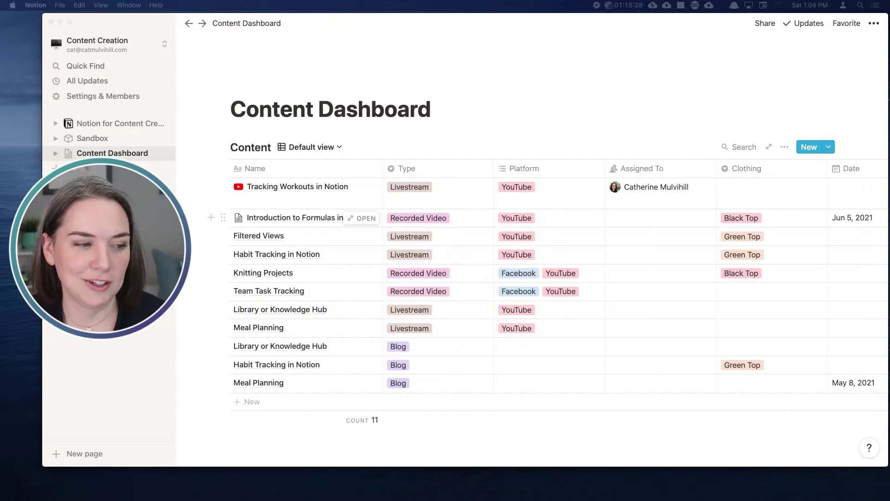
Open the Introduction to Formulas in Notion entry and insert an image block below its outline list
{"action": "left_click", "coordinate": [356, 217]}
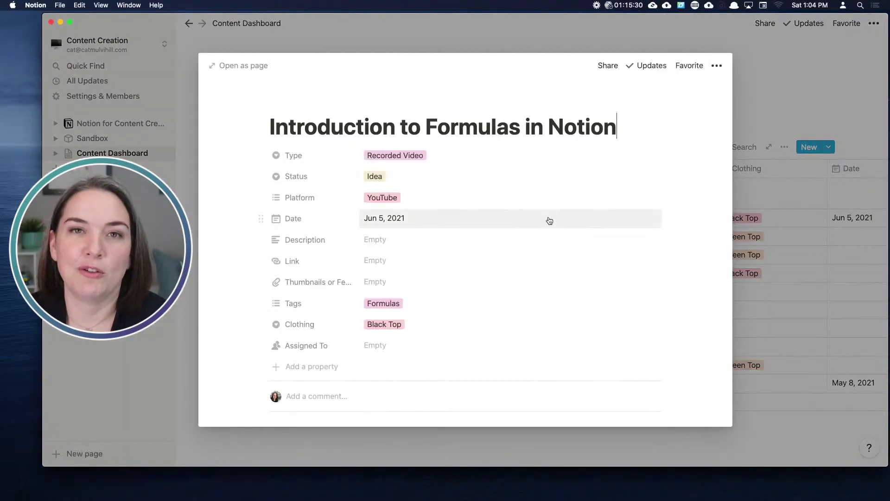
{"action": "scroll", "coordinate": [550, 221], "scroll_direction": "down", "scroll_amount": 5}
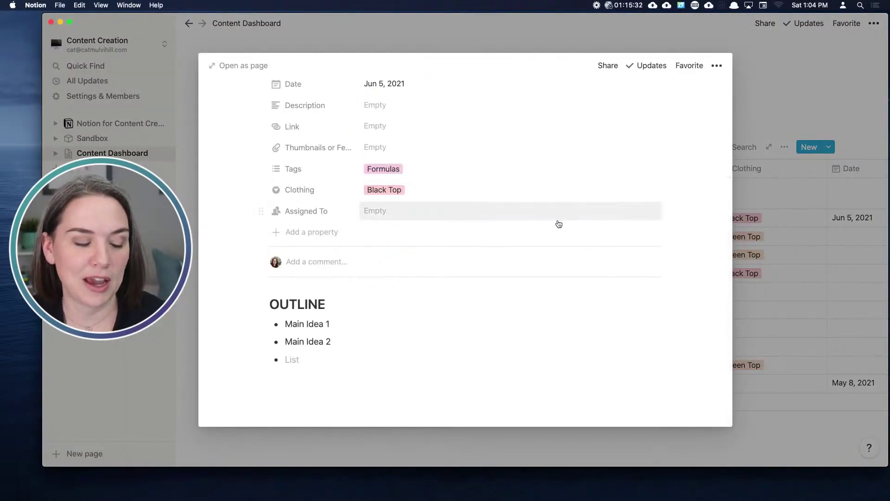
{"action": "left_click", "coordinate": [282, 379]}
{"action": "key", "text": "Return"}
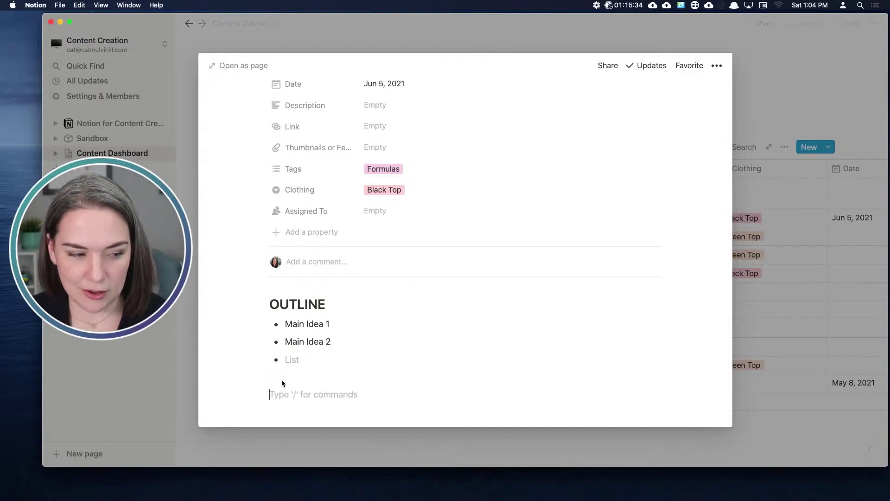
{"action": "type", "text": "/"}
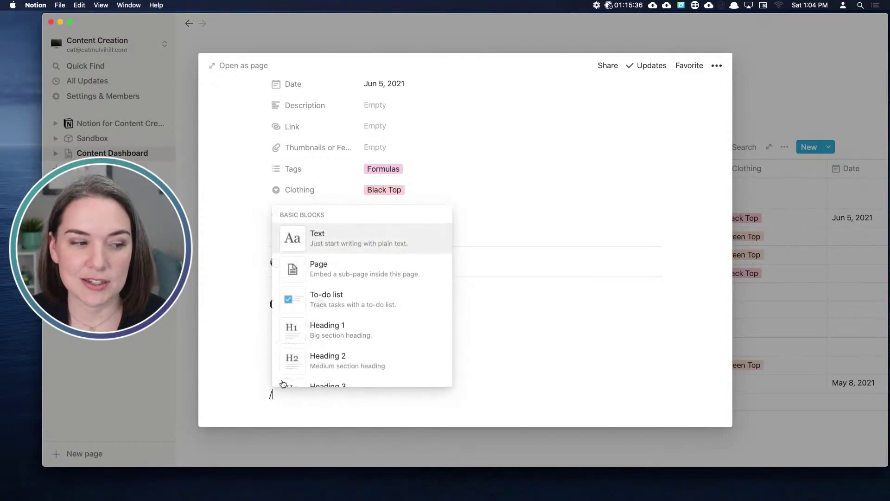
{"action": "type", "text": "image"}
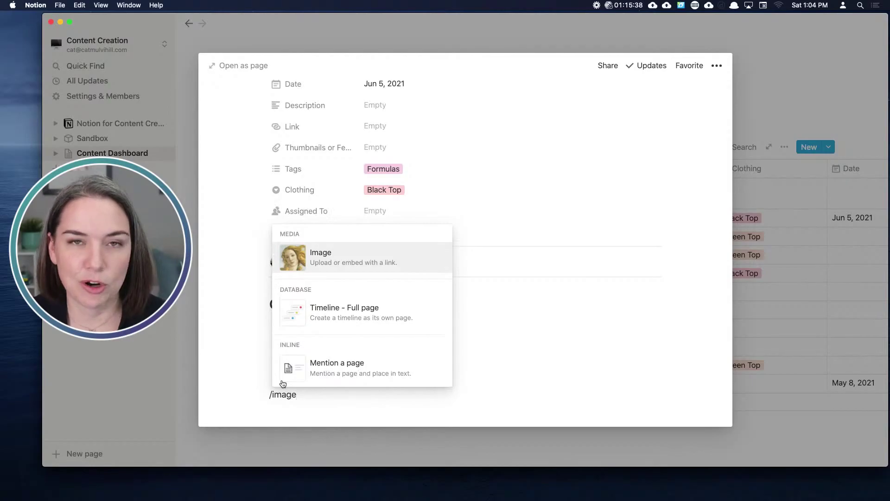
{"action": "left_click", "coordinate": [309, 256]}
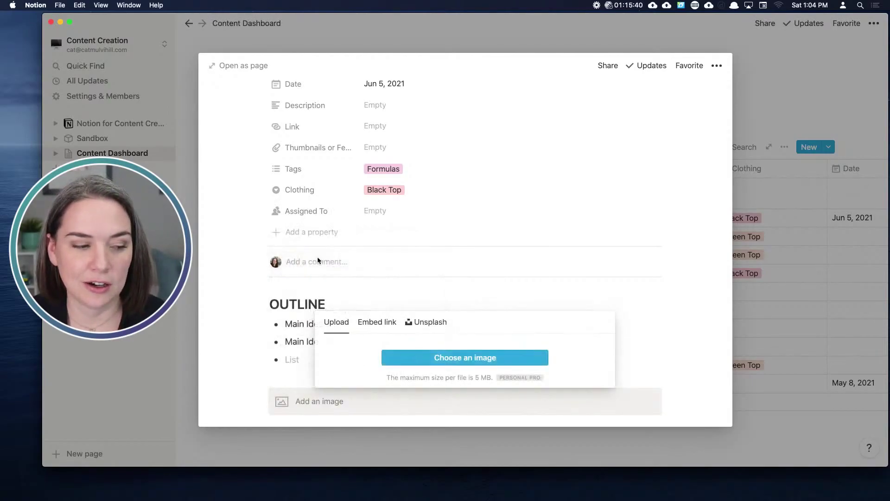
Upload Screen Shot 2021-05-08 at 11.31.55 AM from the Screen Recordings folder into the image block and return to the Content Dashboard
{"action": "left_click", "coordinate": [462, 354]}
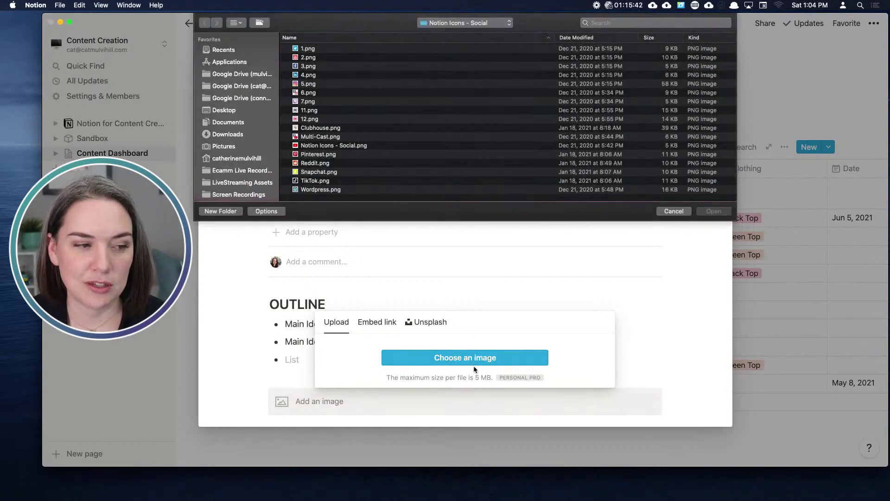
{"action": "left_click", "coordinate": [237, 194]}
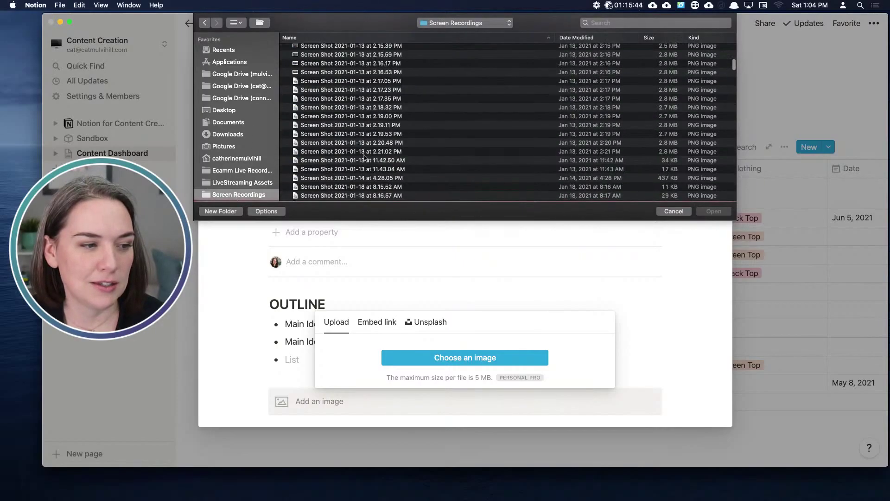
{"action": "scroll", "coordinate": [365, 158], "scroll_direction": "down", "scroll_amount": 10}
{"action": "scroll", "coordinate": [365, 158], "scroll_direction": "down", "scroll_amount": 10}
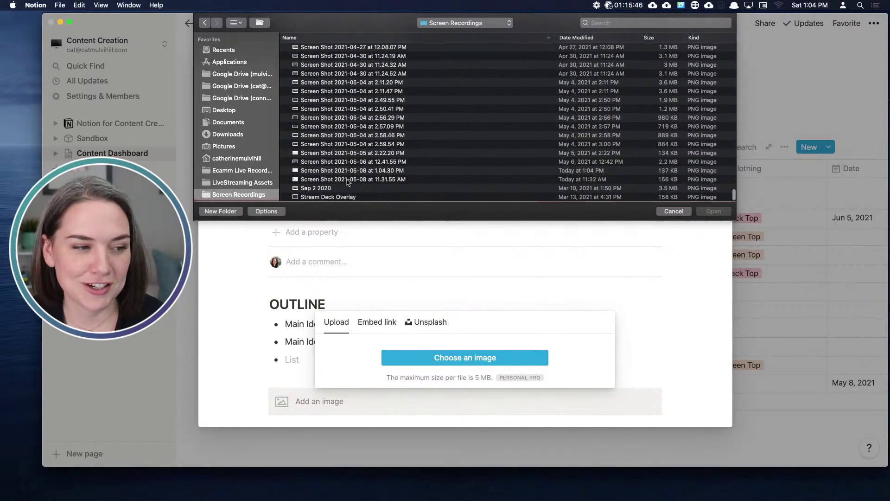
{"action": "left_click", "coordinate": [348, 180]}
{"action": "left_click", "coordinate": [714, 212]}
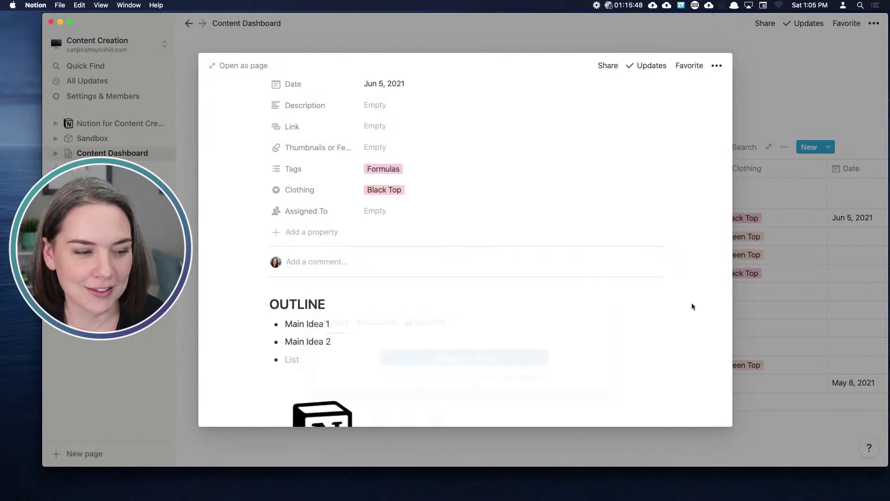
{"action": "scroll", "coordinate": [681, 283], "scroll_direction": "down", "scroll_amount": 5}
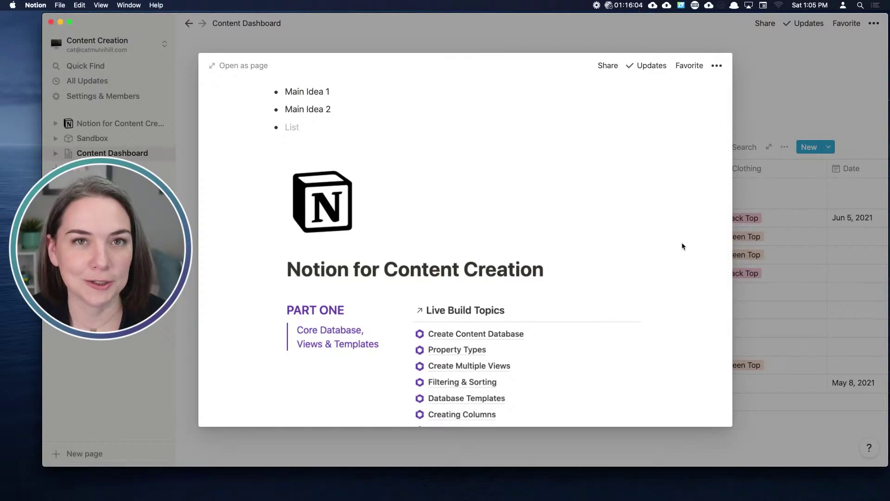
{"action": "left_click", "coordinate": [757, 96]}
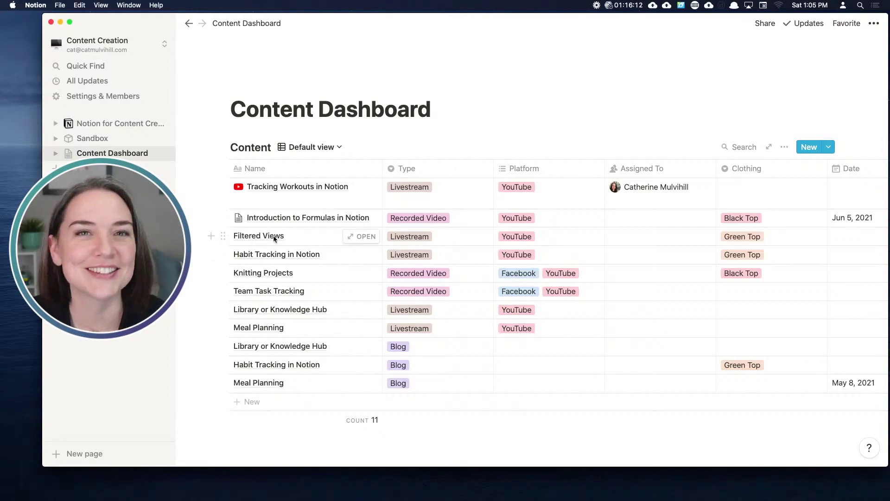
Open the Filtered Views entry and examine its properties and the templates offered for its empty page body
{"action": "left_click", "coordinate": [362, 236]}
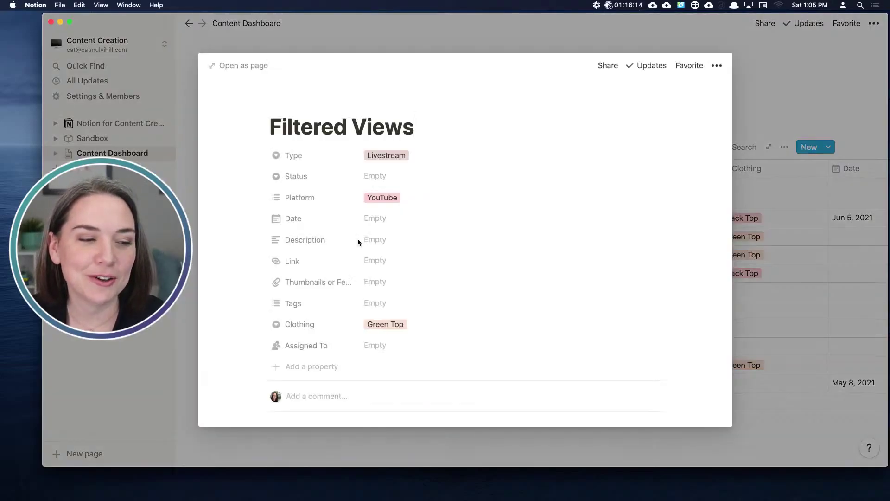
{"action": "scroll", "coordinate": [459, 214], "scroll_direction": "down", "scroll_amount": 5}
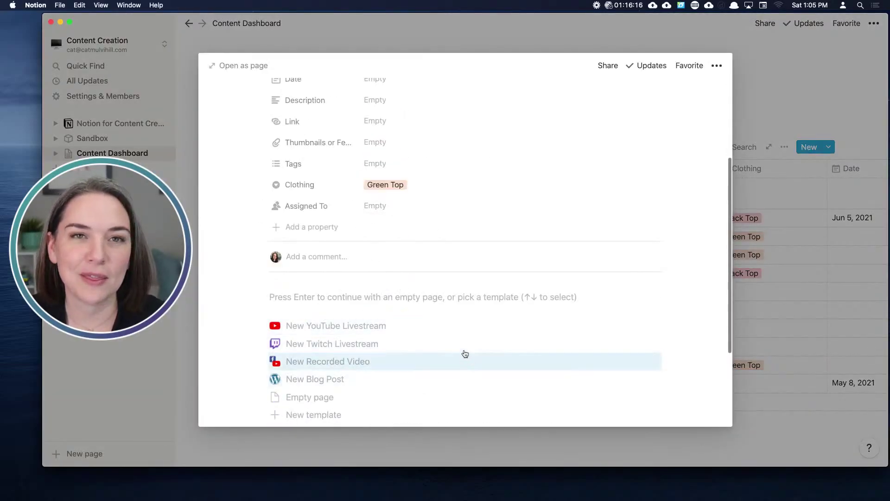
{"action": "scroll", "coordinate": [464, 330], "scroll_direction": "down", "scroll_amount": 2}
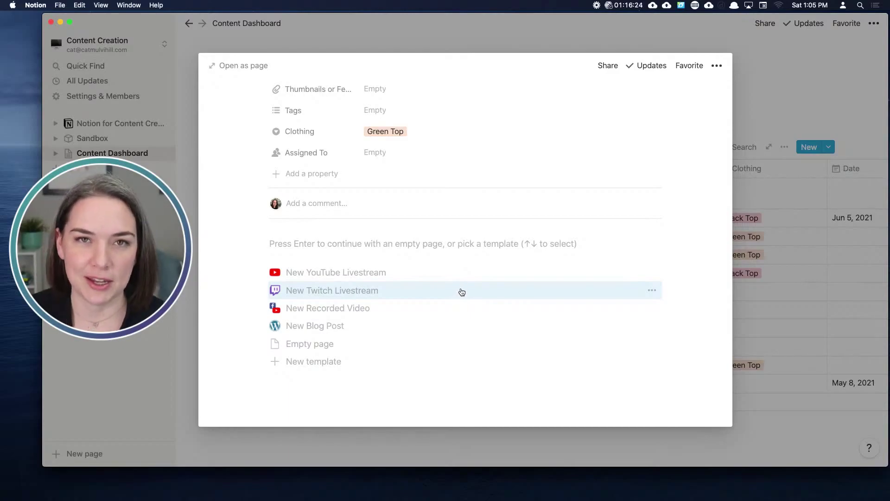
{"action": "key", "text": "Up"}
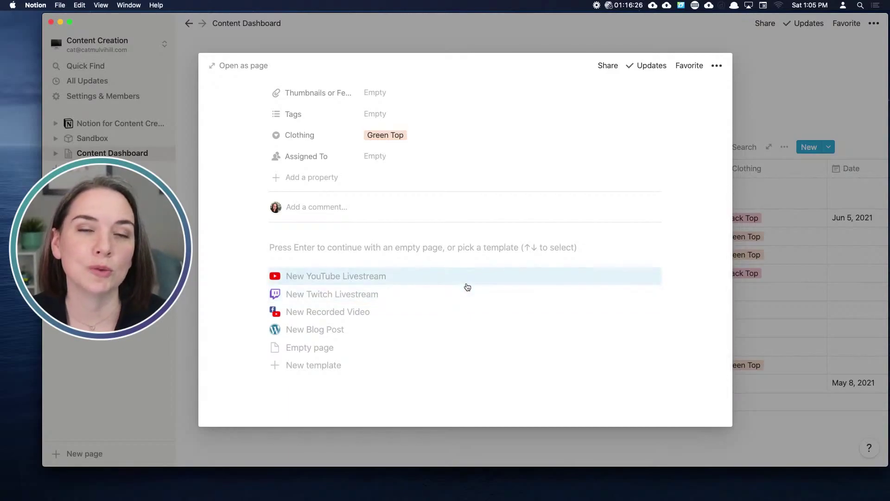
{"action": "scroll", "coordinate": [466, 287], "scroll_direction": "up", "scroll_amount": 3}
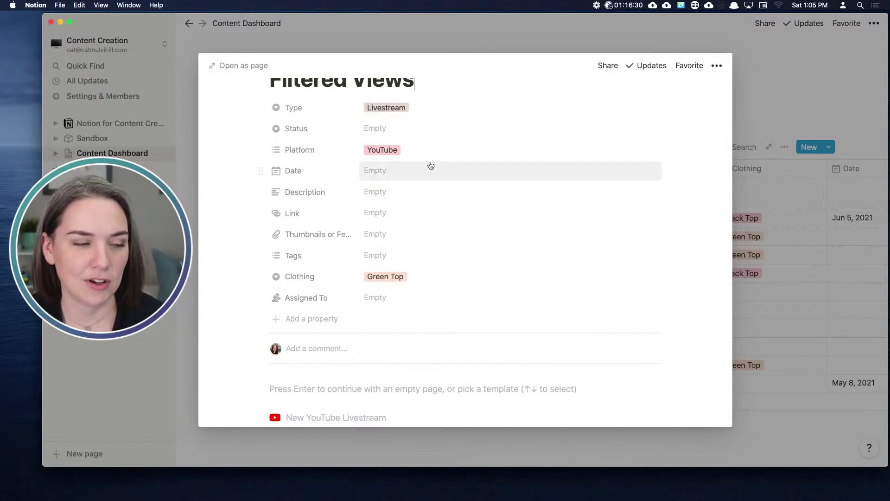
{"action": "scroll", "coordinate": [430, 167], "scroll_direction": "down", "scroll_amount": 5}
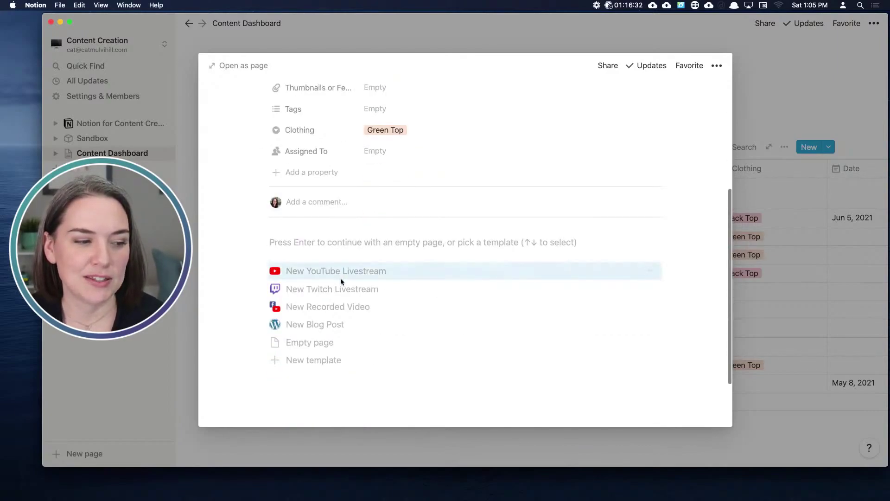
Apply the New YouTube Livestream template to the Filtered Views page, check its properties, and undo the template
{"action": "left_click", "coordinate": [340, 277]}
{"action": "scroll", "coordinate": [504, 224], "scroll_direction": "up", "scroll_amount": 5}
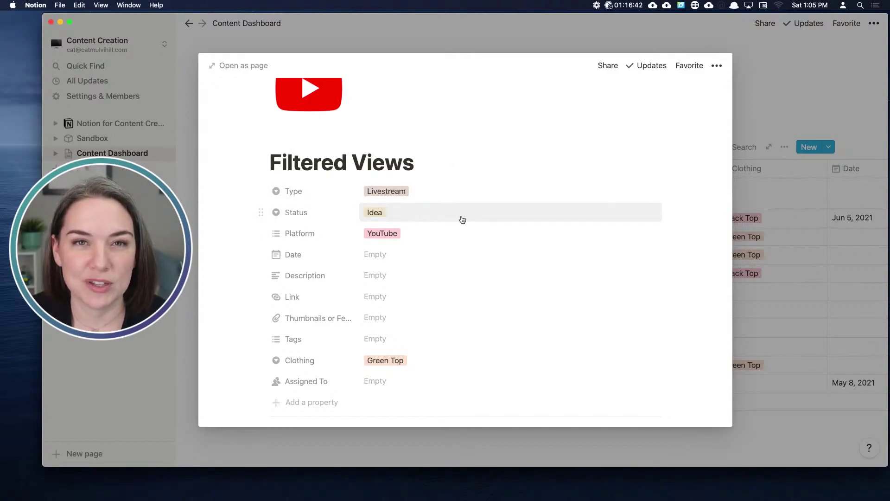
{"action": "scroll", "coordinate": [464, 216], "scroll_direction": "down", "scroll_amount": 5}
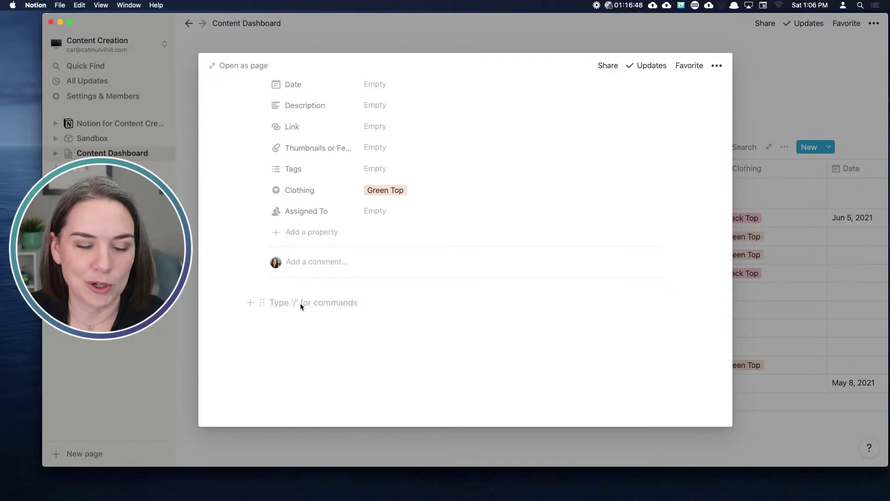
{"action": "key", "text": "super+z"}
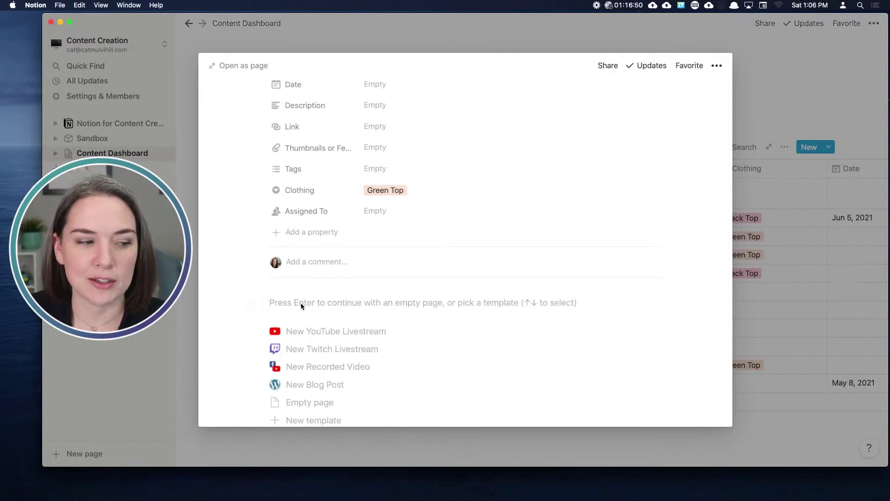
Apply the New Twitch Livestream template to the Filtered Views page
{"action": "scroll", "coordinate": [343, 295], "scroll_direction": "down", "scroll_amount": 1}
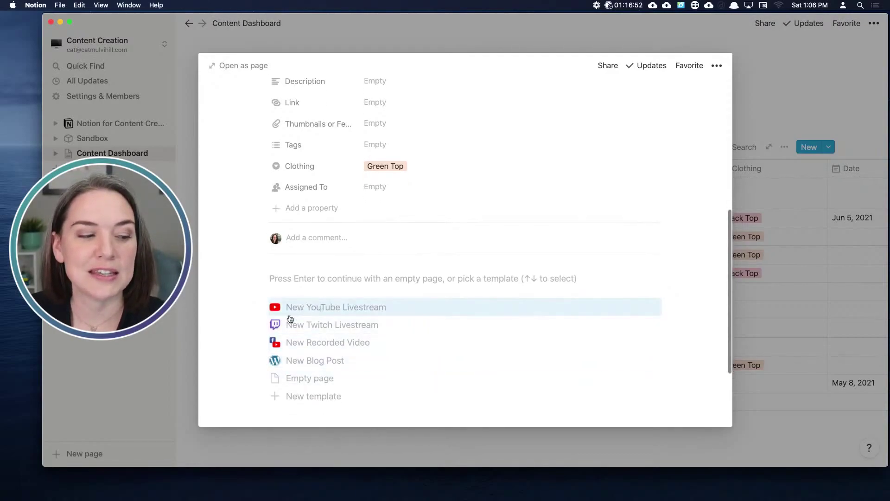
{"action": "left_click", "coordinate": [278, 325]}
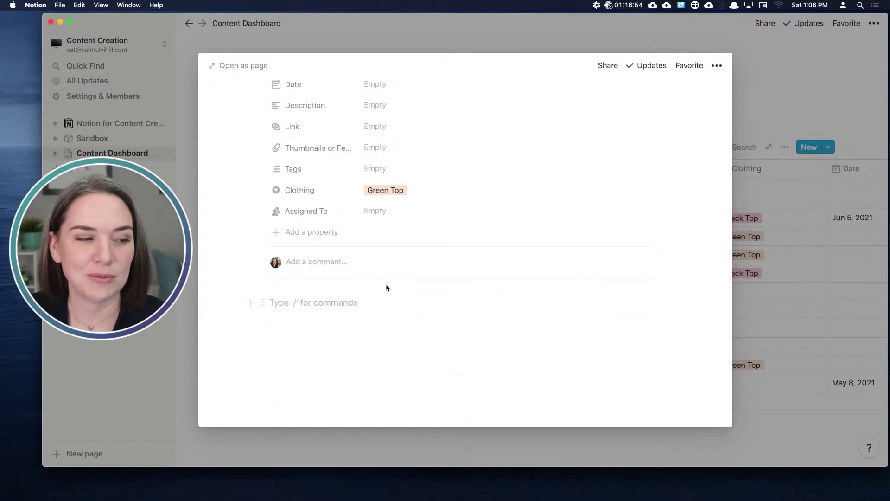
{"action": "scroll", "coordinate": [435, 259], "scroll_direction": "up", "scroll_amount": 5}
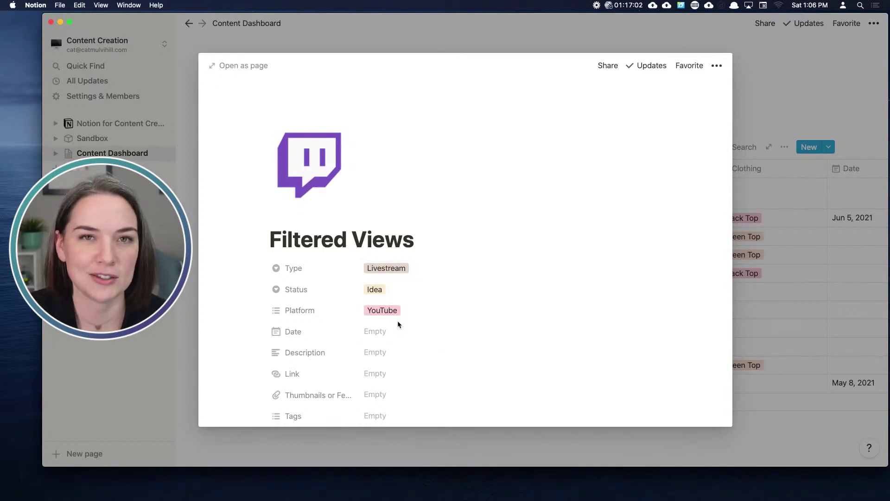
Add Twitch to the Filtered Views page's Platform property and remove YouTube from it
{"action": "left_click", "coordinate": [419, 312]}
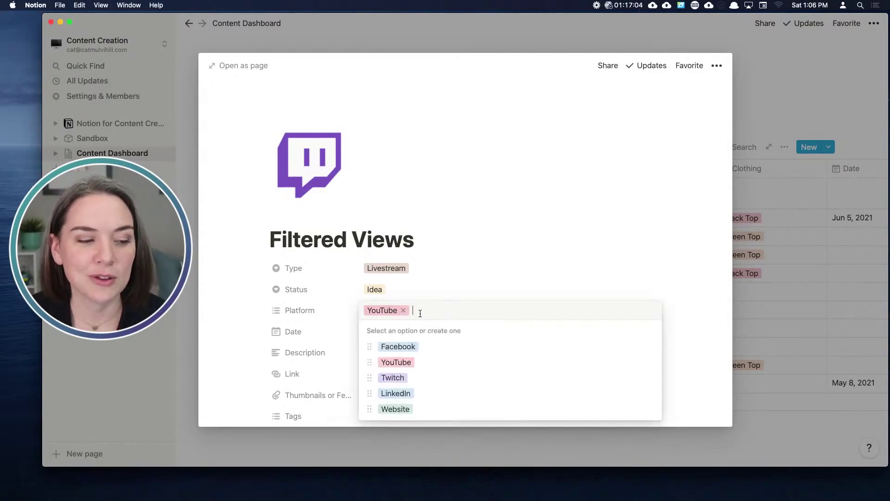
{"action": "left_click", "coordinate": [415, 378]}
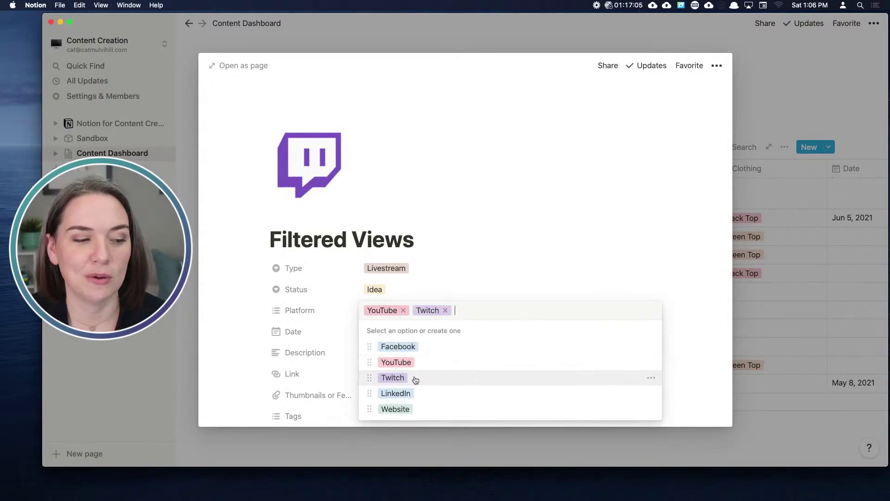
{"action": "left_click", "coordinate": [404, 310]}
{"action": "left_click", "coordinate": [675, 331]}
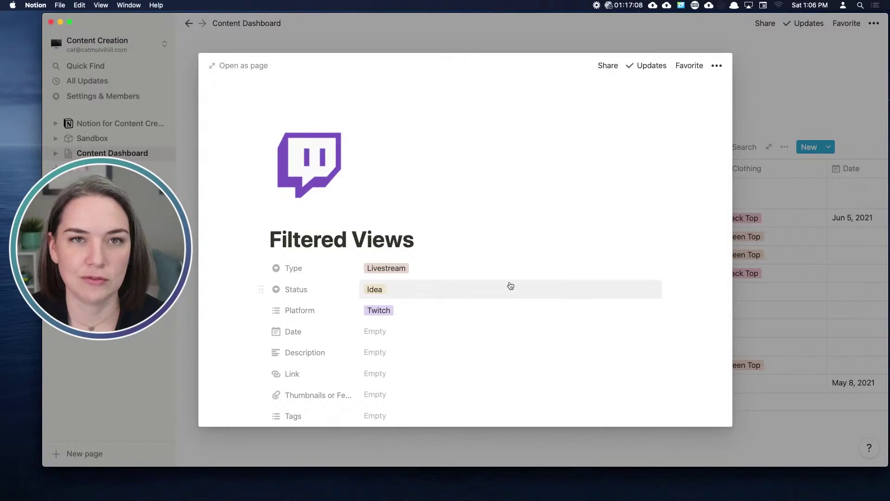
Set the Filtered Views page's Status to Prep and return to the Content Dashboard table
{"action": "left_click", "coordinate": [381, 293]}
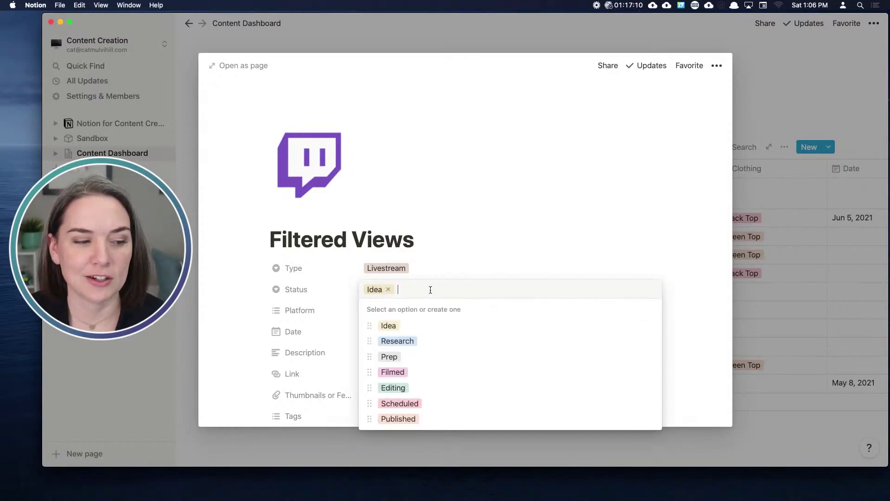
{"action": "left_click", "coordinate": [419, 357]}
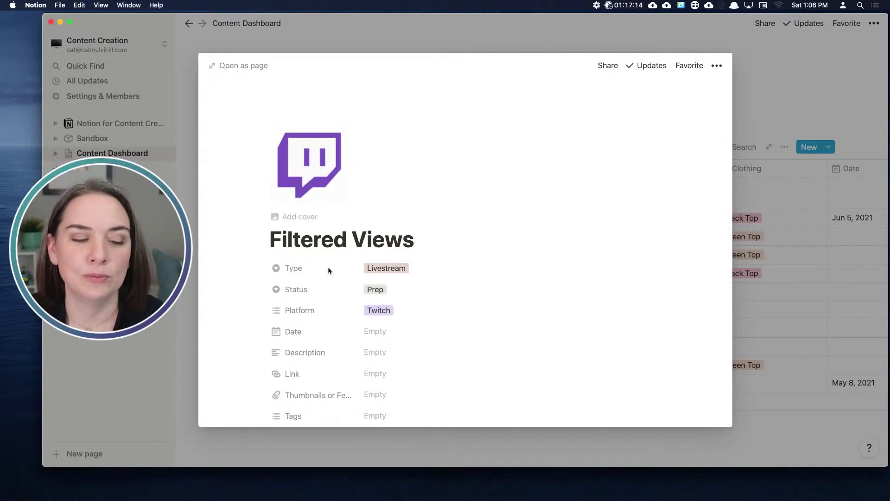
{"action": "scroll", "coordinate": [418, 229], "scroll_direction": "down", "scroll_amount": 5}
{"action": "left_click", "coordinate": [309, 299]}
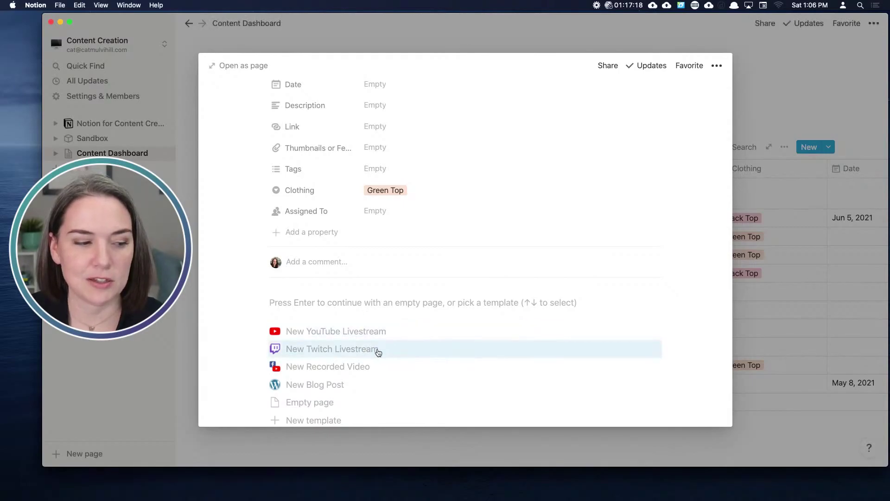
{"action": "left_click", "coordinate": [185, 333]}
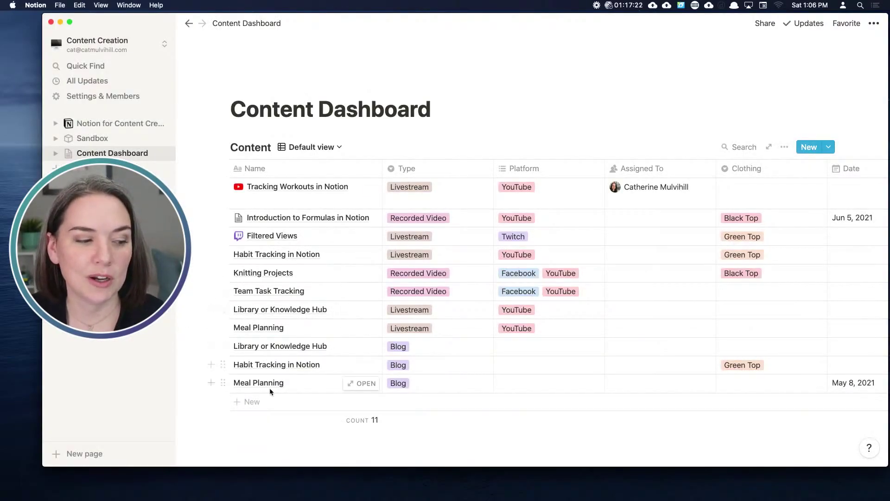
Add a new entry named "Social Media Gallery" at the end of the Content table and open its page
{"action": "left_click", "coordinate": [252, 402]}
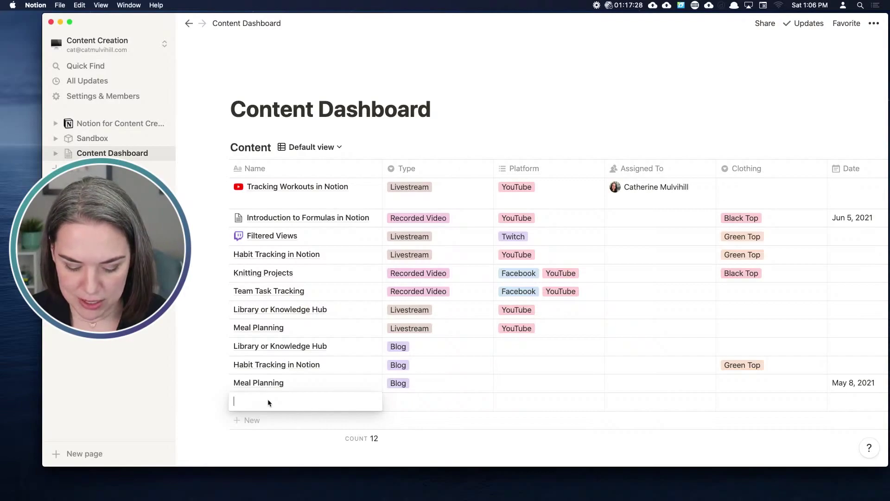
{"action": "type", "text": "Social Media Gallery"}
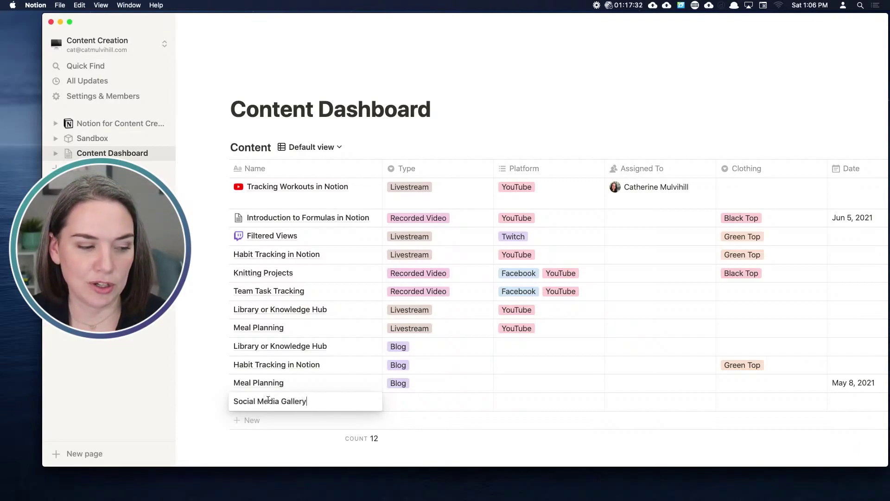
{"action": "key", "text": "Tab"}
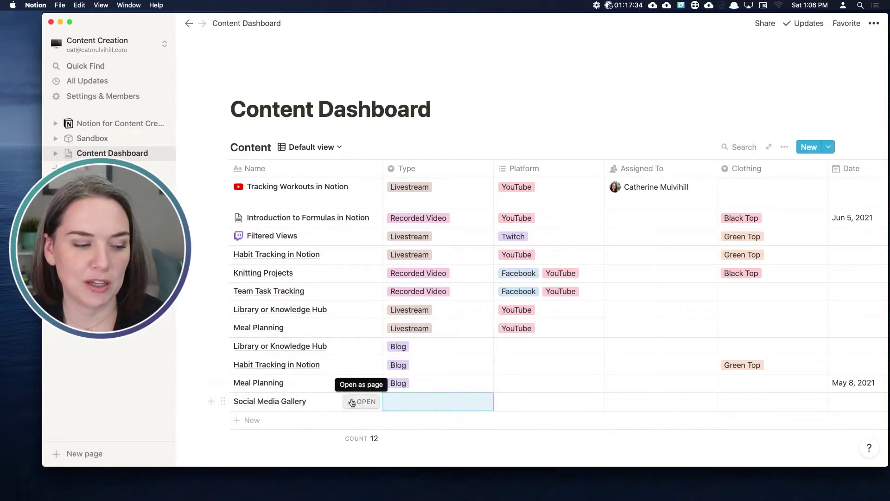
{"action": "left_click", "coordinate": [352, 403]}
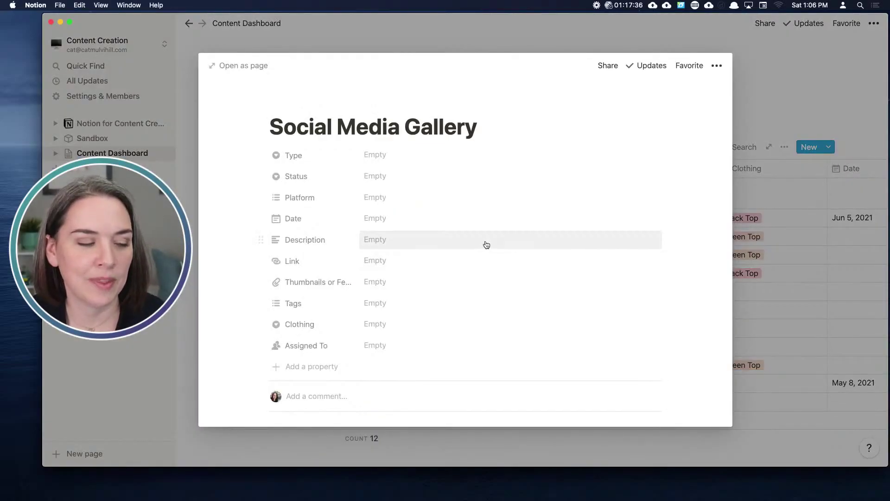
Apply the New Blog Post template to the Social Media Gallery page and return to the Content Dashboard table
{"action": "scroll", "coordinate": [407, 159], "scroll_direction": "down", "scroll_amount": 5}
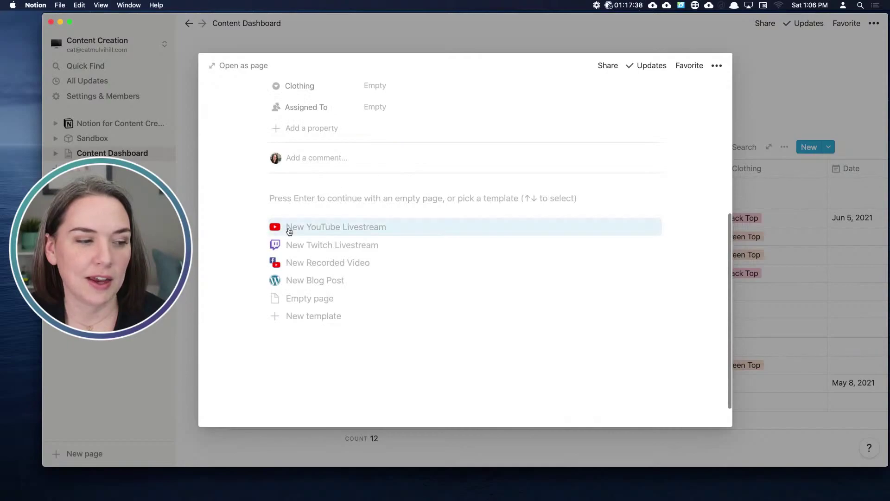
{"action": "left_click", "coordinate": [286, 281]}
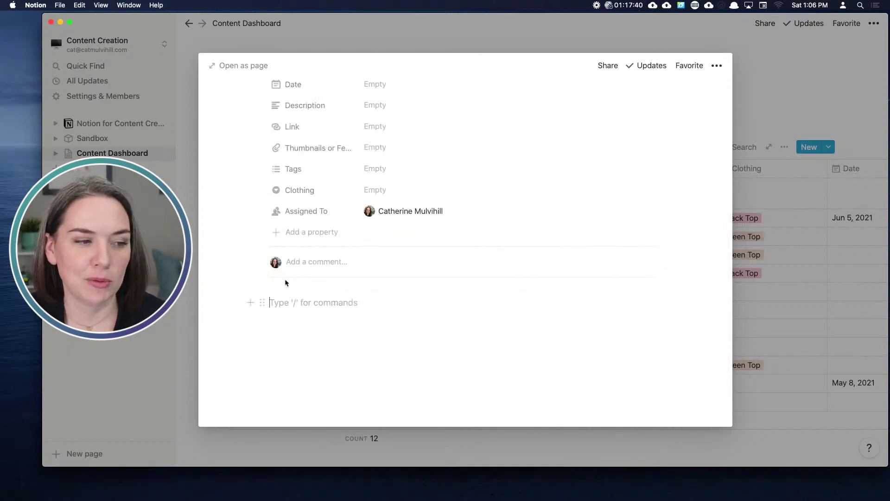
{"action": "scroll", "coordinate": [309, 305], "scroll_direction": "up", "scroll_amount": 5}
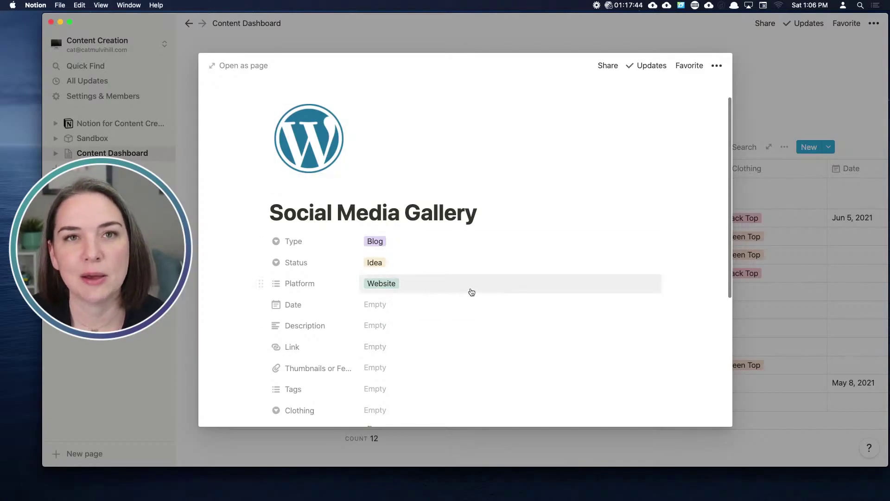
{"action": "left_click", "coordinate": [763, 88]}
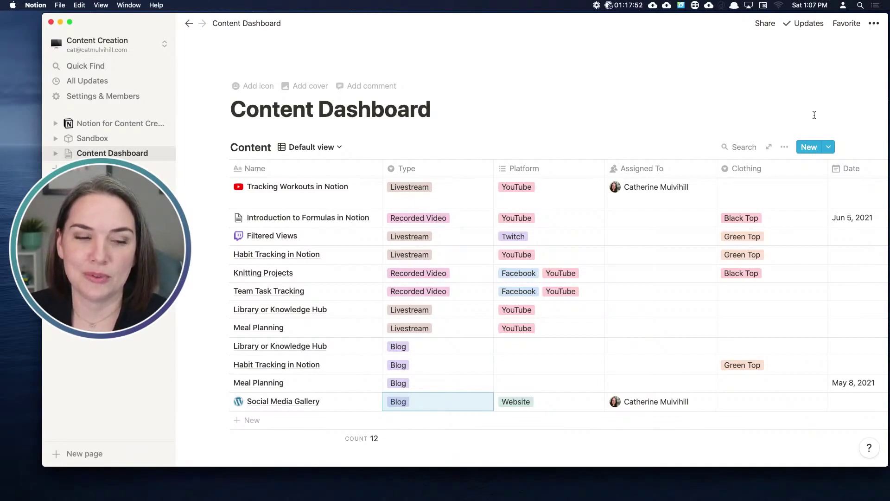
{"action": "left_click", "coordinate": [828, 147]}
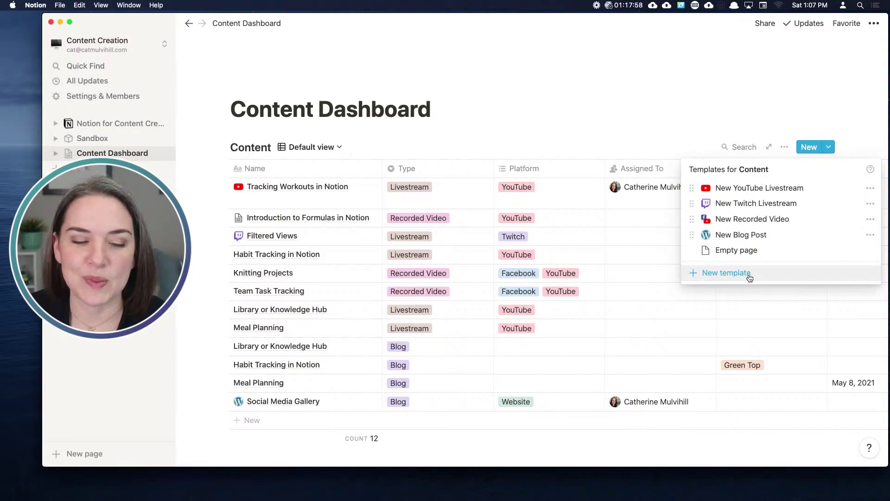
{"action": "left_click", "coordinate": [660, 134]}
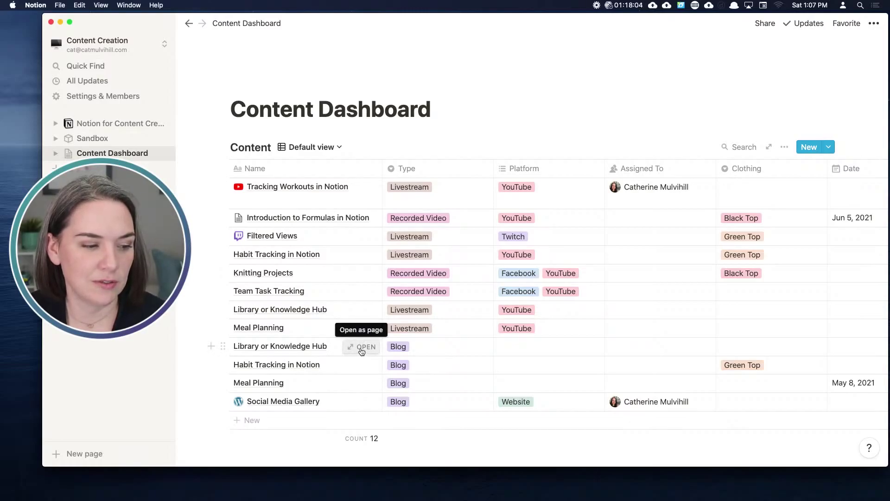
Apply the New Blog Post template to the Library or Knowledge Hub entry of type Blog and close its page
{"action": "left_click", "coordinate": [361, 347]}
{"action": "scroll", "coordinate": [361, 350], "scroll_direction": "down", "scroll_amount": 5}
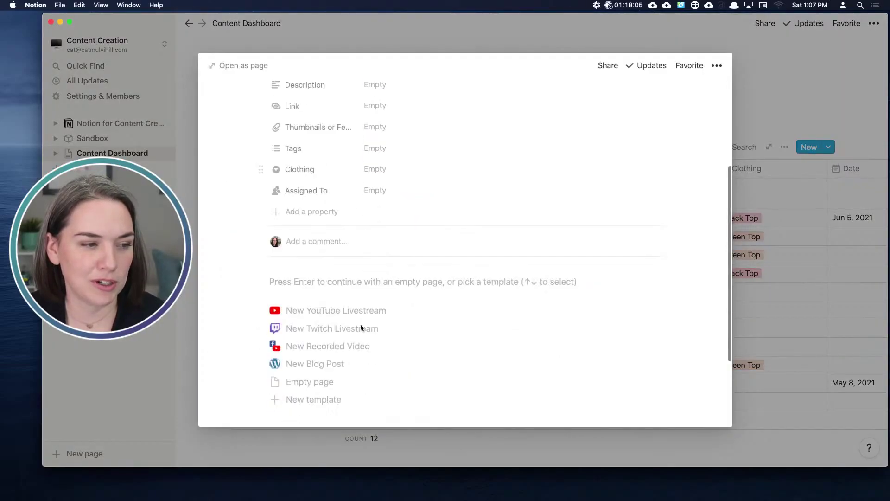
{"action": "left_click", "coordinate": [299, 371]}
{"action": "left_click", "coordinate": [184, 344]}
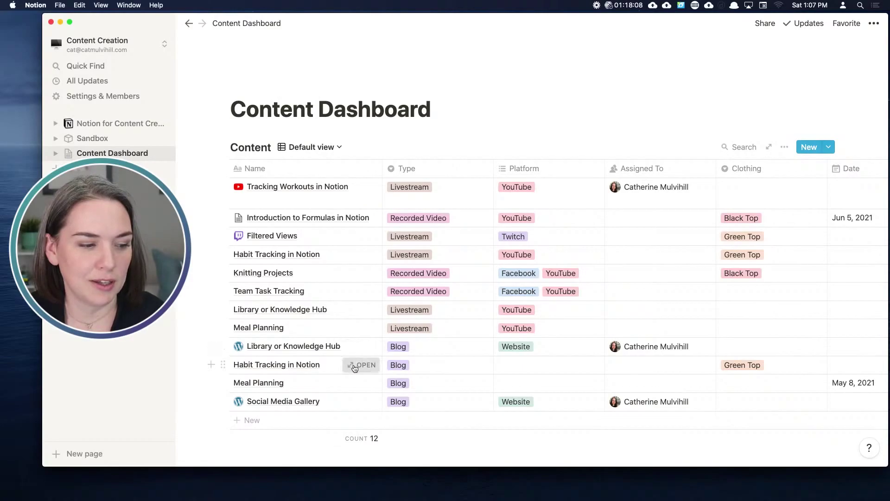
Apply the New Blog Post template to the Habit Tracking in Notion entry of type Blog and close its page
{"action": "left_click", "coordinate": [360, 365]}
{"action": "scroll", "coordinate": [297, 343], "scroll_direction": "down", "scroll_amount": 5}
{"action": "left_click", "coordinate": [297, 342]}
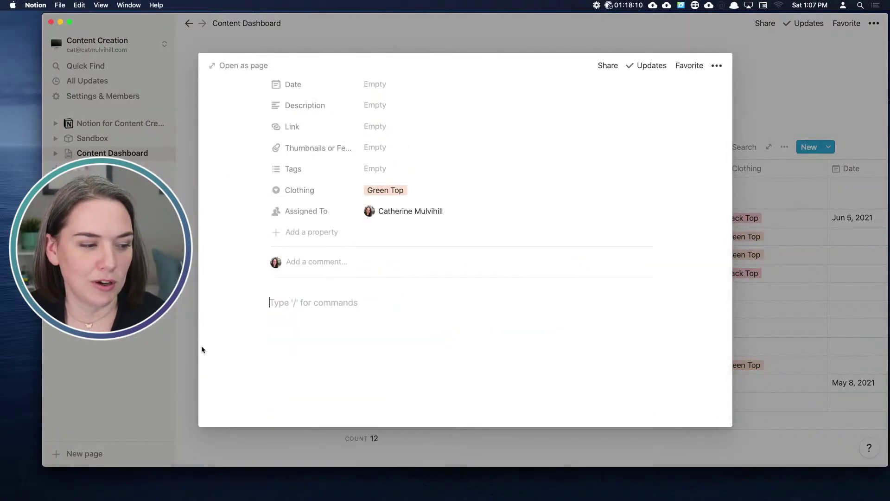
{"action": "left_click", "coordinate": [201, 346]}
Apply the New Blog Post template to the Meal Planning entry of type Blog and close its page
{"action": "left_click", "coordinate": [357, 384]}
{"action": "scroll", "coordinate": [325, 346], "scroll_direction": "down", "scroll_amount": 5}
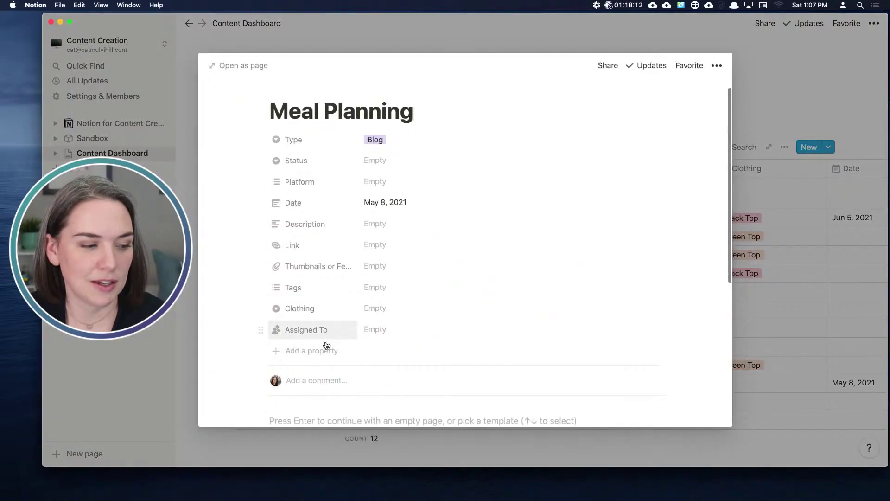
{"action": "left_click", "coordinate": [297, 376]}
{"action": "left_click", "coordinate": [184, 358]}
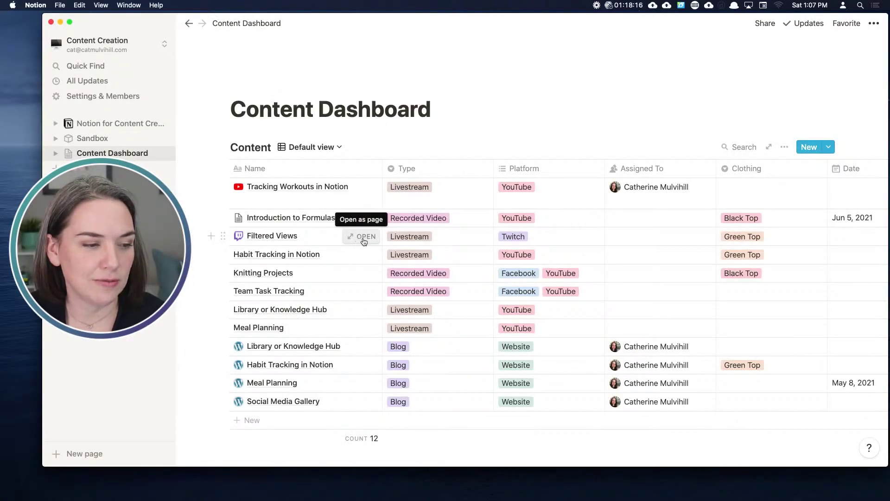
Apply the New YouTube Livestream template to the Habit Tracking in Notion entry of type Livestream and close its page
{"action": "left_click", "coordinate": [364, 254]}
{"action": "scroll", "coordinate": [324, 309], "scroll_direction": "down", "scroll_amount": 5}
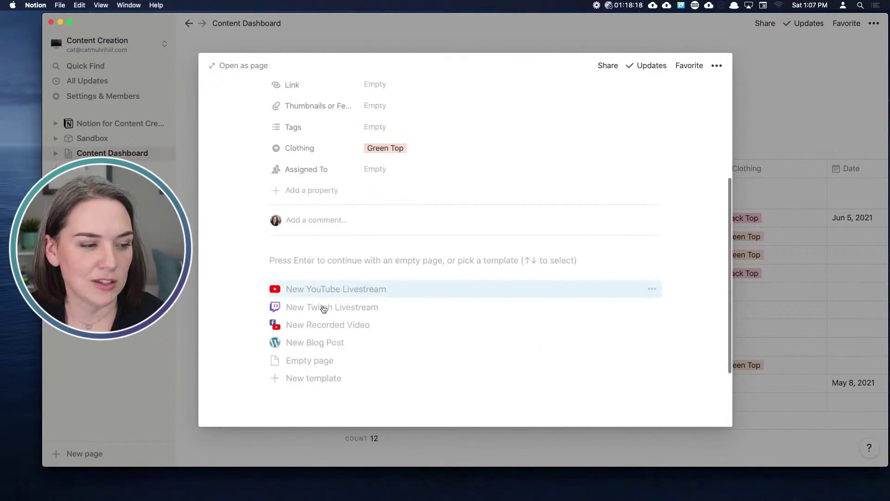
{"action": "left_click", "coordinate": [311, 294]}
{"action": "left_click", "coordinate": [185, 290]}
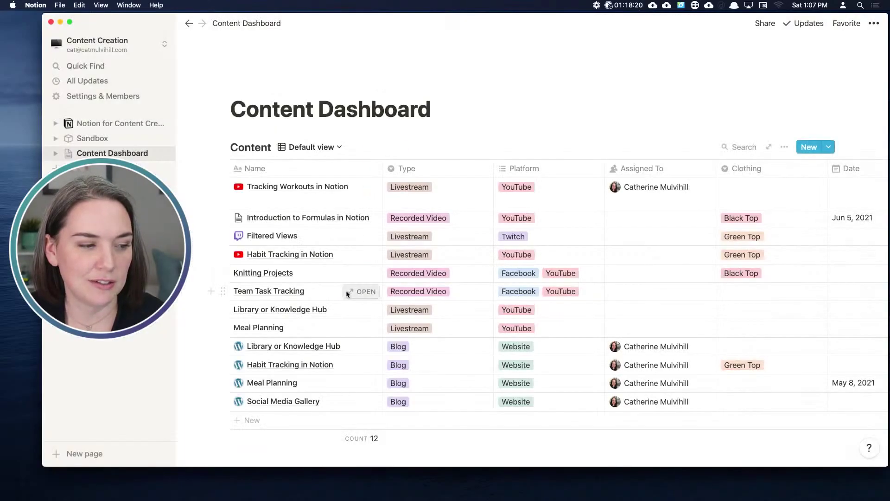
Apply the New Recorded Video template to the Knitting Projects entry and close its page
{"action": "left_click", "coordinate": [358, 274]}
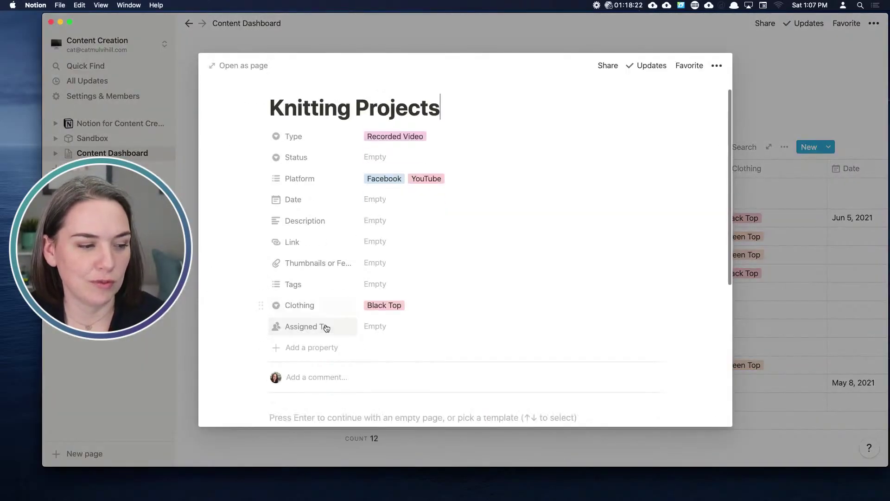
{"action": "scroll", "coordinate": [326, 327], "scroll_direction": "down", "scroll_amount": 5}
{"action": "left_click", "coordinate": [302, 339]}
{"action": "left_click", "coordinate": [192, 335]}
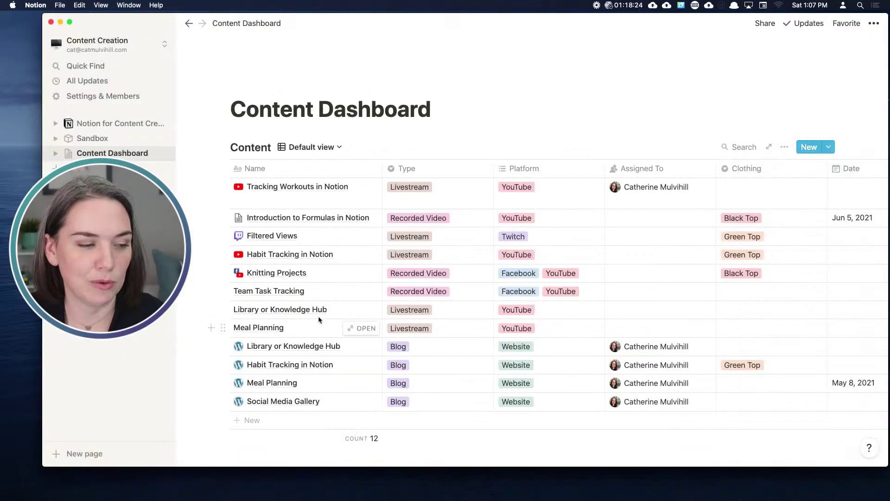
Apply the New Recorded Video template to the Team Task Tracking entry and close its page
{"action": "left_click", "coordinate": [360, 291]}
{"action": "scroll", "coordinate": [320, 325], "scroll_direction": "down", "scroll_amount": 3}
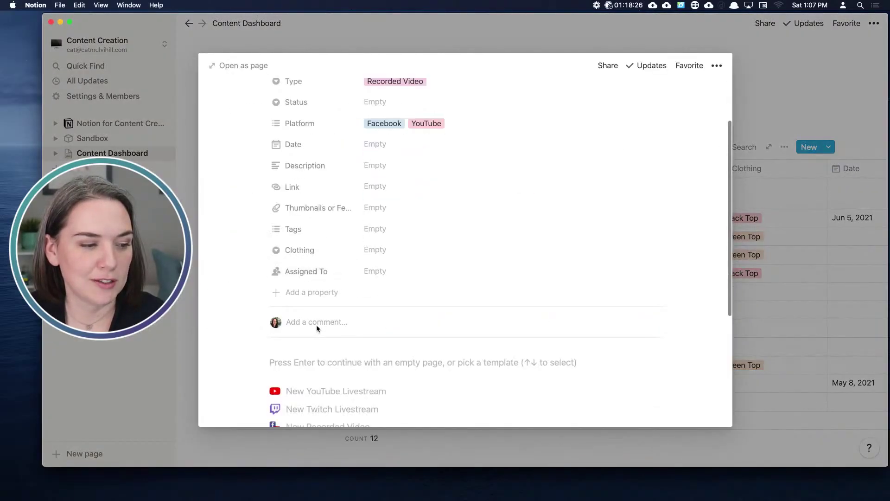
{"action": "scroll", "coordinate": [320, 353], "scroll_direction": "down", "scroll_amount": 3}
{"action": "left_click", "coordinate": [312, 295]}
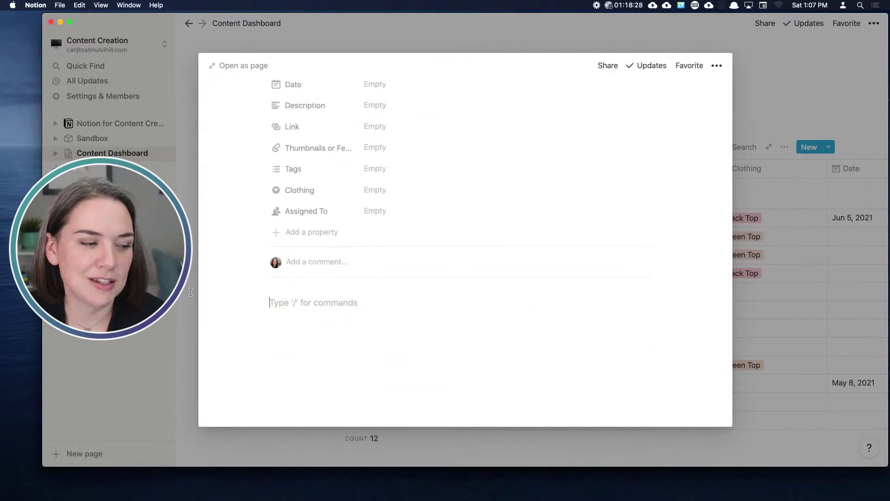
{"action": "left_click", "coordinate": [190, 292]}
Apply the New YouTube Livestream template to the Library or Knowledge Hub entry of type Livestream and close its page
{"action": "left_click", "coordinate": [358, 308]}
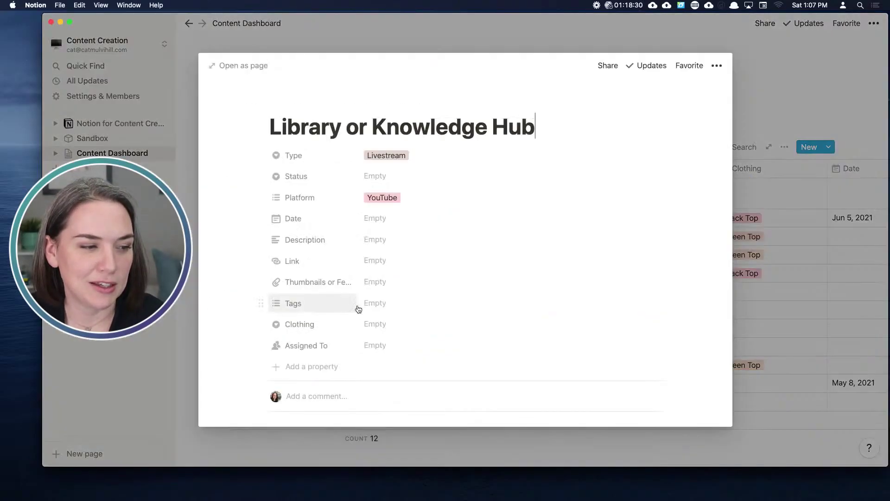
{"action": "scroll", "coordinate": [370, 266], "scroll_direction": "down", "scroll_amount": 3}
{"action": "left_click", "coordinate": [302, 296]}
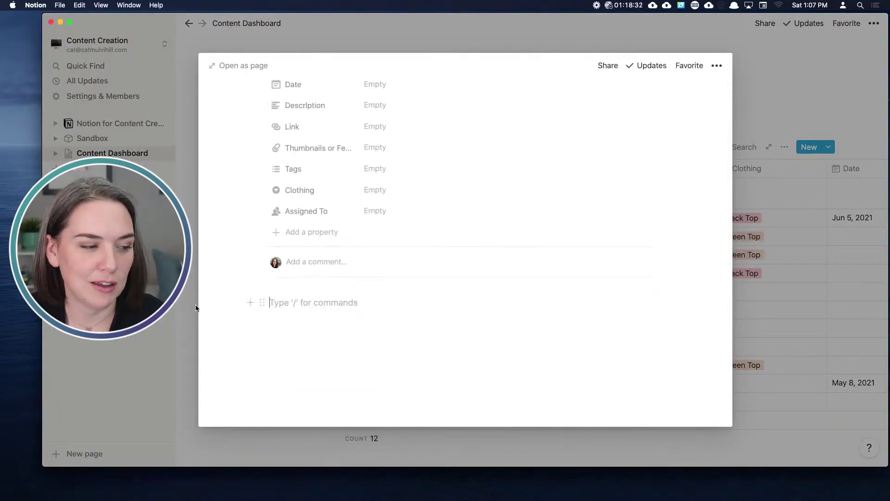
{"action": "left_click", "coordinate": [195, 308]}
Apply the New YouTube Livestream template to the Meal Planning entry of type Livestream and close its page
{"action": "left_click", "coordinate": [364, 326]}
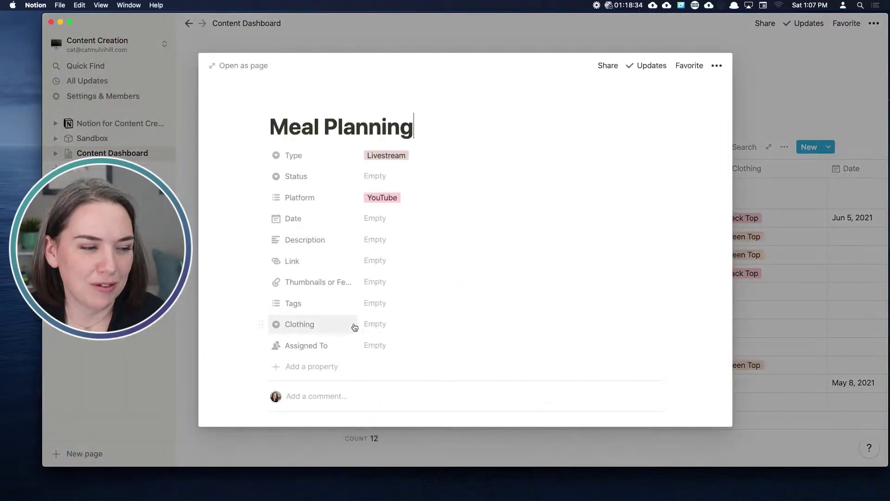
{"action": "scroll", "coordinate": [355, 327], "scroll_direction": "down", "scroll_amount": 3}
{"action": "left_click", "coordinate": [308, 280]}
{"action": "left_click", "coordinate": [188, 291]}
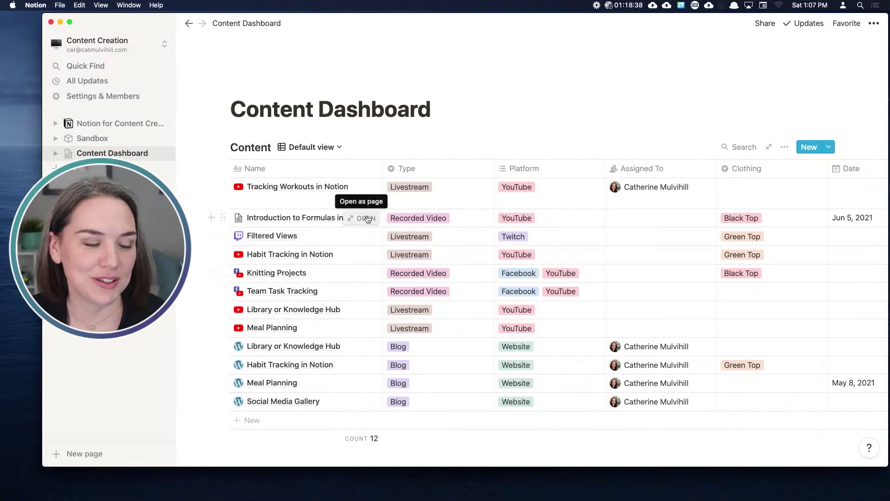
Open the Introduction to Formulas in Notion page, add a page icon and choose to replace it with an uploaded image
{"action": "left_click", "coordinate": [367, 219]}
{"action": "scroll", "coordinate": [302, 320], "scroll_direction": "down", "scroll_amount": 5}
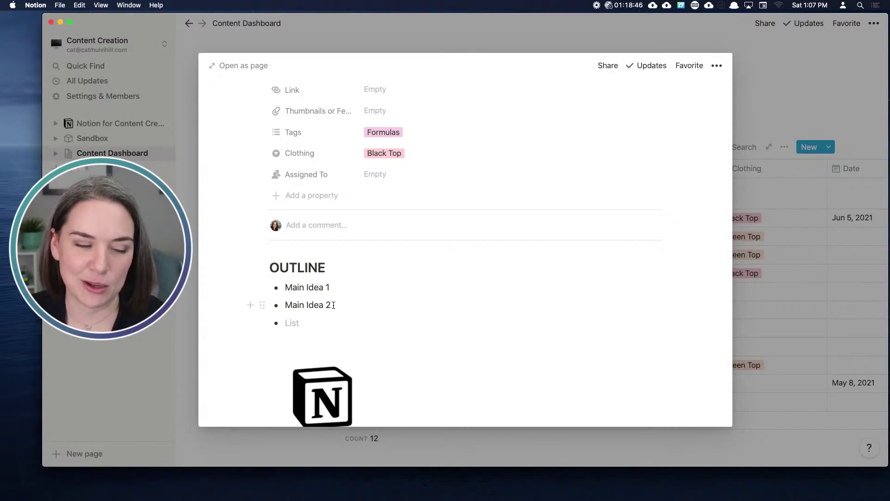
{"action": "scroll", "coordinate": [333, 304], "scroll_direction": "up", "scroll_amount": 5}
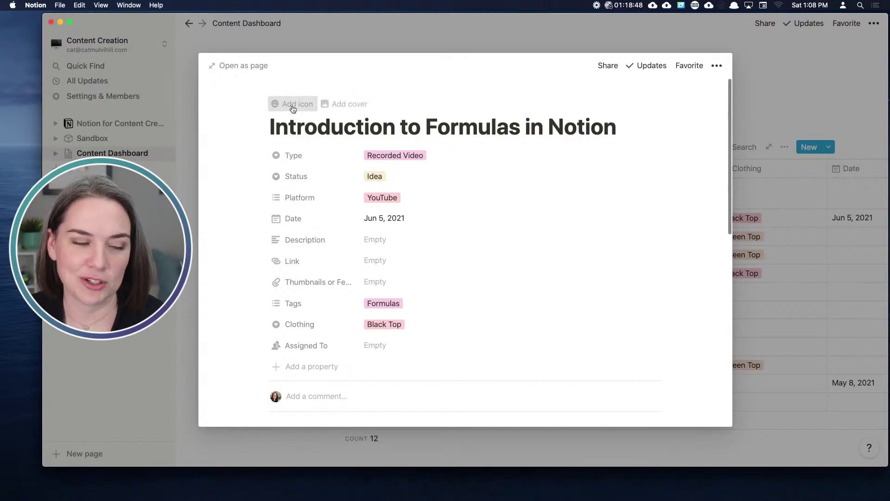
{"action": "left_click", "coordinate": [293, 109]}
{"action": "left_click", "coordinate": [291, 155]}
{"action": "left_click", "coordinate": [246, 194]}
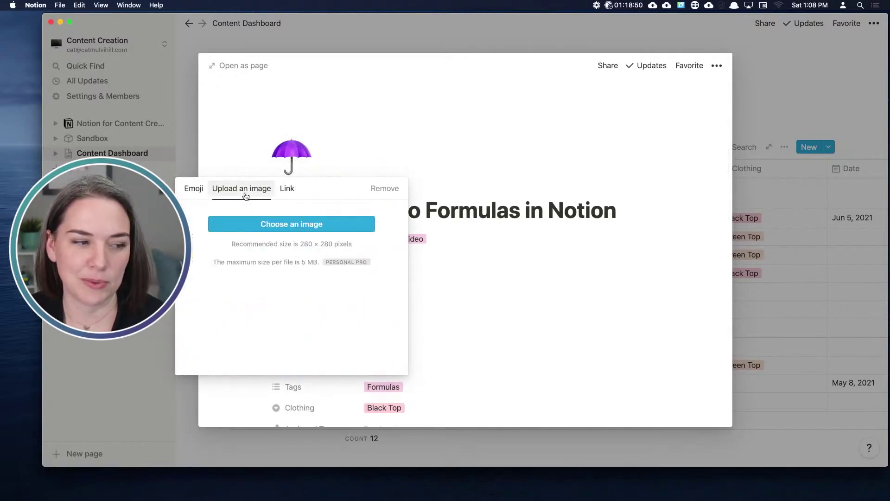
Upload the YouTube logo from the Notion Icons - Social folder as the page icon and return to the Content Dashboard table
{"action": "left_click", "coordinate": [292, 224]}
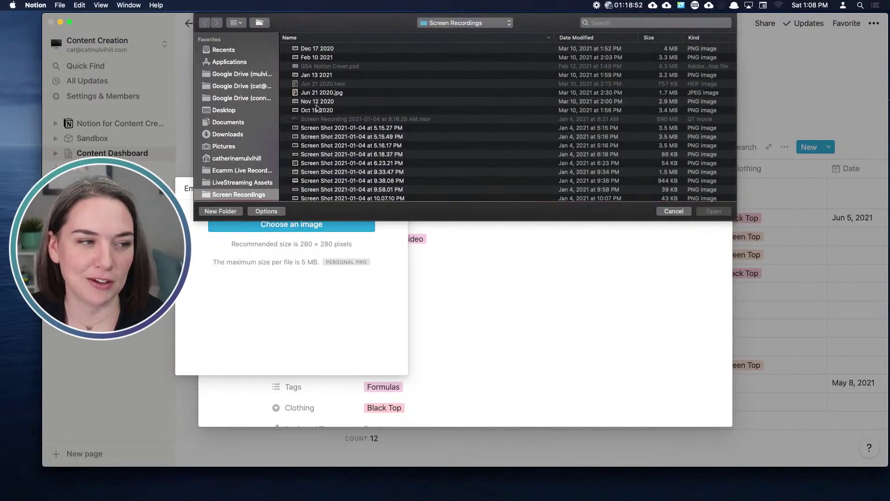
{"action": "left_click", "coordinate": [244, 85]}
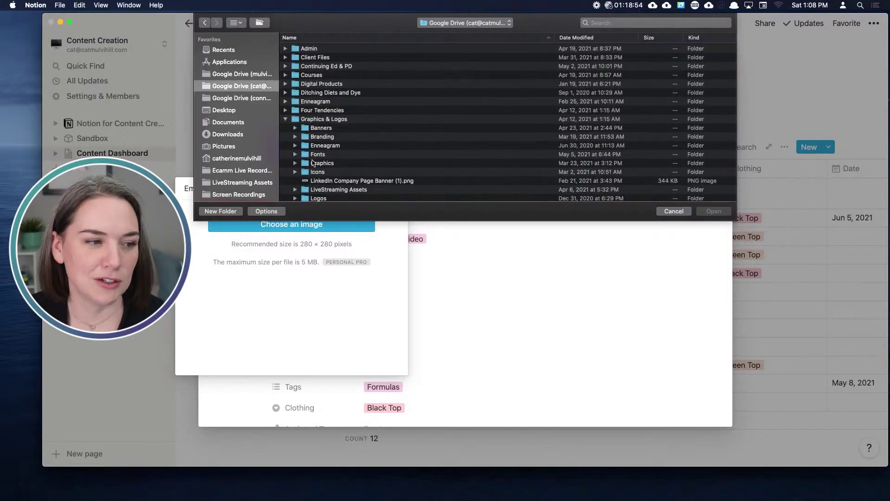
{"action": "double_click", "coordinate": [317, 172]}
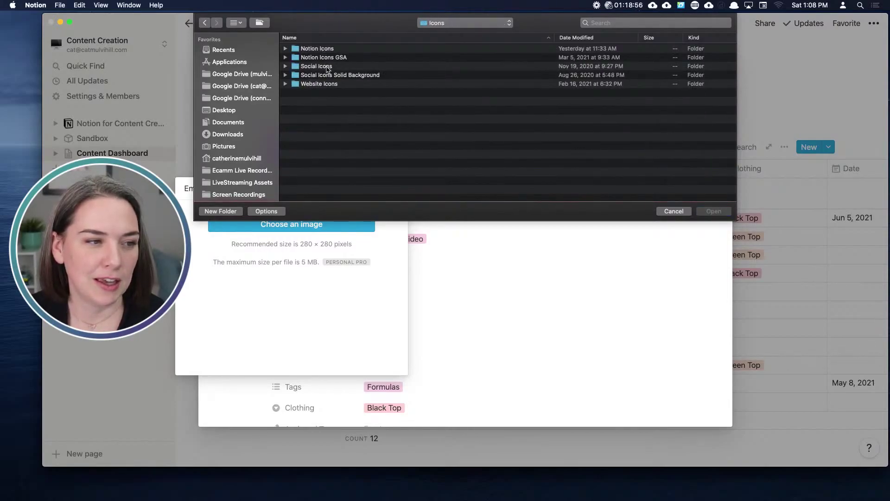
{"action": "double_click", "coordinate": [325, 49]}
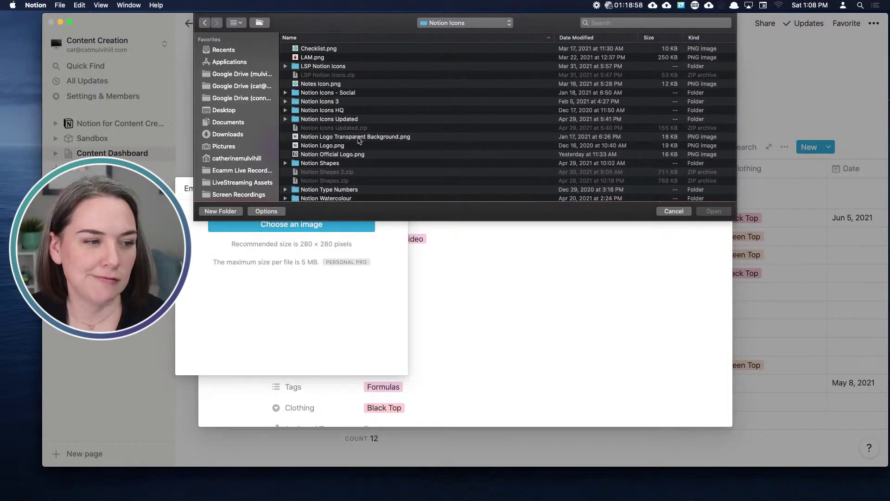
{"action": "double_click", "coordinate": [343, 92]}
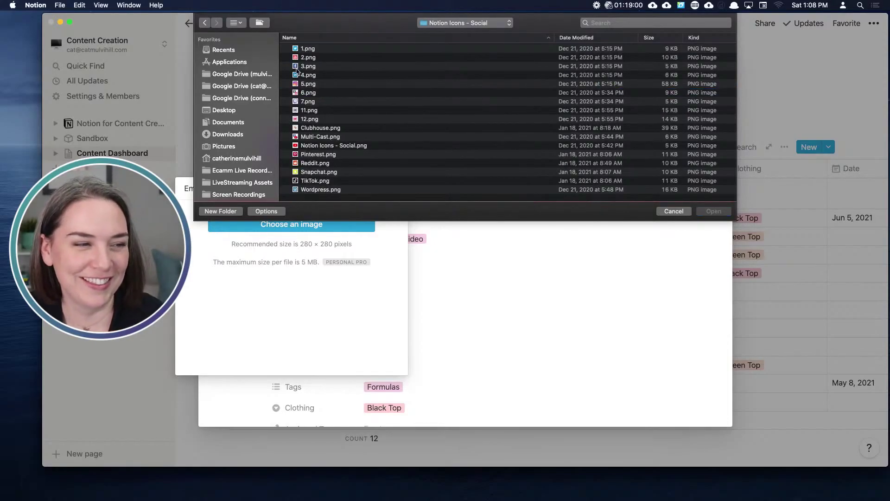
{"action": "left_click", "coordinate": [299, 147]}
{"action": "left_click", "coordinate": [715, 211]}
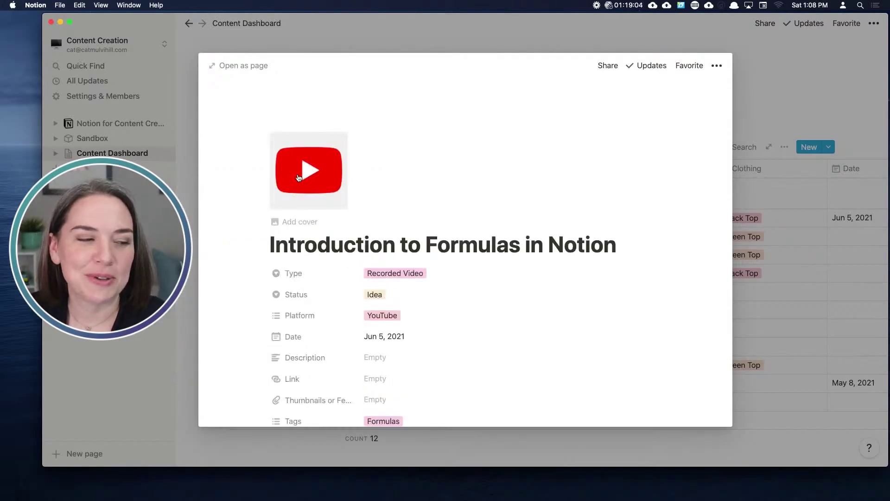
{"action": "key", "text": "Escape"}
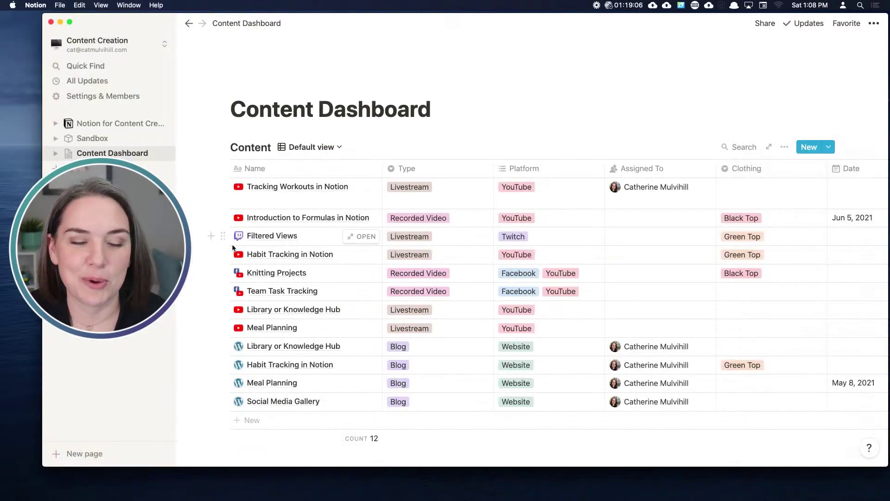
Open the Notion for Content Creation page and review the Part One live build topics
{"action": "scroll", "coordinate": [486, 235], "scroll_direction": "down", "scroll_amount": 3}
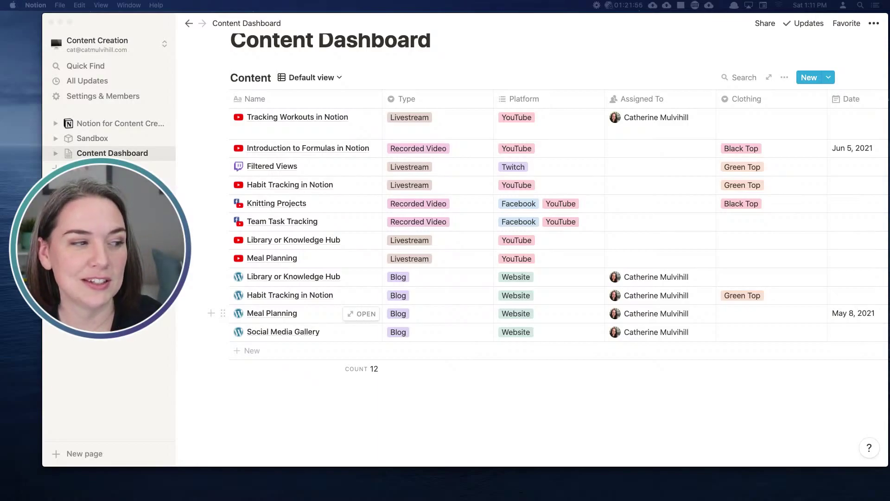
{"action": "left_click", "coordinate": [114, 123]}
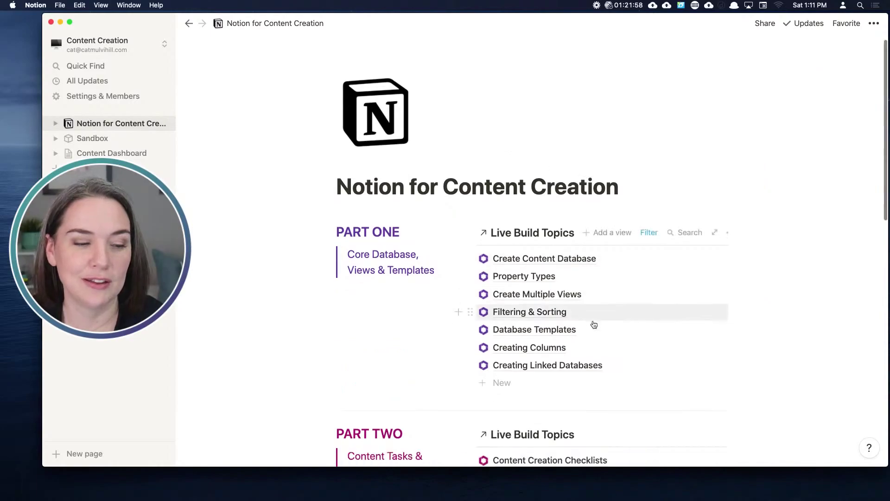
{"action": "scroll", "coordinate": [594, 325], "scroll_direction": "down", "scroll_amount": 2}
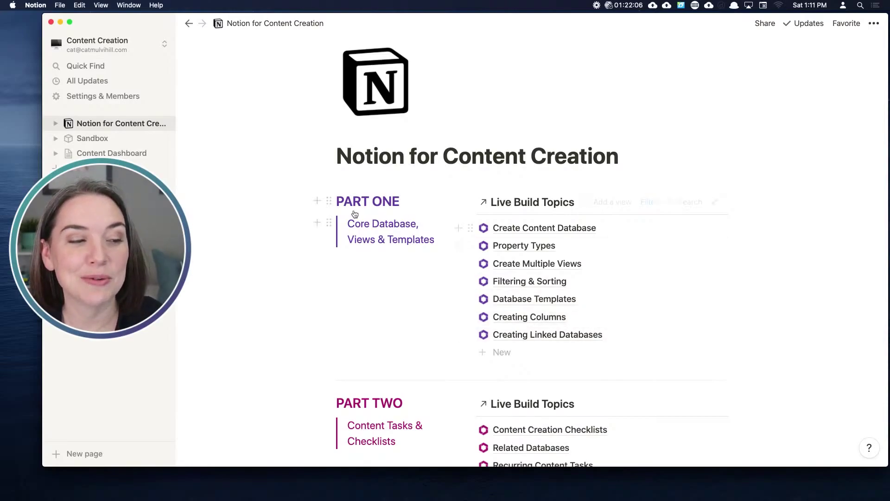
{"action": "scroll", "coordinate": [515, 222], "scroll_direction": "down", "scroll_amount": 1}
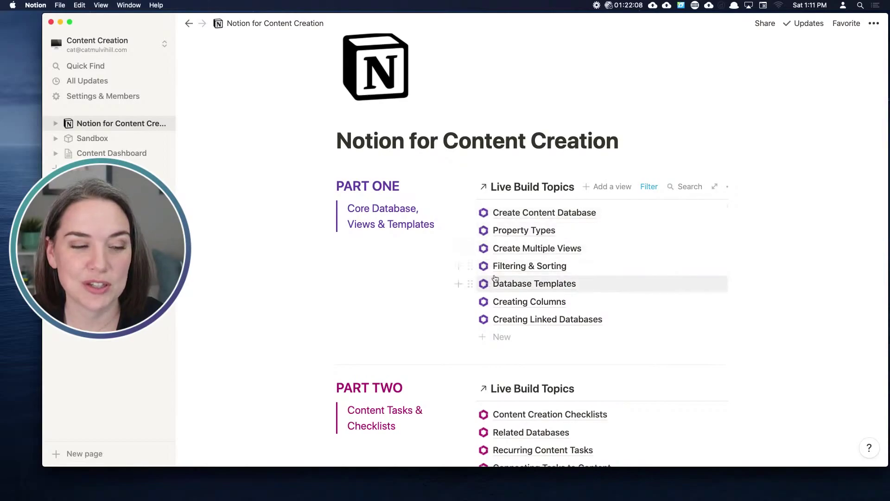
Open the Content Dashboard and apply the New YouTube Livestream template to the Filtered Views entry, closing its page
{"action": "scroll", "coordinate": [495, 279], "scroll_direction": "down", "scroll_amount": 5}
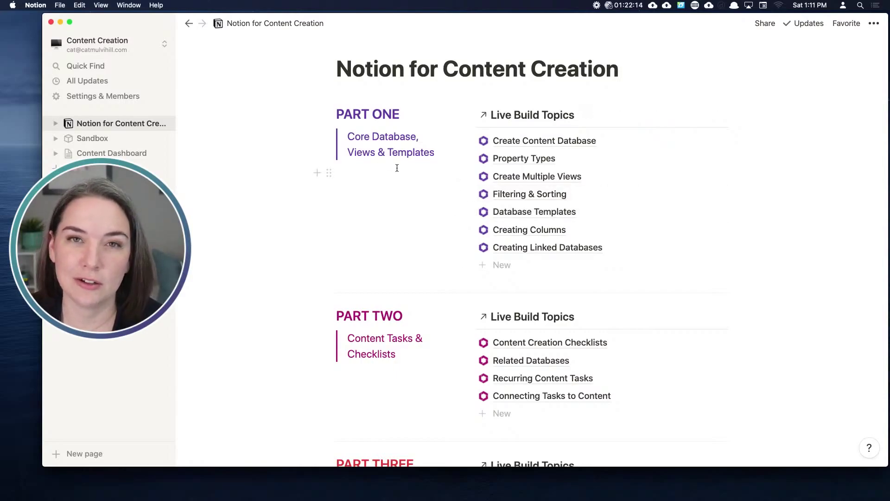
{"action": "scroll", "coordinate": [400, 167], "scroll_direction": "up", "scroll_amount": 1}
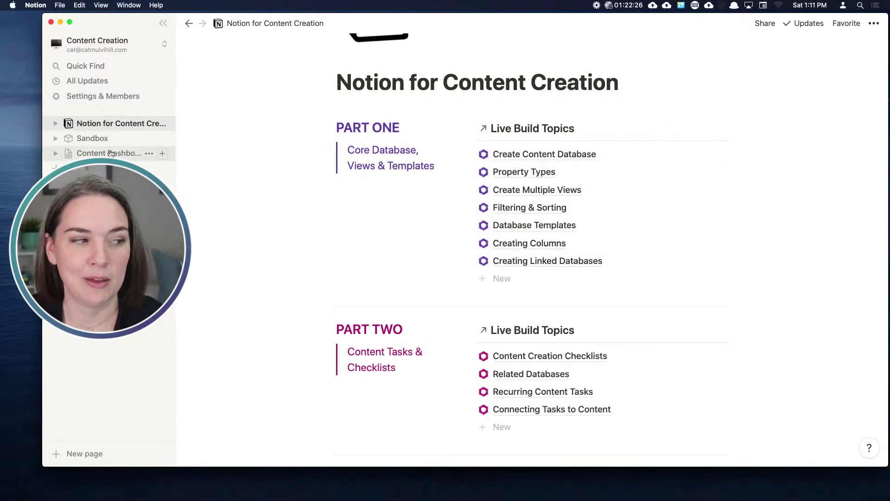
{"action": "left_click", "coordinate": [135, 153]}
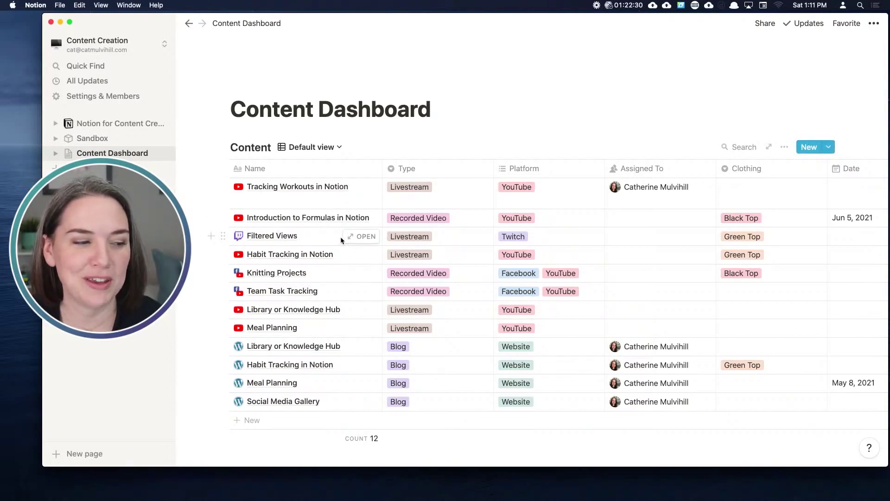
{"action": "left_click", "coordinate": [355, 239]}
{"action": "scroll", "coordinate": [328, 213], "scroll_direction": "down", "scroll_amount": 6}
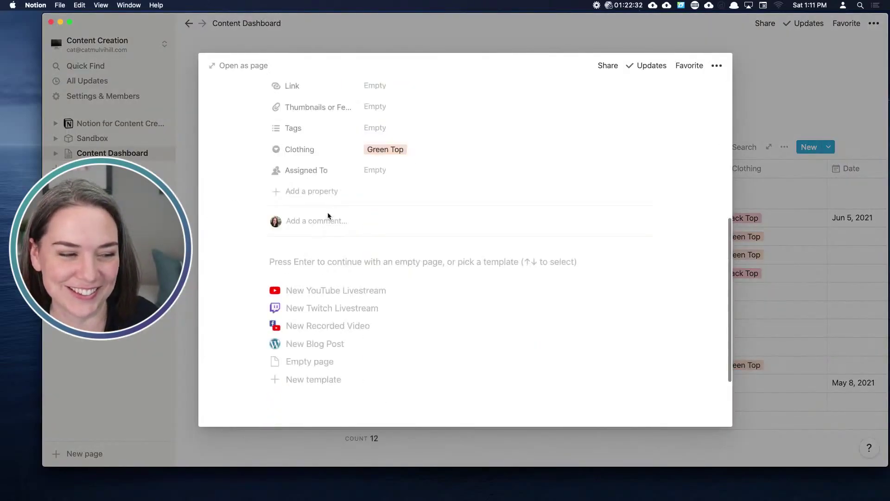
{"action": "key", "text": "Return"}
{"action": "left_click", "coordinate": [191, 279]}
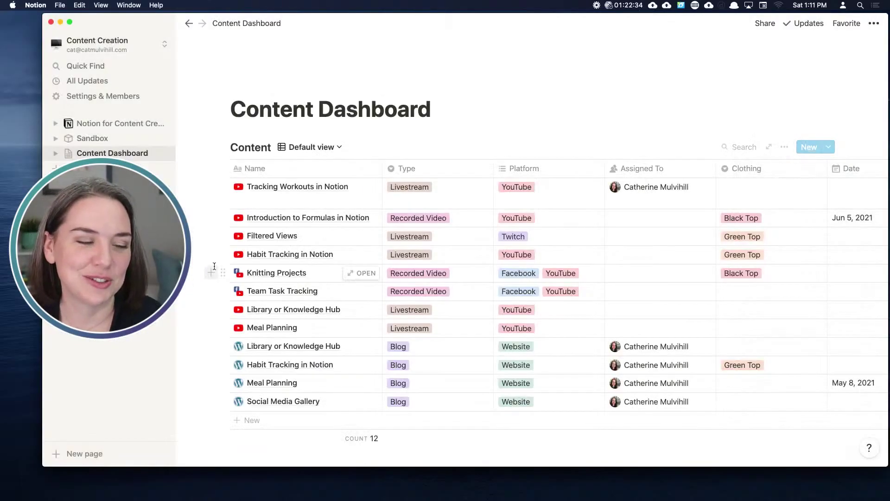
Change the Platform of the Filtered Views entry to only YouTube
{"action": "left_click", "coordinate": [539, 237]}
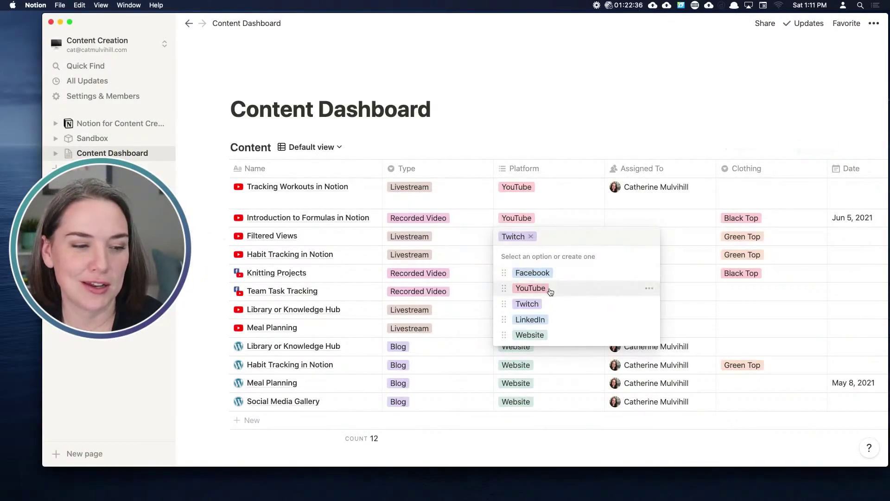
{"action": "left_click", "coordinate": [549, 289]}
{"action": "left_click", "coordinate": [531, 237]}
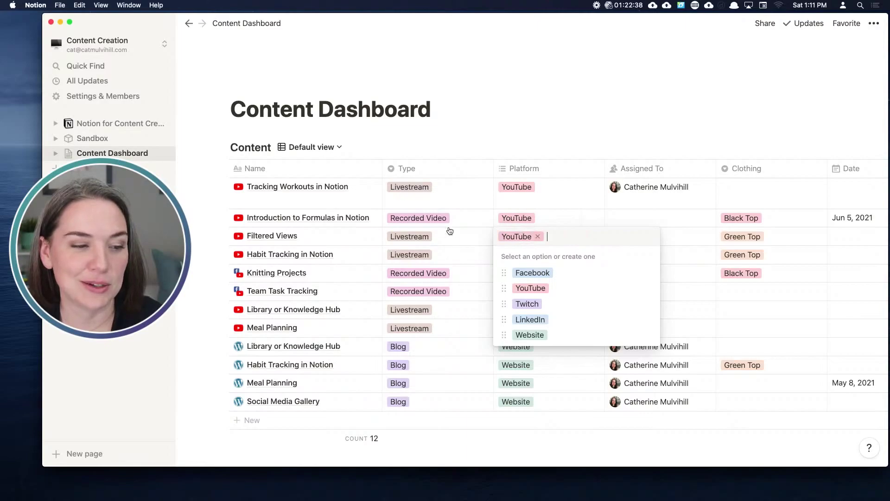
{"action": "key", "text": "Escape"}
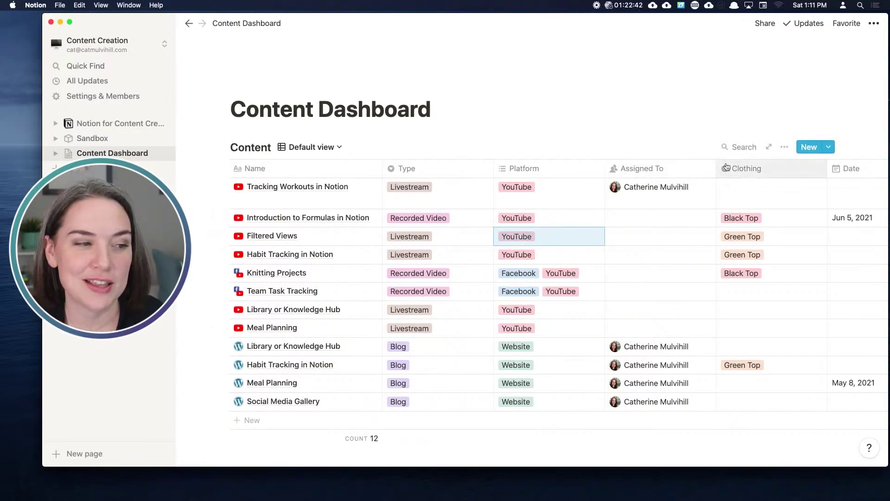
Add a sort to the Content table's default view by Type in ascending order
{"action": "left_click", "coordinate": [784, 147]}
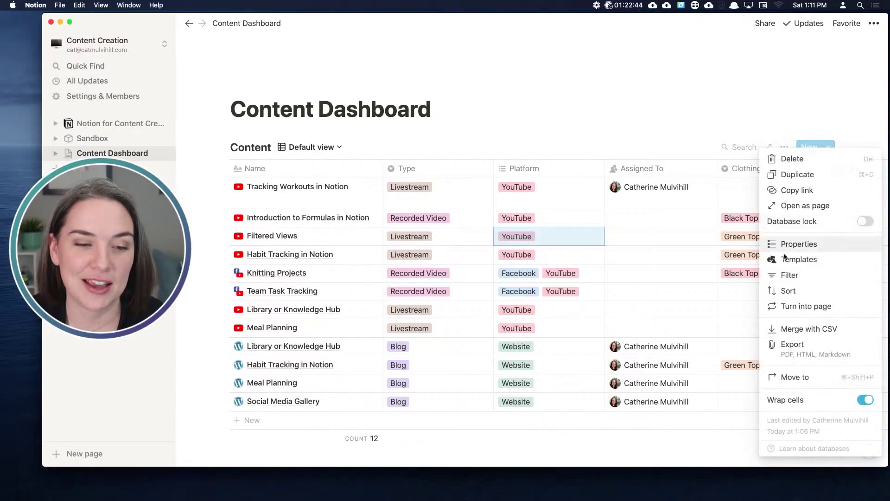
{"action": "left_click", "coordinate": [787, 292]}
{"action": "left_click", "coordinate": [624, 246]}
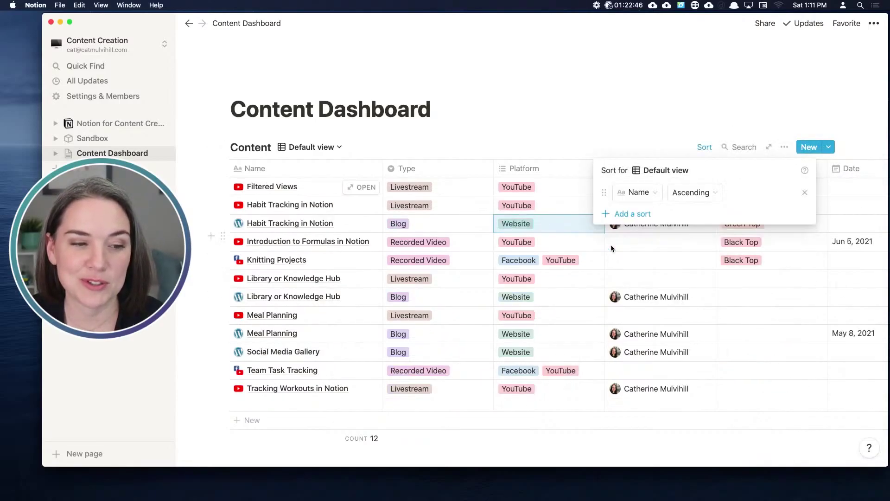
{"action": "left_click", "coordinate": [639, 192]}
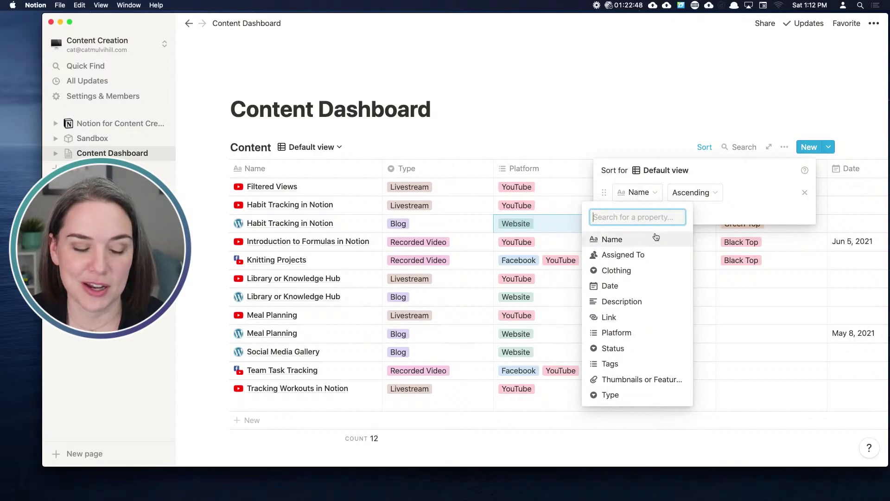
{"action": "left_click", "coordinate": [623, 396]}
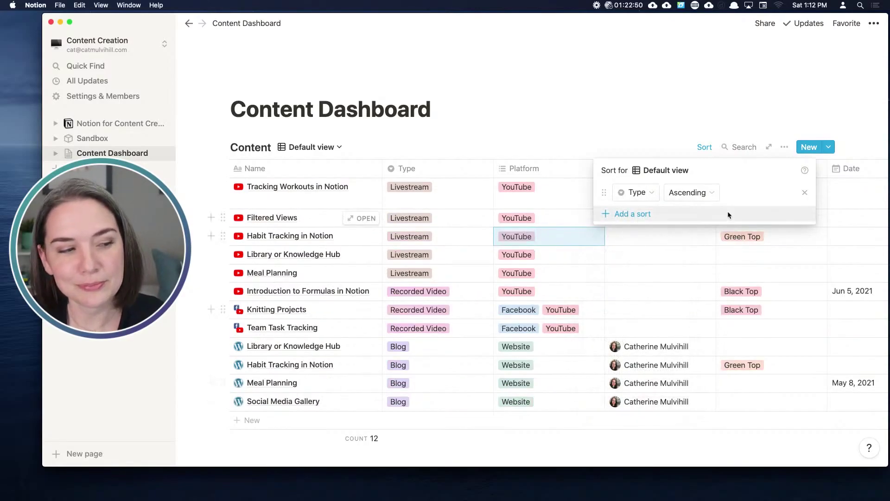
{"action": "left_click", "coordinate": [624, 136]}
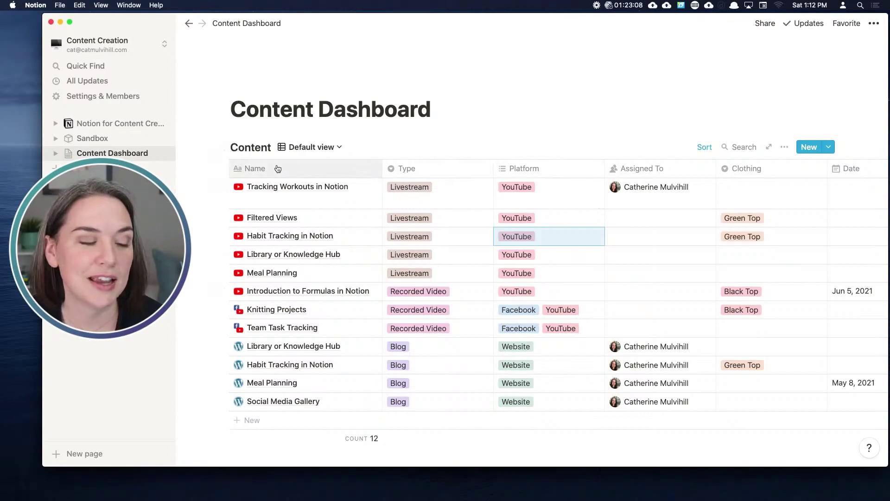
Open the Sandbox page and start a to-do list below Blog posts with the item "Custom Icons"
{"action": "left_click", "coordinate": [93, 138]}
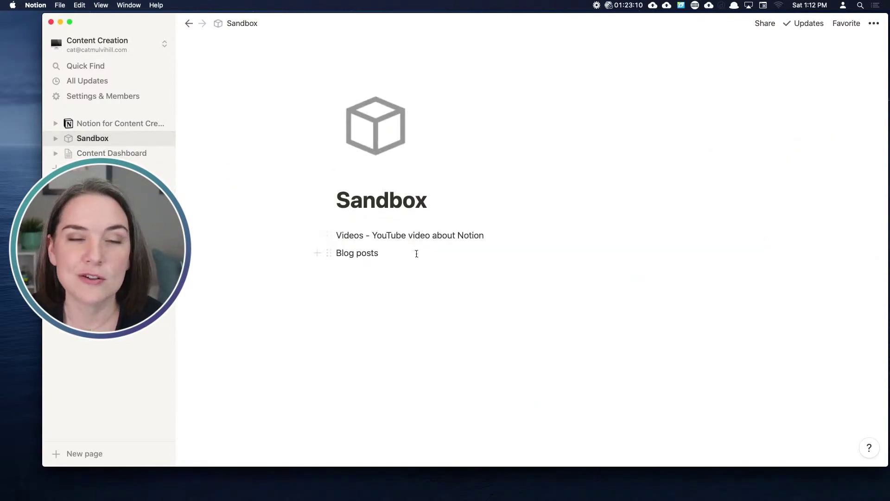
{"action": "left_click", "coordinate": [360, 286]}
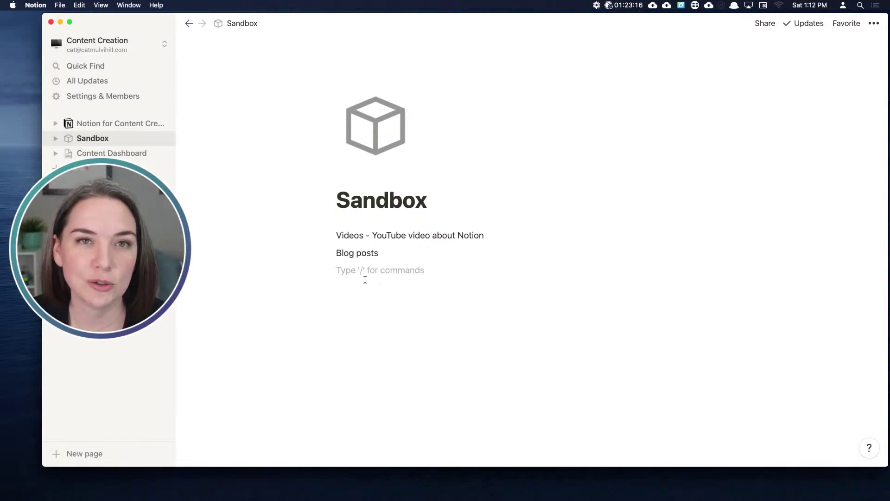
{"action": "type", "text": "/to"}
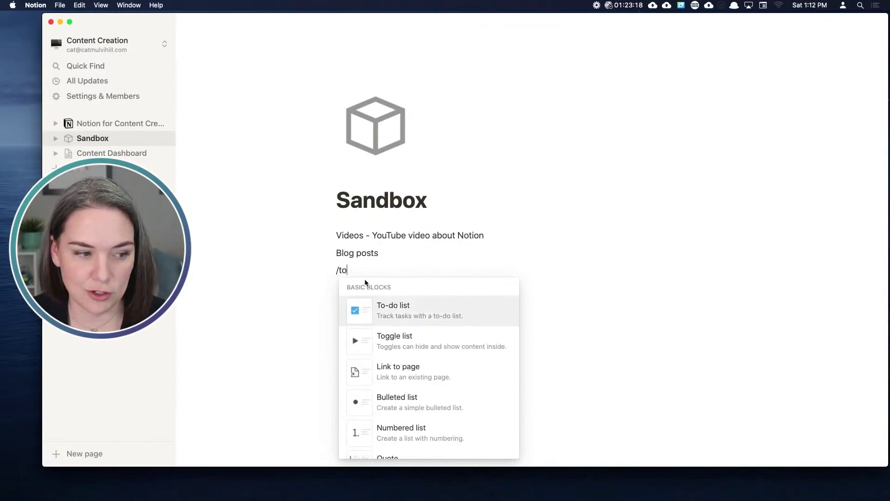
{"action": "left_click", "coordinate": [374, 310]}
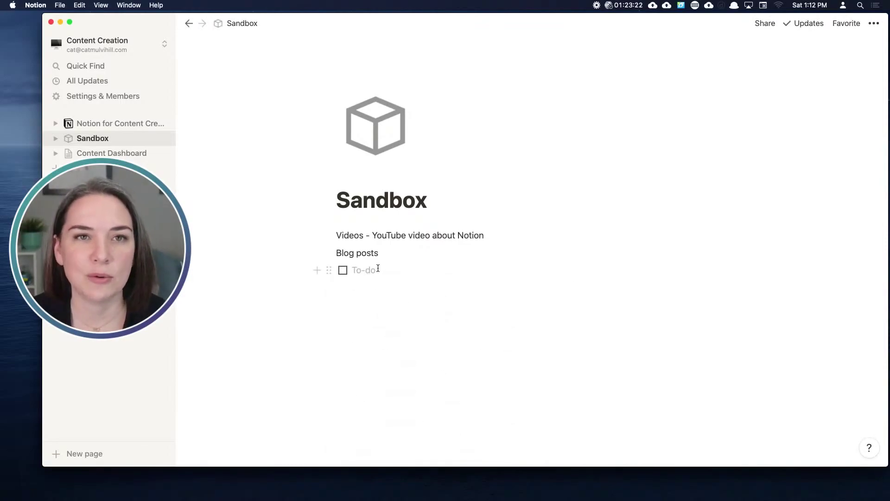
{"action": "type", "text": "Custom"}
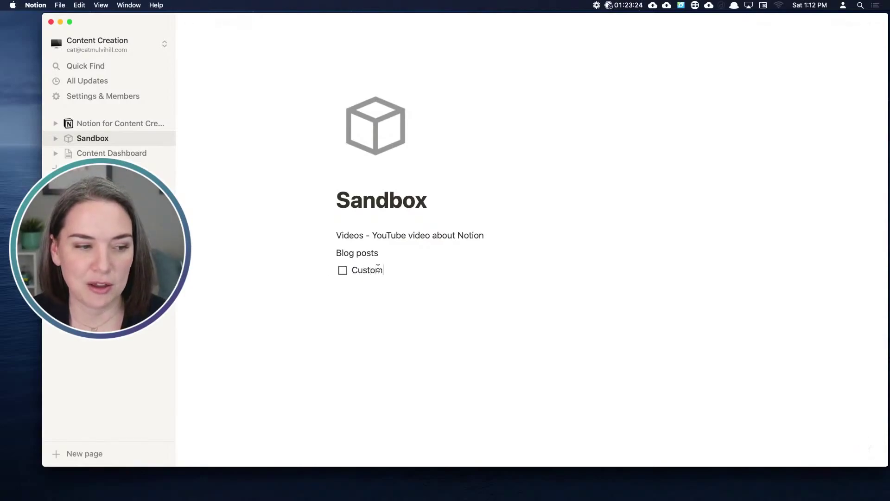
{"action": "type", "text": " Icons"}
{"action": "key", "text": "Return"}
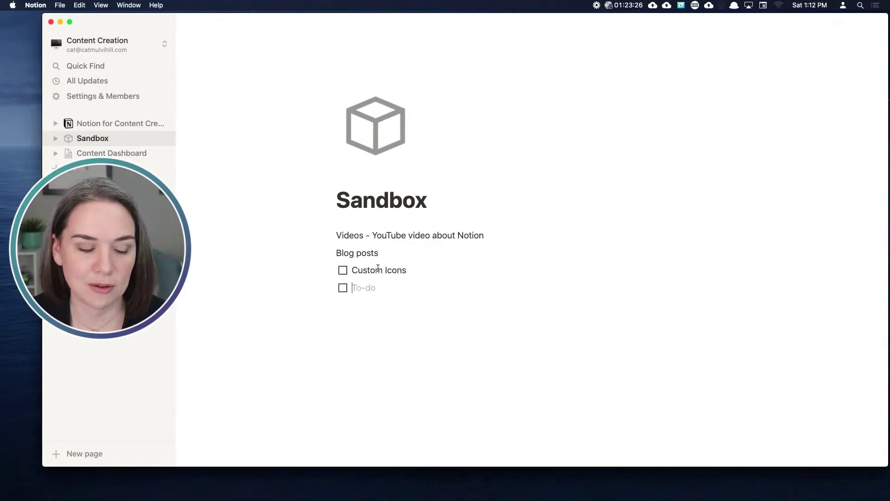
Add the to-do items "Templates" and "Adding thumbnails", and toggle the Custom Icons checkbox on and off
{"action": "type", "text": "Template"}
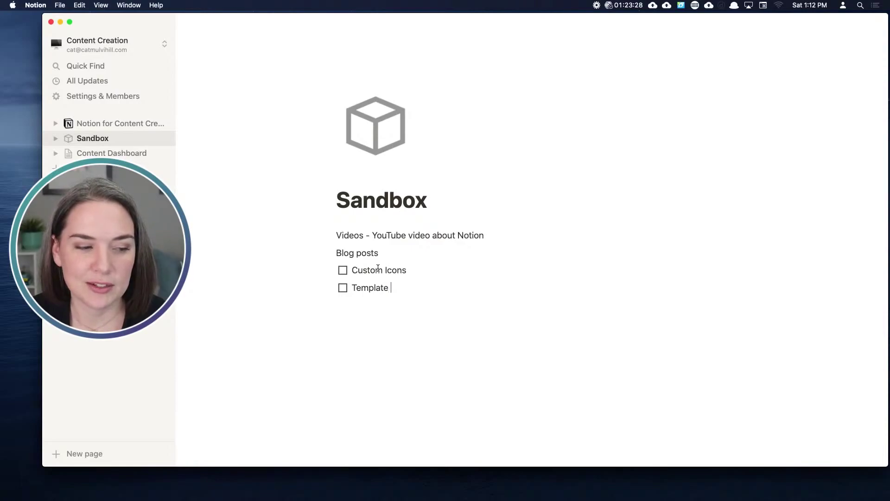
{"action": "type", "text": "s"}
{"action": "key", "text": "Return"}
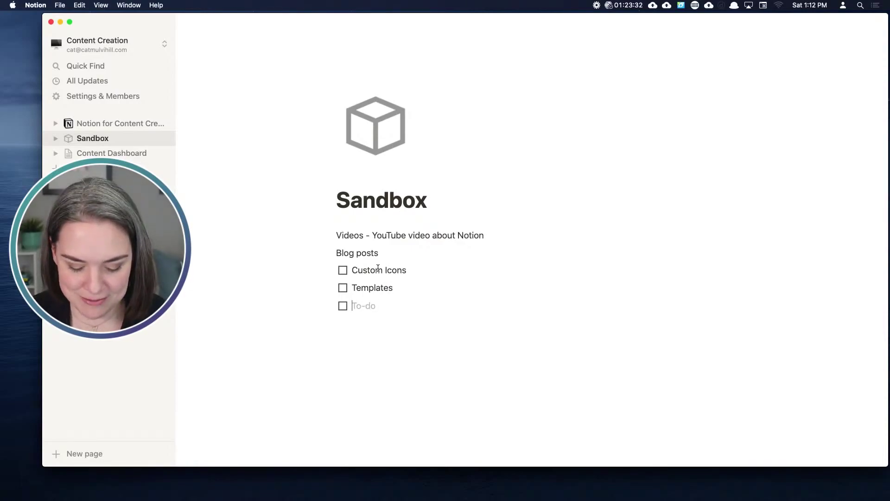
{"action": "type", "text": "Adding thum"}
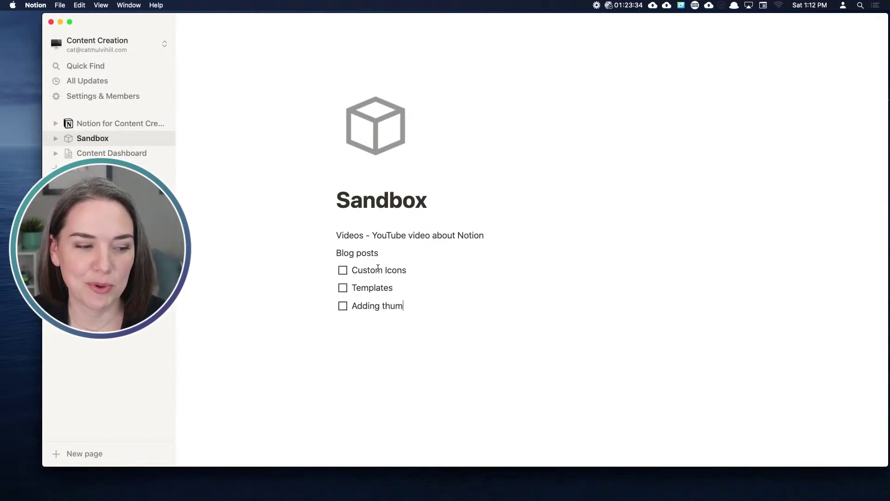
{"action": "type", "text": "bnails"}
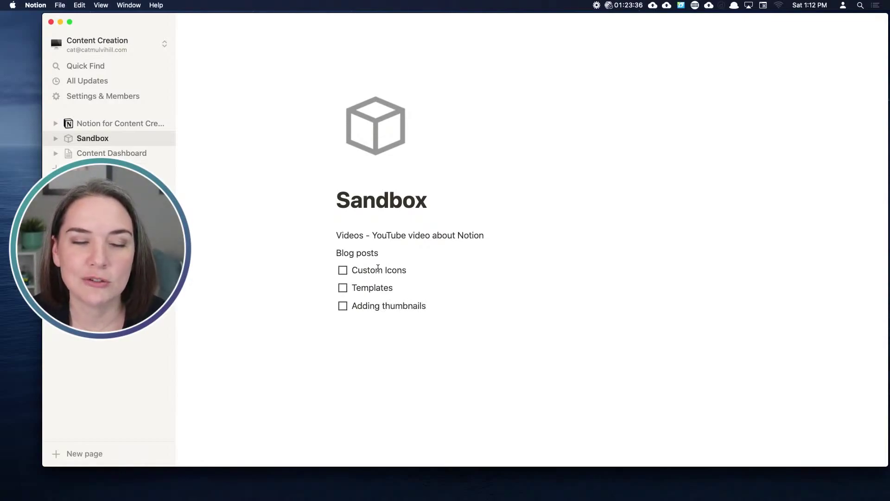
{"action": "left_click", "coordinate": [348, 267]}
{"action": "left_click", "coordinate": [343, 269]}
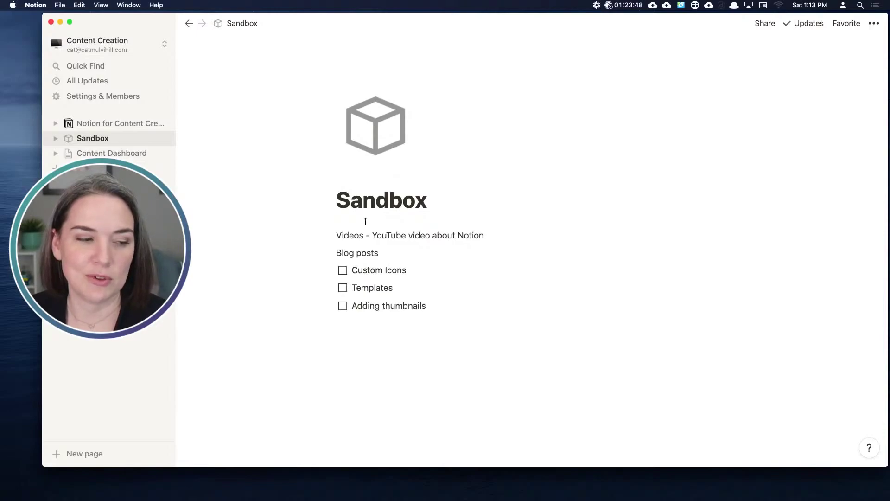
Create a sub-page titled "Ideas for My Notion Space" below the Sandbox to-do list
{"action": "left_click", "coordinate": [336, 330]}
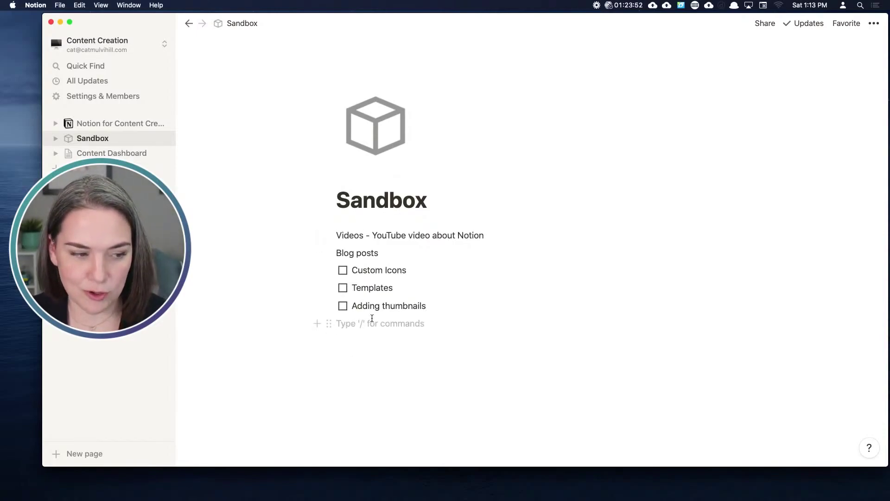
{"action": "type", "text": "/page"}
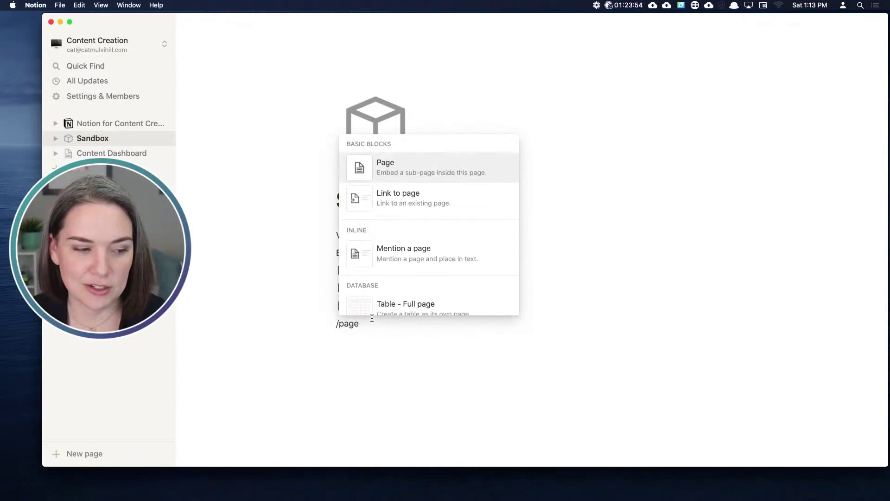
{"action": "key", "text": "Return"}
{"action": "type", "text": "I"}
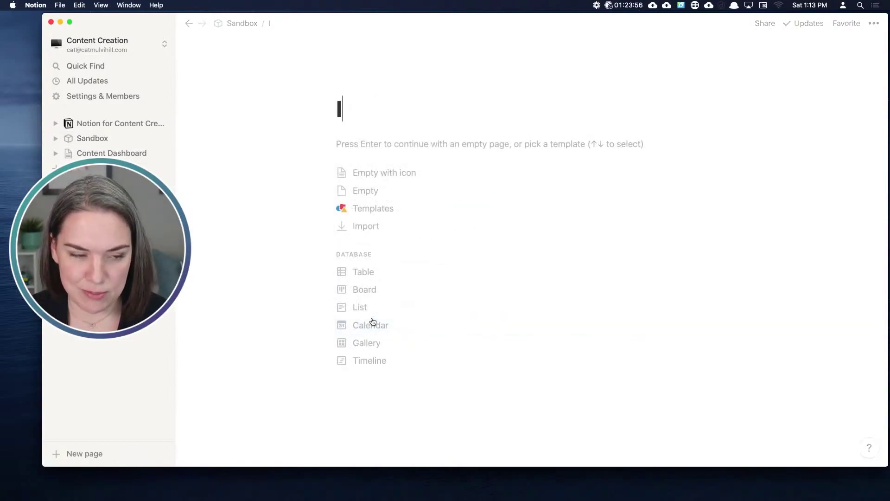
{"action": "type", "text": "deas for"}
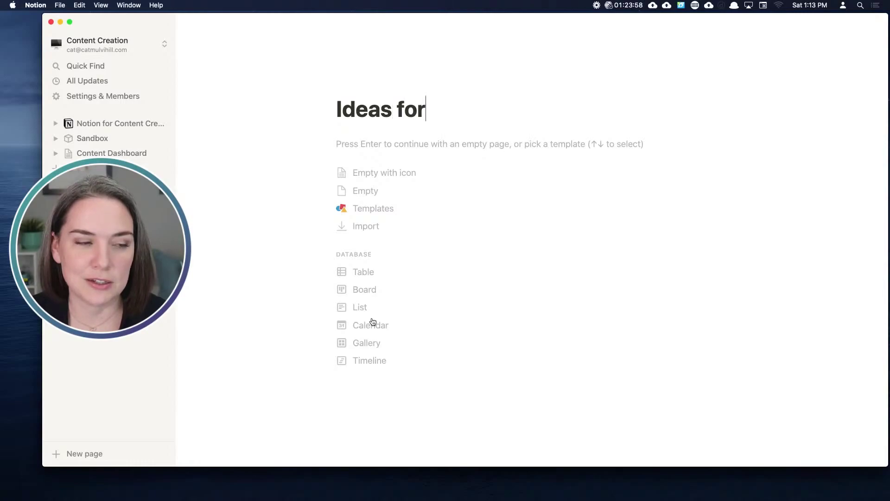
{"action": "type", "text": " My Notion Space"}
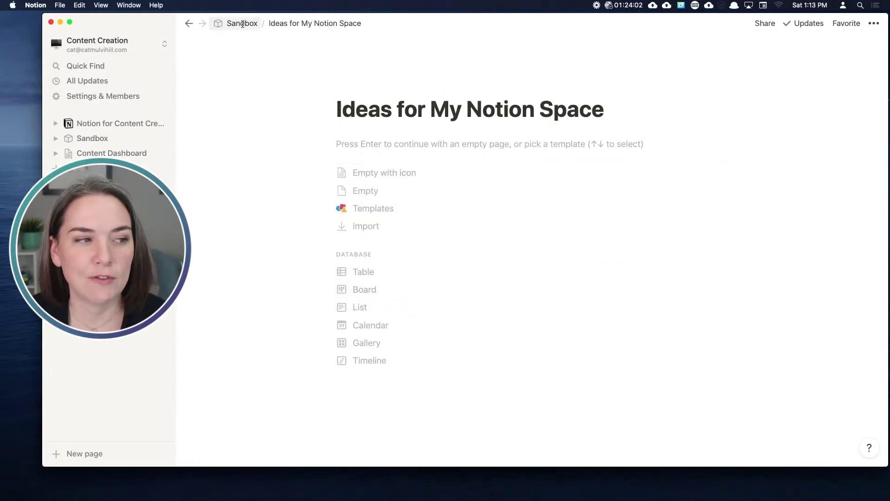
Return to Sandbox and move both text lines and all three to-dos into the Ideas for My Notion Space sub-page
{"action": "left_click", "coordinate": [234, 23]}
{"action": "left_click_drag", "start_coordinate": [292, 230], "coordinate": [383, 304]}
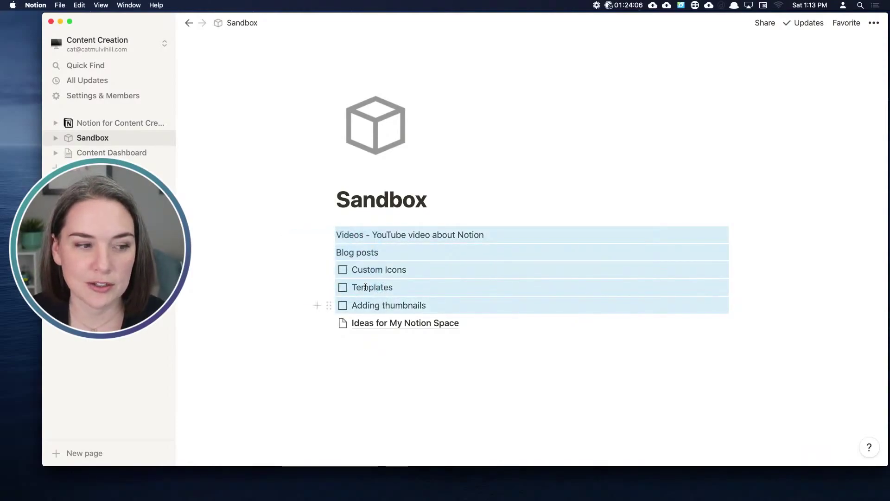
{"action": "left_click_drag", "start_coordinate": [330, 237], "coordinate": [369, 325]}
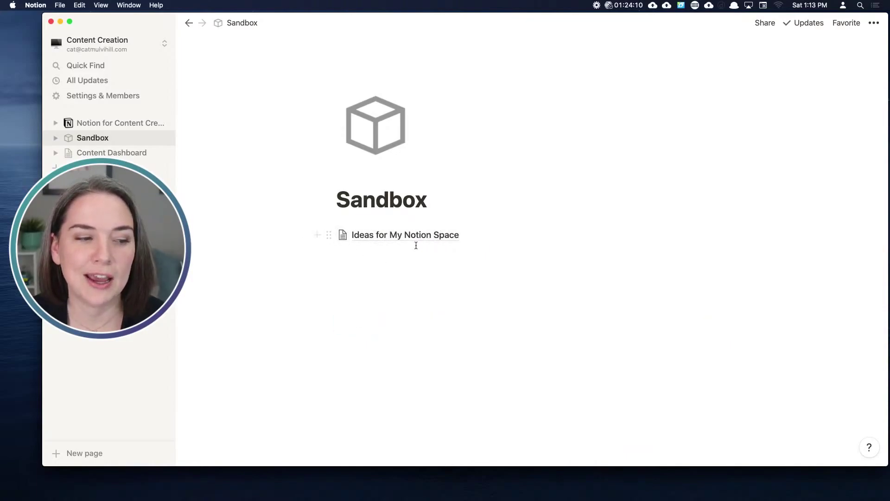
Add the text line "Test Tracker" below the Ideas for My Notion Space link and open the line's conversion options
{"action": "left_click", "coordinate": [347, 254]}
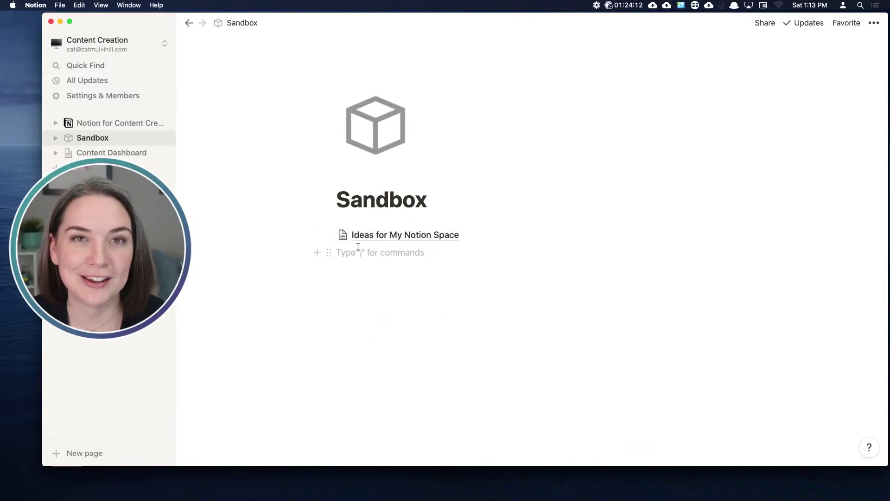
{"action": "type", "text": "Test T"}
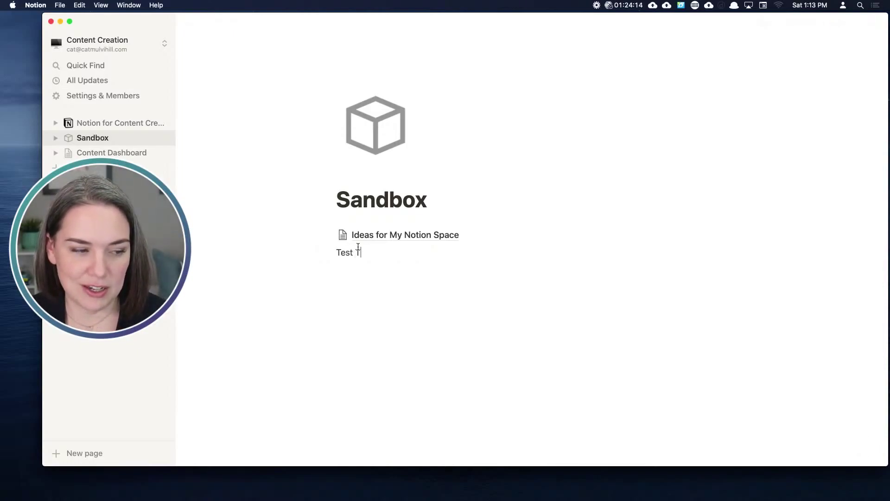
{"action": "type", "text": "racker"}
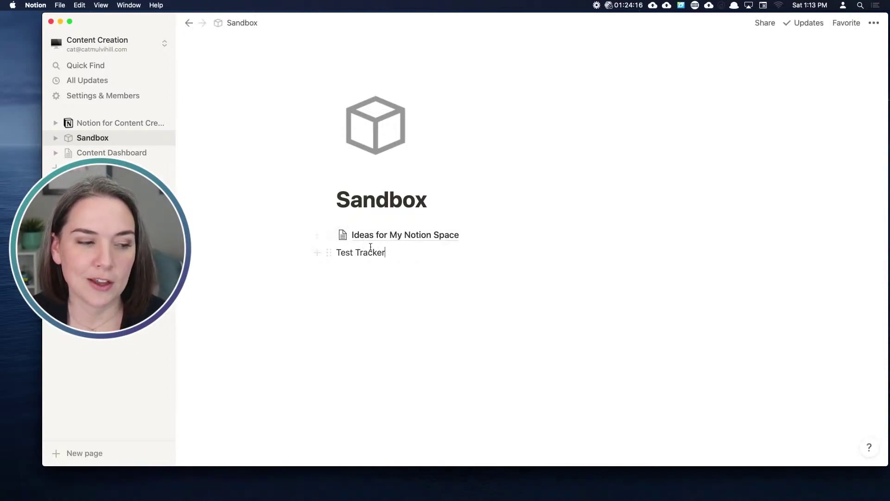
{"action": "left_click", "coordinate": [329, 252]}
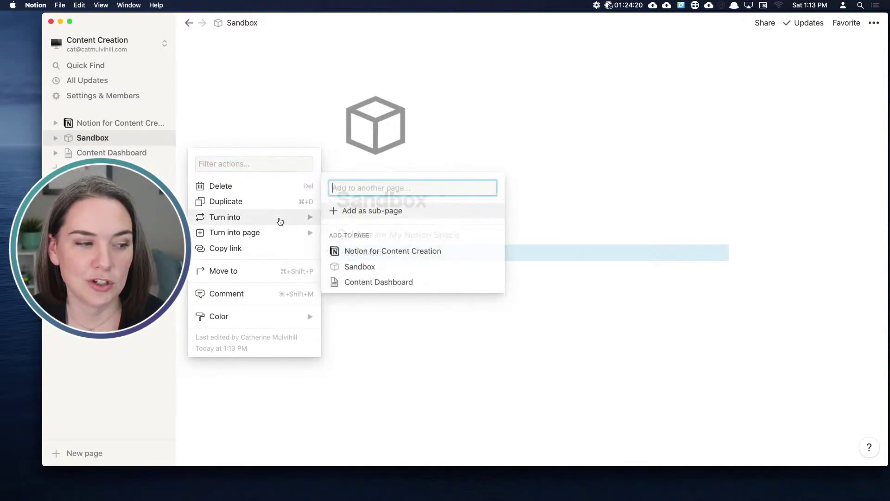
Turn the Test Tracker text block into a page within Sandbox, and return to the Sandbox page
{"action": "mouse_move", "coordinate": [282, 220]}
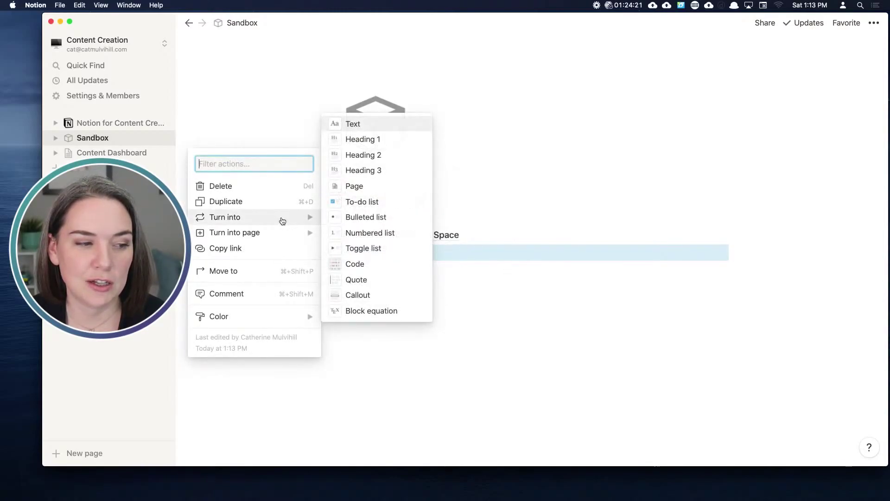
{"action": "left_click", "coordinate": [355, 186]}
{"action": "left_click", "coordinate": [391, 255]}
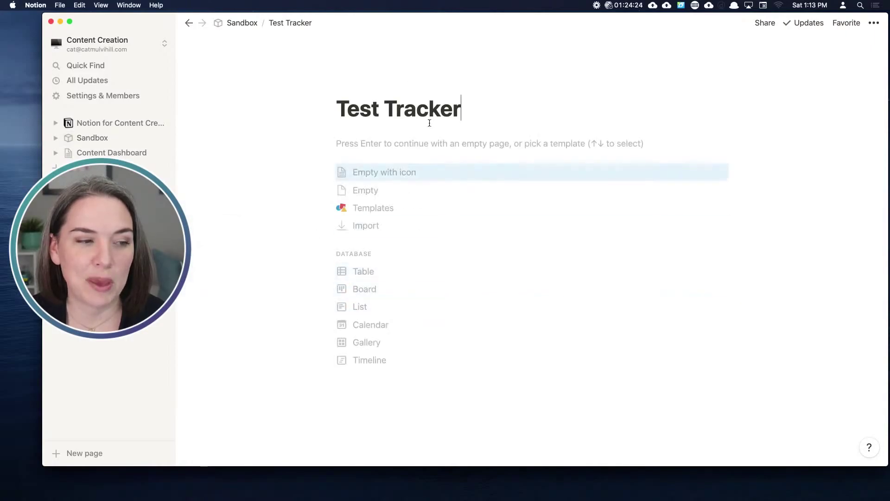
{"action": "left_click", "coordinate": [241, 24]}
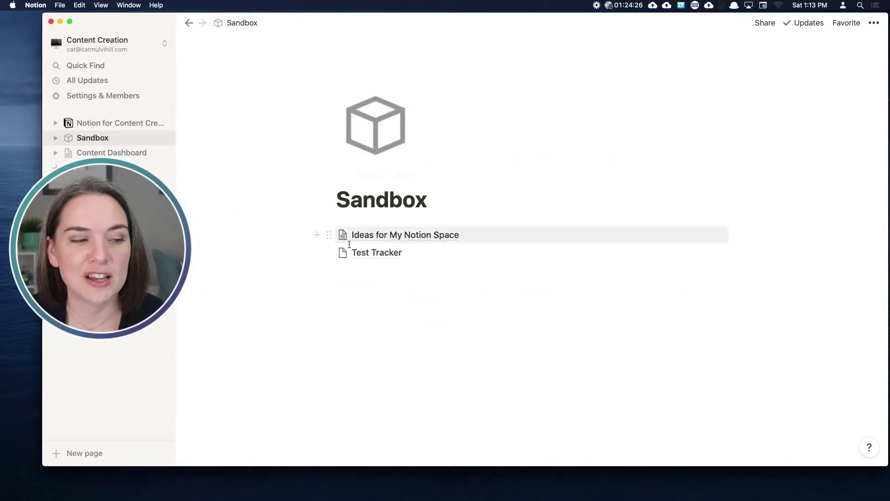
{"action": "left_click", "coordinate": [353, 272]}
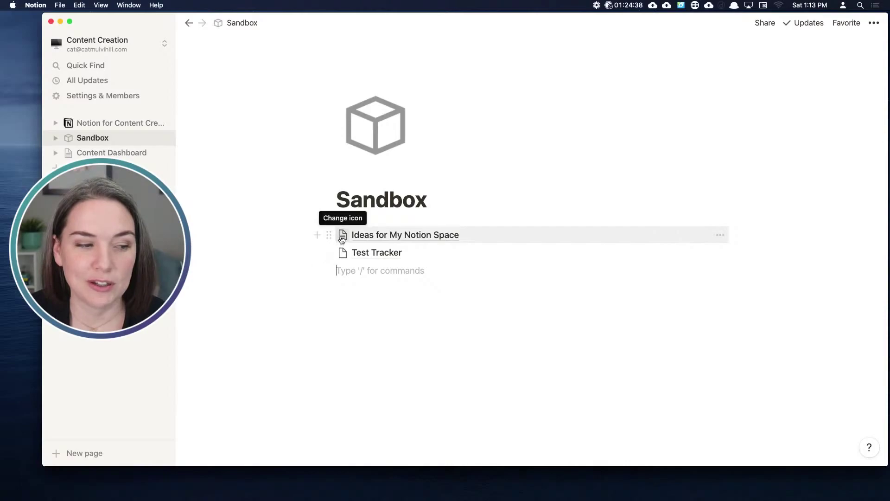
Give the Ideas for My Notion Space page a thought balloon icon and the Test Tracker page a calendar icon
{"action": "left_click", "coordinate": [342, 236]}
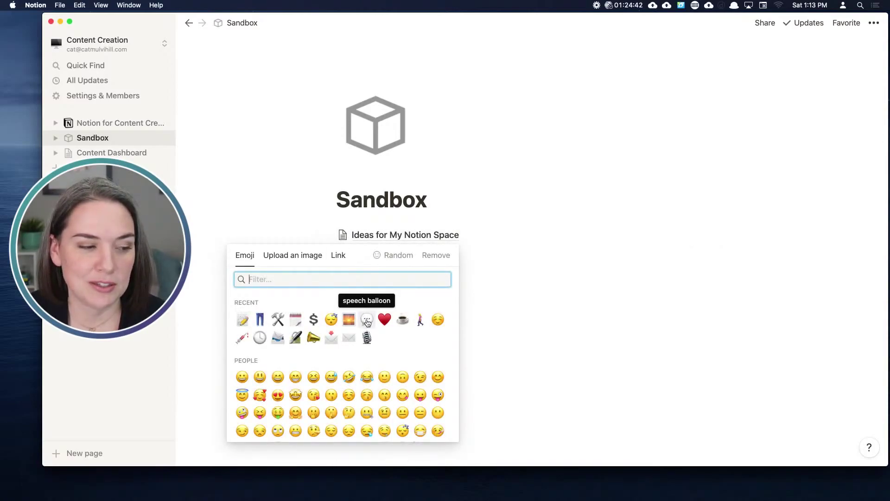
{"action": "type", "text": "thou"}
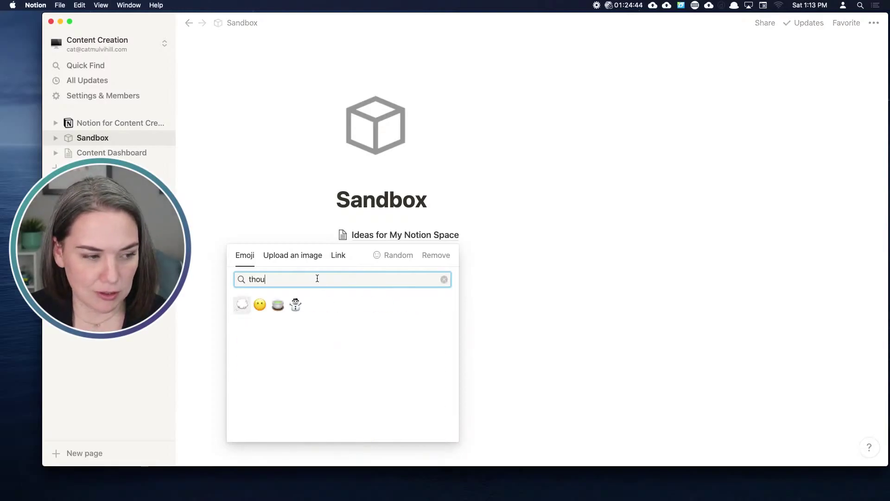
{"action": "left_click", "coordinate": [242, 304]}
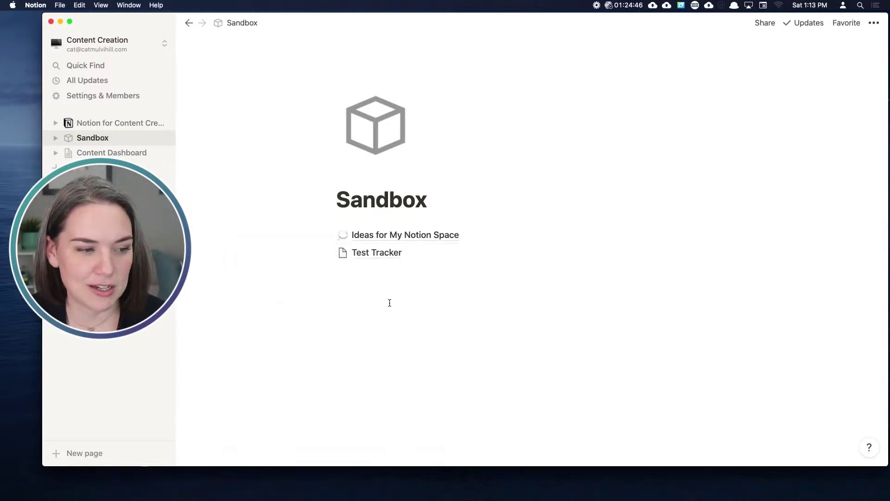
{"action": "left_click", "coordinate": [343, 252]}
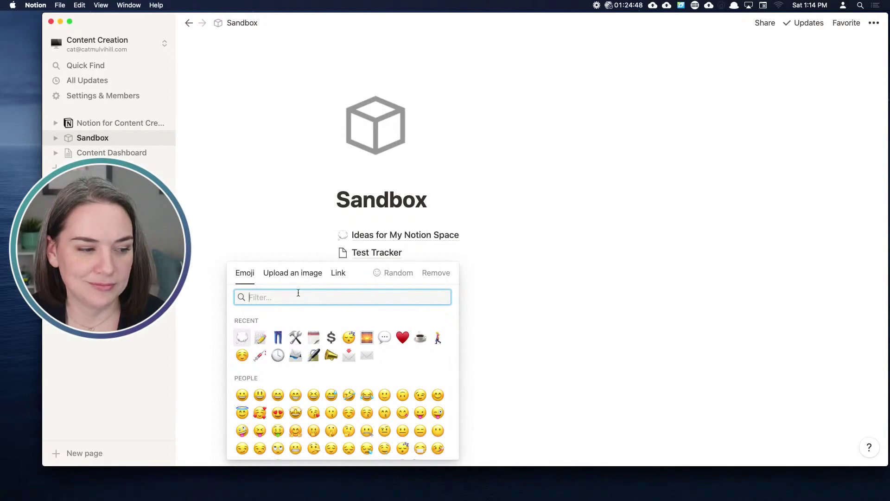
{"action": "left_click", "coordinate": [313, 338]}
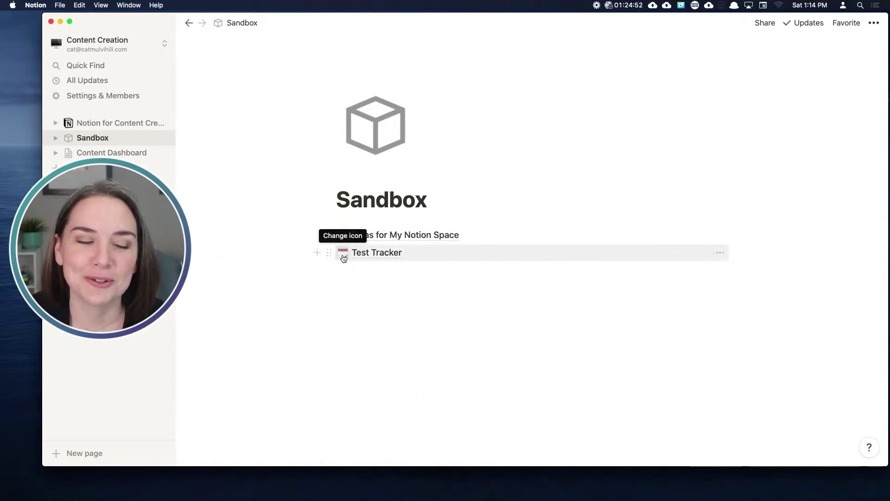
Open the Content Dashboard page, then bring the Safari window with the Notion homepage into view and move it away again
{"action": "left_click", "coordinate": [101, 153]}
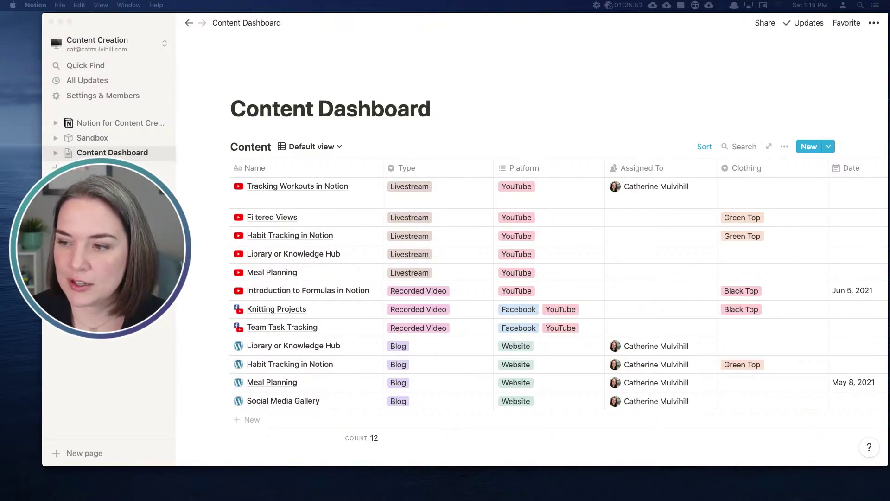
{"action": "left_click_drag", "start_coordinate": [888, 123], "coordinate": [274, 33]}
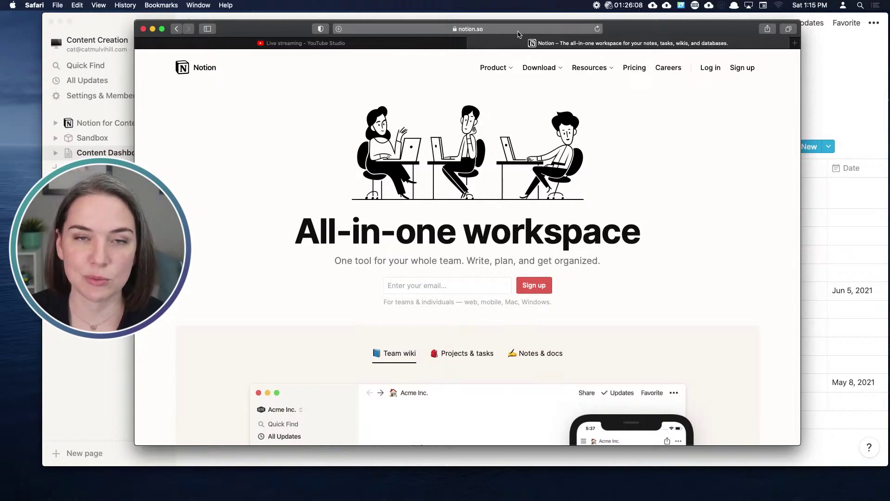
{"action": "left_click_drag", "start_coordinate": [265, 34], "coordinate": [889, 104]}
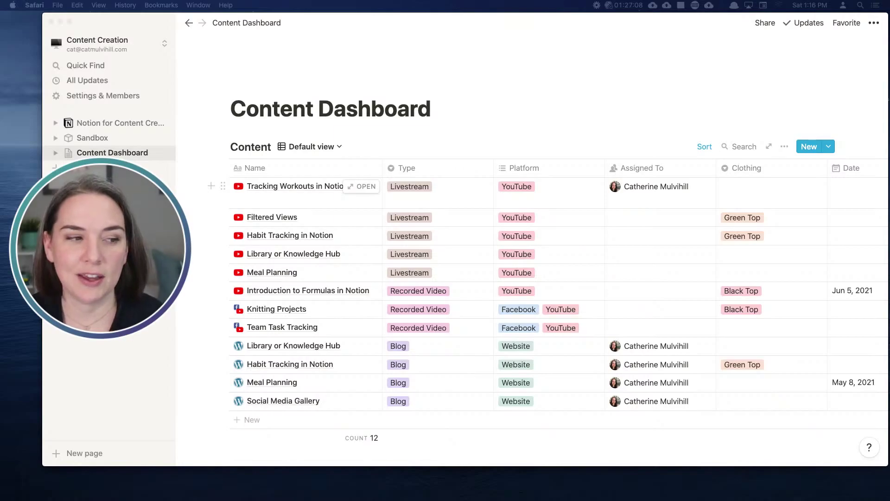
Switch the Content database on the Content Dashboard to Calendar view
{"action": "left_click", "coordinate": [309, 146]}
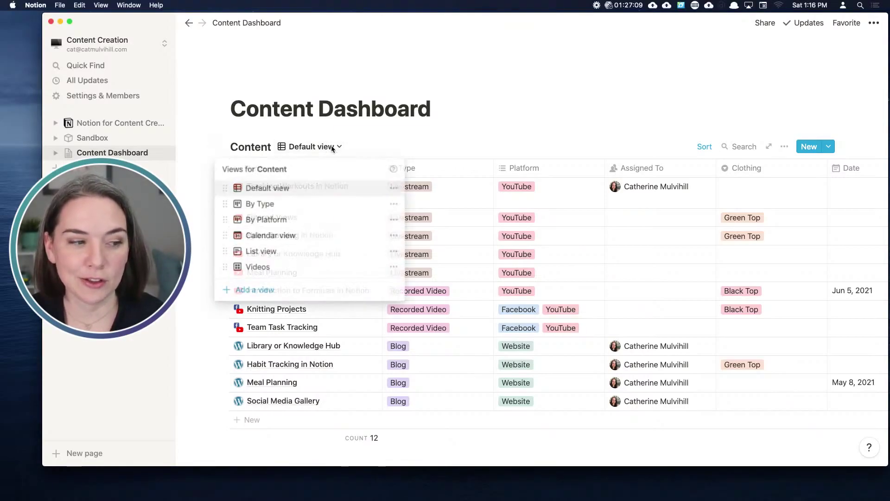
{"action": "left_click", "coordinate": [282, 232]}
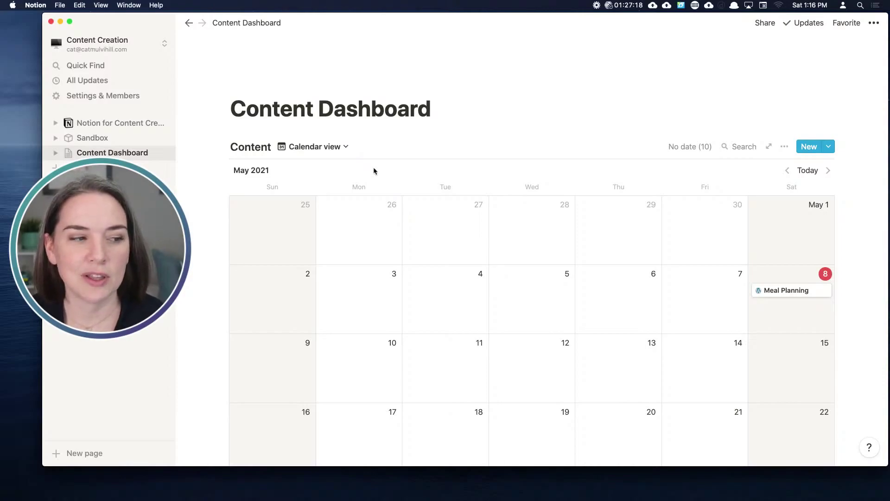
Add a Heading 1 block reading "Scheduled Content" below the calendar
{"action": "scroll", "coordinate": [348, 139], "scroll_direction": "down", "scroll_amount": 2}
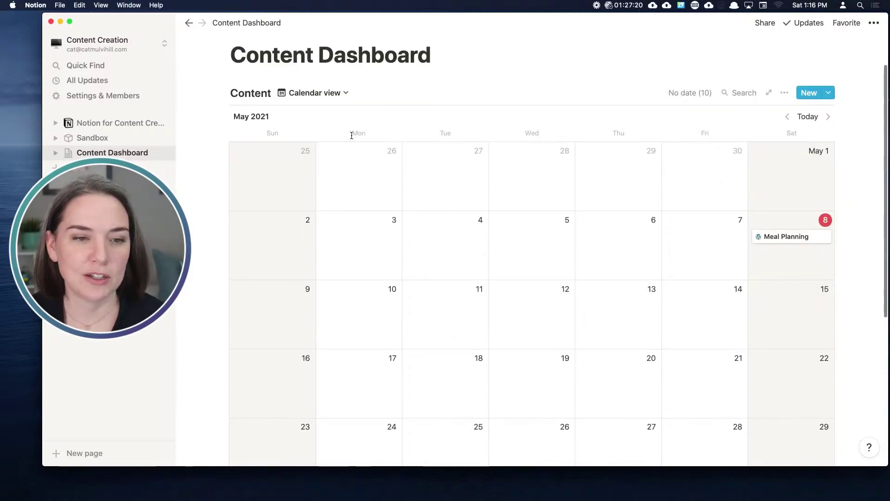
{"action": "scroll", "coordinate": [349, 136], "scroll_direction": "down", "scroll_amount": 5}
{"action": "scroll", "coordinate": [352, 140], "scroll_direction": "down", "scroll_amount": 1}
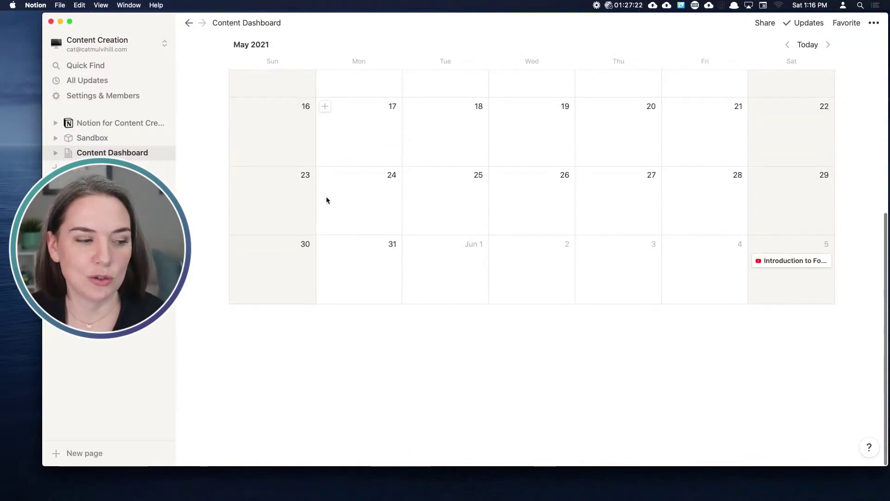
{"action": "left_click", "coordinate": [244, 326]}
{"action": "type", "text": "/h1"}
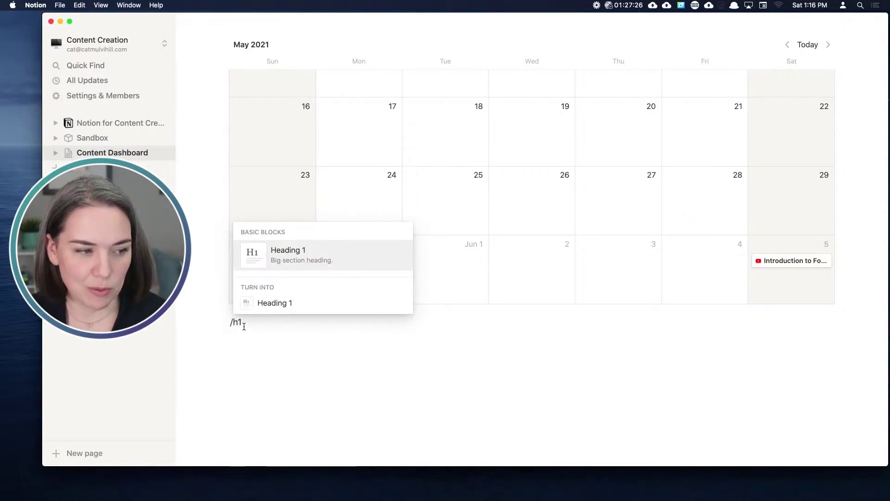
{"action": "key", "text": "Return"}
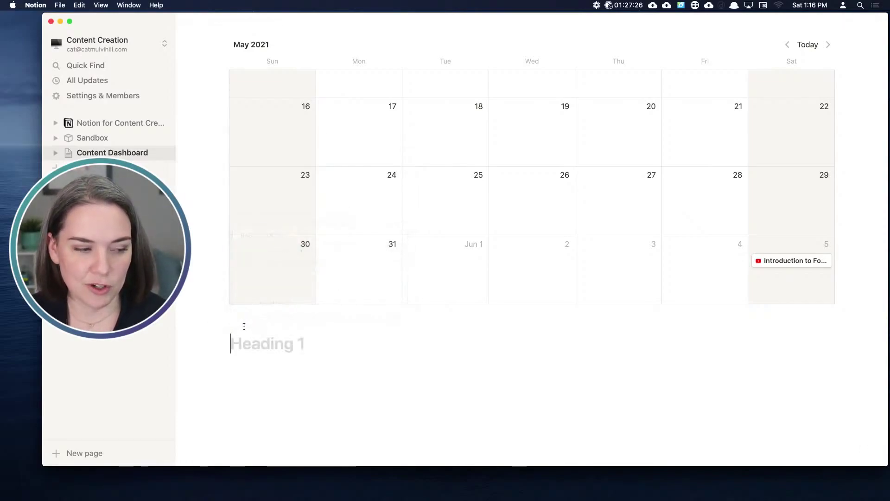
{"action": "type", "text": "Schedul"}
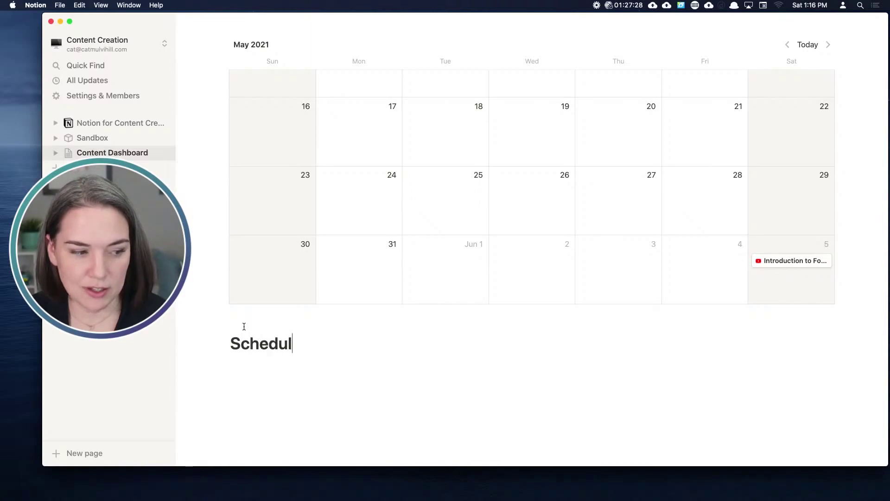
{"action": "type", "text": "ed Content"}
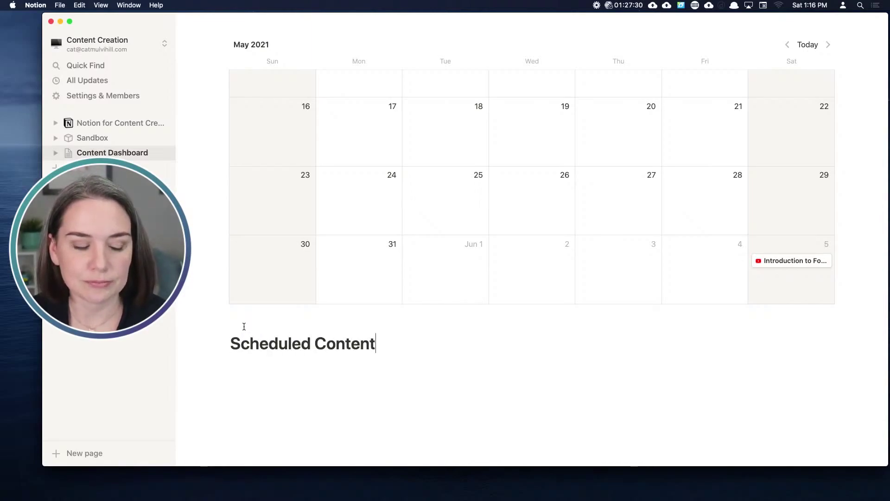
Color the text of the Scheduled Content heading blue
{"action": "left_click", "coordinate": [220, 343]}
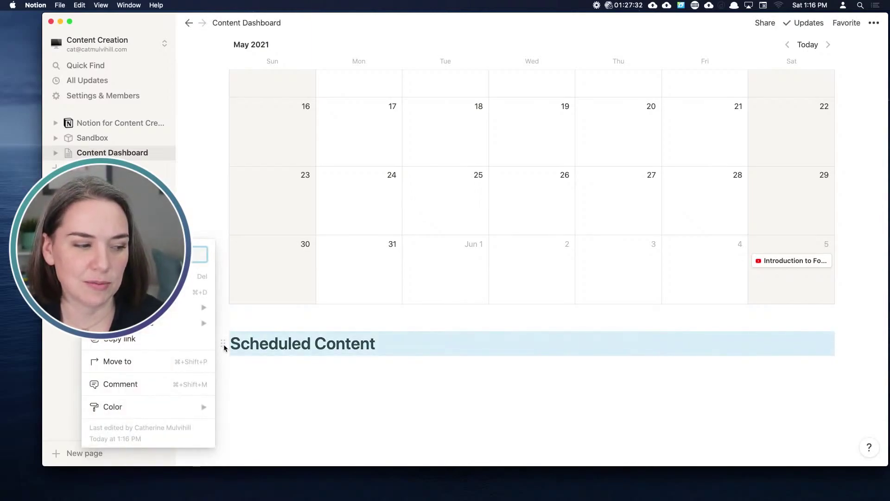
{"action": "mouse_move", "coordinate": [193, 413]}
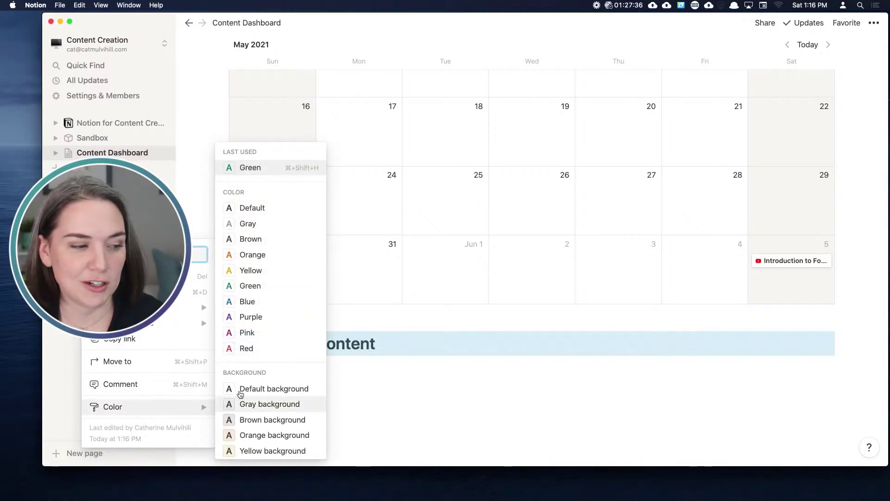
{"action": "left_click", "coordinate": [240, 305]}
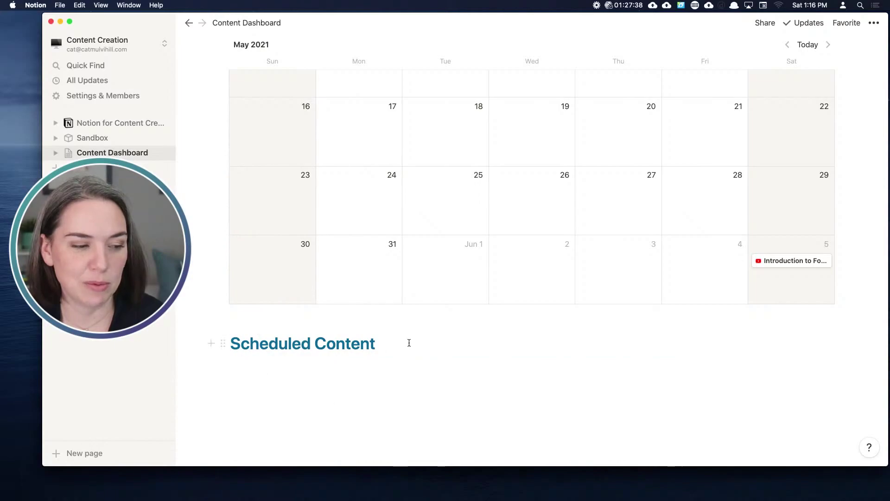
Apply a blue background to the Scheduled Content heading
{"action": "left_click", "coordinate": [222, 343]}
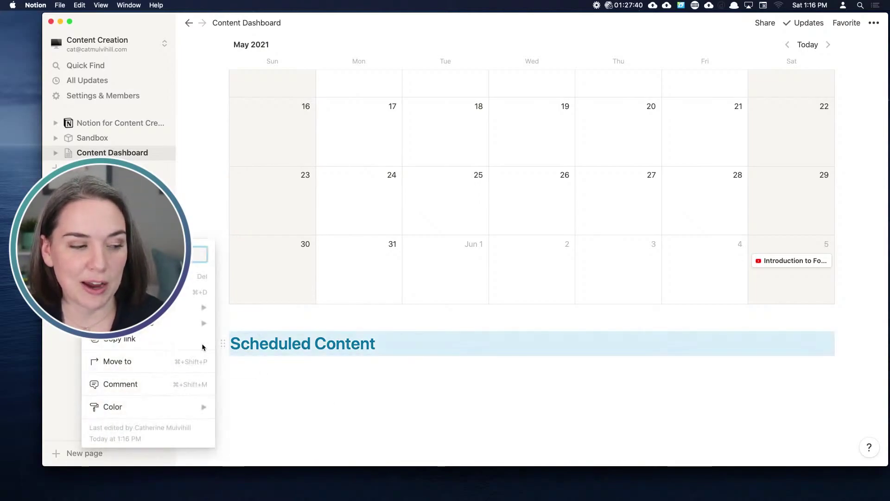
{"action": "mouse_move", "coordinate": [188, 405]}
{"action": "scroll", "coordinate": [246, 399], "scroll_direction": "down", "scroll_amount": 3}
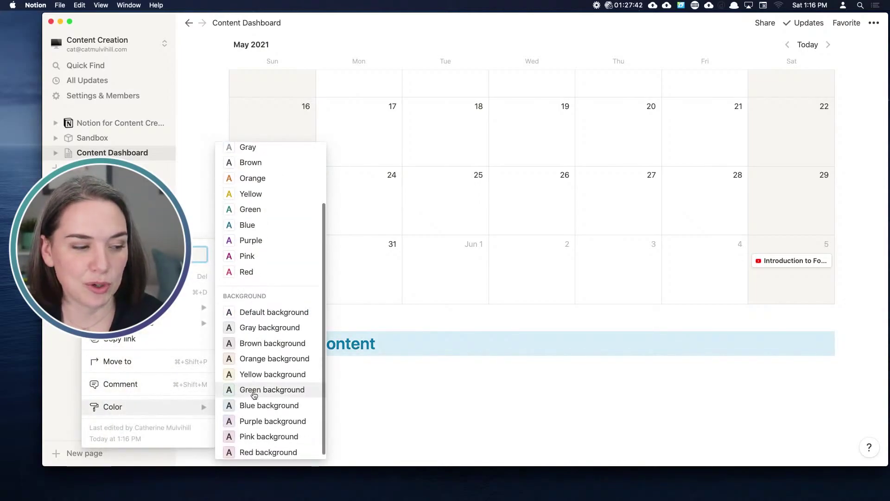
{"action": "left_click", "coordinate": [248, 406]}
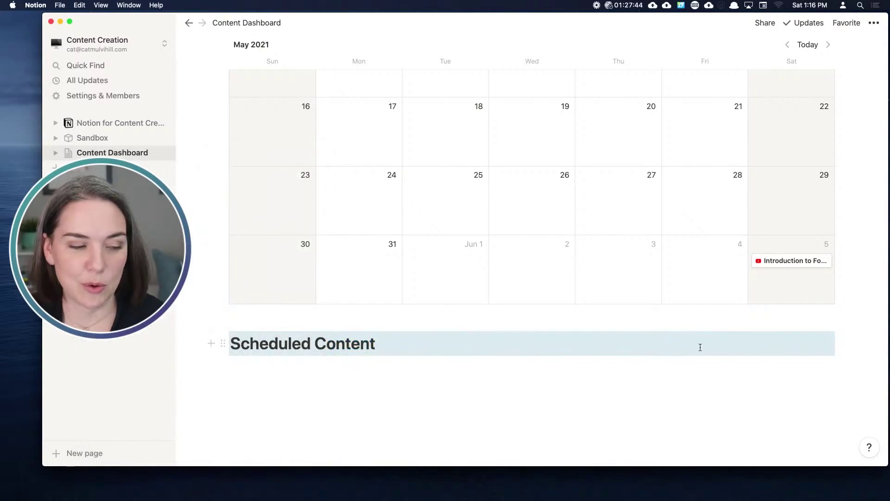
Select the text of the Scheduled Content heading and add an empty text line below the heading
{"action": "left_click_drag", "start_coordinate": [378, 344], "coordinate": [232, 343]}
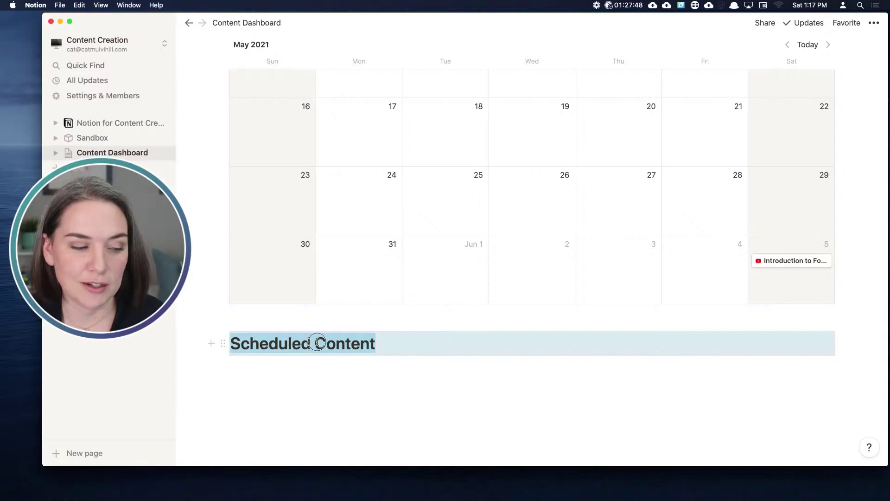
{"action": "left_click", "coordinate": [378, 343]}
{"action": "key", "text": "Return"}
{"action": "left_click_drag", "start_coordinate": [379, 339], "coordinate": [233, 342]}
{"action": "left_click", "coordinate": [341, 343]}
{"action": "left_click_drag", "start_coordinate": [378, 344], "coordinate": [228, 345]}
{"action": "left_click", "coordinate": [364, 377]}
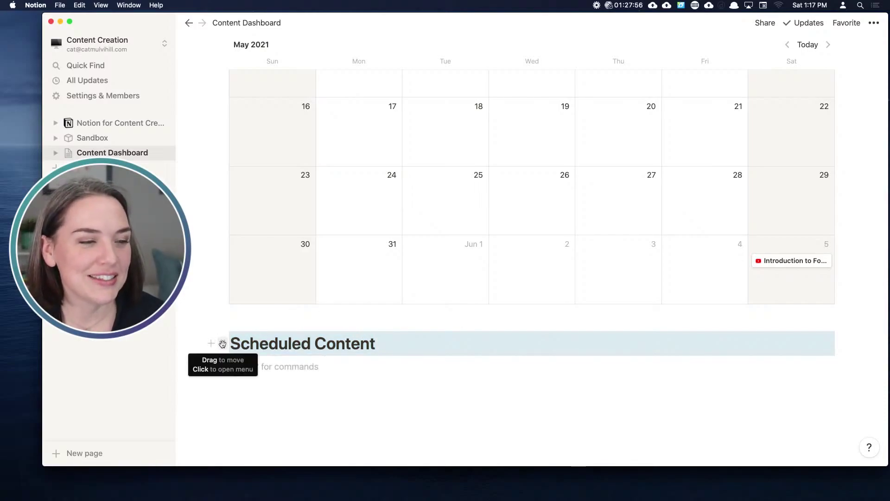
Move the Scheduled Content heading above the Content calendar and add an empty text line beneath it
{"action": "left_click_drag", "start_coordinate": [223, 343], "coordinate": [224, 116]}
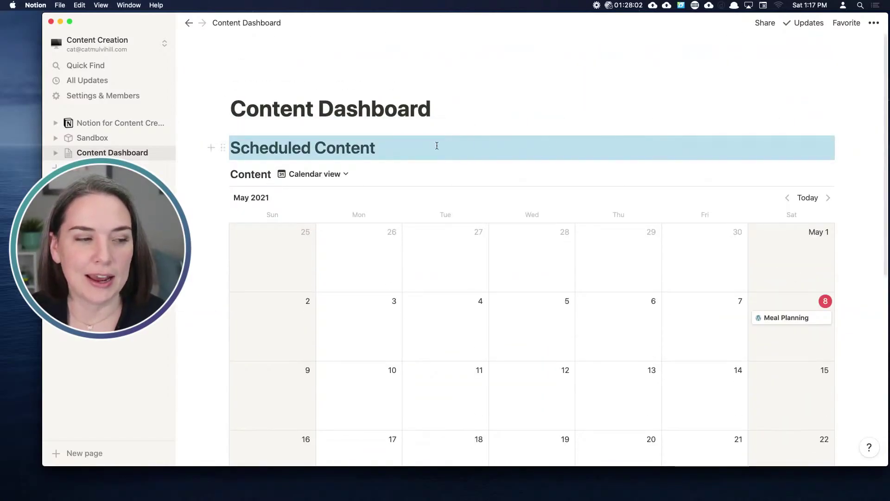
{"action": "left_click", "coordinate": [402, 149]}
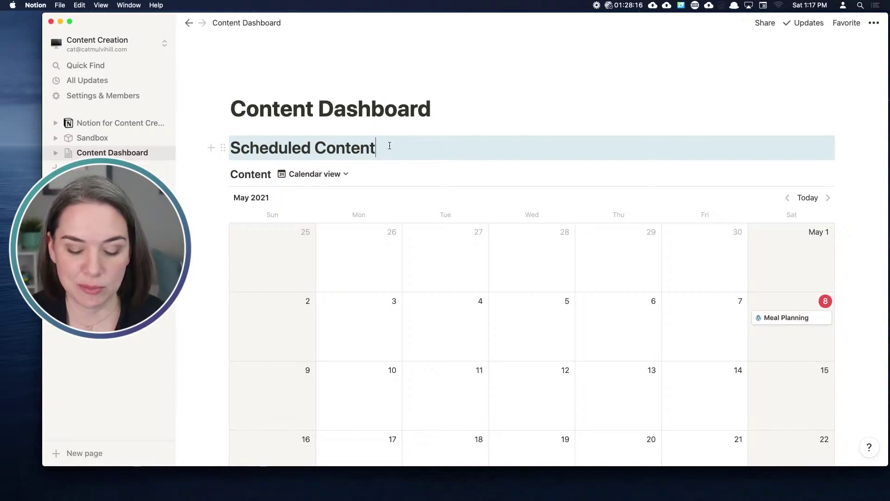
{"action": "key", "text": "Return"}
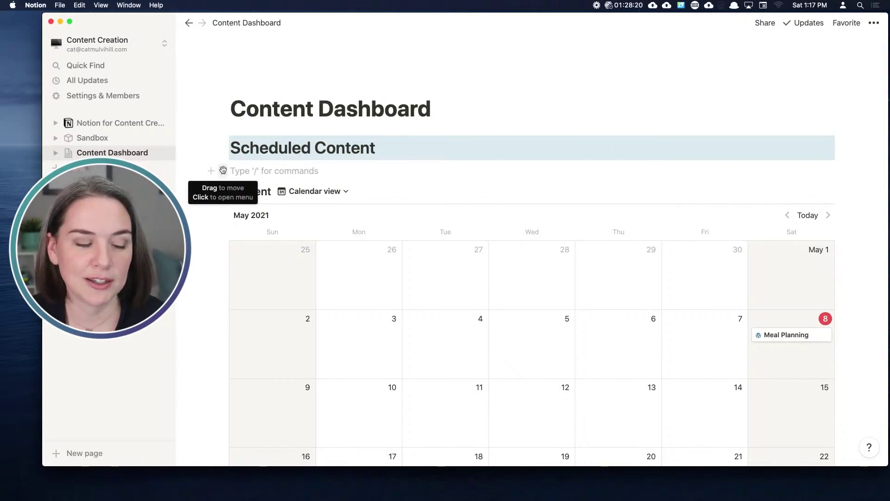
Place the empty text block in a column beside the Scheduled Content heading, and move it back below the heading
{"action": "left_click_drag", "start_coordinate": [221, 170], "coordinate": [842, 146]}
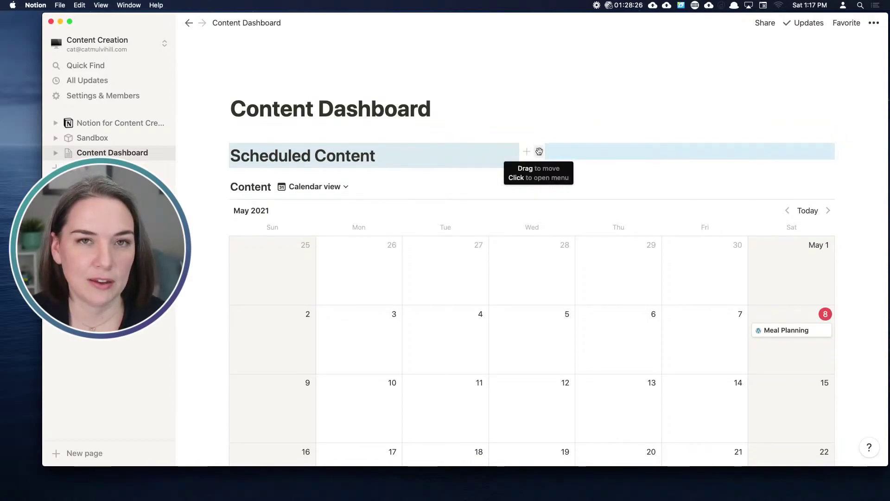
{"action": "left_click_drag", "start_coordinate": [539, 152], "coordinate": [489, 174]}
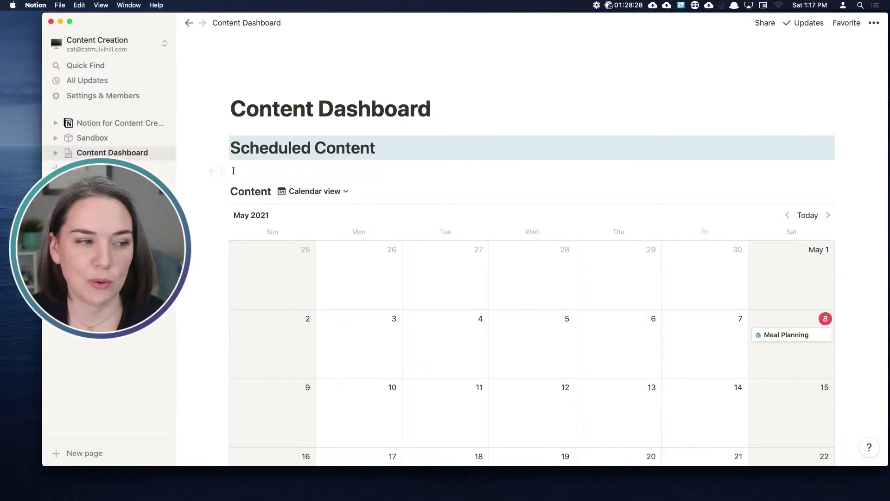
Enter "writing" on the empty line between the Scheduled Content heading and the calendar
{"action": "left_click", "coordinate": [253, 171]}
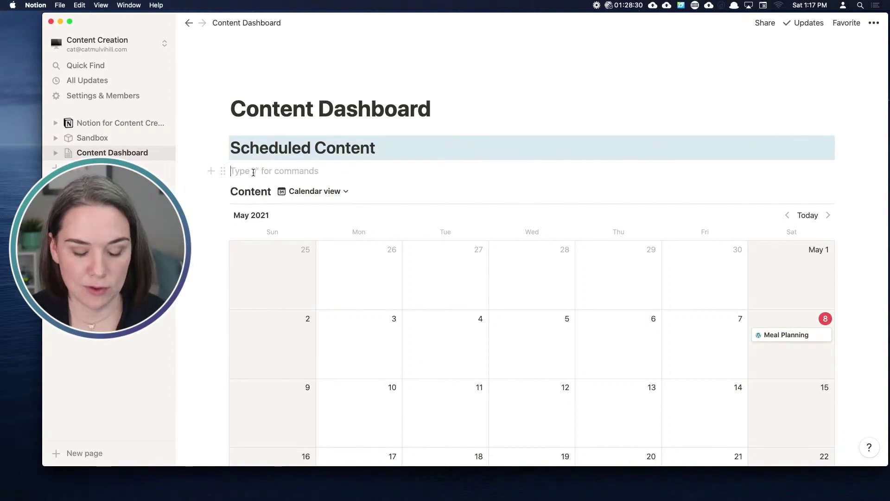
{"action": "type", "text": "writing"}
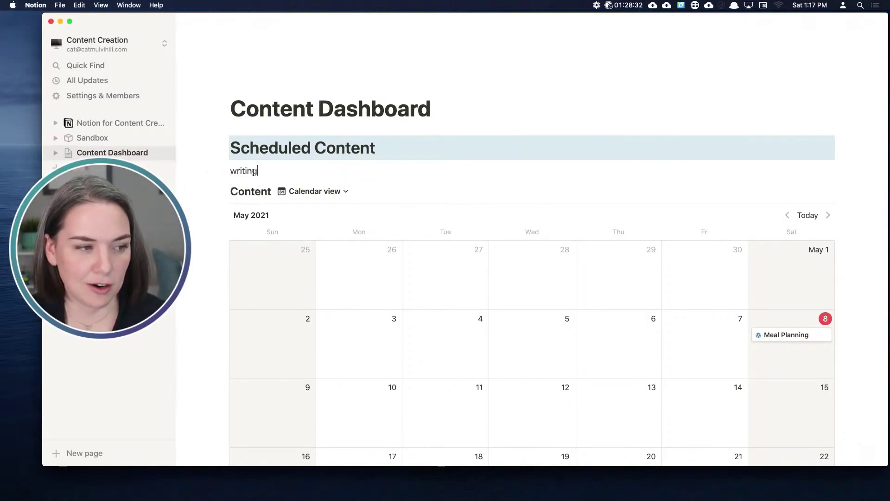
Move the "writing" text into a column beside the Scheduled Content heading and narrow that column to about a quarter of the page width
{"action": "left_click_drag", "start_coordinate": [221, 171], "coordinate": [841, 137]}
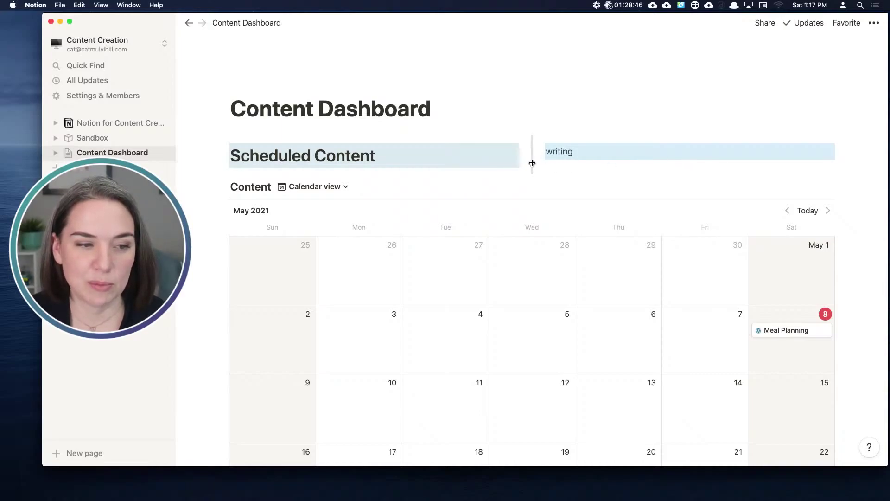
{"action": "left_click_drag", "start_coordinate": [533, 163], "coordinate": [694, 165]}
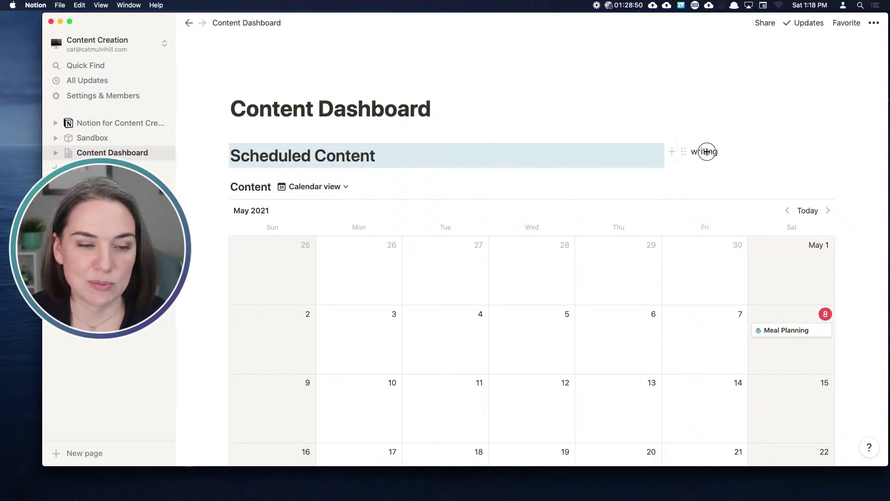
Replace the "writing" text beside Scheduled Content with a Heading 1 reading "Unscheduled"
{"action": "left_click", "coordinate": [708, 151]}
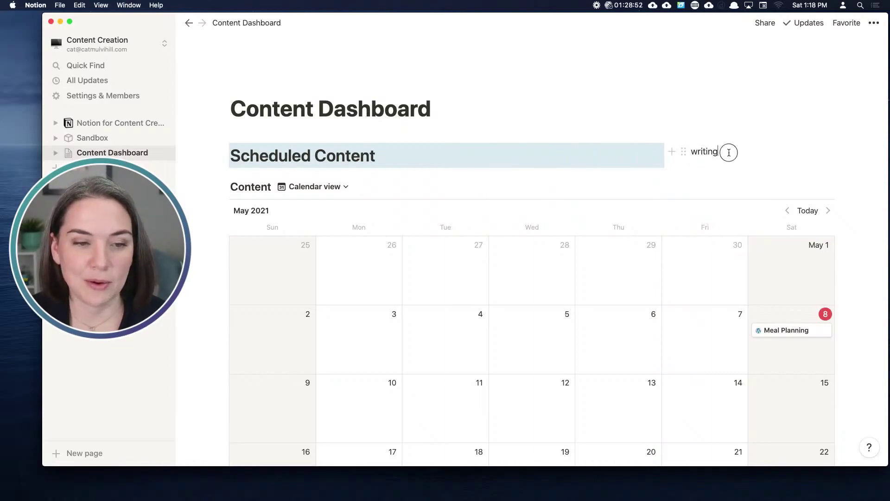
{"action": "left_click_drag", "start_coordinate": [728, 151], "coordinate": [691, 152]}
{"action": "key", "text": "BackSpace"}
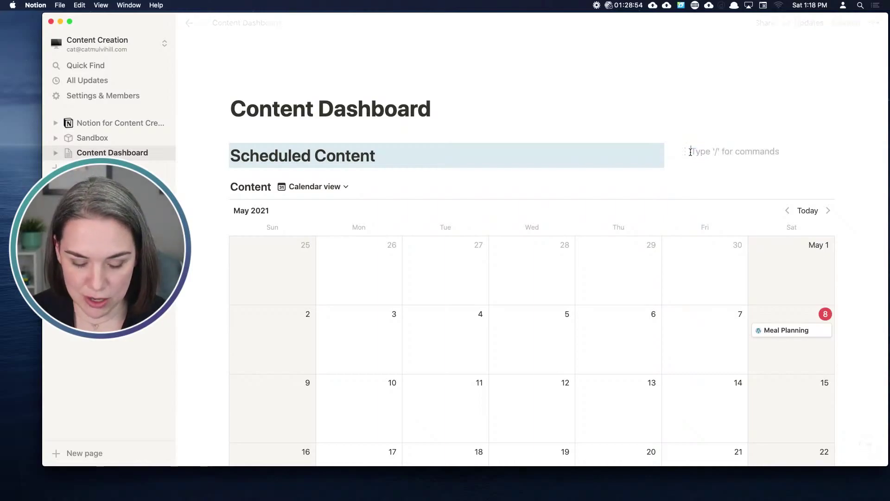
{"action": "type", "text": "/h1"}
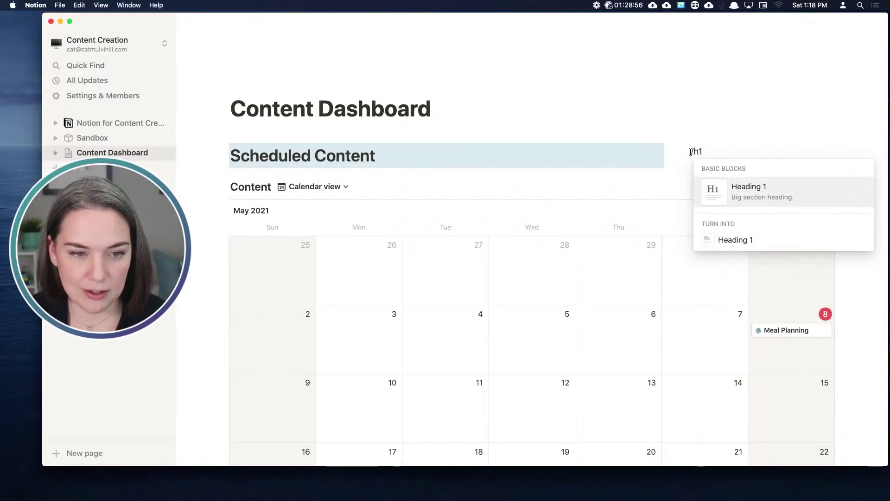
{"action": "key", "text": "Return"}
{"action": "type", "text": "Unsch"}
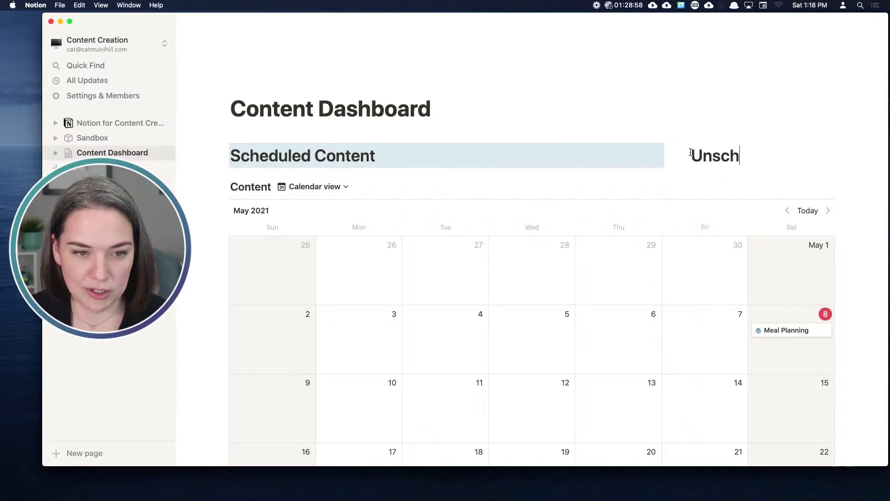
{"action": "type", "text": "eduled"}
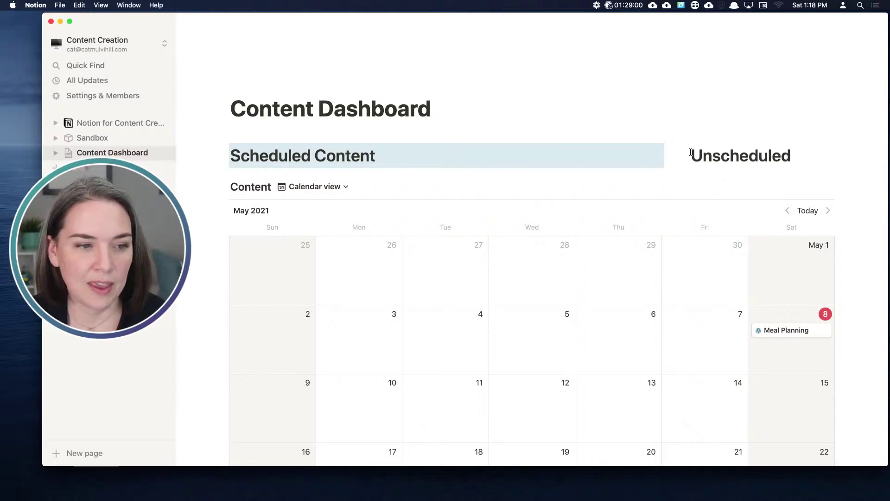
Give the Unscheduled heading a blue background
{"action": "left_click", "coordinate": [683, 155]}
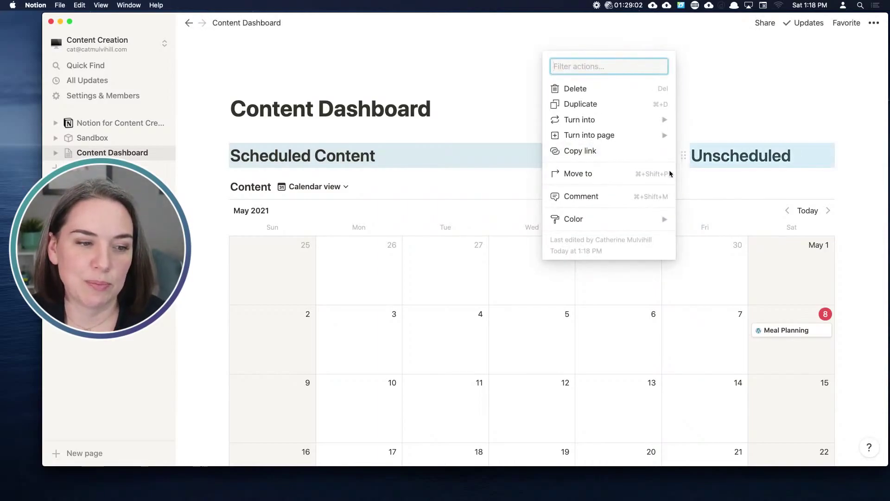
{"action": "mouse_move", "coordinate": [657, 213]}
{"action": "scroll", "coordinate": [722, 322], "scroll_direction": "down", "scroll_amount": 2}
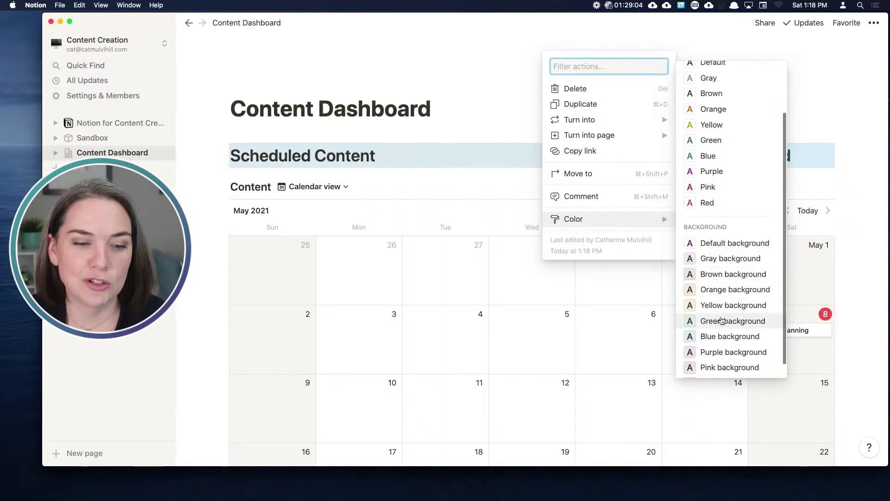
{"action": "left_click", "coordinate": [712, 335]}
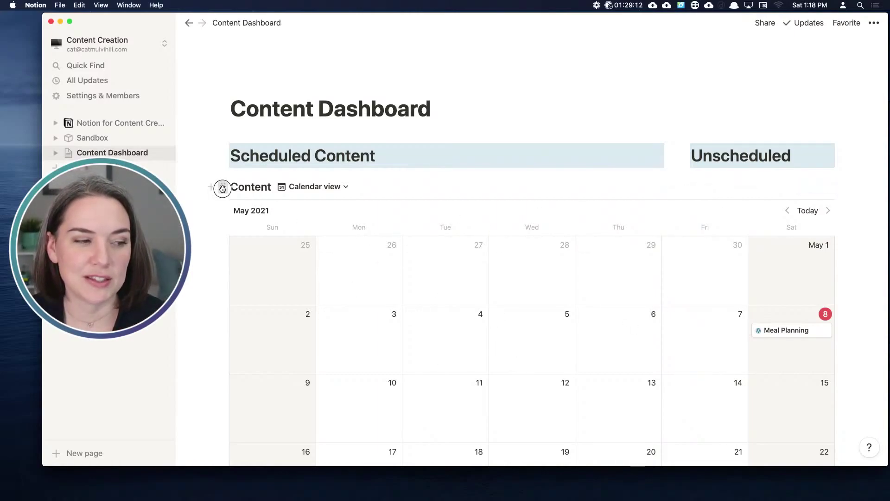
Move the Content calendar directly beneath the Scheduled Content heading, inside that heading's column
{"action": "left_click", "coordinate": [222, 188]}
{"action": "key", "text": "Escape"}
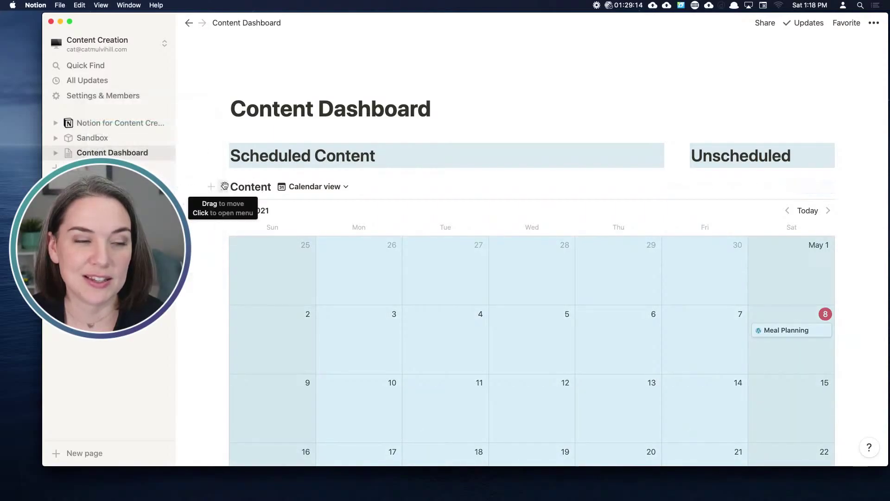
{"action": "mouse_move", "coordinate": [225, 183]}
{"action": "left_mouse_down"}
{"action": "mouse_move", "coordinate": [883, 149]}
{"action": "mouse_move", "coordinate": [698, 173]}
{"action": "mouse_move", "coordinate": [417, 185]}
{"action": "mouse_move", "coordinate": [221, 187]}
{"action": "mouse_move", "coordinate": [228, 166]}
{"action": "left_mouse_up"}
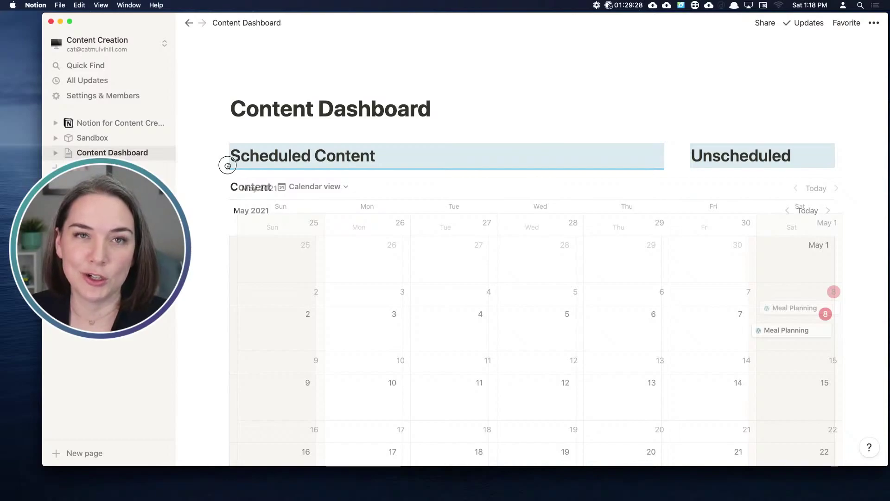
{"action": "left_click_drag", "start_coordinate": [227, 166], "coordinate": [228, 166]}
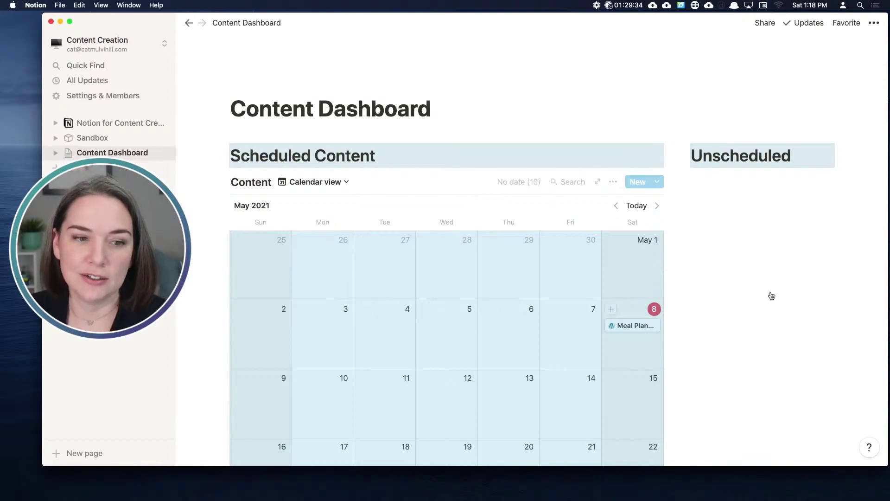
Create a linked database of Content beneath the Unscheduled heading
{"action": "left_click", "coordinate": [718, 189]}
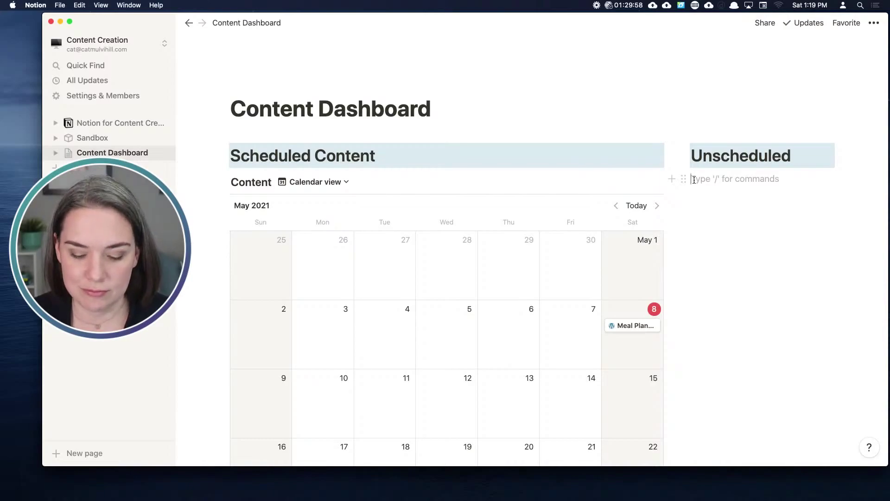
{"action": "type", "text": "/"}
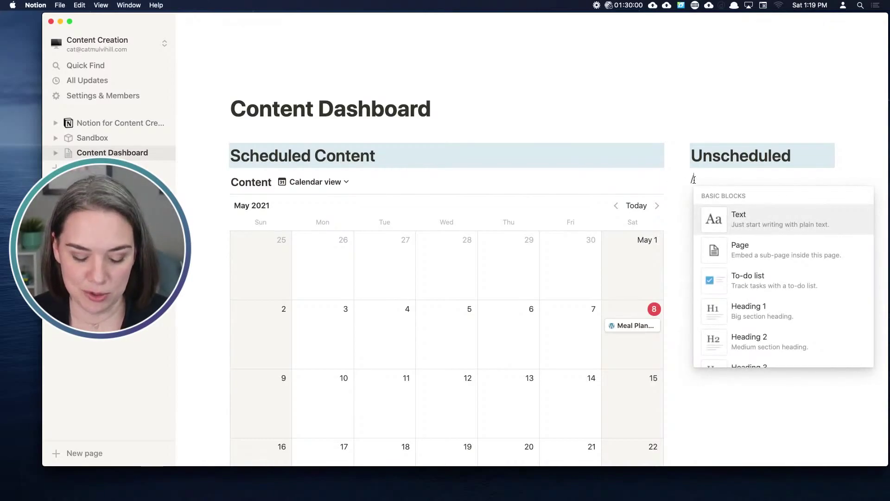
{"action": "type", "text": "creat"}
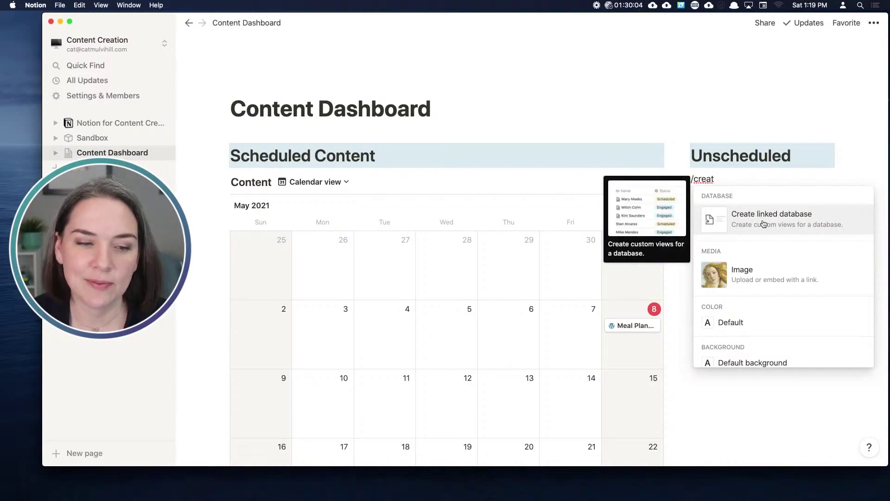
{"action": "left_click", "coordinate": [745, 217]}
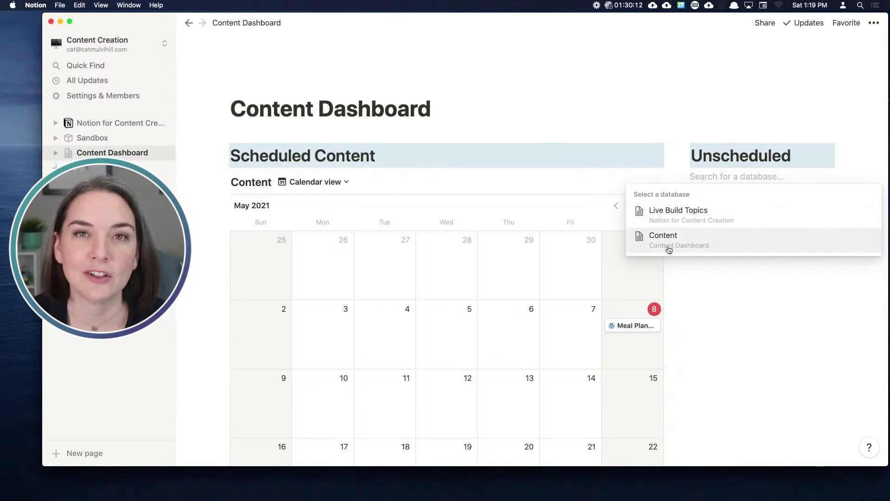
{"action": "type", "text": "cont"}
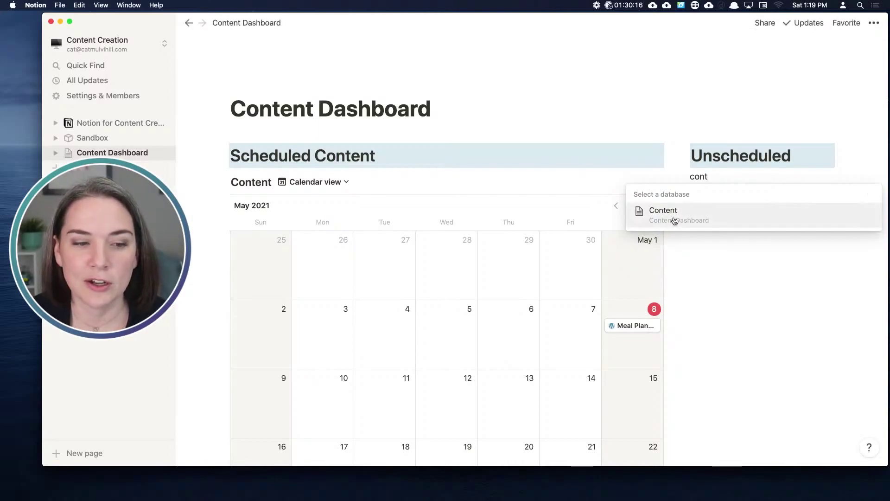
{"action": "left_click", "coordinate": [675, 218]}
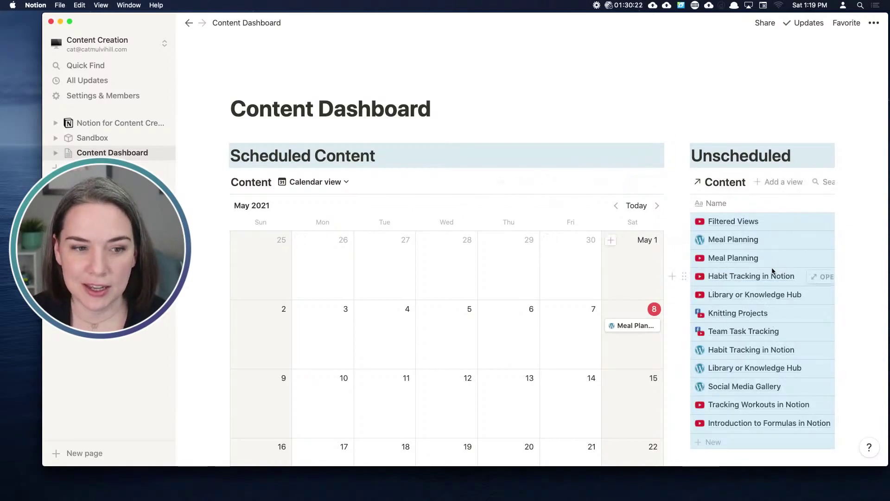
Widen the Unscheduled column until its Content table shows the Name, Assigned To and Clothing properties beside a narrower calendar
{"action": "left_click_drag", "start_coordinate": [678, 166], "coordinate": [639, 169]}
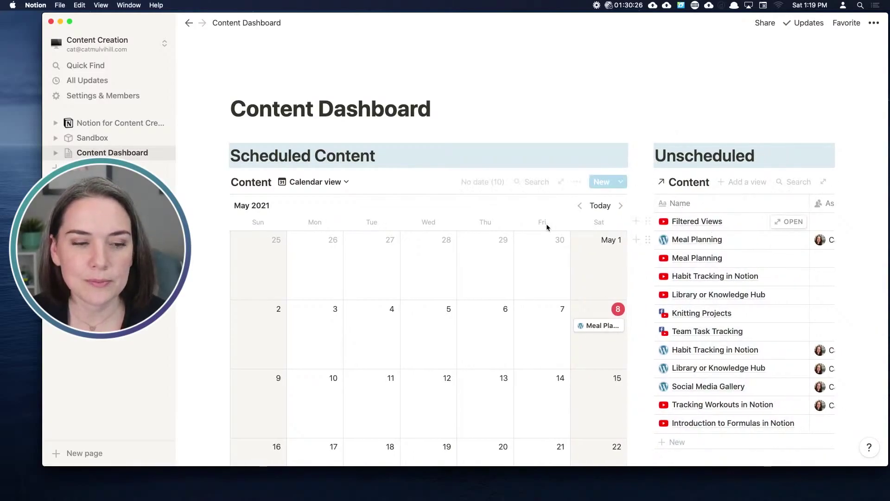
{"action": "scroll", "coordinate": [573, 338], "scroll_direction": "down", "scroll_amount": 2}
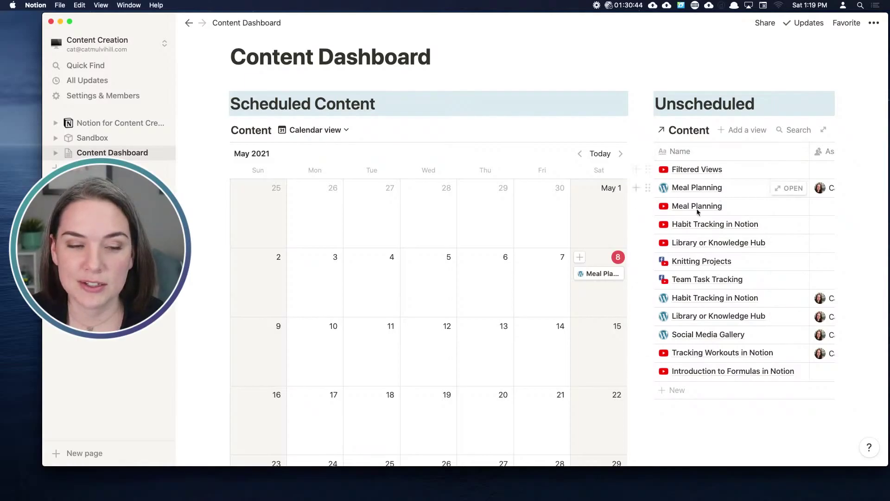
{"action": "left_click", "coordinate": [735, 131]}
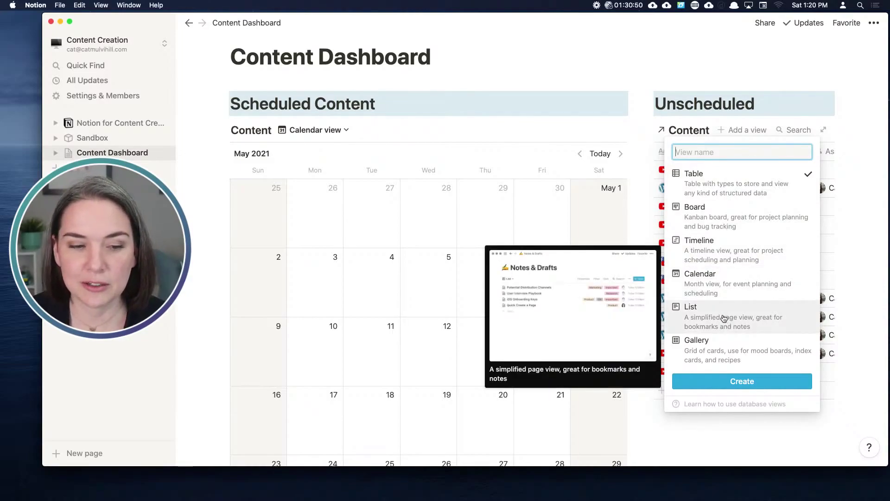
{"action": "left_click", "coordinate": [735, 125]}
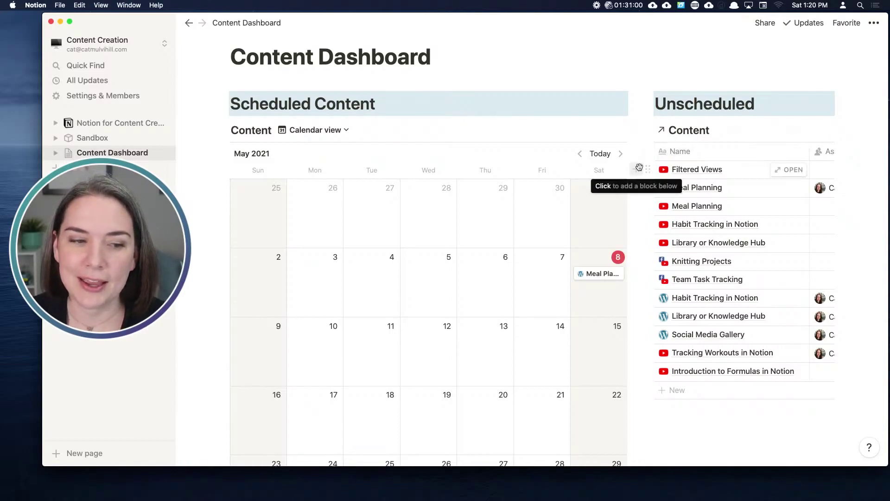
{"action": "left_click_drag", "start_coordinate": [636, 159], "coordinate": [532, 156]}
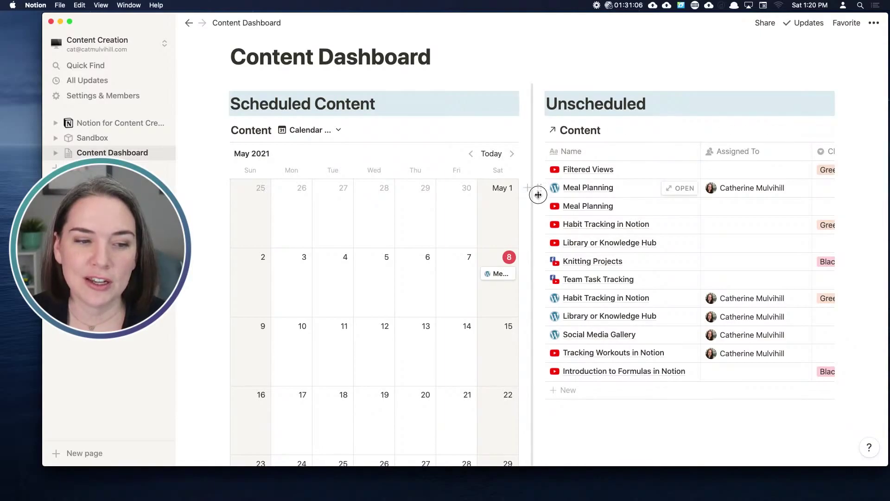
{"action": "left_click_drag", "start_coordinate": [538, 195], "coordinate": [677, 194]}
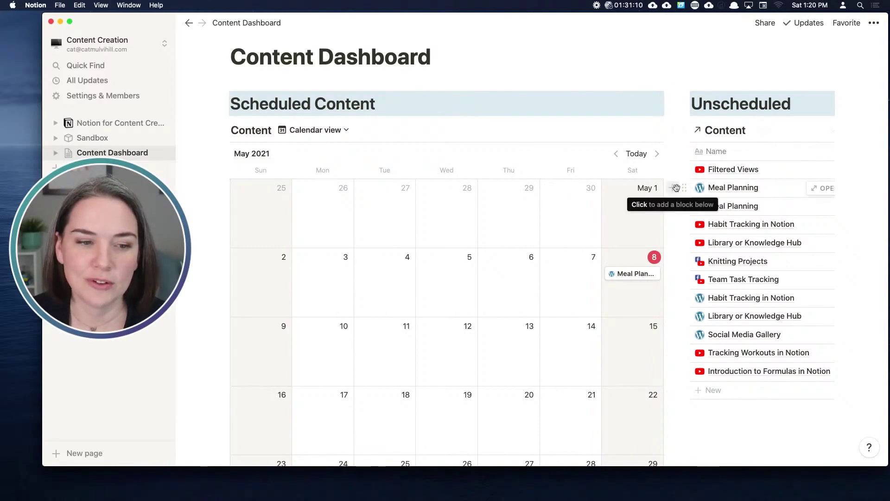
{"action": "left_click_drag", "start_coordinate": [676, 179], "coordinate": [495, 182]}
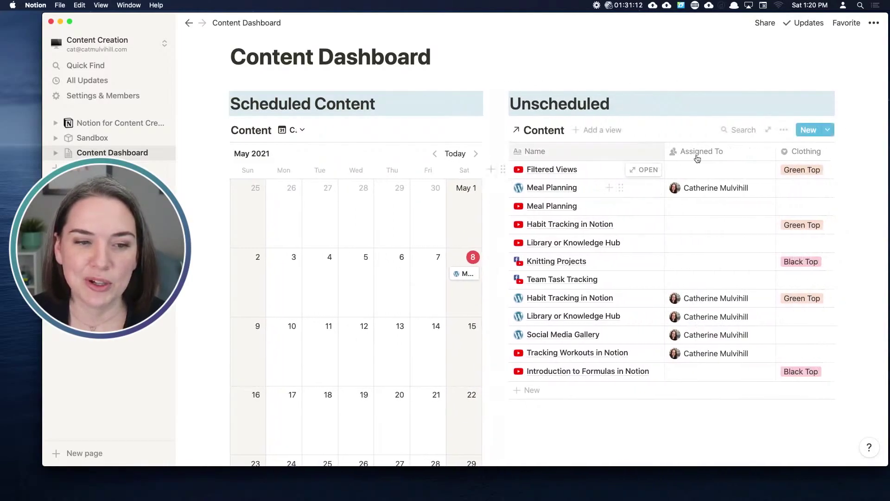
Filter the Content table under Unscheduled to entries whose Date is empty, and check its Date column
{"action": "left_click", "coordinate": [783, 131]}
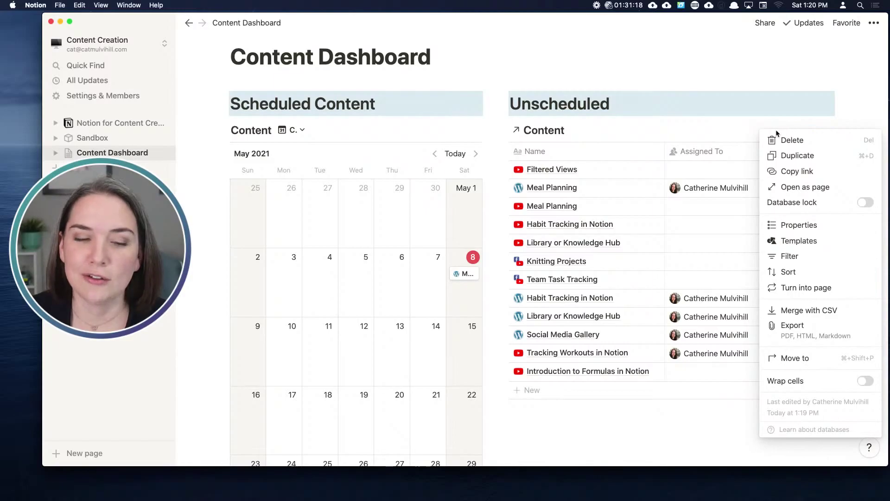
{"action": "left_click", "coordinate": [789, 256]}
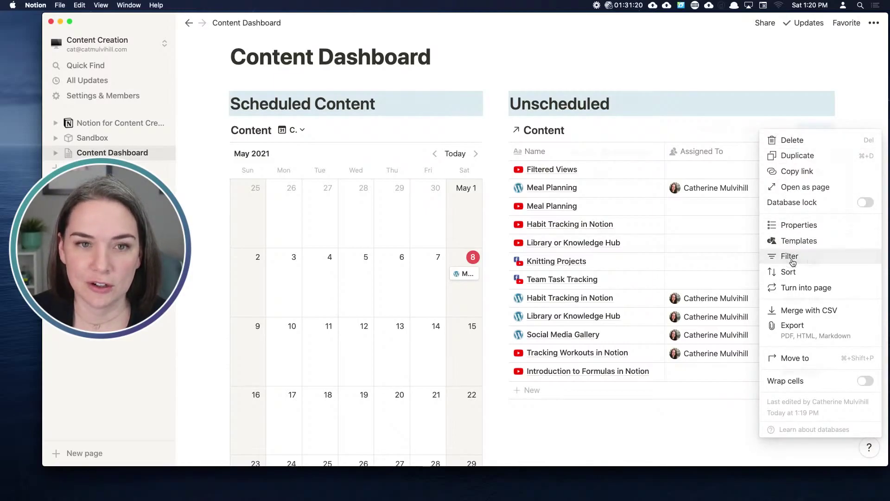
{"action": "left_click", "coordinate": [621, 238]}
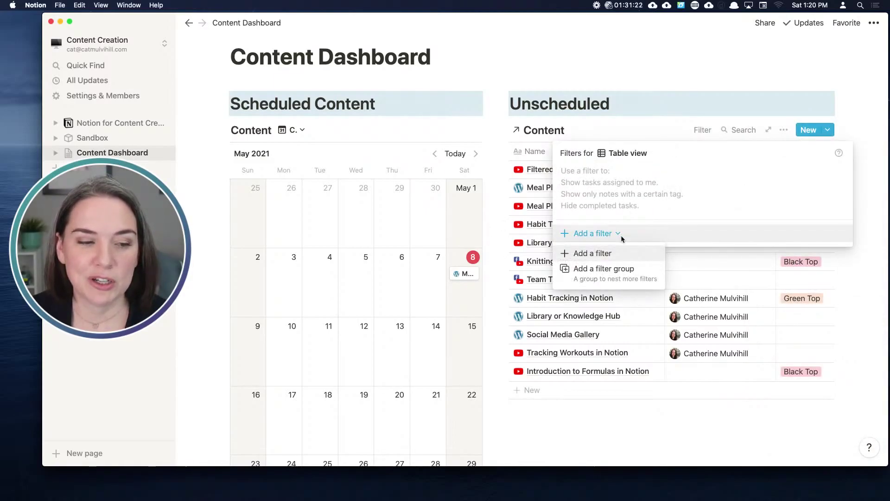
{"action": "left_click", "coordinate": [605, 254]}
{"action": "left_click", "coordinate": [618, 175]}
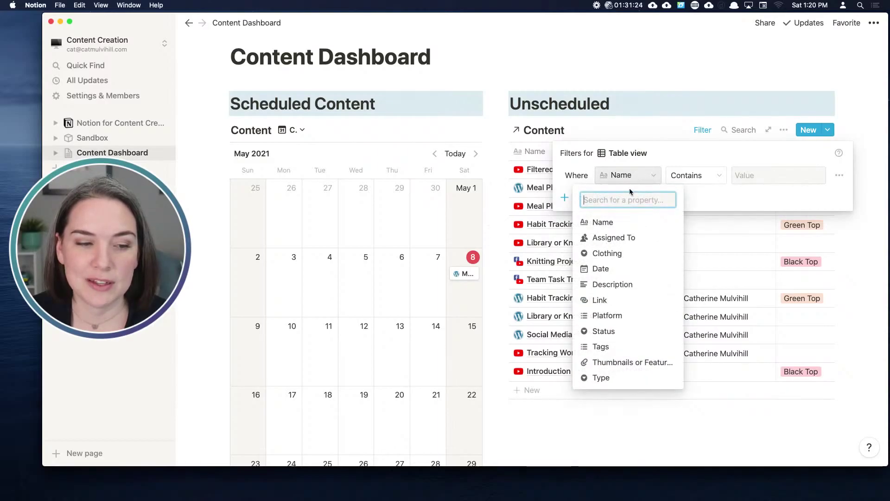
{"action": "left_click", "coordinate": [602, 269]}
{"action": "left_click", "coordinate": [686, 177]}
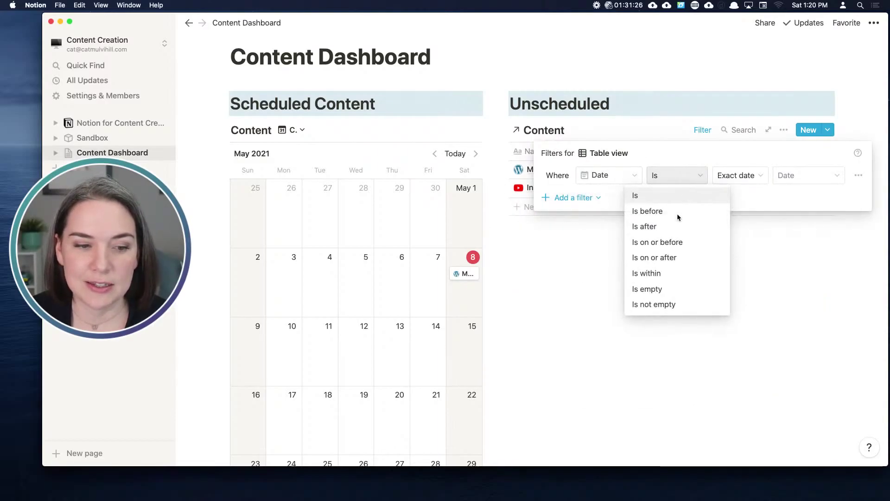
{"action": "left_click", "coordinate": [663, 289]}
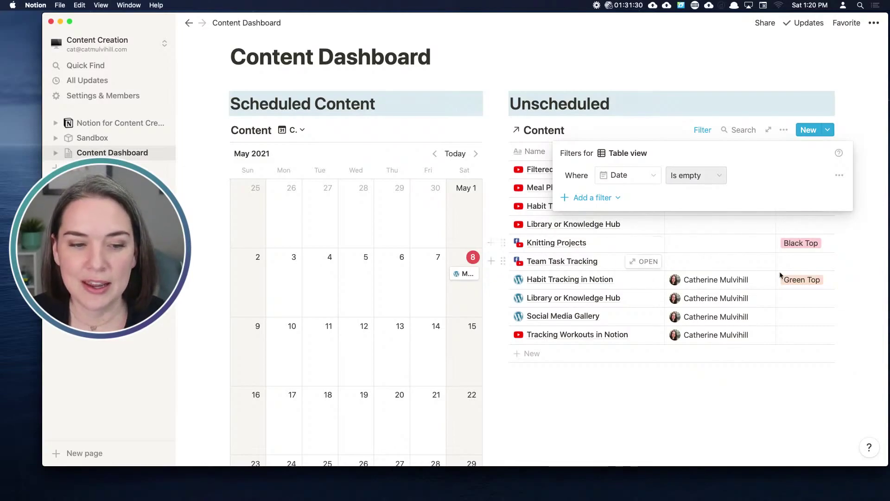
{"action": "left_click", "coordinate": [721, 242]}
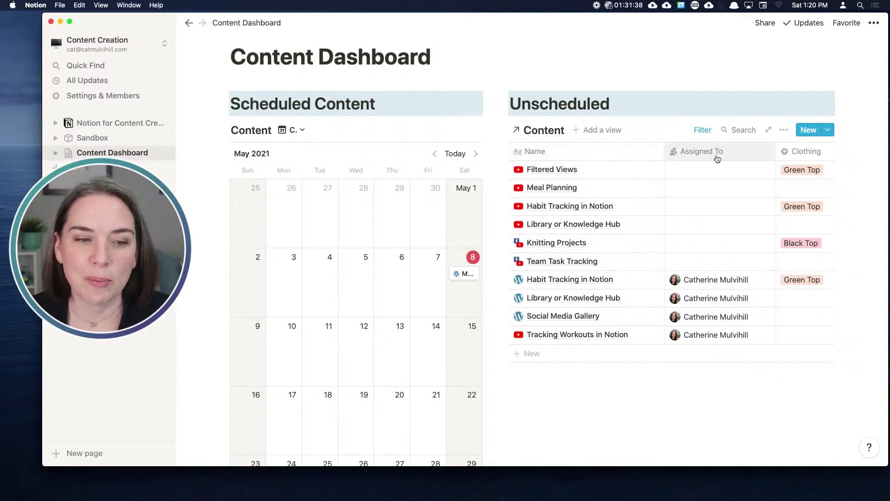
{"action": "scroll", "coordinate": [754, 155], "scroll_direction": "right", "scroll_amount": 5}
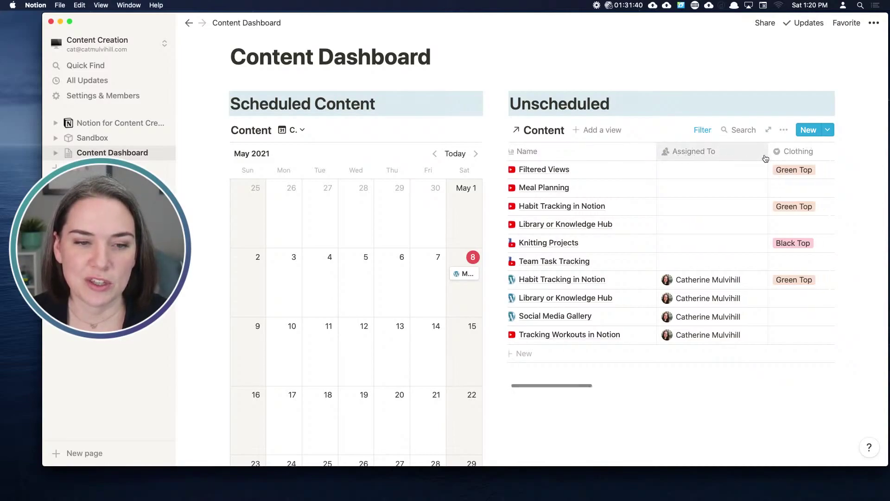
{"action": "scroll", "coordinate": [767, 157], "scroll_direction": "right", "scroll_amount": 4}
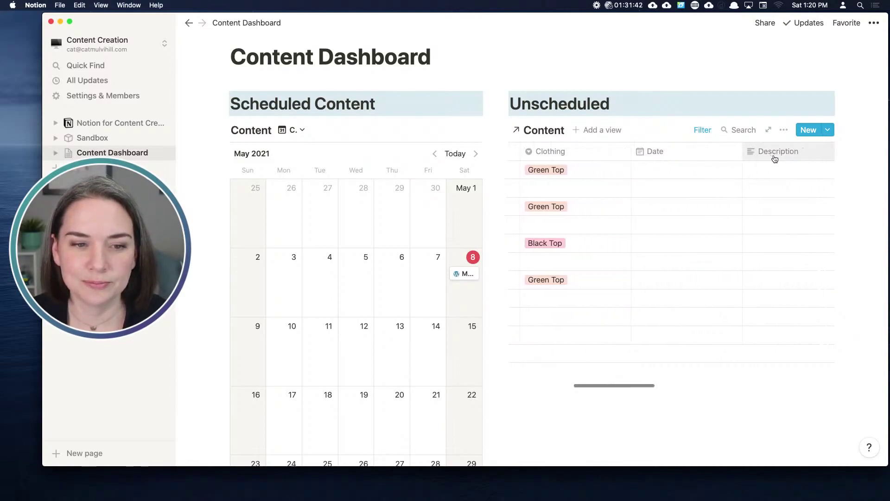
Hide the Assigned To, Clothing, Date, Description and Link properties in the Content table under Unscheduled
{"action": "scroll", "coordinate": [766, 155], "scroll_direction": "left", "scroll_amount": 6}
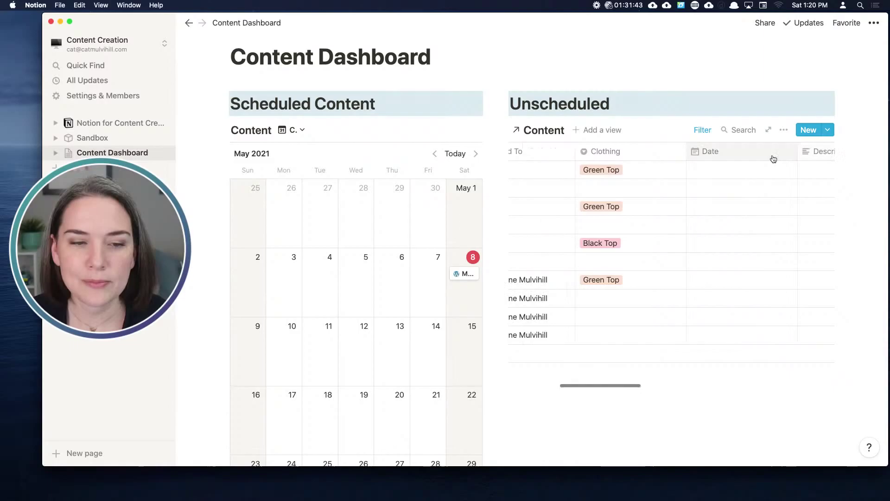
{"action": "left_click", "coordinate": [784, 130]}
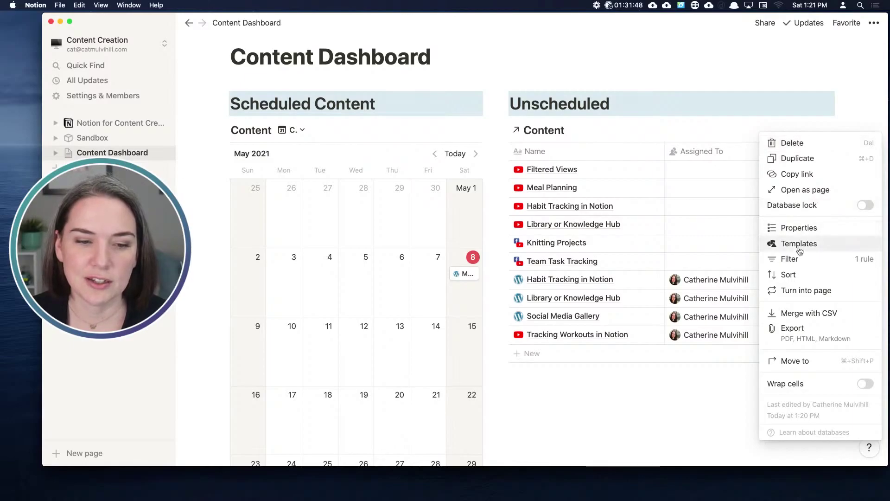
{"action": "left_click", "coordinate": [796, 229]}
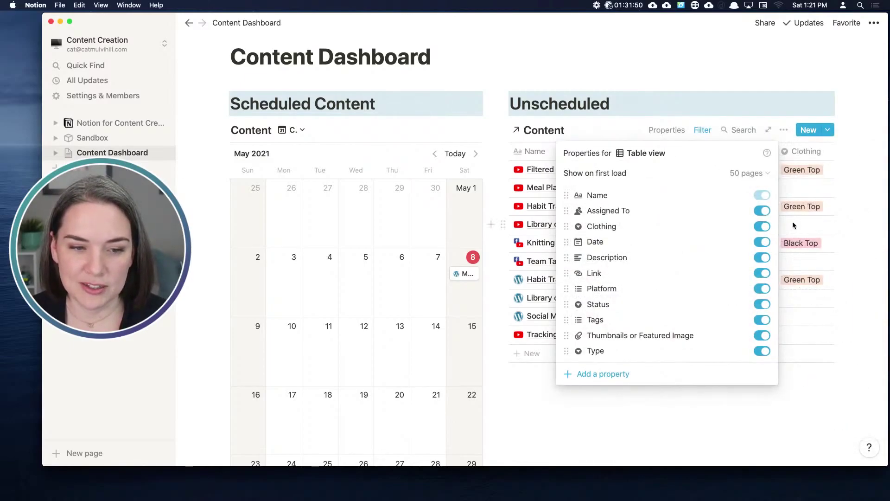
{"action": "left_click", "coordinate": [761, 212]}
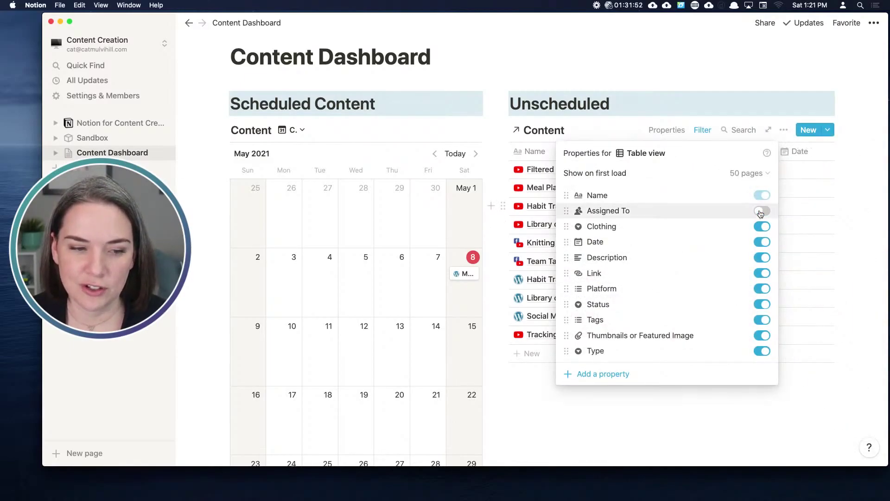
{"action": "left_click", "coordinate": [762, 227]}
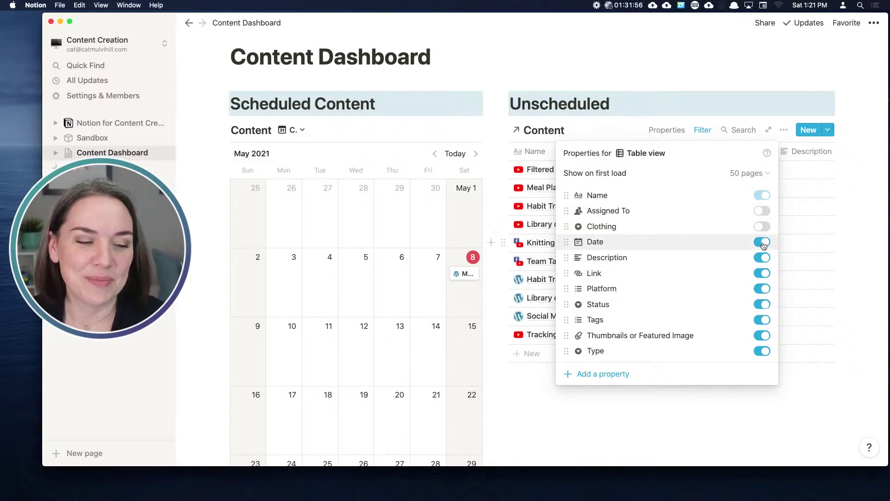
{"action": "left_click", "coordinate": [762, 242]}
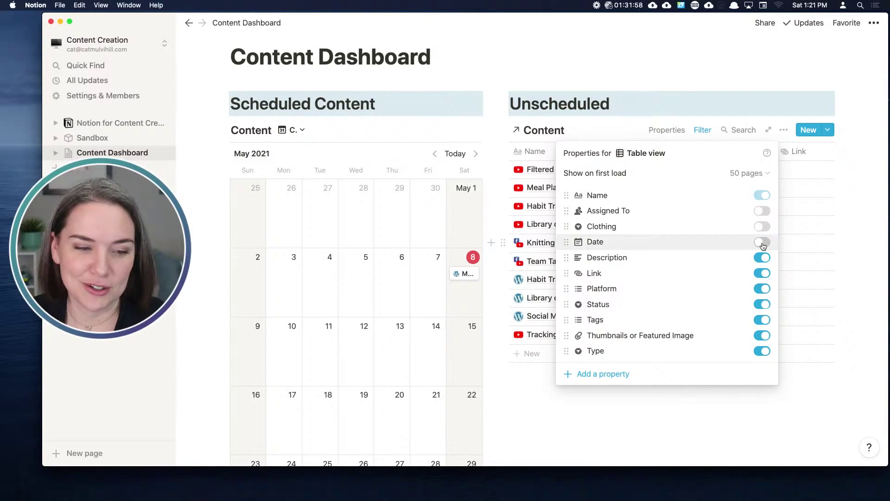
{"action": "left_click", "coordinate": [762, 258]}
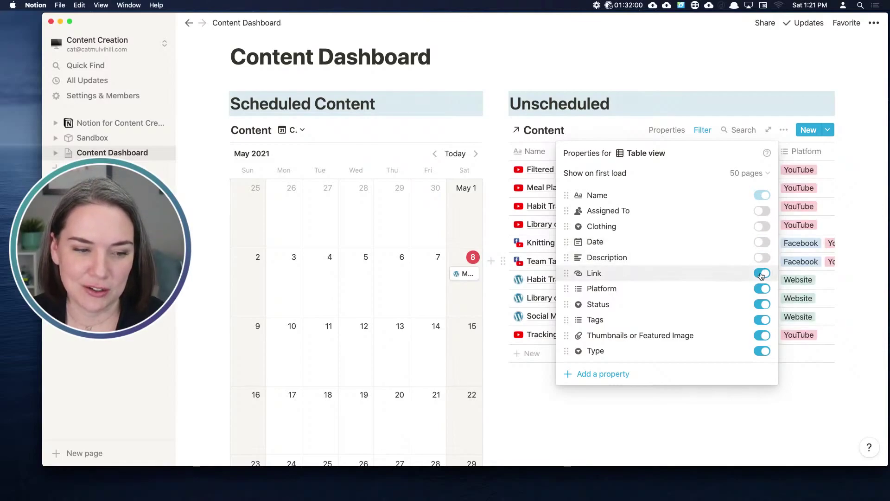
{"action": "left_click", "coordinate": [762, 275]}
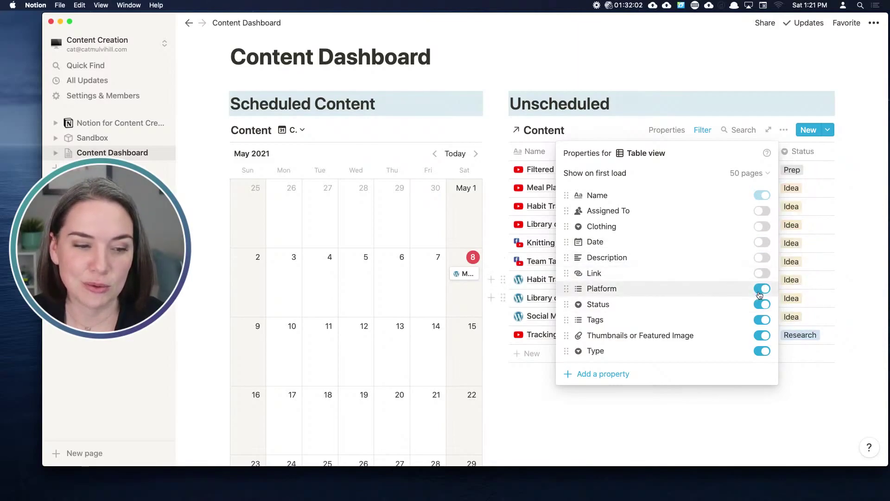
Reorder the Content table's properties so Type and Status follow Name, and hide Thumbnails or Featured Image
{"action": "left_click_drag", "start_coordinate": [565, 306], "coordinate": [569, 212]}
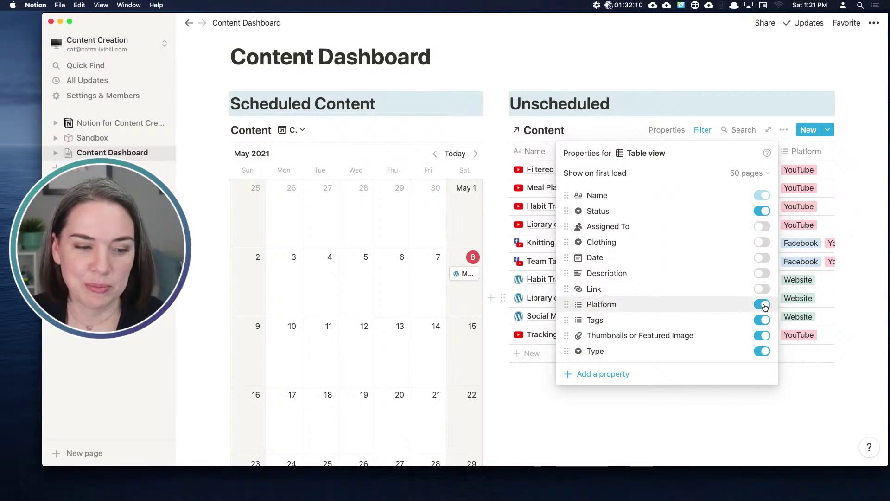
{"action": "left_click", "coordinate": [763, 336]}
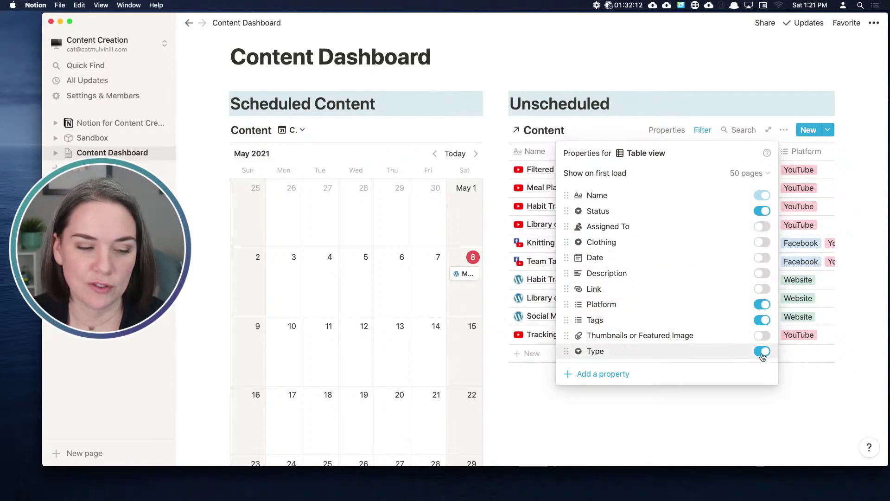
{"action": "left_click_drag", "start_coordinate": [569, 354], "coordinate": [587, 212]}
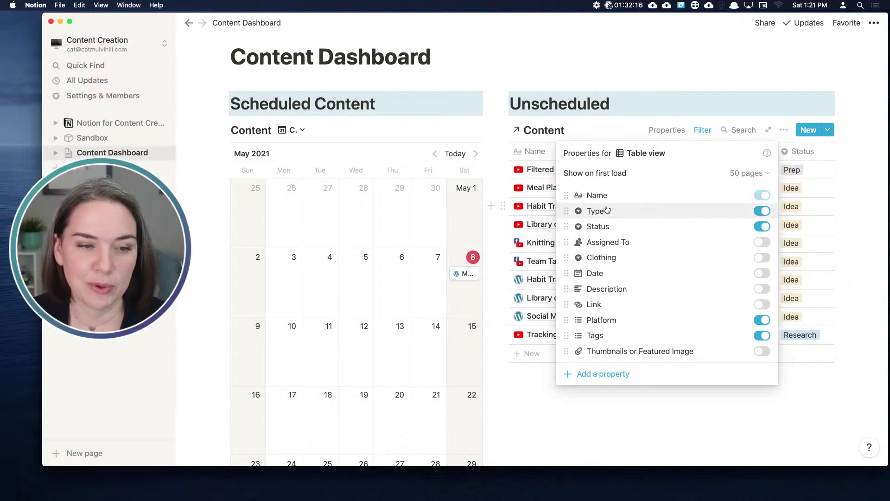
{"action": "left_click", "coordinate": [624, 131]}
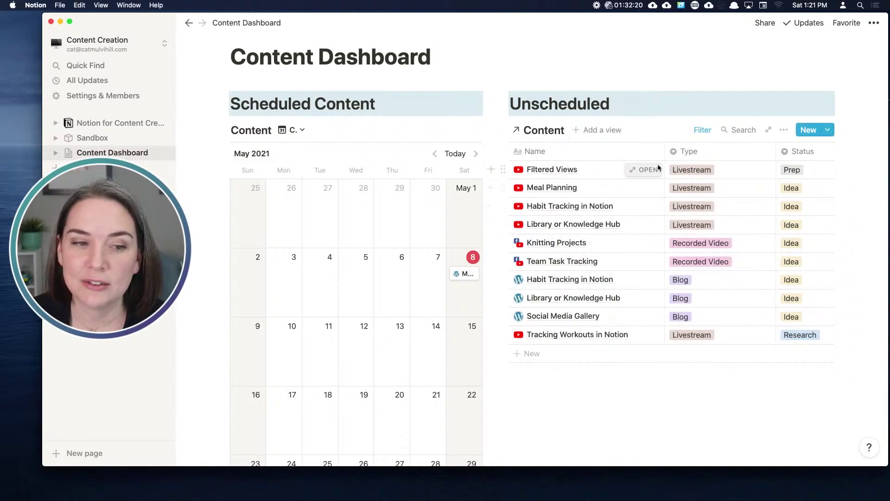
Narrow the Name, Type, Status and Platform columns of the Unscheduled Content table to roughly fit their contents
{"action": "left_click_drag", "start_coordinate": [665, 151], "coordinate": [625, 152]}
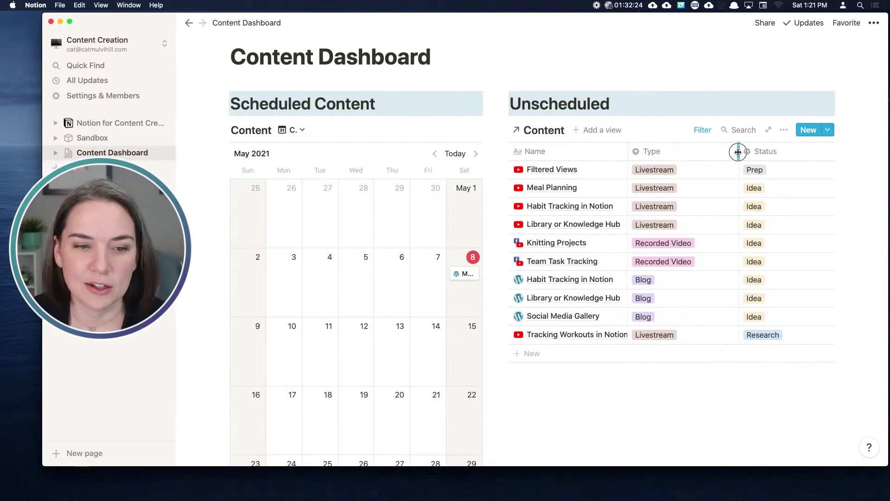
{"action": "left_click_drag", "start_coordinate": [739, 152], "coordinate": [694, 152]}
{"action": "left_click_drag", "start_coordinate": [803, 152], "coordinate": [730, 155]}
{"action": "scroll", "coordinate": [812, 161], "scroll_direction": "right", "scroll_amount": 3}
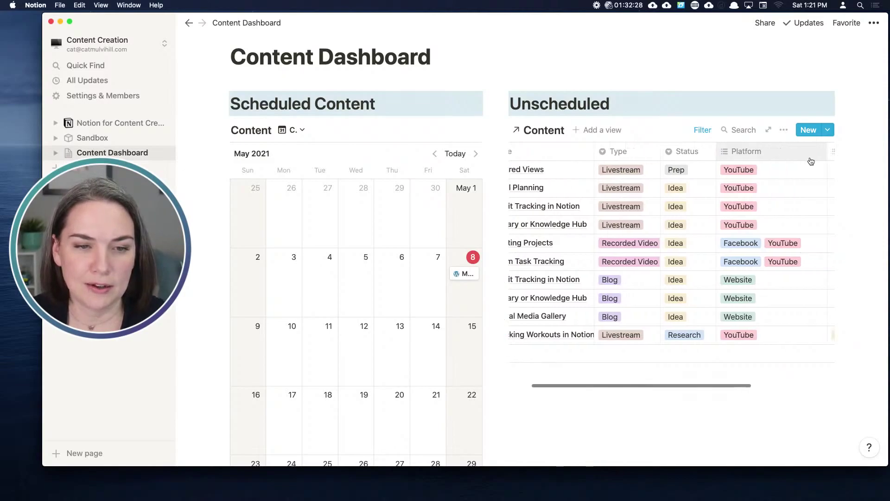
{"action": "left_click_drag", "start_coordinate": [800, 151], "coordinate": [759, 154]}
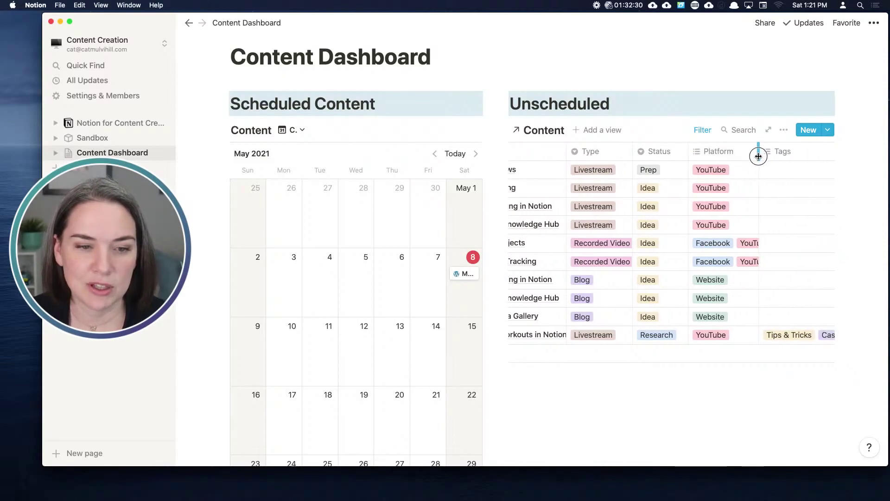
{"action": "scroll", "coordinate": [788, 163], "scroll_direction": "right", "scroll_amount": 2}
{"action": "scroll", "coordinate": [808, 163], "scroll_direction": "left", "scroll_amount": 5}
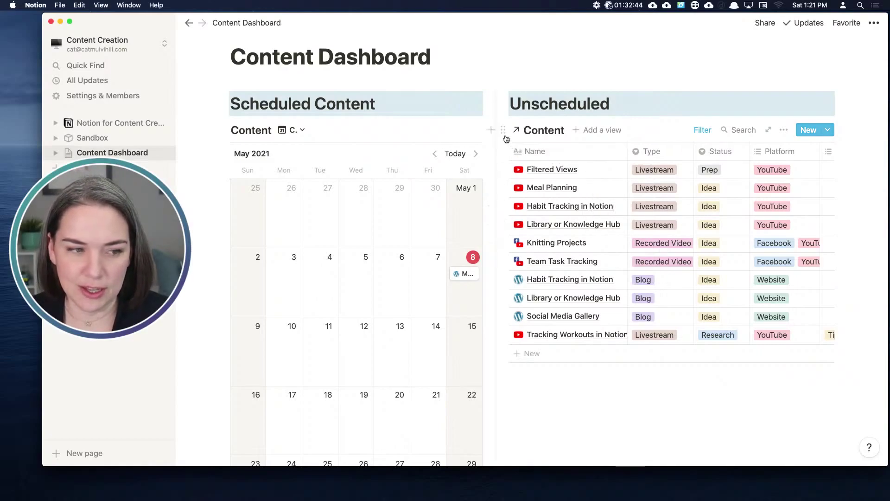
Widen the Scheduled Content column so the calendar fills most of the page, leaving a narrow Unscheduled column beside it
{"action": "left_click_drag", "start_coordinate": [495, 143], "coordinate": [679, 139]}
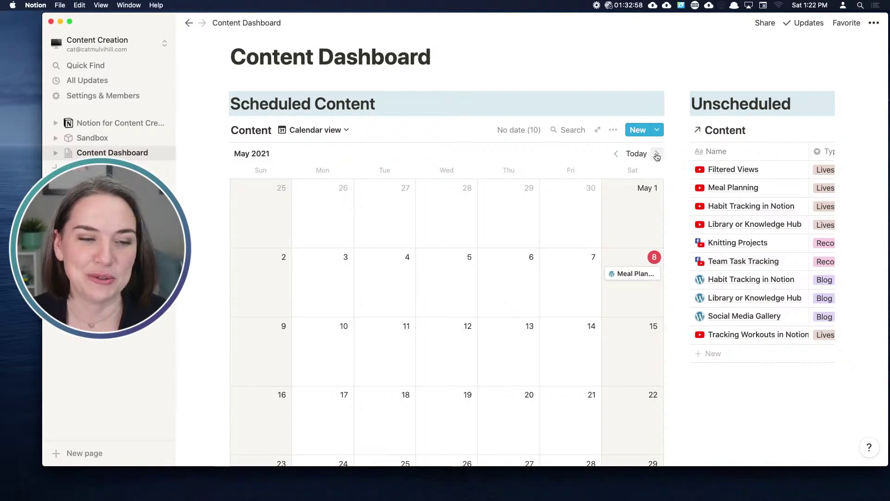
{"action": "scroll", "coordinate": [664, 163], "scroll_direction": "down", "scroll_amount": 1}
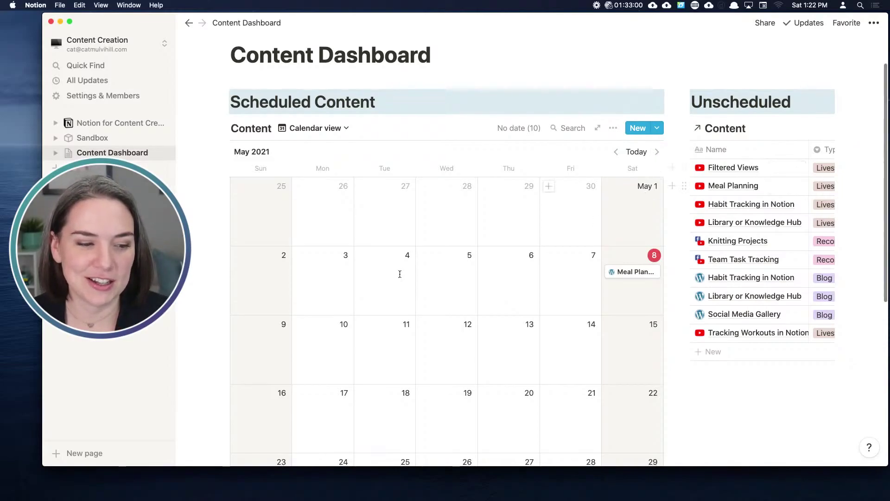
{"action": "scroll", "coordinate": [671, 360], "scroll_direction": "down", "scroll_amount": 5}
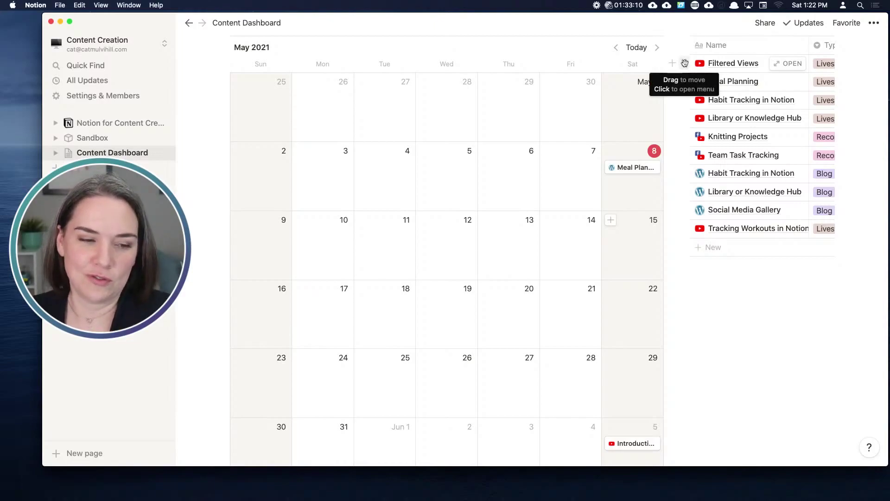
Schedule the unscheduled YouTube entries on the calendar: Filtered Views on May 17, Meal Planning on May 24 and Habit Tracking in Notion on May 31
{"action": "left_click_drag", "start_coordinate": [685, 63], "coordinate": [322, 290]}
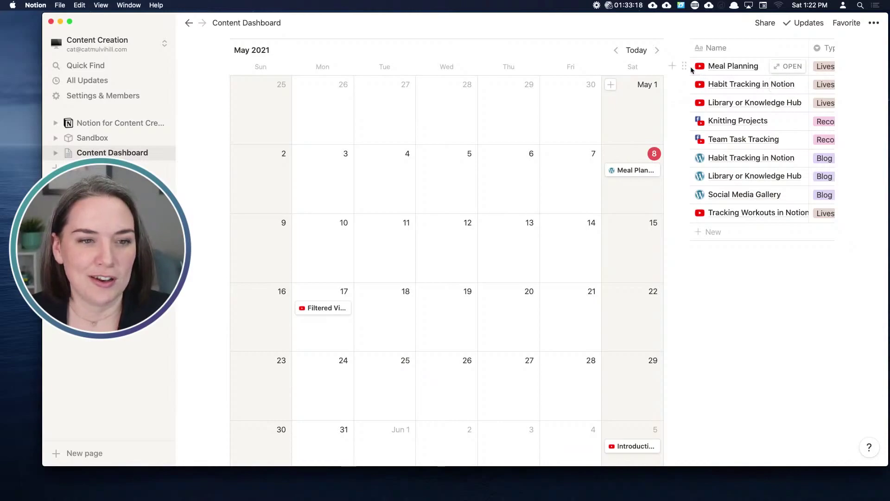
{"action": "left_click_drag", "start_coordinate": [685, 66], "coordinate": [325, 374]}
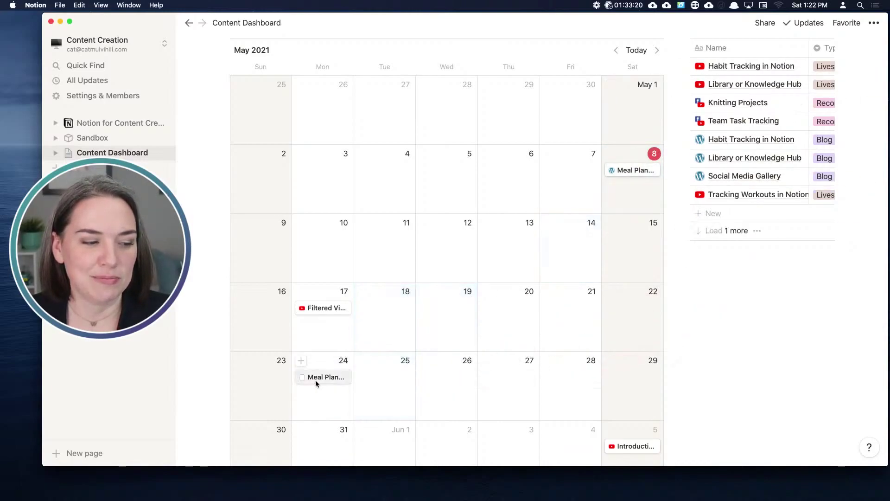
{"action": "left_click_drag", "start_coordinate": [684, 67], "coordinate": [302, 348]}
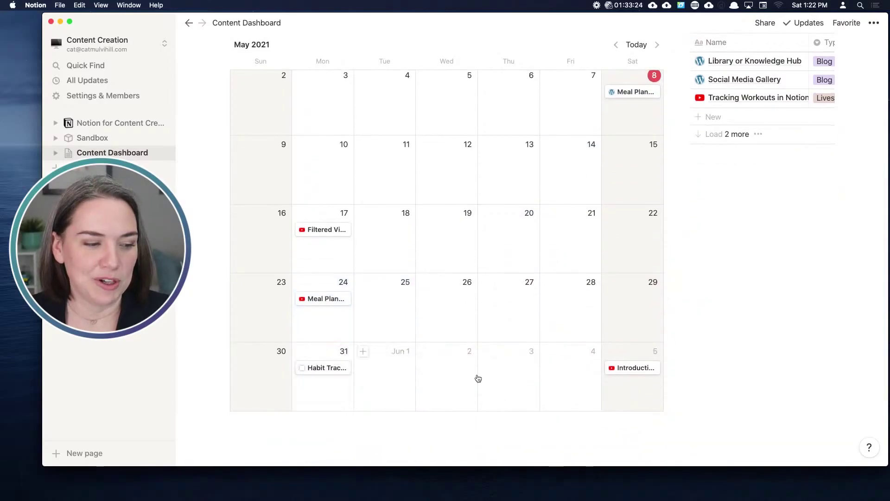
{"action": "scroll", "coordinate": [567, 297], "scroll_direction": "up", "scroll_amount": 2}
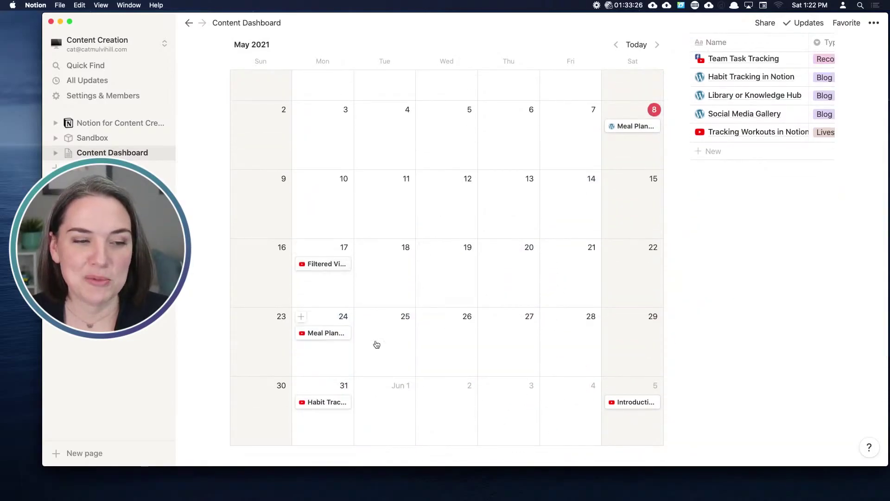
{"action": "scroll", "coordinate": [615, 195], "scroll_direction": "up", "scroll_amount": 2}
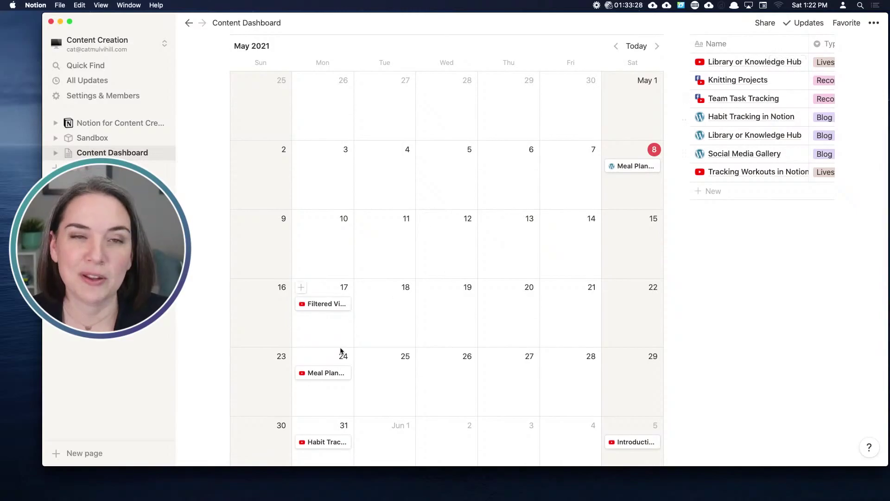
Reschedule the Filtered Views calendar entry to May 10, opening the entry before and after the move to check its Date
{"action": "left_click", "coordinate": [315, 312]}
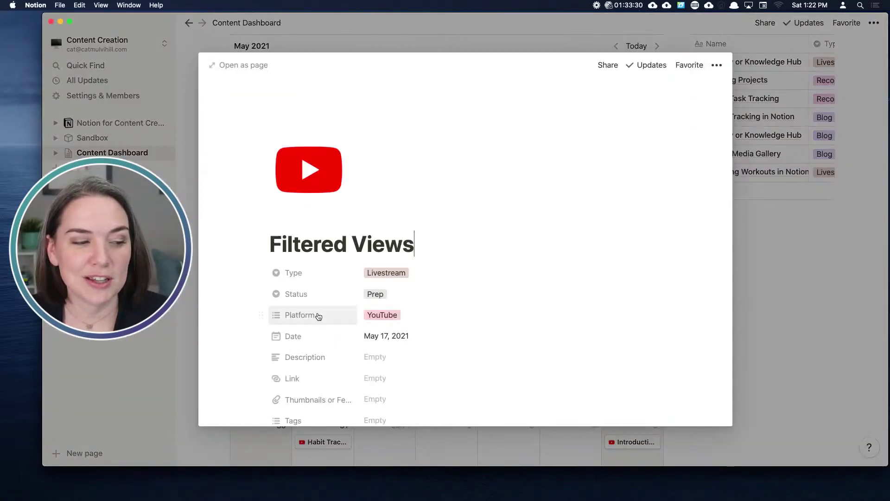
{"action": "scroll", "coordinate": [451, 246], "scroll_direction": "down", "scroll_amount": 1}
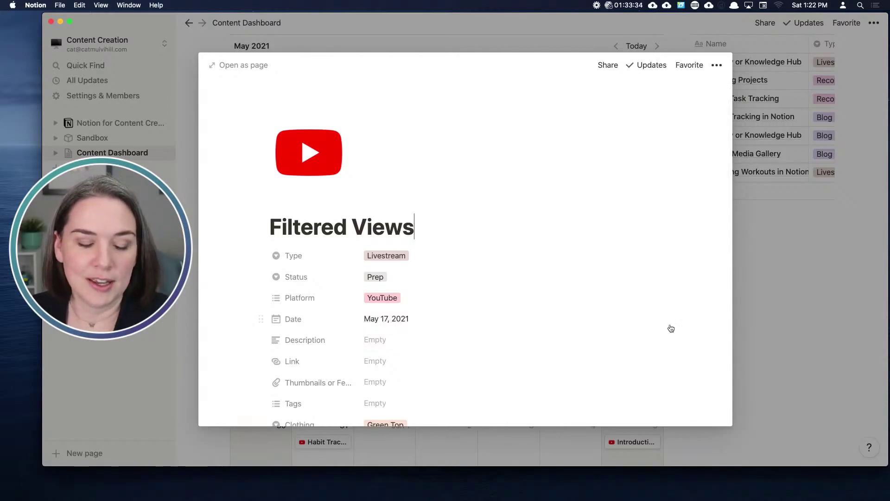
{"action": "left_click", "coordinate": [763, 311]}
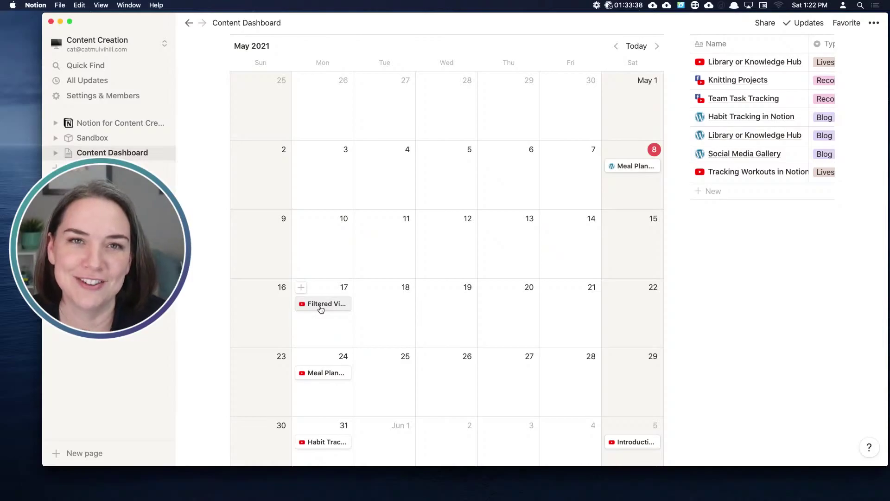
{"action": "left_click_drag", "start_coordinate": [320, 309], "coordinate": [325, 276]}
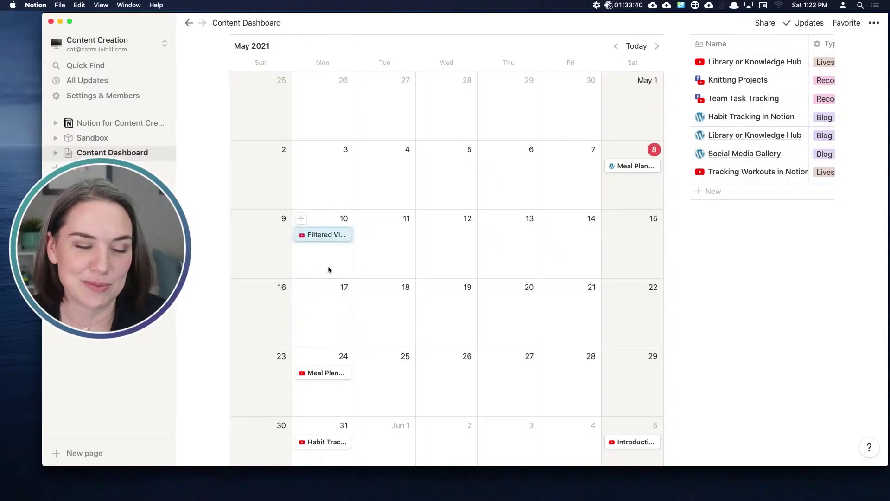
{"action": "left_click", "coordinate": [323, 236]}
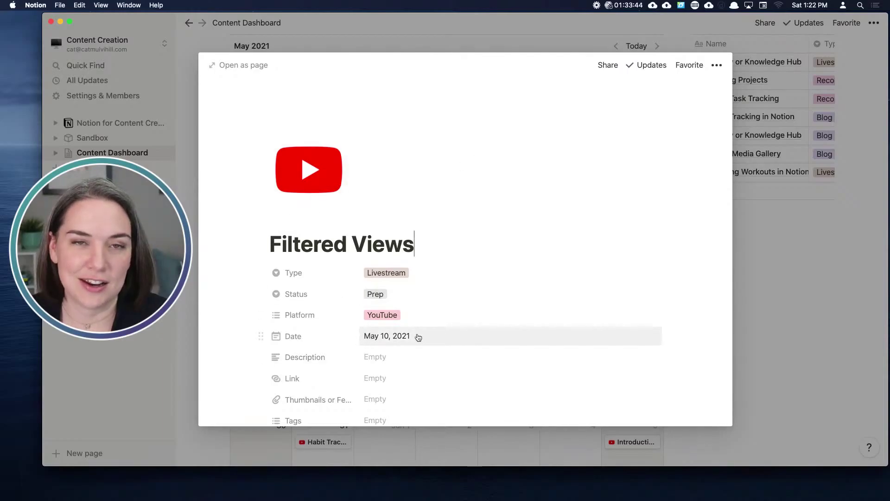
{"action": "left_click", "coordinate": [771, 324]}
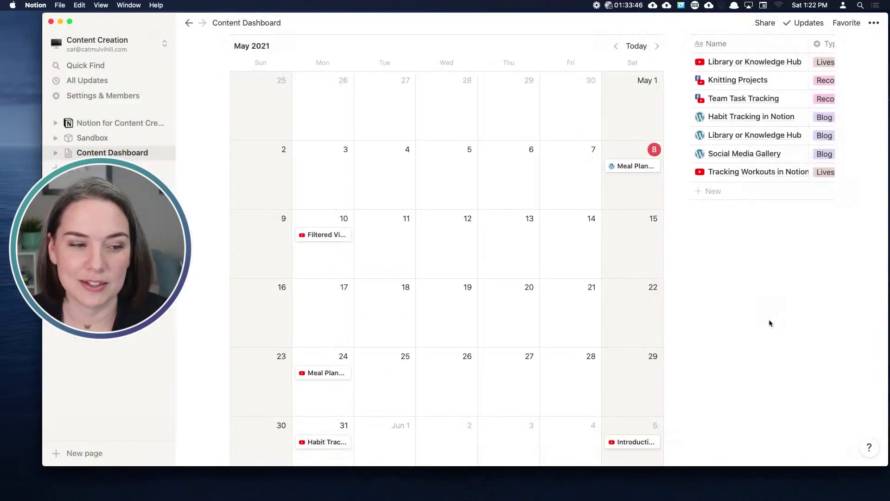
Schedule the unscheduled YouTube entry Library or Knowledge Hub on May 17 in the calendar
{"action": "scroll", "coordinate": [696, 131], "scroll_direction": "up", "scroll_amount": 1}
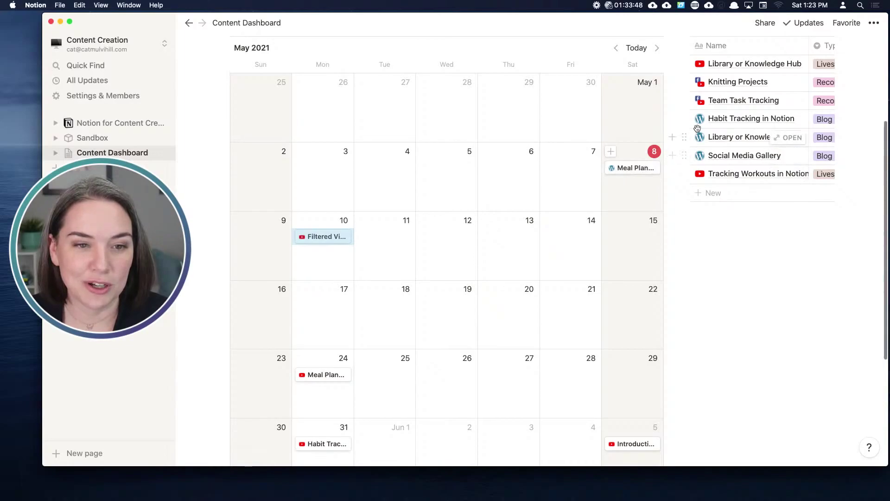
{"action": "left_click_drag", "start_coordinate": [684, 64], "coordinate": [305, 311]}
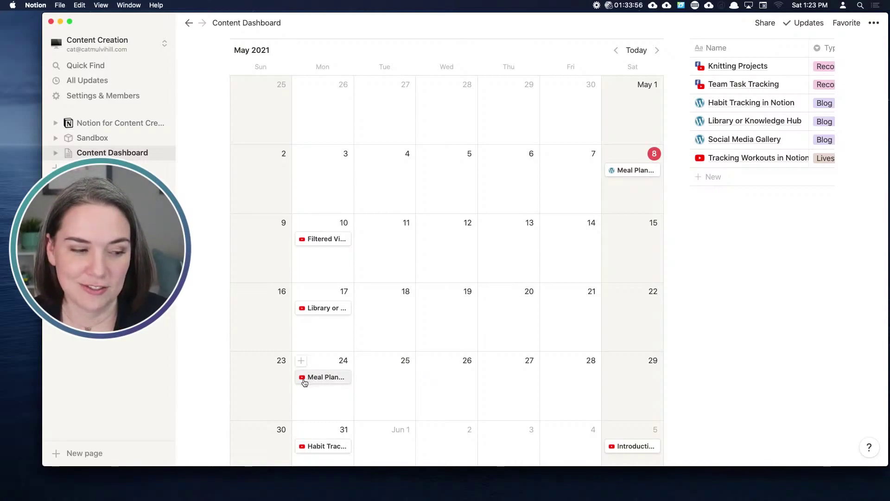
Move the May 24 Meal Planning entry from the calendar back into the Unscheduled table, and open it to check its Date
{"action": "left_click_drag", "start_coordinate": [303, 381], "coordinate": [719, 156]}
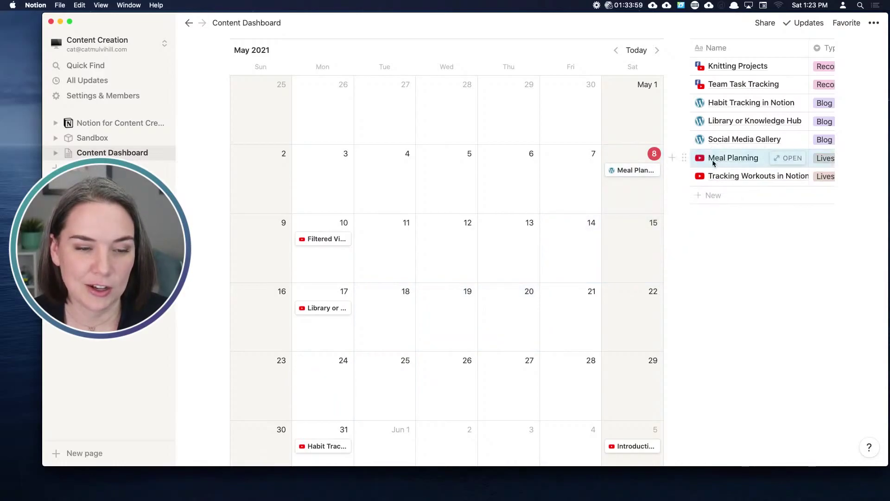
{"action": "left_click", "coordinate": [789, 159]}
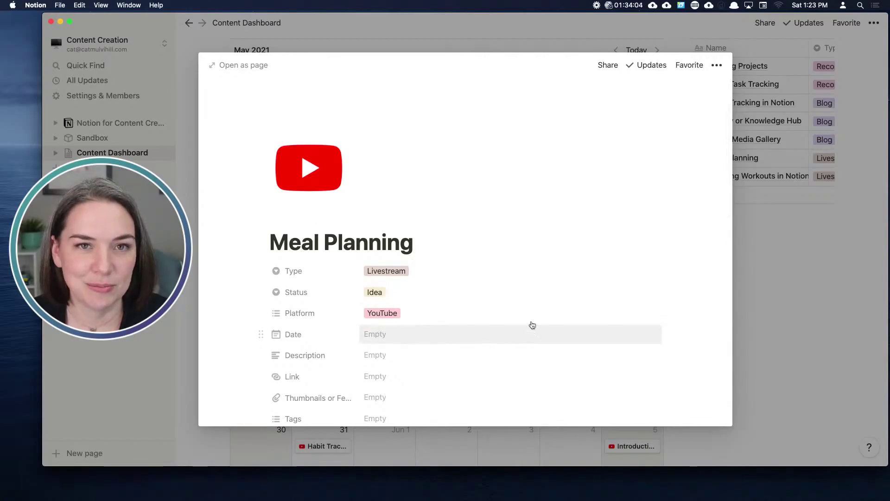
{"action": "left_click", "coordinate": [766, 292]}
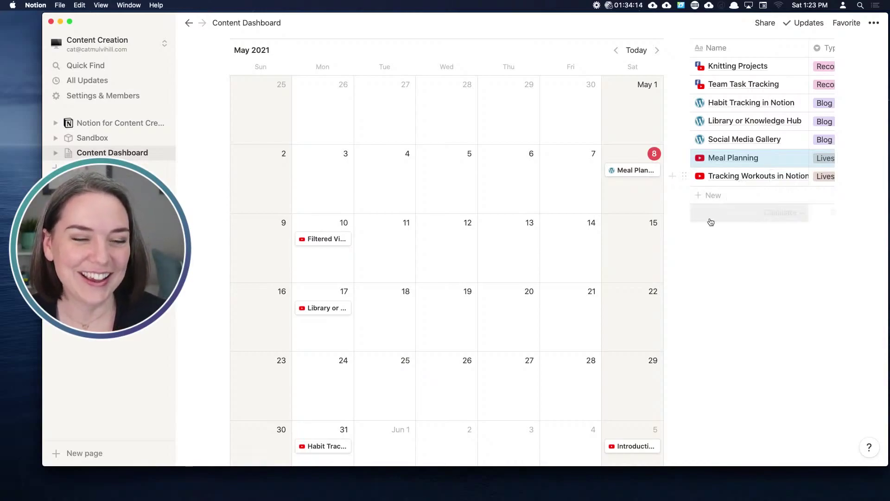
Schedule the unscheduled video entries on the calendar: Tracking Workouts in Notion on May 24, Knitting Projects on May 20 and Team Task Tracking on May 27
{"action": "scroll", "coordinate": [715, 191], "scroll_direction": "up", "scroll_amount": 1}
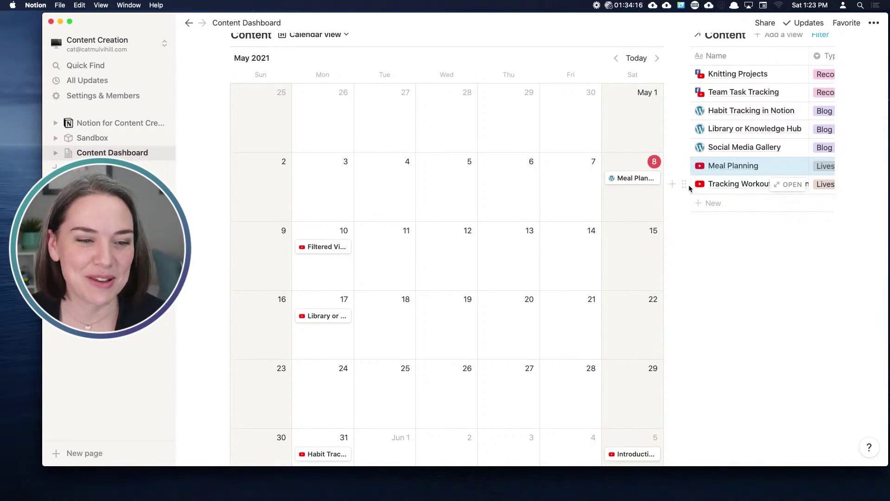
{"action": "left_click_drag", "start_coordinate": [685, 185], "coordinate": [313, 380]}
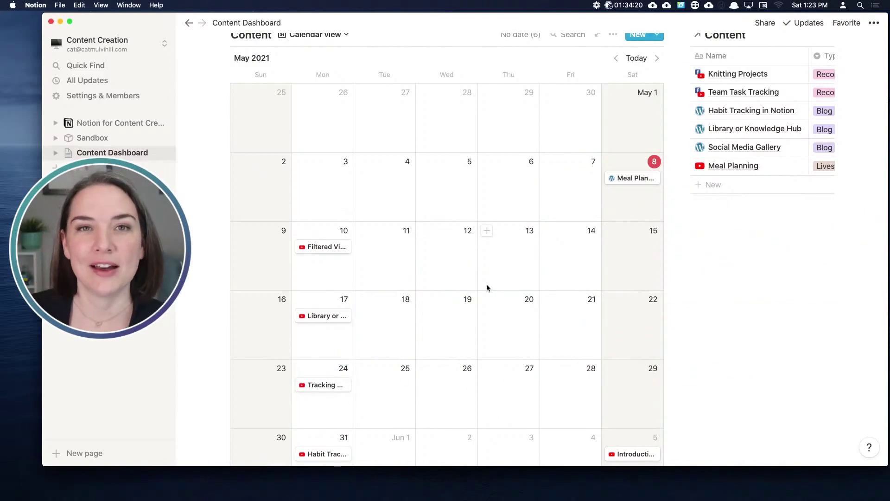
{"action": "scroll", "coordinate": [757, 92], "scroll_direction": "up", "scroll_amount": 1}
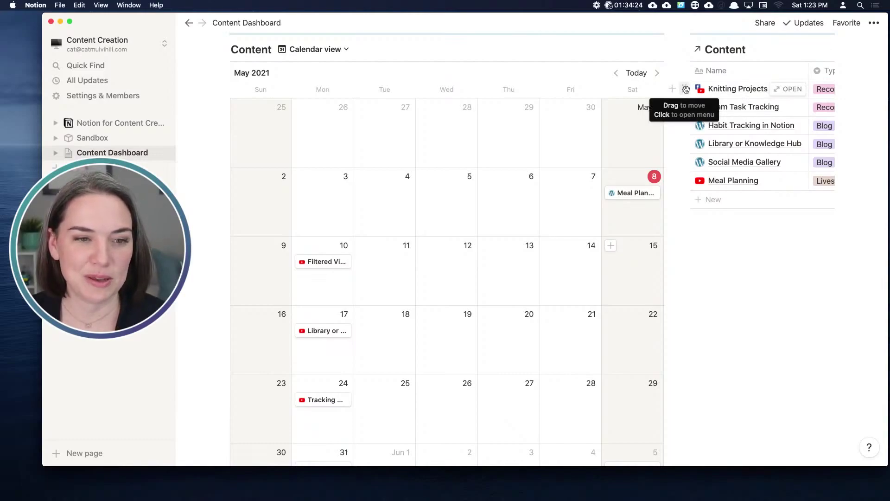
{"action": "left_click_drag", "start_coordinate": [685, 88], "coordinate": [484, 316]}
{"action": "left_click_drag", "start_coordinate": [687, 87], "coordinate": [497, 399]}
{"action": "scroll", "coordinate": [789, 314], "scroll_direction": "down", "scroll_amount": 2}
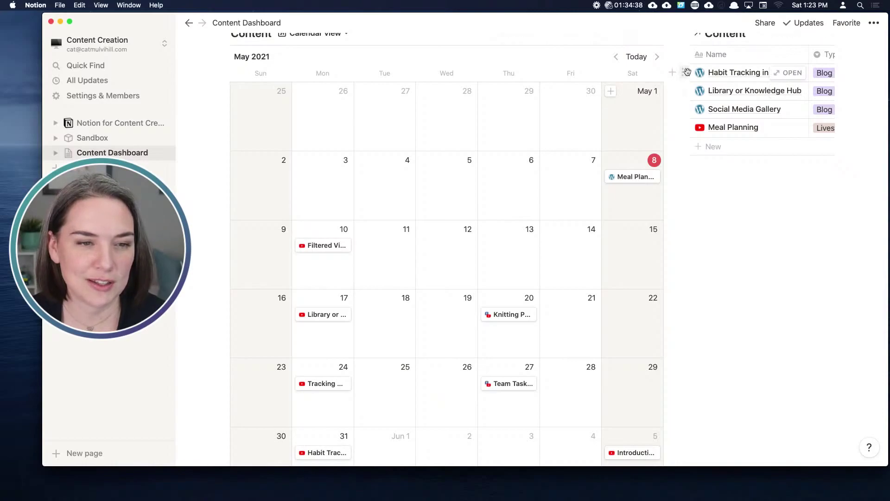
Schedule the unscheduled blog entries on the calendar: Habit Tracking in Notion on May 31, Library or Knowledge Hub on May 17 and Social Media Gallery on May 25
{"action": "left_click_drag", "start_coordinate": [683, 72], "coordinate": [302, 419]}
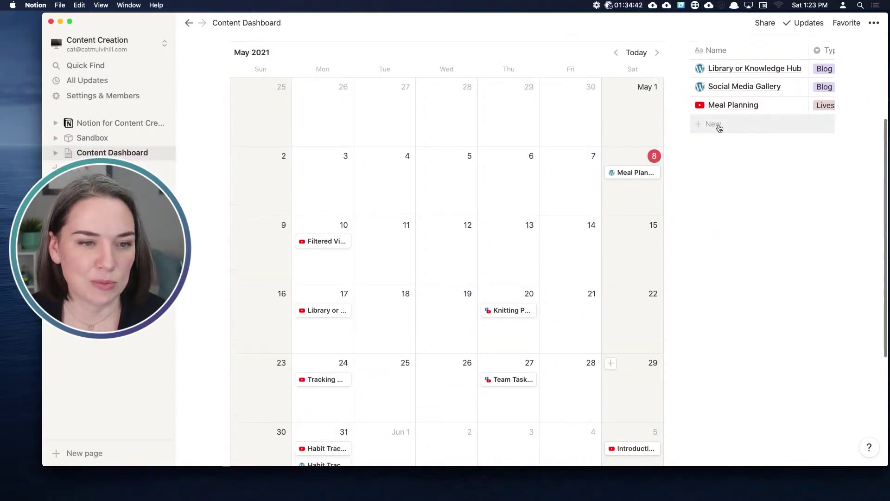
{"action": "left_click_drag", "start_coordinate": [685, 68], "coordinate": [327, 329]}
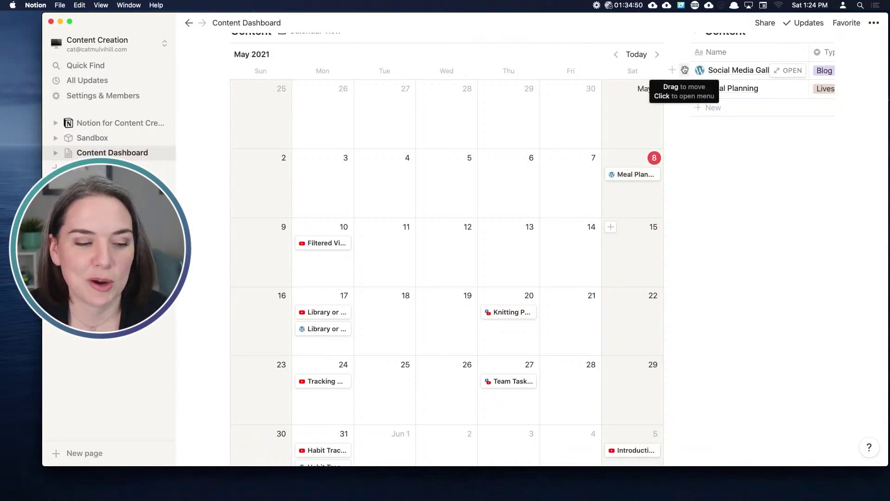
{"action": "left_click", "coordinate": [686, 69]}
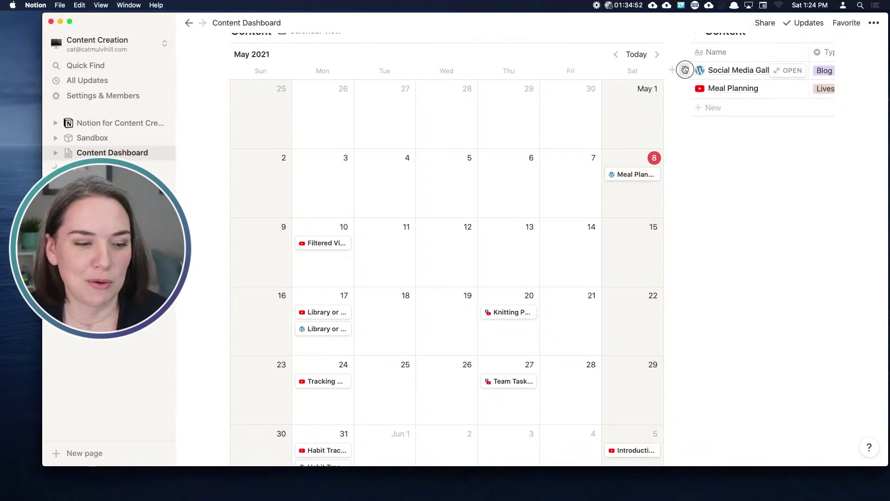
{"action": "left_click_drag", "start_coordinate": [685, 70], "coordinate": [366, 392]}
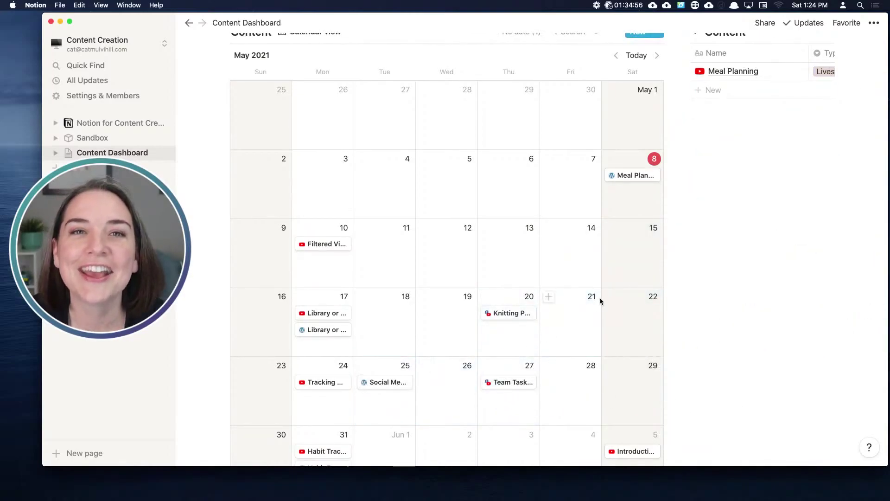
Review the filled May calendar and compare how much of it and the Unscheduled table fits at smaller and larger zoom levels
{"action": "scroll", "coordinate": [649, 311], "scroll_direction": "down", "scroll_amount": 2}
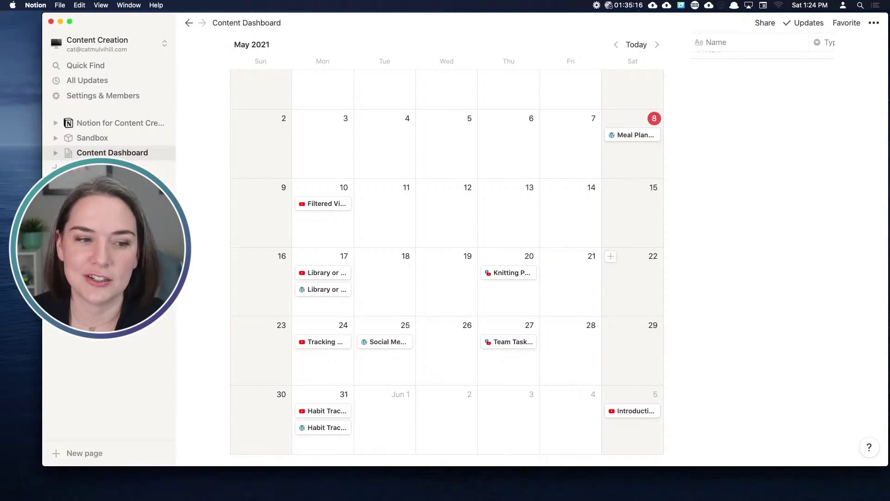
{"action": "scroll", "coordinate": [742, 219], "scroll_direction": "up", "scroll_amount": 3}
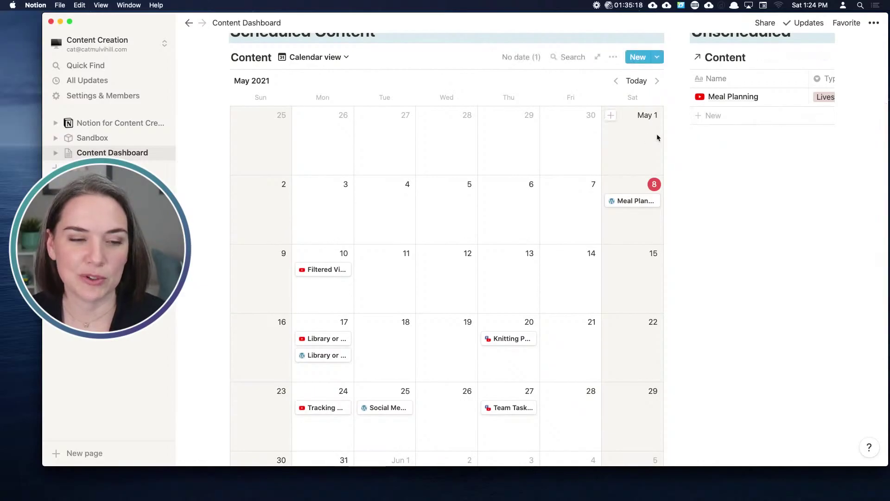
{"action": "scroll", "coordinate": [742, 115], "scroll_direction": "up", "scroll_amount": 2}
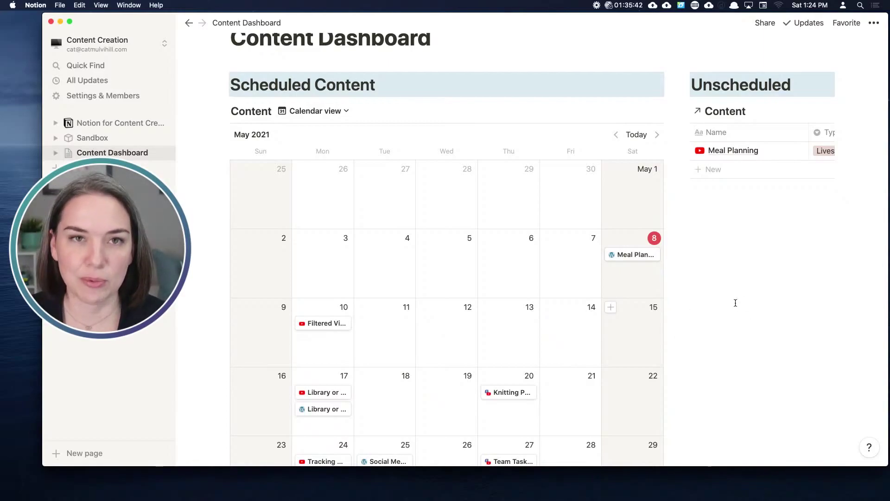
{"action": "key", "text": "super+minus"}
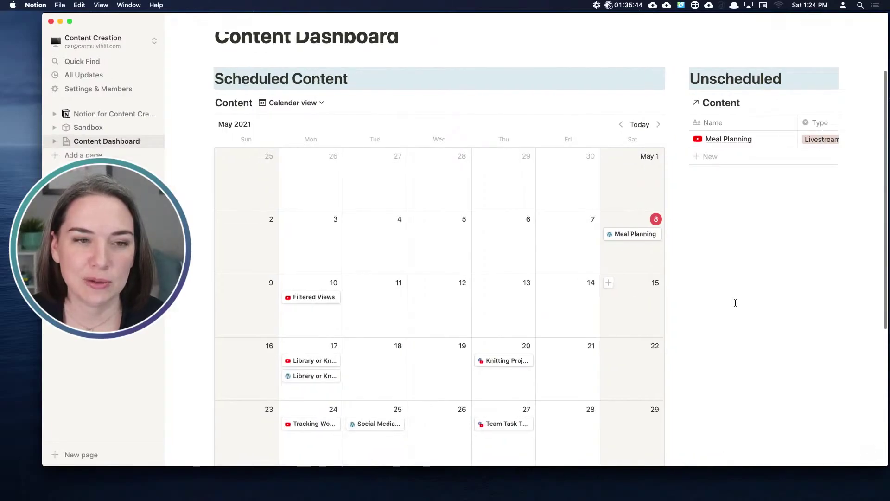
{"action": "key", "text": "super+minus"}
{"action": "key", "text": "super+minus"}
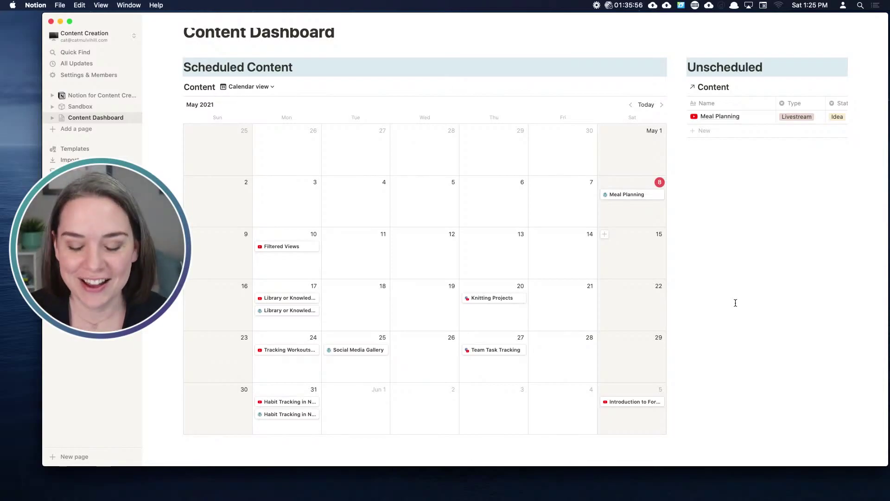
{"action": "key", "text": "super+equal"}
{"action": "key", "text": "super+equal"}
{"action": "key", "text": "super+equal"}
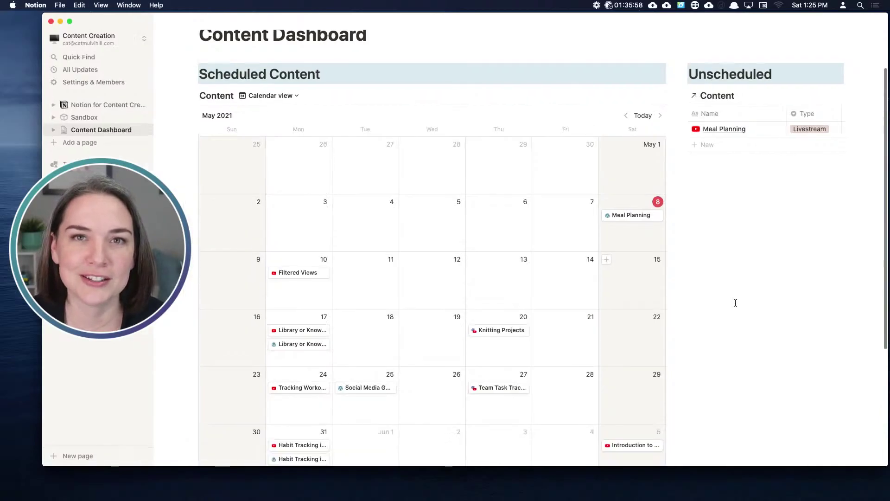
{"action": "key", "text": "super+equal"}
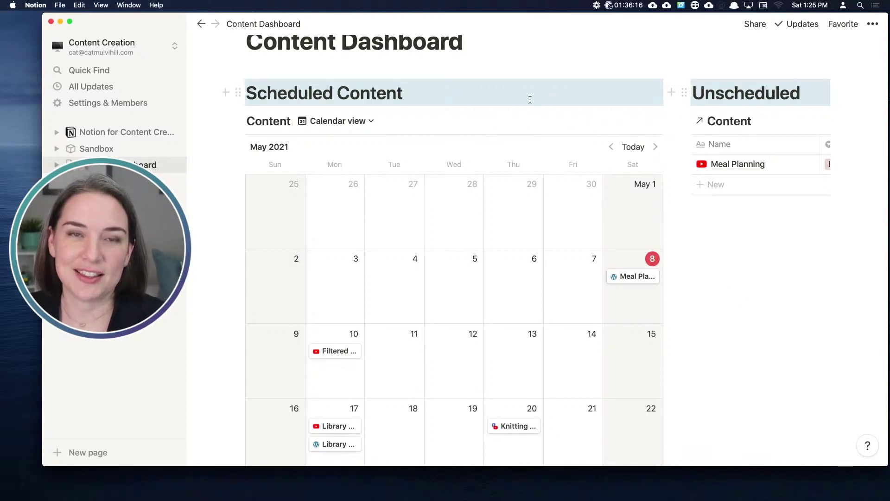
Turn the Scheduled Content and Unscheduled titles into Heading 2 blocks
{"action": "left_click", "coordinate": [239, 92]}
{"action": "mouse_move", "coordinate": [200, 98]}
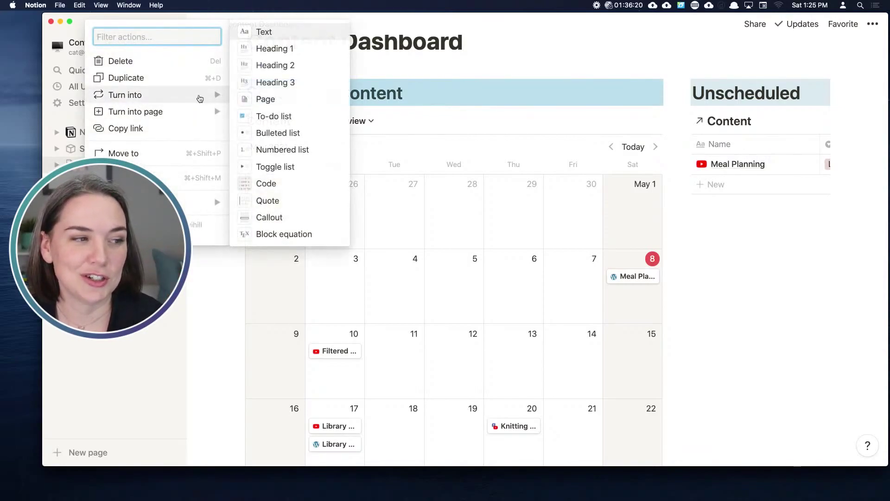
{"action": "left_click", "coordinate": [271, 67]}
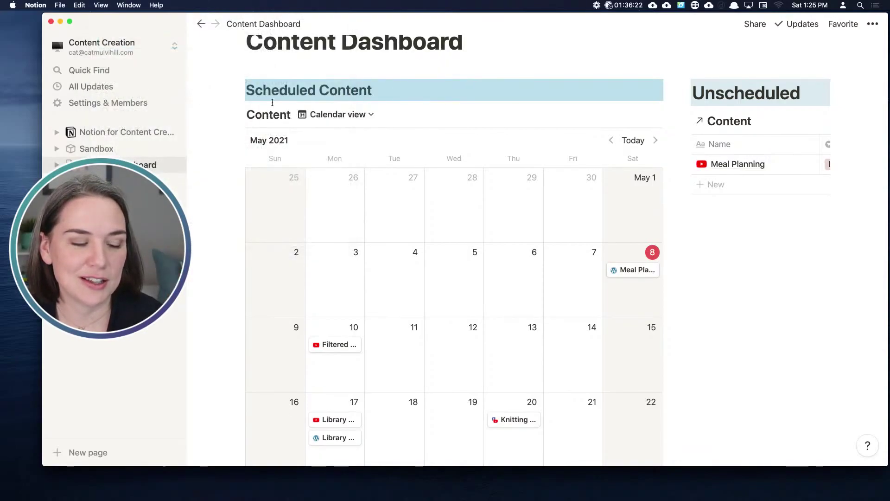
{"action": "left_click", "coordinate": [685, 93]}
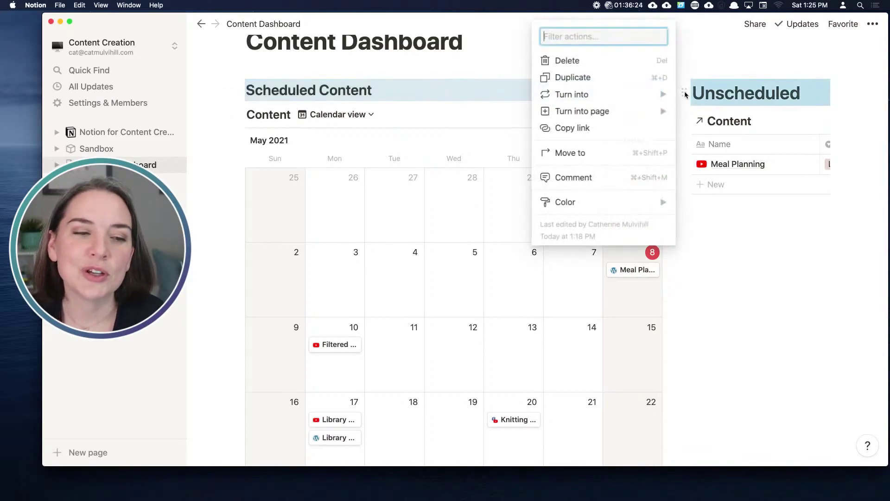
{"action": "mouse_move", "coordinate": [661, 96]}
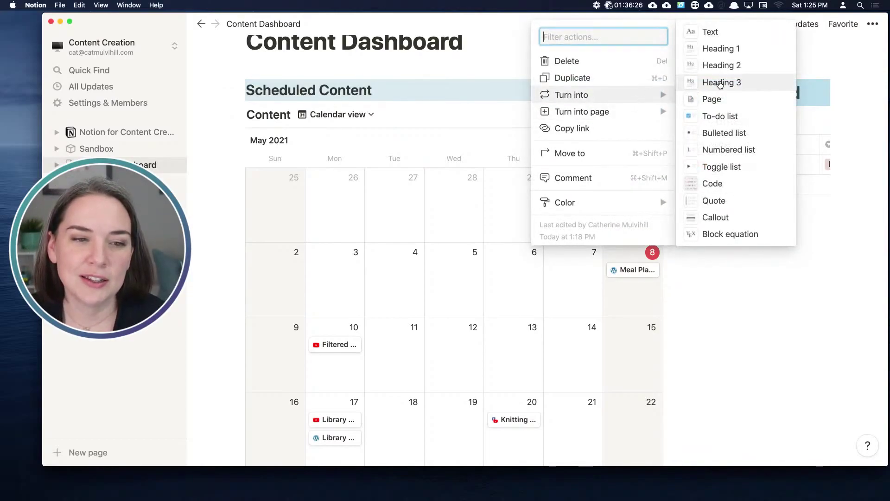
{"action": "left_click", "coordinate": [722, 65]}
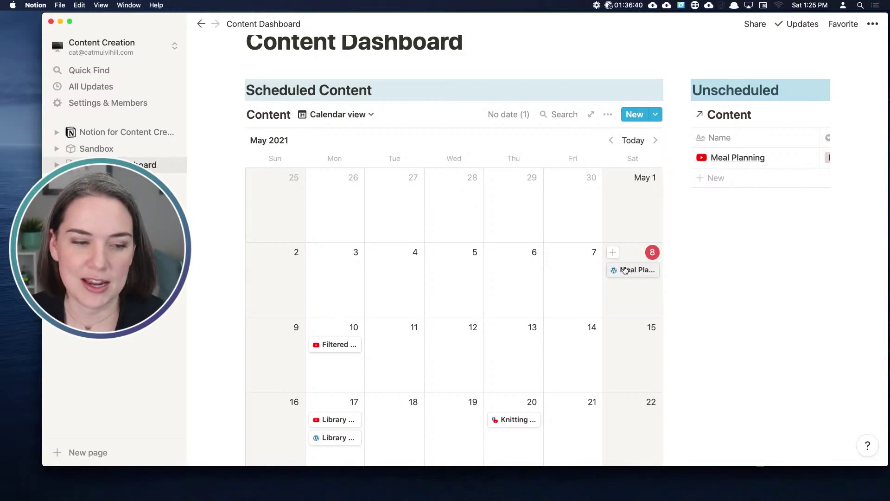
Move the May 8 Meal Planning blog entry from the calendar into the Unscheduled table
{"action": "left_click_drag", "start_coordinate": [617, 269], "coordinate": [692, 167]}
{"action": "scroll", "coordinate": [599, 230], "scroll_direction": "down", "scroll_amount": 1}
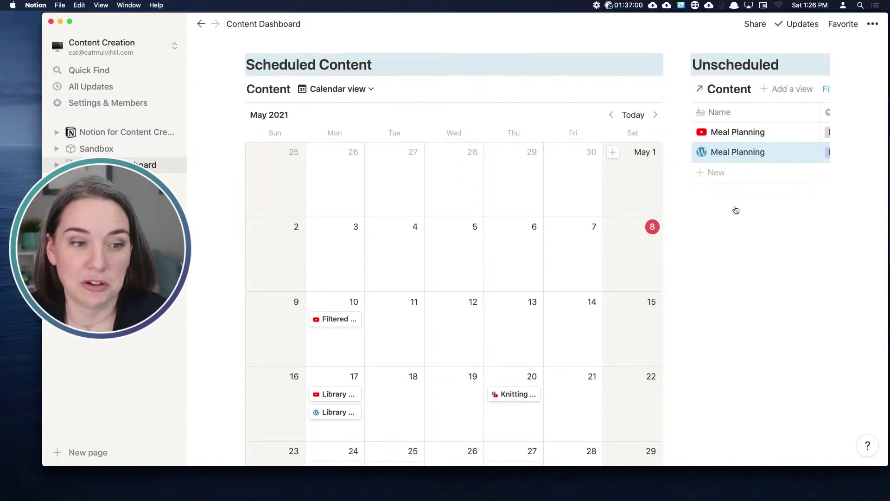
Move the May 20 Knitting Projects entry to the empty area below the Unscheduled table, inspect it as a page, and return to the dashboard
{"action": "left_click_drag", "start_coordinate": [503, 394], "coordinate": [730, 200]}
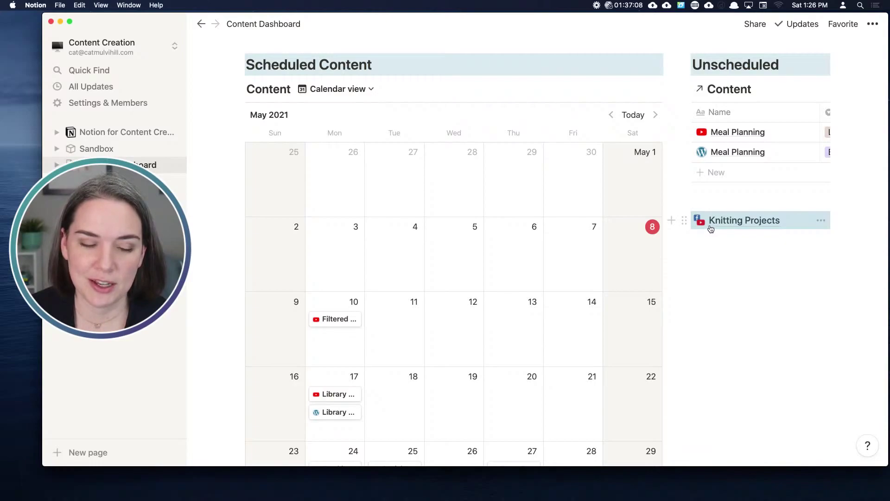
{"action": "left_click", "coordinate": [711, 229]}
{"action": "scroll", "coordinate": [394, 260], "scroll_direction": "down", "scroll_amount": 2}
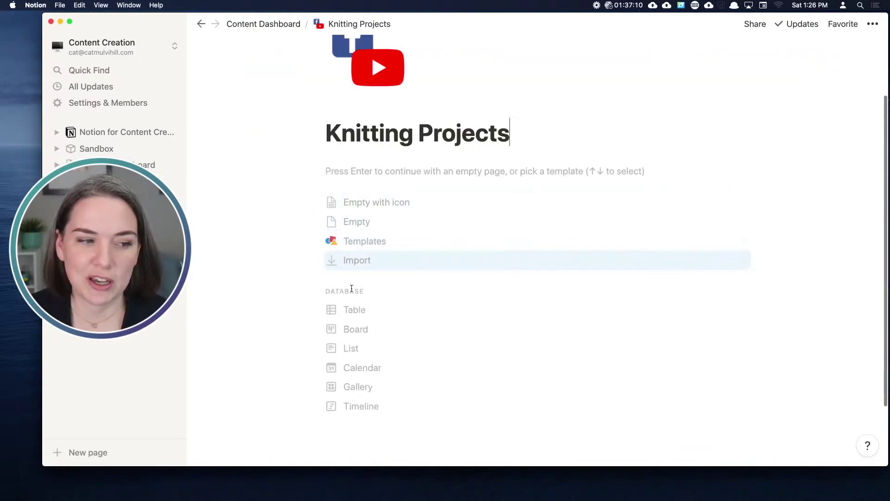
{"action": "scroll", "coordinate": [570, 201], "scroll_direction": "up", "scroll_amount": 4}
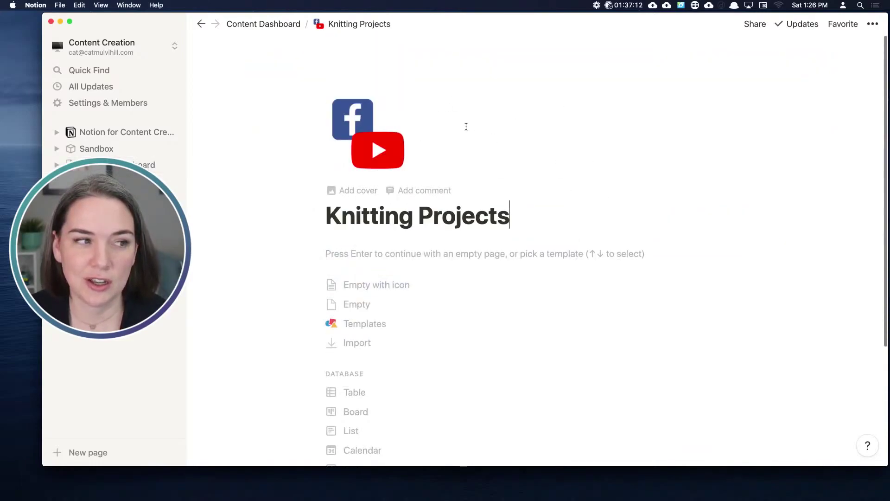
{"action": "left_click", "coordinate": [260, 24]}
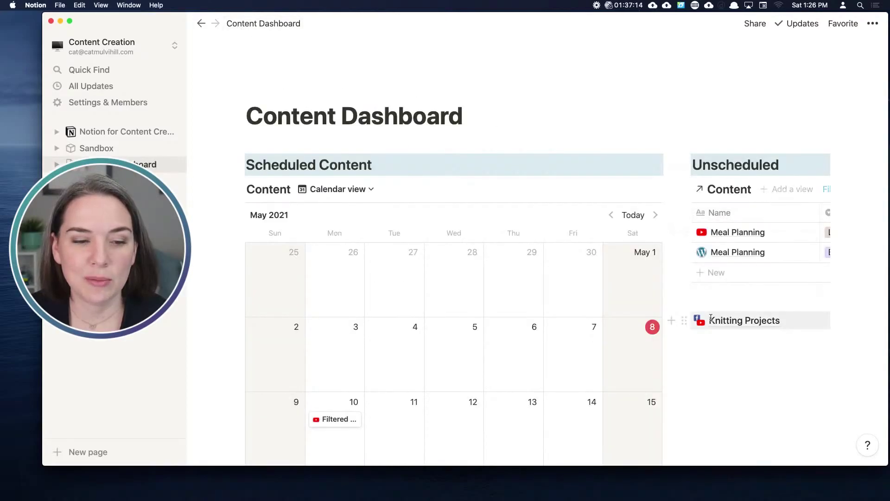
Move the Knitting Projects page into the Unscheduled table and open the entry to check its properties
{"action": "left_click_drag", "start_coordinate": [684, 320], "coordinate": [693, 264]}
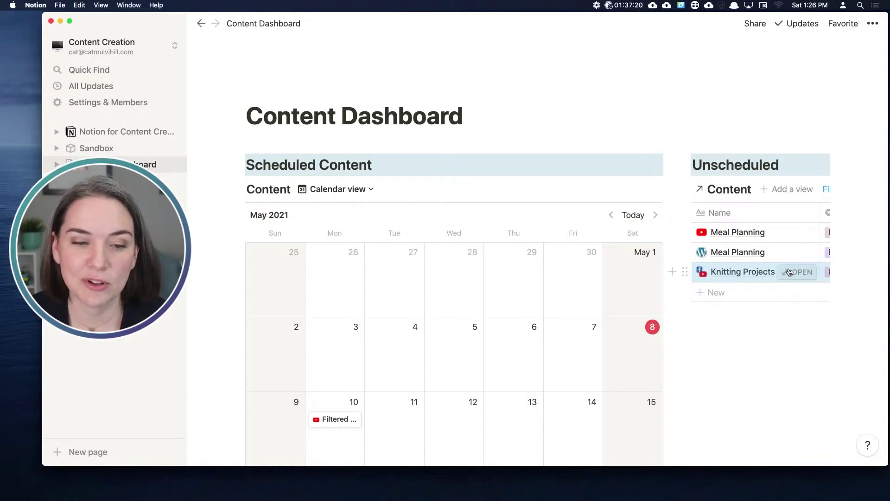
{"action": "left_click", "coordinate": [790, 274]}
{"action": "scroll", "coordinate": [394, 348], "scroll_direction": "down", "scroll_amount": 3}
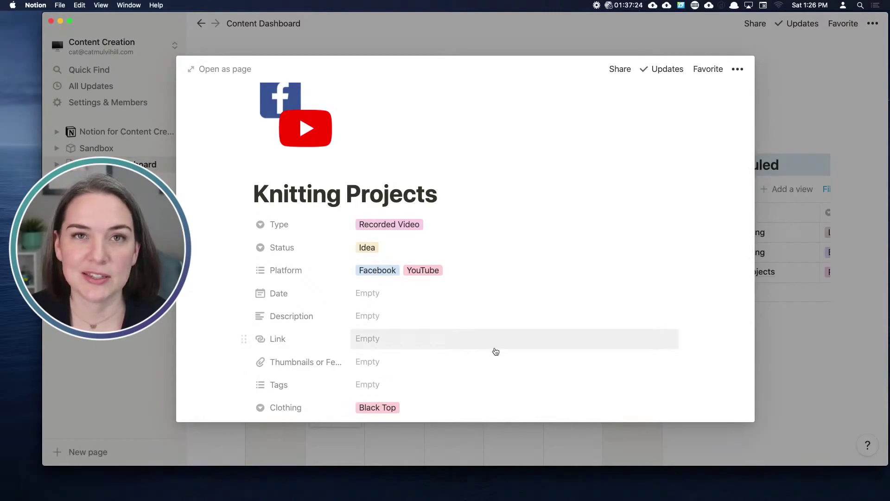
{"action": "left_click", "coordinate": [784, 319]}
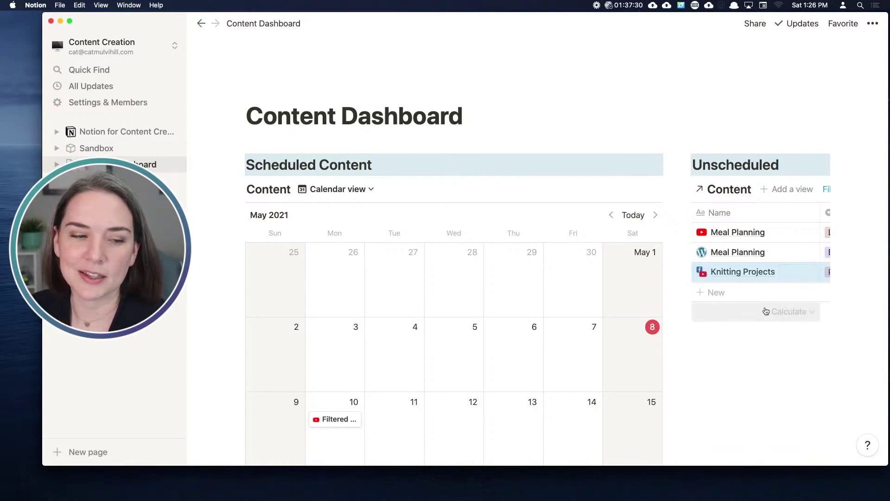
Schedule the Knitting Projects entry from the Unscheduled table on May 20 in the calendar
{"action": "scroll", "coordinate": [766, 311], "scroll_direction": "down", "scroll_amount": 4}
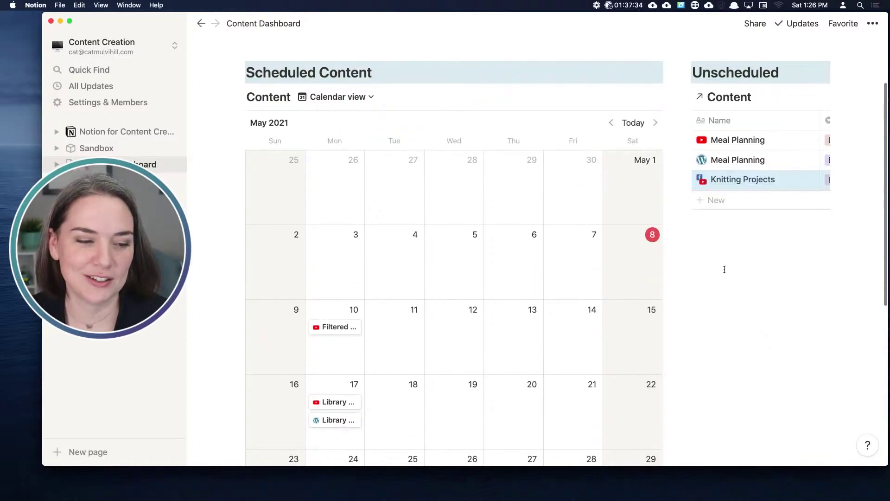
{"action": "scroll", "coordinate": [724, 268], "scroll_direction": "down", "scroll_amount": 1}
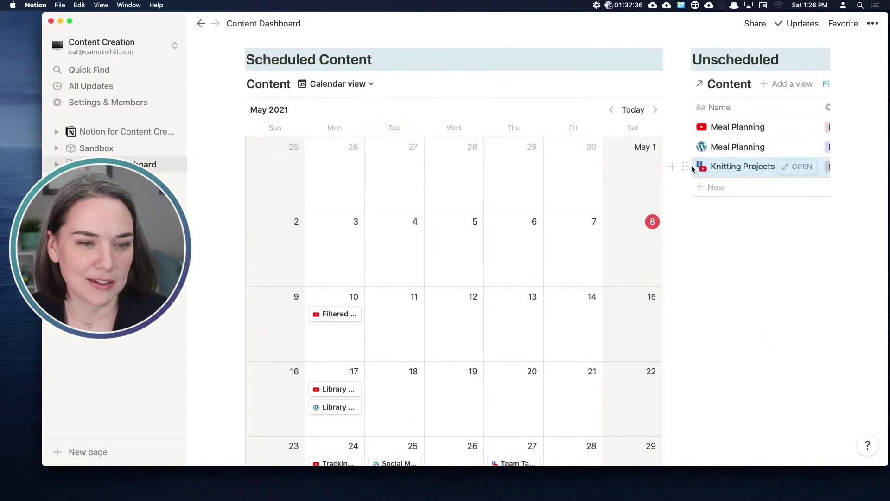
{"action": "left_click_drag", "start_coordinate": [685, 166], "coordinate": [504, 385]}
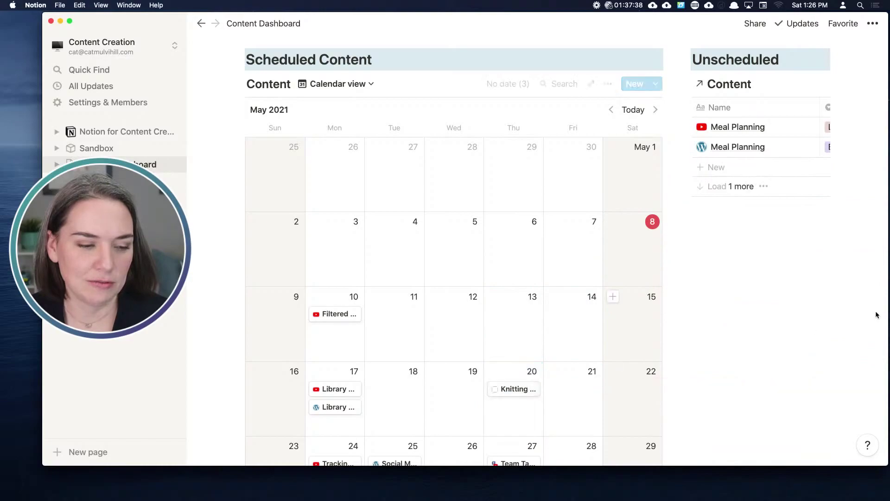
Show the Status property on the entries in the Scheduled Content calendar view
{"action": "scroll", "coordinate": [603, 297], "scroll_direction": "down", "scroll_amount": 5}
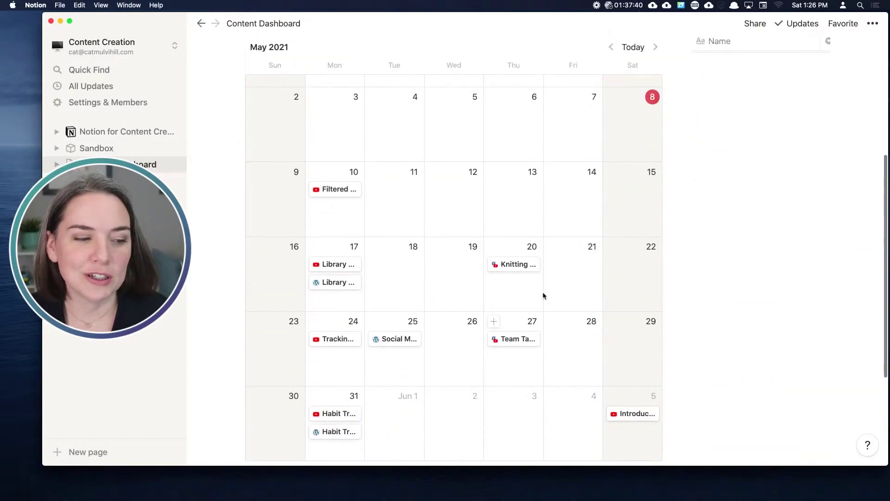
{"action": "scroll", "coordinate": [692, 315], "scroll_direction": "down", "scroll_amount": 2}
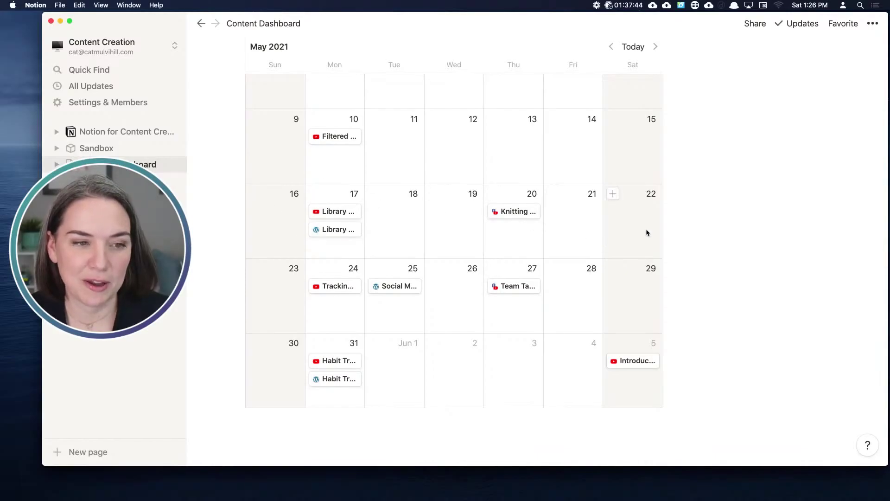
{"action": "scroll", "coordinate": [648, 228], "scroll_direction": "up", "scroll_amount": 1}
{"action": "scroll", "coordinate": [649, 229], "scroll_direction": "up", "scroll_amount": 5}
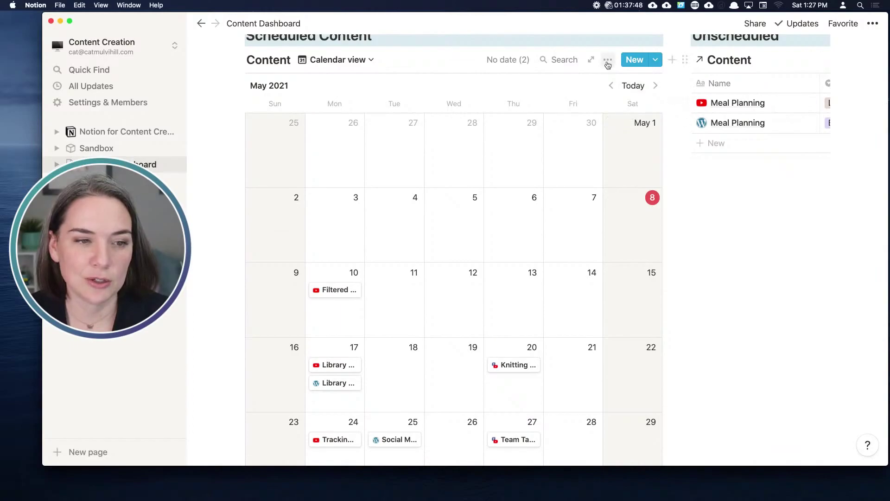
{"action": "left_click", "coordinate": [608, 64]}
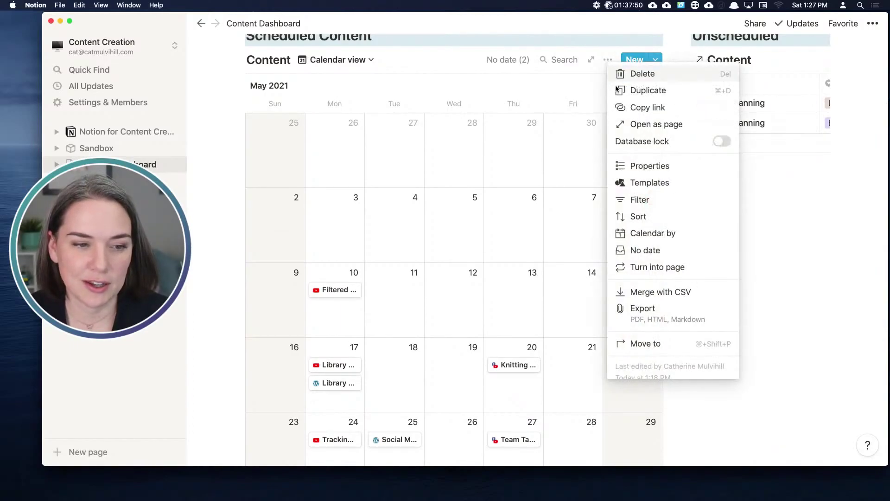
{"action": "left_click", "coordinate": [643, 170]}
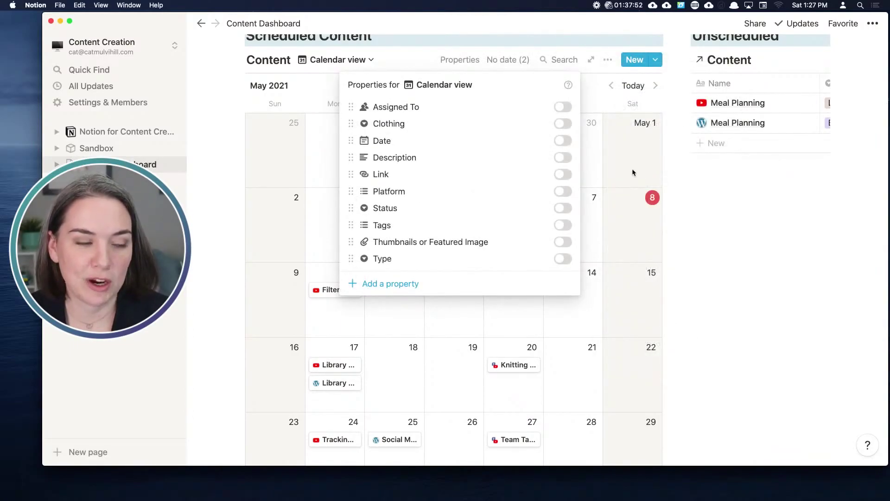
{"action": "left_click", "coordinate": [561, 209]}
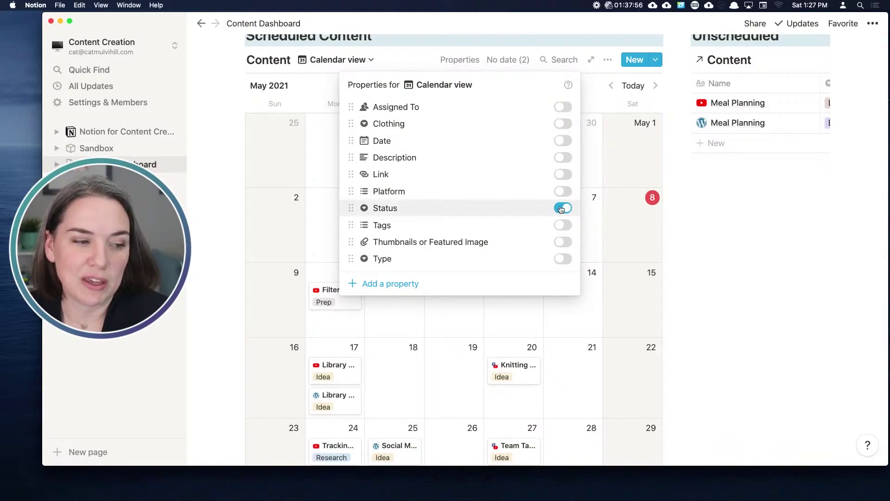
Try showing the Tags and Assigned To properties on the calendar entries, hiding each again
{"action": "left_click", "coordinate": [564, 226]}
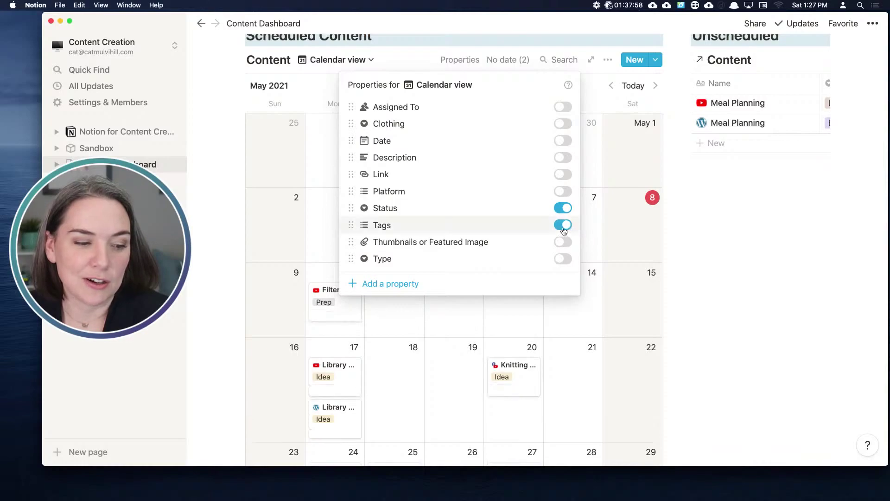
{"action": "left_click", "coordinate": [563, 226]}
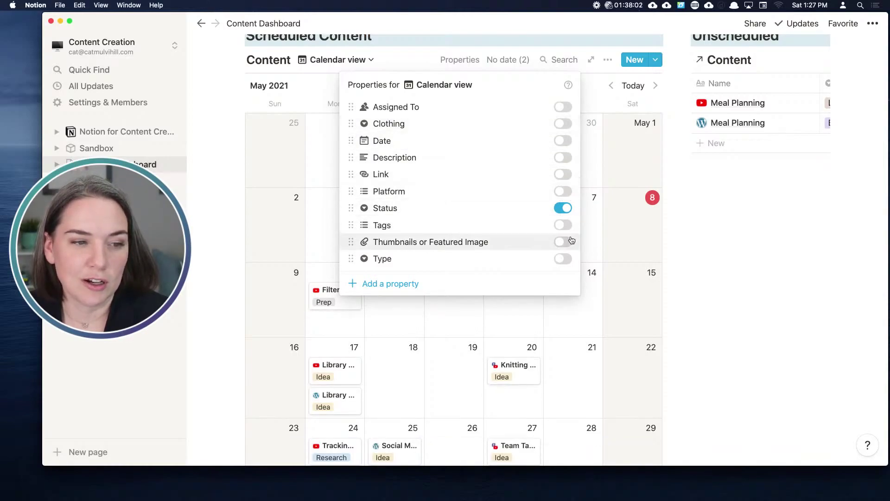
{"action": "left_click", "coordinate": [562, 108]}
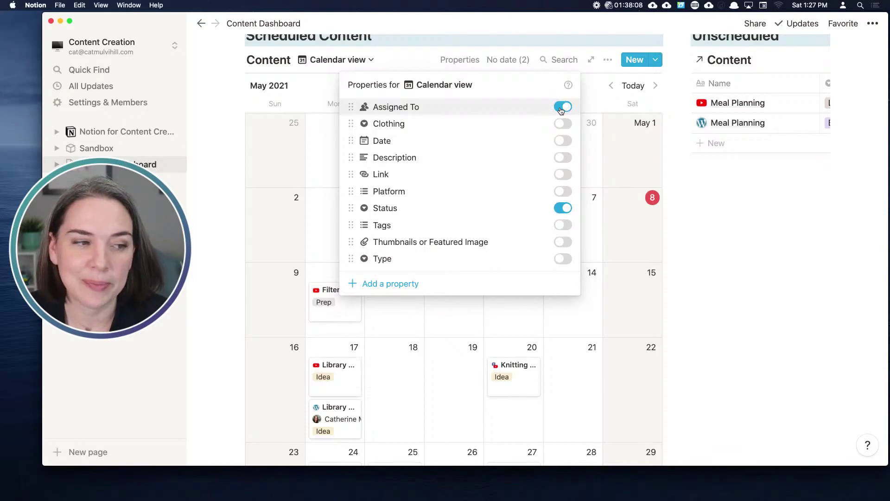
{"action": "left_click", "coordinate": [562, 108]}
{"action": "left_click", "coordinate": [683, 252]}
Open the May 20 Knitting Projects entry and add a checkbox property named Thumbnail
{"action": "scroll", "coordinate": [684, 251], "scroll_direction": "down", "scroll_amount": 3}
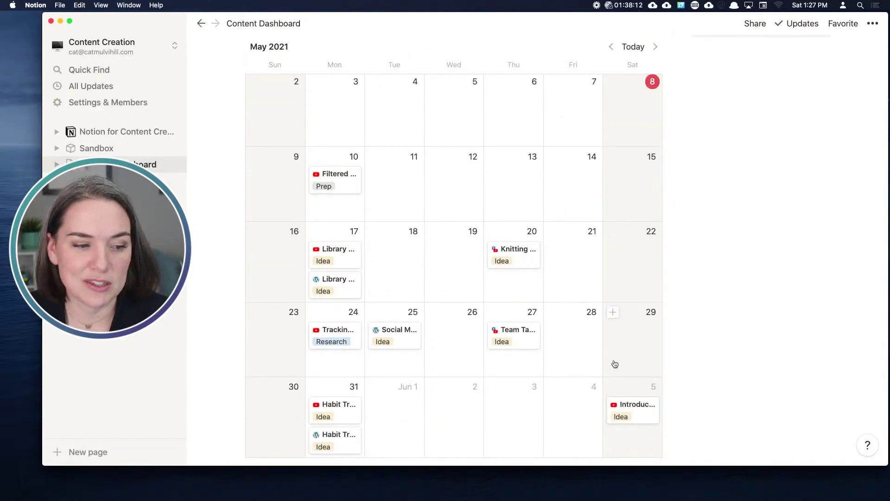
{"action": "scroll", "coordinate": [512, 274], "scroll_direction": "down", "scroll_amount": 1}
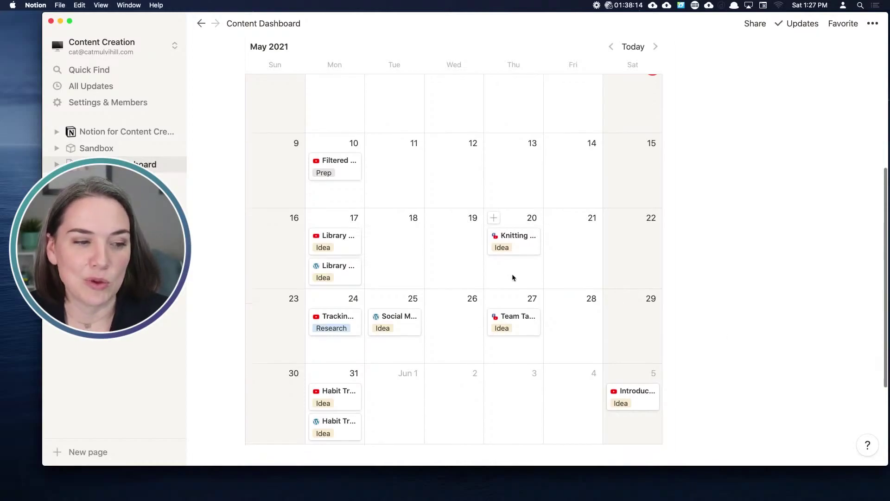
{"action": "scroll", "coordinate": [512, 273], "scroll_direction": "up", "scroll_amount": 2}
{"action": "scroll", "coordinate": [513, 274], "scroll_direction": "up", "scroll_amount": 3}
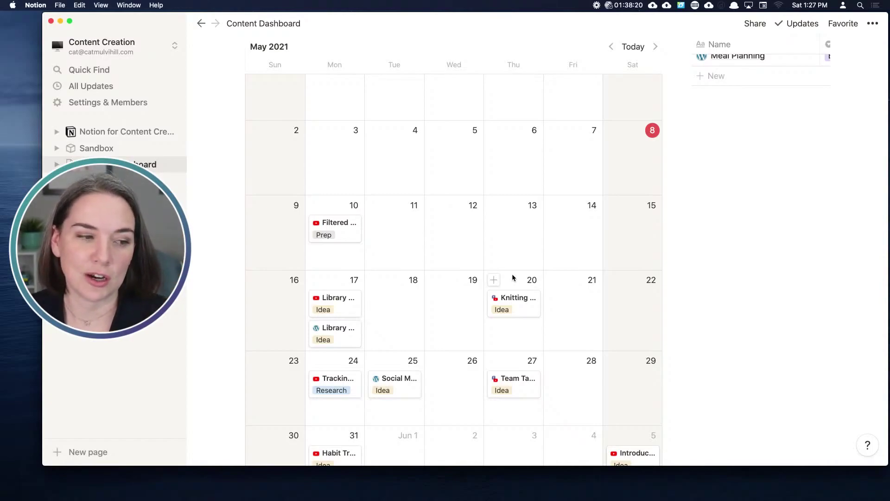
{"action": "scroll", "coordinate": [521, 272], "scroll_direction": "down", "scroll_amount": 1}
{"action": "scroll", "coordinate": [522, 272], "scroll_direction": "up", "scroll_amount": 3}
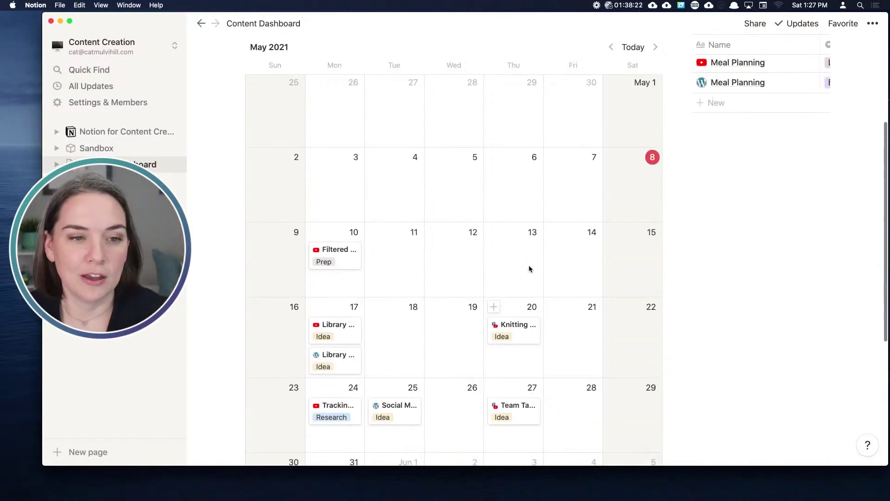
{"action": "left_click", "coordinate": [526, 331]}
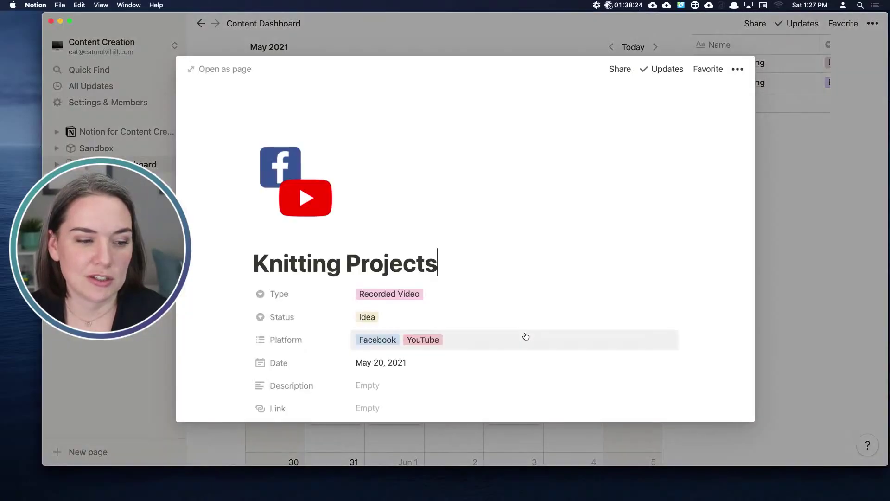
{"action": "scroll", "coordinate": [542, 224], "scroll_direction": "down", "scroll_amount": 6}
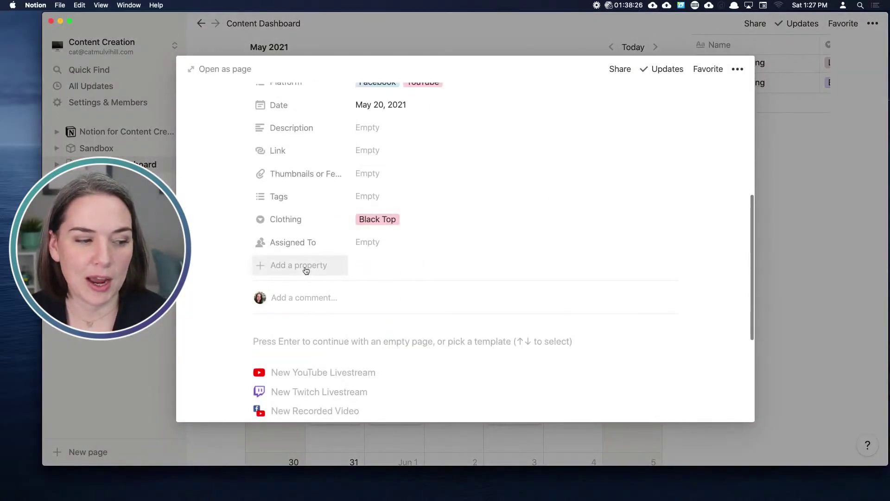
{"action": "left_click", "coordinate": [305, 268]}
{"action": "type", "text": "T"}
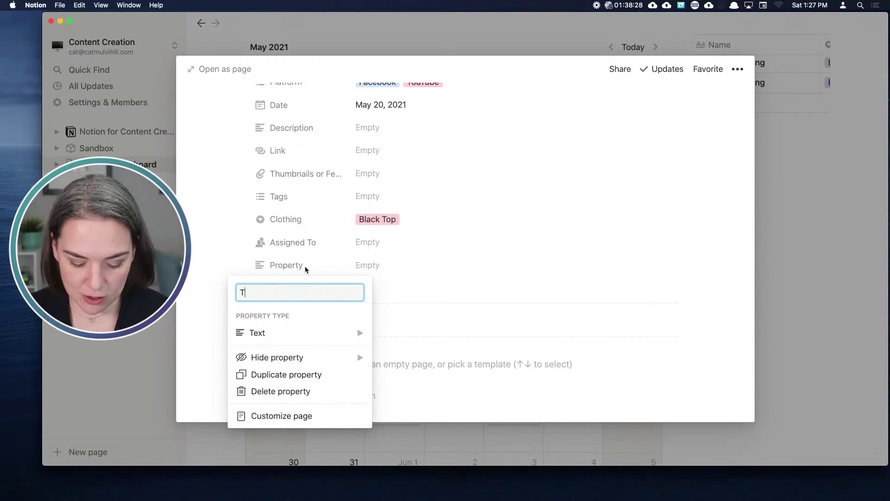
{"action": "type", "text": "humbnail"}
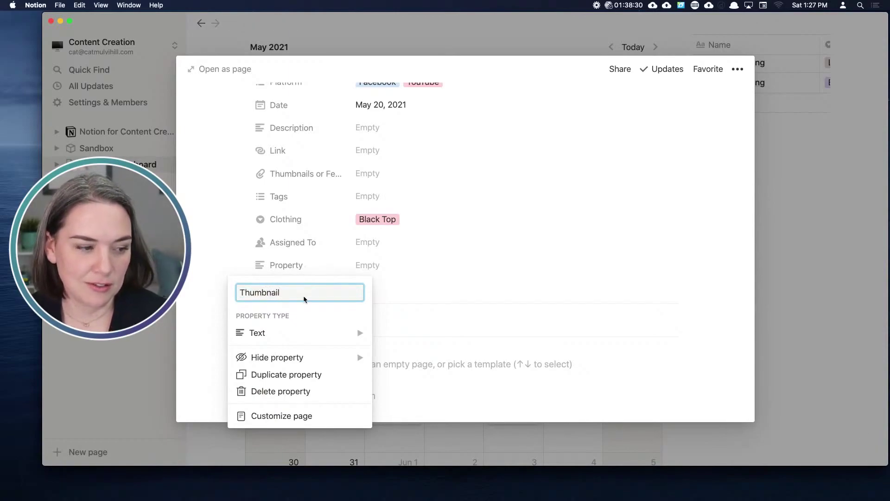
{"action": "left_click", "coordinate": [288, 333]}
{"action": "left_click", "coordinate": [408, 328]}
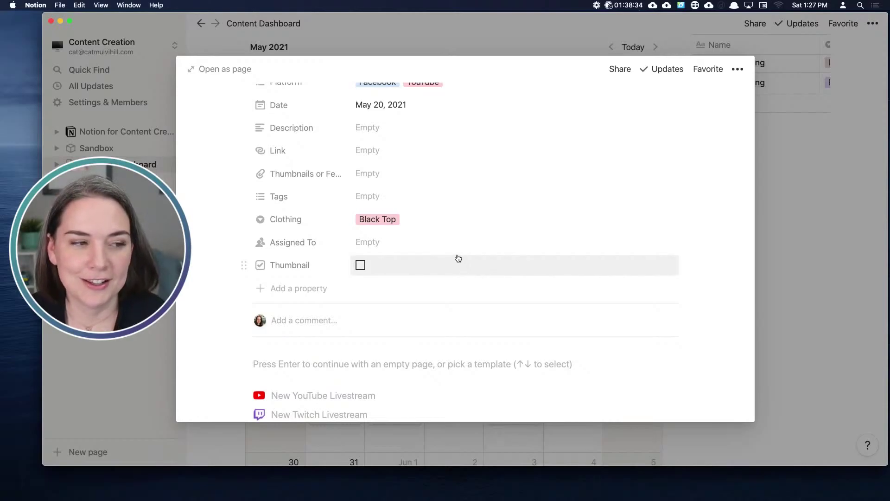
Mark the Thumbnail checkbox as done for Knitting Projects and return to the dashboard
{"action": "scroll", "coordinate": [458, 259], "scroll_direction": "up", "scroll_amount": 1}
{"action": "left_click", "coordinate": [360, 285]}
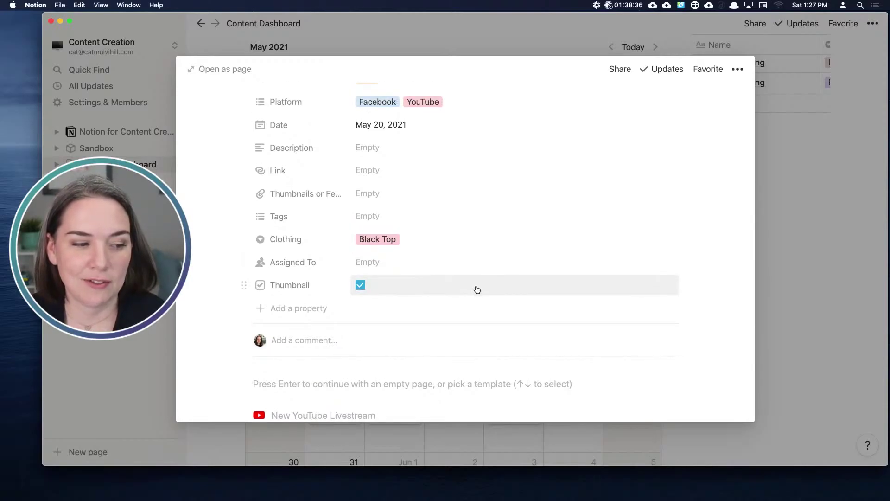
{"action": "left_click", "coordinate": [798, 280]}
Show the Thumbnail checkbox property on the entries in the calendar view
{"action": "scroll", "coordinate": [615, 120], "scroll_direction": "up", "scroll_amount": 1}
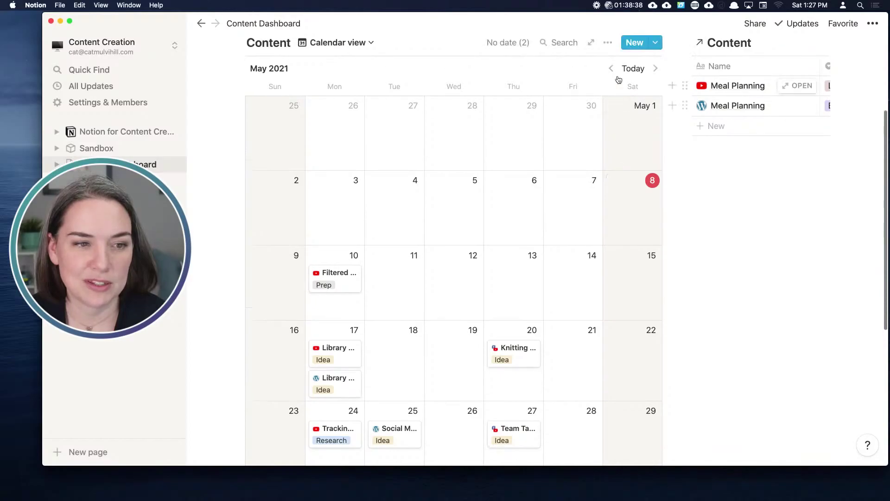
{"action": "left_click", "coordinate": [607, 42]}
{"action": "left_click", "coordinate": [639, 151]}
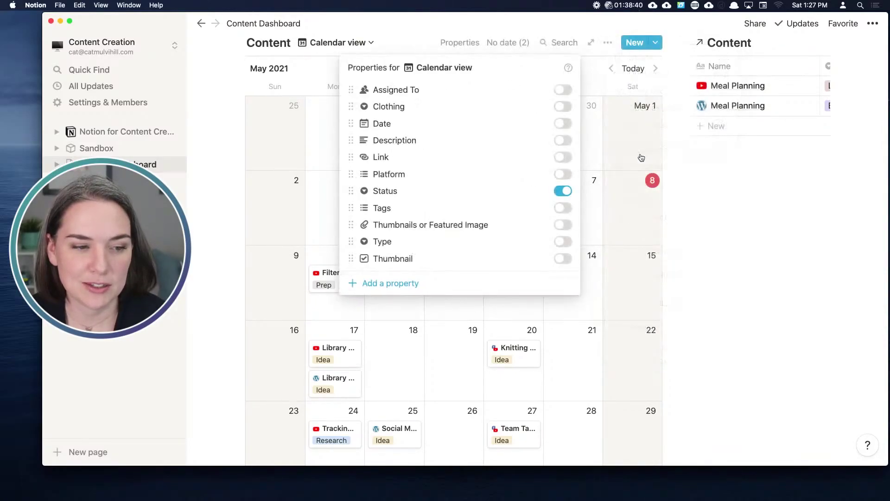
{"action": "left_click", "coordinate": [563, 258]}
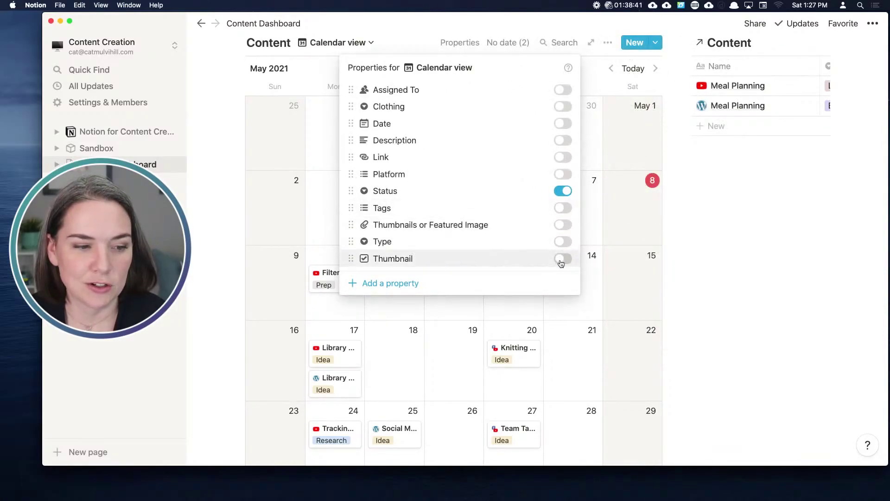
{"action": "left_click", "coordinate": [710, 302]}
{"action": "scroll", "coordinate": [710, 299], "scroll_direction": "down", "scroll_amount": 5}
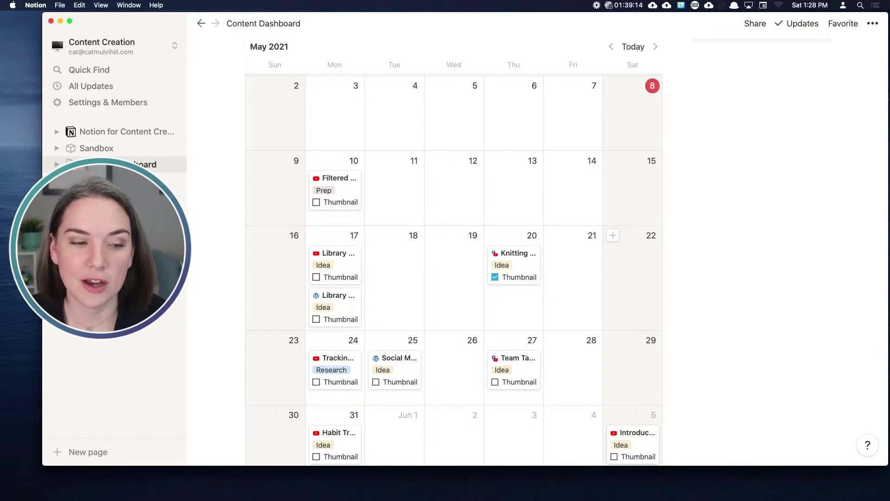
{"action": "left_click", "coordinate": [718, 259]}
{"action": "scroll", "coordinate": [717, 257], "scroll_direction": "up", "scroll_amount": 2}
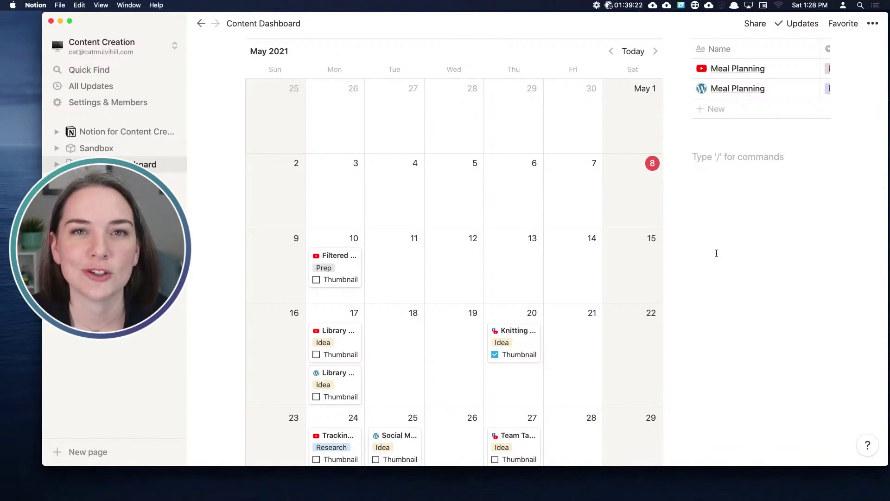
{"action": "scroll", "coordinate": [725, 254], "scroll_direction": "up", "scroll_amount": 2}
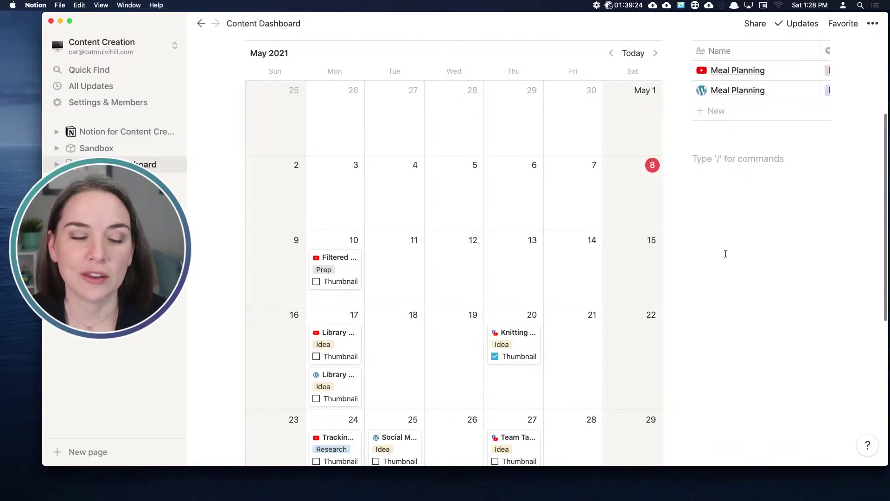
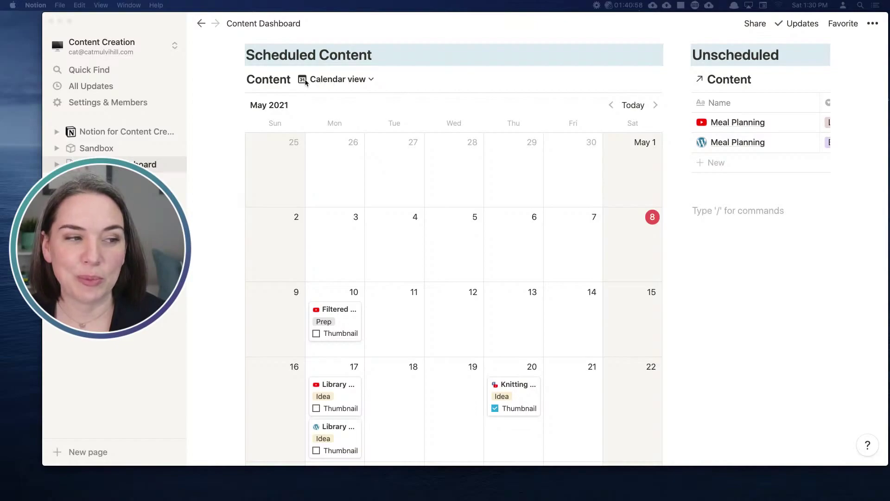
Create a new table view named Links for the Content database under Scheduled Content
{"action": "left_click", "coordinate": [354, 83]}
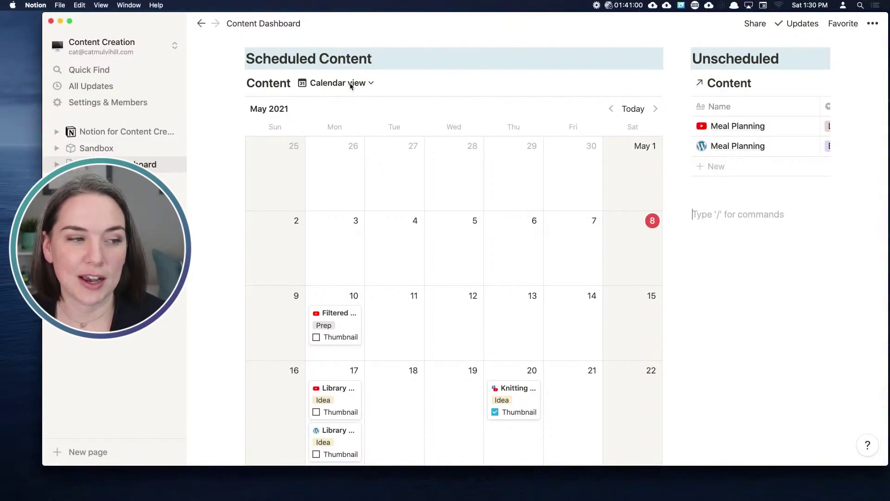
{"action": "left_click", "coordinate": [370, 87]}
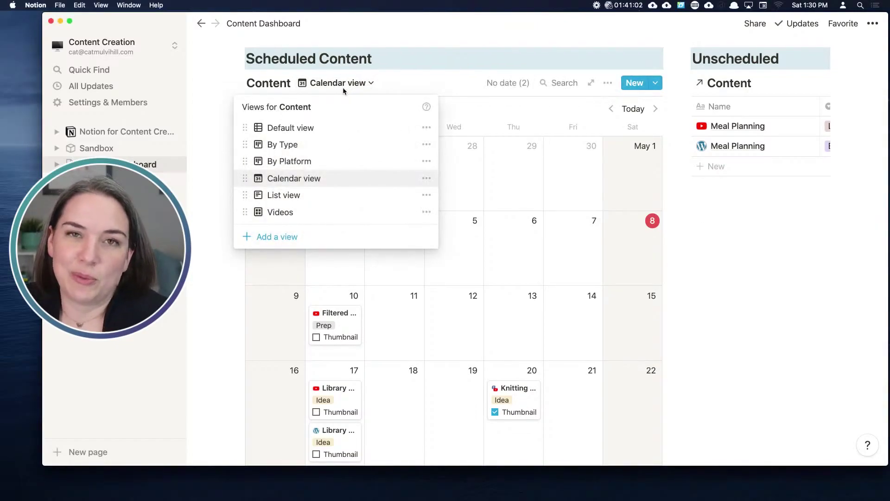
{"action": "left_click", "coordinate": [279, 237]}
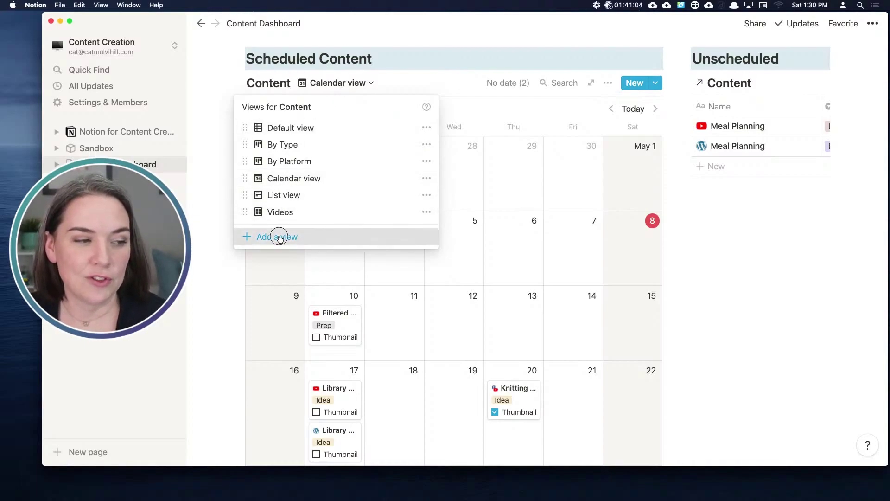
{"action": "left_click", "coordinate": [454, 274]}
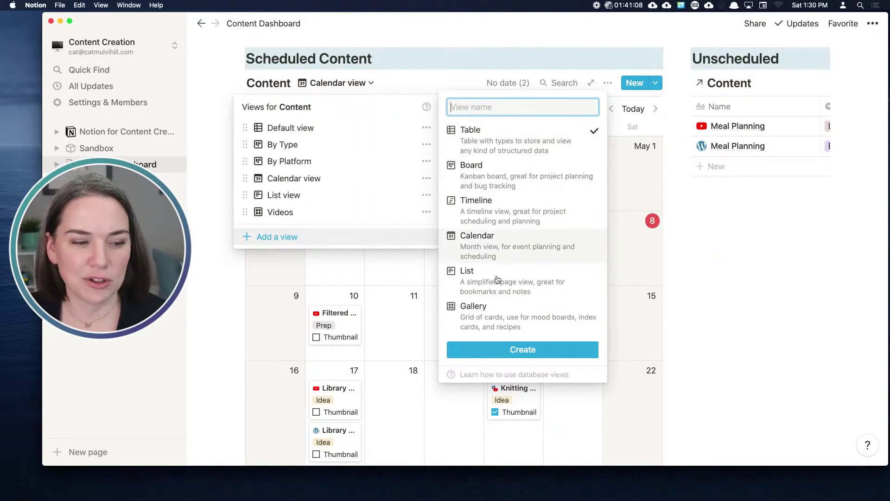
{"action": "left_click", "coordinate": [478, 108]}
{"action": "type", "text": "Li"}
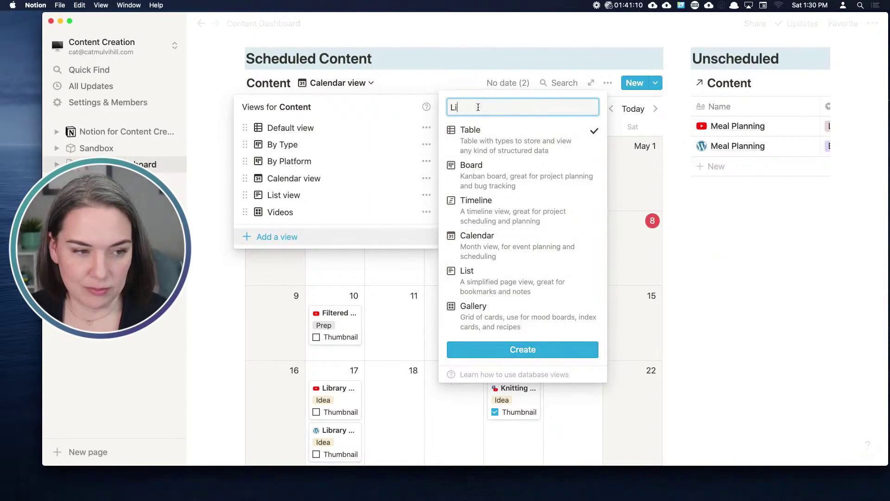
{"action": "type", "text": "nks"}
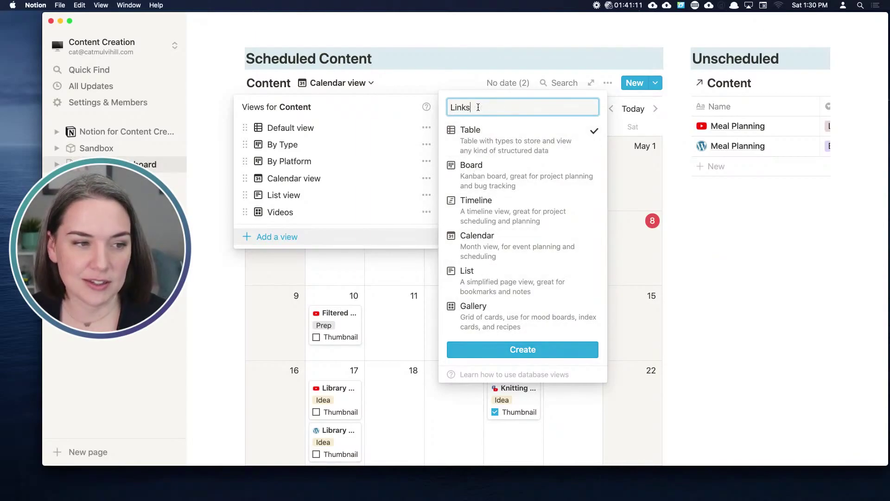
{"action": "left_click", "coordinate": [524, 351]}
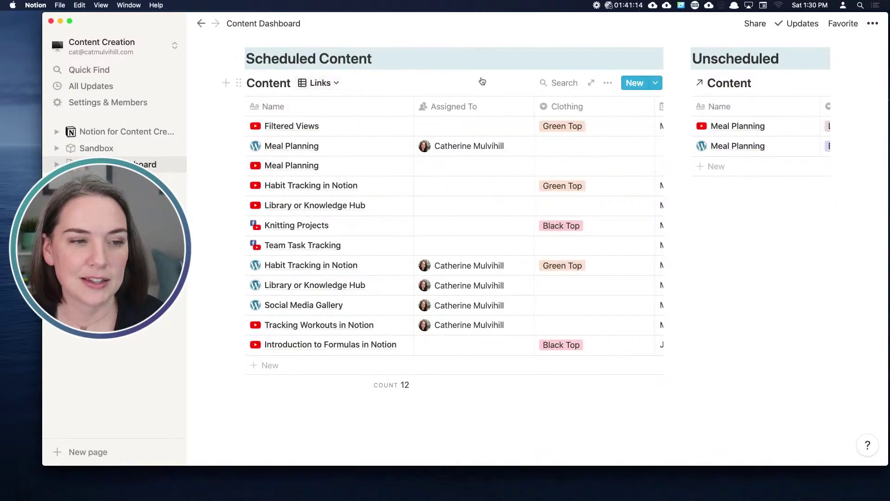
Filter the Links view to show only entries where the Link property is not empty
{"action": "left_click", "coordinate": [608, 82]}
{"action": "left_click", "coordinate": [638, 222]}
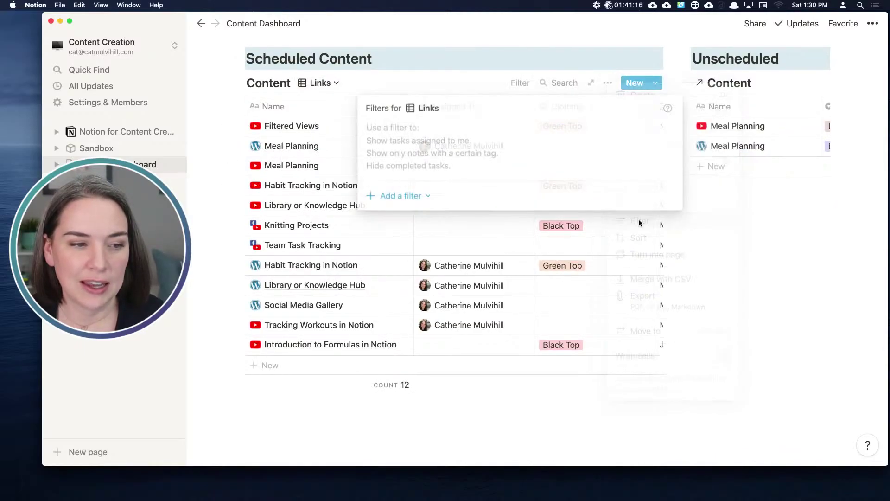
{"action": "left_click", "coordinate": [401, 194]}
{"action": "left_click", "coordinate": [407, 217]}
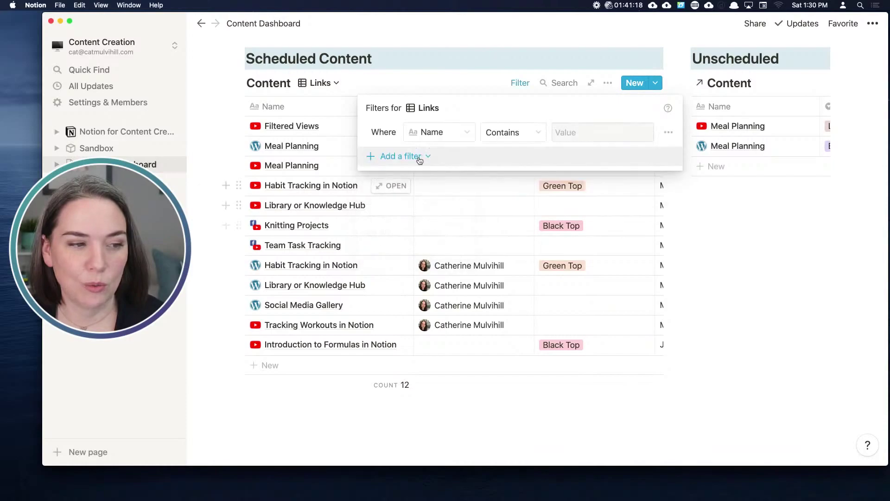
{"action": "left_click", "coordinate": [446, 134]}
{"action": "left_click", "coordinate": [416, 265]}
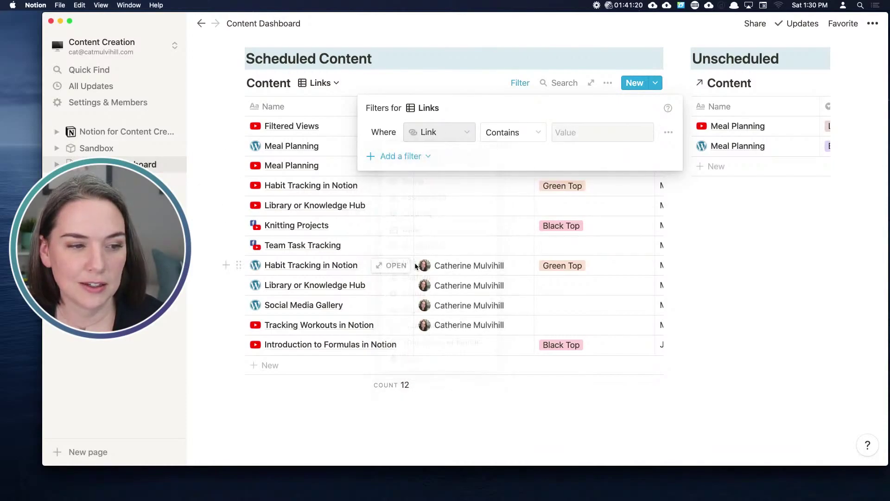
{"action": "left_click", "coordinate": [526, 133]}
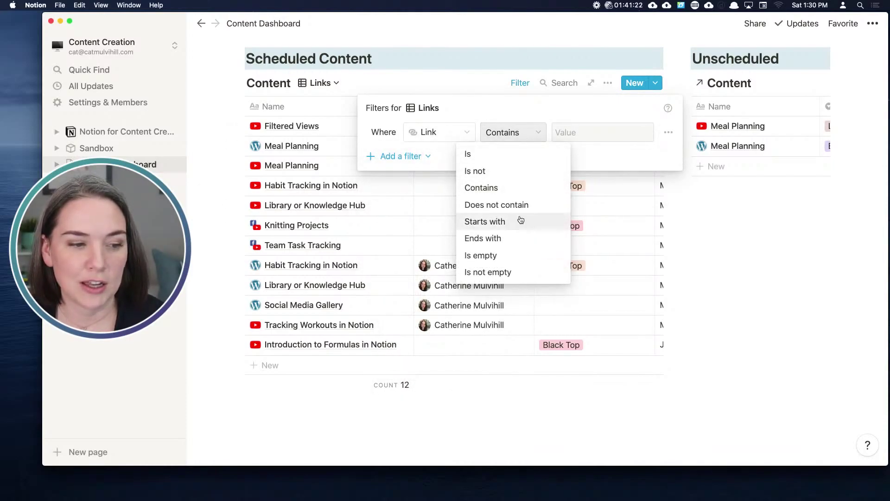
{"action": "left_click", "coordinate": [510, 273]}
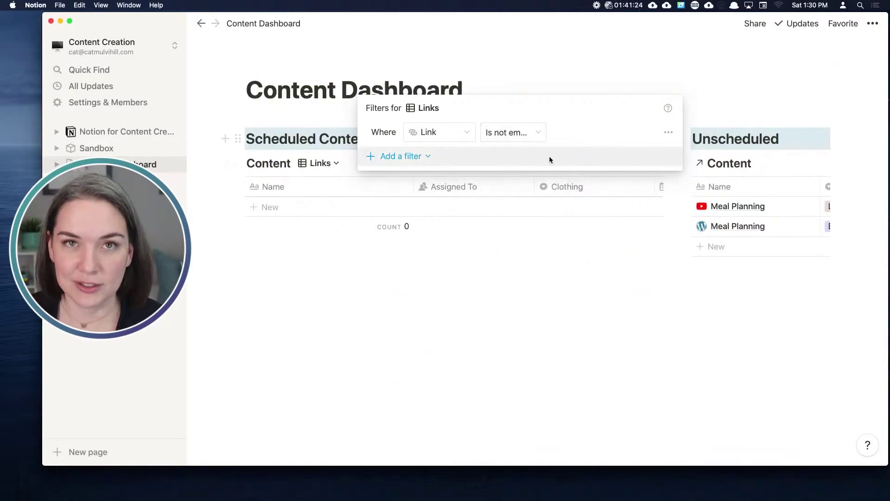
{"action": "left_click", "coordinate": [505, 291]}
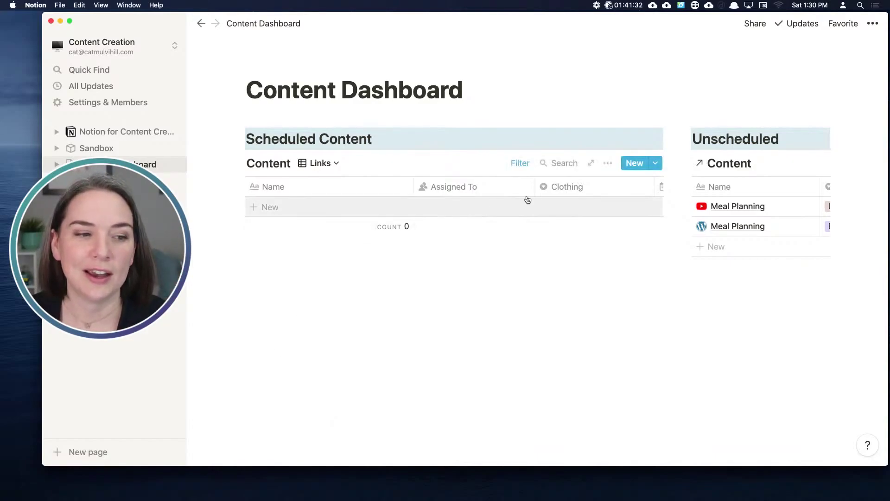
Sort the Links view by Date in ascending order
{"action": "left_click", "coordinate": [608, 162]}
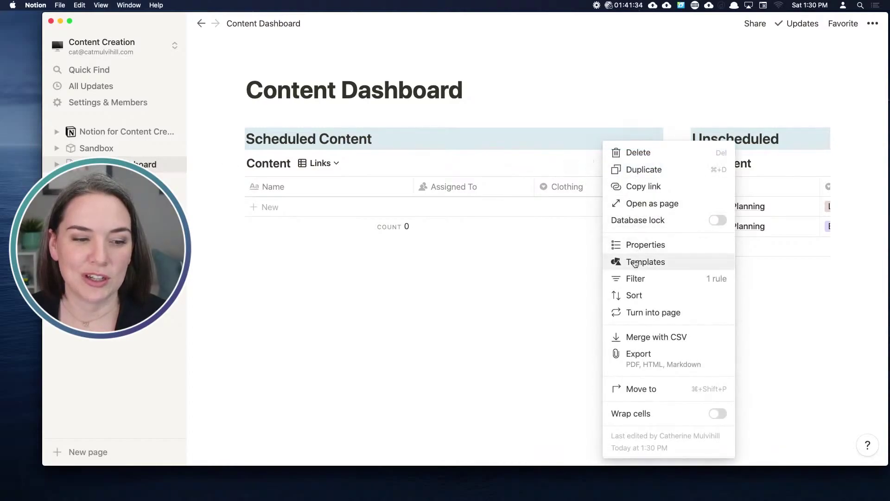
{"action": "left_click", "coordinate": [627, 295]}
{"action": "left_click", "coordinate": [441, 273]}
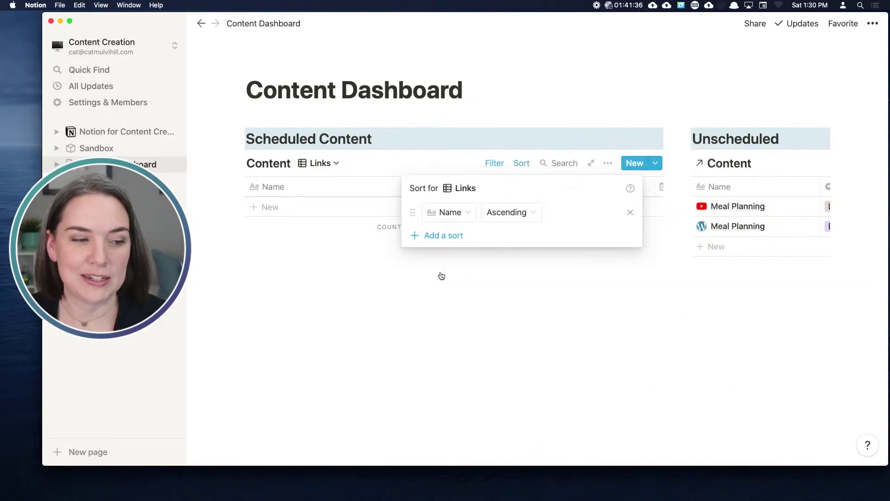
{"action": "left_click", "coordinate": [456, 212]}
{"action": "left_click", "coordinate": [445, 312]}
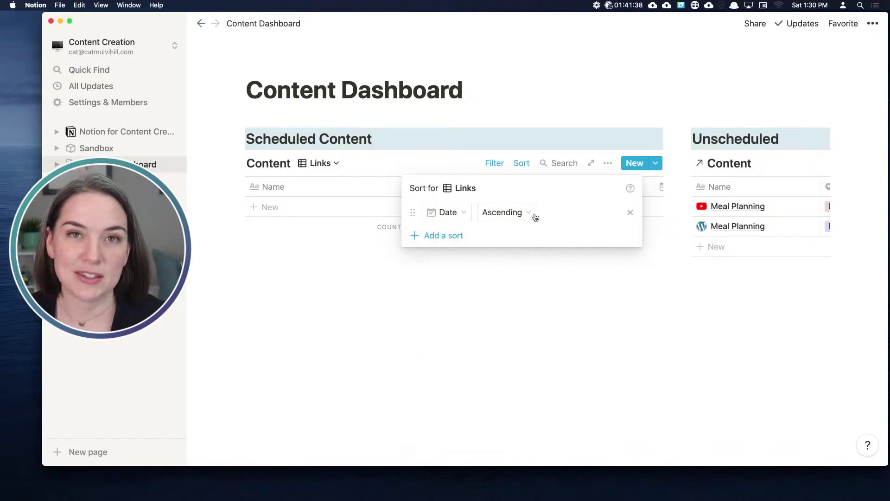
{"action": "left_click", "coordinate": [590, 283]}
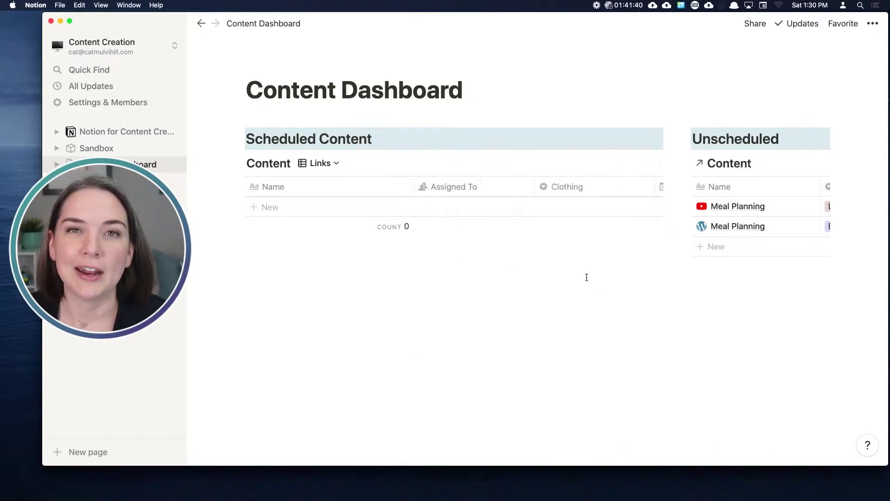
Move Calendar view to first place in the Content view list and switch Scheduled Content to it
{"action": "left_click", "coordinate": [324, 163]}
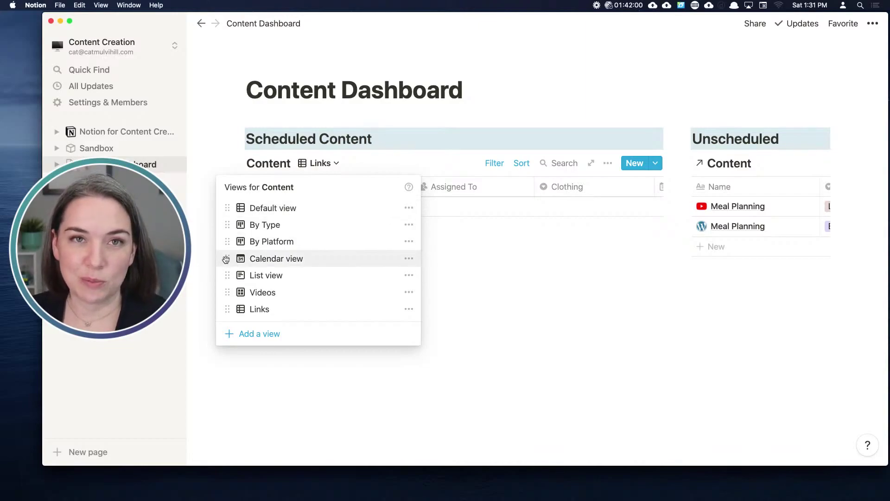
{"action": "left_click_drag", "start_coordinate": [226, 259], "coordinate": [229, 208]}
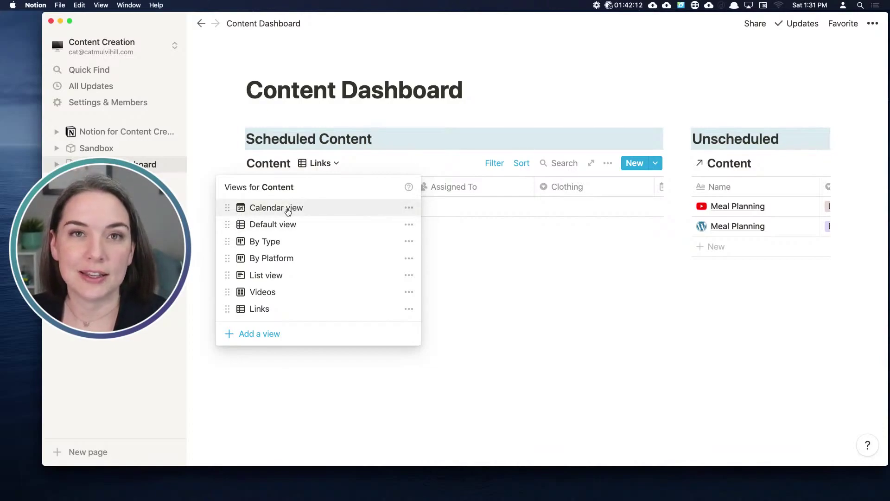
{"action": "left_click", "coordinate": [491, 281]}
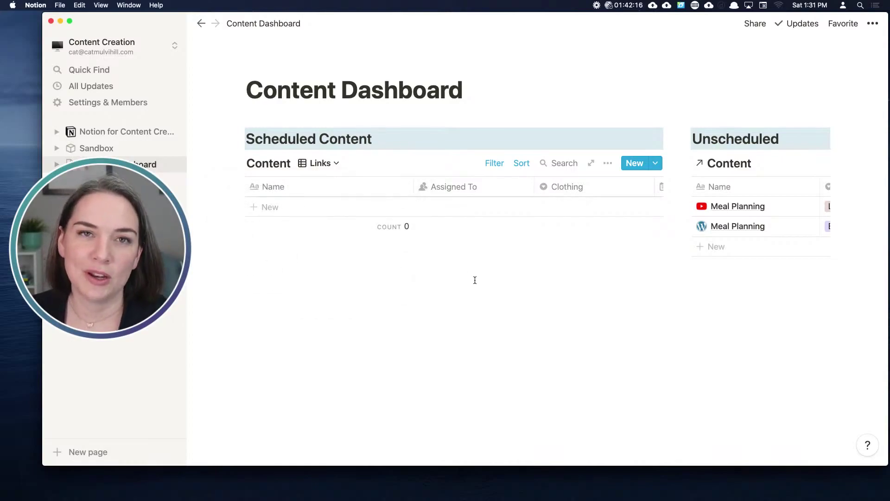
{"action": "left_click", "coordinate": [320, 166]}
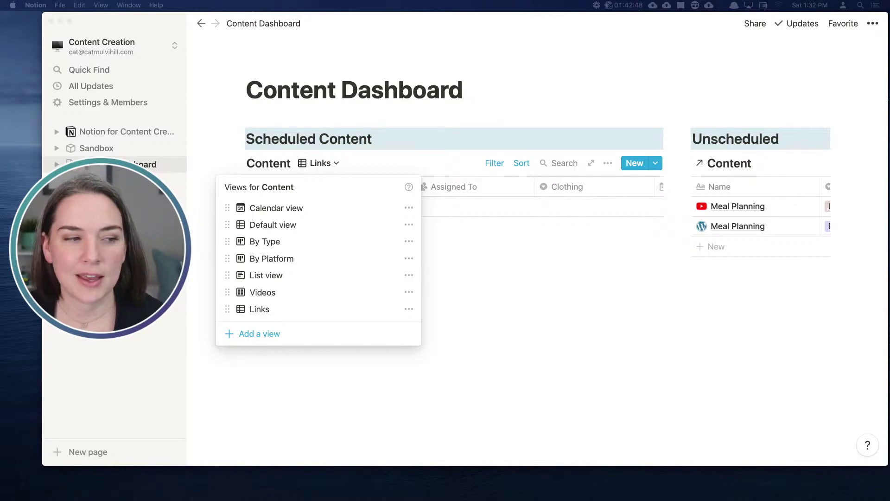
{"action": "left_click", "coordinate": [295, 209]}
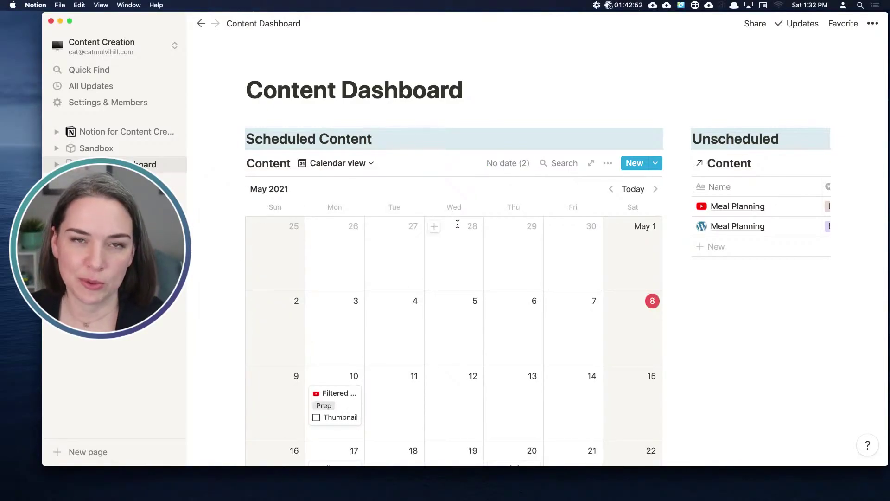
Add an entry named Notion vs ClickUp to the Unscheduled Content table
{"action": "left_click", "coordinate": [713, 249]}
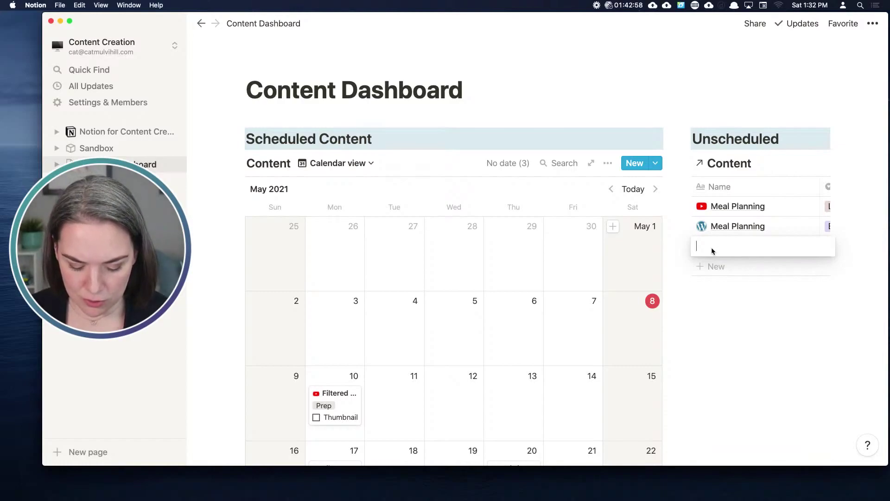
{"action": "type", "text": "Notion vs Clic"}
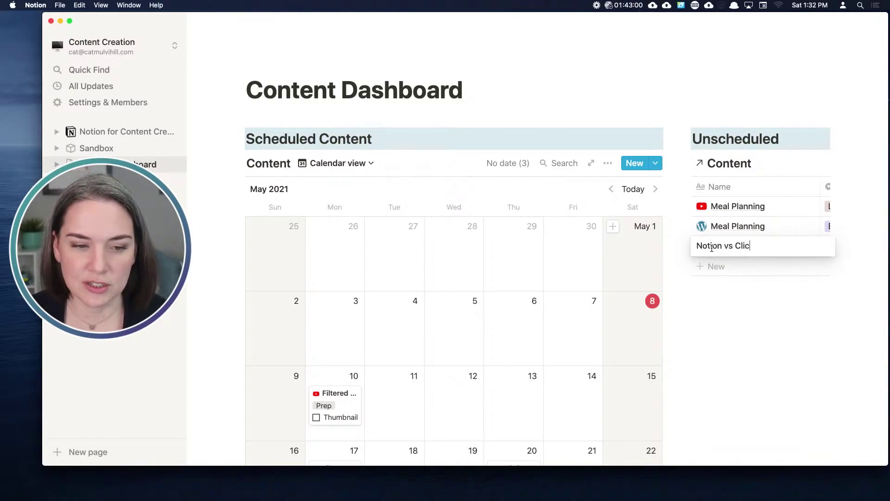
{"action": "type", "text": "kUp"}
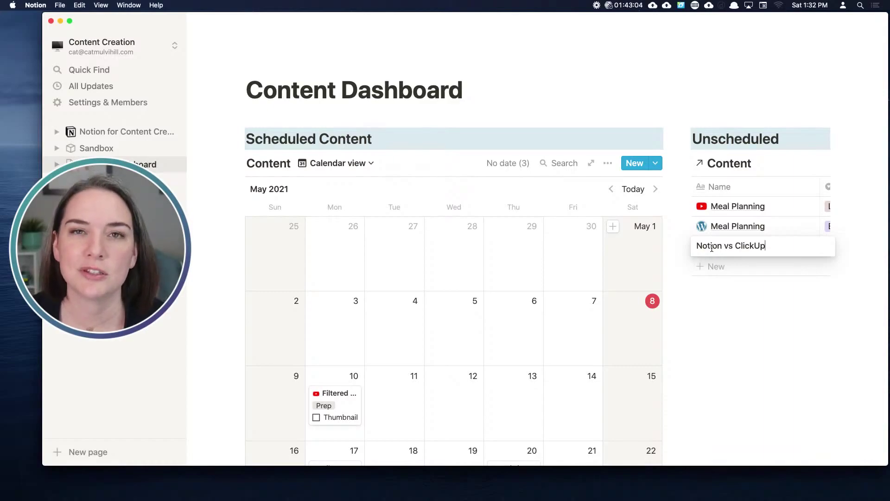
{"action": "key", "text": "Return"}
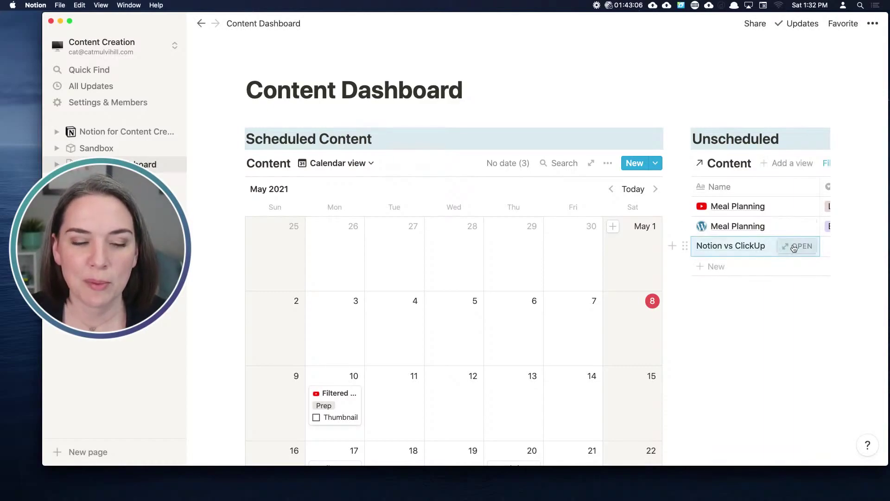
Open the Notion vs ClickUp entry, apply the New YouTube Livestream template and return to the dashboard
{"action": "left_click", "coordinate": [794, 247]}
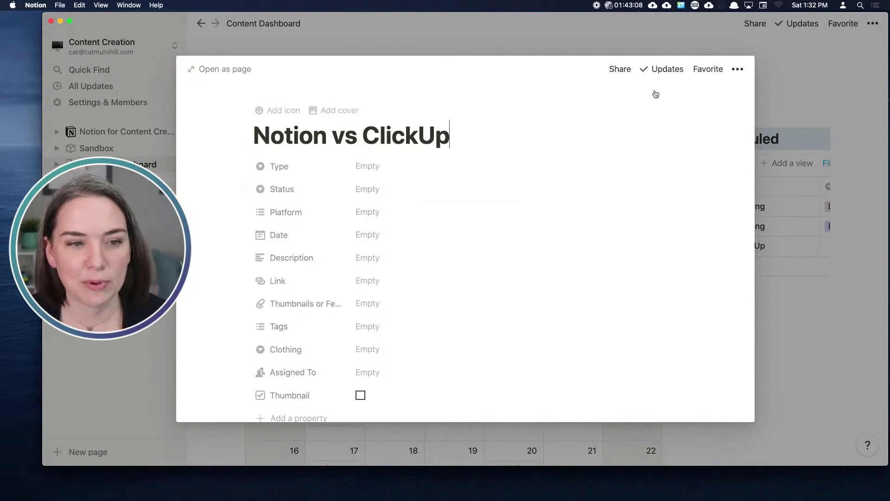
{"action": "scroll", "coordinate": [419, 243], "scroll_direction": "down", "scroll_amount": 6}
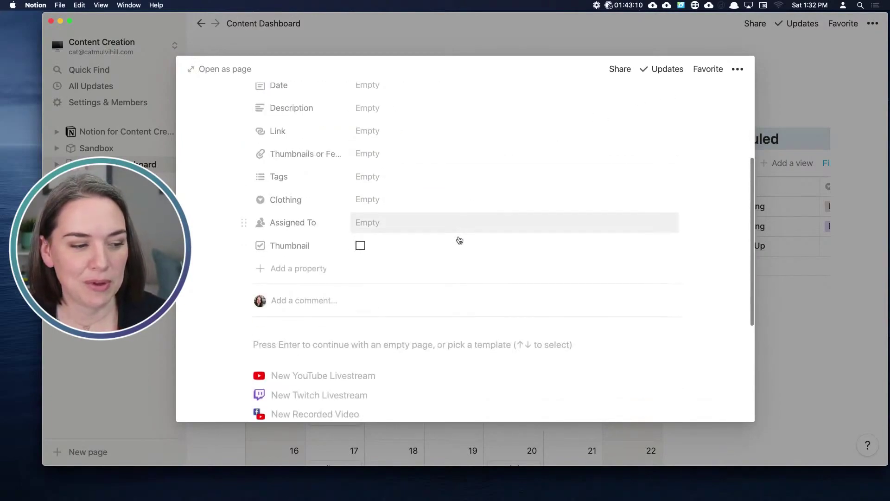
{"action": "left_click", "coordinate": [341, 248]}
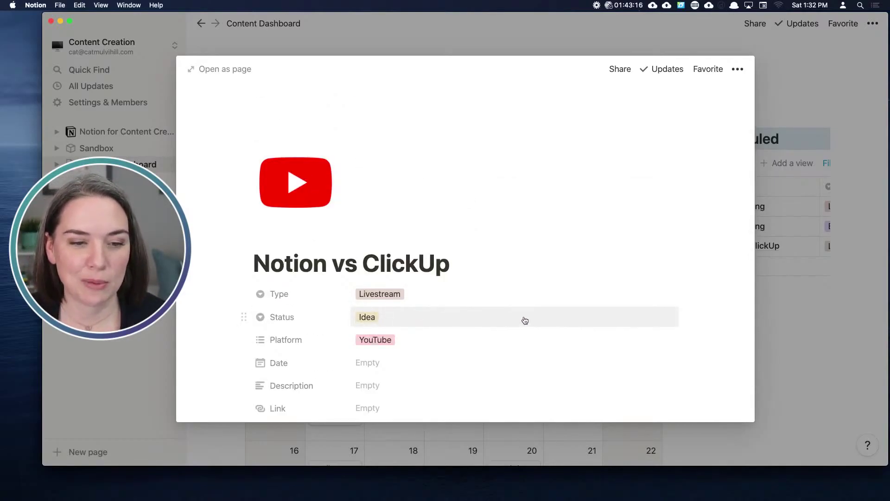
{"action": "left_click", "coordinate": [777, 328]}
Schedule the Notion vs ClickUp entry from the Unscheduled table on June 7, 2021 in the calendar
{"action": "scroll", "coordinate": [715, 276], "scroll_direction": "down", "scroll_amount": 3}
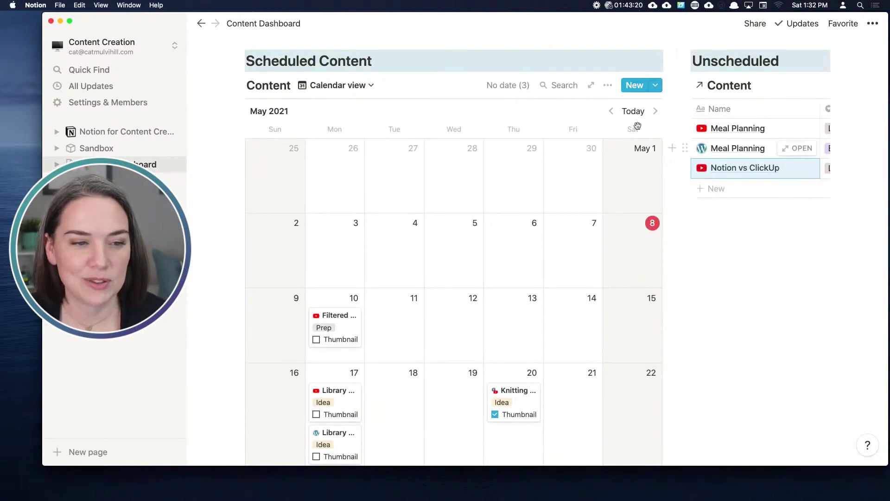
{"action": "left_click", "coordinate": [654, 115]}
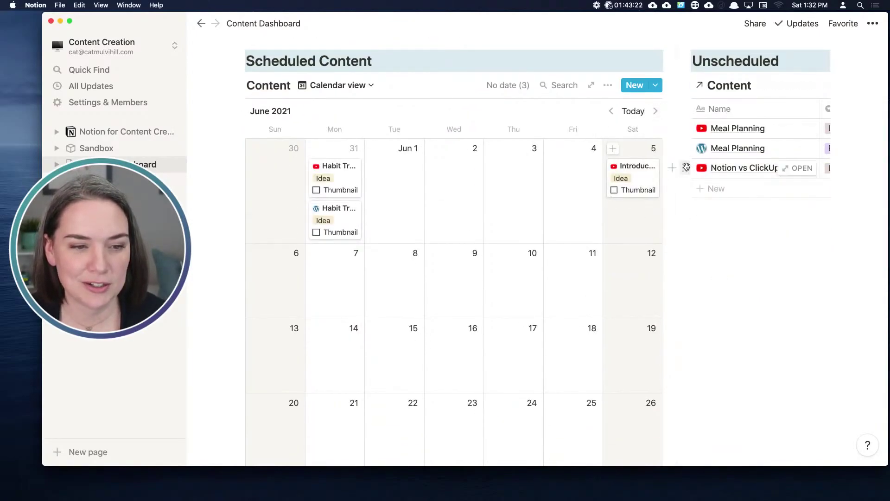
{"action": "left_click_drag", "start_coordinate": [685, 168], "coordinate": [357, 259]}
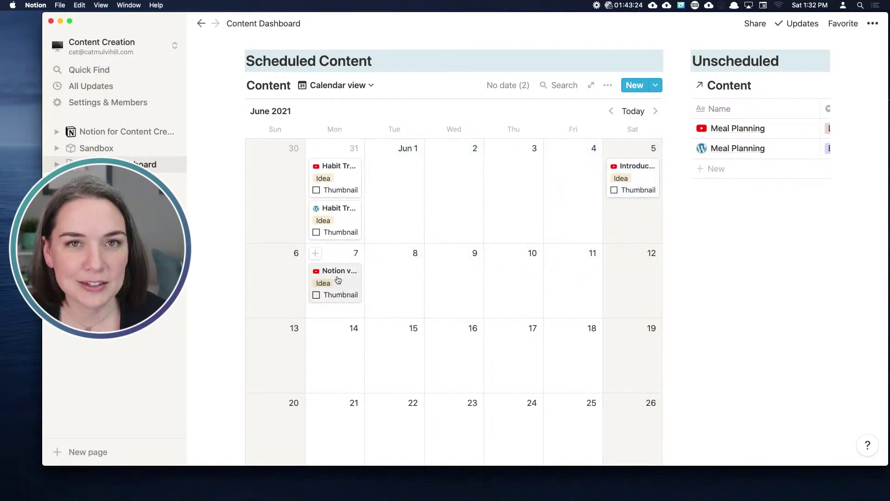
Open the scheduled Notion vs ClickUp entry and start its page body with the line "Ideas:"
{"action": "left_click", "coordinate": [339, 278]}
{"action": "scroll", "coordinate": [465, 270], "scroll_direction": "down", "scroll_amount": 10}
{"action": "left_click", "coordinate": [320, 226]}
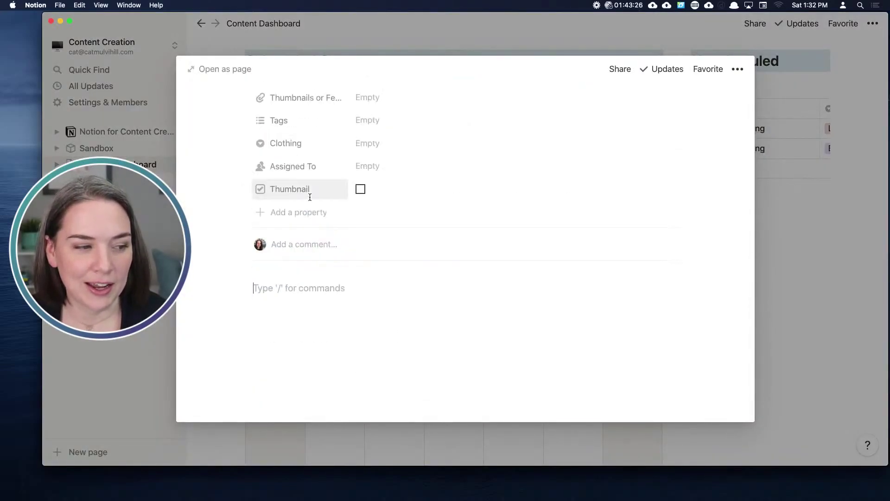
{"action": "type", "text": "Ideas:"}
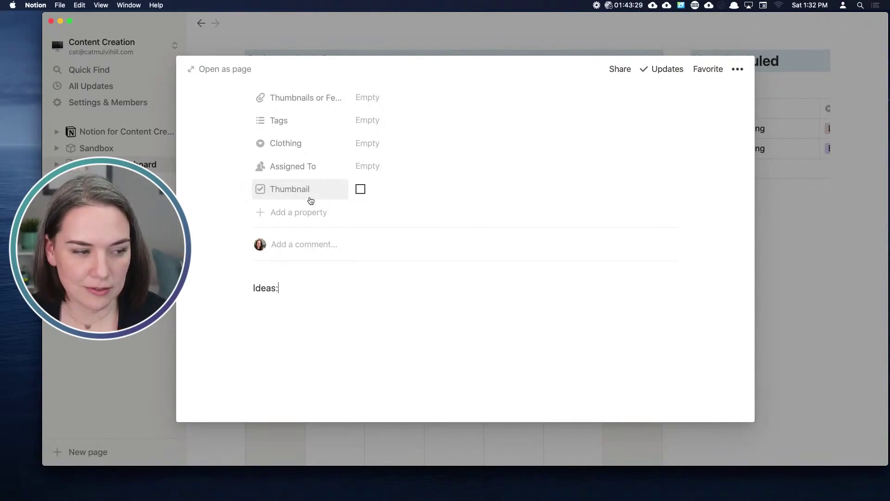
{"action": "key", "text": "Return"}
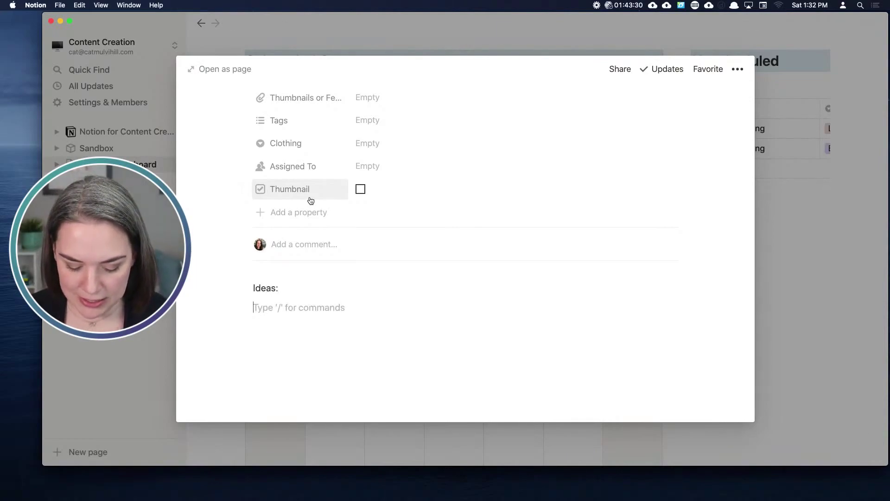
Add the bullet "compare a case study in both Notion and Click Up for a direct comparison" under Ideas
{"action": "type", "text": "- compa"}
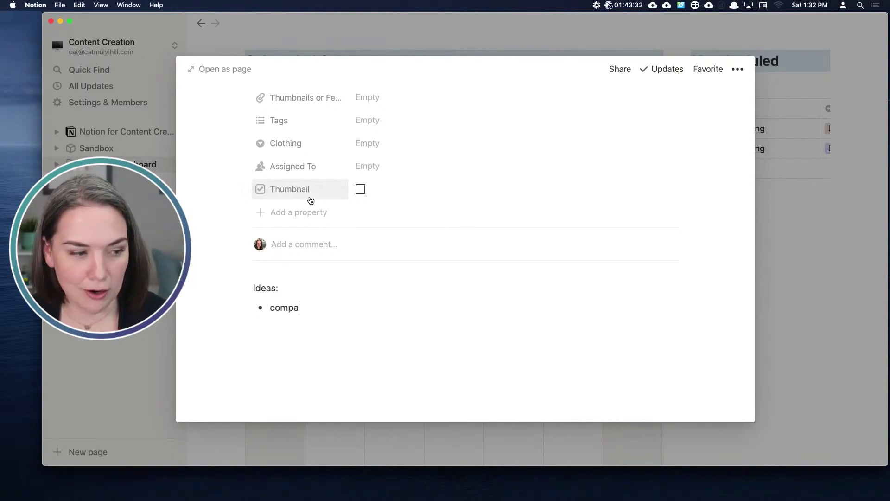
{"action": "type", "text": "re a casu"}
{"action": "key", "text": "BackSpace"}
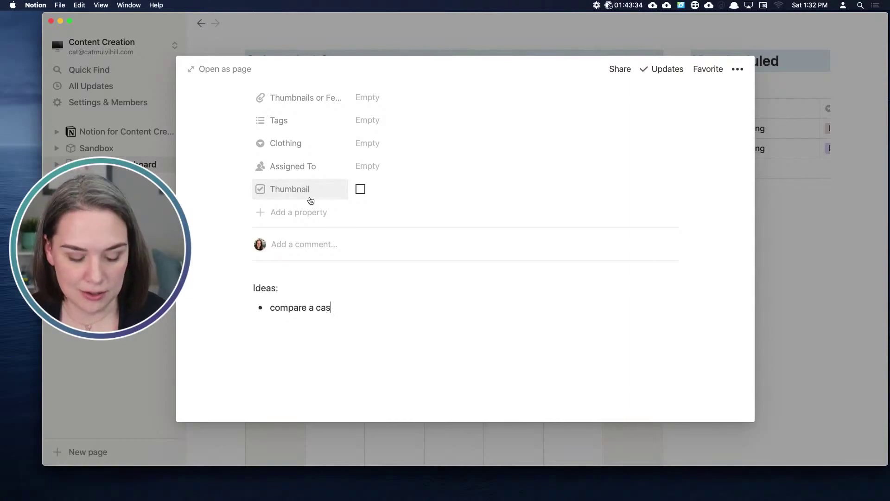
{"action": "type", "text": "e study in bot"}
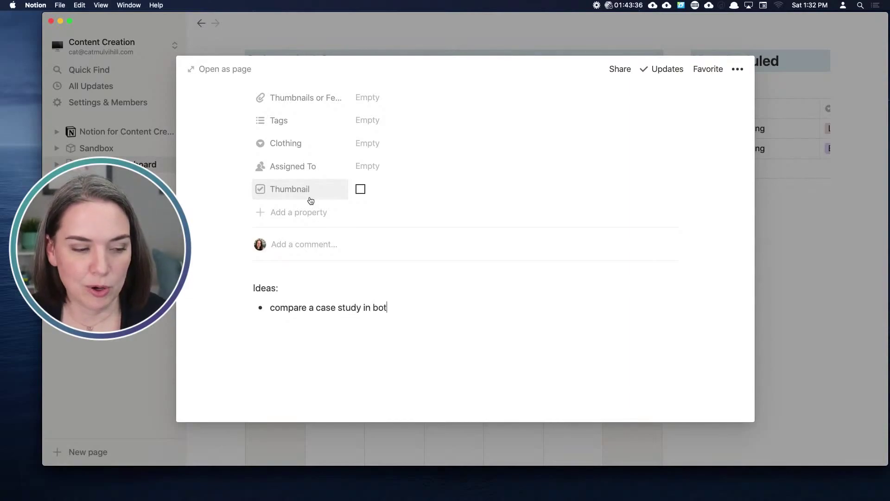
{"action": "type", "text": "h"}
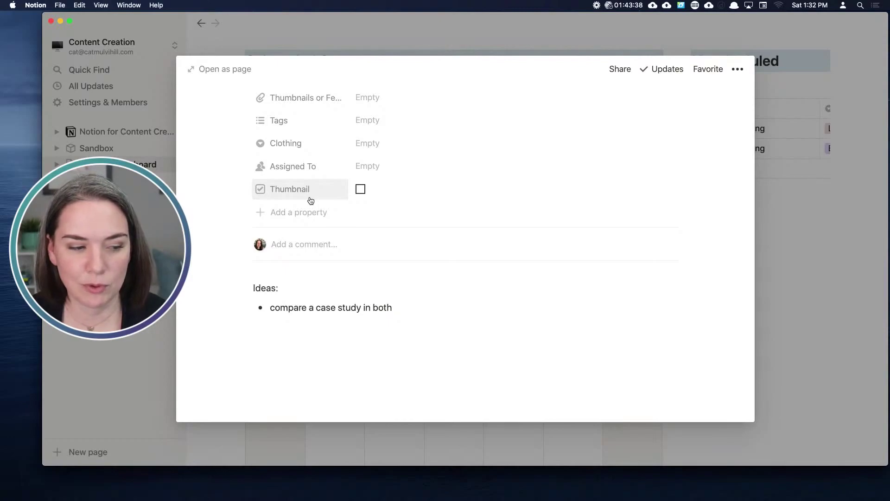
{"action": "type", "text": " Notion and Click U"}
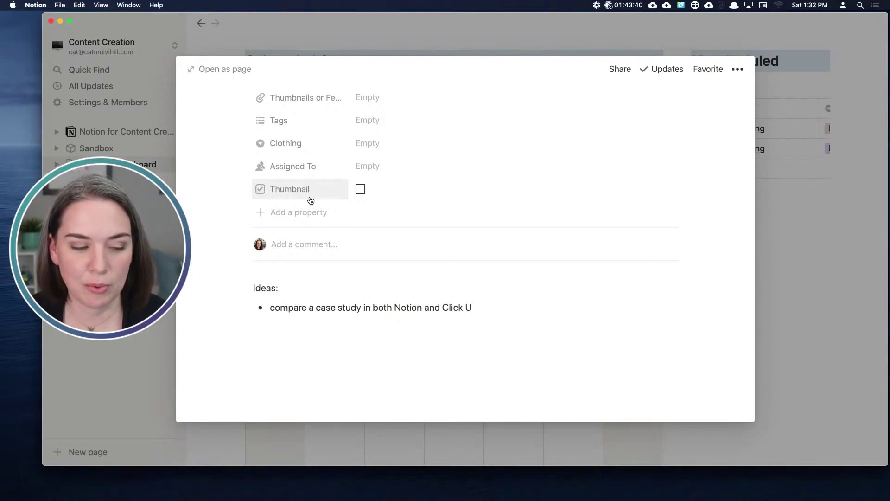
{"action": "type", "text": "p for a direct"}
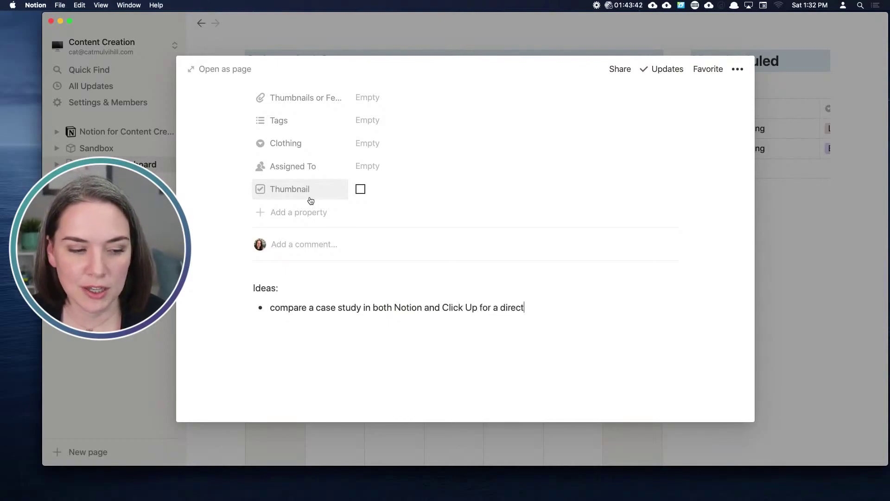
{"action": "type", "text": " comparison"}
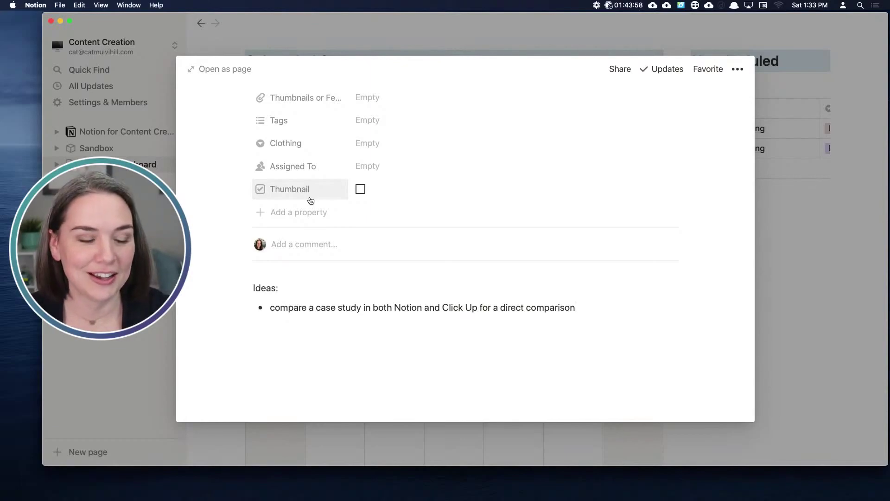
Add the line "OUTLINE" below the Ideas bullet in the Notion vs ClickUp page body, leaving a blank line between them
{"action": "key", "text": "Return"}
{"action": "key", "text": "Return"}
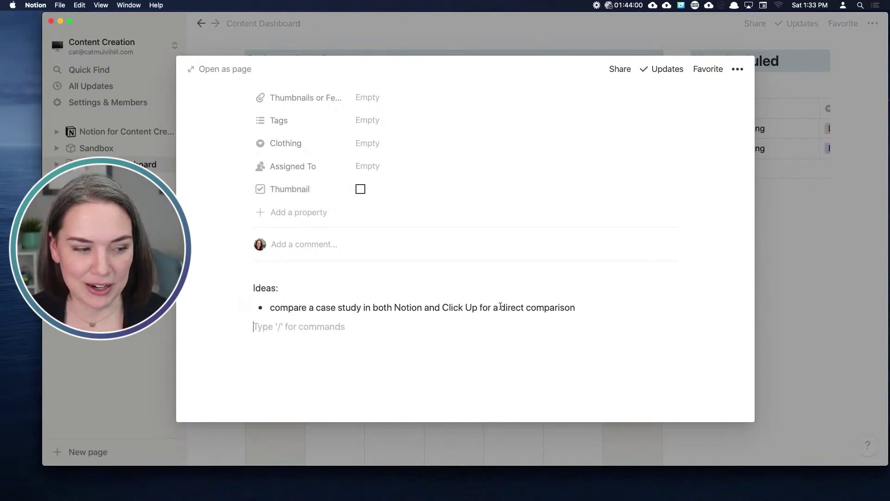
{"action": "key", "text": "Return"}
{"action": "type", "text": "OUTLINE"}
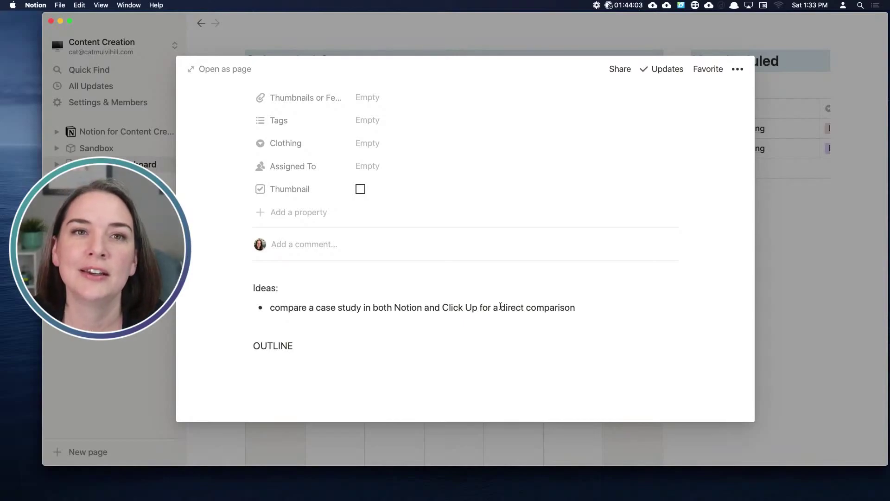
{"action": "key", "text": "Return"}
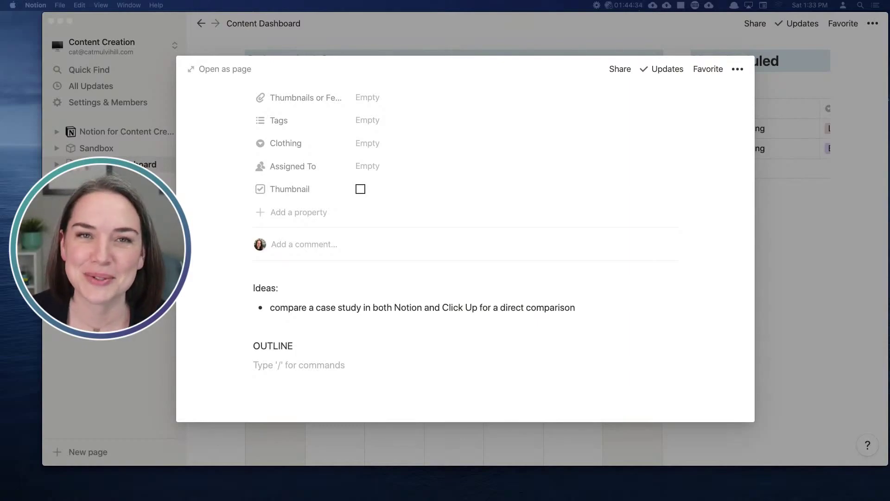
Bring the window with the "Notion for Content Creation - Live Build Part 1" page into view and set its Status to Published
{"action": "left_click_drag", "start_coordinate": [889, 93], "coordinate": [582, 7]}
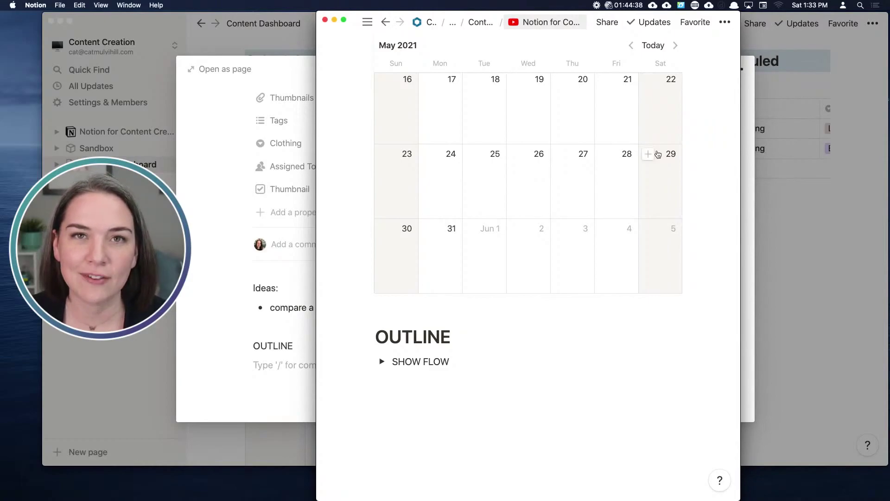
{"action": "scroll", "coordinate": [656, 151], "scroll_direction": "up", "scroll_amount": 15}
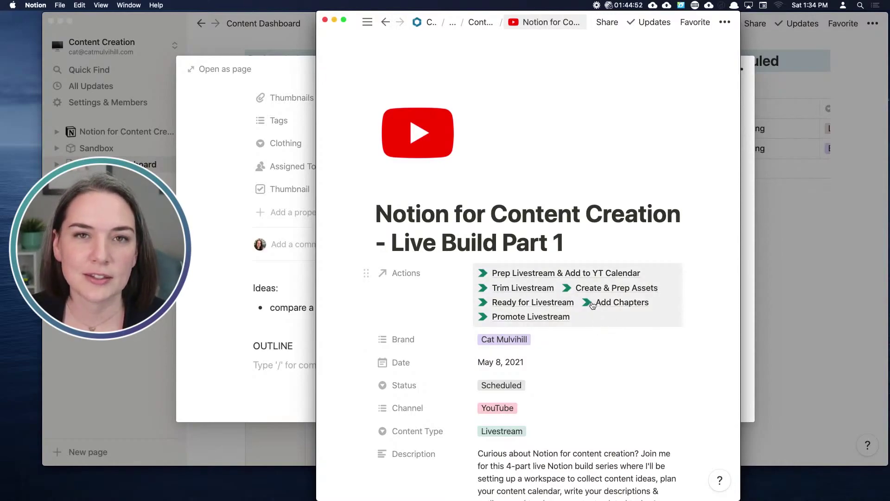
{"action": "scroll", "coordinate": [594, 304], "scroll_direction": "down", "scroll_amount": 1}
{"action": "scroll", "coordinate": [595, 304], "scroll_direction": "down", "scroll_amount": 2}
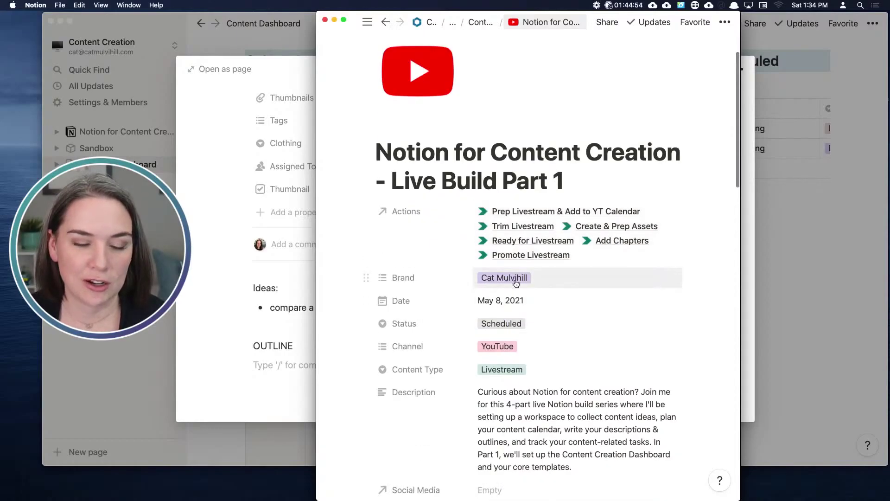
{"action": "left_click", "coordinate": [553, 281]}
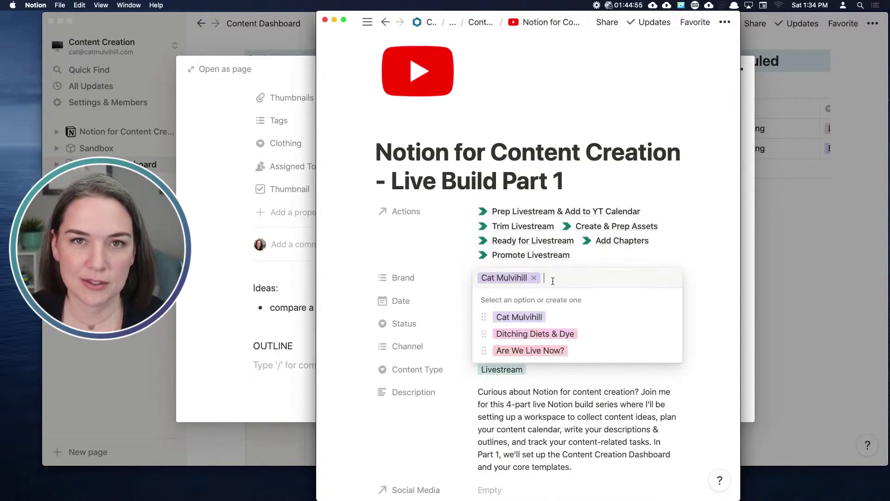
{"action": "left_click", "coordinate": [719, 280]}
{"action": "scroll", "coordinate": [585, 280], "scroll_direction": "down", "scroll_amount": 3}
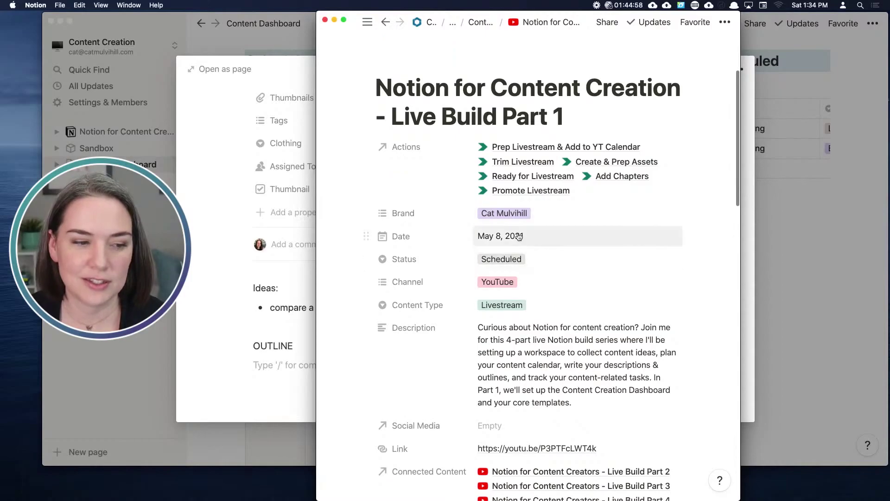
{"action": "scroll", "coordinate": [510, 248], "scroll_direction": "down", "scroll_amount": 1}
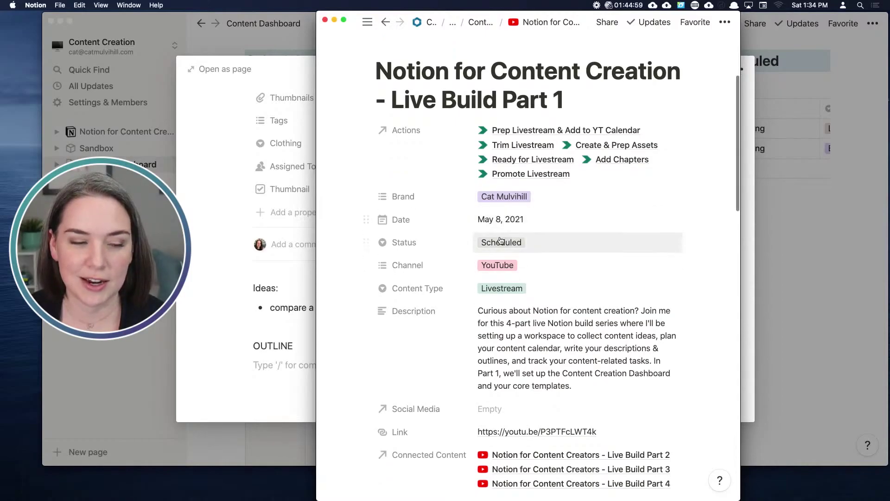
{"action": "left_click", "coordinate": [533, 248]}
{"action": "left_click", "coordinate": [551, 386]}
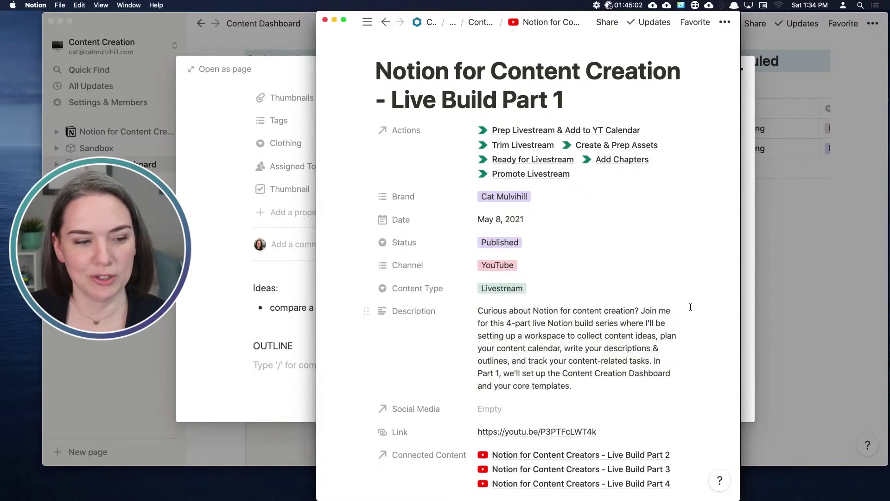
Review the Live Build Part 1 page's remaining properties and its Actions calendar down to the OUTLINE section
{"action": "scroll", "coordinate": [553, 241], "scroll_direction": "down", "scroll_amount": 2}
{"action": "scroll", "coordinate": [533, 227], "scroll_direction": "down", "scroll_amount": 2}
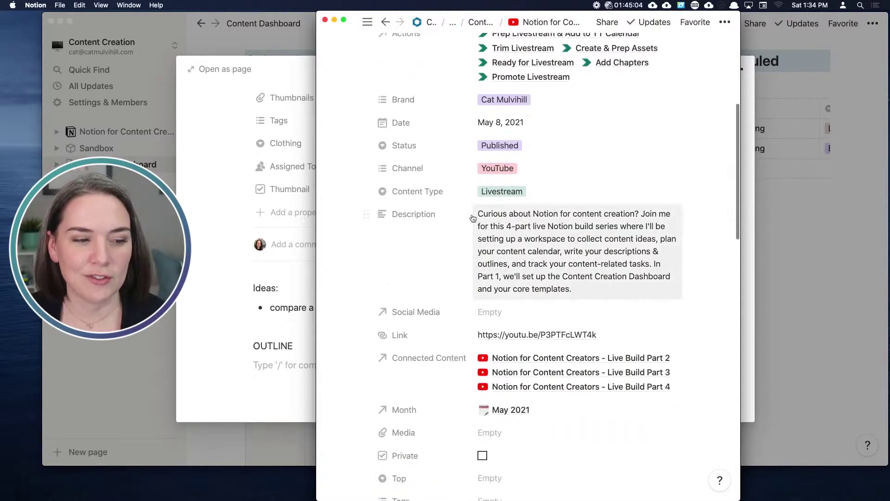
{"action": "scroll", "coordinate": [603, 239], "scroll_direction": "down", "scroll_amount": 4}
{"action": "scroll", "coordinate": [615, 236], "scroll_direction": "down", "scroll_amount": 5}
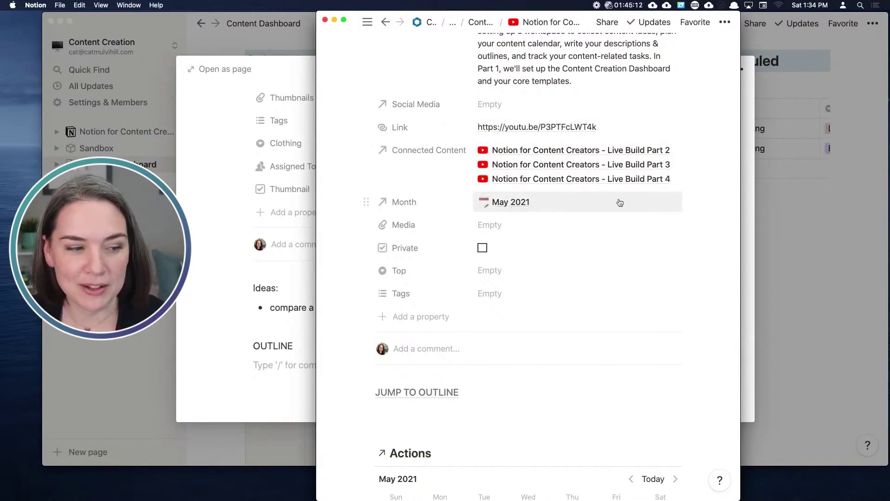
{"action": "scroll", "coordinate": [621, 201], "scroll_direction": "down", "scroll_amount": 2}
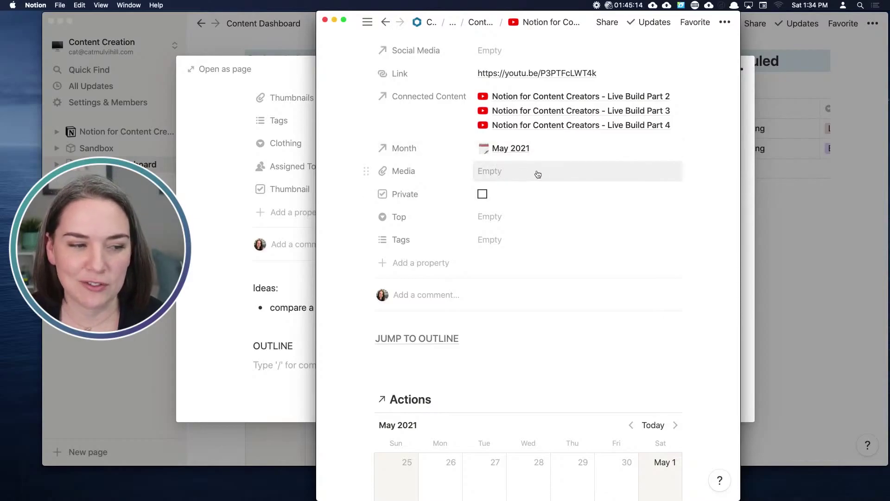
{"action": "scroll", "coordinate": [544, 171], "scroll_direction": "down", "scroll_amount": 1}
{"action": "scroll", "coordinate": [544, 172], "scroll_direction": "down", "scroll_amount": 10}
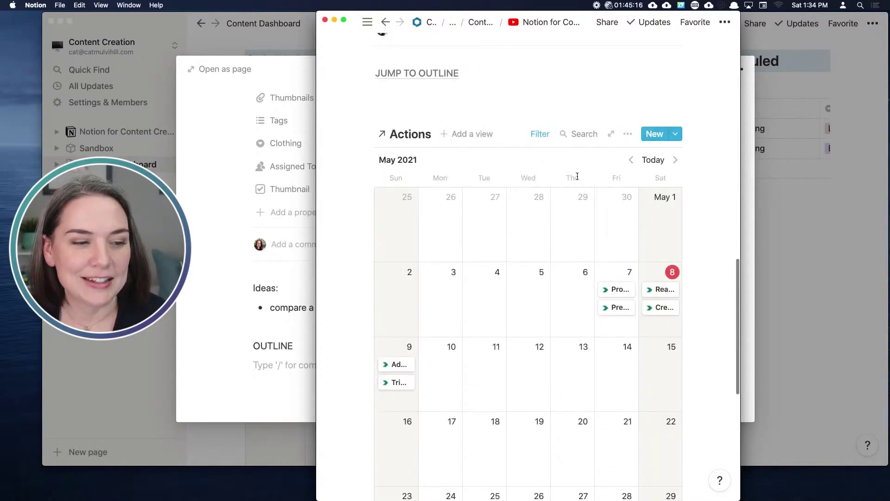
{"action": "scroll", "coordinate": [601, 311], "scroll_direction": "down", "scroll_amount": 1}
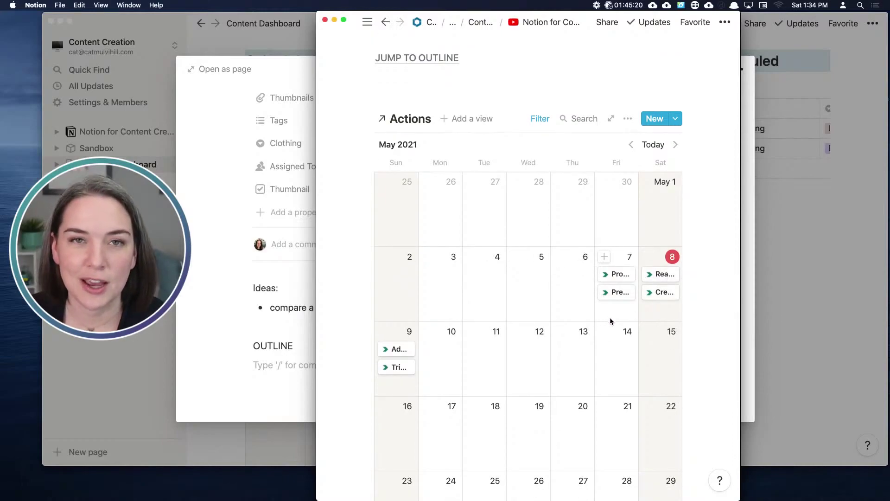
{"action": "scroll", "coordinate": [610, 319], "scroll_direction": "down", "scroll_amount": 13}
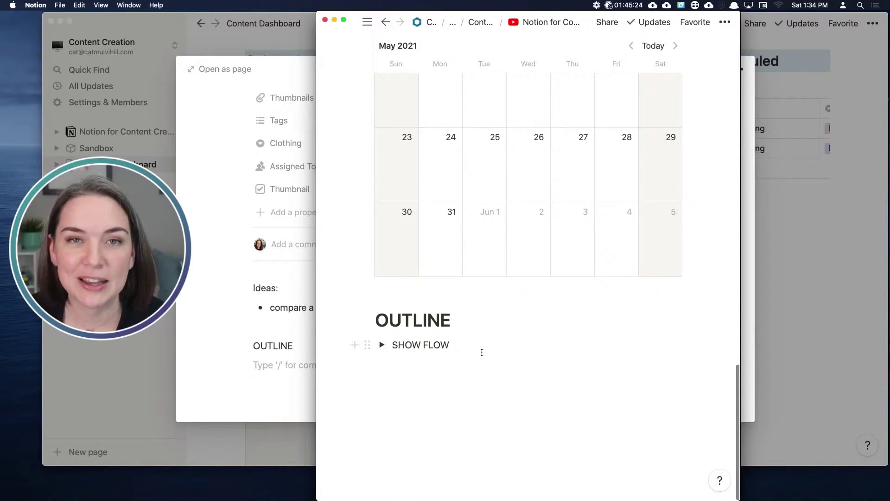
Expand the SHOW FLOW toggle, examine the example show outline, and move that window back out of view
{"action": "left_click", "coordinate": [381, 345]}
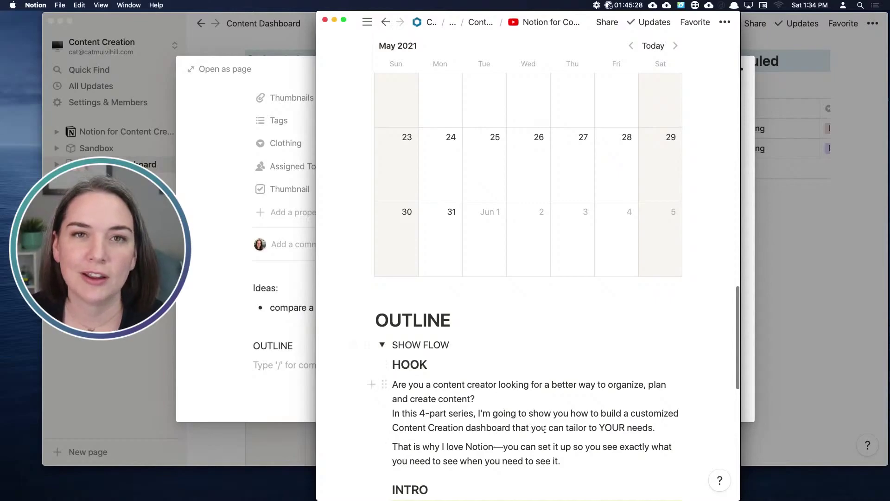
{"action": "scroll", "coordinate": [547, 428], "scroll_direction": "down", "scroll_amount": 3}
{"action": "scroll", "coordinate": [533, 399], "scroll_direction": "down", "scroll_amount": 3}
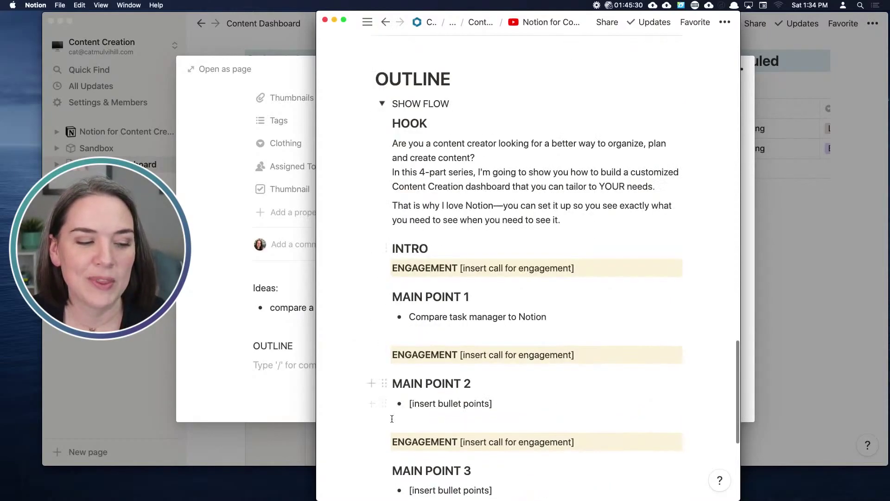
{"action": "scroll", "coordinate": [513, 324], "scroll_direction": "down", "scroll_amount": 5}
{"action": "scroll", "coordinate": [497, 342], "scroll_direction": "up", "scroll_amount": 15}
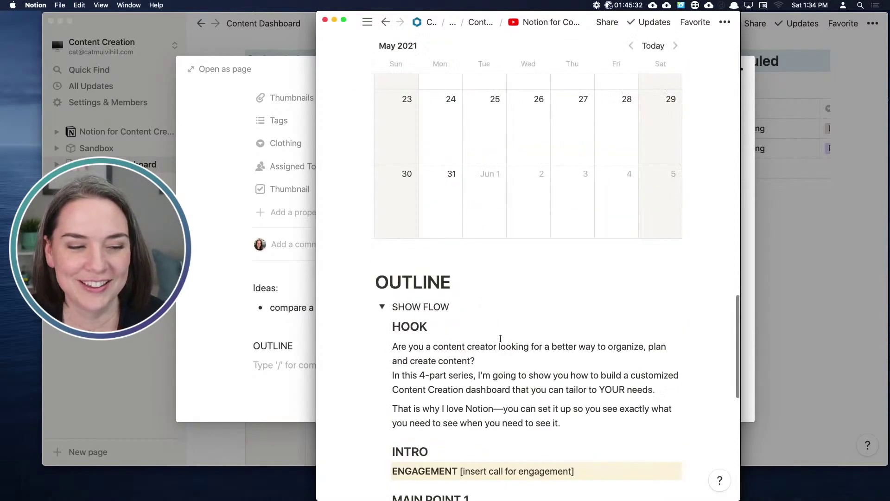
{"action": "scroll", "coordinate": [505, 357], "scroll_direction": "up", "scroll_amount": 10}
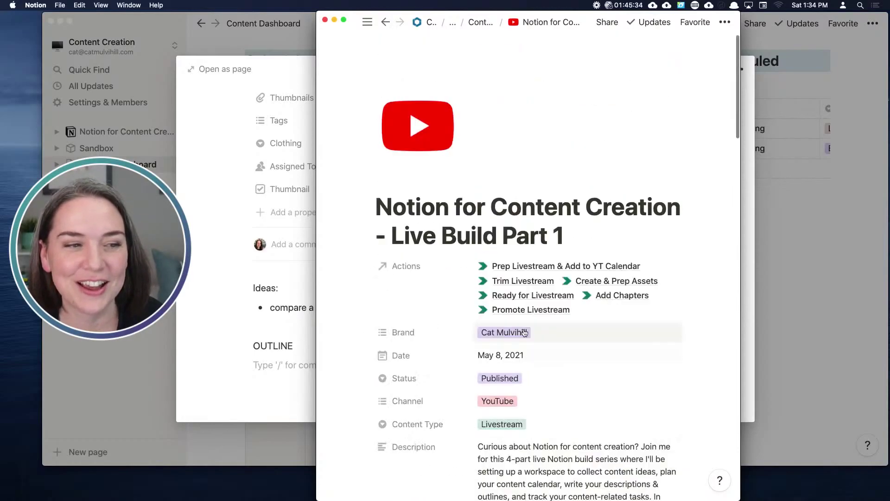
{"action": "left_click_drag", "start_coordinate": [589, 18], "coordinate": [889, 89]}
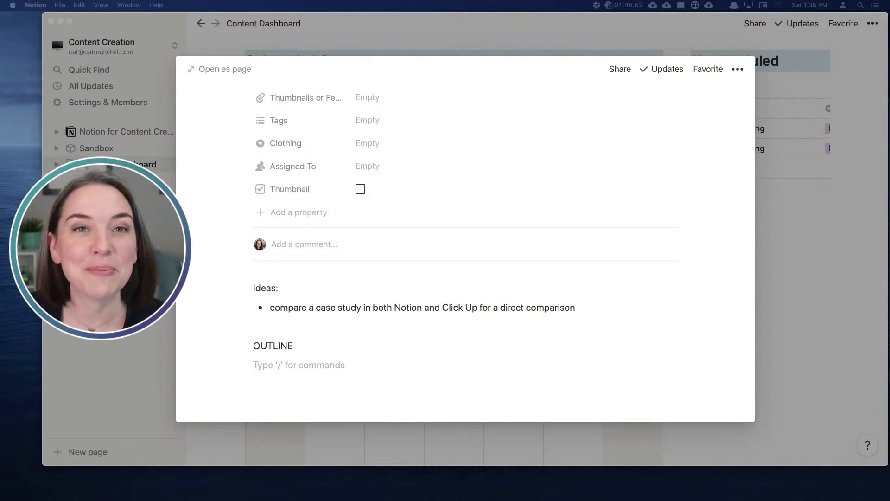
Close the Notion vs ClickUp entry and open the New YouTube Livestream template of the Content database for editing
{"action": "left_click", "coordinate": [785, 231]}
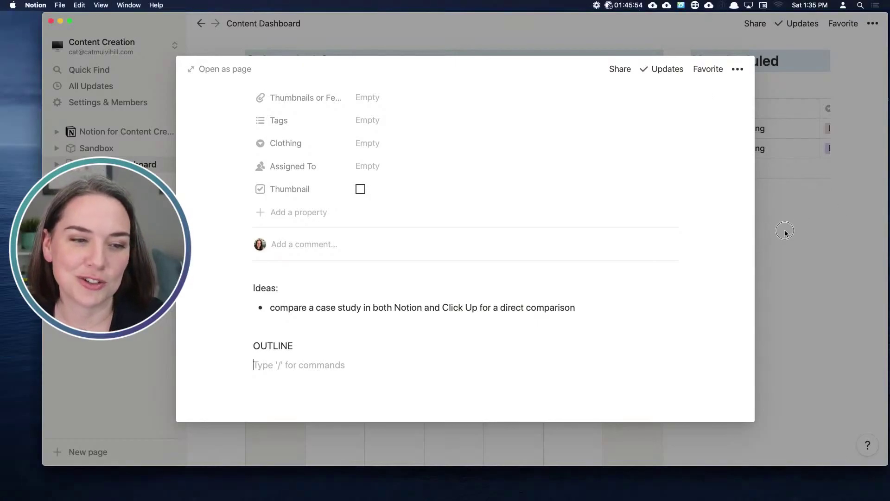
{"action": "left_click", "coordinate": [771, 213]}
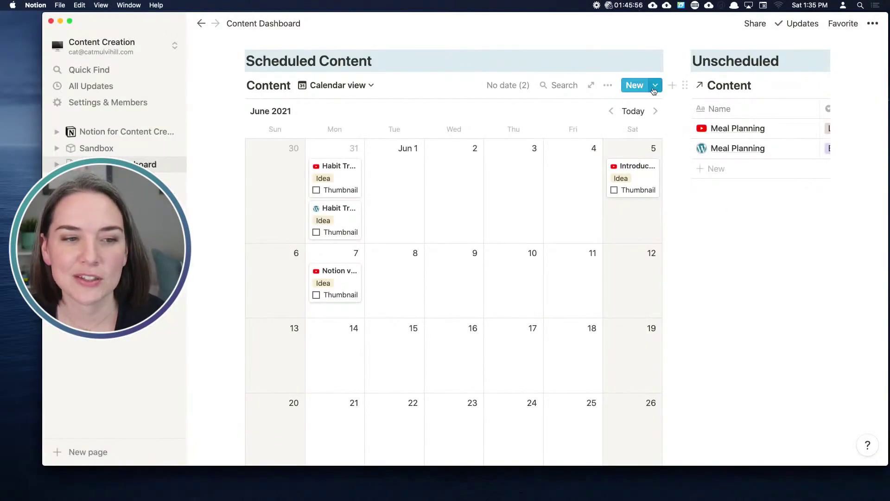
{"action": "left_click", "coordinate": [655, 85]}
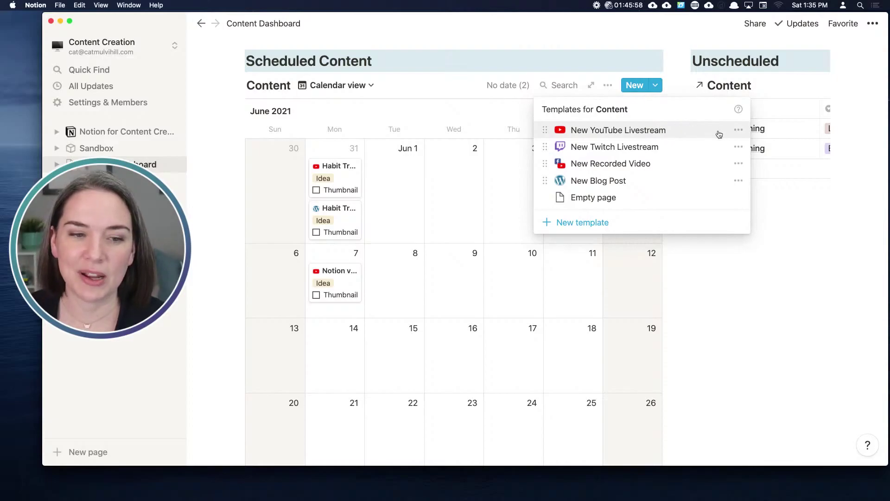
{"action": "left_click", "coordinate": [736, 134]}
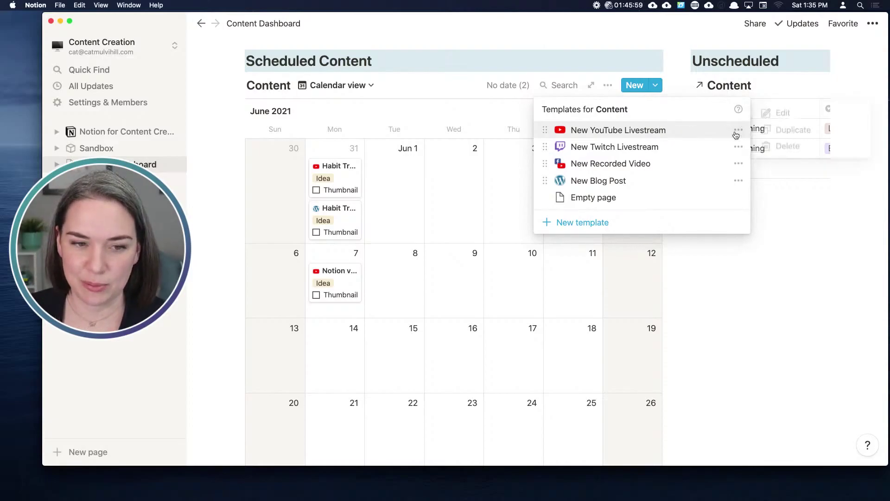
{"action": "left_click", "coordinate": [789, 113]}
Start the template's page body with a Heading 2 reading "OUTLINE"
{"action": "scroll", "coordinate": [533, 202], "scroll_direction": "down", "scroll_amount": 10}
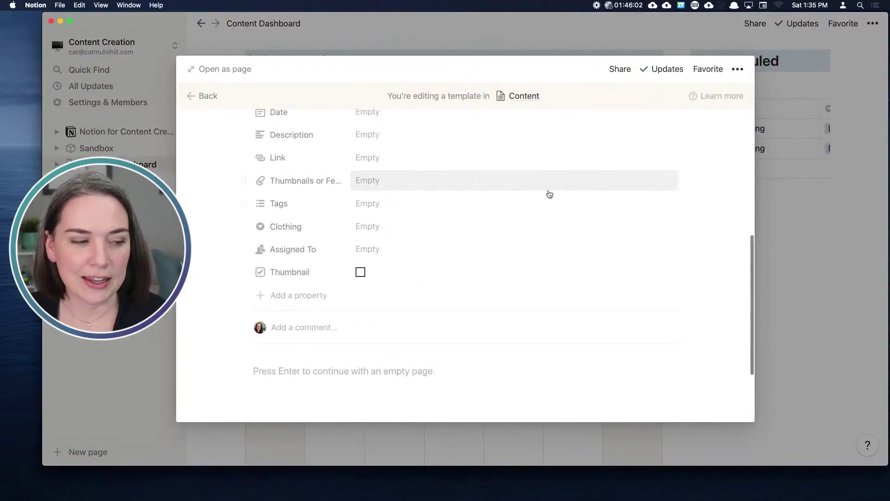
{"action": "left_click", "coordinate": [297, 292]}
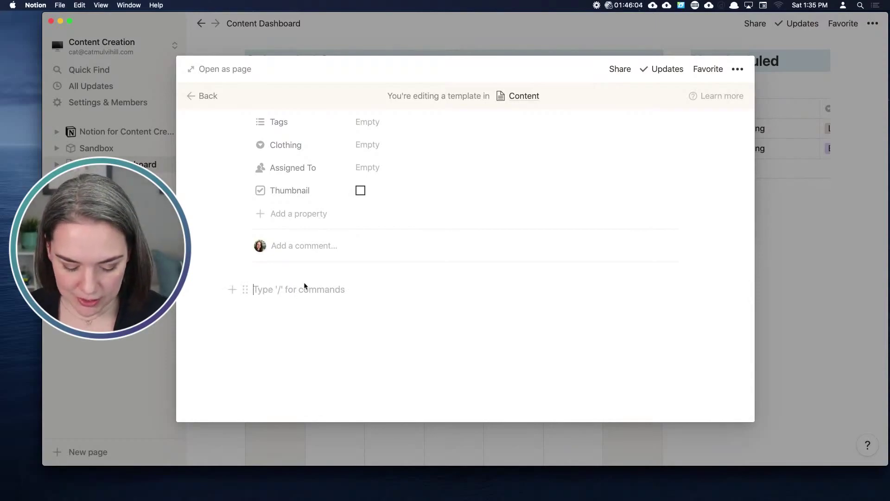
{"action": "type", "text": "/h2"}
{"action": "key", "text": "Return"}
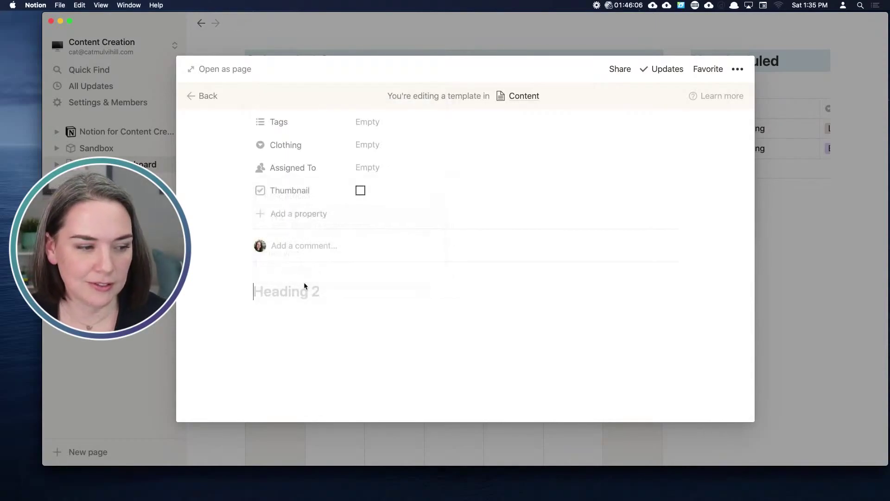
{"action": "type", "text": "PUI"}
{"action": "key", "text": "BackSpace"}
{"action": "key", "text": "BackSpace"}
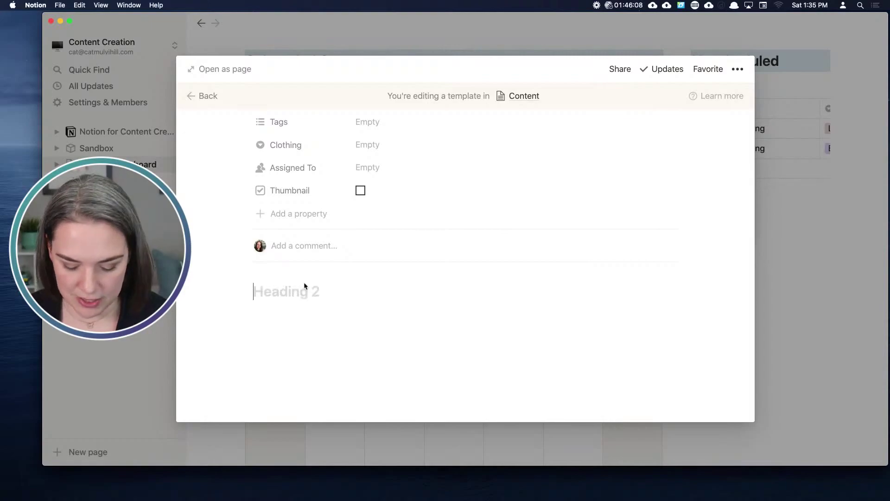
{"action": "type", "text": "OUTLINE"}
{"action": "key", "text": "Return"}
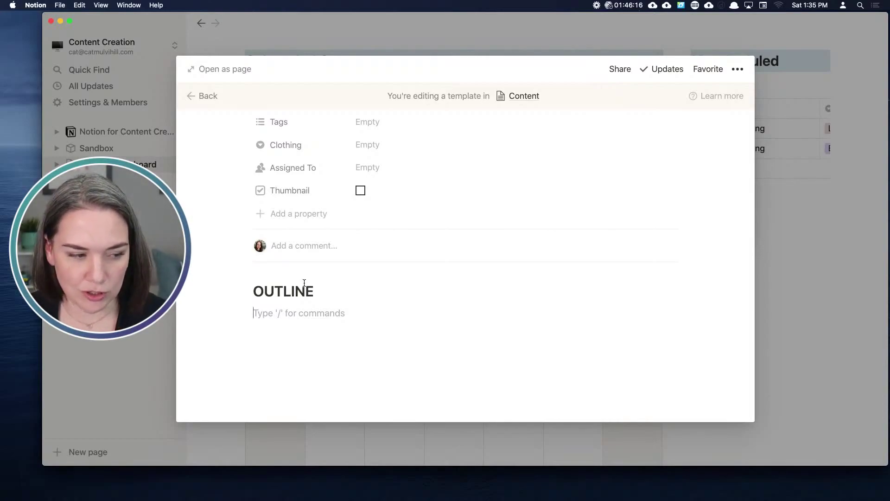
{"action": "type", "text": "/tog"}
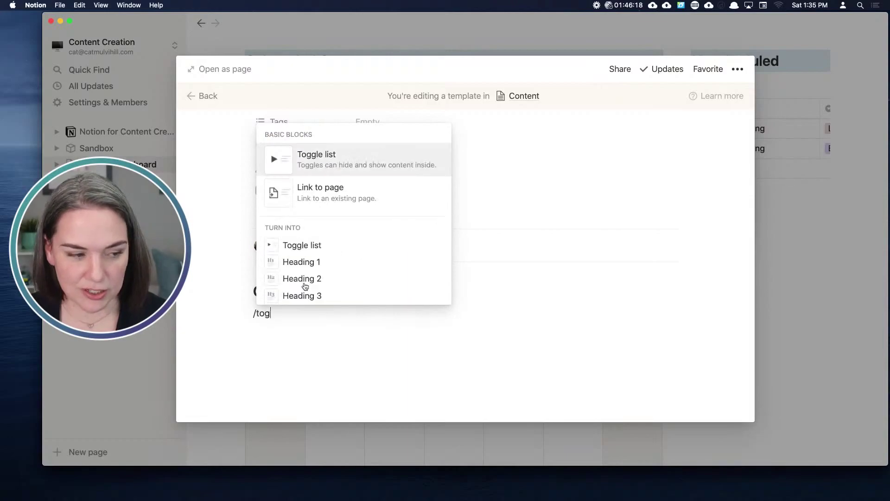
{"action": "key", "text": "Return"}
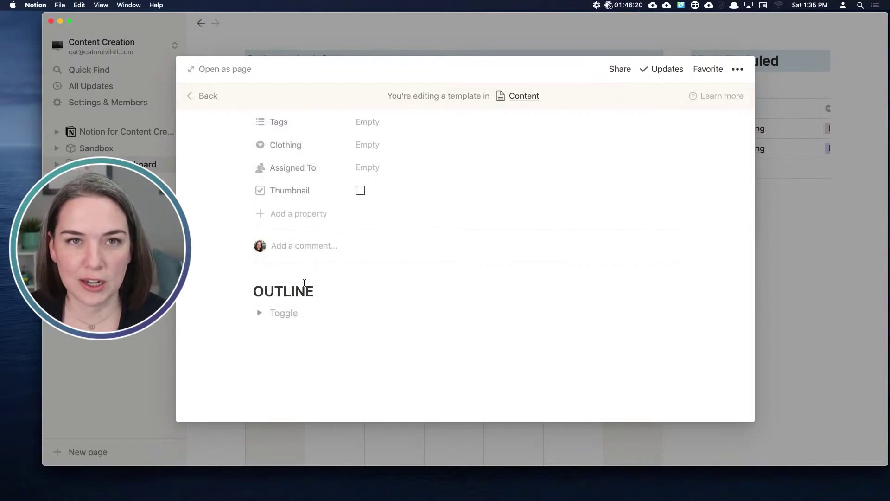
{"action": "key", "text": "BackSpace"}
Add a toggle list titled "SHOW FLOW" under the OUTLINE heading, expand it and start an empty block inside
{"action": "type", "text": ">"}
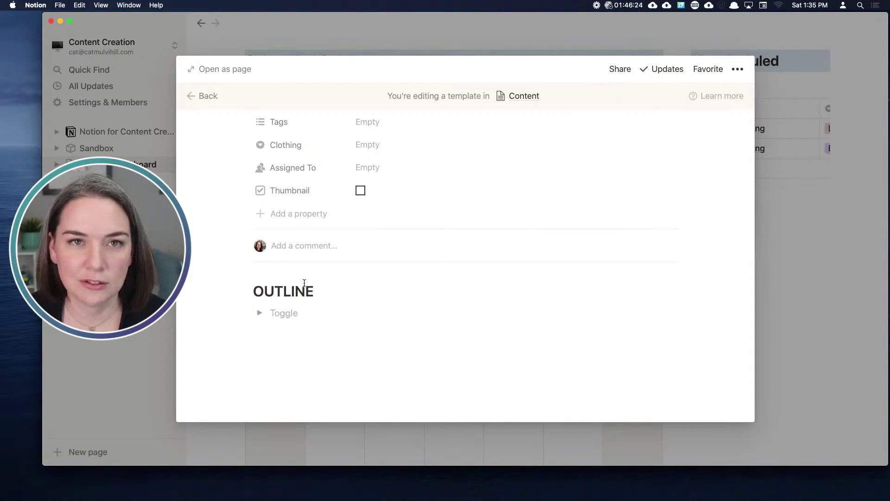
{"action": "type", "text": " SHOW FLOW"}
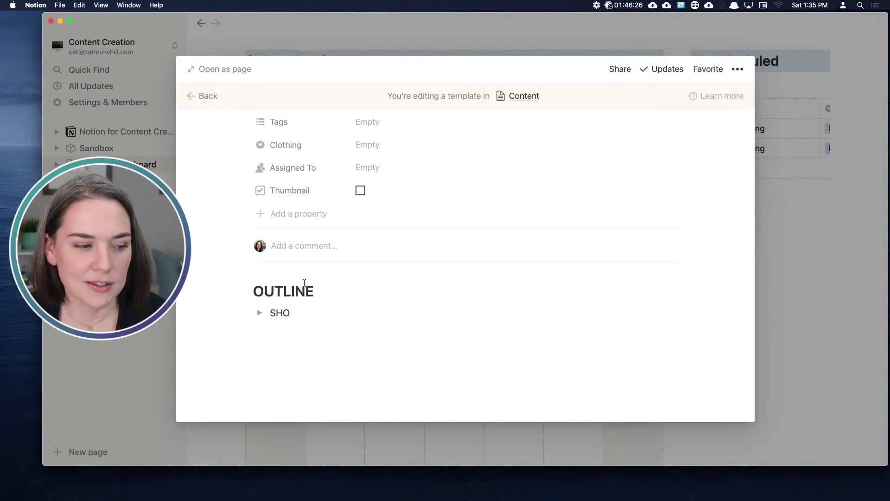
{"action": "left_click", "coordinate": [259, 313]}
{"action": "left_click", "coordinate": [314, 333]}
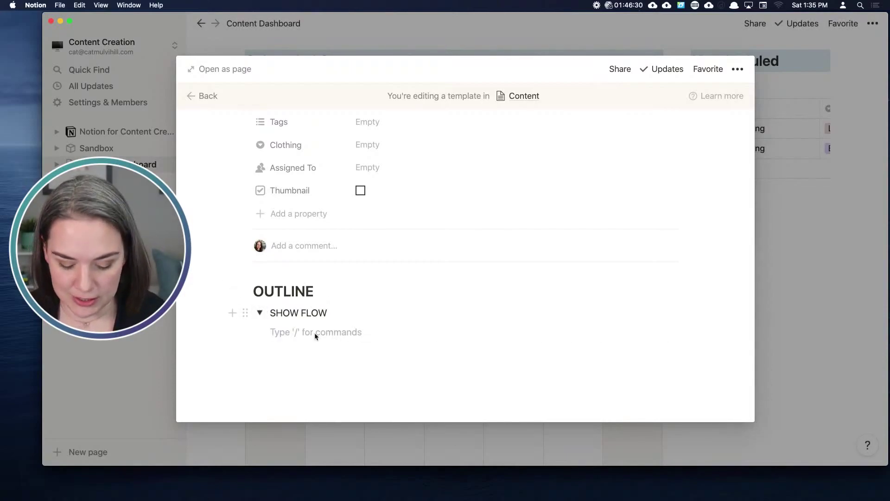
Add the lines "HOOK", "[insert hook]" and "INTRO" inside the SHOW FLOW toggle
{"action": "type", "text": "HOOK"}
{"action": "key", "text": "Return"}
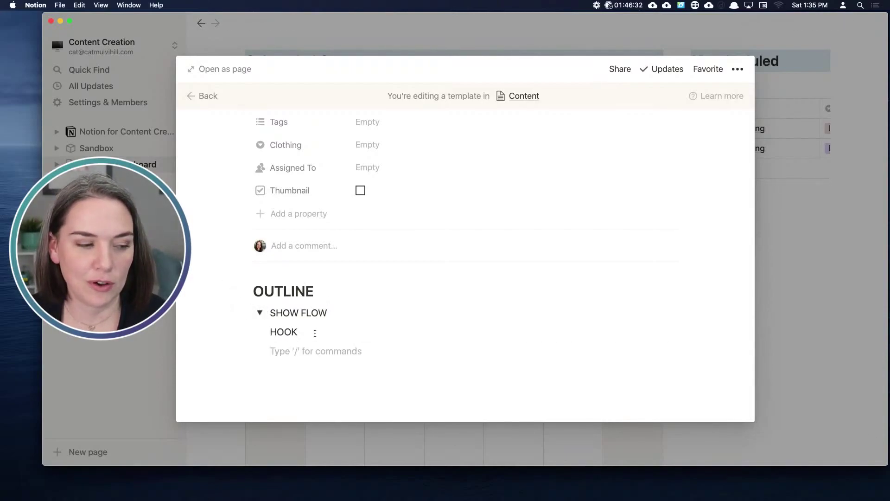
{"action": "type", "text": "["}
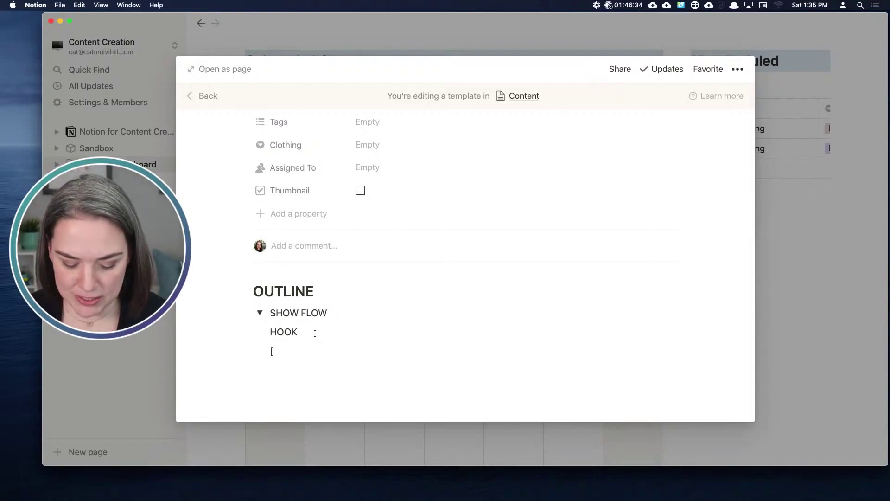
{"action": "type", "text": "insert hook]"}
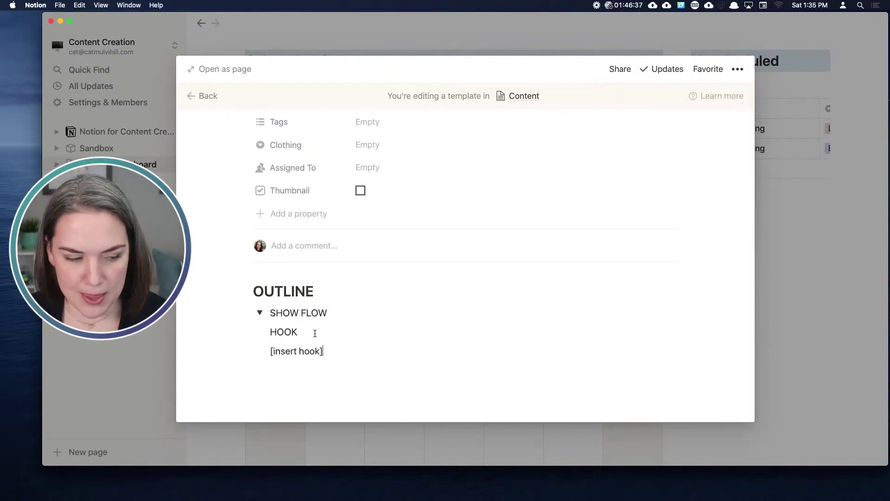
{"action": "key", "text": "Return"}
{"action": "type", "text": "INTRO"}
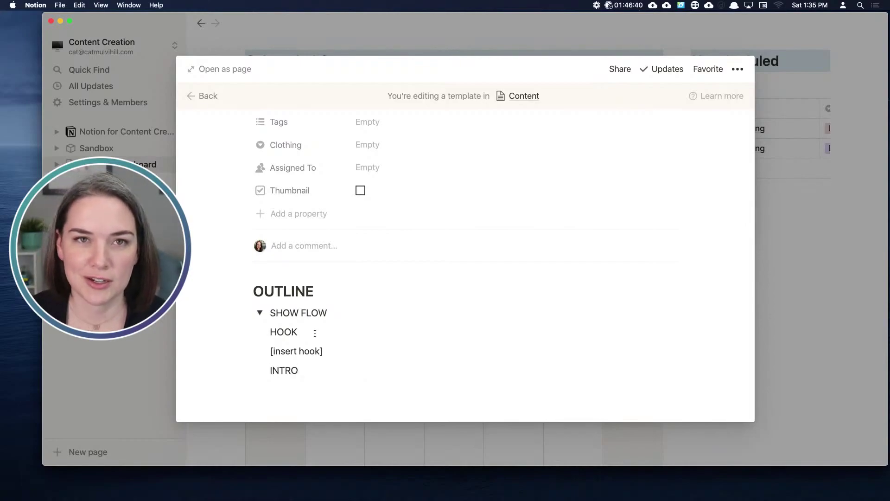
Add a "CALL FOR ENGAGEMENT" line below INTRO and give it a yellow background
{"action": "key", "text": "Return"}
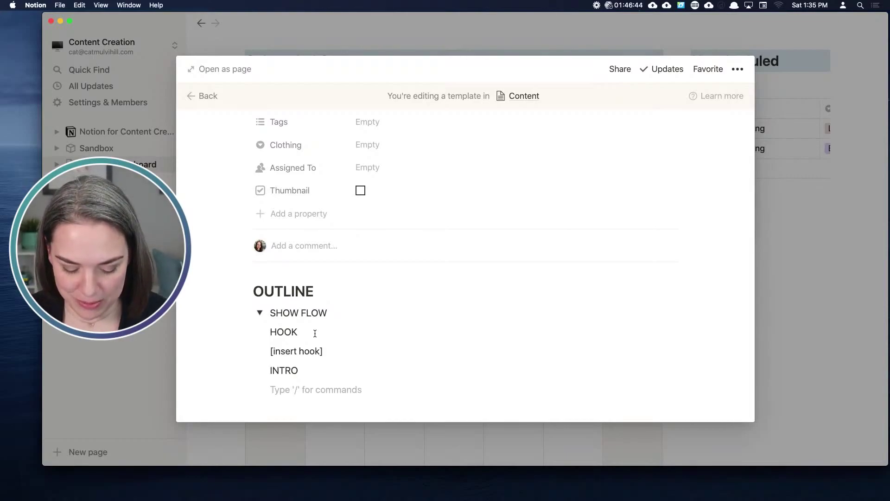
{"action": "type", "text": "CALL FOR ENGAGE"}
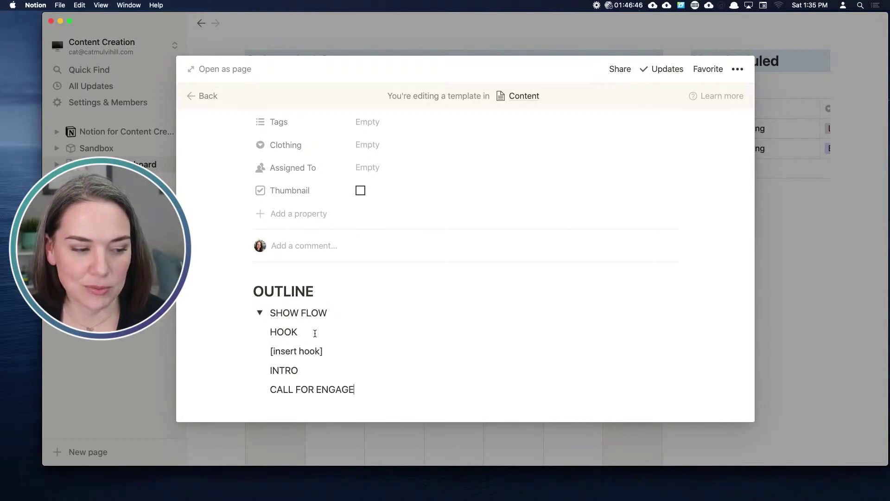
{"action": "type", "text": "MENT"}
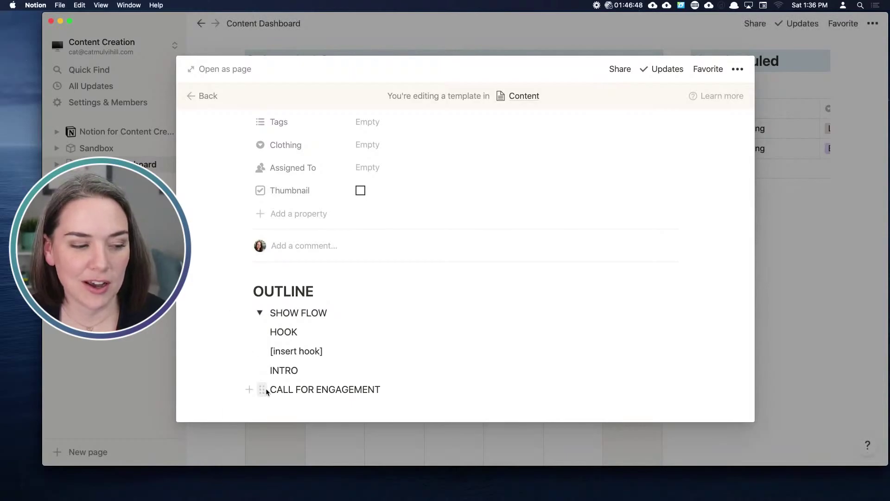
{"action": "left_click", "coordinate": [262, 389]}
{"action": "mouse_move", "coordinate": [218, 415]}
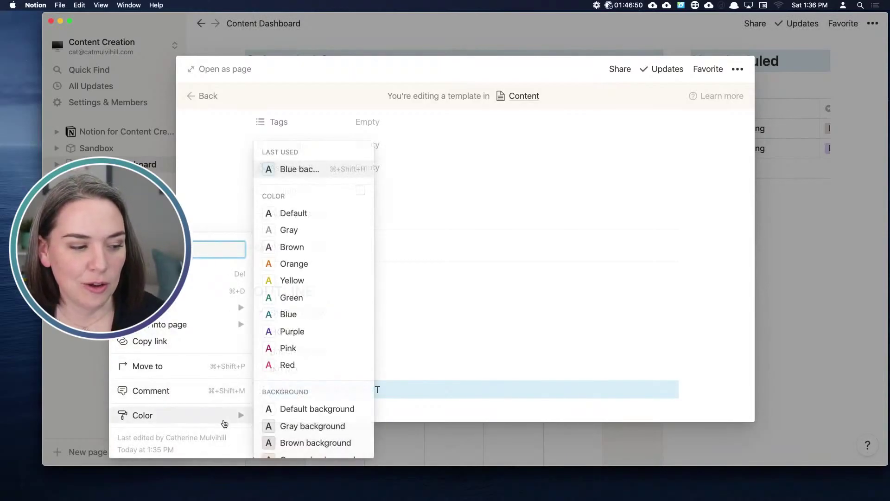
{"action": "scroll", "coordinate": [307, 403], "scroll_direction": "down", "scroll_amount": 2}
{"action": "left_click", "coordinate": [306, 362]}
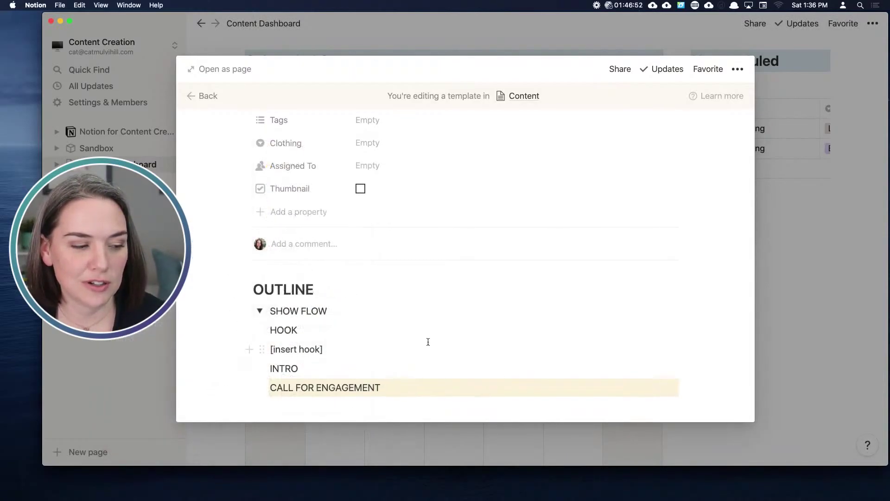
{"action": "scroll", "coordinate": [417, 346], "scroll_direction": "down", "scroll_amount": 1}
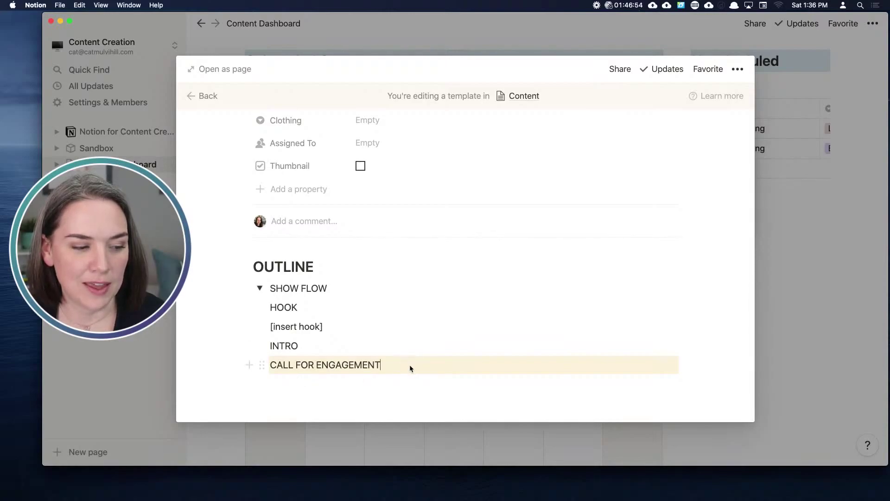
Add a bold "MAIN POINT 1" line with no background color below CALL FOR ENGAGEMENT
{"action": "left_click", "coordinate": [390, 372]}
{"action": "key", "text": "Return"}
{"action": "type", "text": "M"}
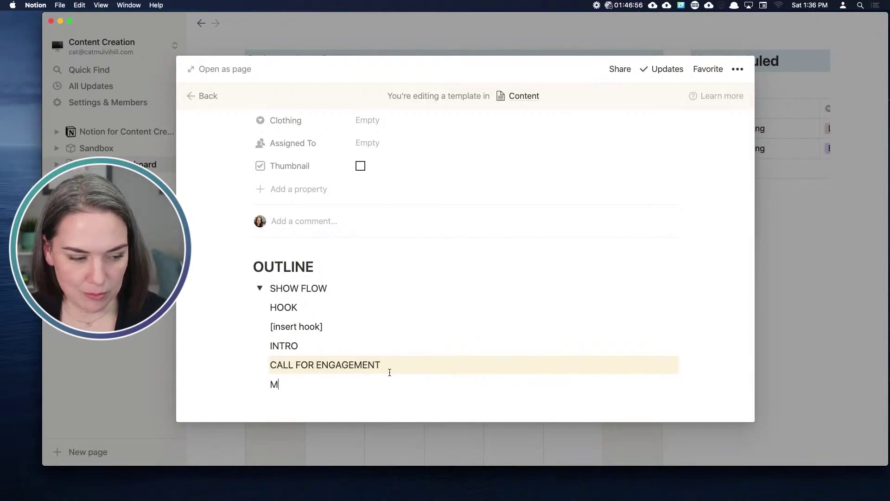
{"action": "key", "text": "BackSpace"}
{"action": "type", "text": "/"}
{"action": "key", "text": "BackSpace"}
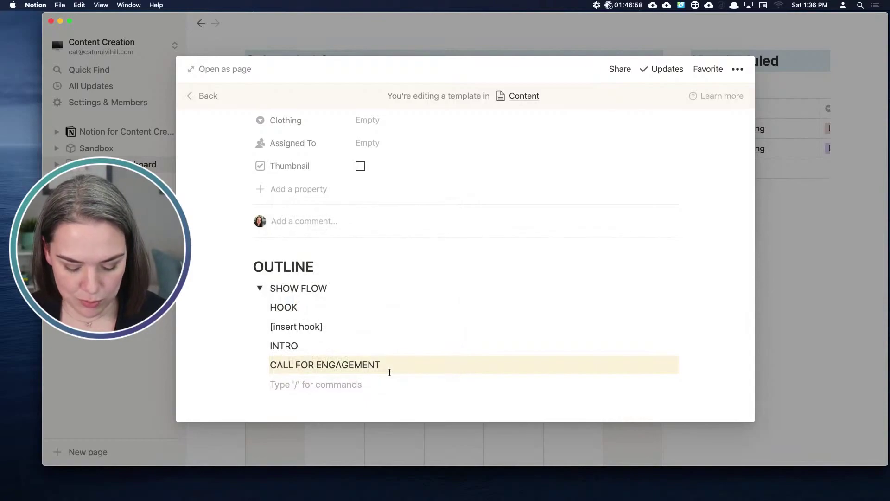
{"action": "type", "text": "MAIN "}
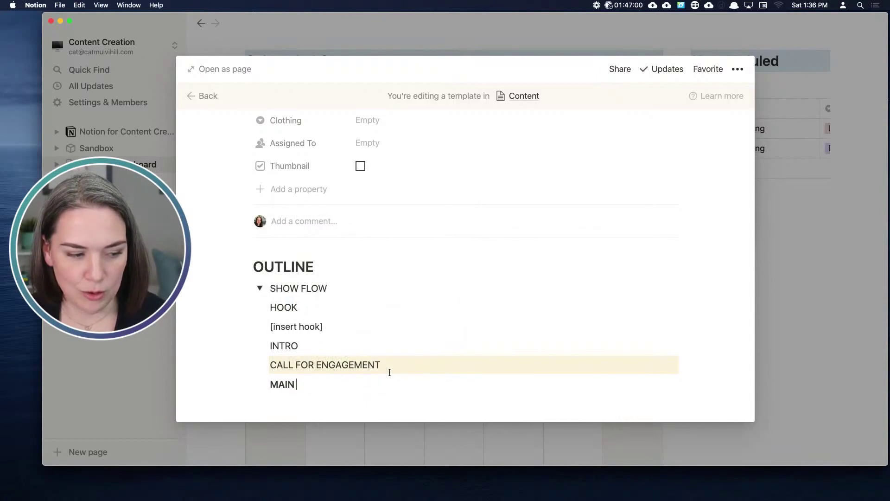
{"action": "type", "text": "POINT 1"}
{"action": "key", "text": "BackSpace"}
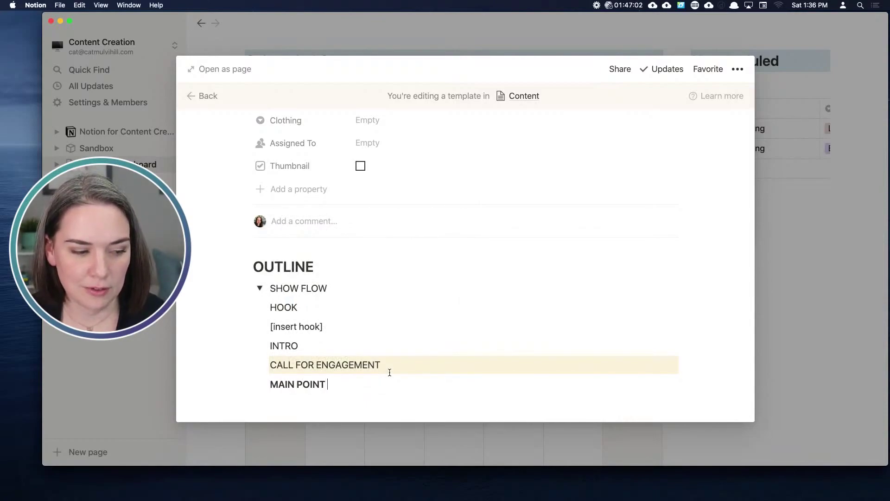
{"action": "type", "text": "1"}
Add two empty bullets under MAIN POINT 1, followed by an empty plain text block
{"action": "key", "text": "Return"}
{"action": "type", "text": "-"}
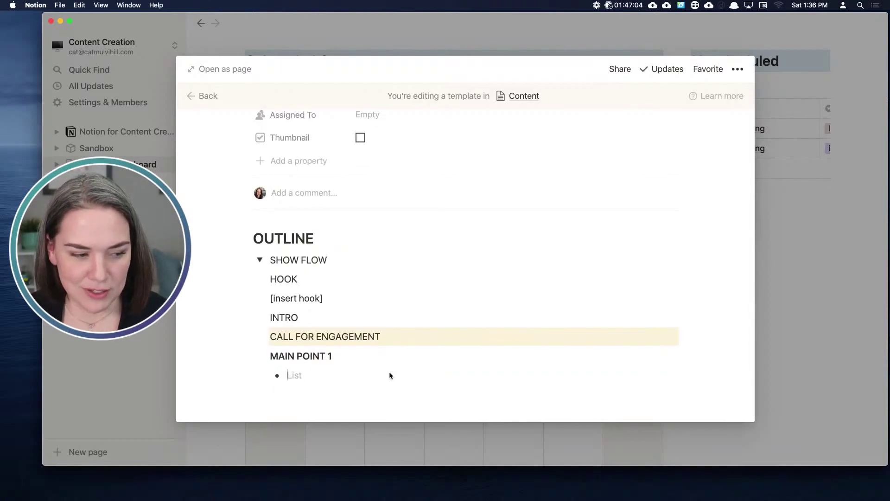
{"action": "key", "text": "Return"}
{"action": "key", "text": "Return"}
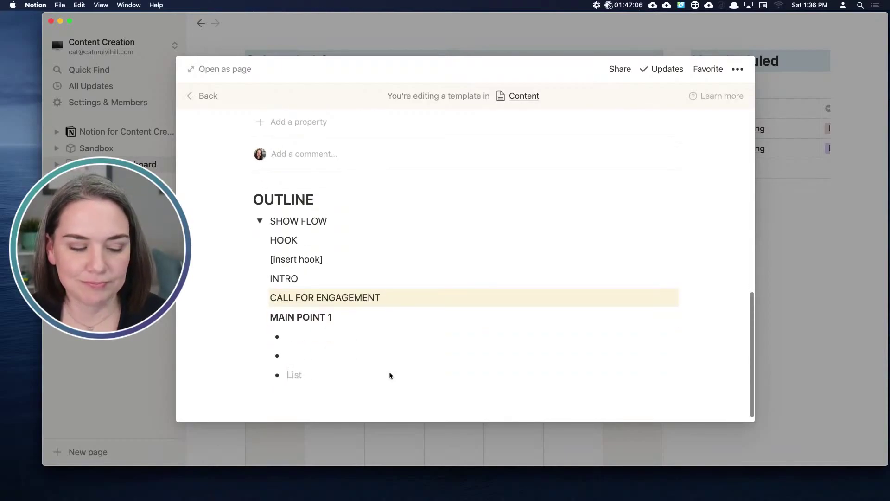
{"action": "key", "text": "Return"}
{"action": "type", "text": "M"}
{"action": "key", "text": "BackSpace"}
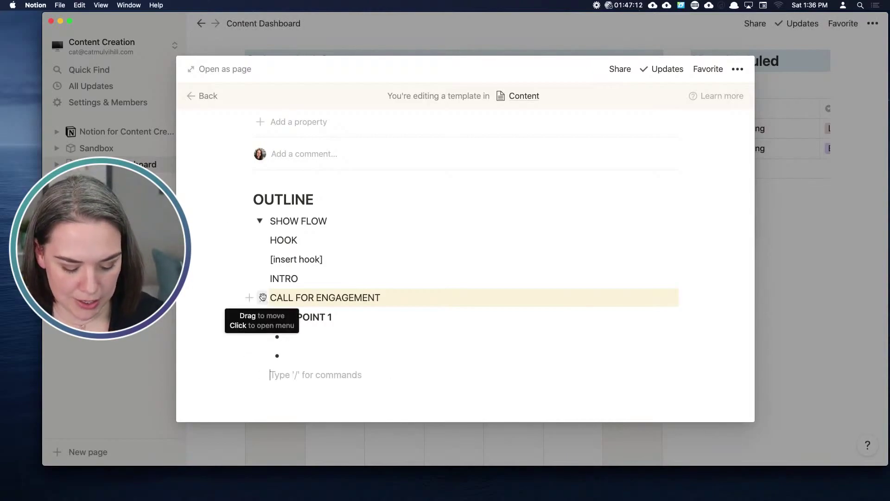
Copy the CALL FOR ENGAGEMENT line and the MAIN POINT 1 line below the bullets, and change the copied point to "MAIN POINT 2"
{"action": "left_click_drag", "start_coordinate": [263, 298], "coordinate": [264, 372]}
{"action": "scroll", "coordinate": [313, 367], "scroll_direction": "down", "scroll_amount": 1}
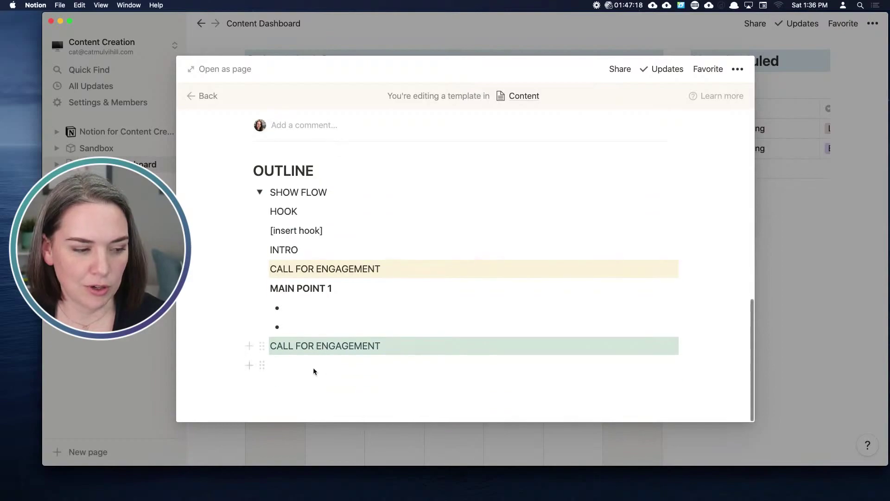
{"action": "left_click_drag", "start_coordinate": [262, 288], "coordinate": [269, 358]}
{"action": "left_click", "coordinate": [335, 366]}
{"action": "key", "text": "BackSpace"}
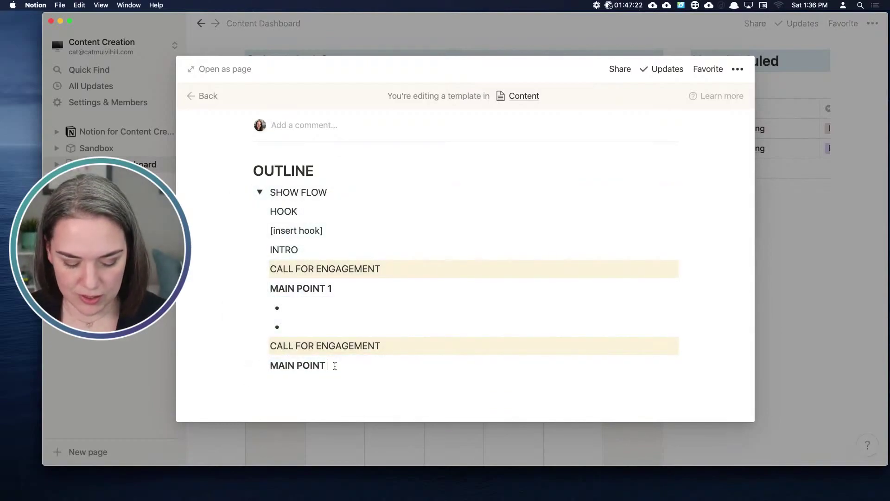
{"action": "type", "text": "@"}
{"action": "key", "text": "BackSpace"}
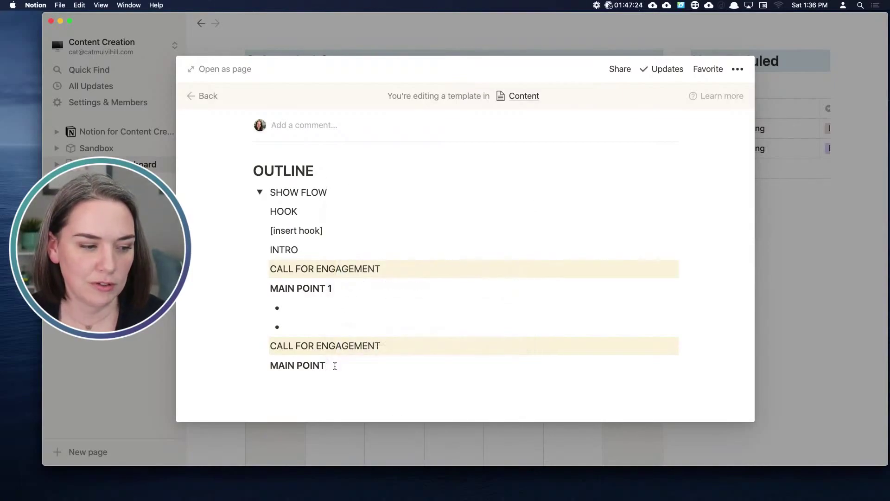
{"action": "type", "text": "2"}
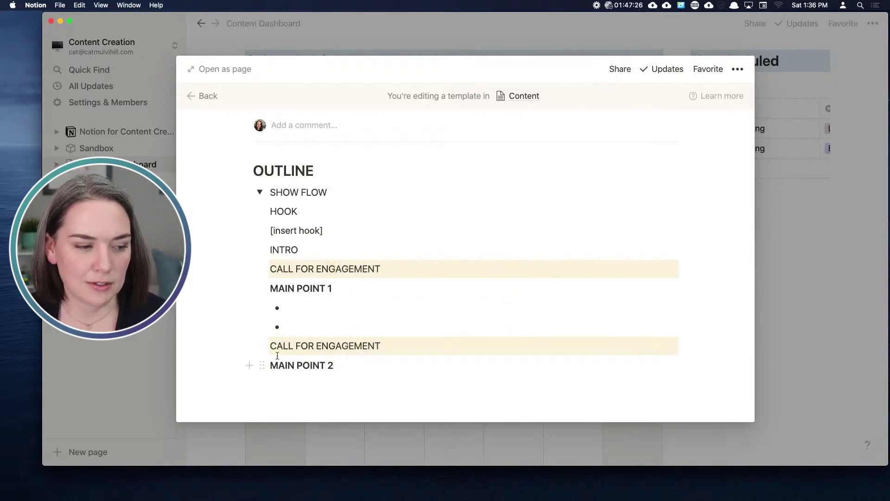
Copy the two empty bullets from MAIN POINT 1 to below MAIN POINT 2
{"action": "left_click_drag", "start_coordinate": [233, 305], "coordinate": [298, 336]}
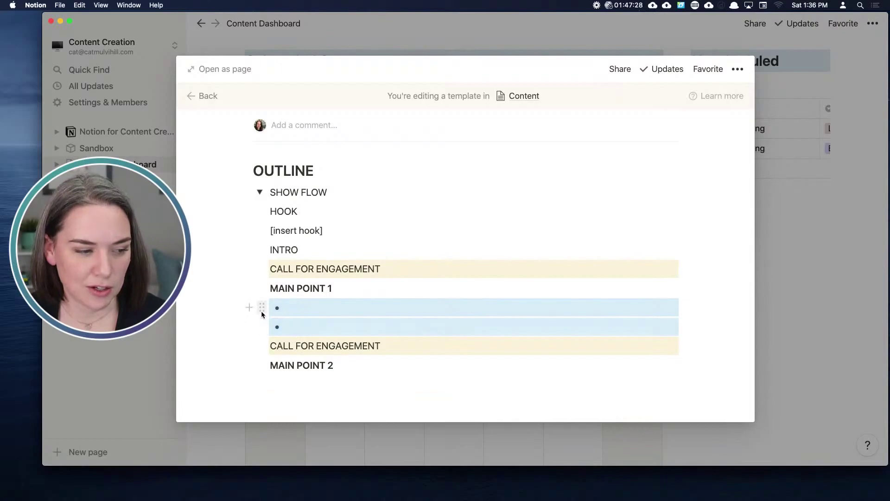
{"action": "left_click_drag", "start_coordinate": [261, 309], "coordinate": [272, 369]}
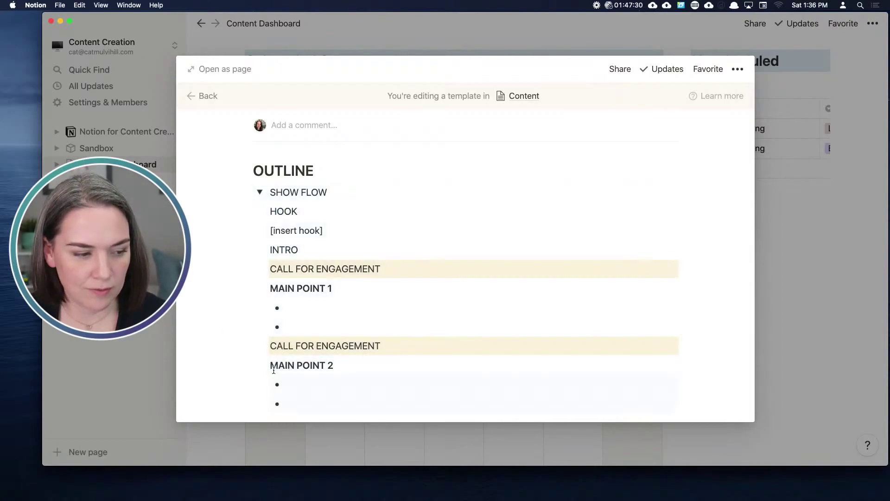
{"action": "scroll", "coordinate": [350, 369], "scroll_direction": "down", "scroll_amount": 2}
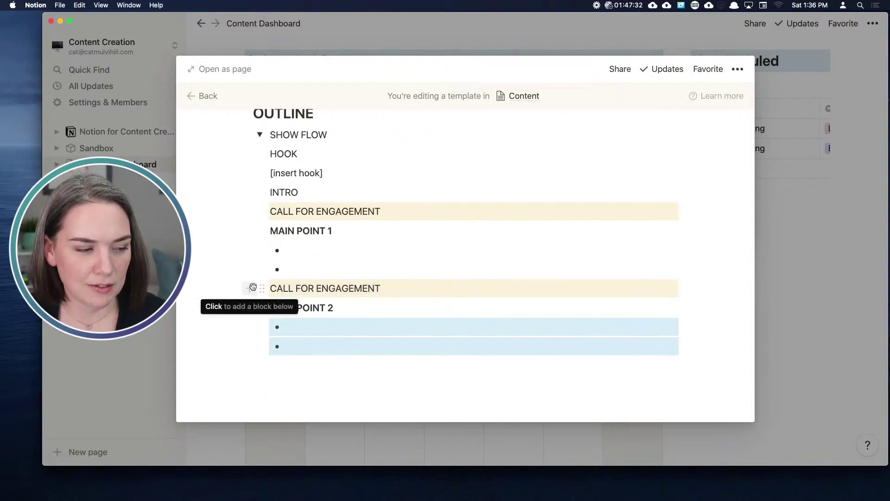
Duplicate the second CALL FOR ENGAGEMENT line with MAIN POINT 2 and its bullets below the originals, and change the copied point to "MAIN POINT 3"
{"action": "left_click_drag", "start_coordinate": [235, 288], "coordinate": [320, 350]}
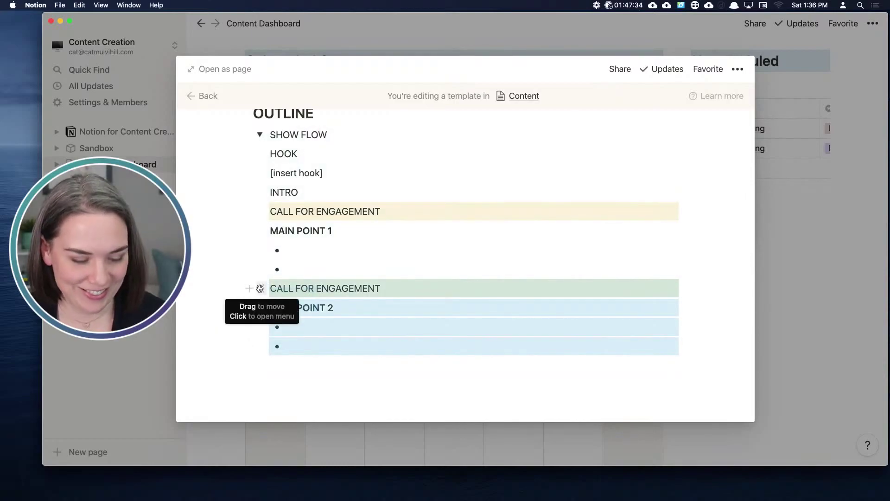
{"action": "left_click_drag", "start_coordinate": [258, 289], "coordinate": [265, 352]}
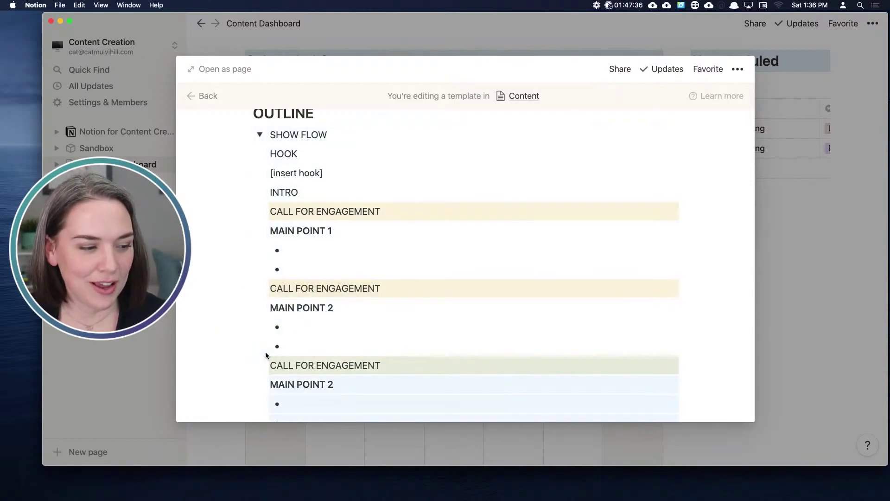
{"action": "scroll", "coordinate": [347, 323], "scroll_direction": "down", "scroll_amount": 2}
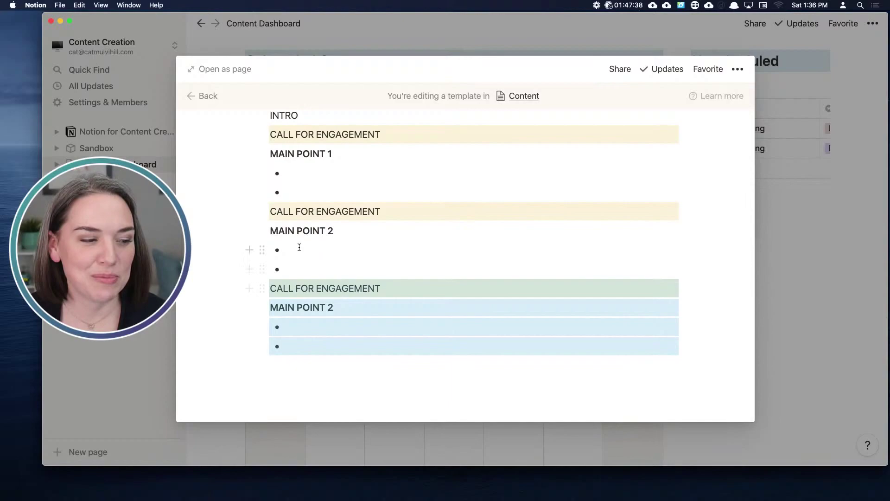
{"action": "left_click", "coordinate": [335, 308]}
{"action": "key", "text": "BackSpace"}
{"action": "type", "text": "3"}
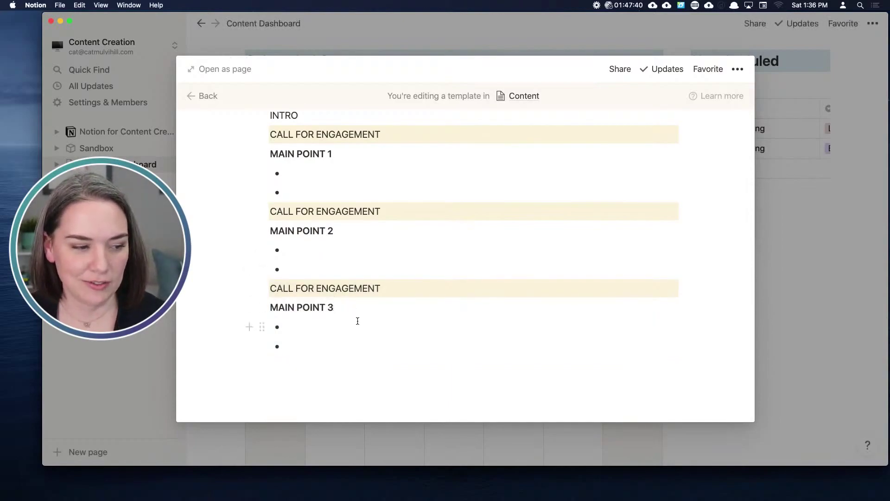
Add a "CLOSING THOUGHTS" line below the MAIN POINT 3 bullets
{"action": "left_click", "coordinate": [276, 366]}
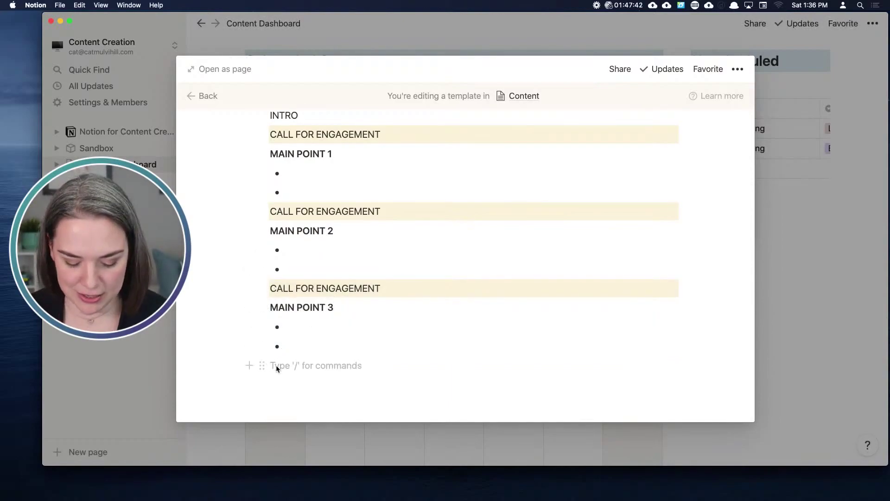
{"action": "type", "text": "CLS"}
{"action": "key", "text": "BackSpace"}
{"action": "key", "text": "BackSpace"}
{"action": "key", "text": "BackSpace"}
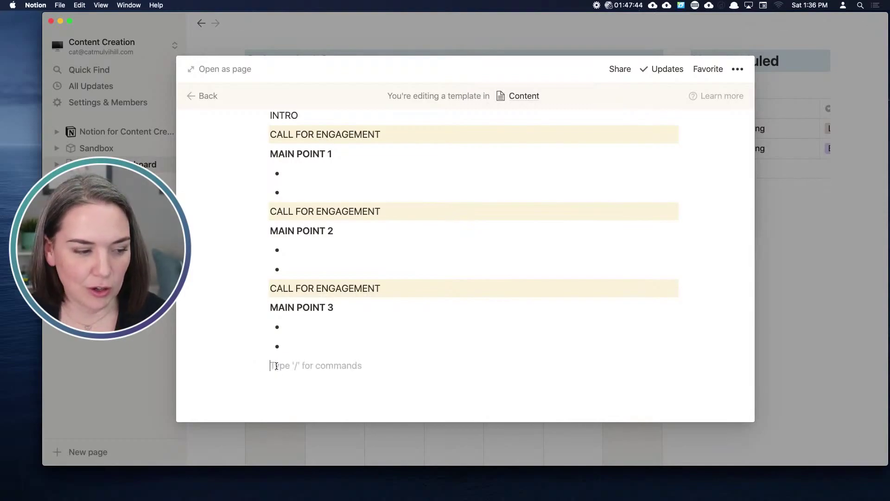
{"action": "type", "text": "CLSO"}
{"action": "key", "text": "BackSpace"}
{"action": "key", "text": "BackSpace"}
{"action": "type", "text": "OS"}
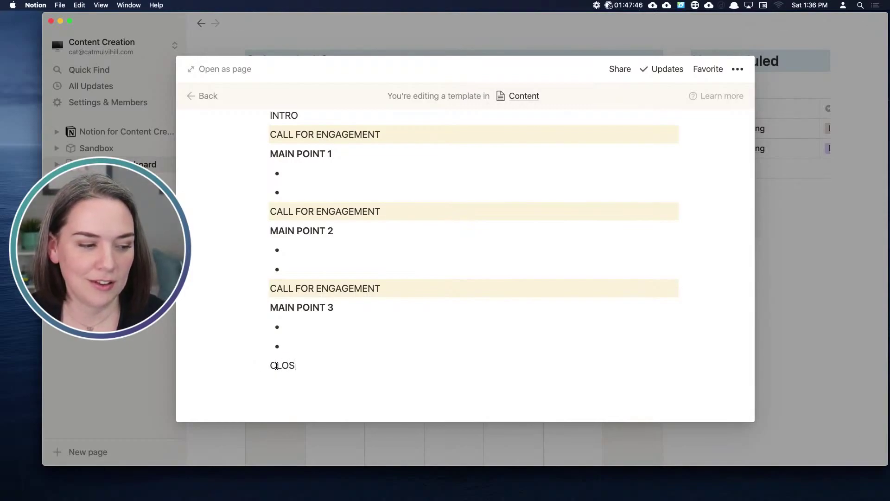
{"action": "type", "text": "ING TOUGHT"}
{"action": "key", "text": "BackSpace"}
{"action": "key", "text": "BackSpace"}
{"action": "key", "text": "BackSpace"}
{"action": "key", "text": "BackSpace"}
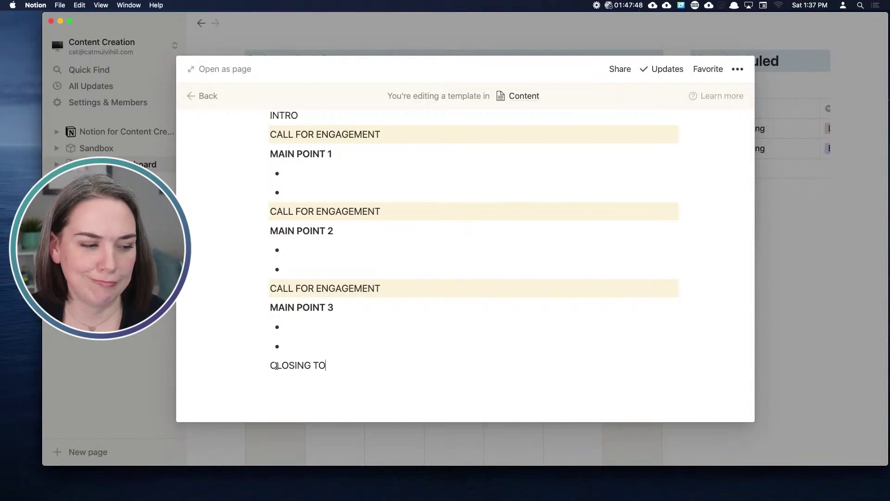
{"action": "key", "text": "BackSpace"}
{"action": "type", "text": "HOUTH"}
{"action": "key", "text": "BackSpace"}
{"action": "key", "text": "BackSpace"}
{"action": "type", "text": "GHTS"}
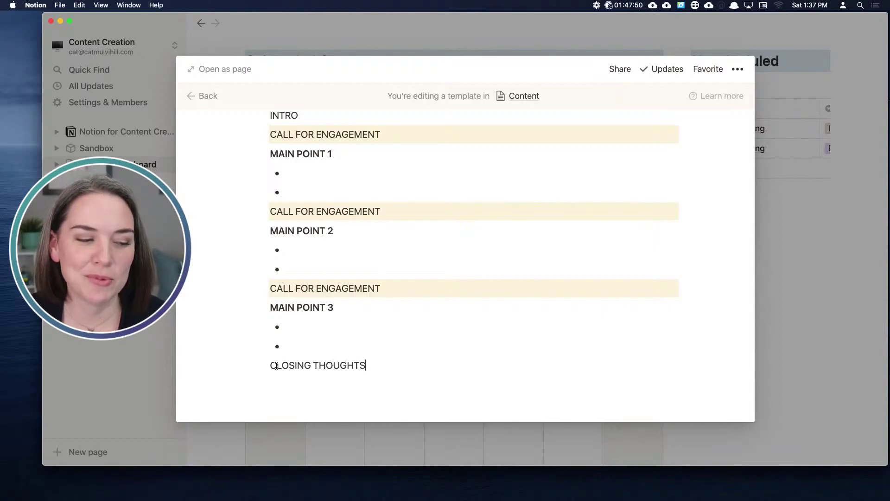
Add a "CTA, if applicable" line below CLOSING THOUGHTS in the template's SHOW FLOW outline
{"action": "key", "text": "Return"}
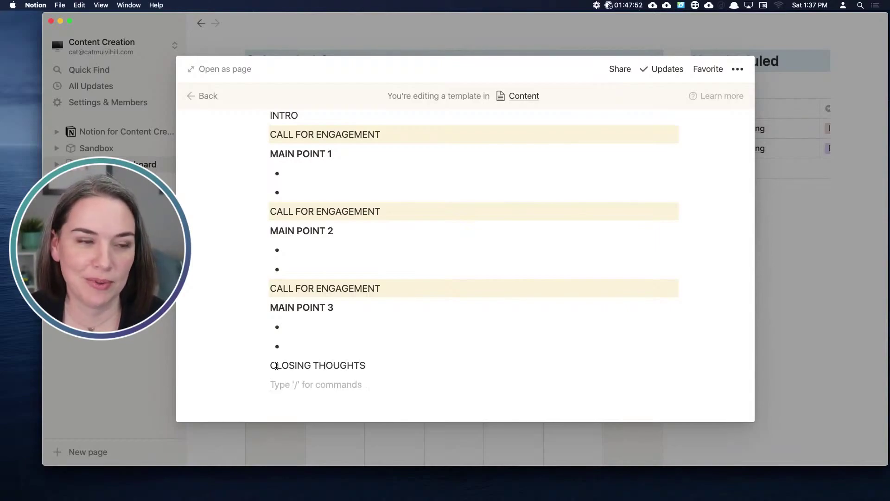
{"action": "type", "text": "CTA, if"}
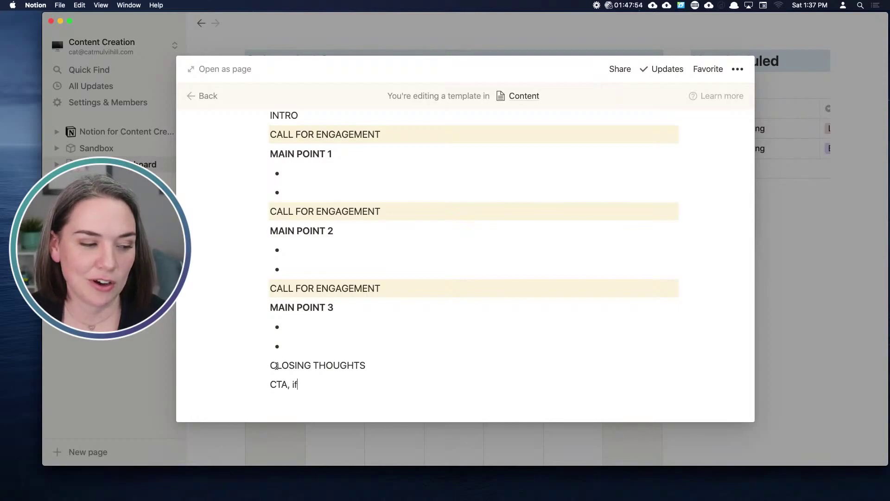
{"action": "type", "text": " applicati"}
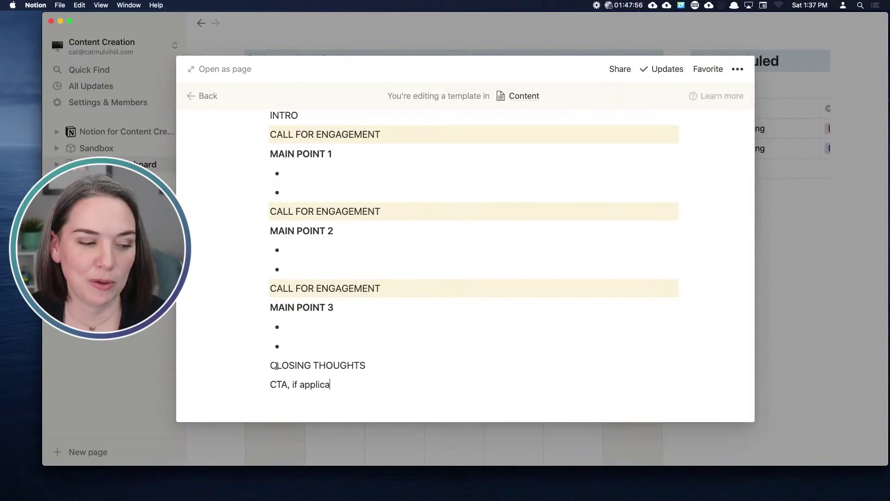
{"action": "key", "text": "BackSpace"}
{"action": "key", "text": "BackSpace"}
{"action": "key", "text": "BackSpace"}
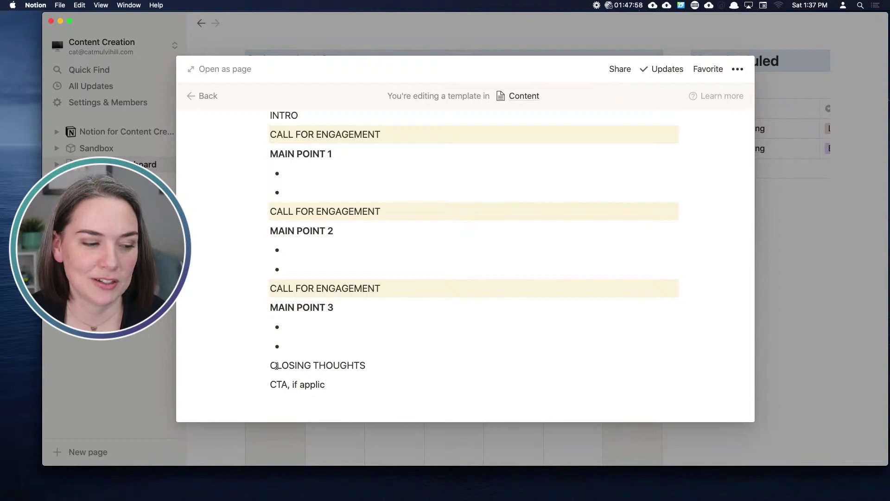
{"action": "type", "text": "able"}
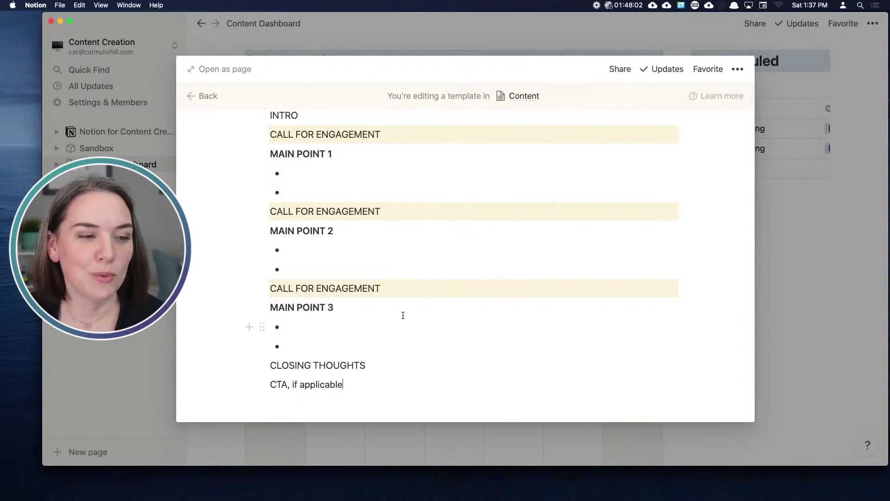
Leave the template editor and create a new content page from the New YouTube Livestream template
{"action": "scroll", "coordinate": [401, 314], "scroll_direction": "up", "scroll_amount": 5}
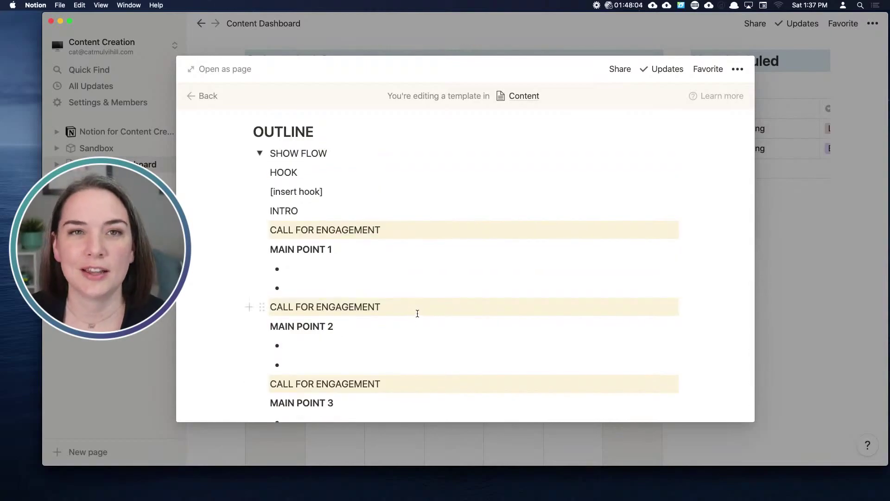
{"action": "scroll", "coordinate": [416, 309], "scroll_direction": "up", "scroll_amount": 3}
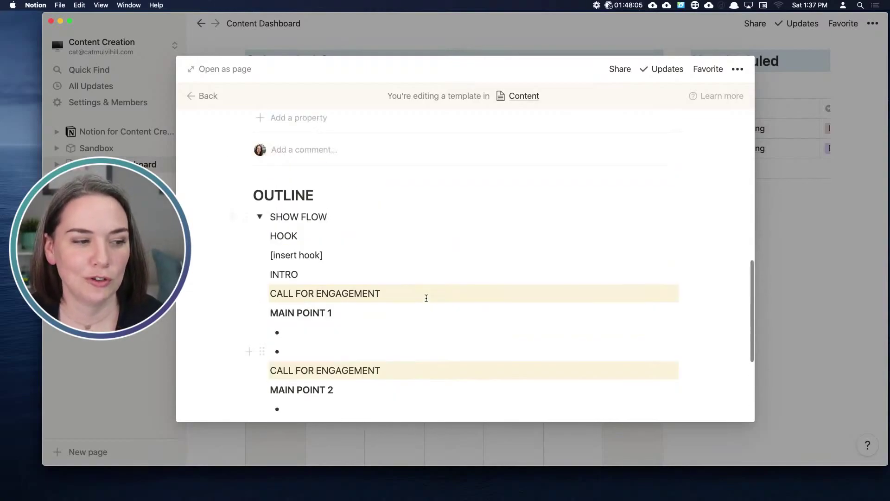
{"action": "left_click", "coordinate": [259, 218]}
{"action": "left_click", "coordinate": [260, 313]}
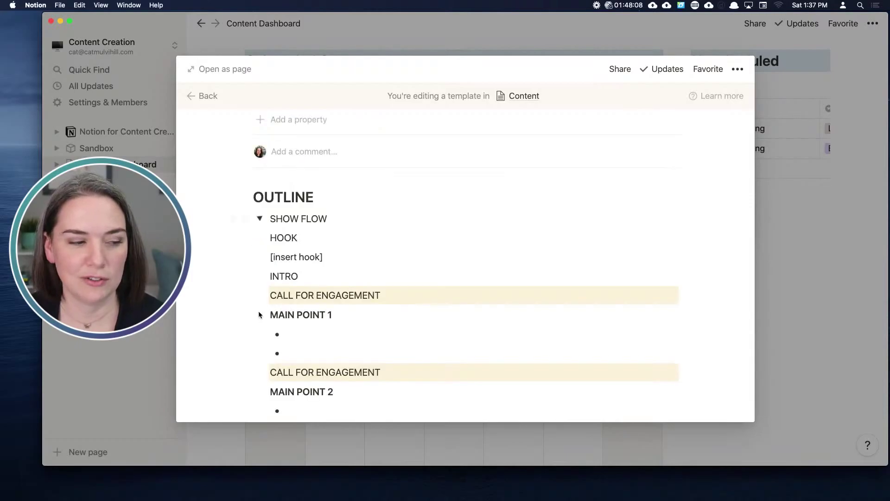
{"action": "left_click", "coordinate": [214, 103]}
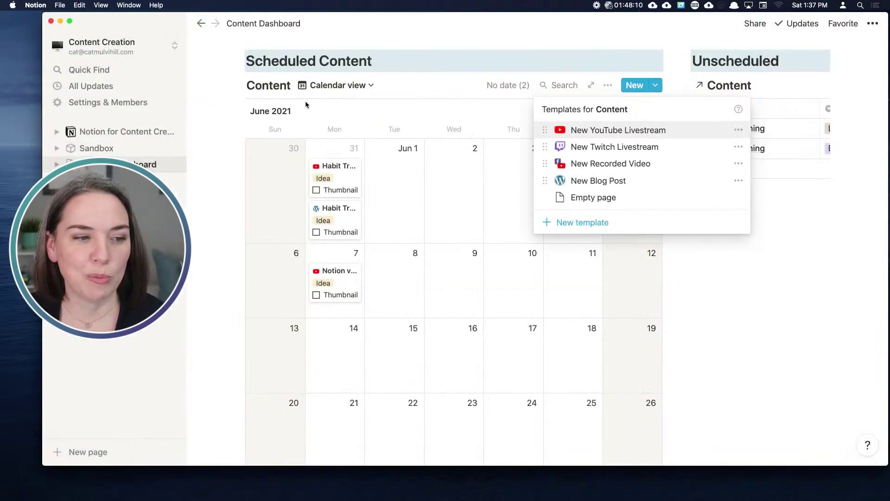
{"action": "left_click", "coordinate": [618, 131]}
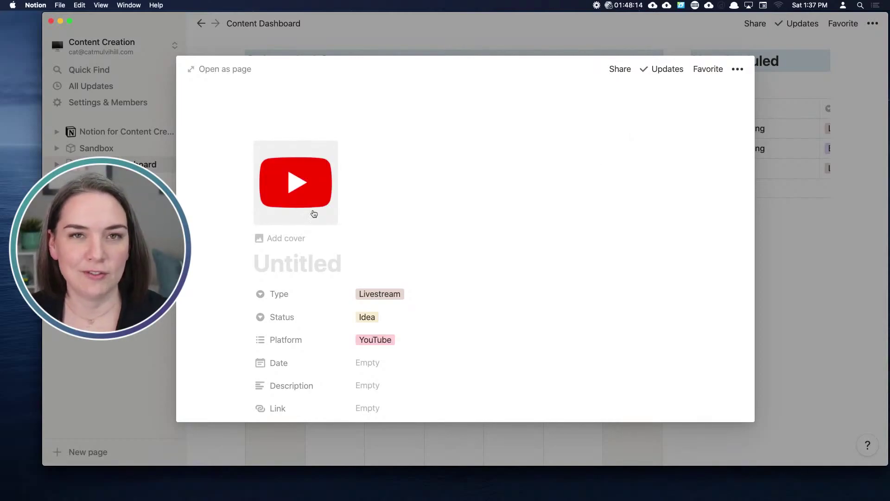
Expand SHOW FLOW in the new livestream page and review the outline inherited from the template
{"action": "scroll", "coordinate": [359, 248], "scroll_direction": "down", "scroll_amount": 4}
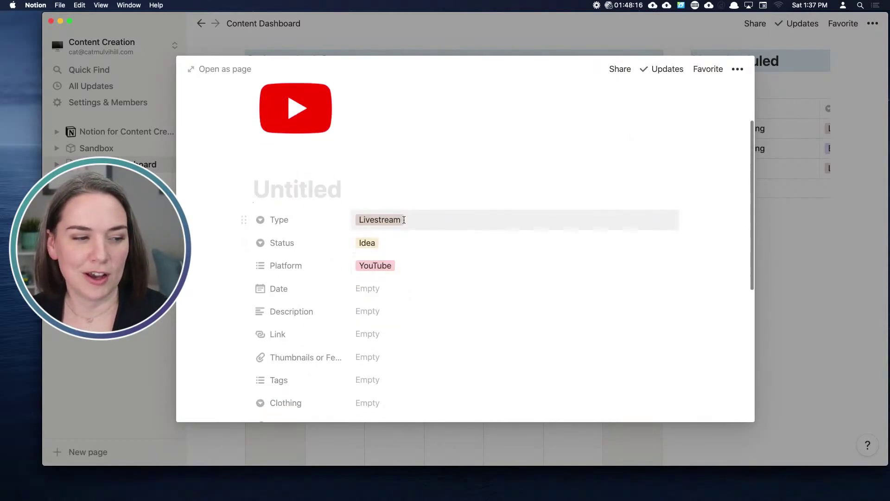
{"action": "scroll", "coordinate": [425, 230], "scroll_direction": "down", "scroll_amount": 10}
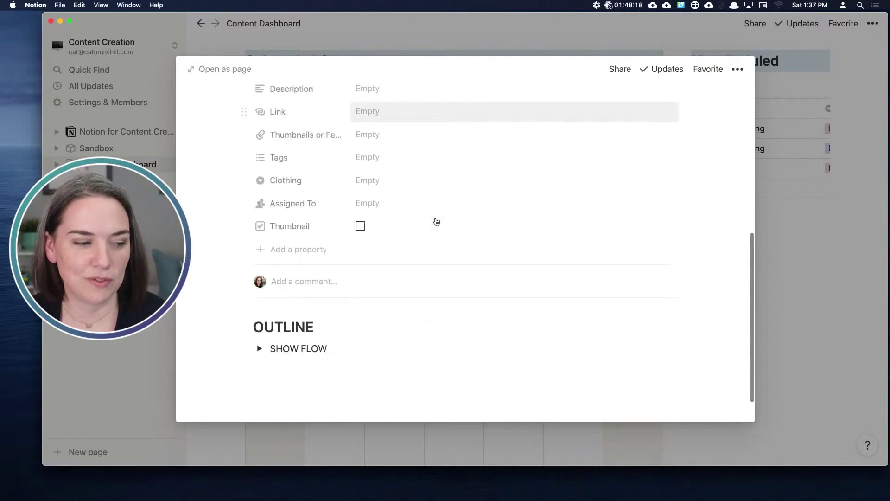
{"action": "left_click", "coordinate": [259, 311]}
{"action": "scroll", "coordinate": [409, 302], "scroll_direction": "down", "scroll_amount": 7}
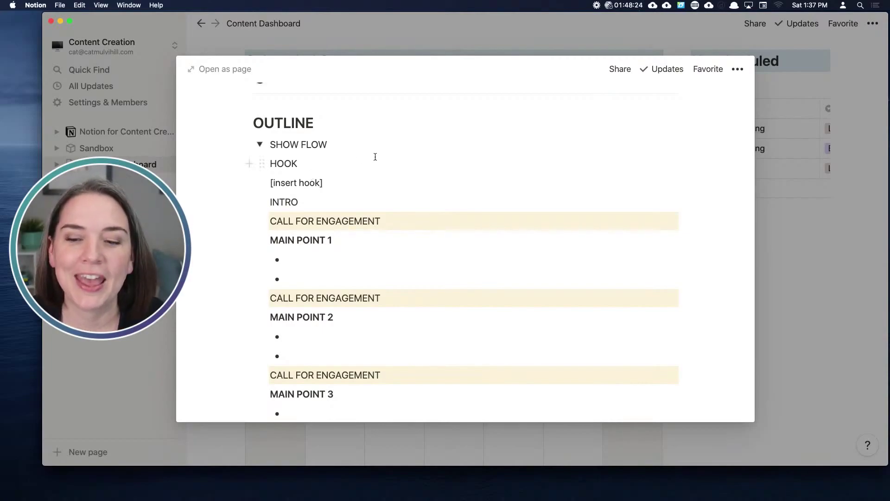
{"action": "scroll", "coordinate": [549, 141], "scroll_direction": "up", "scroll_amount": 3}
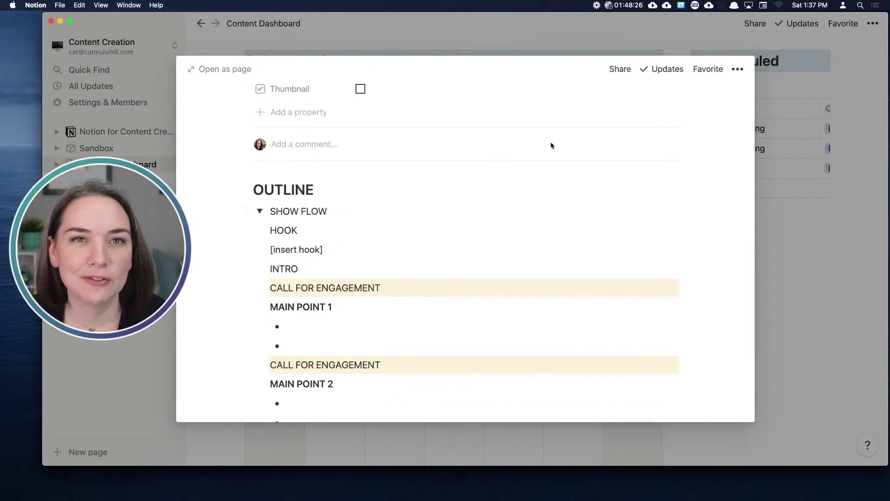
View the new livestream entry as a full page down to its outline, and return to the Content Dashboard
{"action": "left_click", "coordinate": [224, 69]}
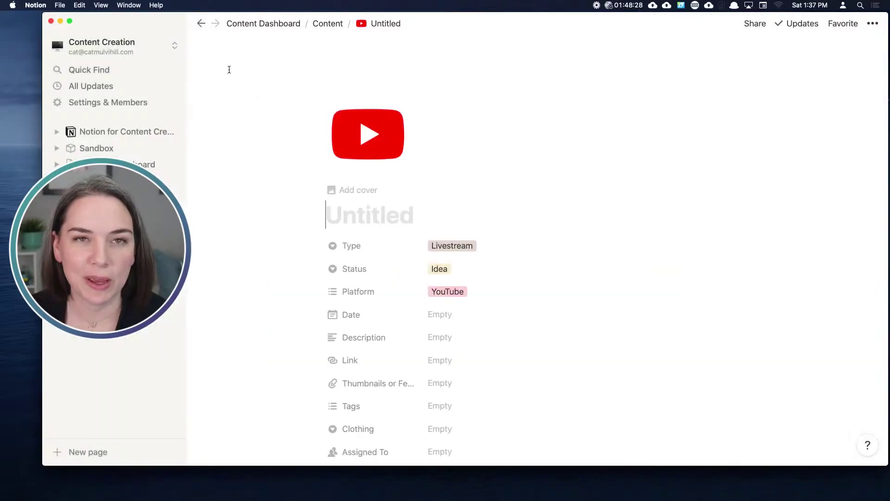
{"action": "scroll", "coordinate": [493, 155], "scroll_direction": "down", "scroll_amount": 5}
{"action": "scroll", "coordinate": [495, 155], "scroll_direction": "down", "scroll_amount": 4}
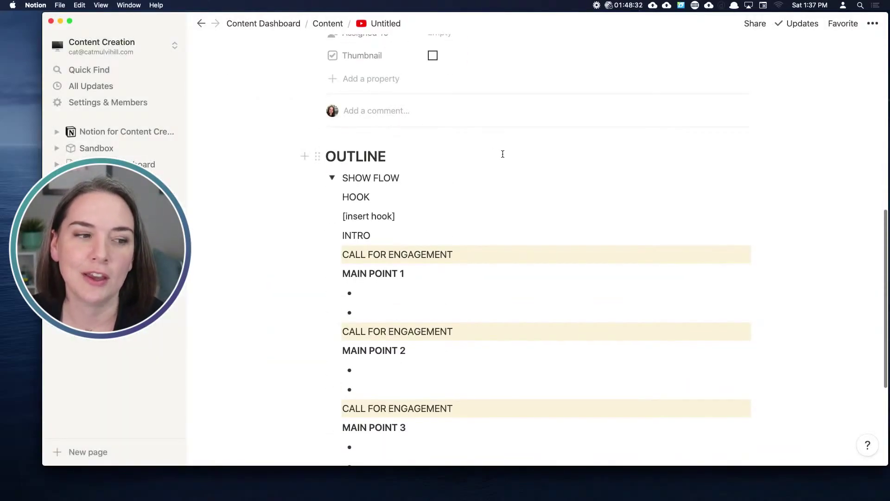
{"action": "left_click", "coordinate": [266, 23]}
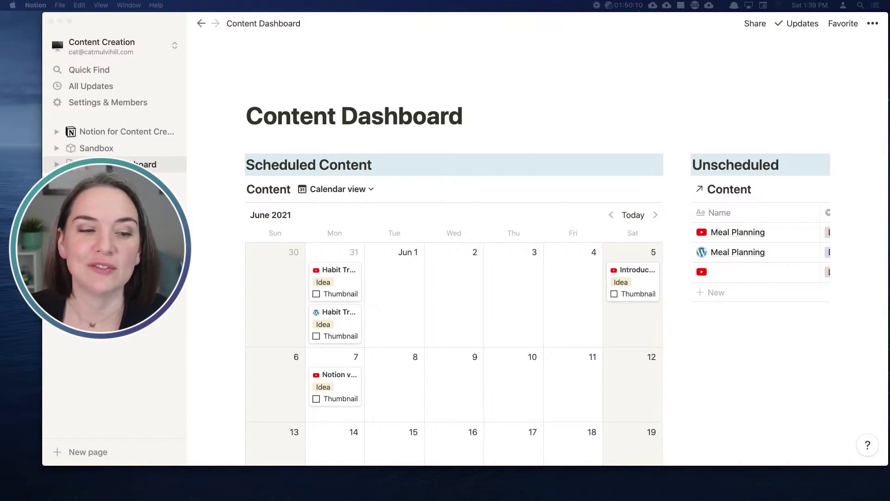
Look at the Content database's template list and the management options for the New Blog Post template
{"action": "left_click", "coordinate": [672, 193]}
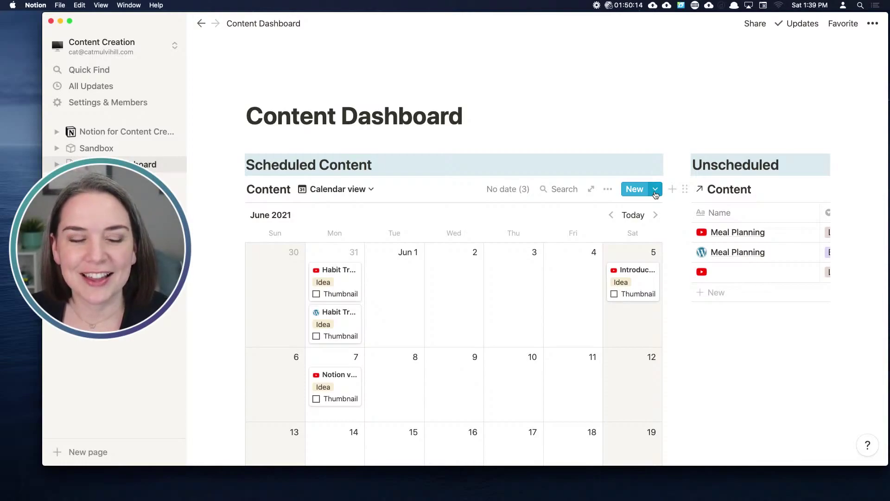
{"action": "left_click", "coordinate": [656, 192]}
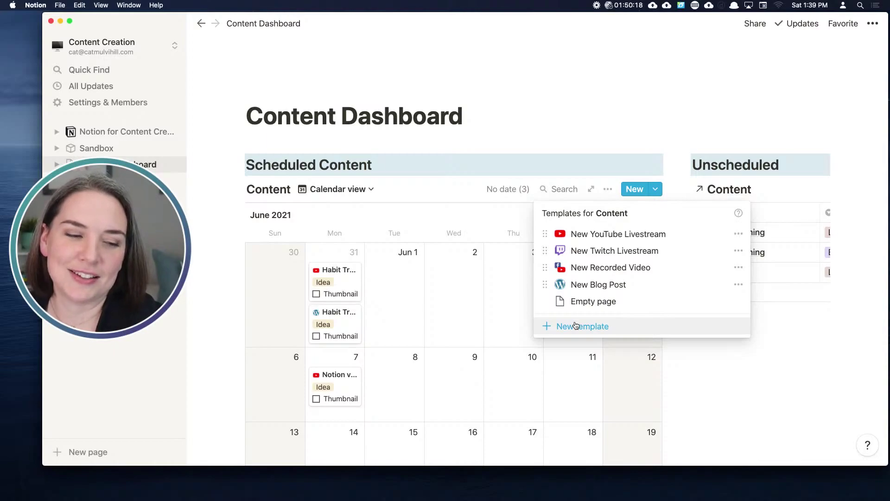
{"action": "left_click", "coordinate": [739, 284]}
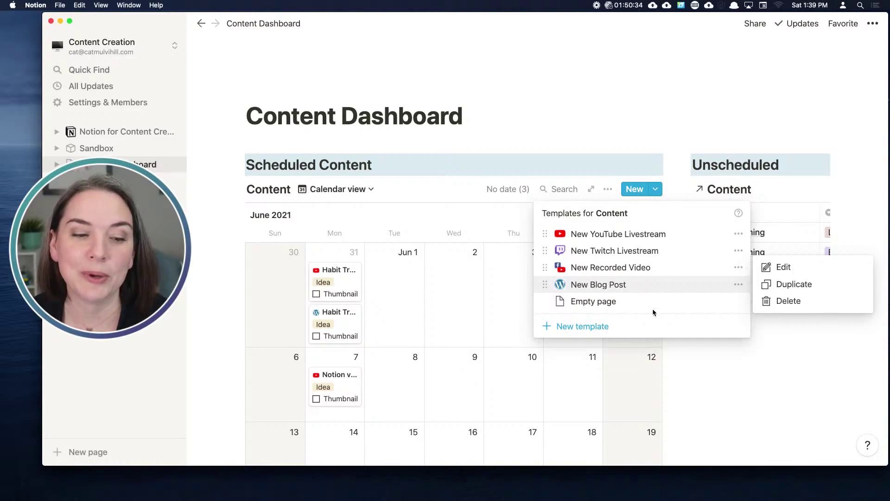
{"action": "left_click", "coordinate": [702, 379]}
{"action": "left_click", "coordinate": [724, 358]}
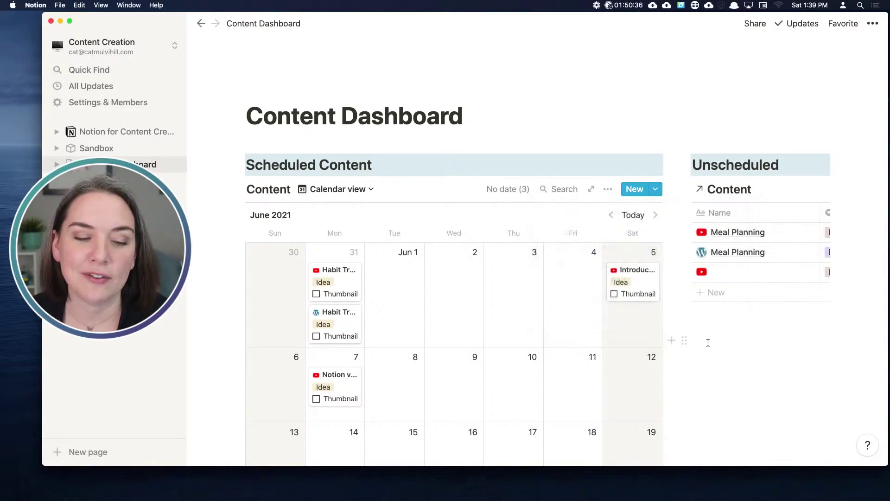
Add an "IDEAS" line below the Unscheduled content table and insert an inline list database named "Ideas" beneath it
{"action": "left_click", "coordinate": [705, 340]}
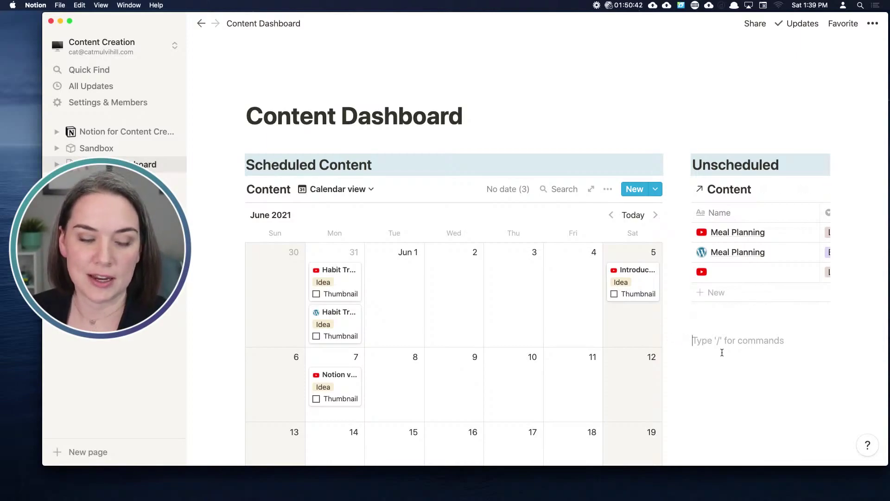
{"action": "type", "text": "IDEAS"}
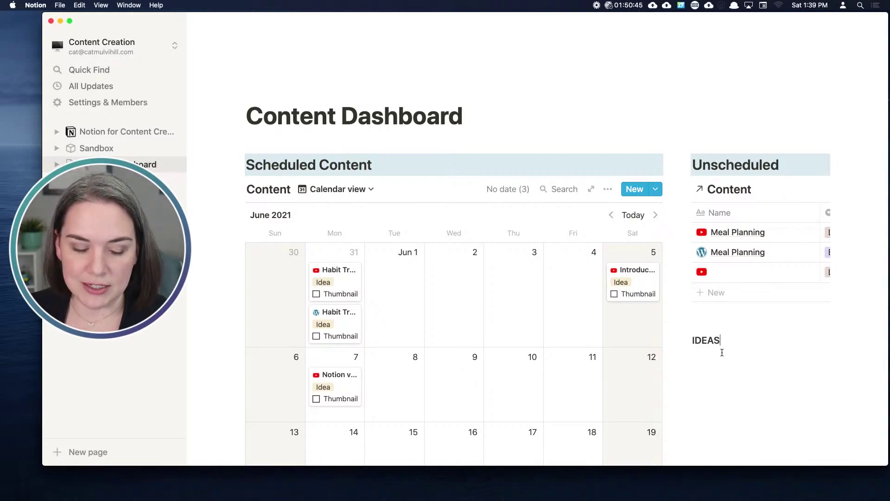
{"action": "key", "text": "Return"}
{"action": "type", "text": "/"}
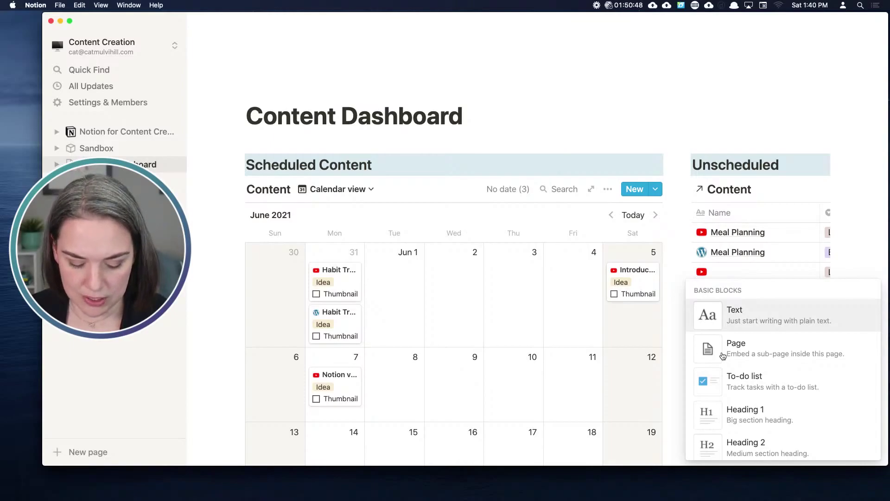
{"action": "type", "text": "data"}
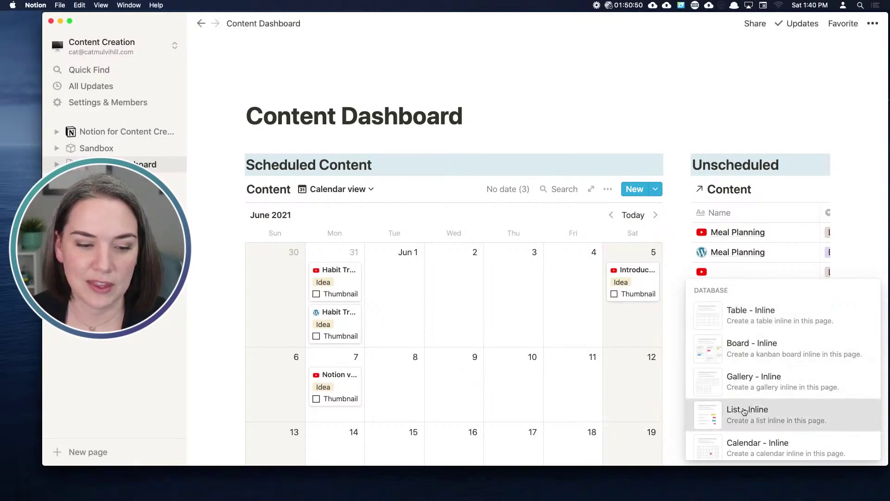
{"action": "left_click", "coordinate": [726, 411]}
{"action": "scroll", "coordinate": [738, 381], "scroll_direction": "down", "scroll_amount": 3}
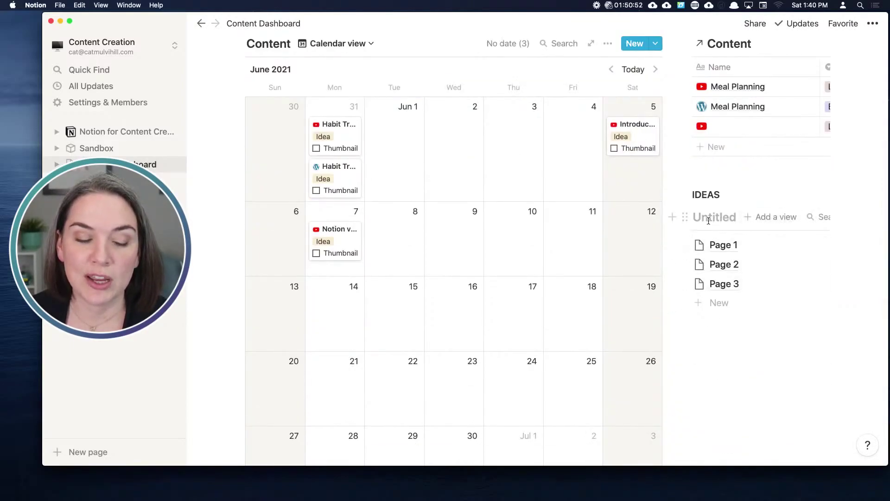
{"action": "type", "text": "Ideas"}
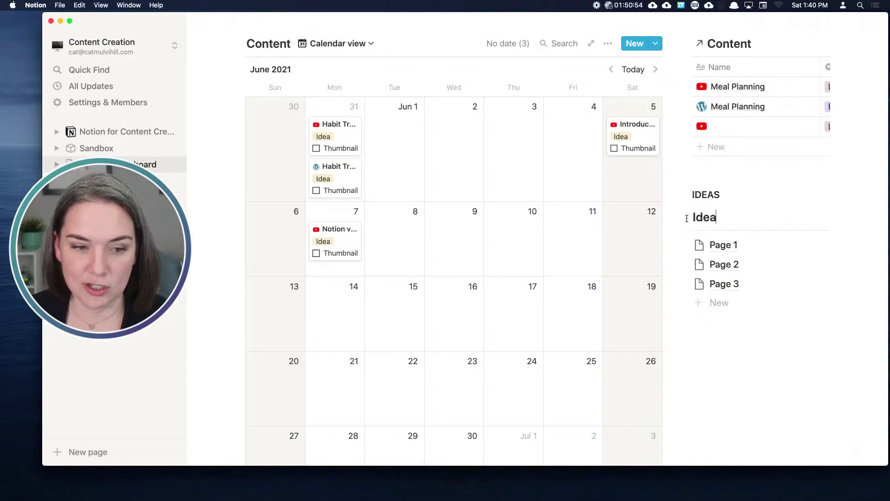
Rename the Page 1 entry in the Ideas list as "Asana vs Notion"
{"action": "left_click", "coordinate": [724, 245]}
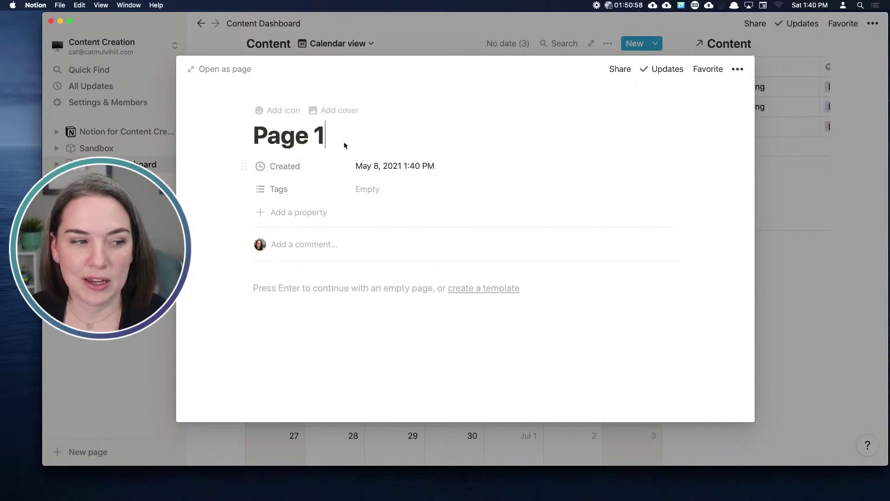
{"action": "left_click", "coordinate": [287, 138]}
{"action": "triple_click", "coordinate": [287, 138]}
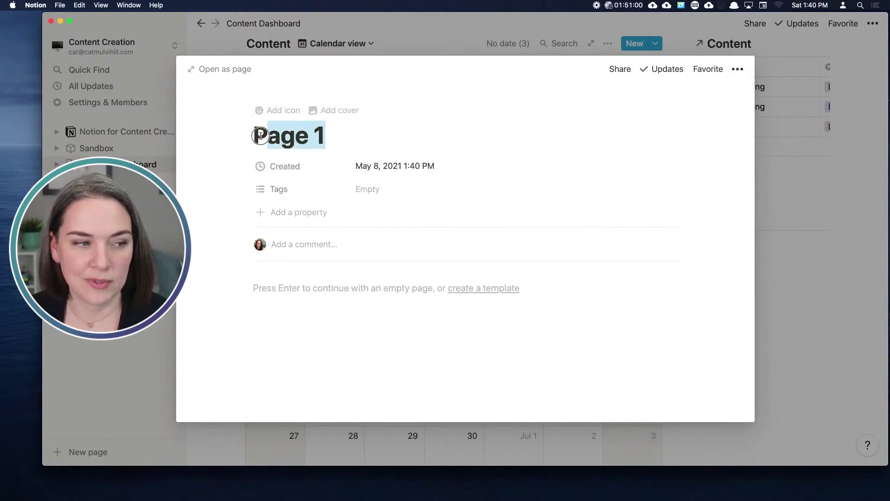
{"action": "left_click", "coordinate": [234, 134]}
{"action": "left_click", "coordinate": [267, 134]}
{"action": "double_click", "coordinate": [268, 134]}
{"action": "left_click", "coordinate": [300, 135]}
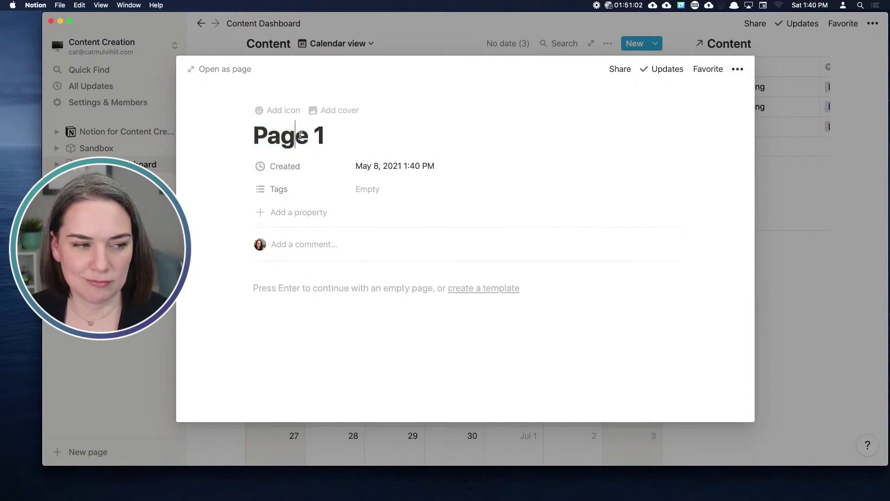
{"action": "key", "text": "Right"}
{"action": "key", "text": "Delete"}
{"action": "key", "text": "Delete"}
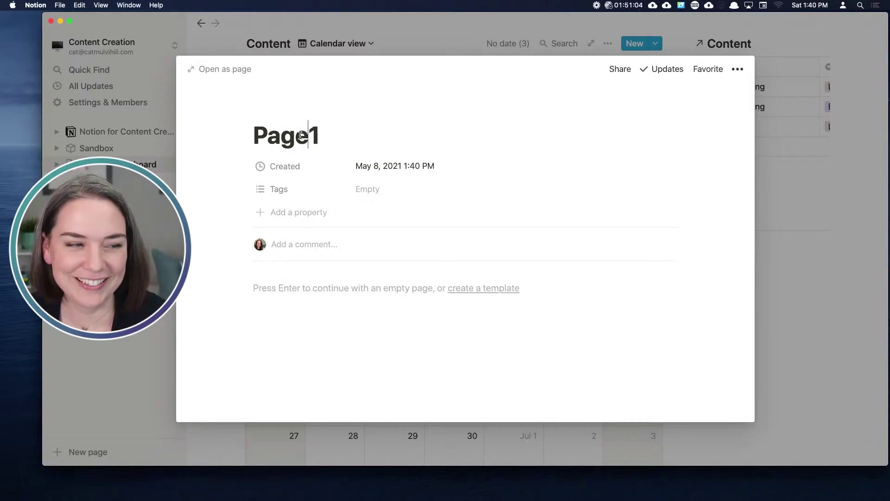
{"action": "key", "text": "BackSpace"}
{"action": "key", "text": "BackSpace"}
{"action": "key", "text": "BackSpace"}
{"action": "key", "text": "BackSpace"}
{"action": "type", "text": "A"}
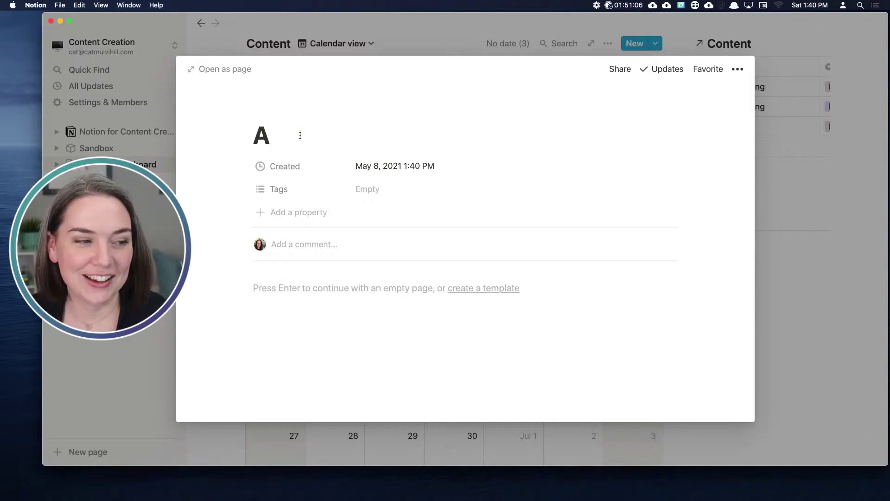
{"action": "type", "text": "sana vs Notion"}
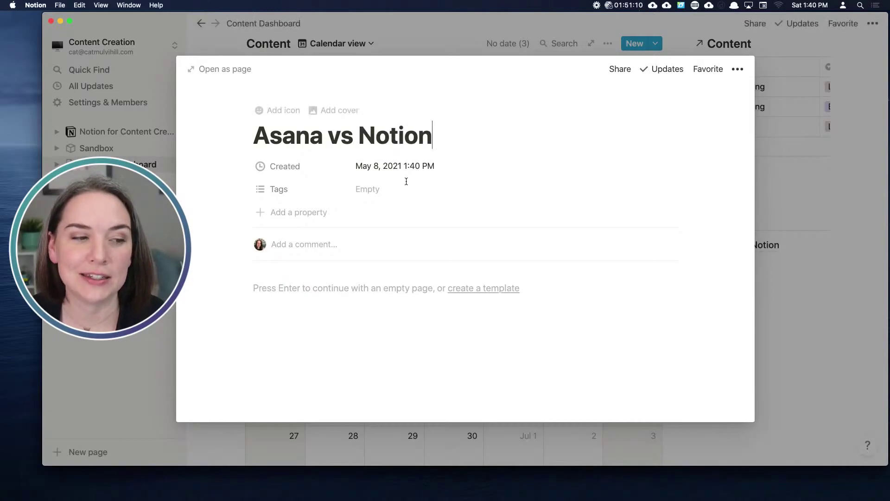
{"action": "key", "text": "Escape"}
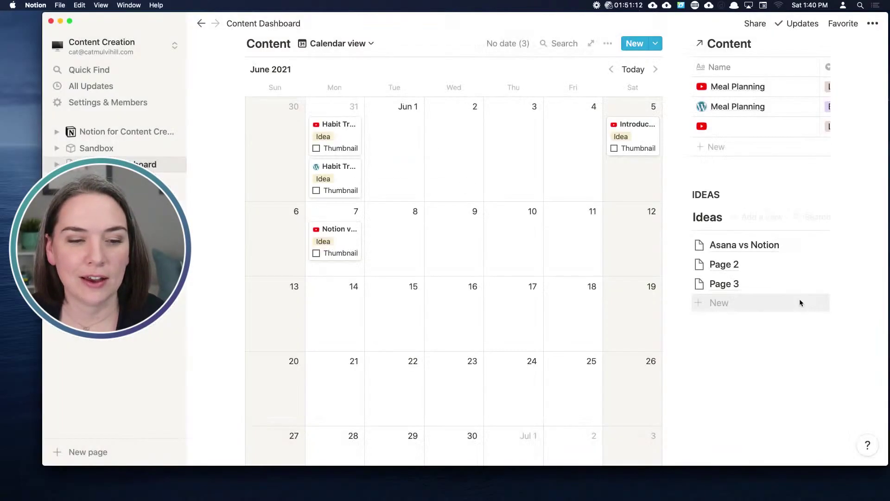
Check the properties of the "Asana vs Notion" idea and move it from the Ideas list into the Unscheduled content table
{"action": "left_click", "coordinate": [727, 251]}
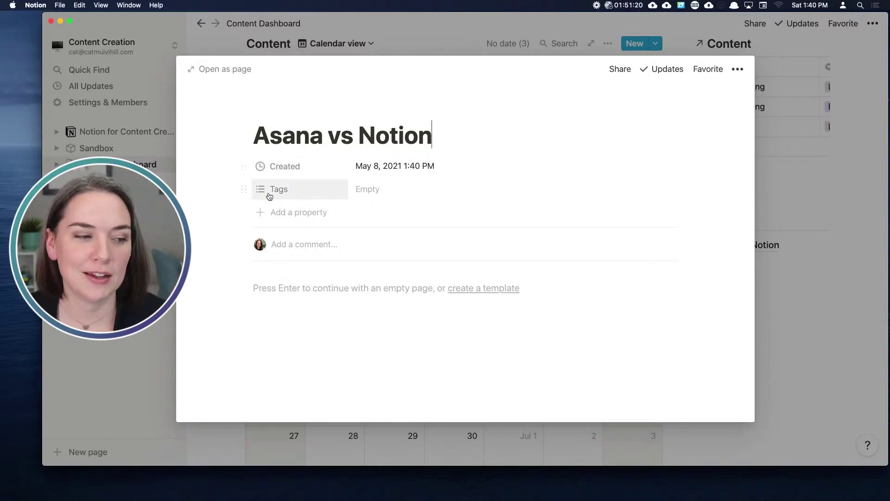
{"action": "left_click", "coordinate": [782, 334]}
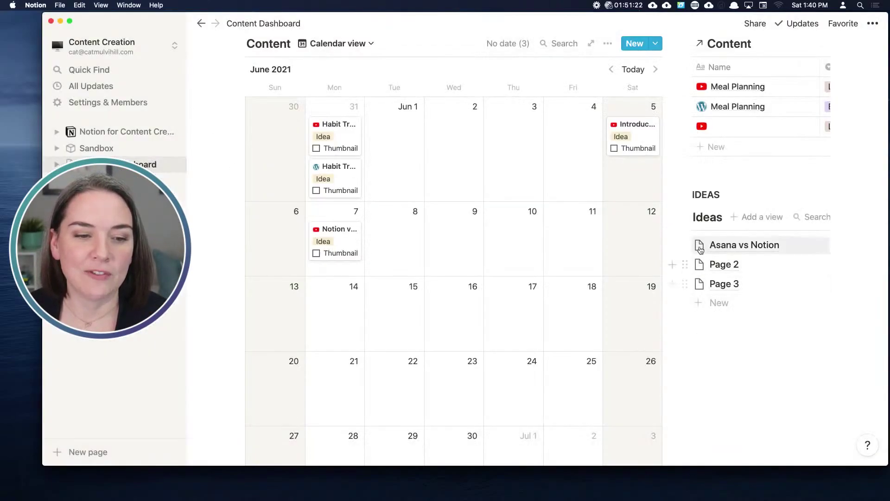
{"action": "left_click_drag", "start_coordinate": [686, 238], "coordinate": [710, 146]}
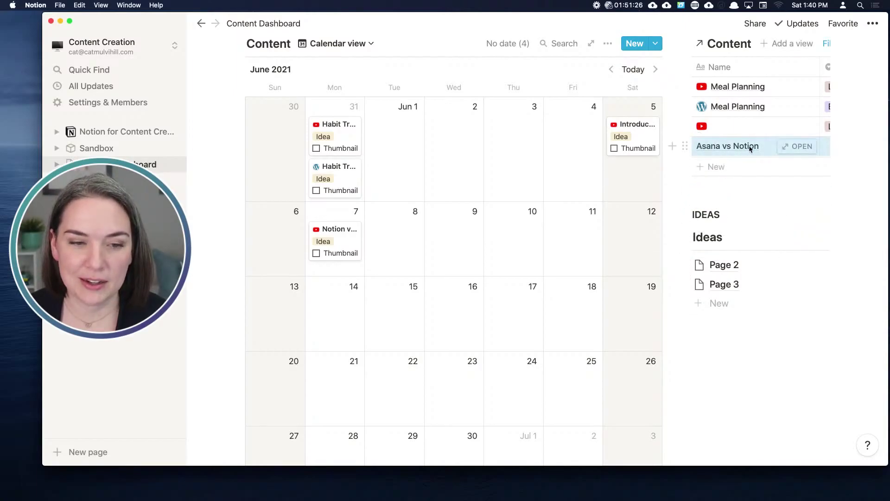
Apply the New Recorded Video template to the "Asana vs Notion" entry in the Unscheduled table and return to the dashboard
{"action": "left_click", "coordinate": [789, 146]}
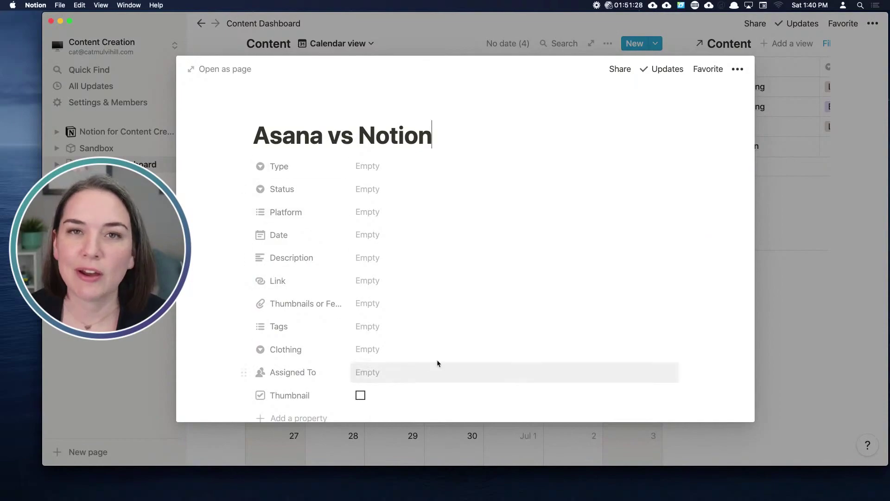
{"action": "scroll", "coordinate": [443, 356], "scroll_direction": "down", "scroll_amount": 1}
{"action": "scroll", "coordinate": [443, 355], "scroll_direction": "down", "scroll_amount": 3}
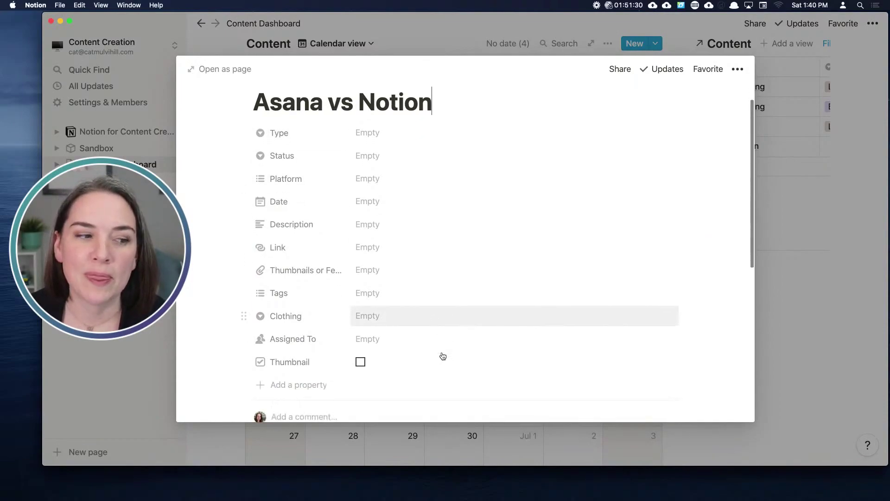
{"action": "scroll", "coordinate": [443, 355], "scroll_direction": "up", "scroll_amount": 3}
{"action": "scroll", "coordinate": [447, 356], "scroll_direction": "down", "scroll_amount": 4}
{"action": "scroll", "coordinate": [446, 355], "scroll_direction": "down", "scroll_amount": 5}
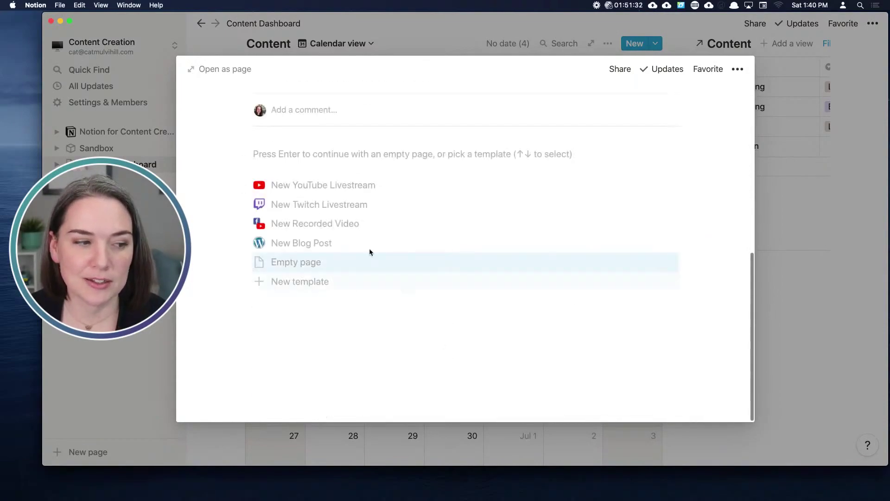
{"action": "left_click", "coordinate": [289, 228]}
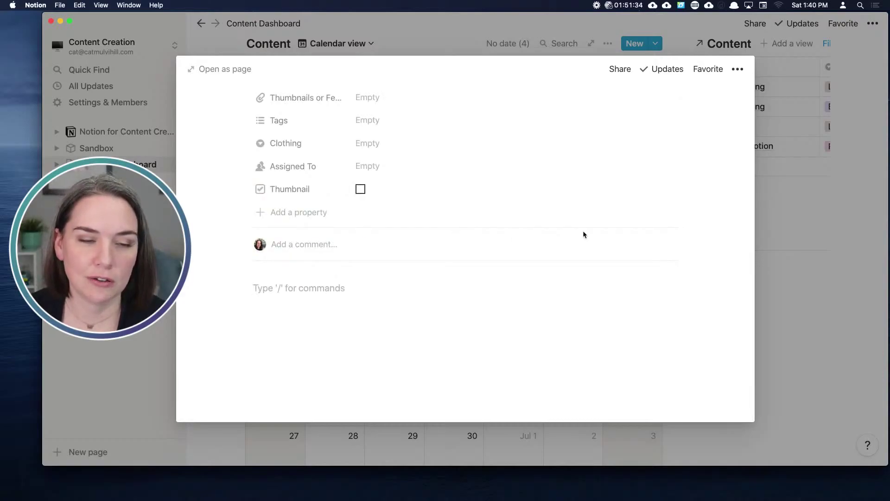
{"action": "left_click", "coordinate": [764, 325]}
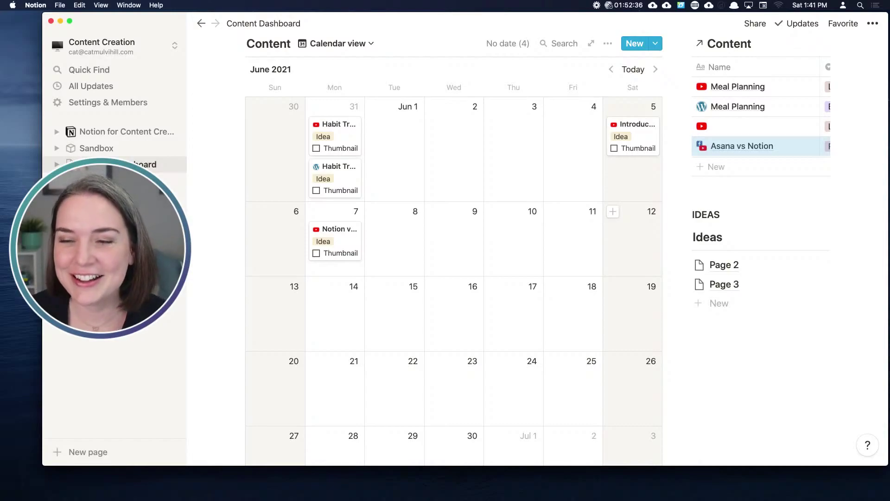
View the Part One topics on the Notion for Content Creation page and return to the Content Dashboard
{"action": "left_click", "coordinate": [122, 133]}
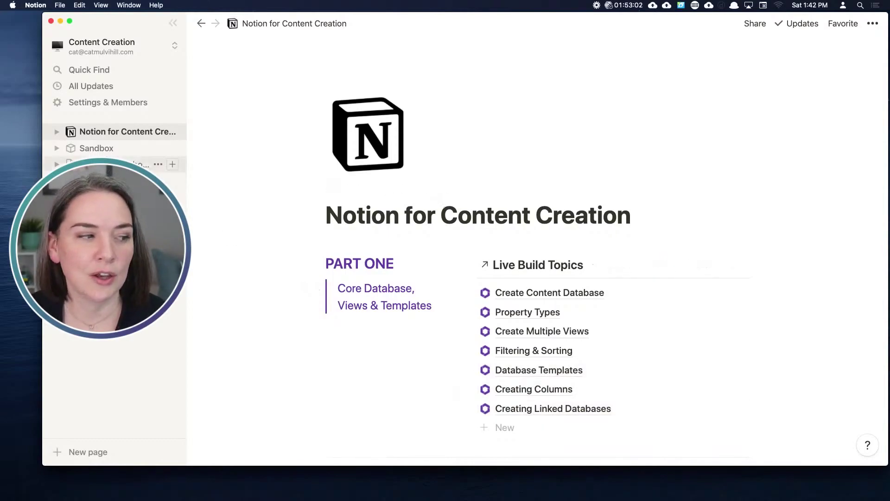
{"action": "left_click", "coordinate": [148, 164]}
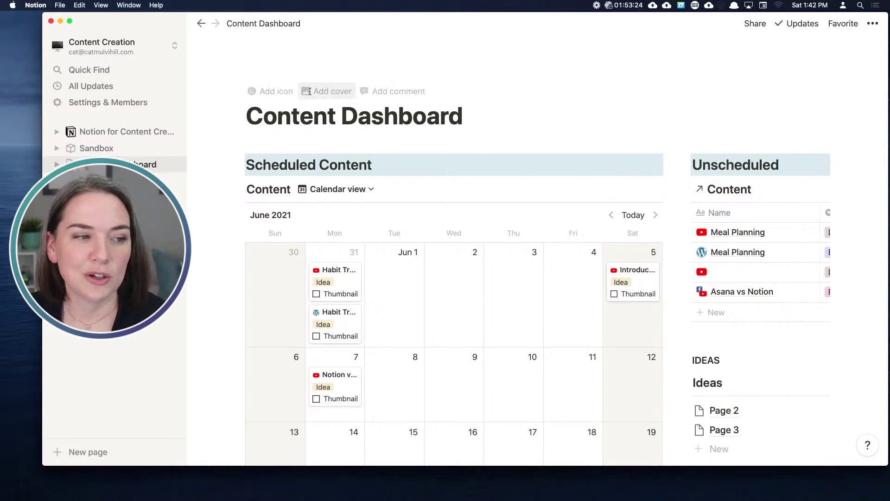
Add a cover to the Content Dashboard page and change it to the NASA Archive image of an astronaut floating in black space
{"action": "left_click", "coordinate": [351, 92]}
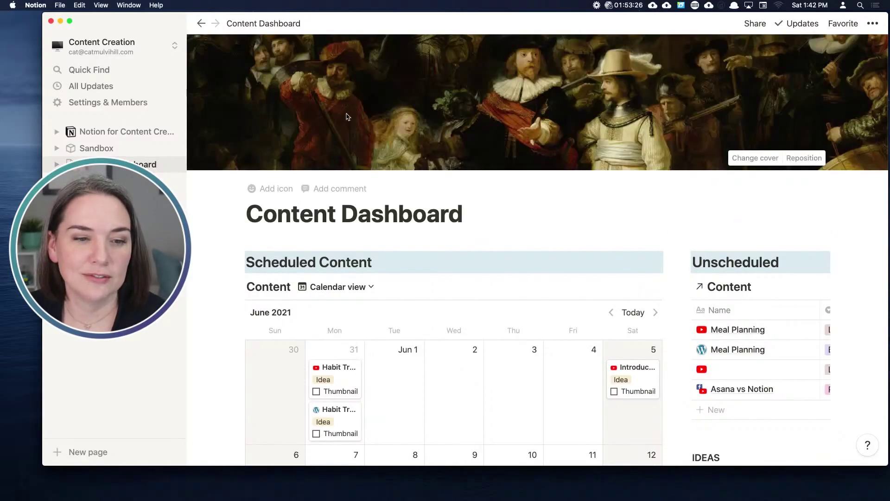
{"action": "left_click", "coordinate": [763, 160]}
{"action": "scroll", "coordinate": [663, 292], "scroll_direction": "down", "scroll_amount": 10}
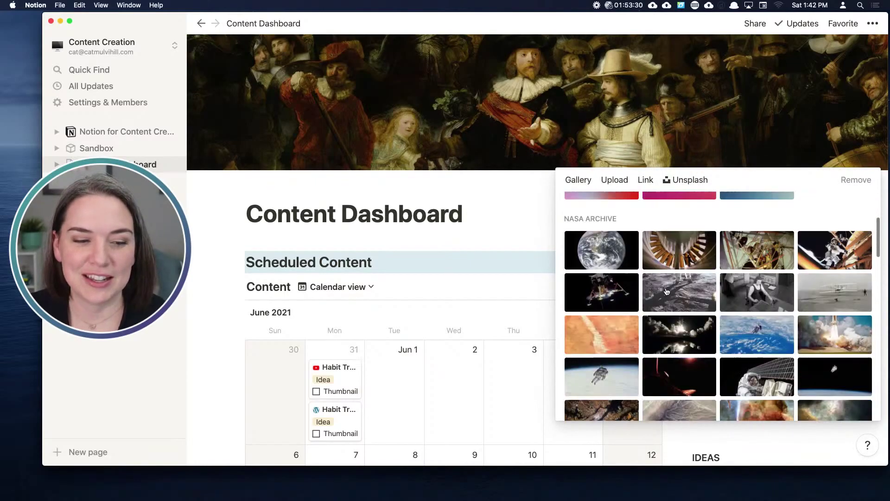
{"action": "scroll", "coordinate": [667, 291], "scroll_direction": "down", "scroll_amount": 4}
{"action": "scroll", "coordinate": [833, 239], "scroll_direction": "up", "scroll_amount": 3}
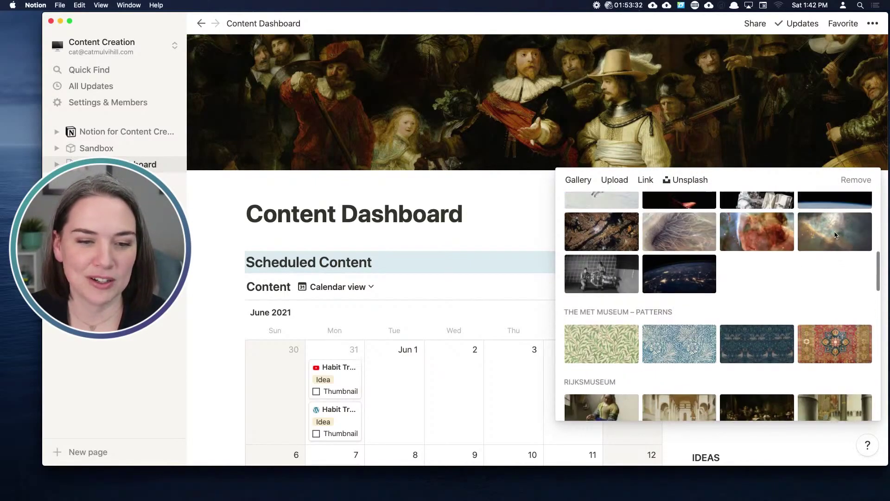
{"action": "left_click", "coordinate": [834, 214]}
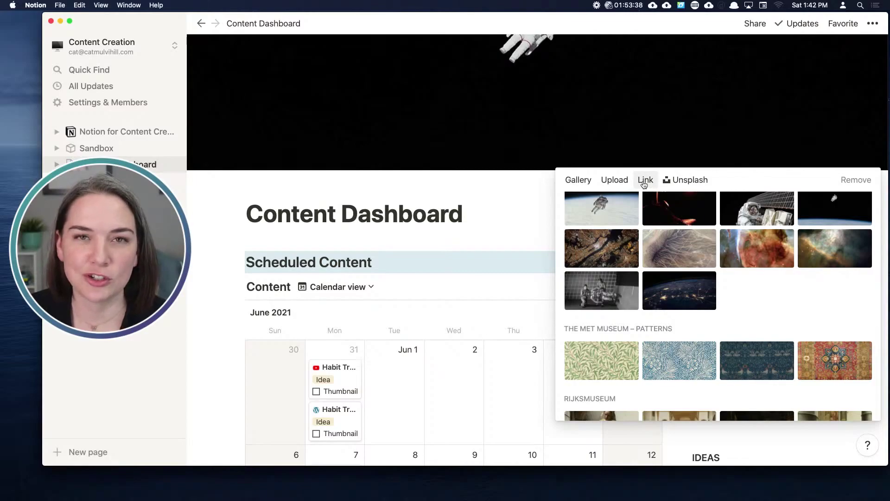
Try an Unsplash desk photo as the cover, and replace it with the Unsplash photo of hands typing on a laptop
{"action": "left_click", "coordinate": [697, 184]}
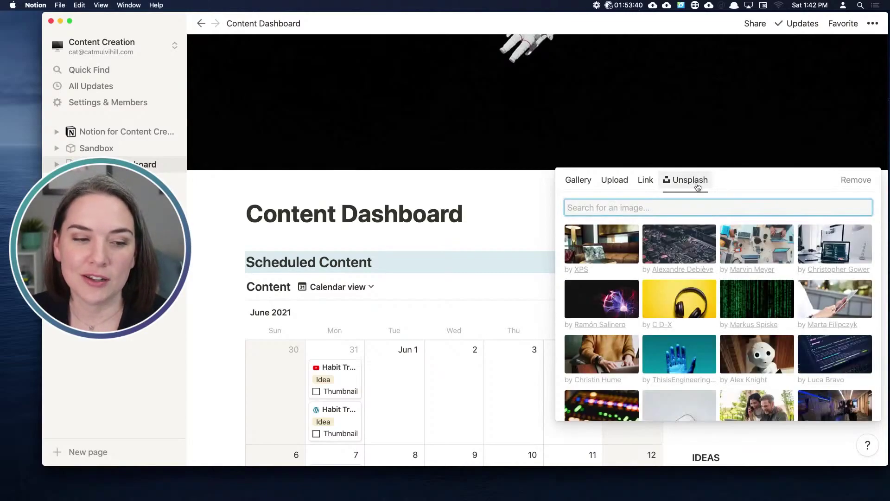
{"action": "left_click", "coordinate": [840, 260]}
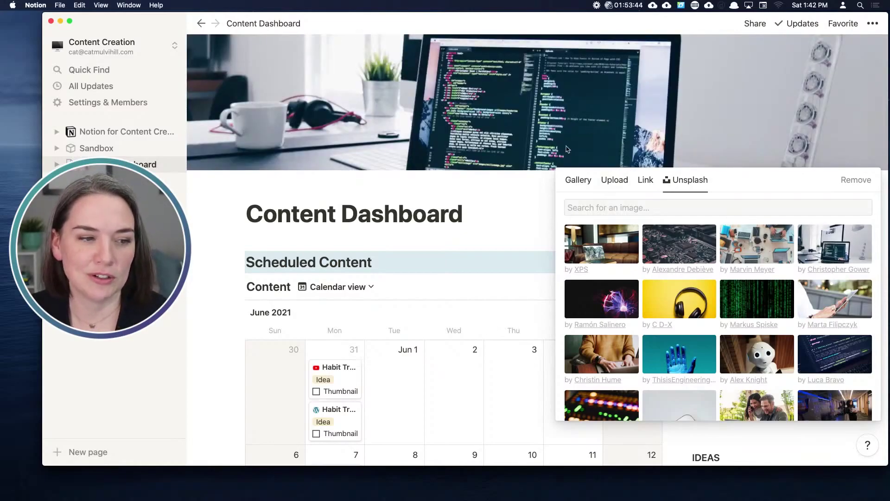
{"action": "scroll", "coordinate": [817, 336], "scroll_direction": "down", "scroll_amount": 5}
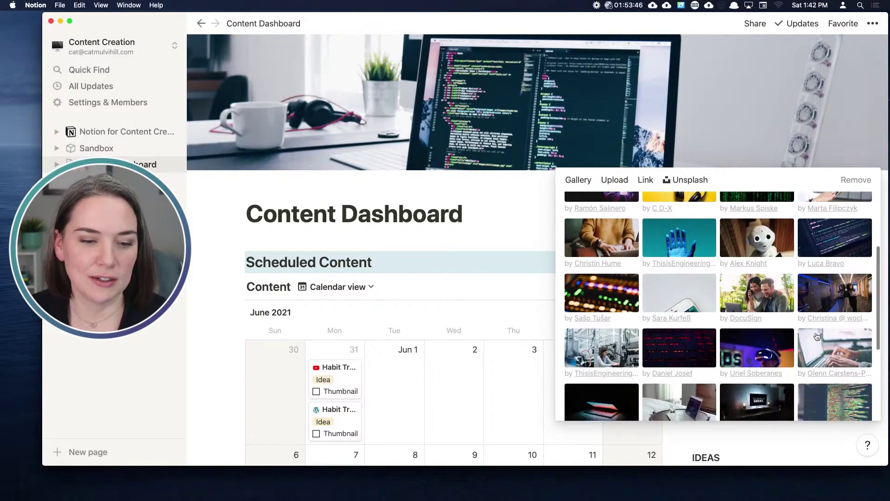
{"action": "left_click", "coordinate": [818, 337]}
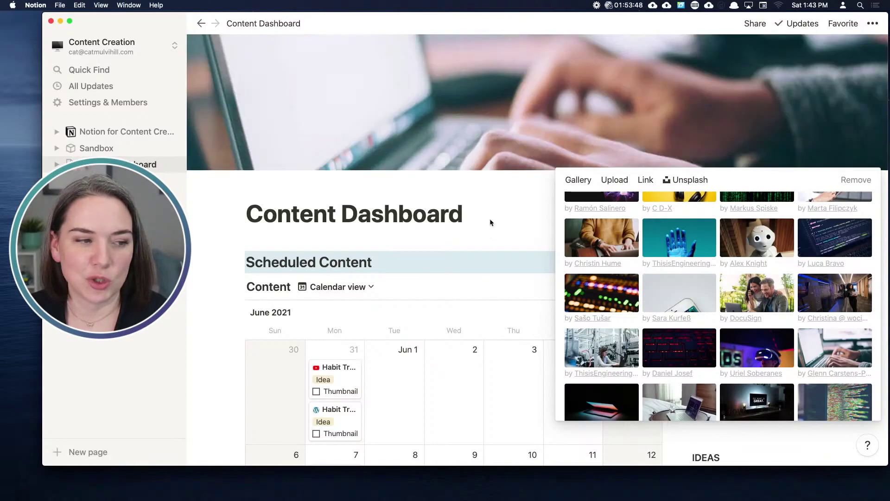
{"action": "left_click", "coordinate": [257, 182]}
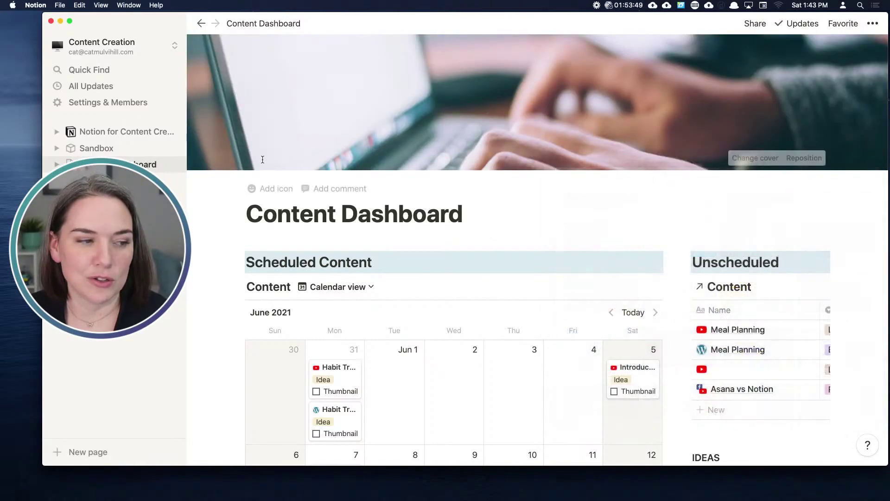
Add an icon to the Content Dashboard page, searching for "computer" and choosing the desktop computer emoji
{"action": "left_click", "coordinate": [266, 192]}
{"action": "left_click", "coordinate": [266, 177]}
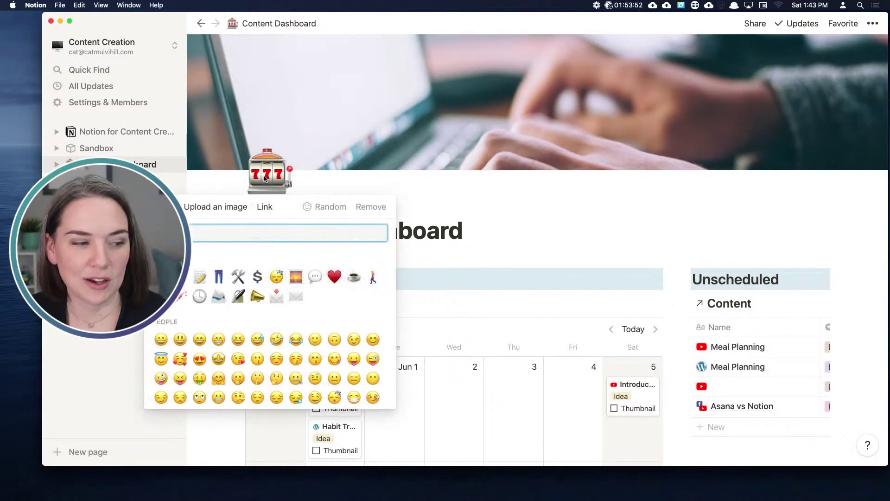
{"action": "type", "text": "c"}
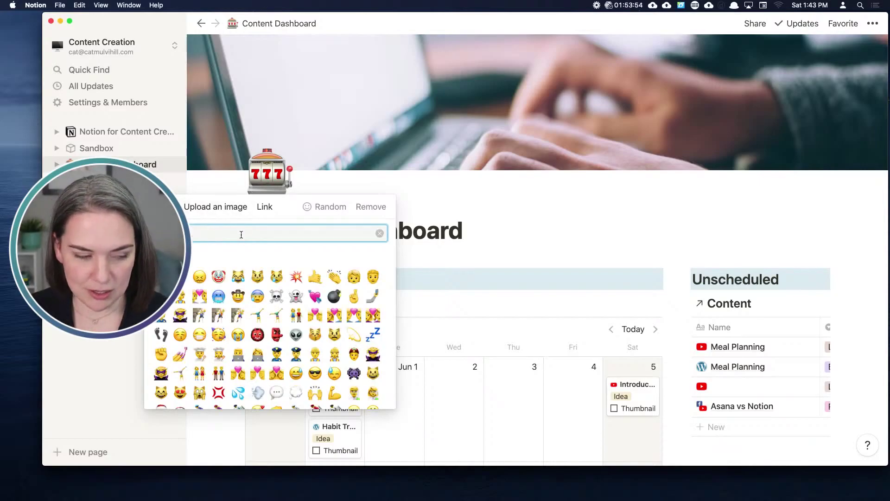
{"action": "type", "text": "omputer"}
{"action": "left_click", "coordinate": [202, 259]}
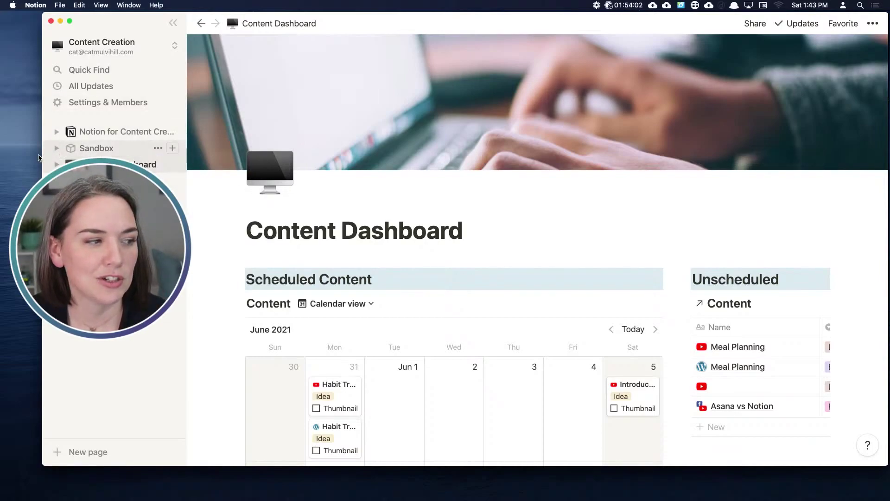
Narrow the window to look at the pages nested under Content Dashboard and Sandbox, collapse both, and widen the window again
{"action": "left_click_drag", "start_coordinate": [43, 150], "coordinate": [193, 150]}
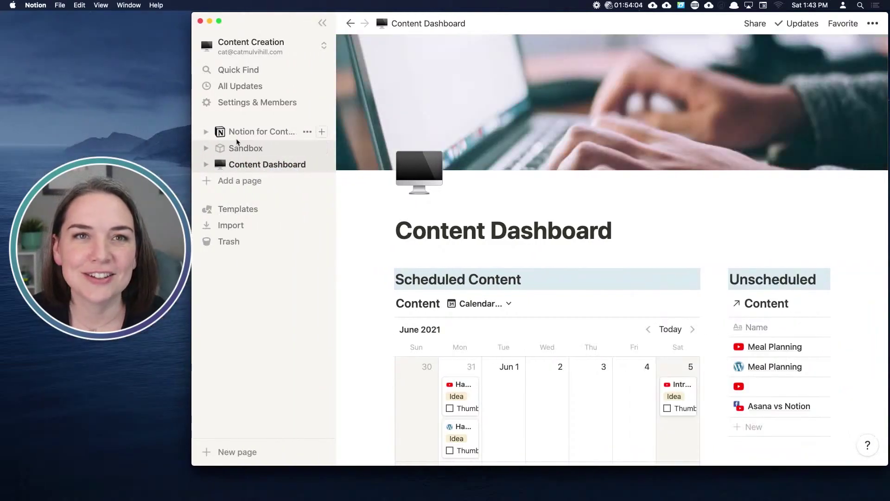
{"action": "left_click", "coordinate": [206, 166]}
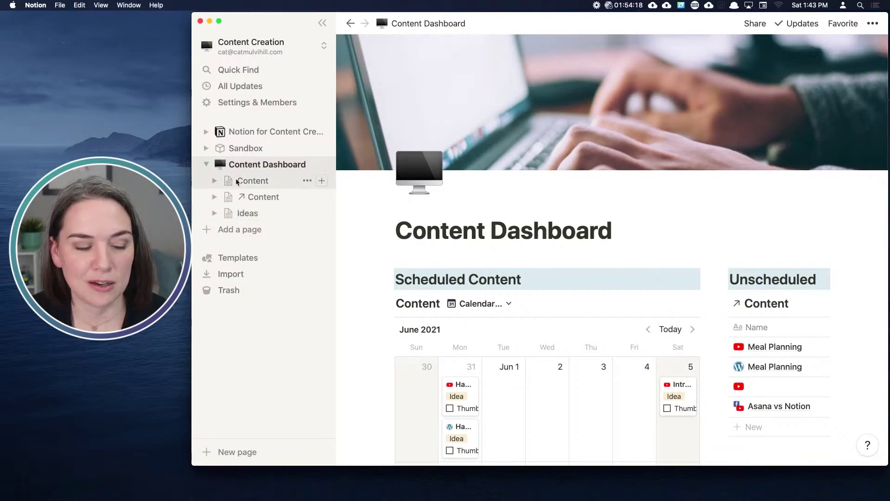
{"action": "left_click", "coordinate": [206, 164]}
{"action": "left_click", "coordinate": [206, 148]}
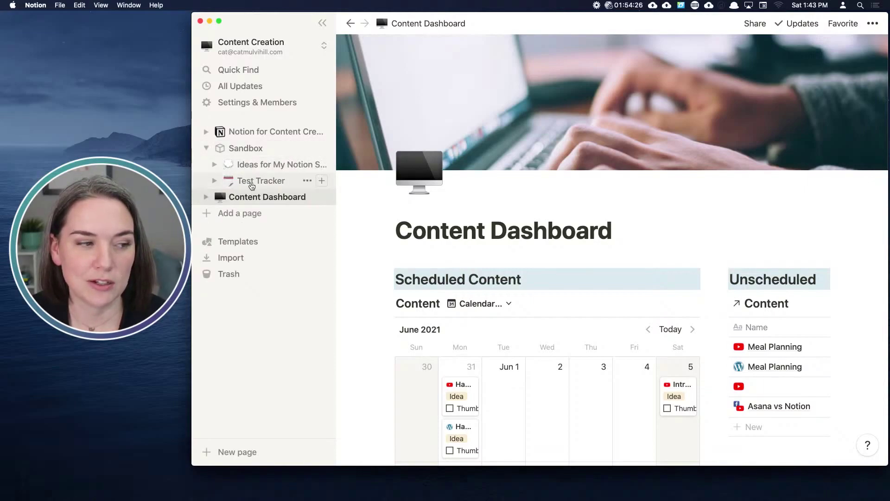
{"action": "left_click", "coordinate": [206, 148]}
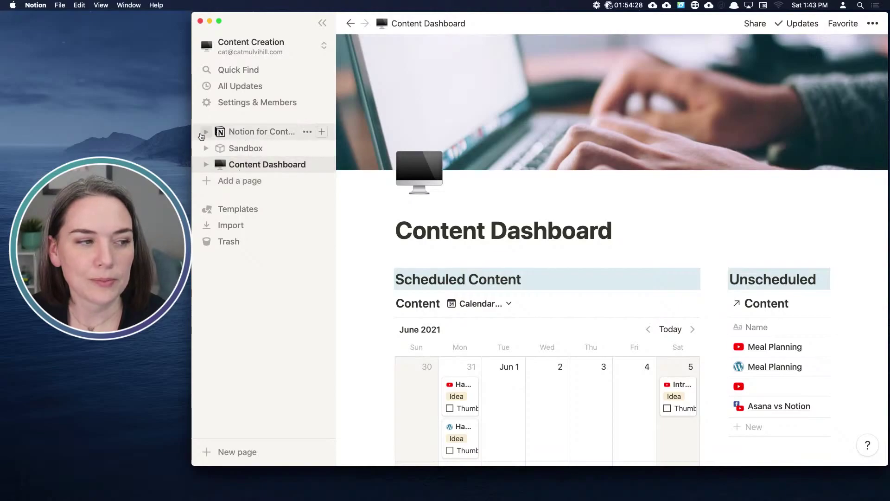
{"action": "left_click_drag", "start_coordinate": [184, 137], "coordinate": [63, 135]}
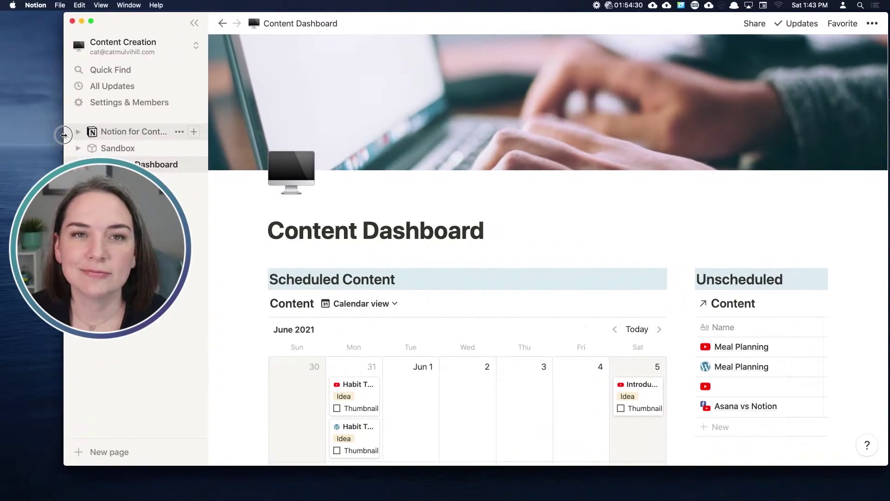
Open the Notion for Content Creation page and view the live build topics of Part One and Part Two
{"action": "left_click", "coordinate": [114, 137]}
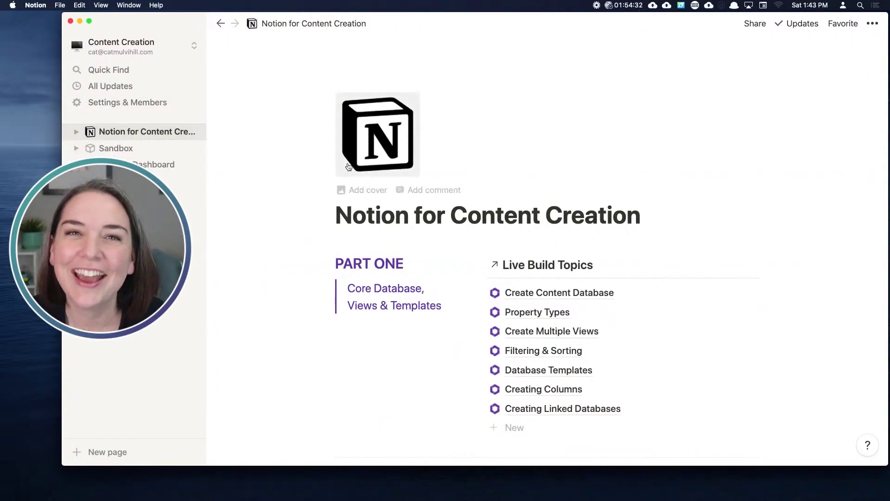
{"action": "scroll", "coordinate": [621, 196], "scroll_direction": "down", "scroll_amount": 9}
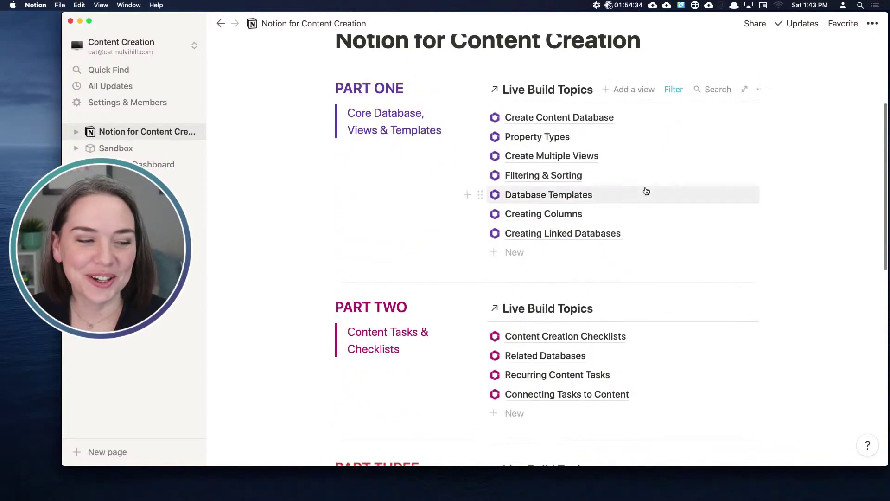